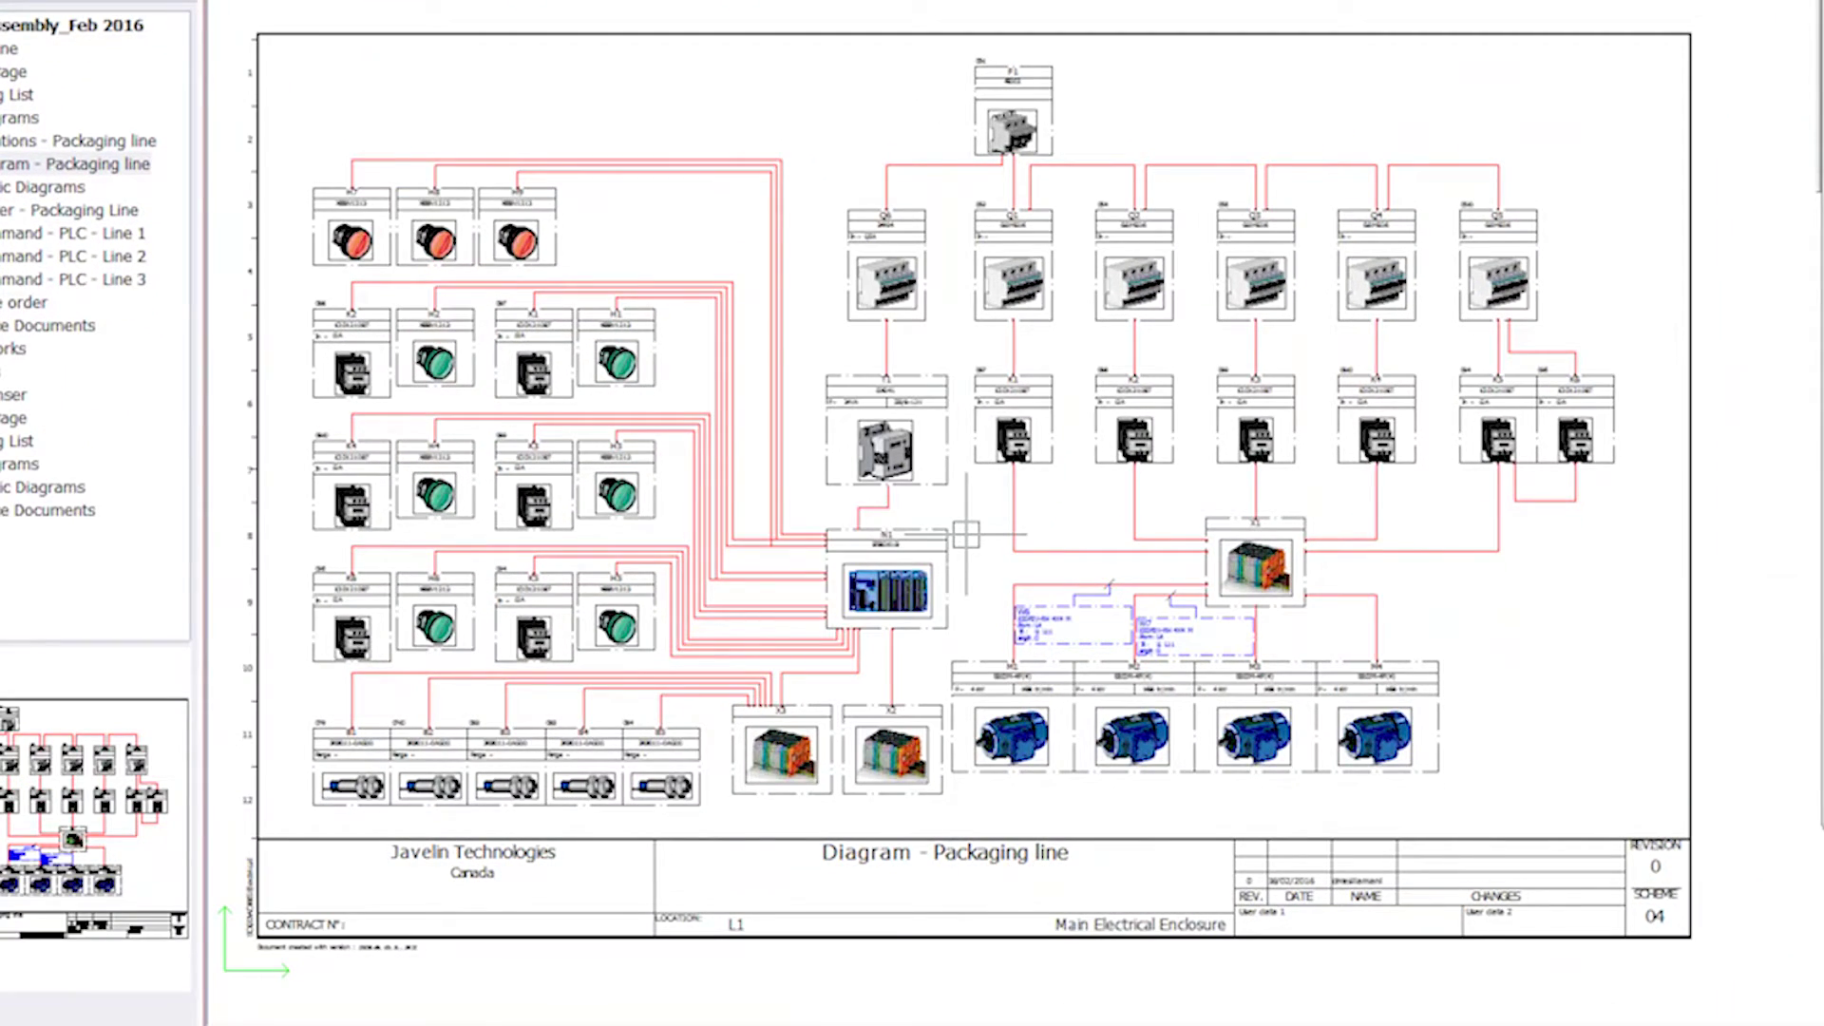
- Open the 05 - Power - Packaging Line schematic from the Documents tree
{"action": "left_click", "coordinate": [10, 210]}
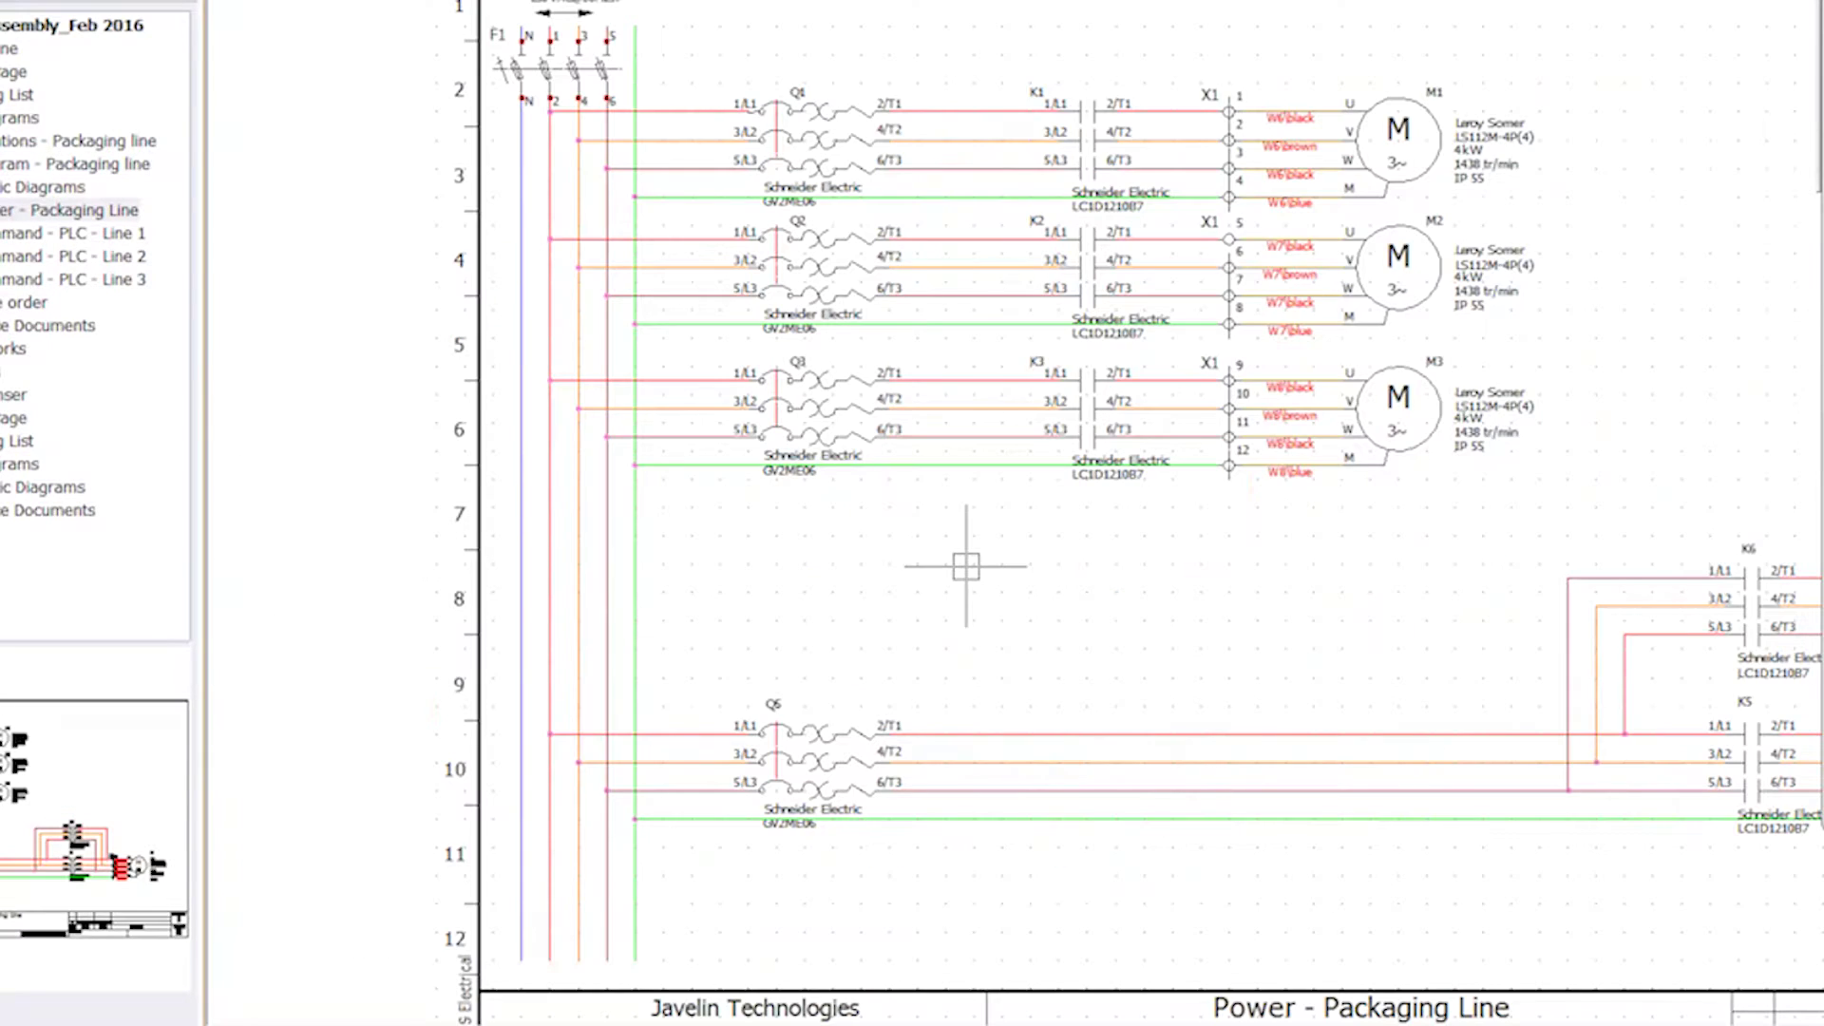
- Zoom out to show the whole sheet and start the Draw multiple wire command
{"action": "scroll", "coordinate": [965, 566], "scroll_direction": "down", "scroll_amount": 3}
{"action": "middle_click_drag", "start_coordinate": [965, 566], "coordinate": [772, 553]}
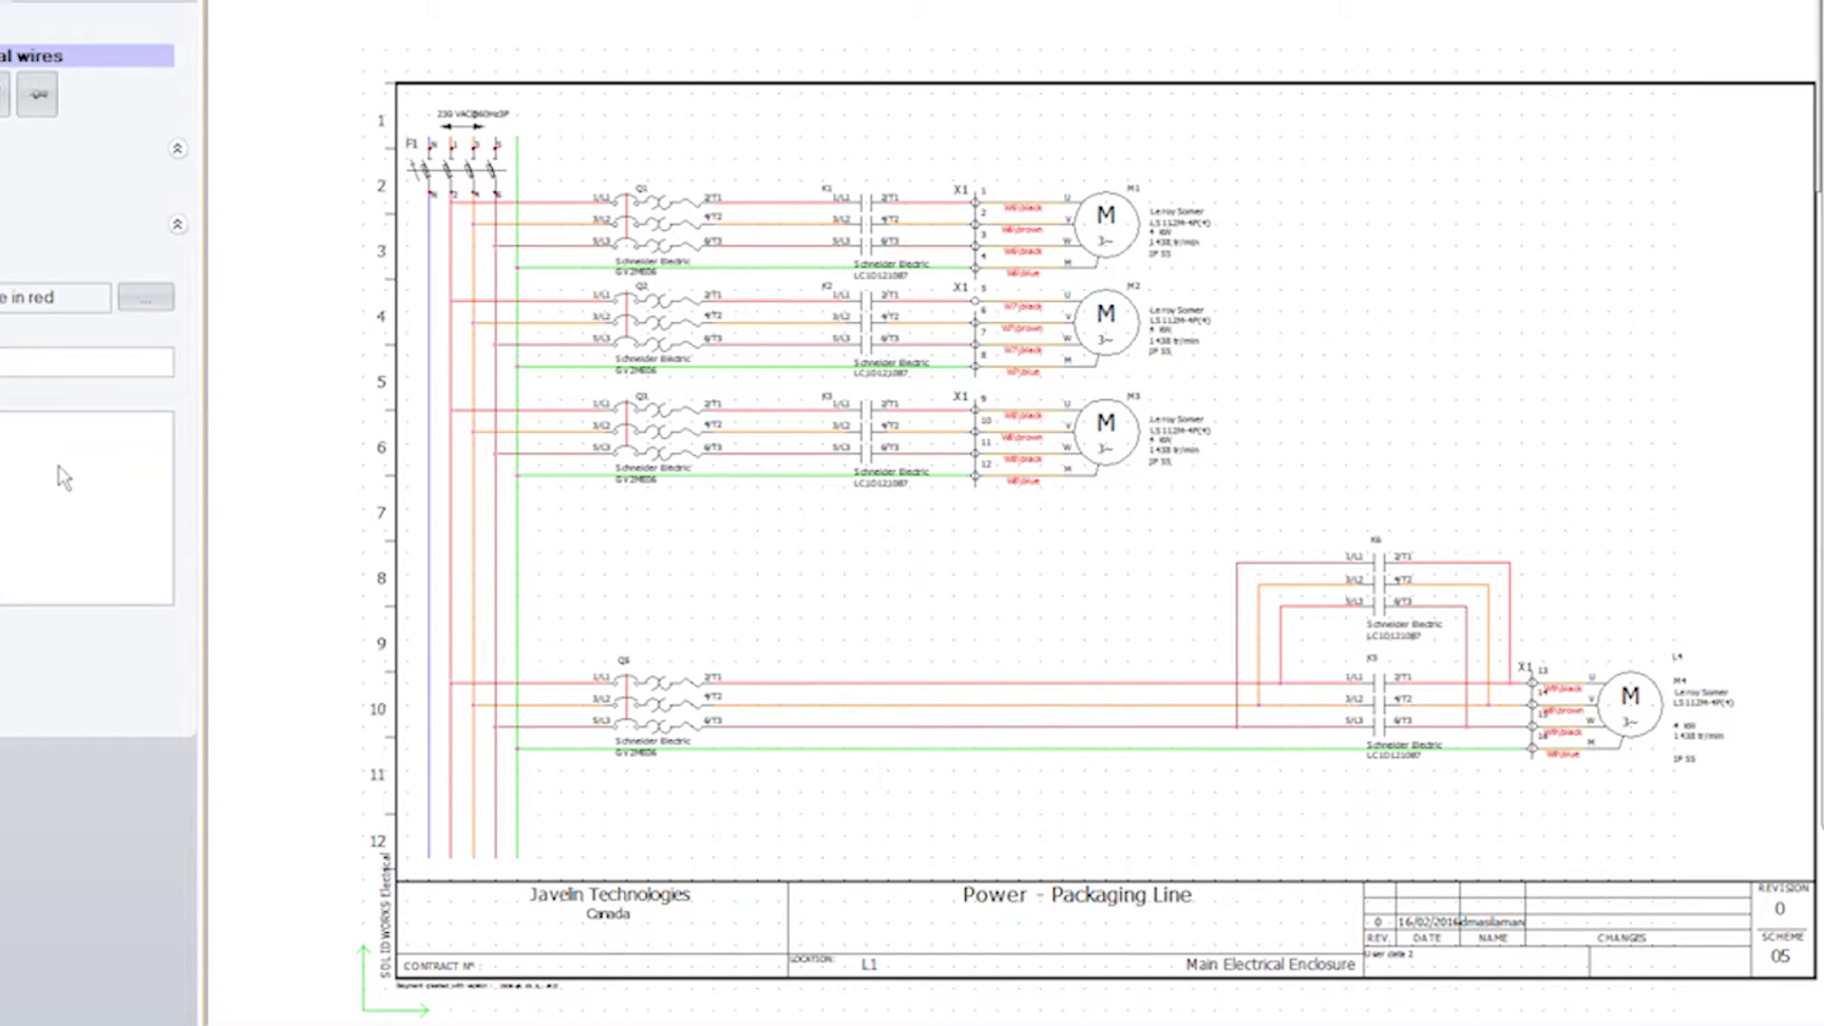
{"action": "left_click", "coordinate": [441, 552]}
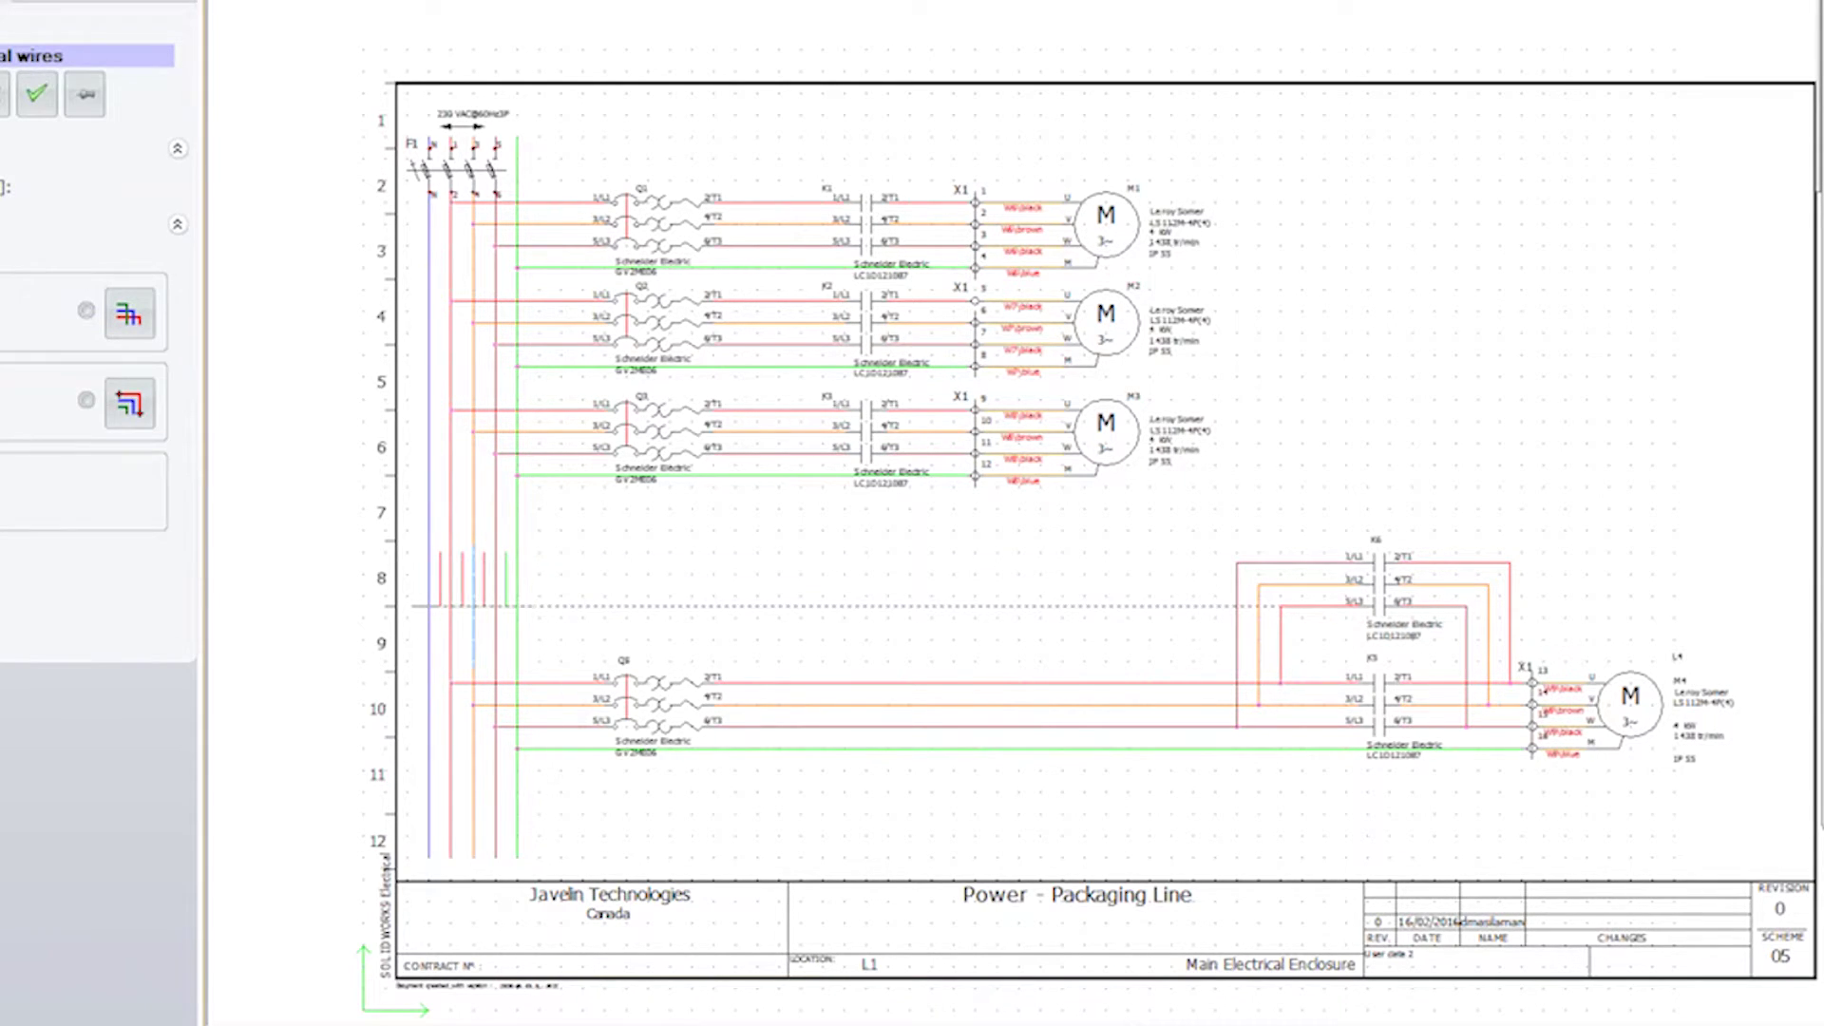
- Draw four wires from the supply bus in the N L1 L2 L3 each-phase-with-a-color style
{"action": "key", "text": "Escape"}
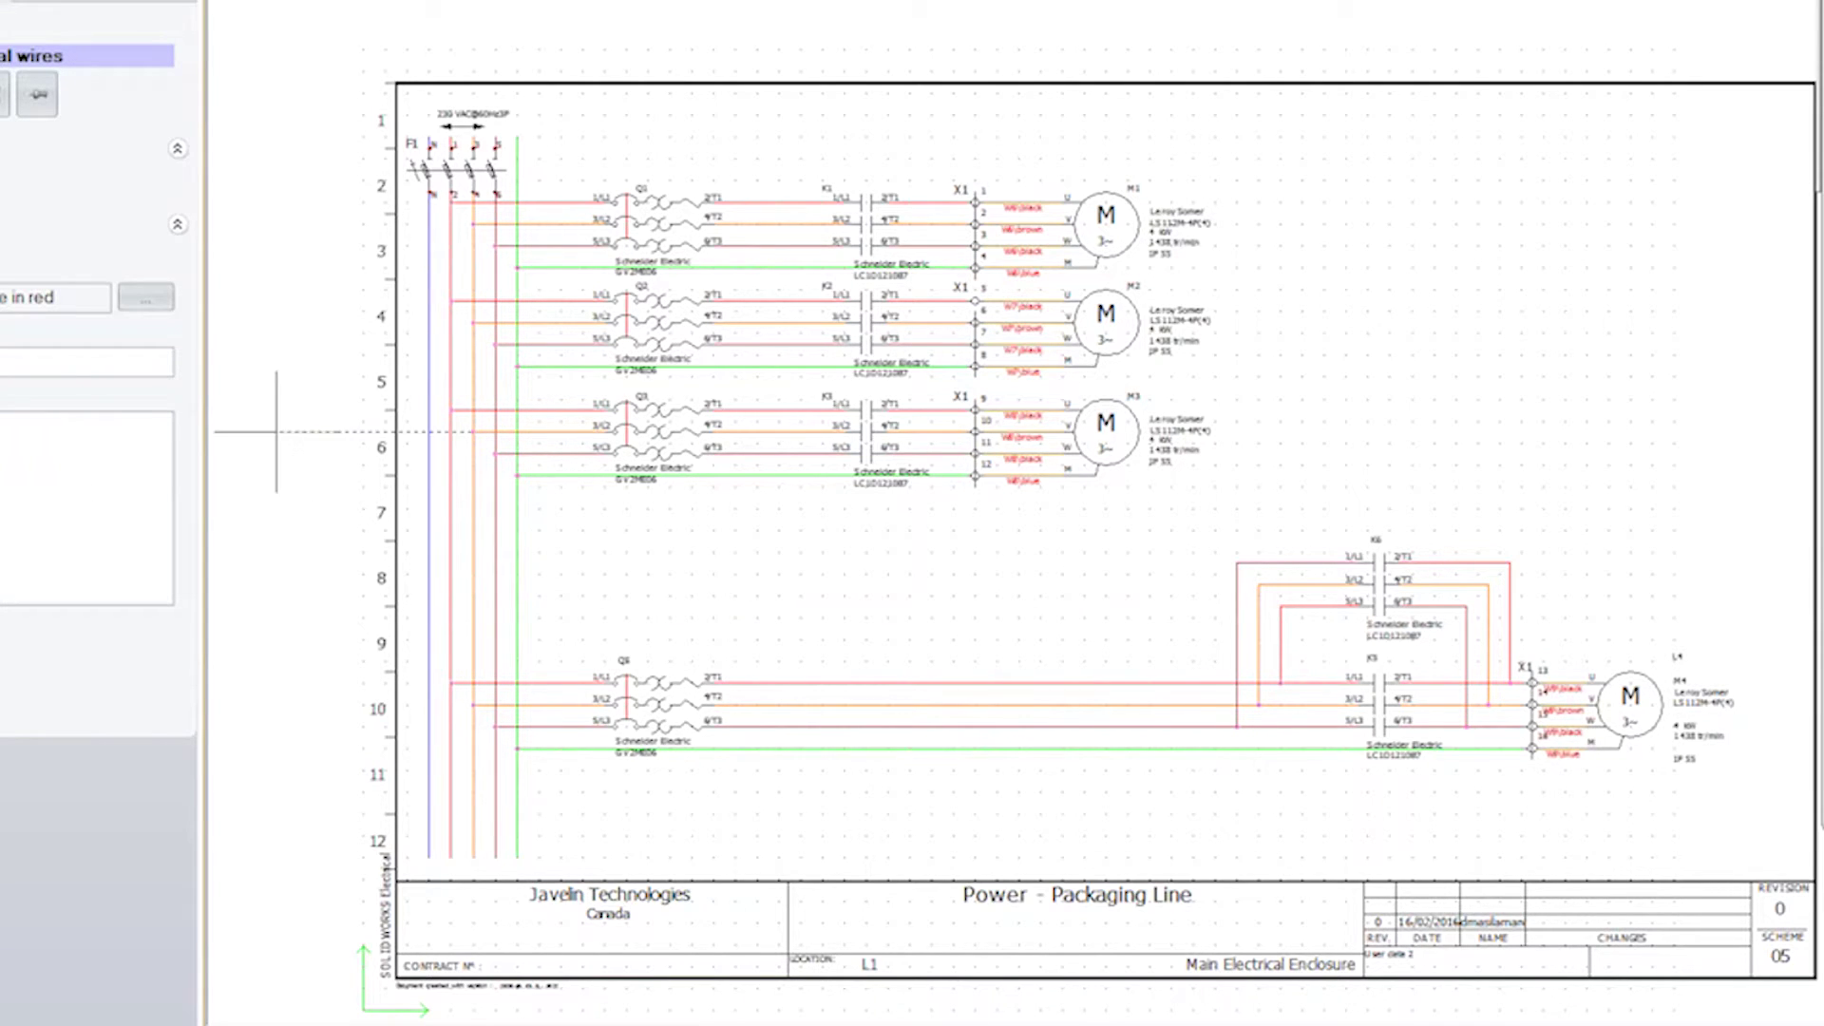
{"action": "left_click", "coordinate": [147, 297]}
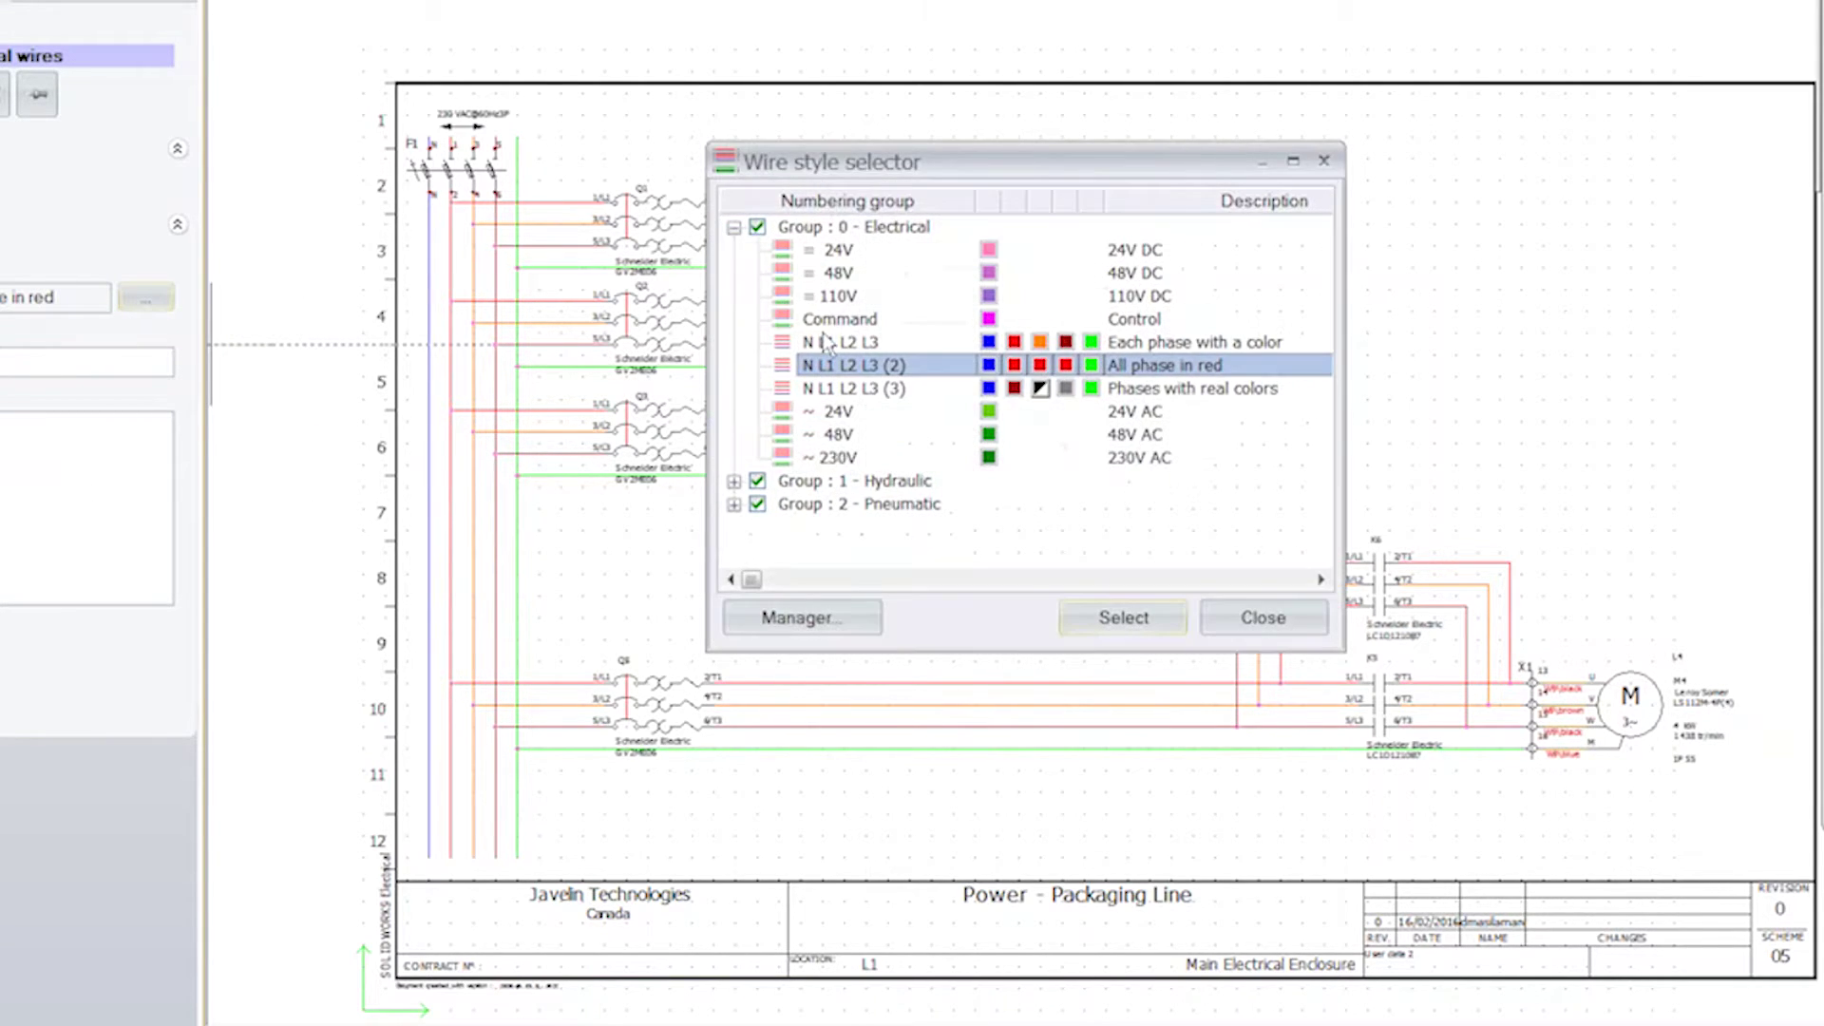
{"action": "left_click", "coordinate": [826, 342]}
{"action": "left_click", "coordinate": [1123, 617]}
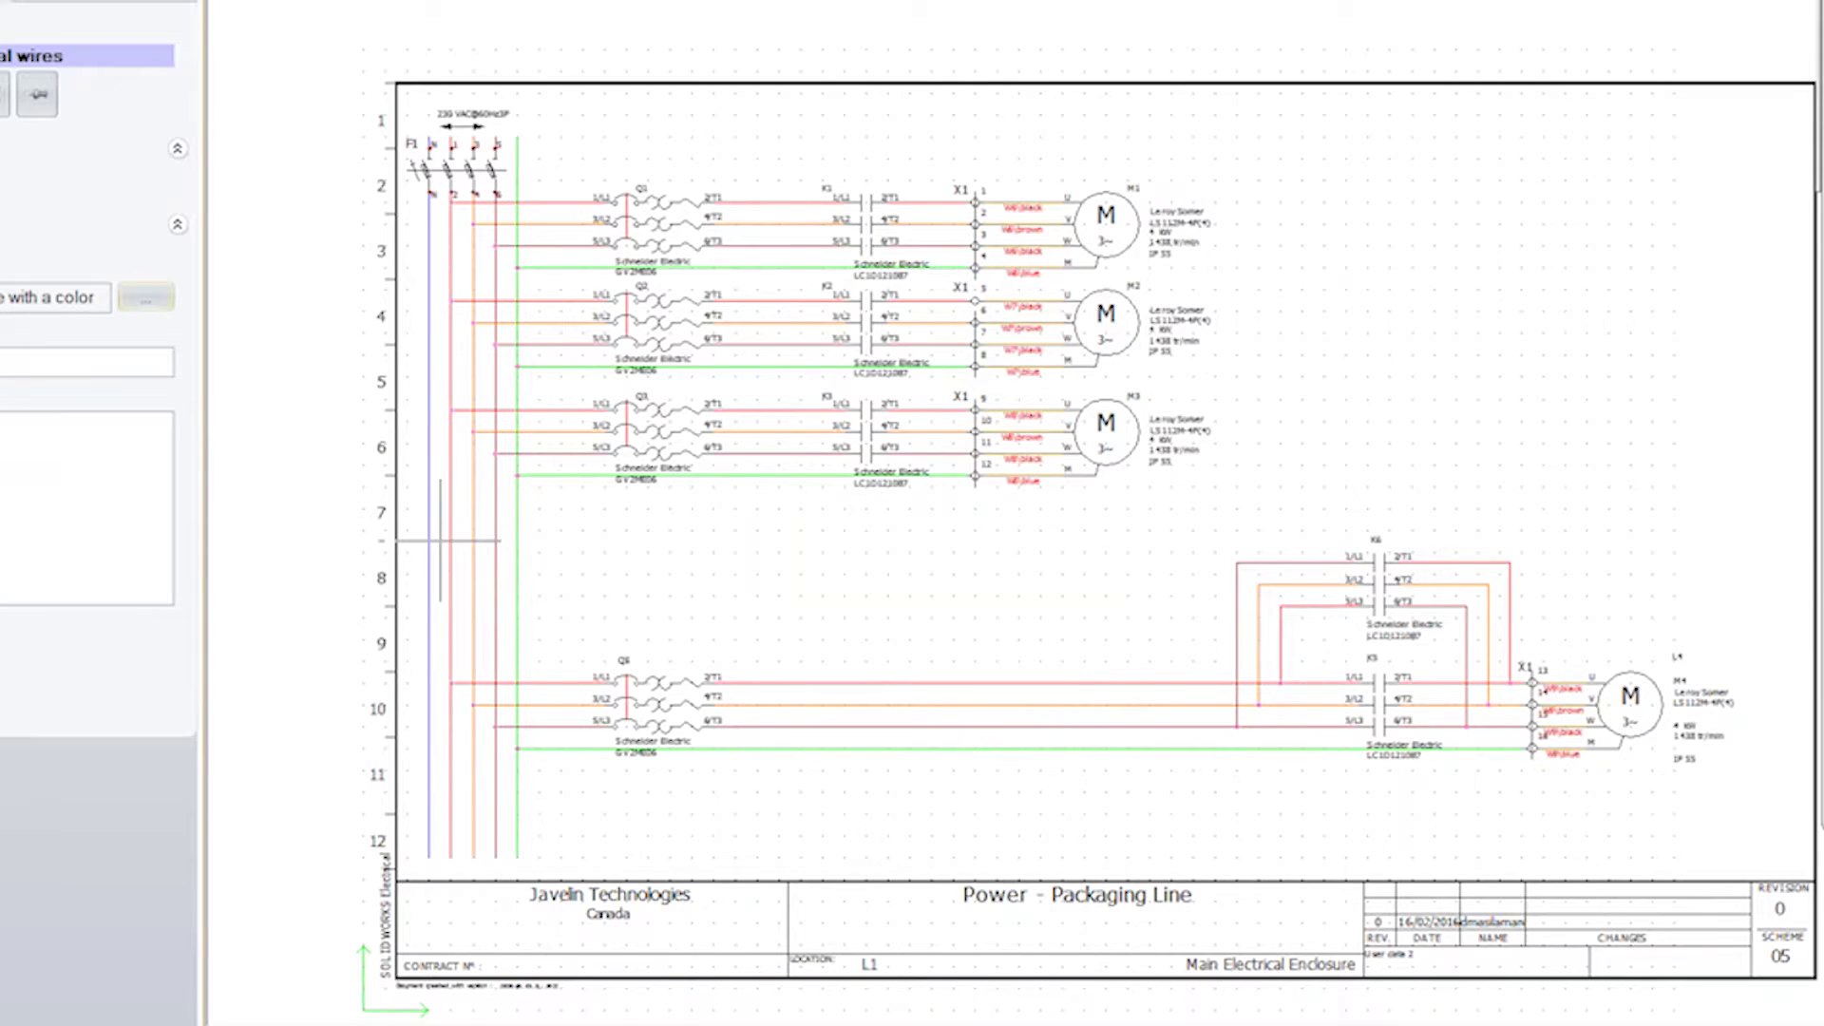
{"action": "left_click", "coordinate": [452, 539]}
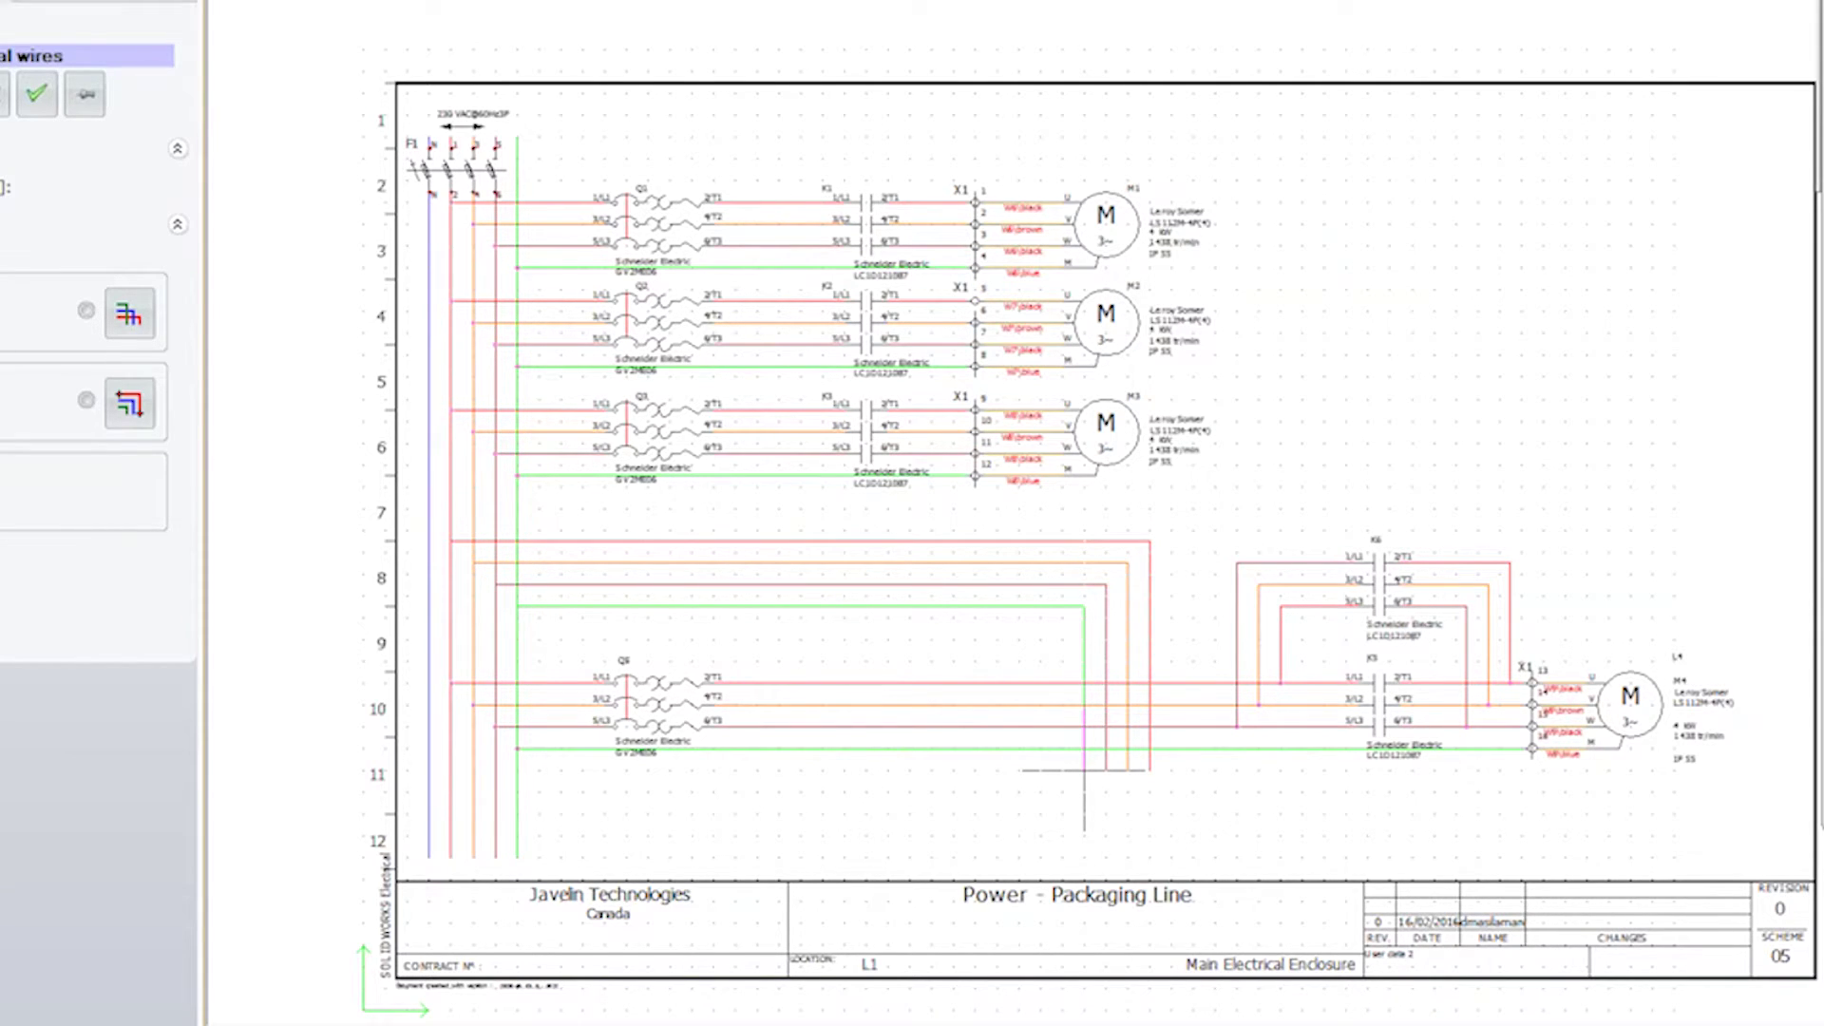
{"action": "key", "text": "Escape"}
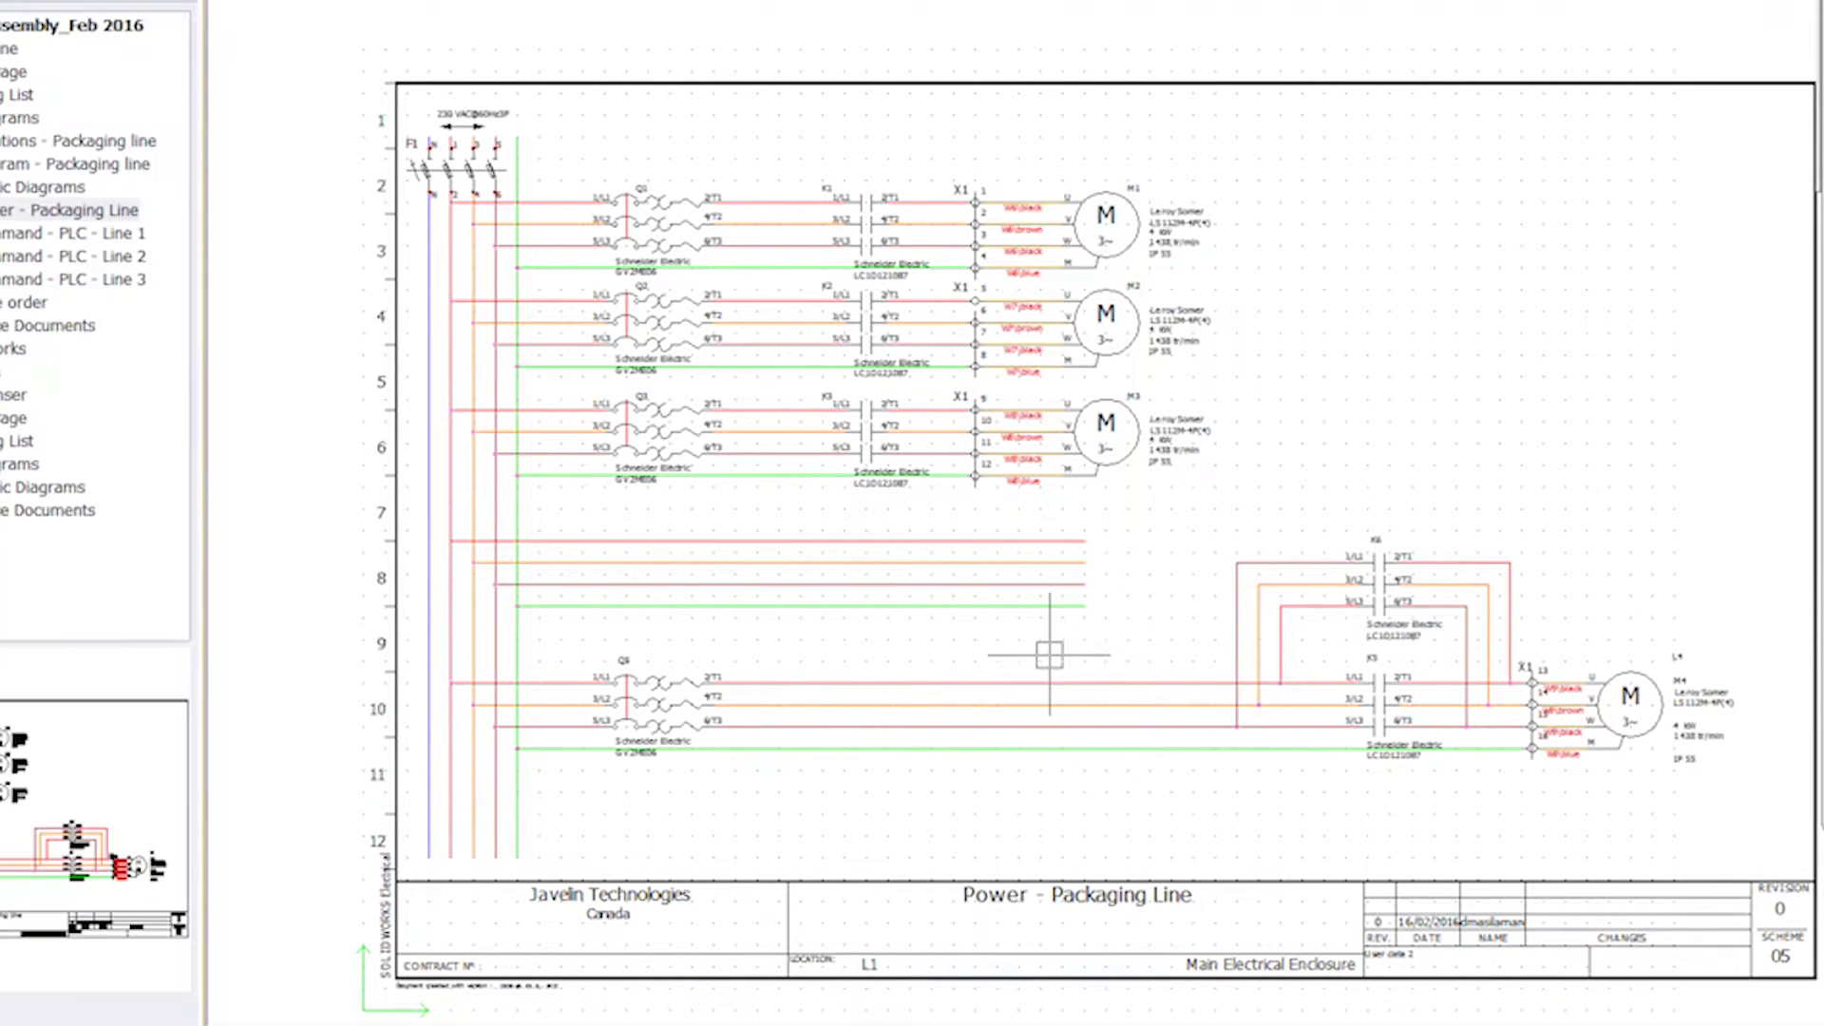
- Copy breaker Q3 and contactor K3 onto the new wires as Q11 and K11
{"action": "scroll", "coordinate": [834, 520], "scroll_direction": "up", "scroll_amount": 3}
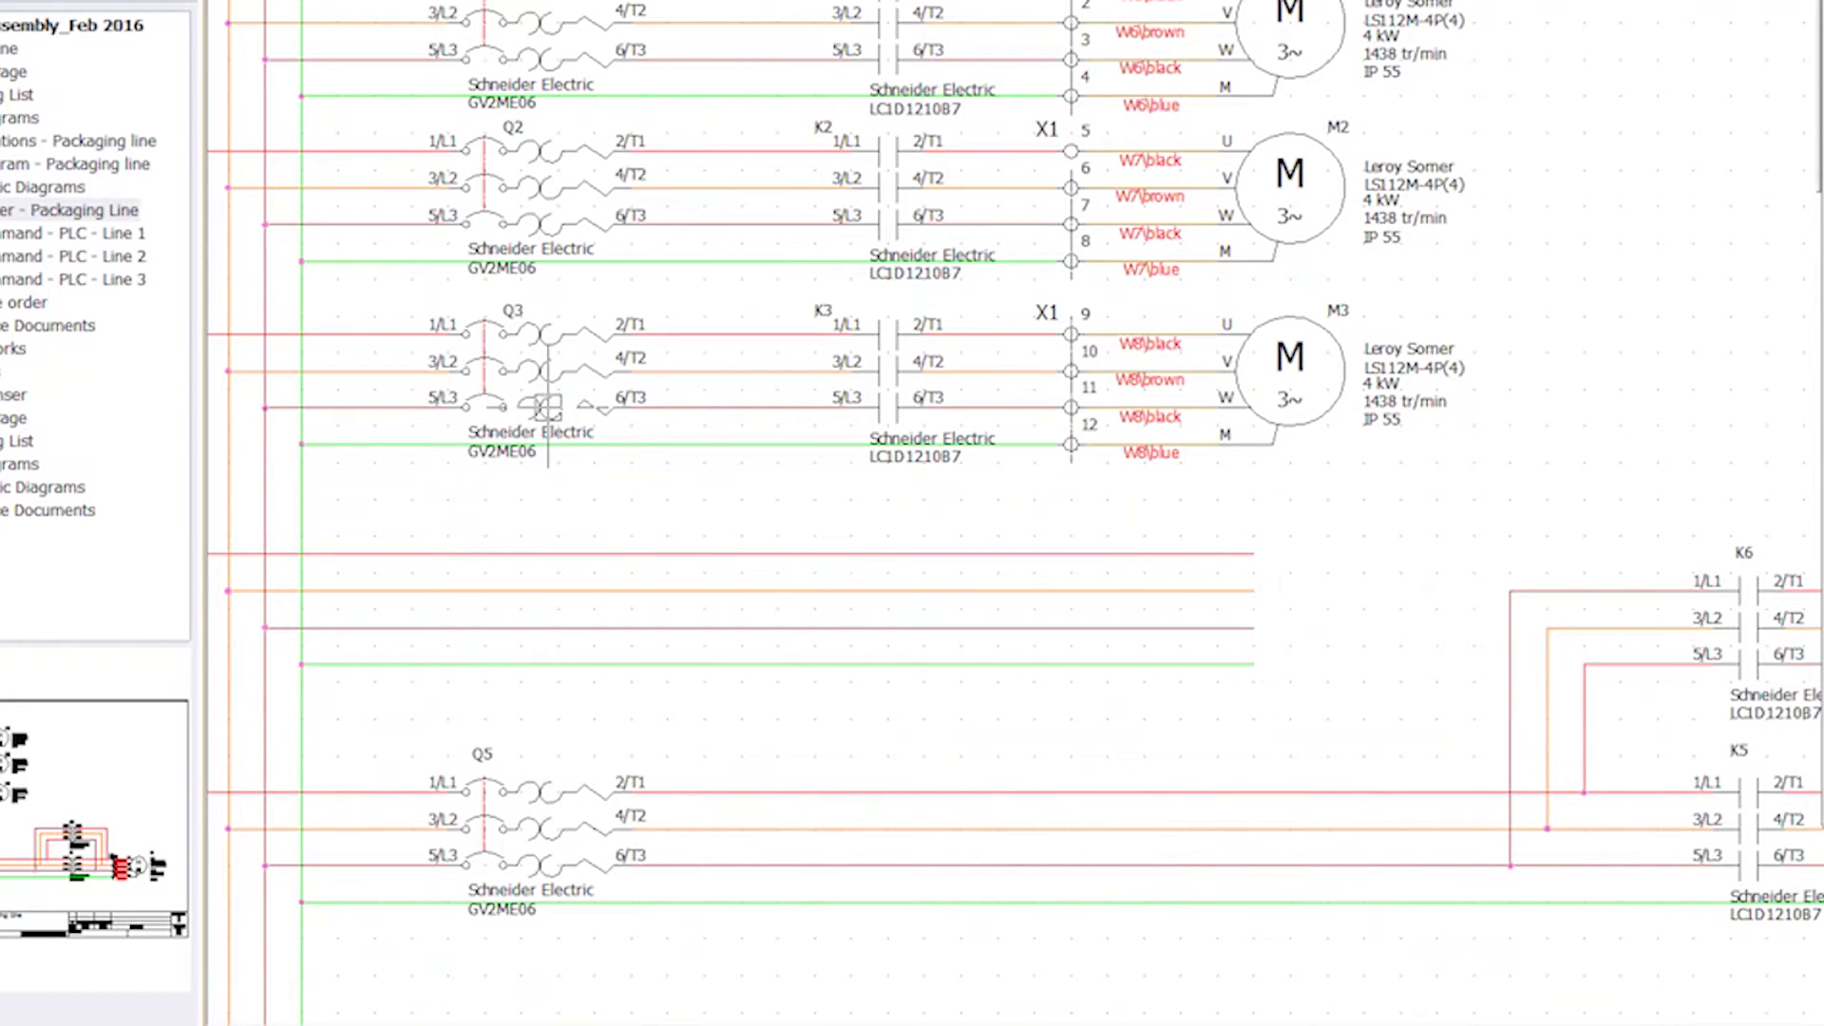
{"action": "left_click", "coordinate": [551, 390]}
{"action": "left_click", "coordinate": [888, 421]}
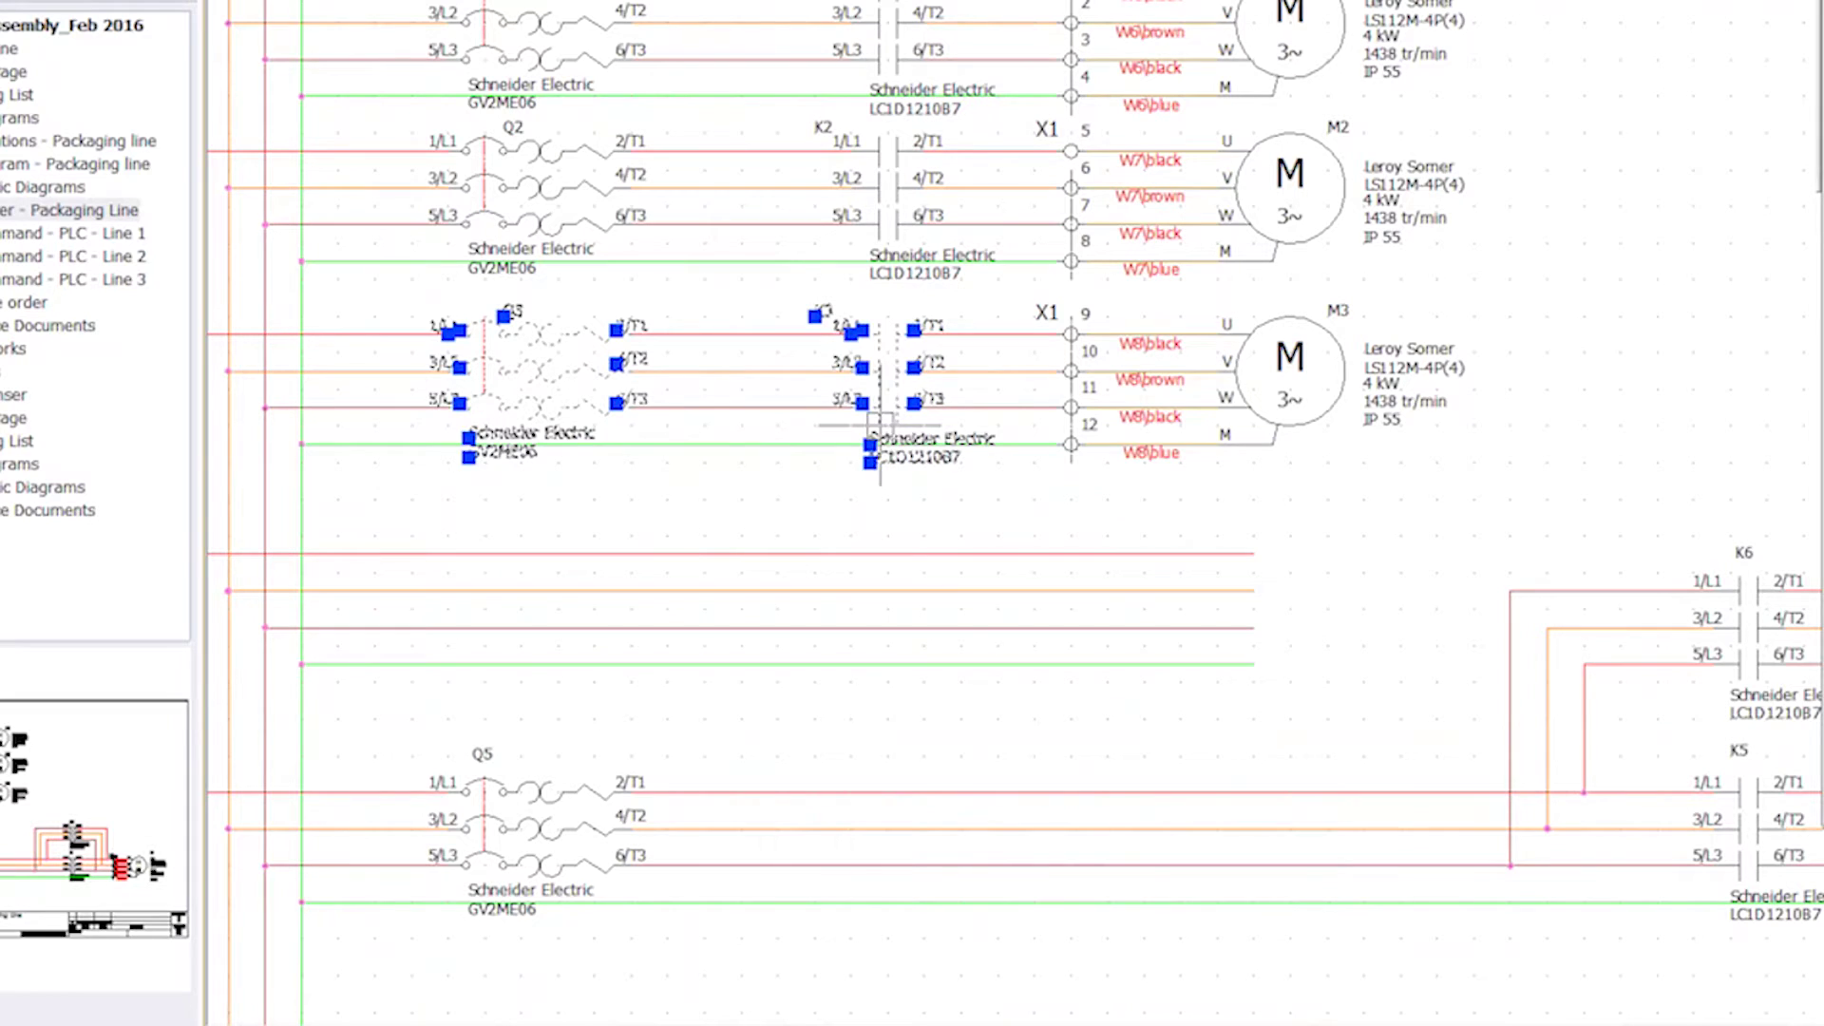
{"action": "key", "text": "ctrl+c"}
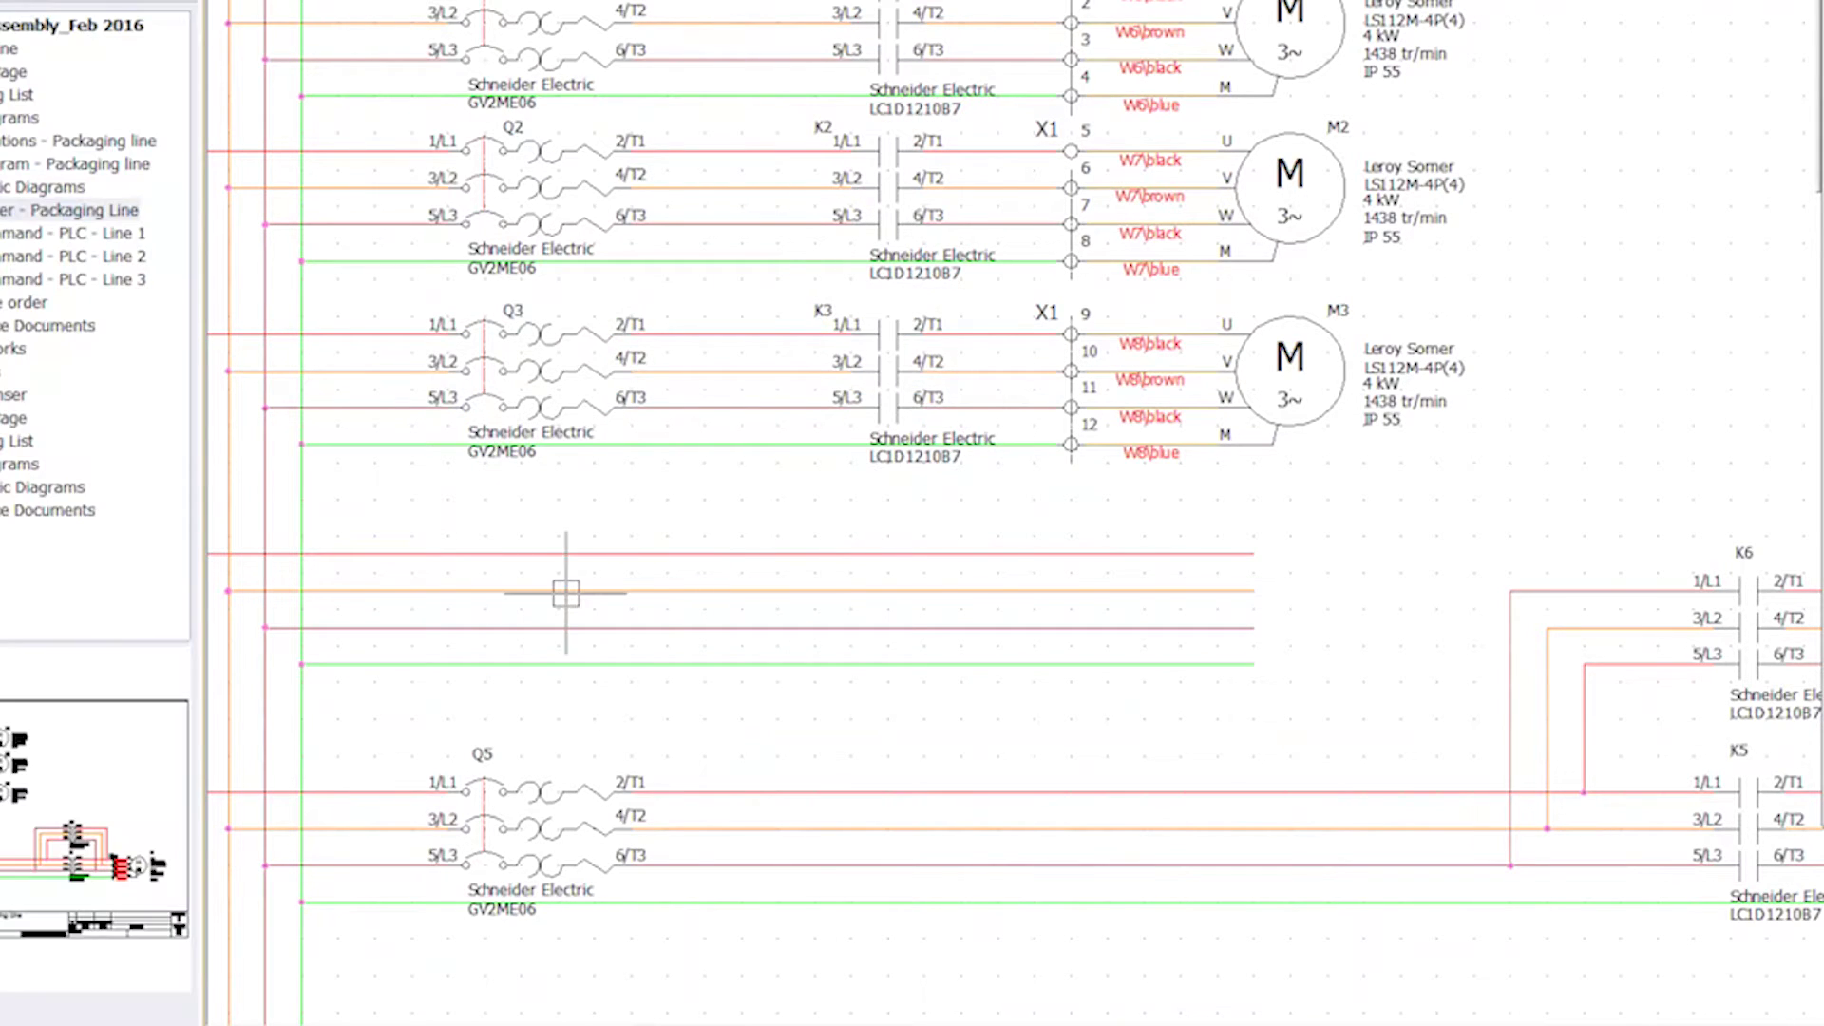
{"action": "key", "text": "ctrl+v"}
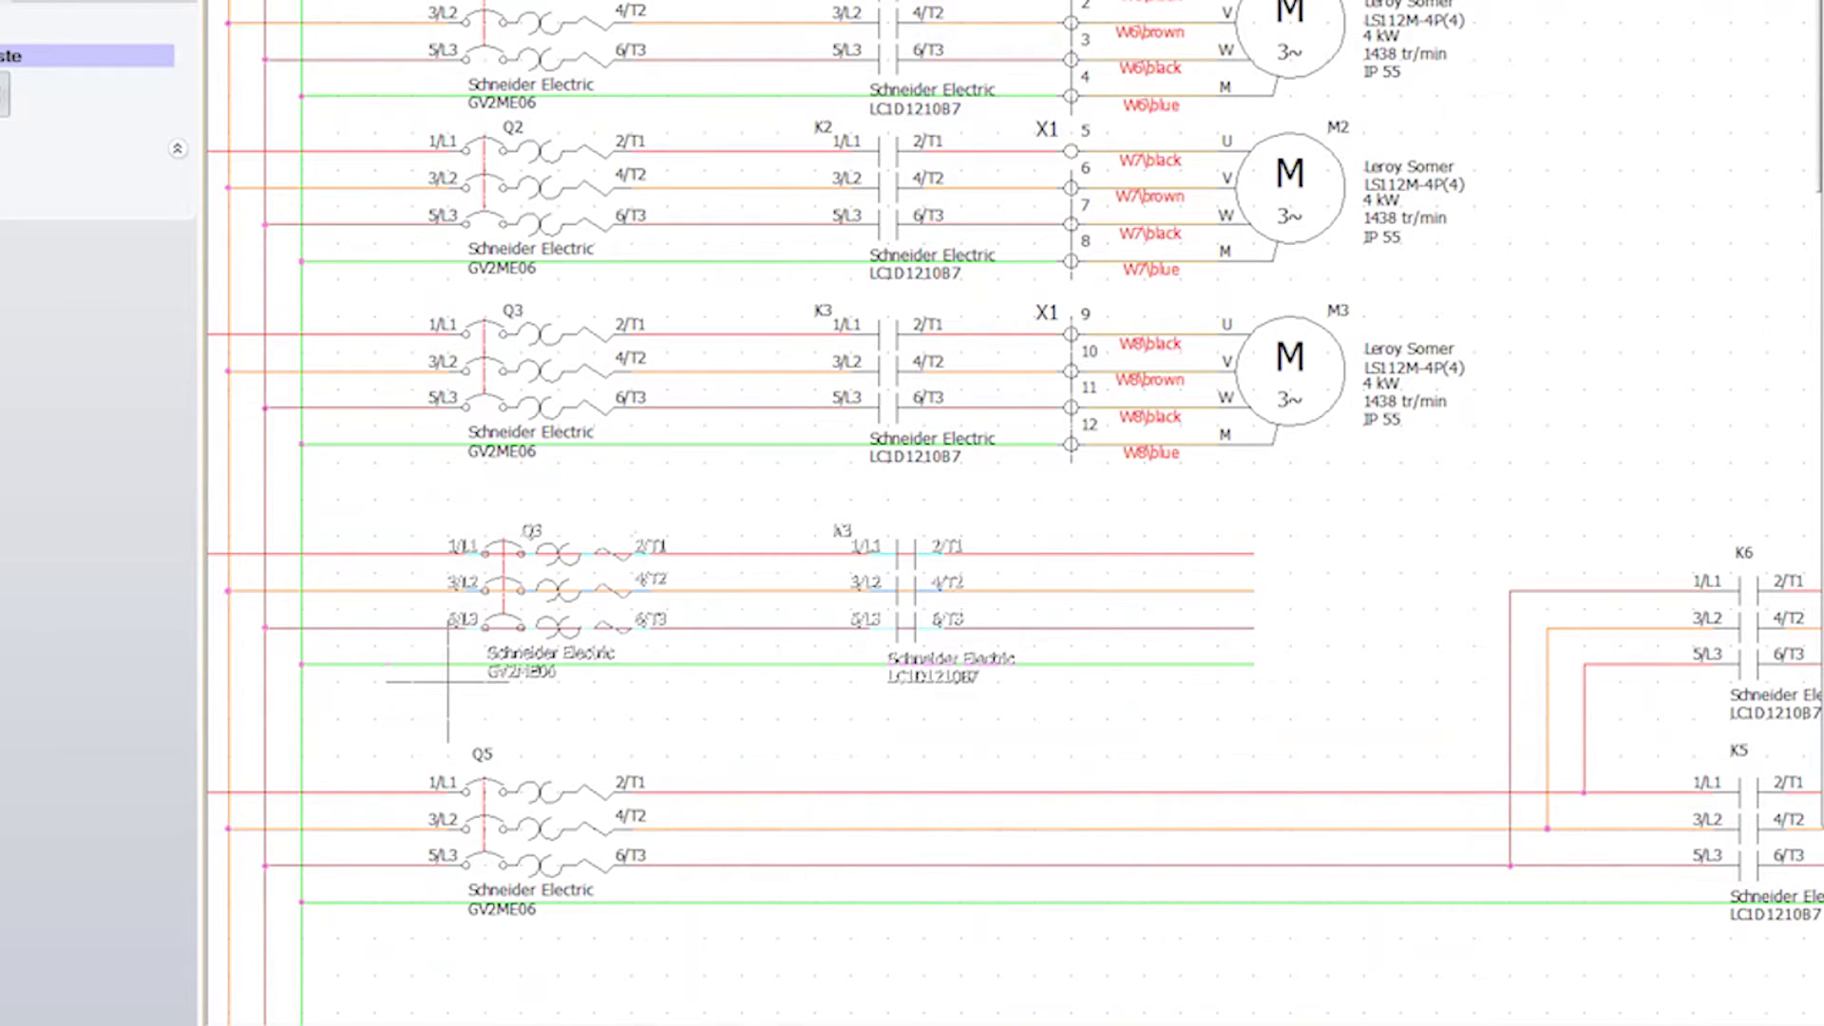
{"action": "left_click", "coordinate": [430, 681]}
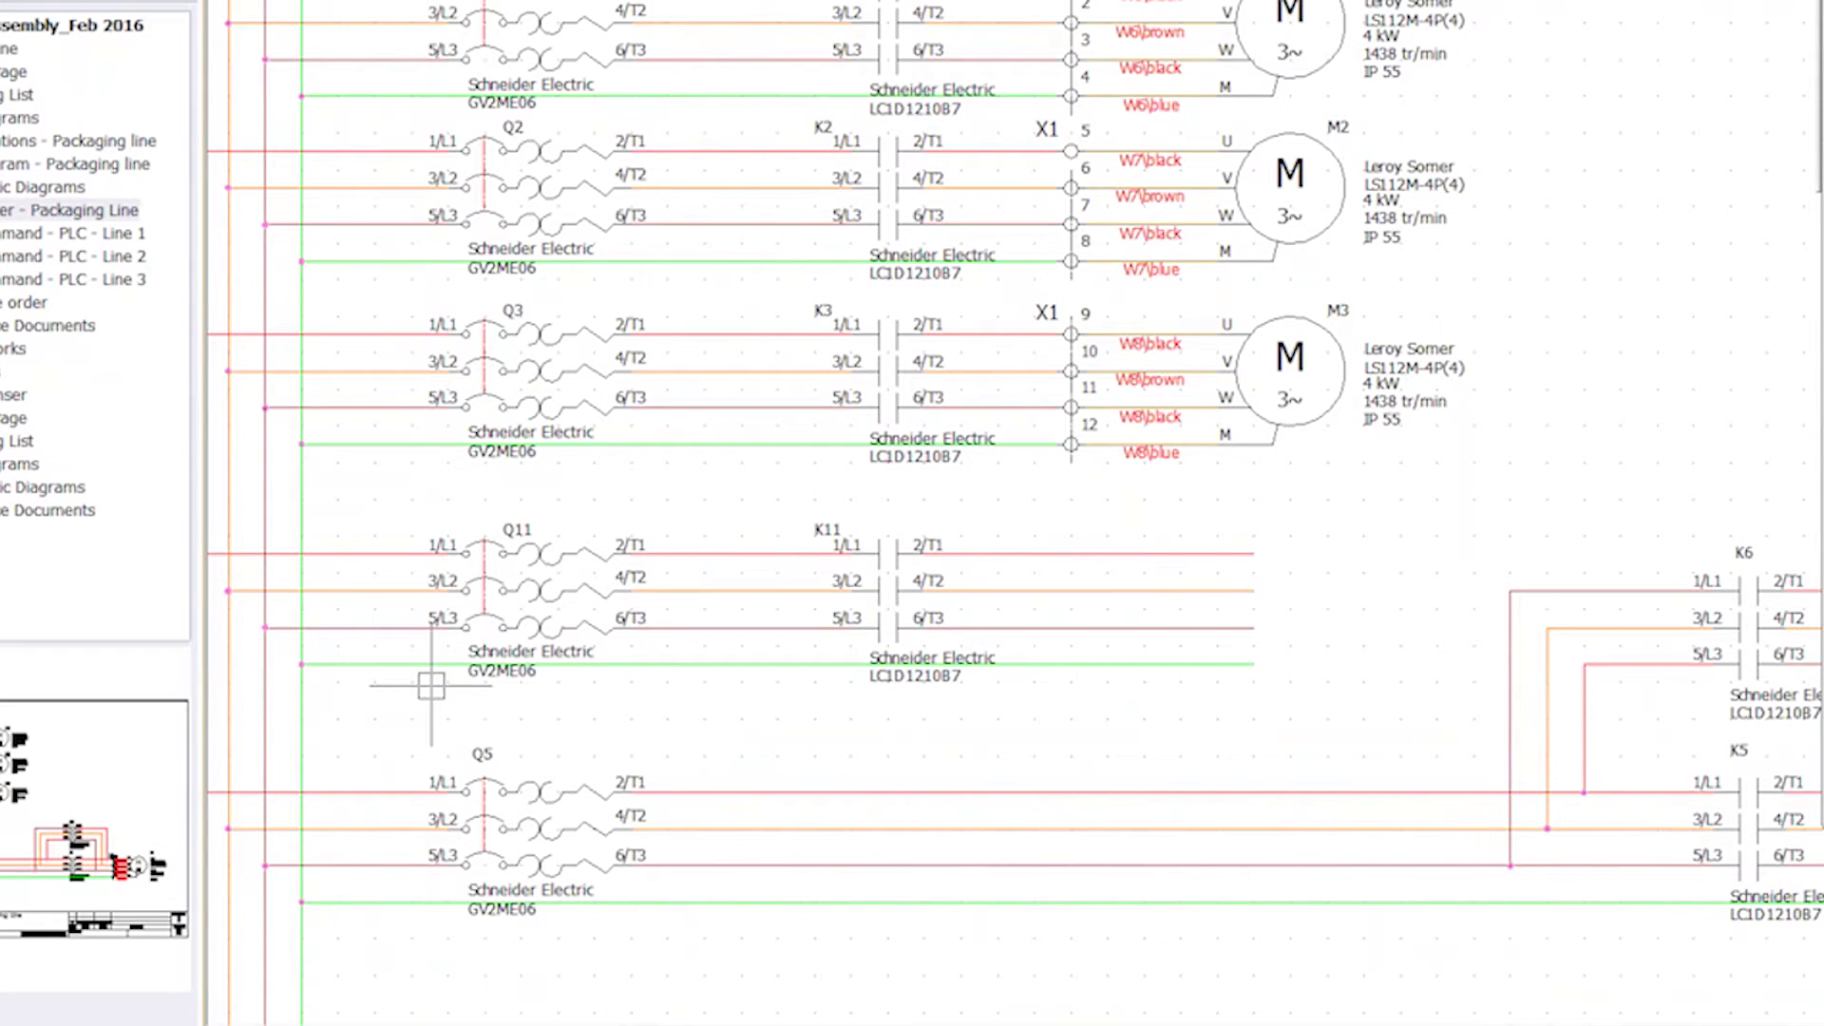
{"action": "scroll", "coordinate": [430, 684], "scroll_direction": "down", "scroll_amount": 2}
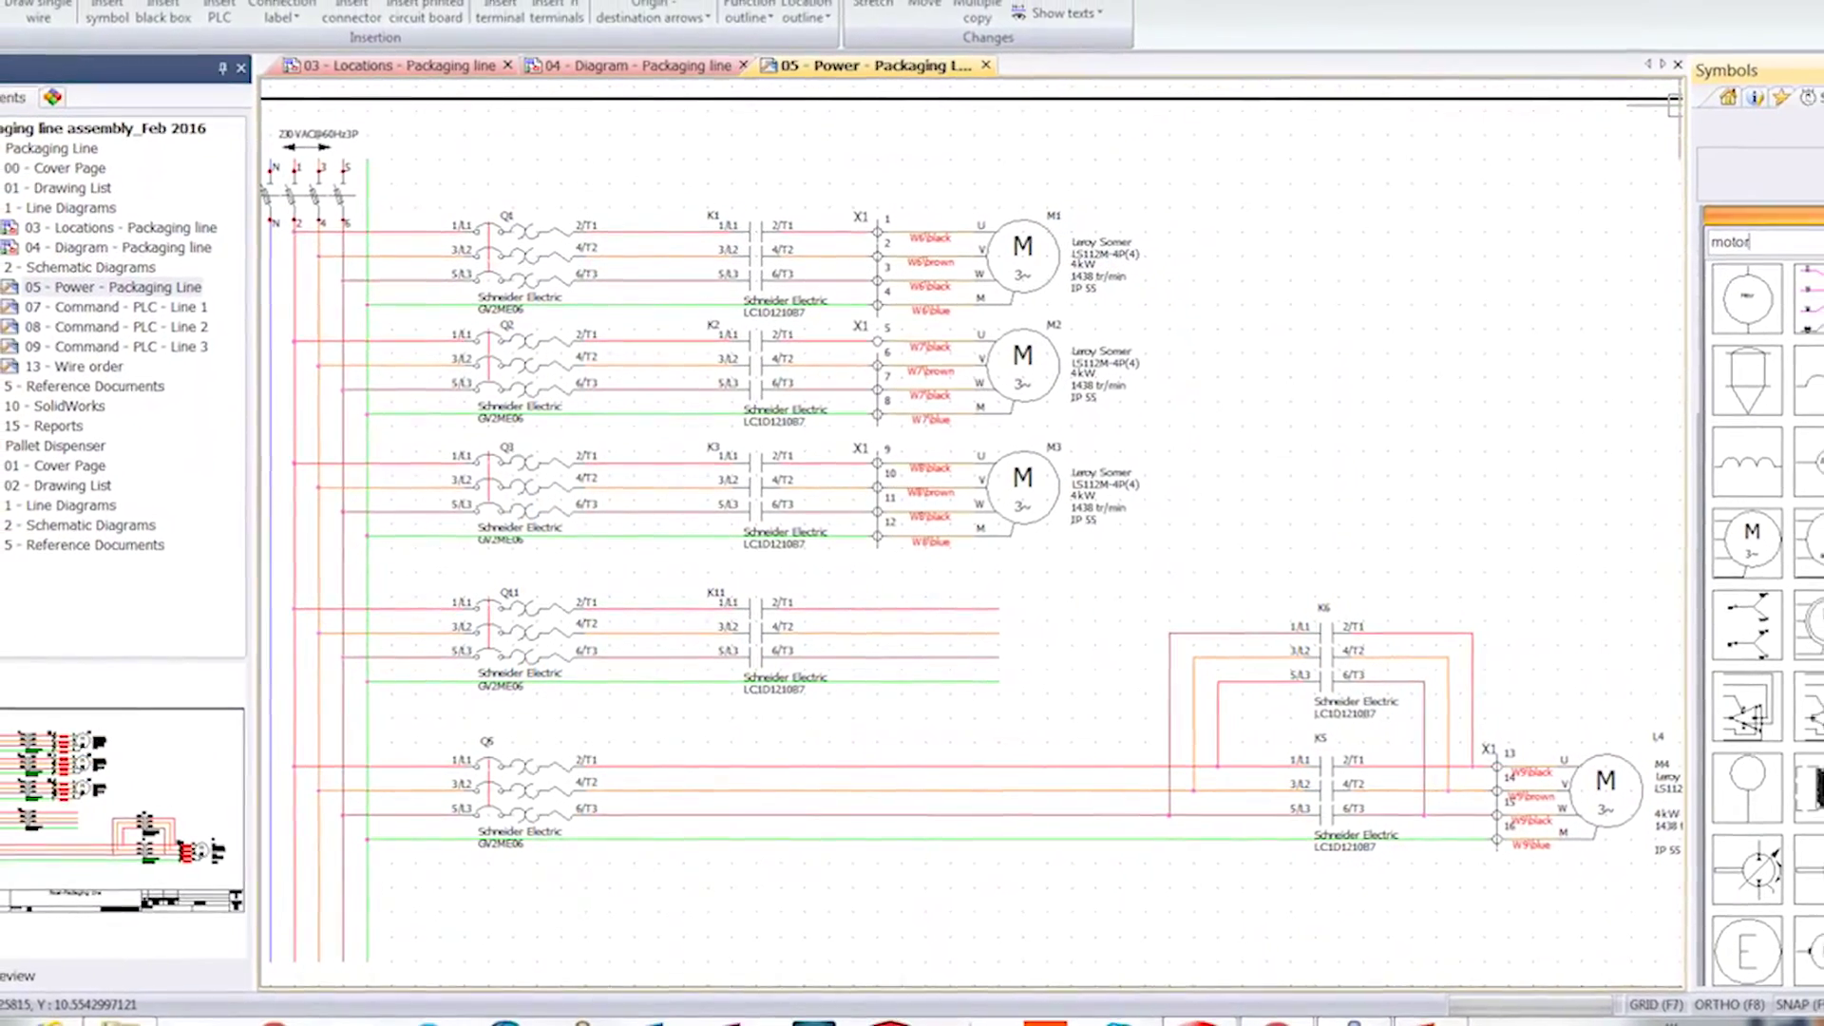
- Insert three-phase motor M5 after K11 with Leroy Somer part LS112M-4P(4)
{"action": "left_click", "coordinate": [1749, 543]}
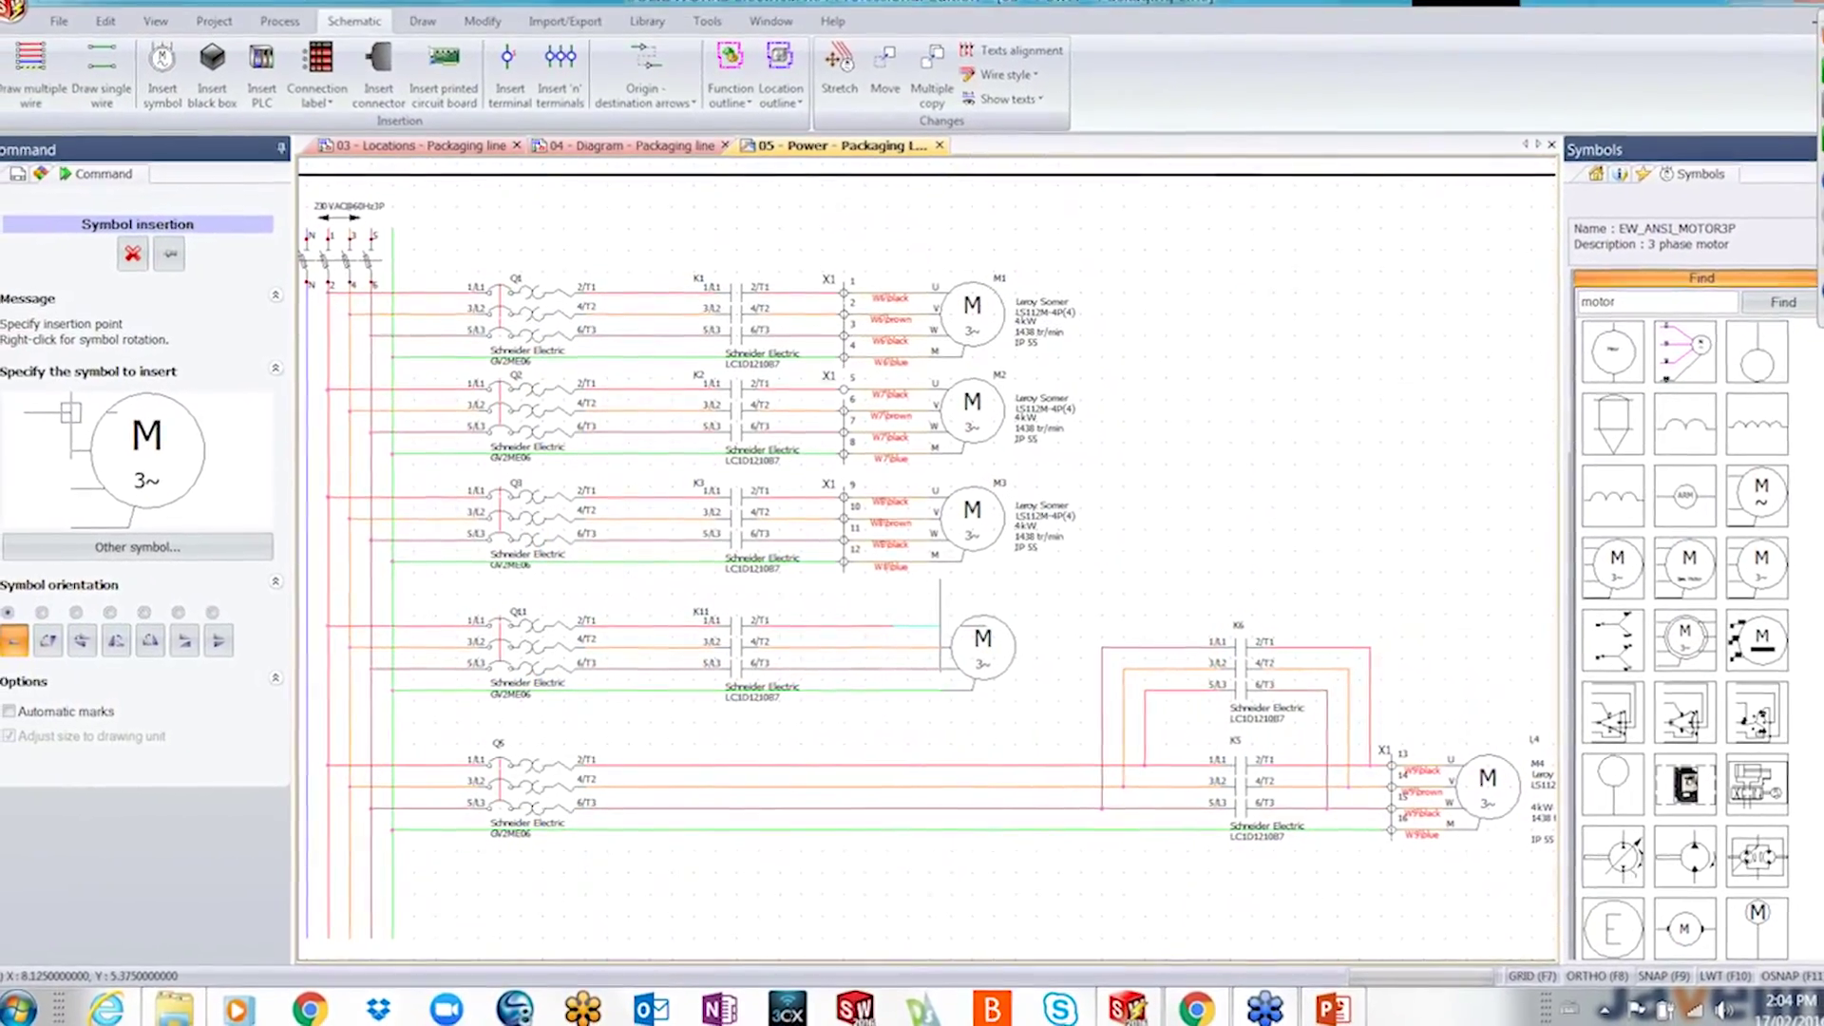
{"action": "left_click", "coordinate": [941, 627]}
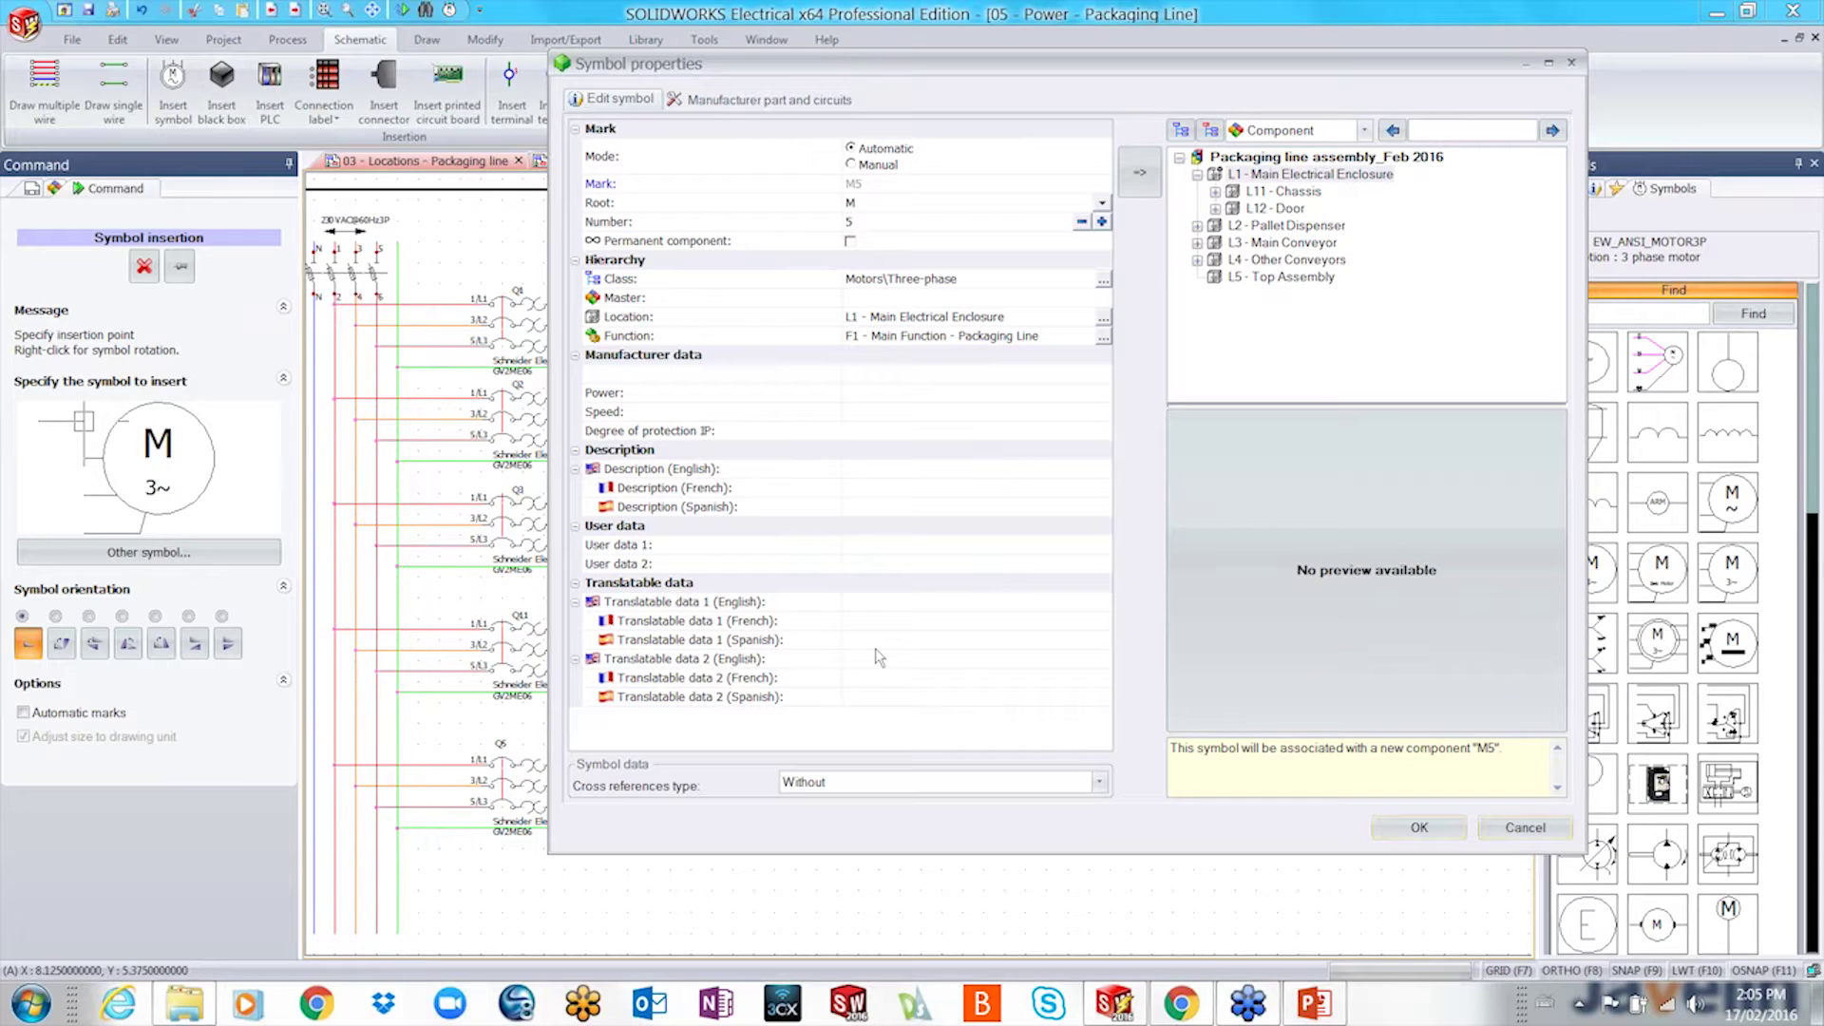
{"action": "left_click", "coordinate": [766, 99]}
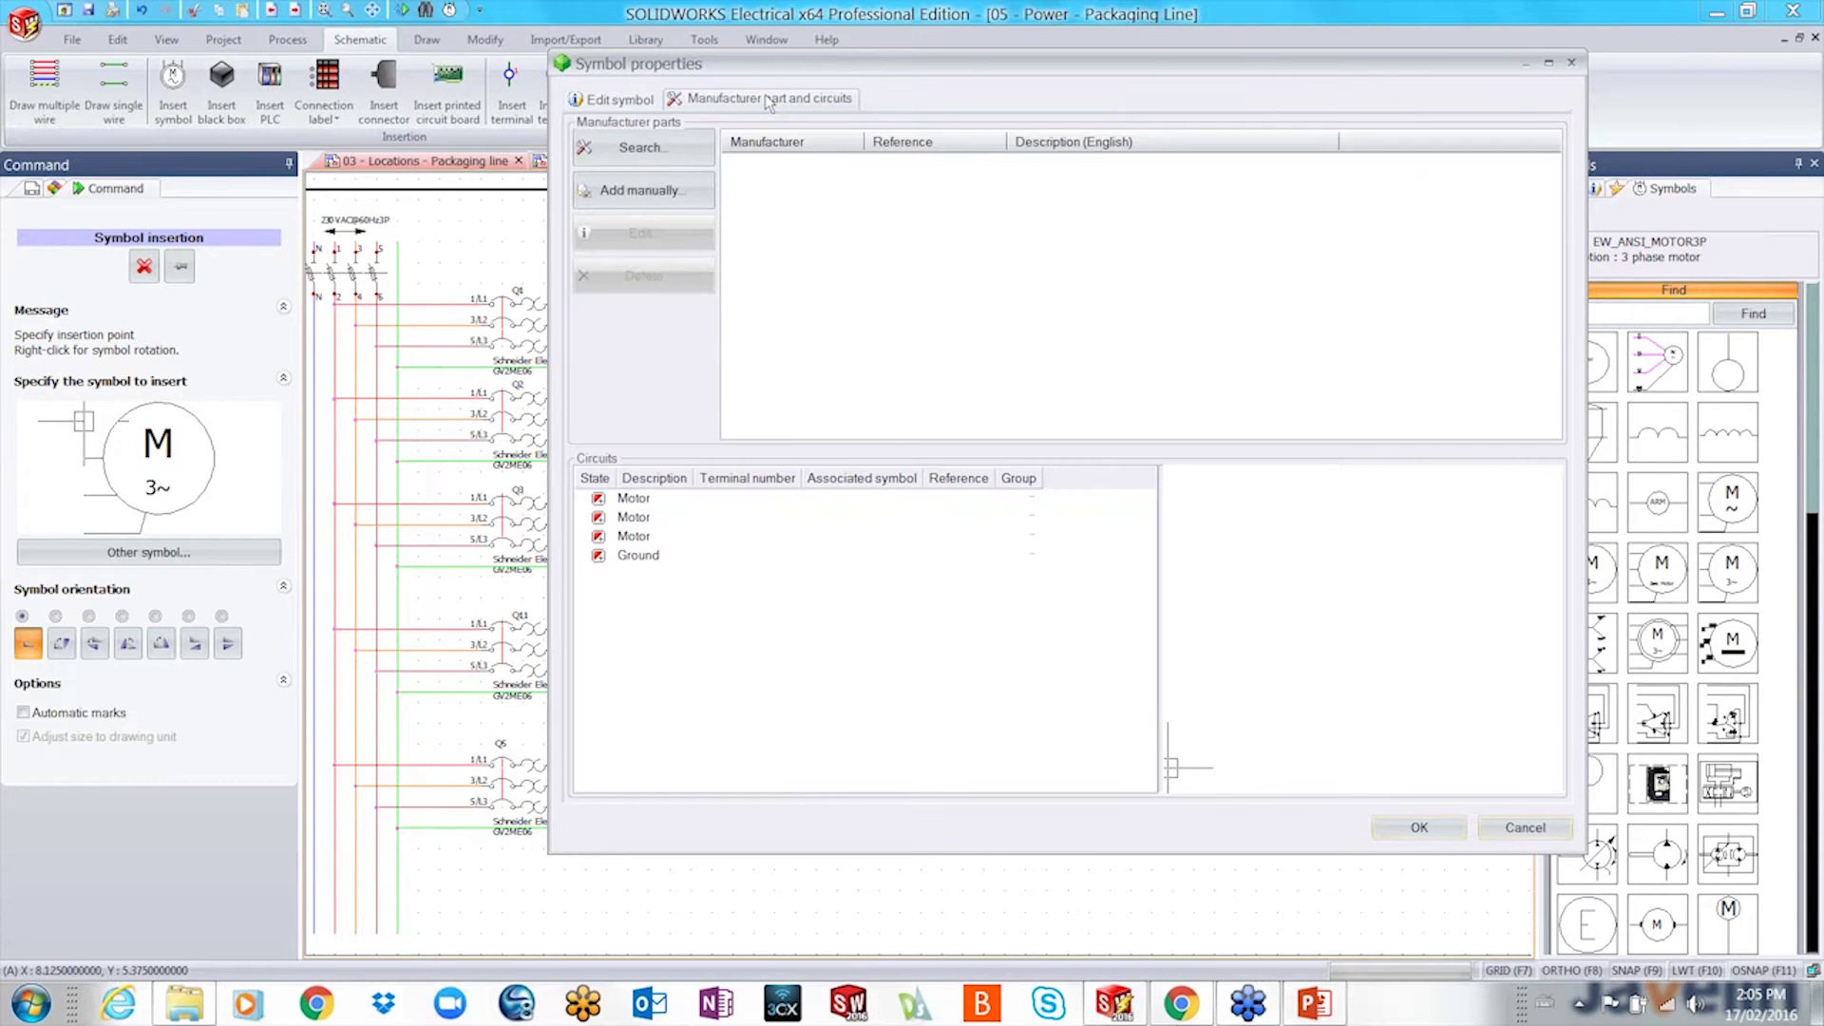
{"action": "left_click", "coordinate": [639, 147]}
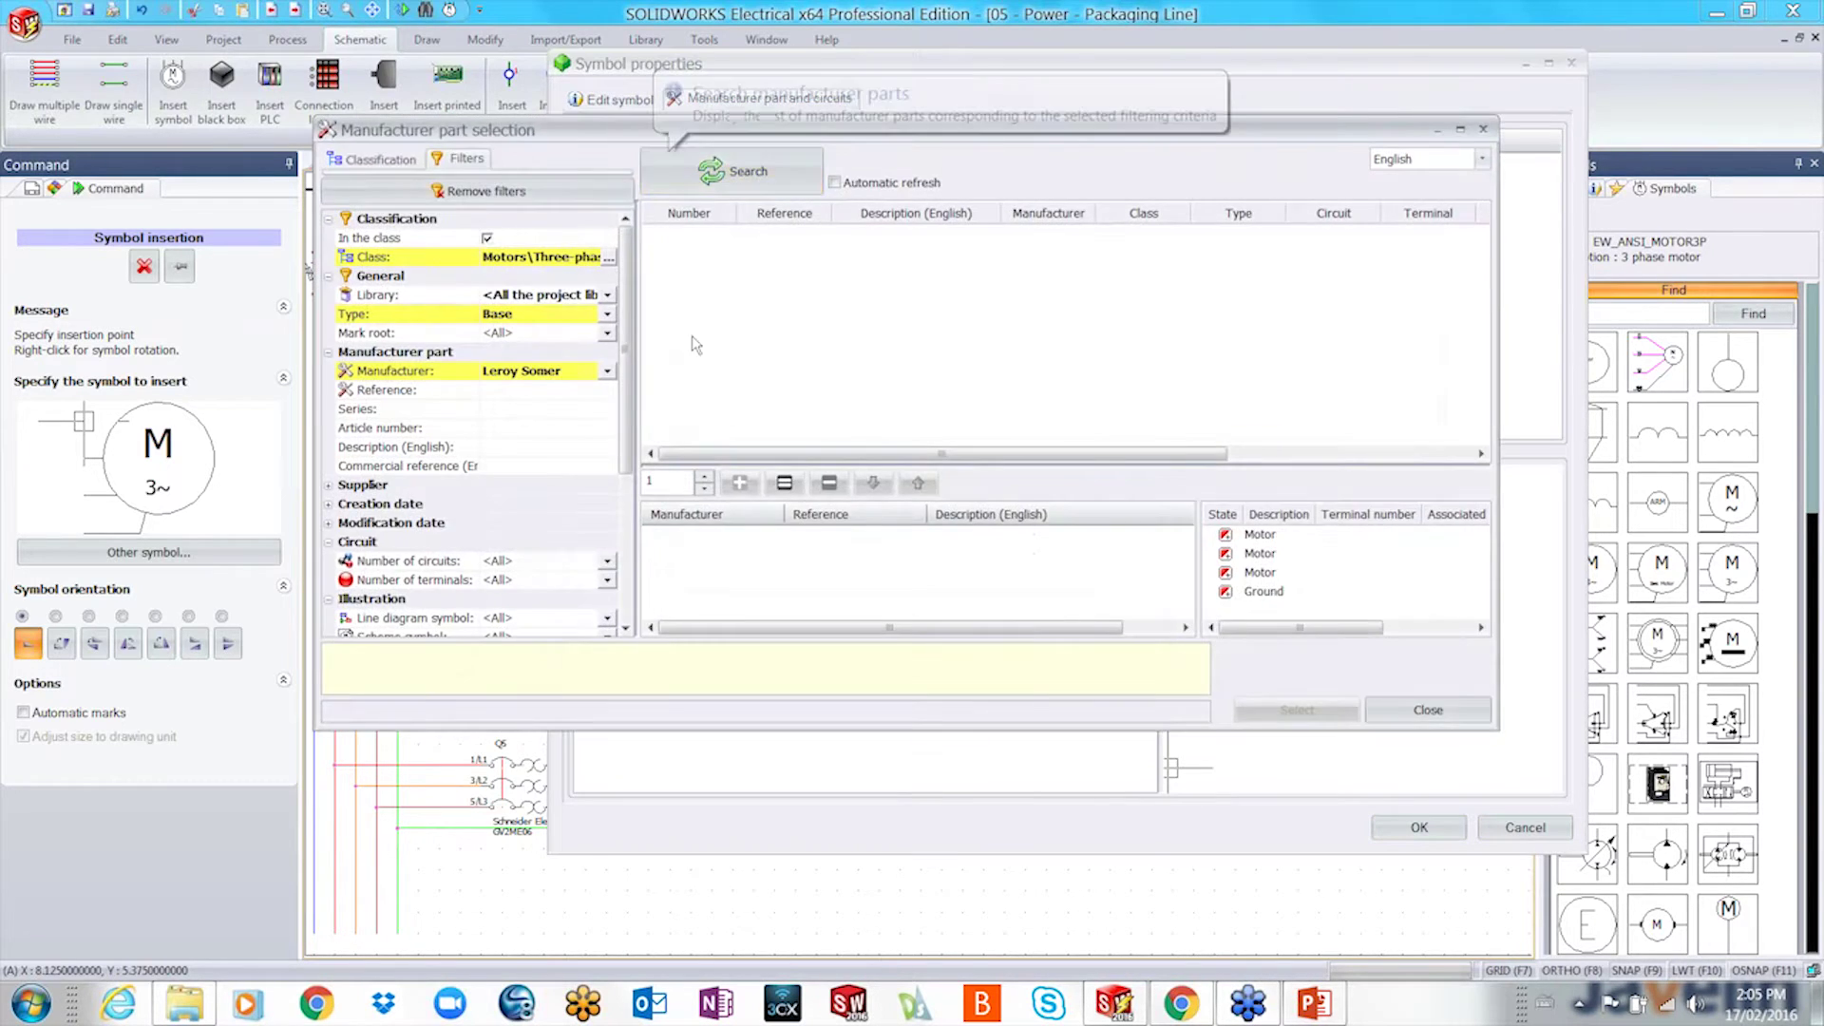
{"action": "left_click", "coordinate": [739, 177]}
{"action": "double_click", "coordinate": [796, 330]}
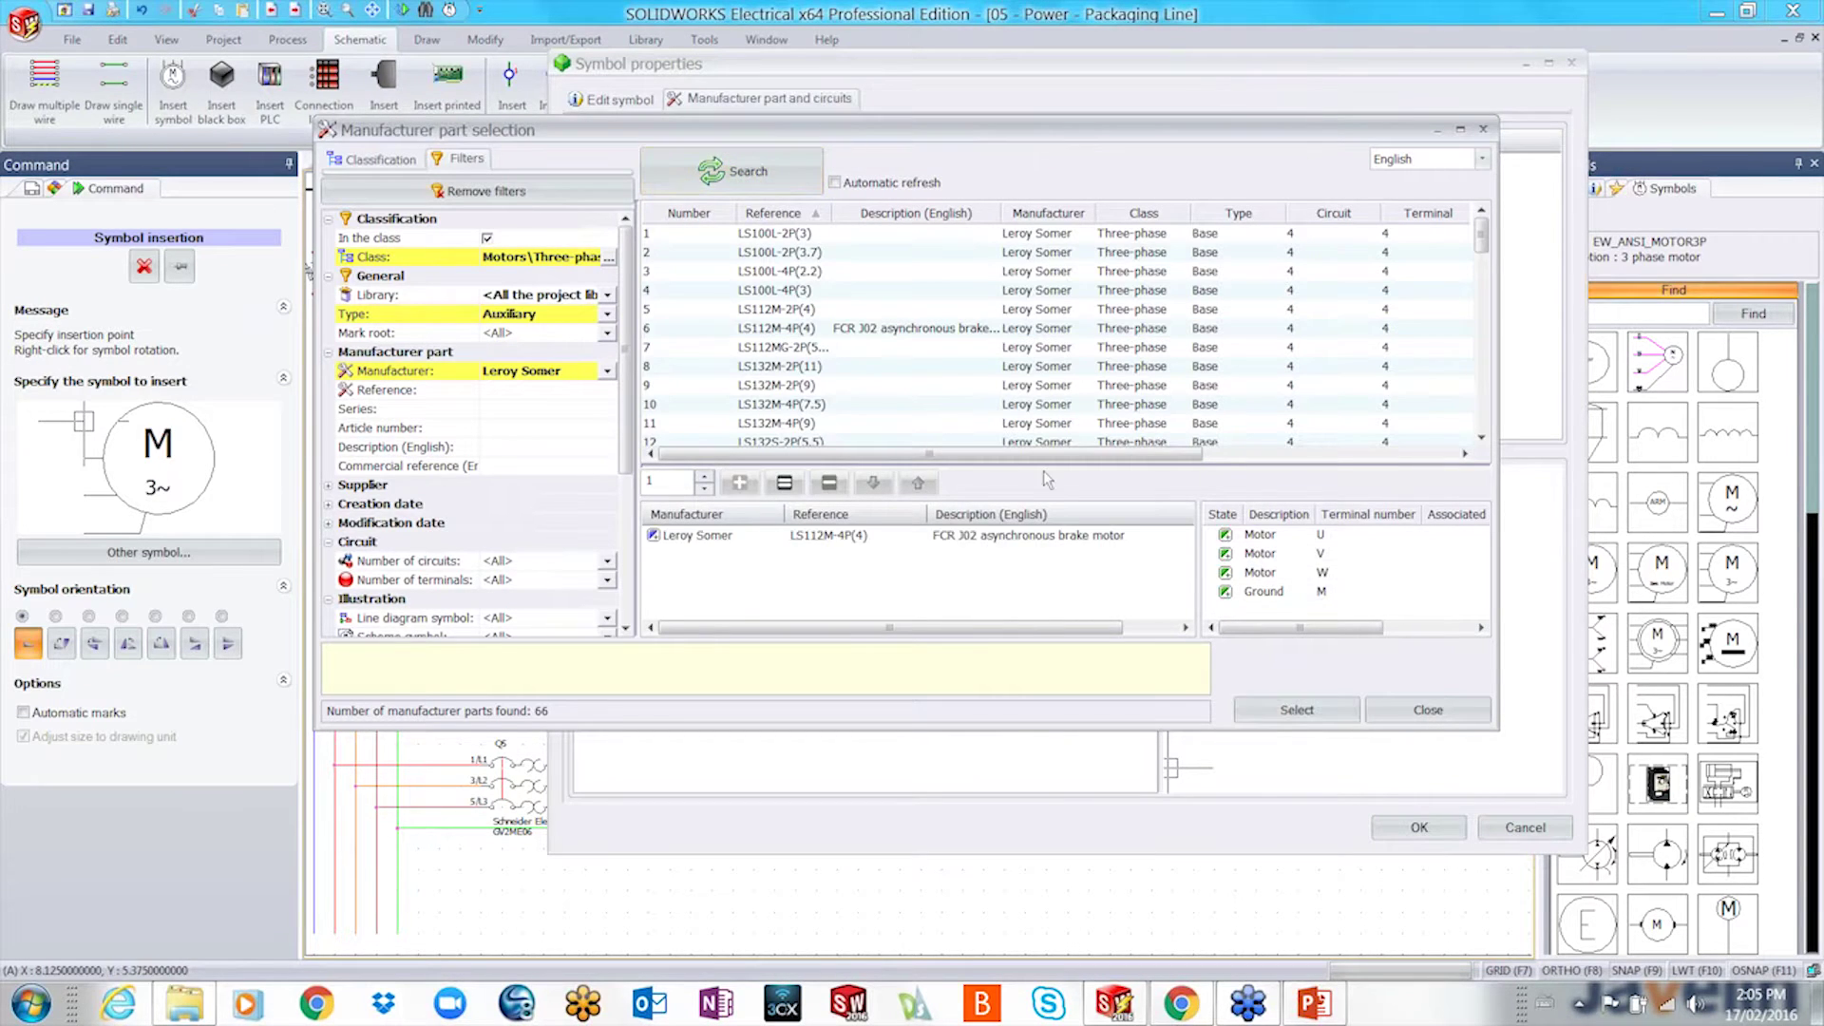
{"action": "left_click", "coordinate": [1294, 709]}
{"action": "left_click", "coordinate": [1419, 827]}
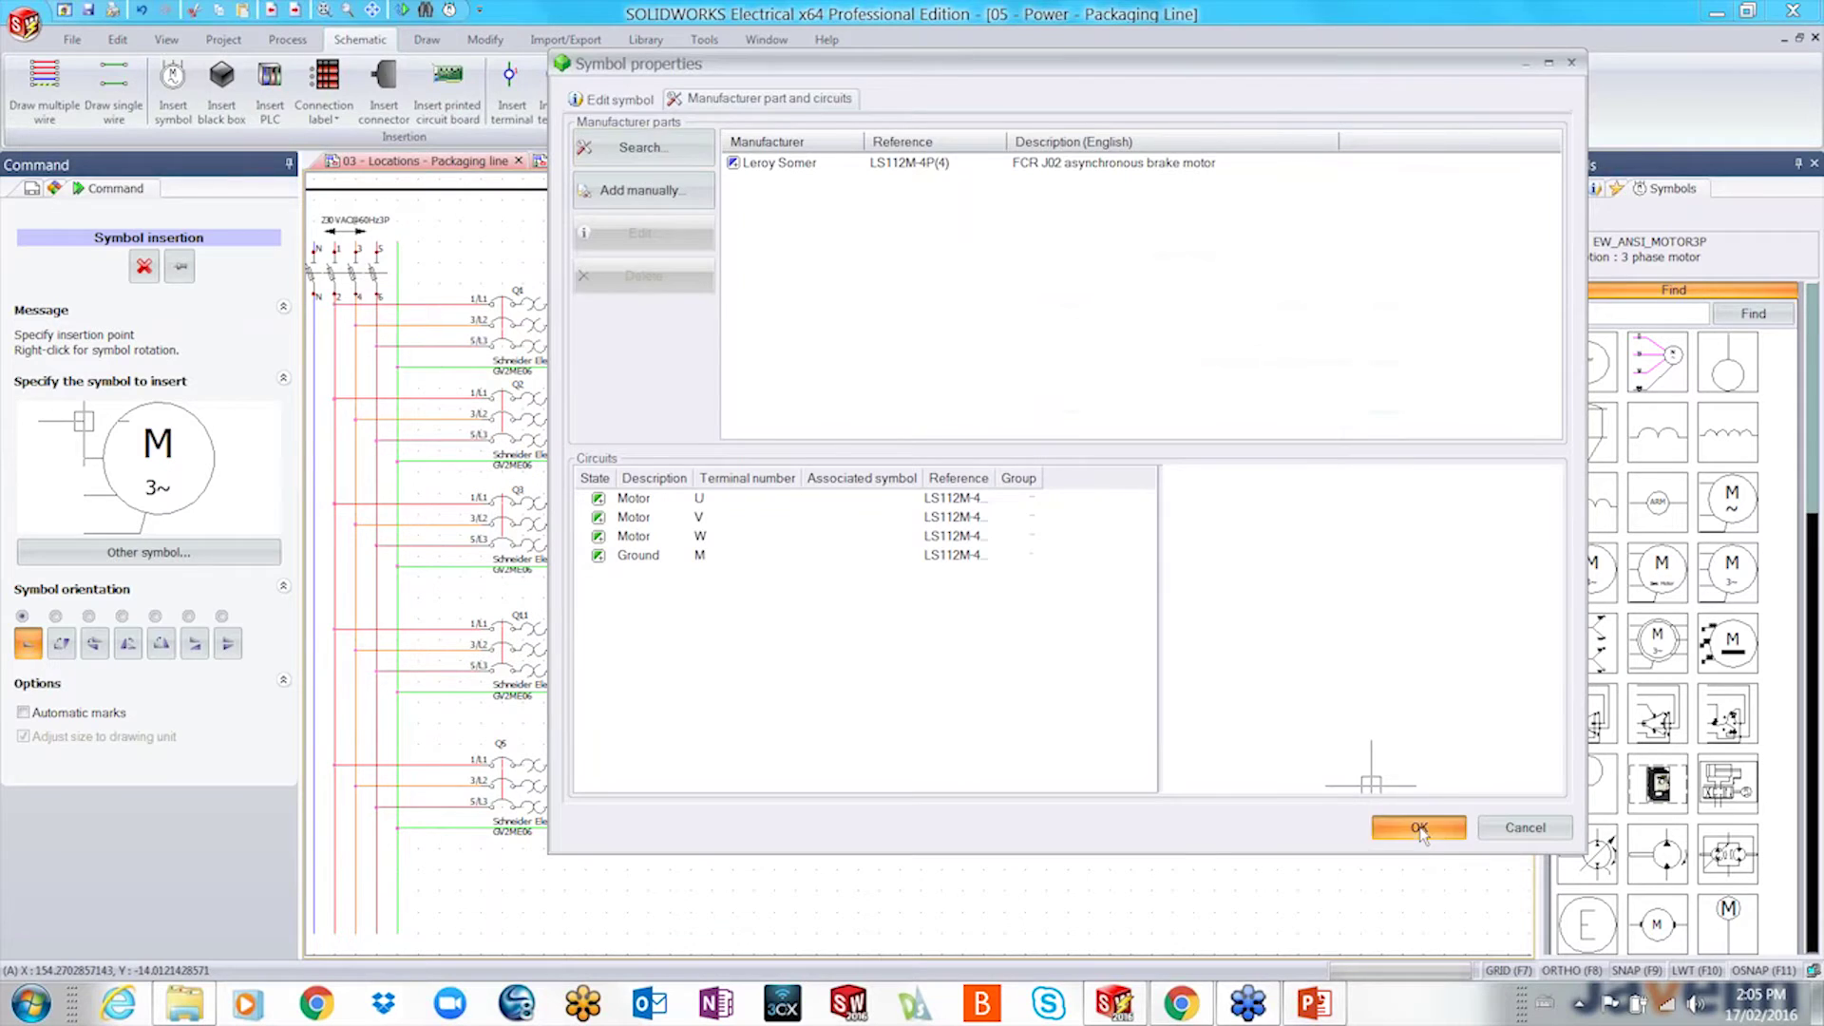
{"action": "left_click", "coordinate": [977, 694]}
{"action": "scroll", "coordinate": [977, 694], "scroll_direction": "up", "scroll_amount": 2}
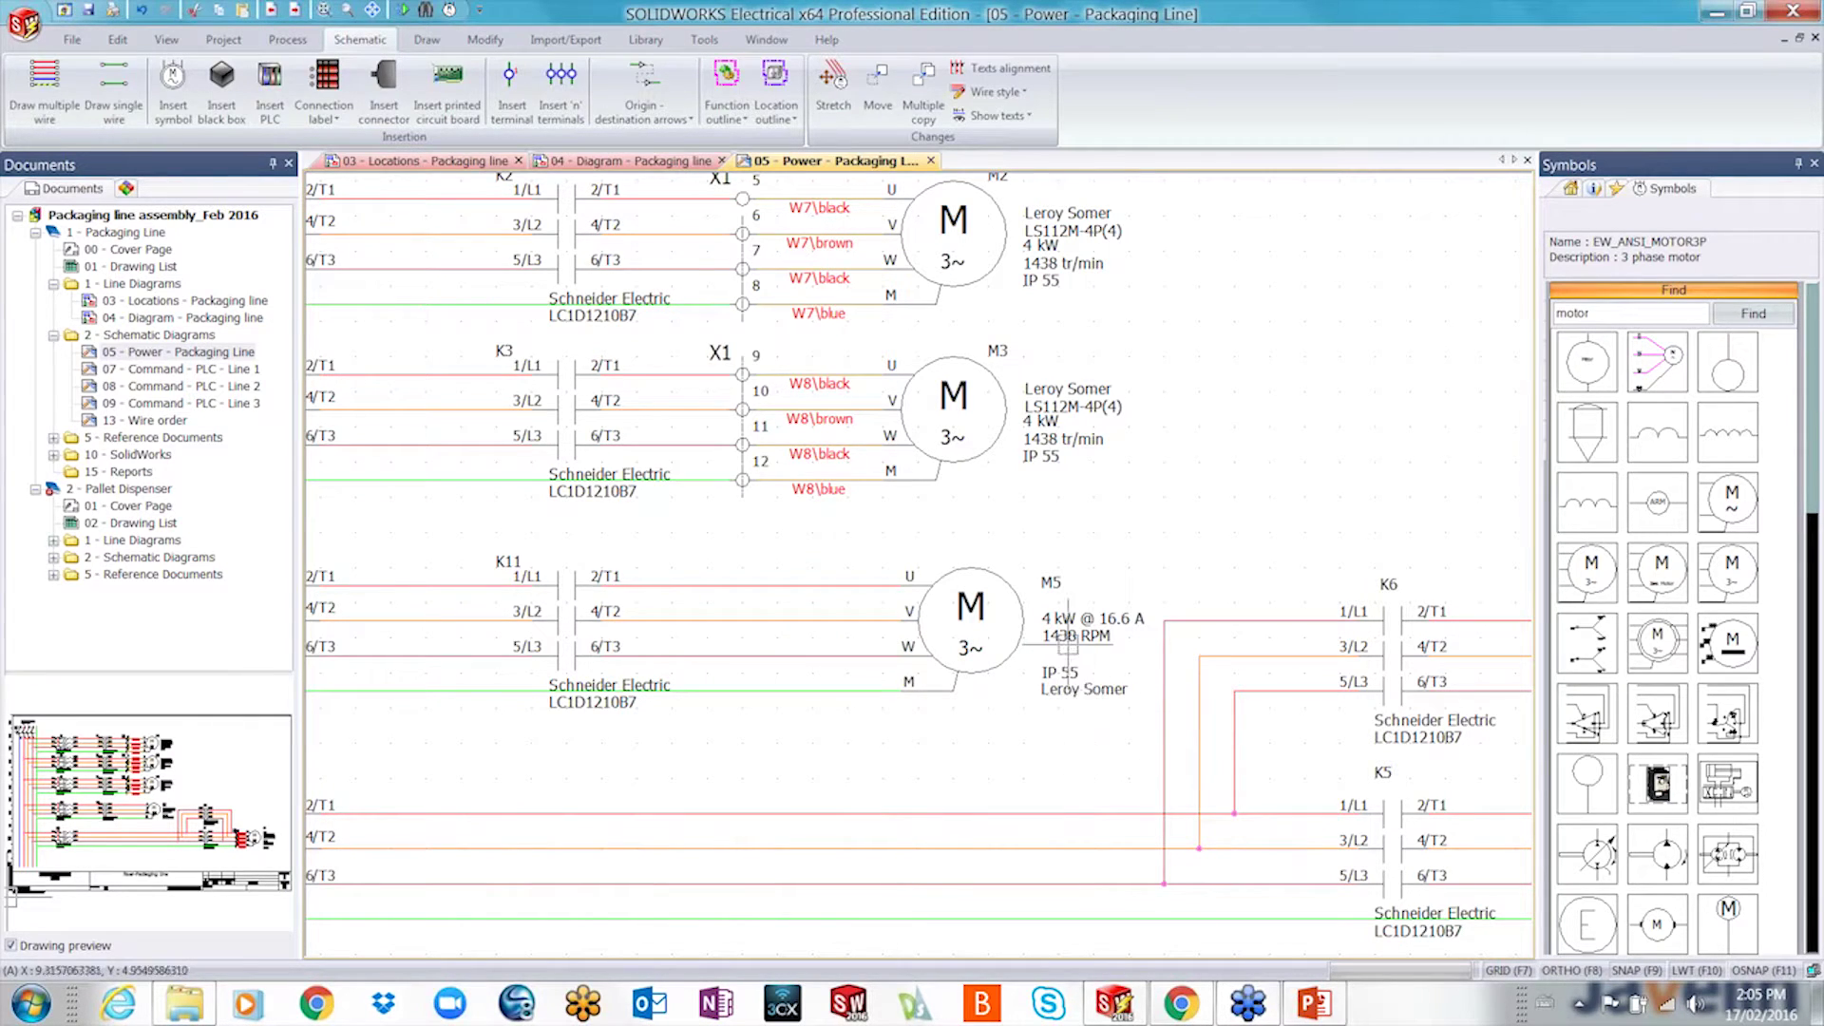
- Edit motor M5's attributes to hide IP 55, keeping 4 kW @ 16.6 A and 1438 RPM
{"action": "left_click", "coordinate": [983, 676]}
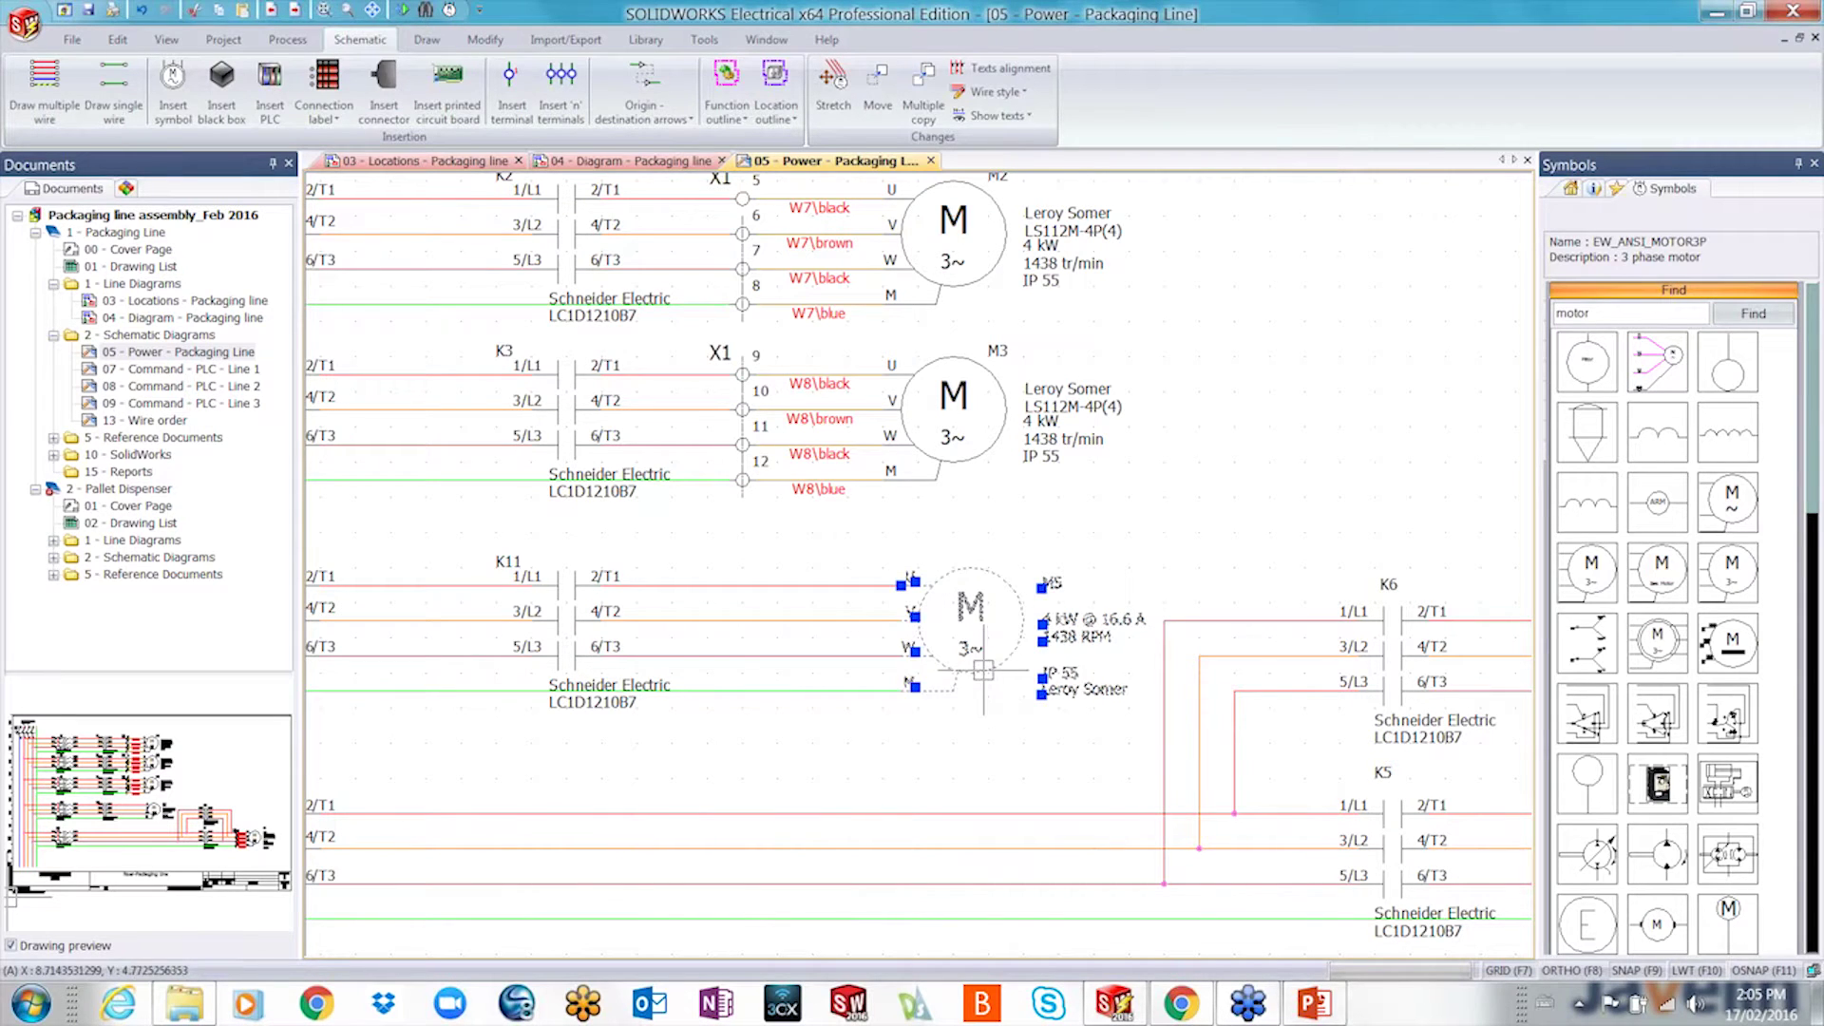
{"action": "left_click", "coordinate": [1599, 191]}
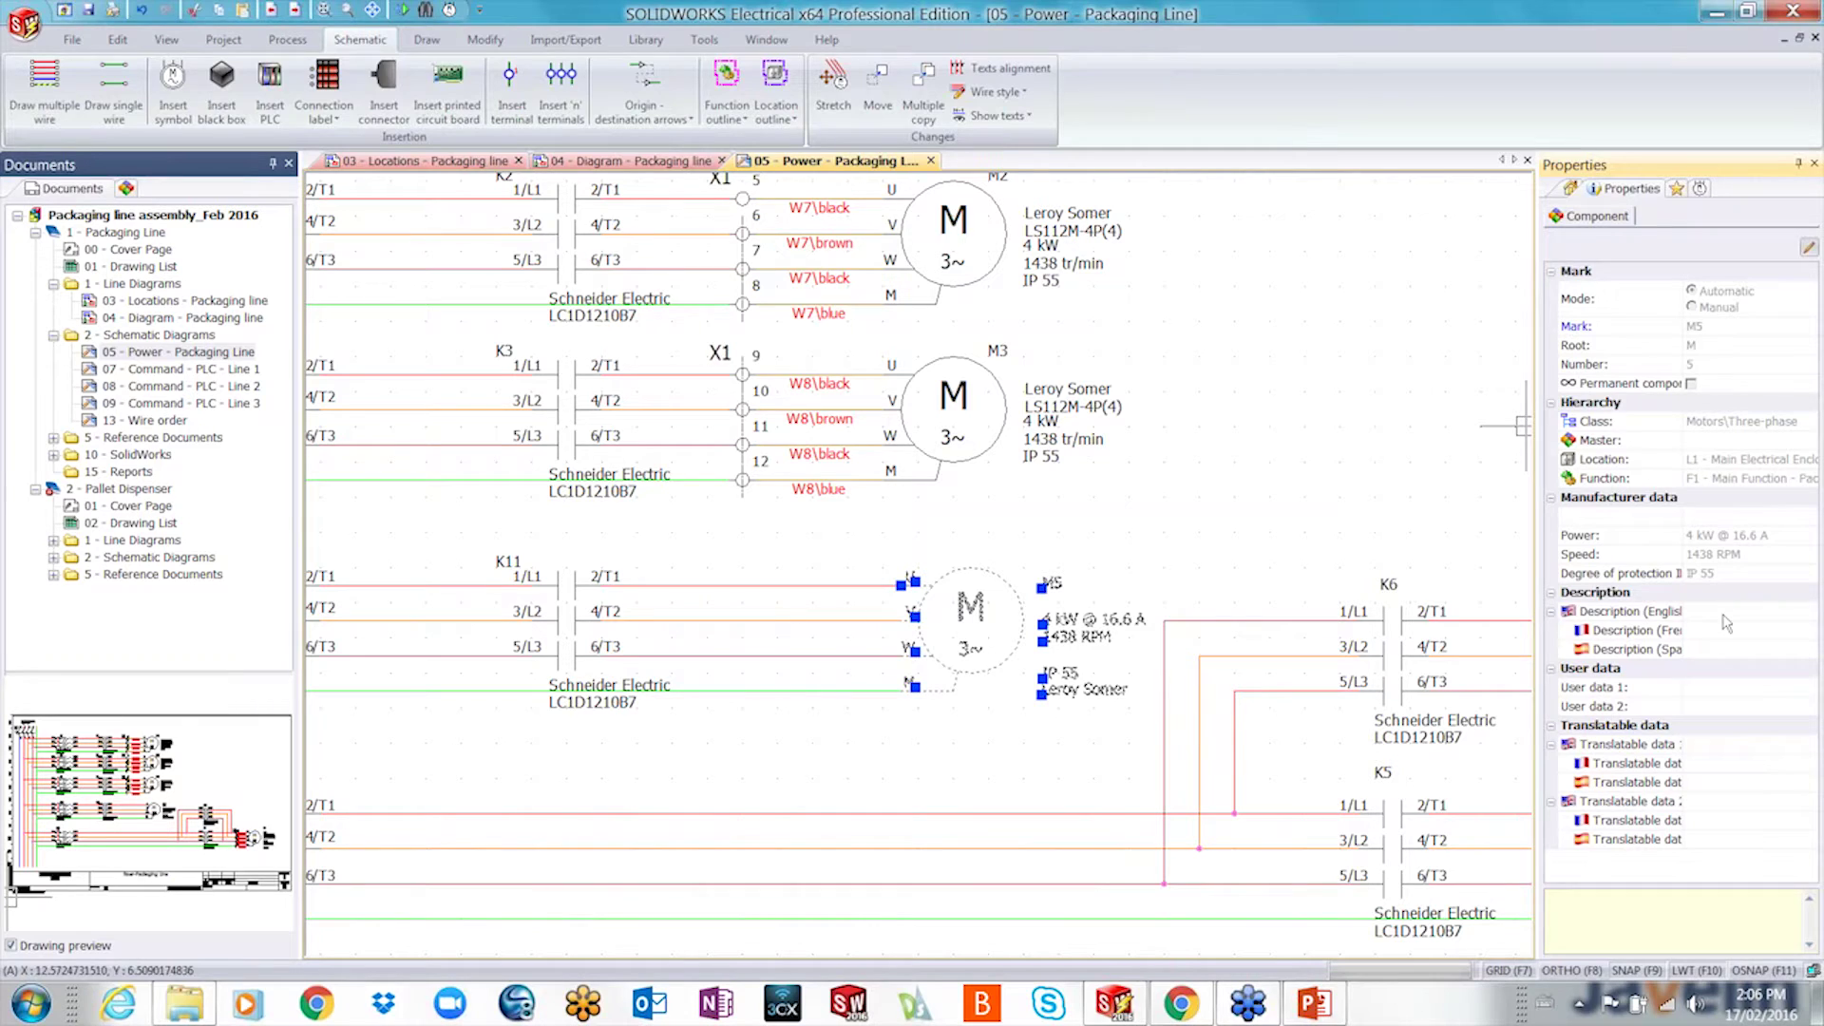
{"action": "right_click", "coordinate": [982, 675]}
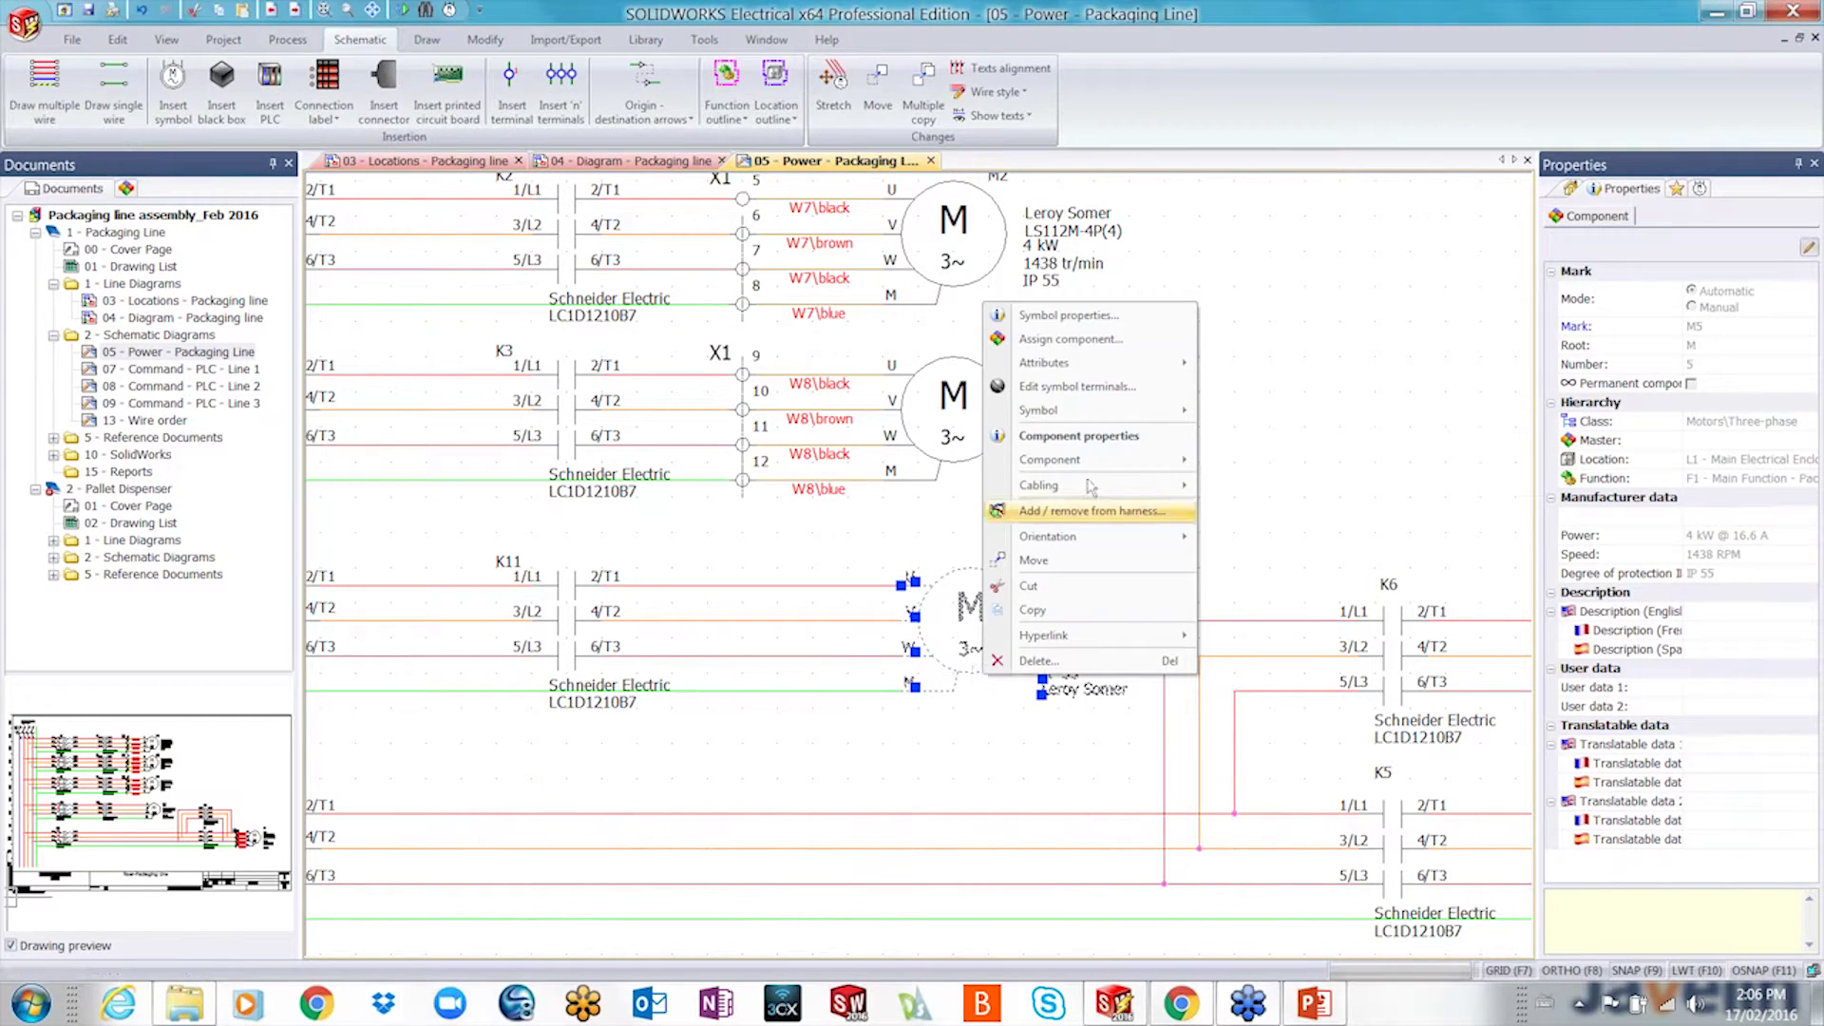
{"action": "mouse_move", "coordinate": [1119, 369]}
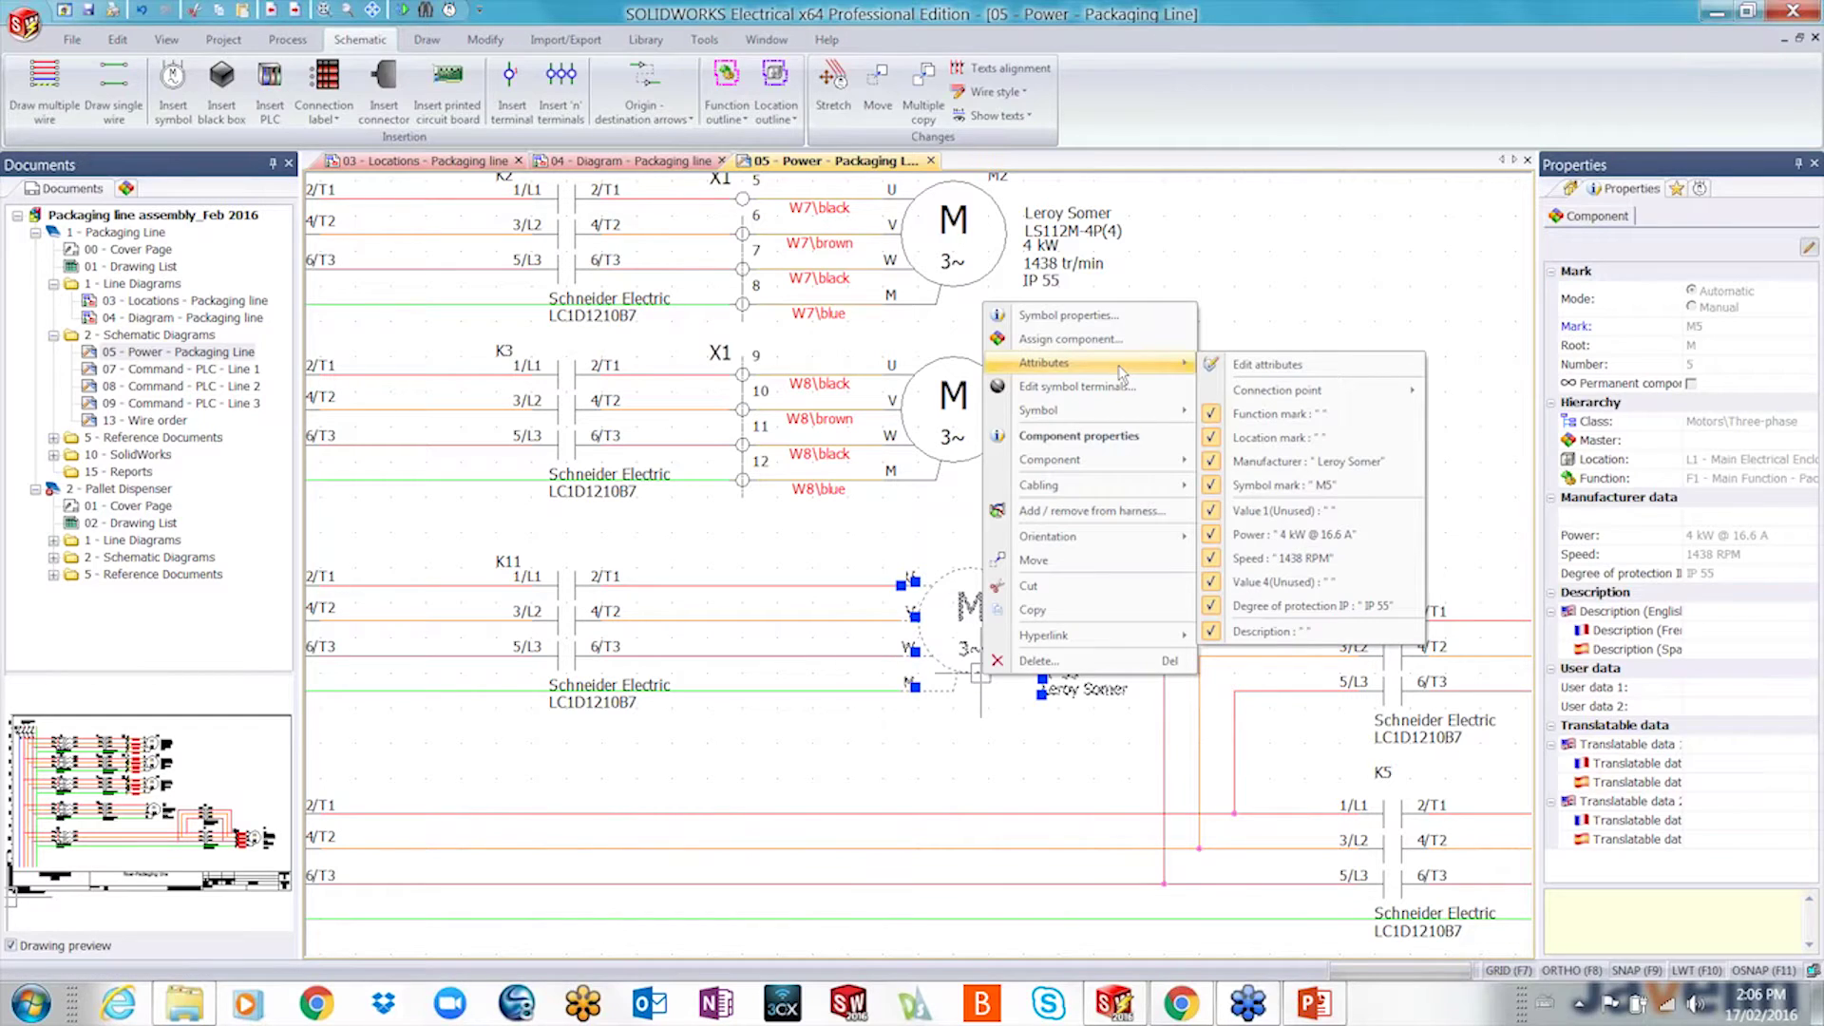
{"action": "left_click", "coordinate": [1256, 365]}
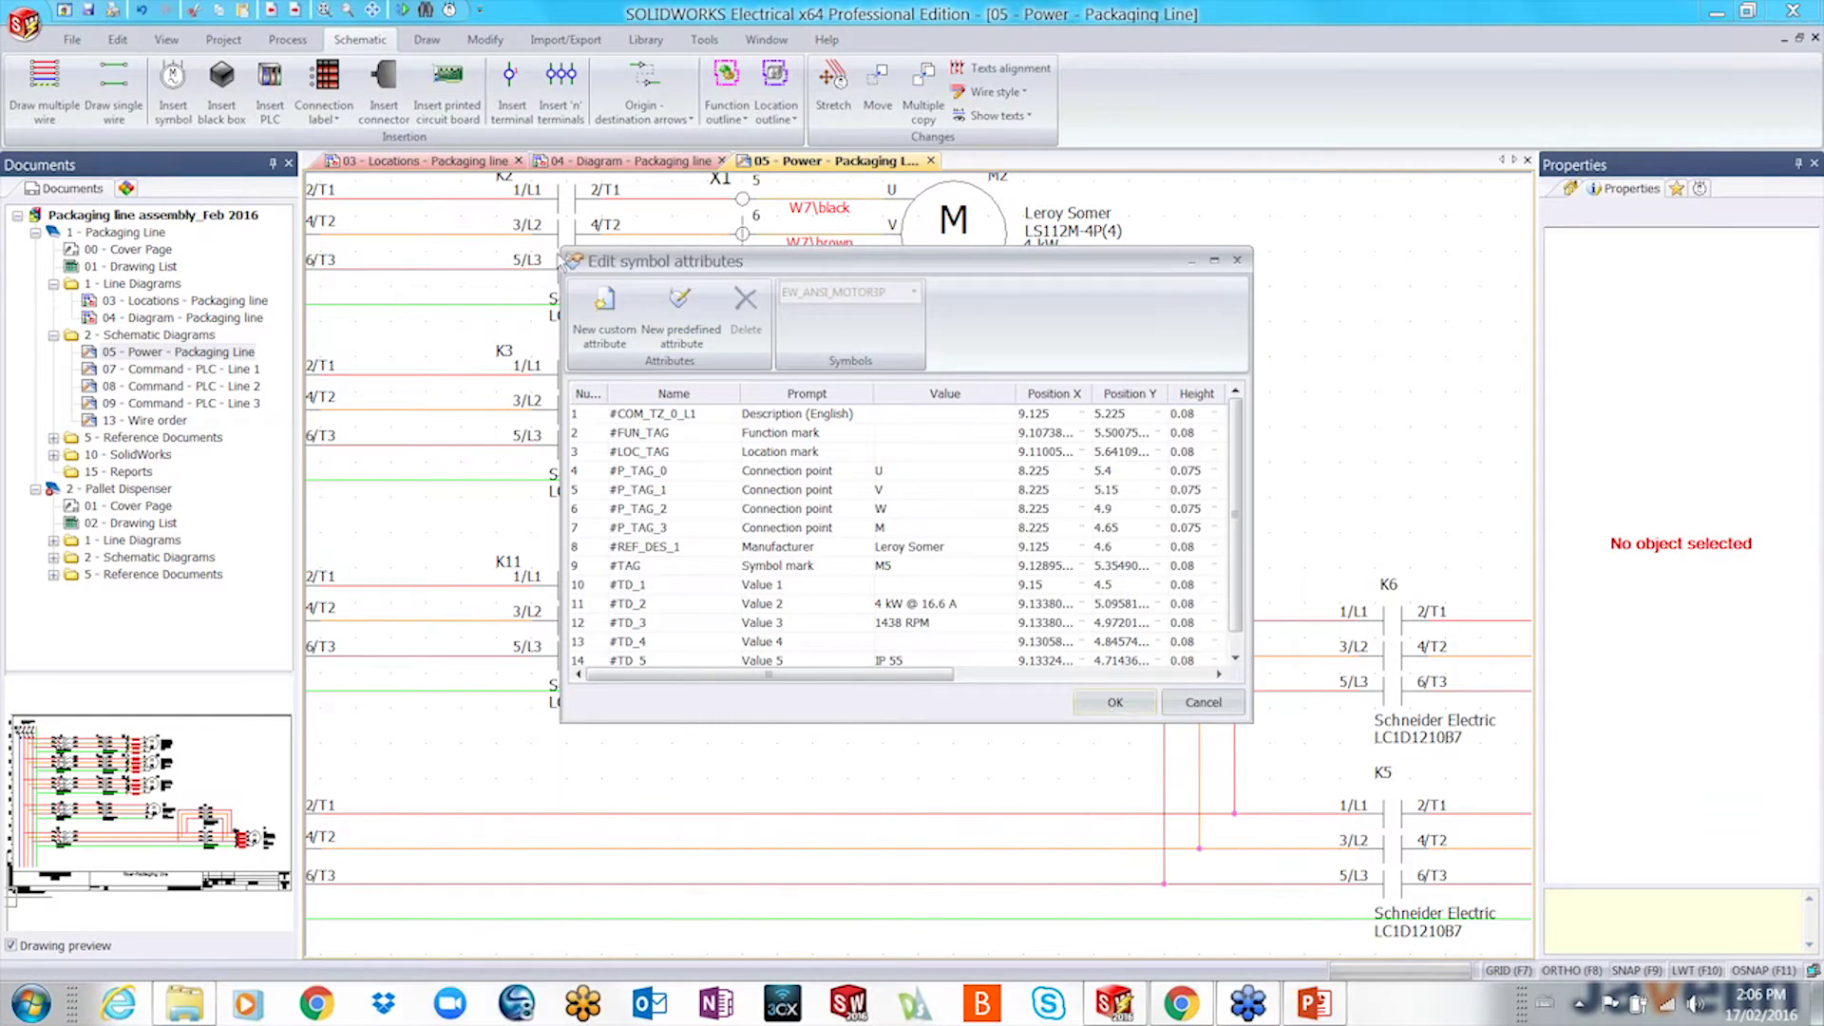
{"action": "left_click_drag", "start_coordinate": [561, 253], "coordinate": [295, 106]}
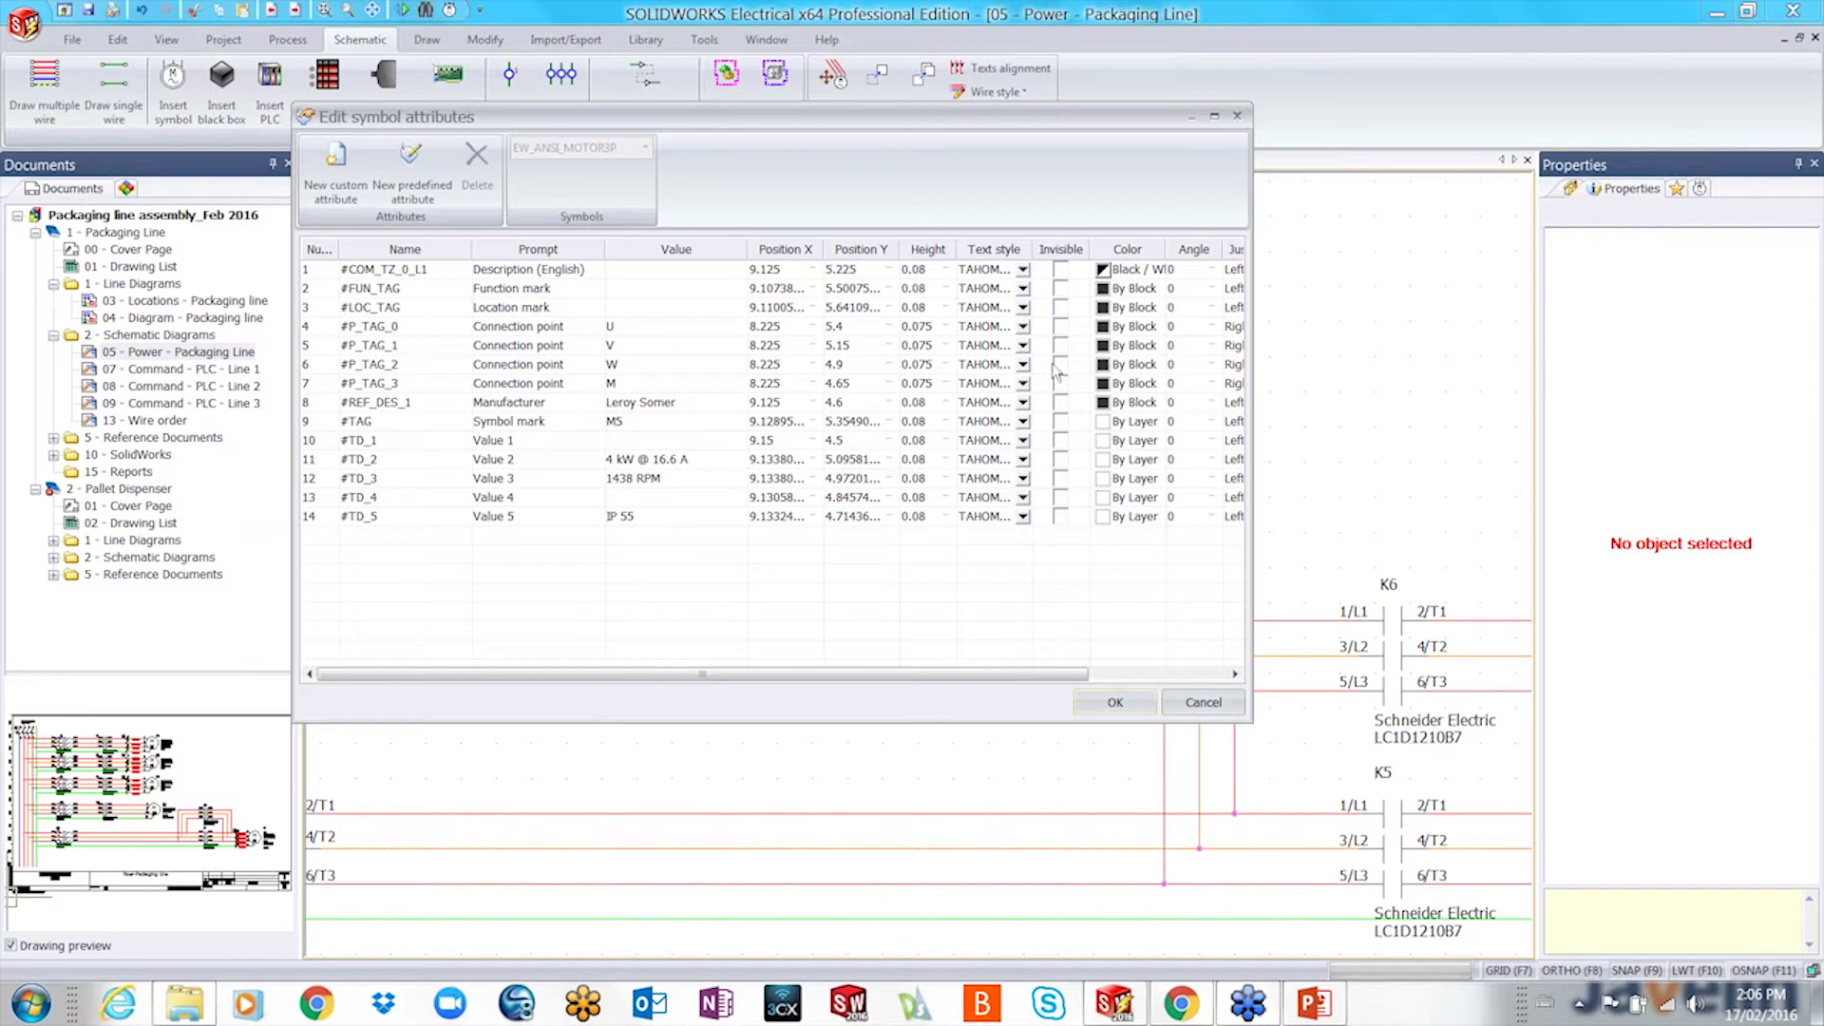
{"action": "left_click", "coordinate": [1060, 515]}
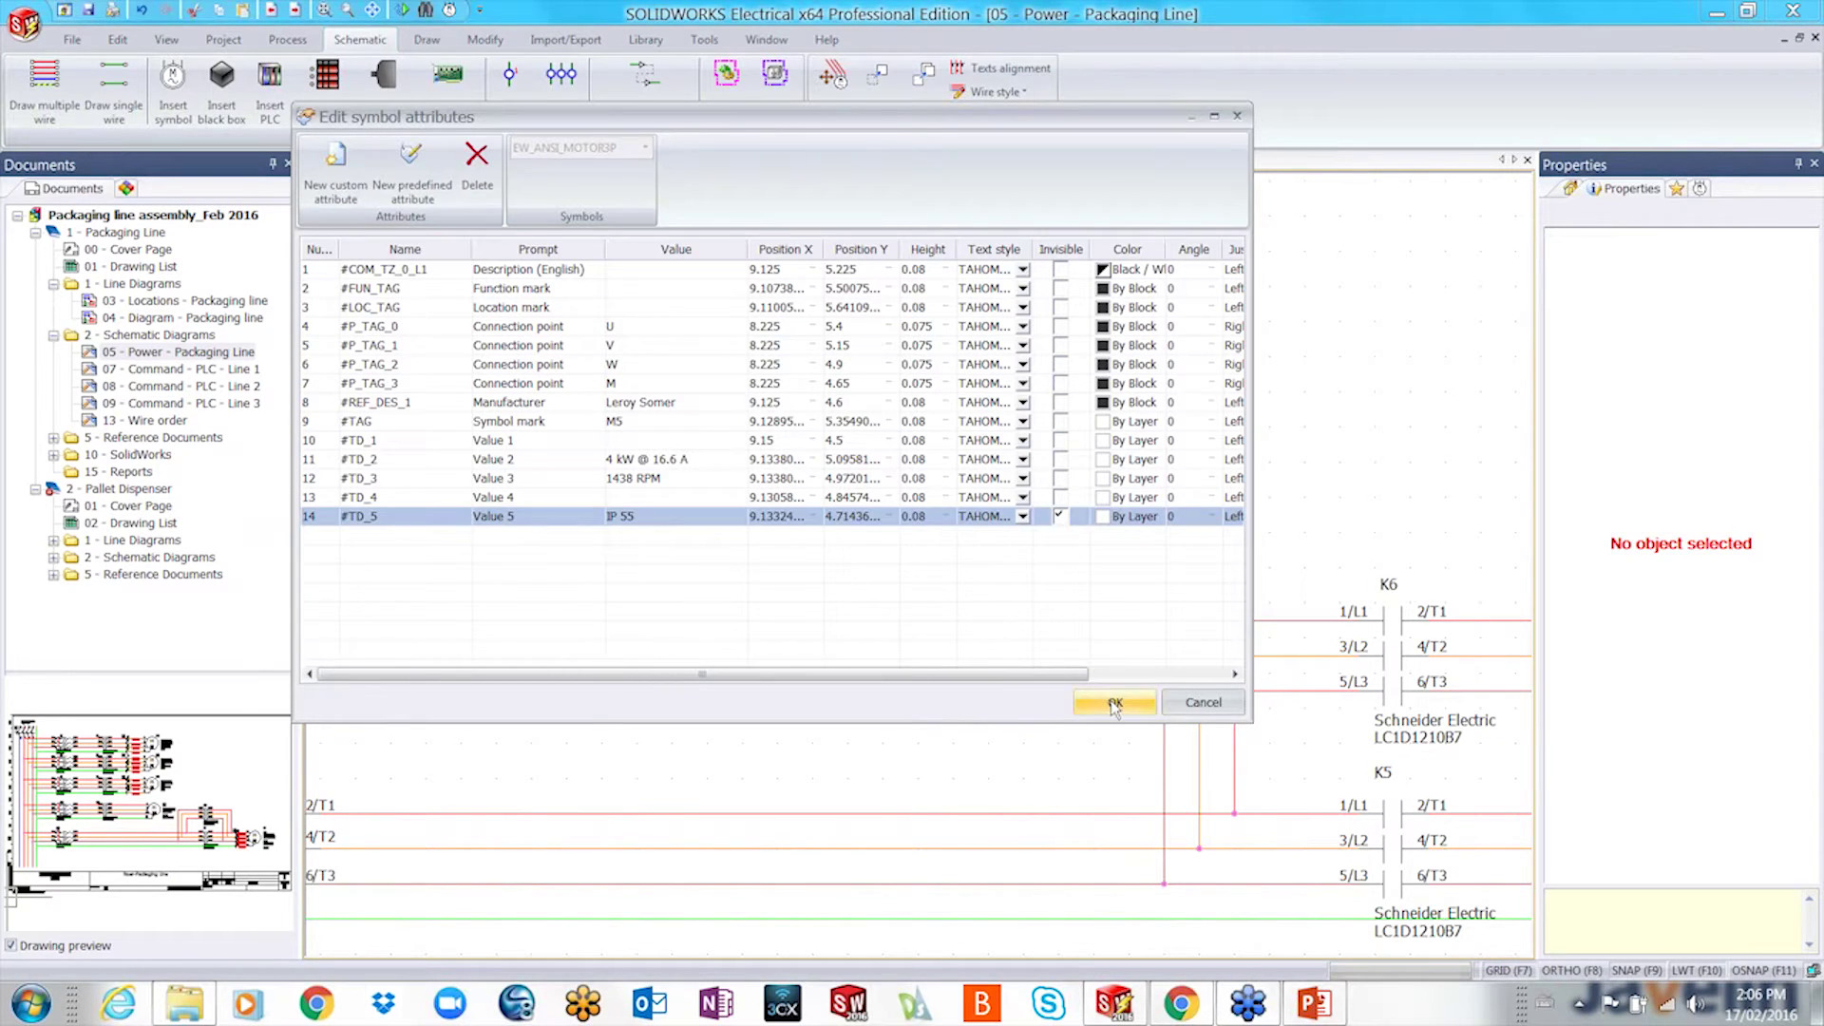
{"action": "left_click", "coordinate": [1114, 702]}
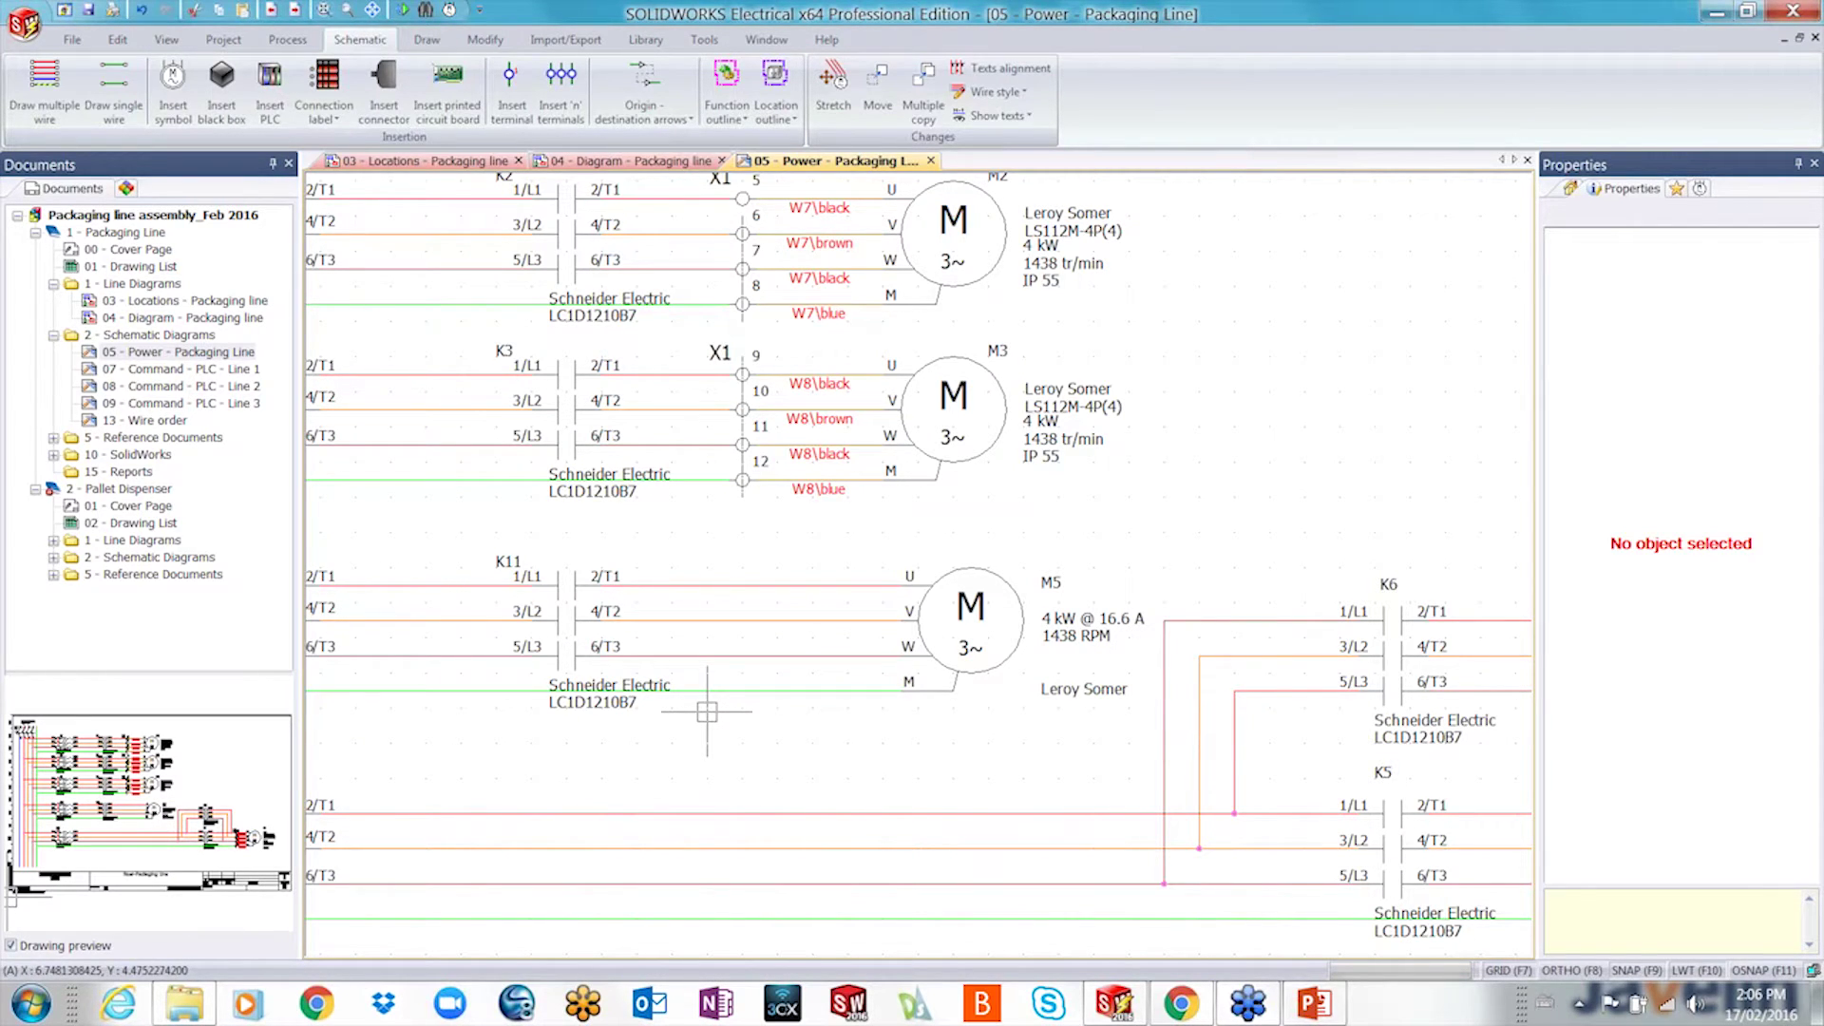
{"action": "scroll", "coordinate": [707, 711], "scroll_direction": "down", "scroll_amount": 2}
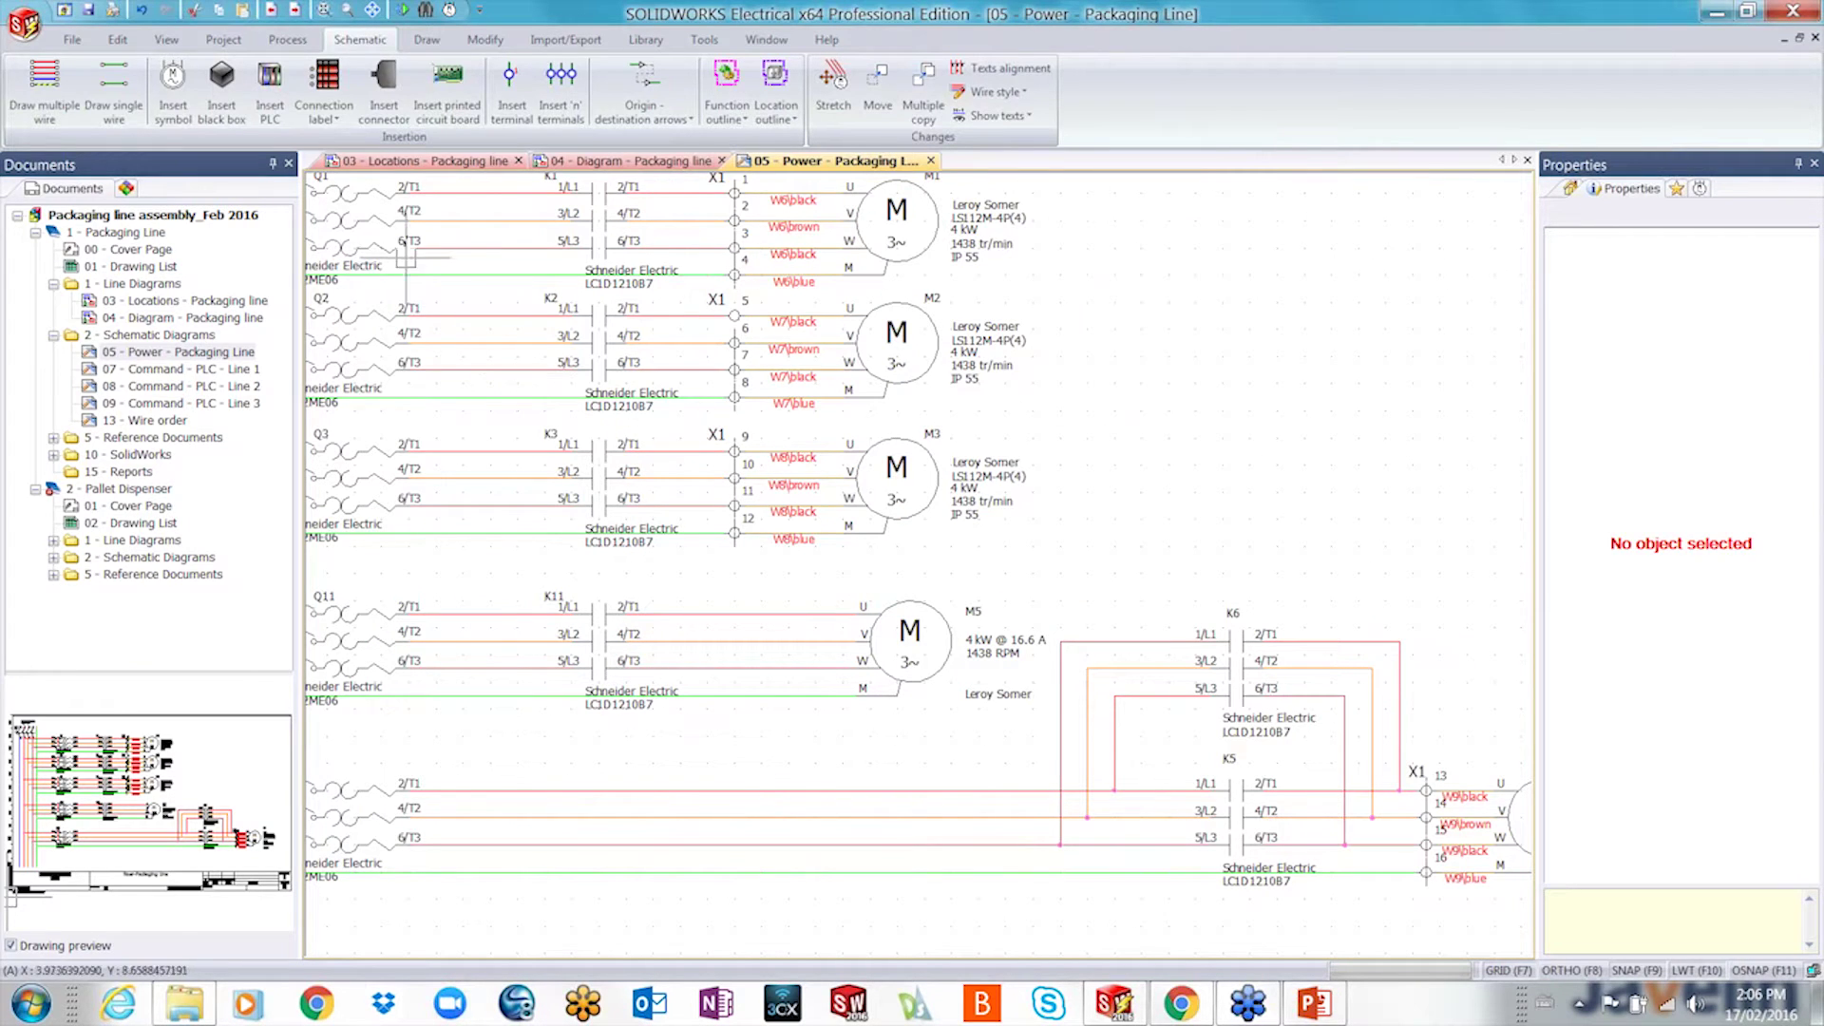
- Insert X1 terminals 17–20 across the four wires between K11 and M5
{"action": "left_click", "coordinate": [561, 88]}
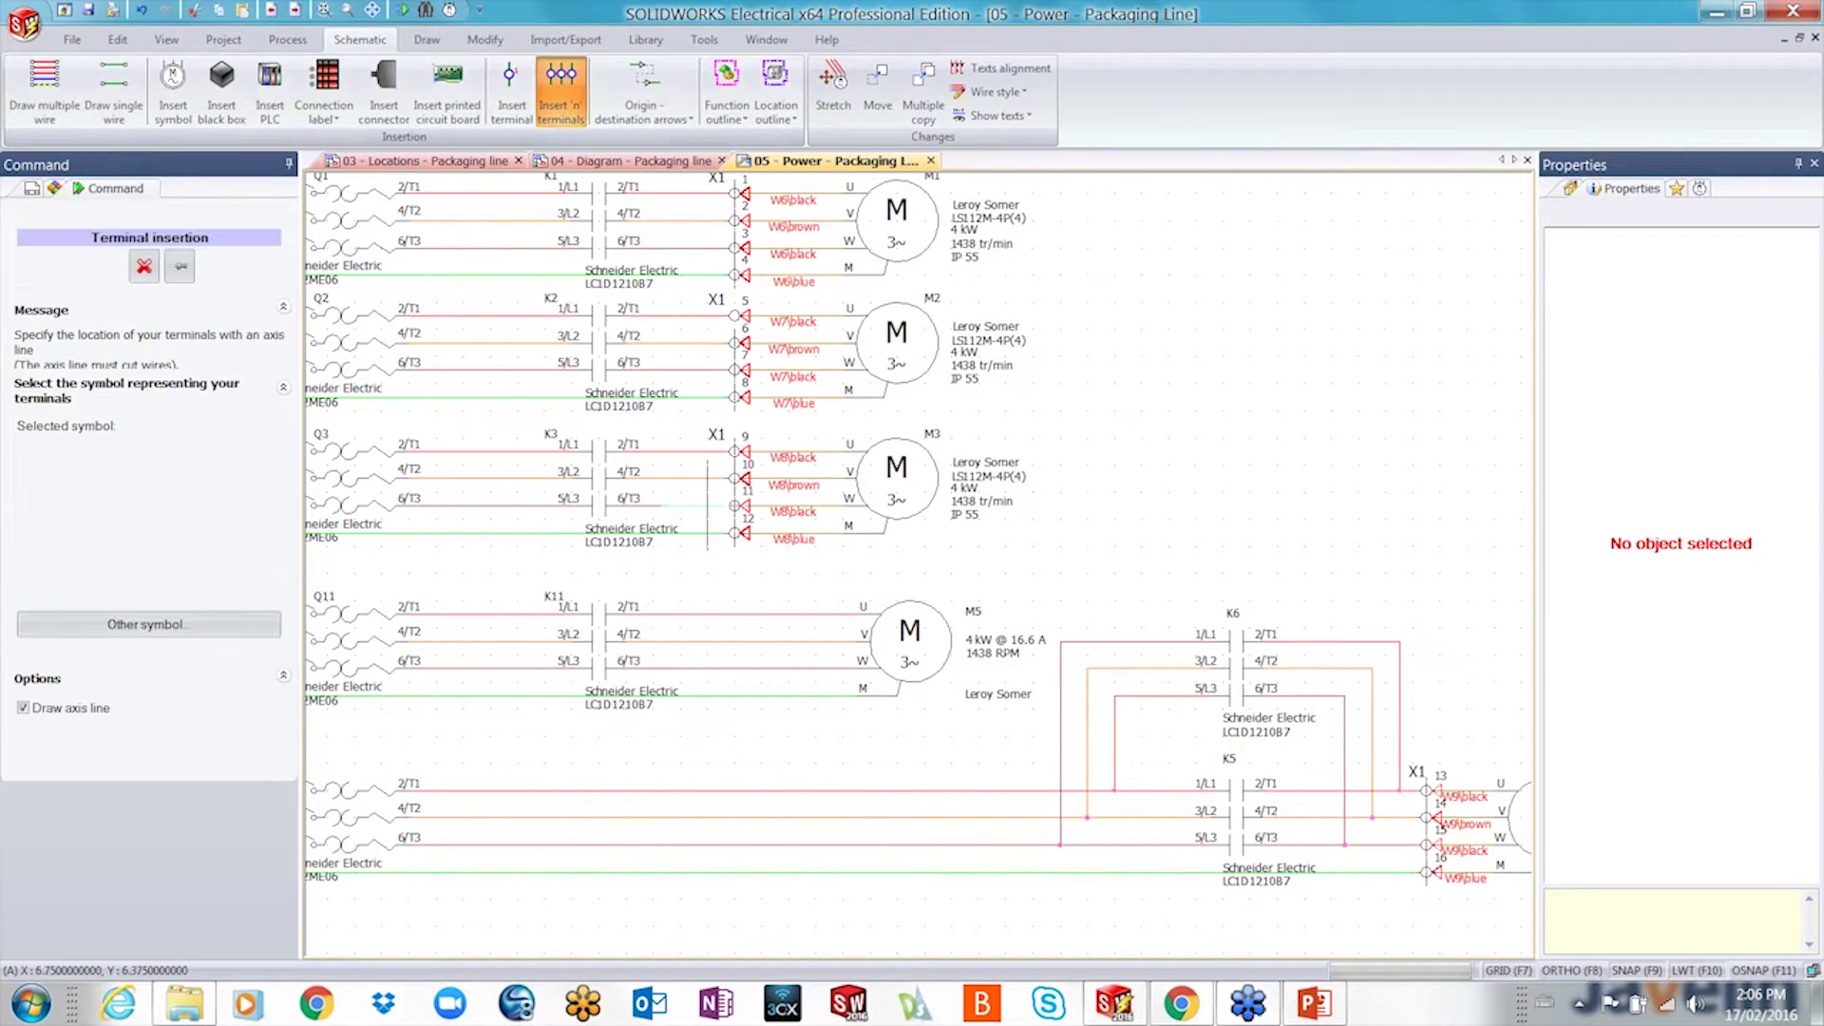
{"action": "left_click", "coordinate": [734, 589]}
{"action": "left_click", "coordinate": [735, 750]}
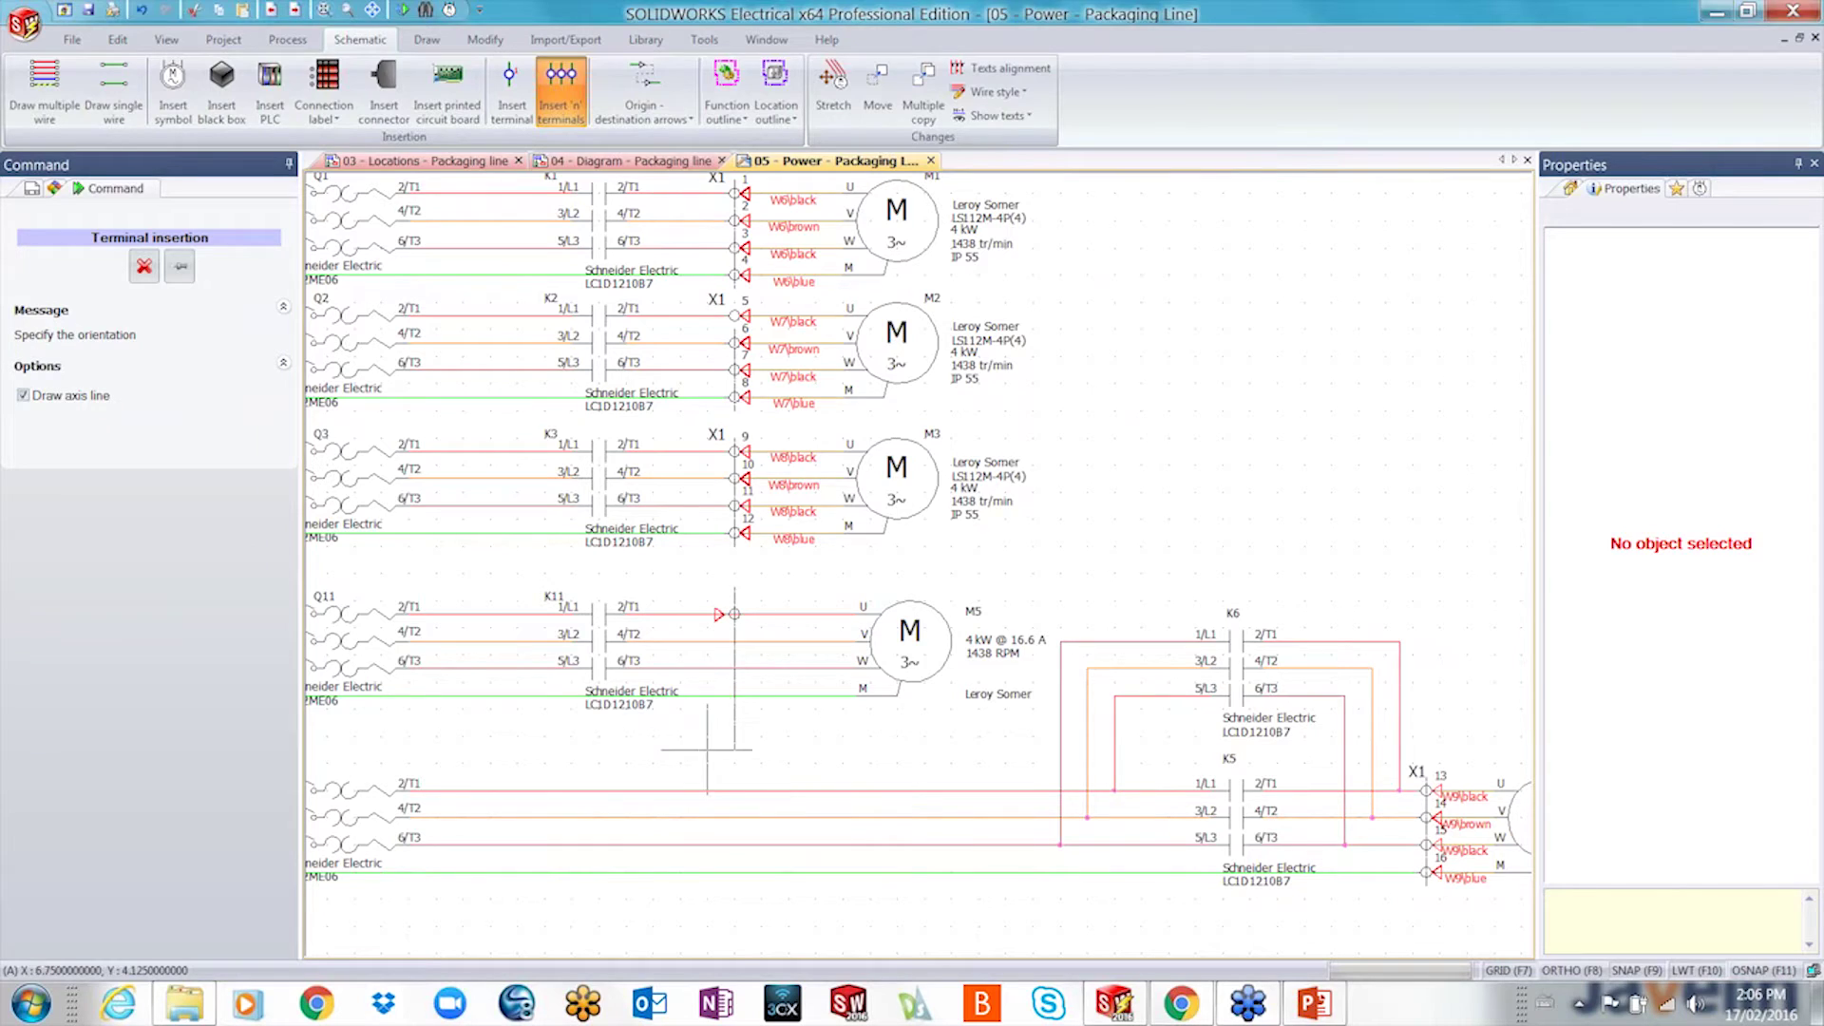
{"action": "left_click", "coordinate": [706, 749]}
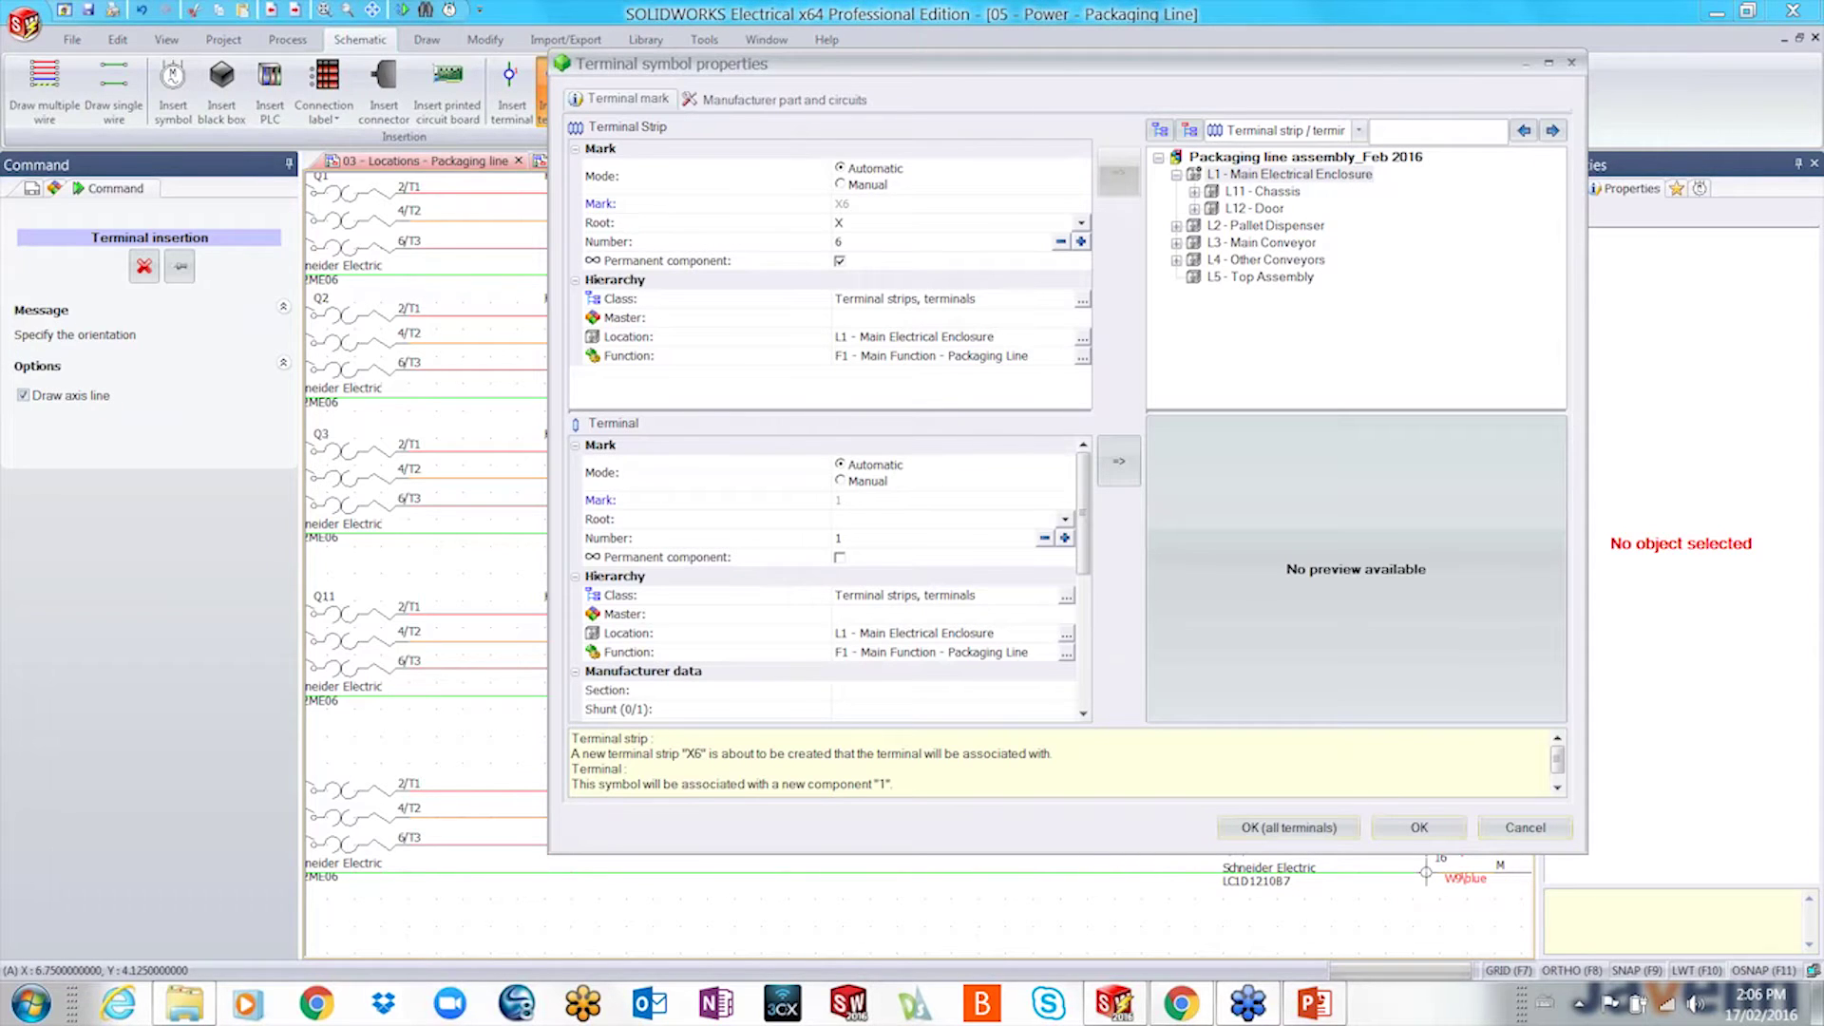
{"action": "left_click", "coordinate": [1194, 192]}
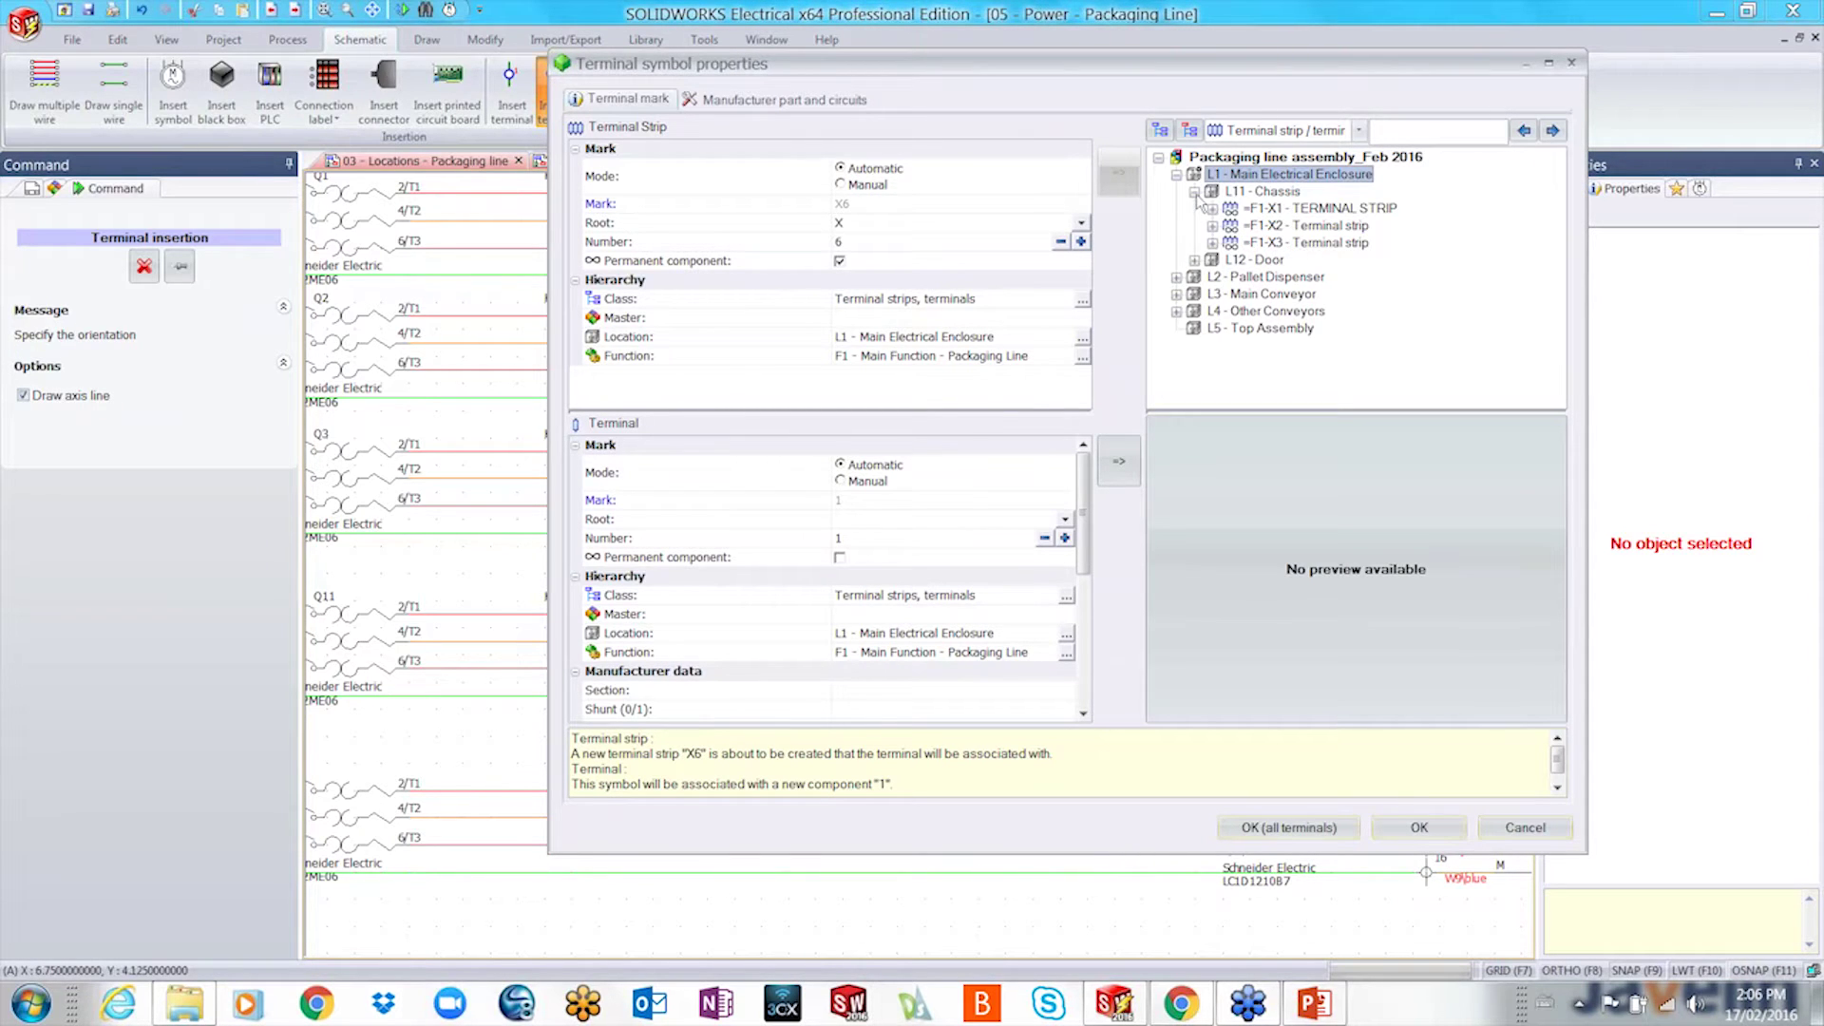
{"action": "left_click", "coordinate": [1297, 209]}
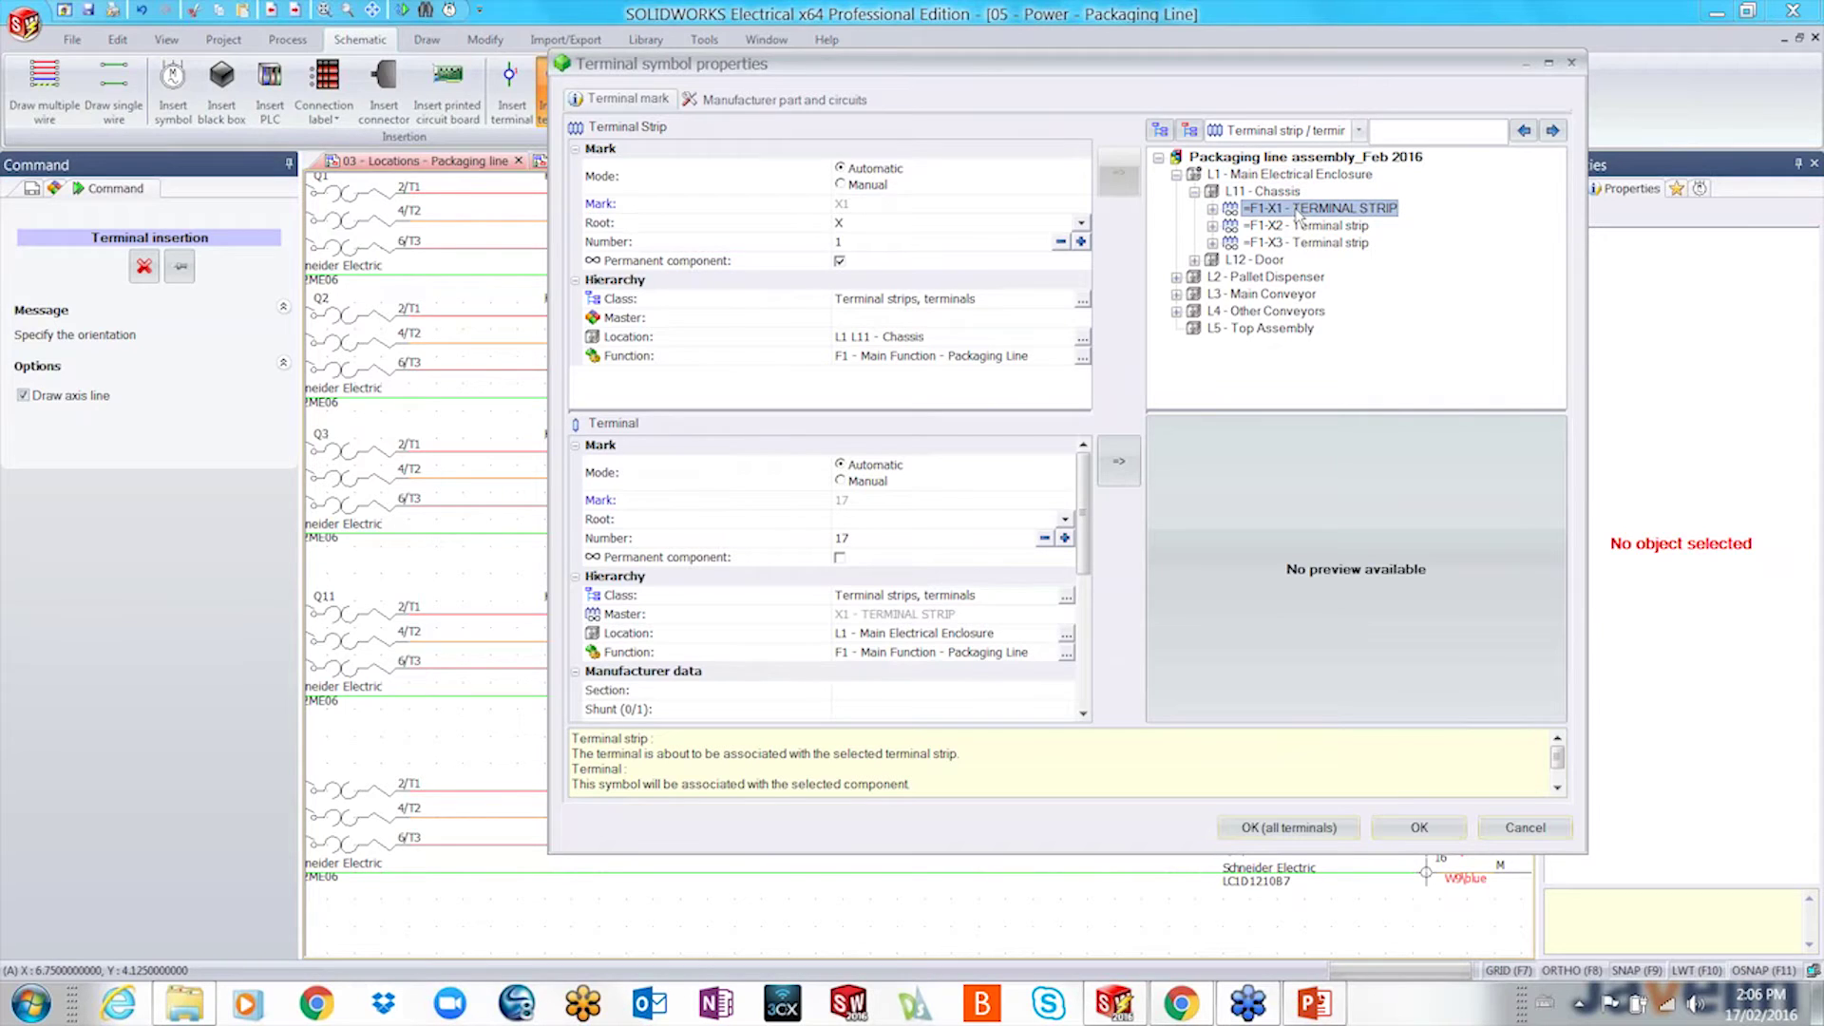
{"action": "left_click", "coordinate": [1288, 828]}
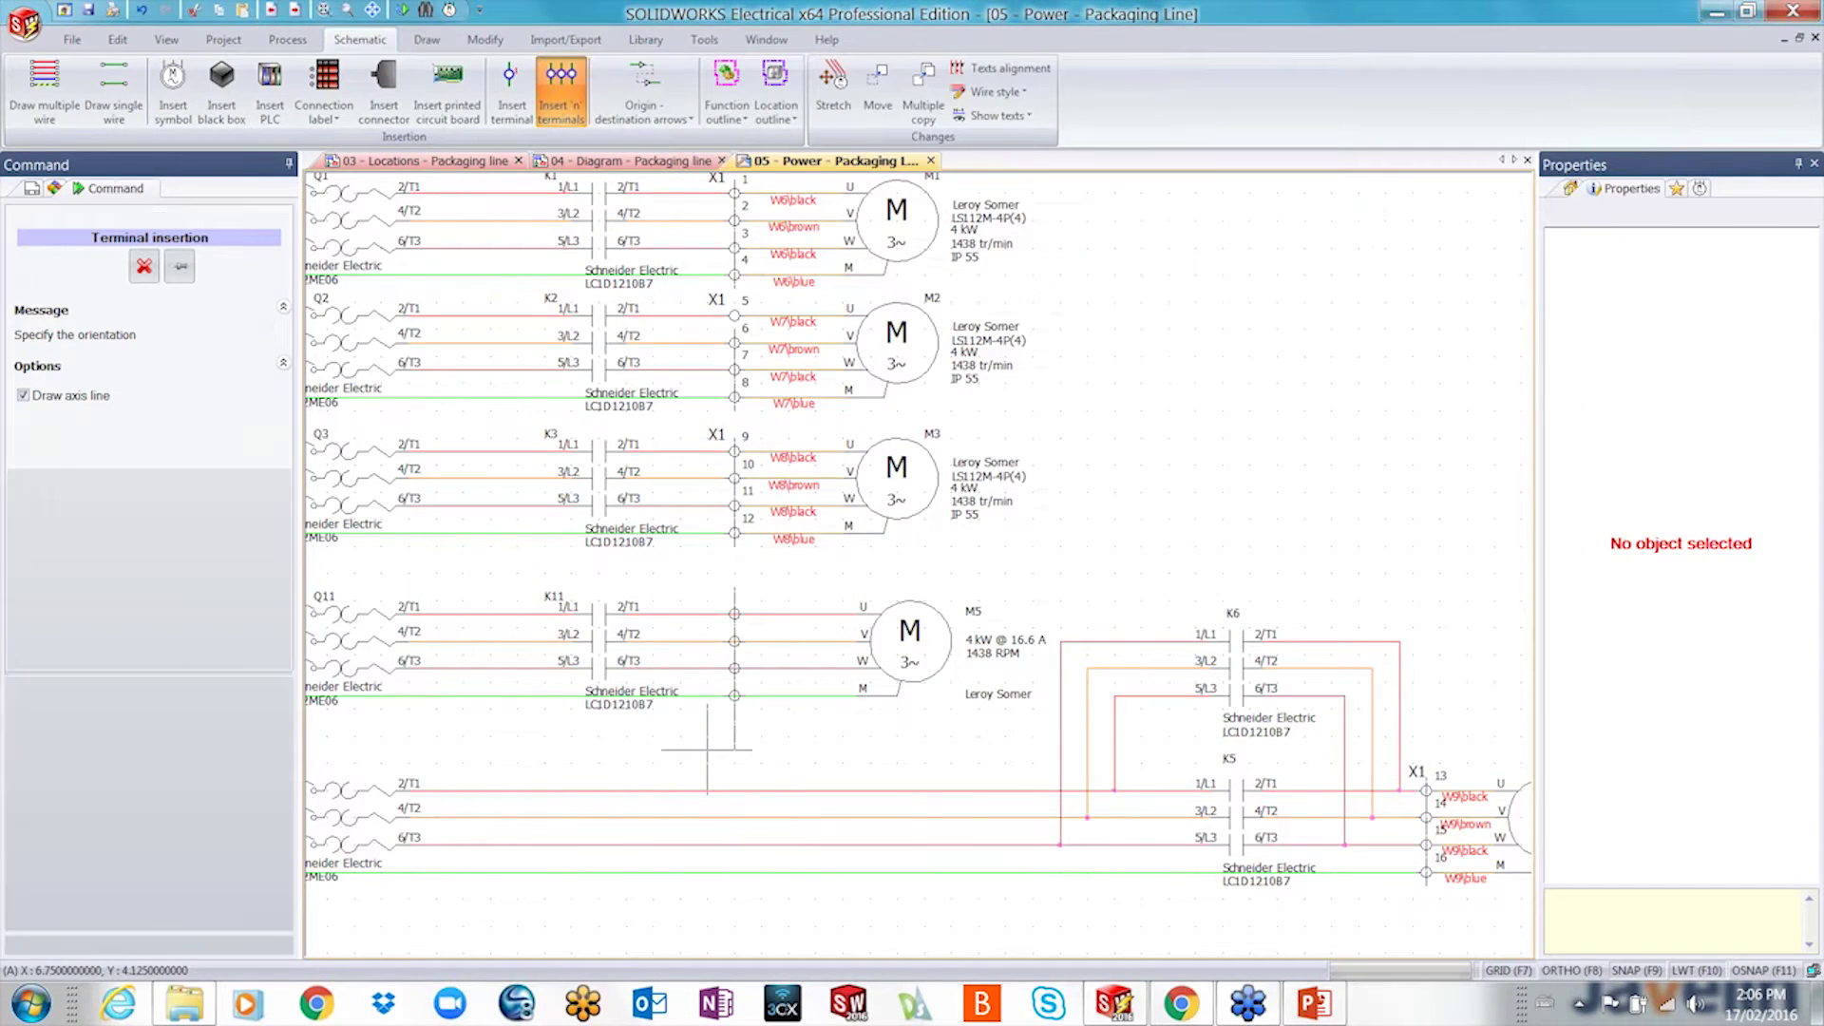
{"action": "left_click", "coordinate": [707, 749]}
- Select terminal 18 on the M5 circuit and bring up its actions menu
{"action": "scroll", "coordinate": [760, 625], "scroll_direction": "up", "scroll_amount": 1}
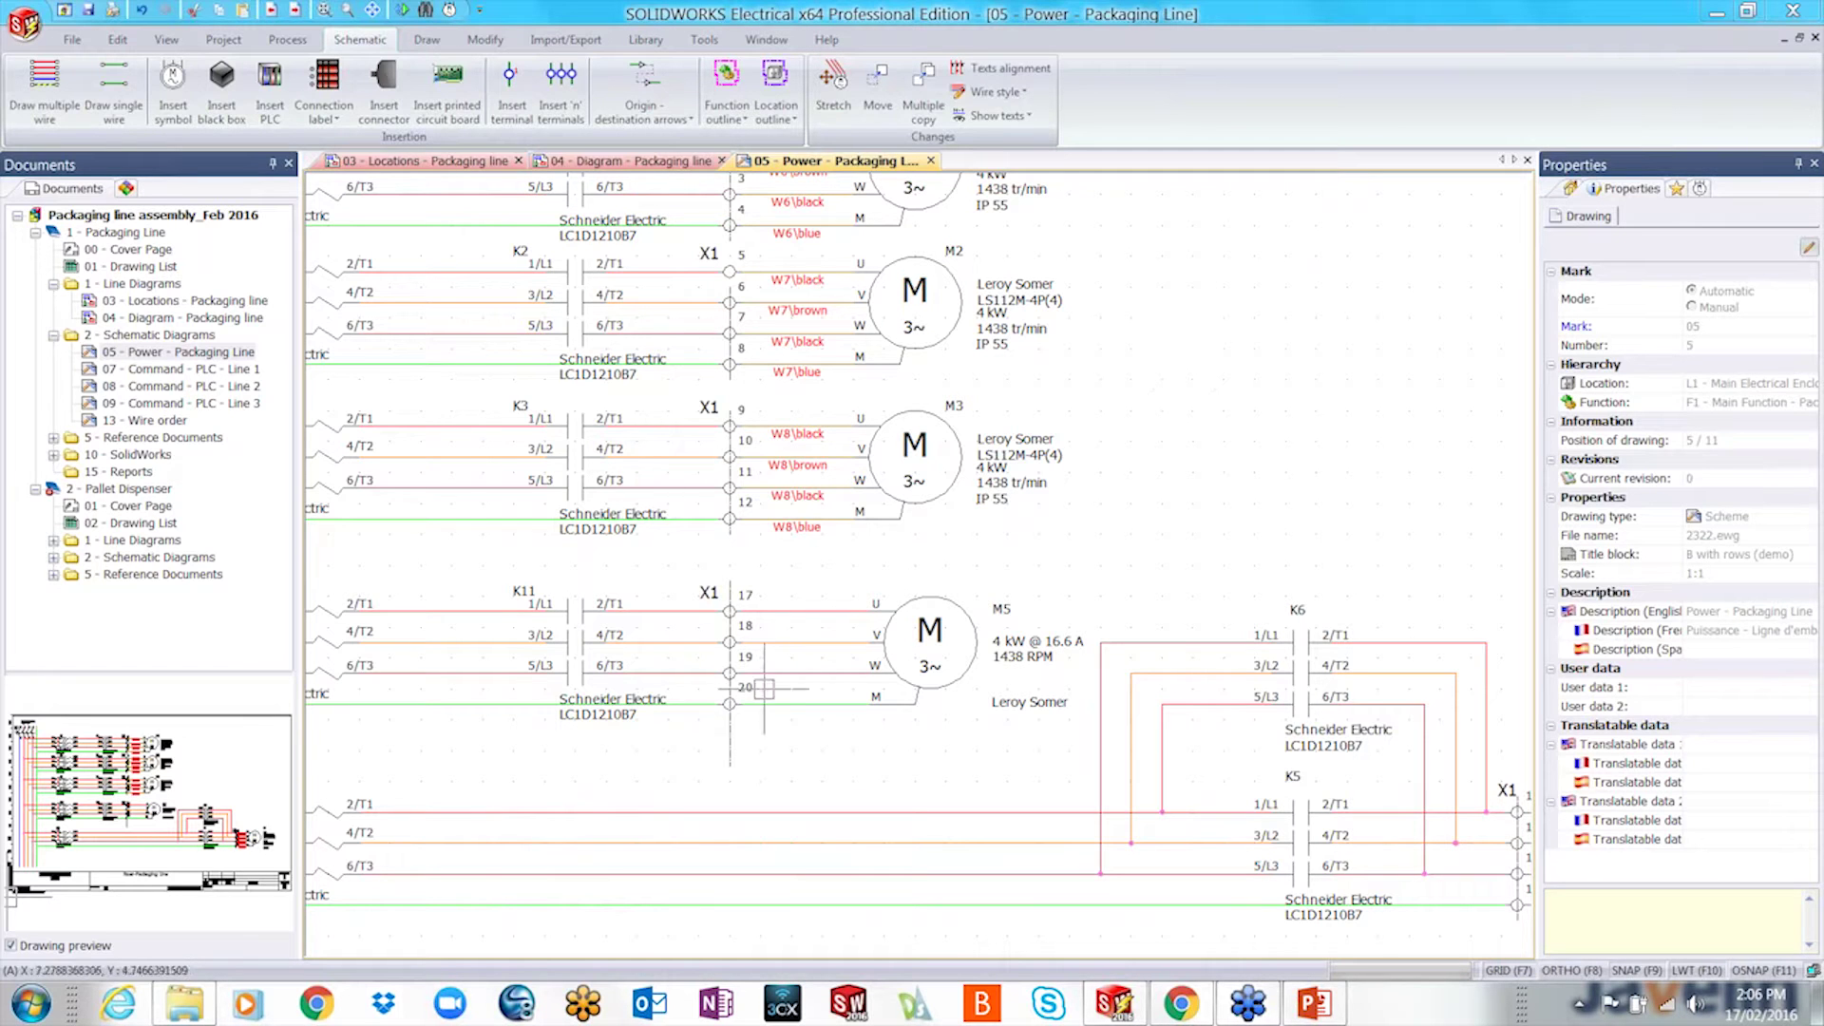
{"action": "scroll", "coordinate": [646, 768], "scroll_direction": "down", "scroll_amount": 5}
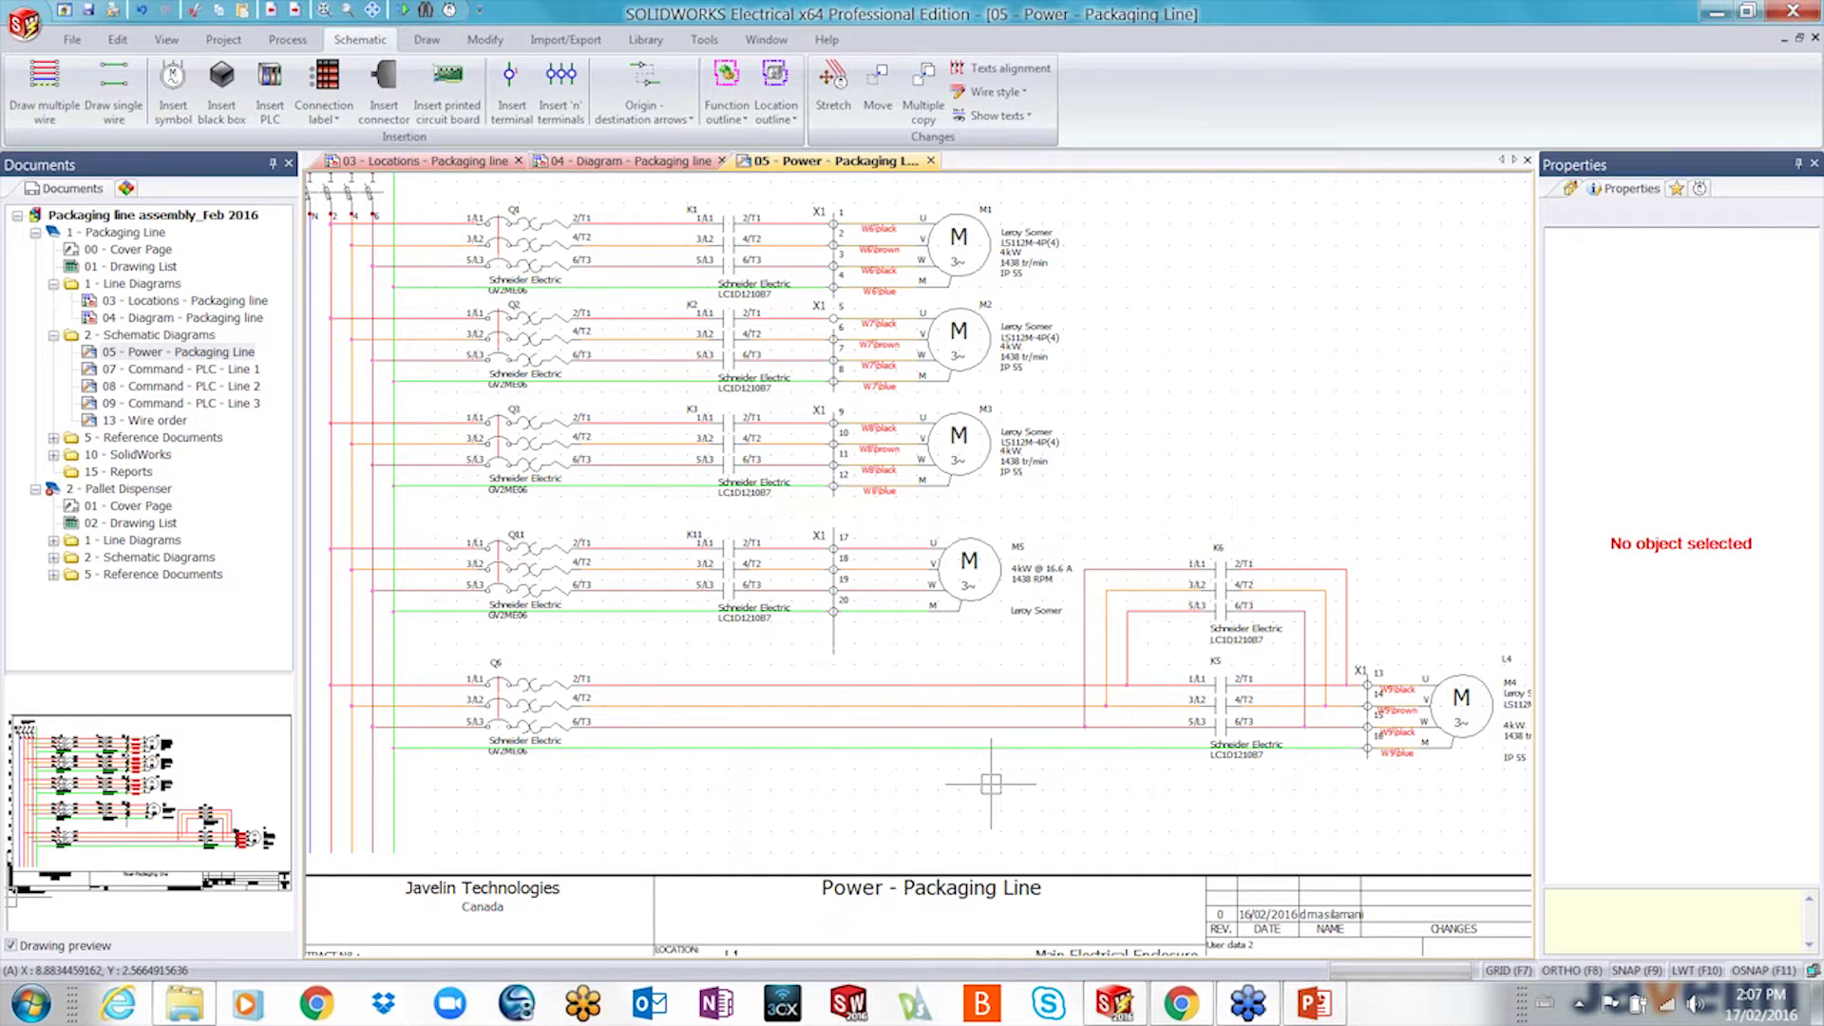
{"action": "scroll", "coordinate": [858, 570], "scroll_direction": "up", "scroll_amount": 3}
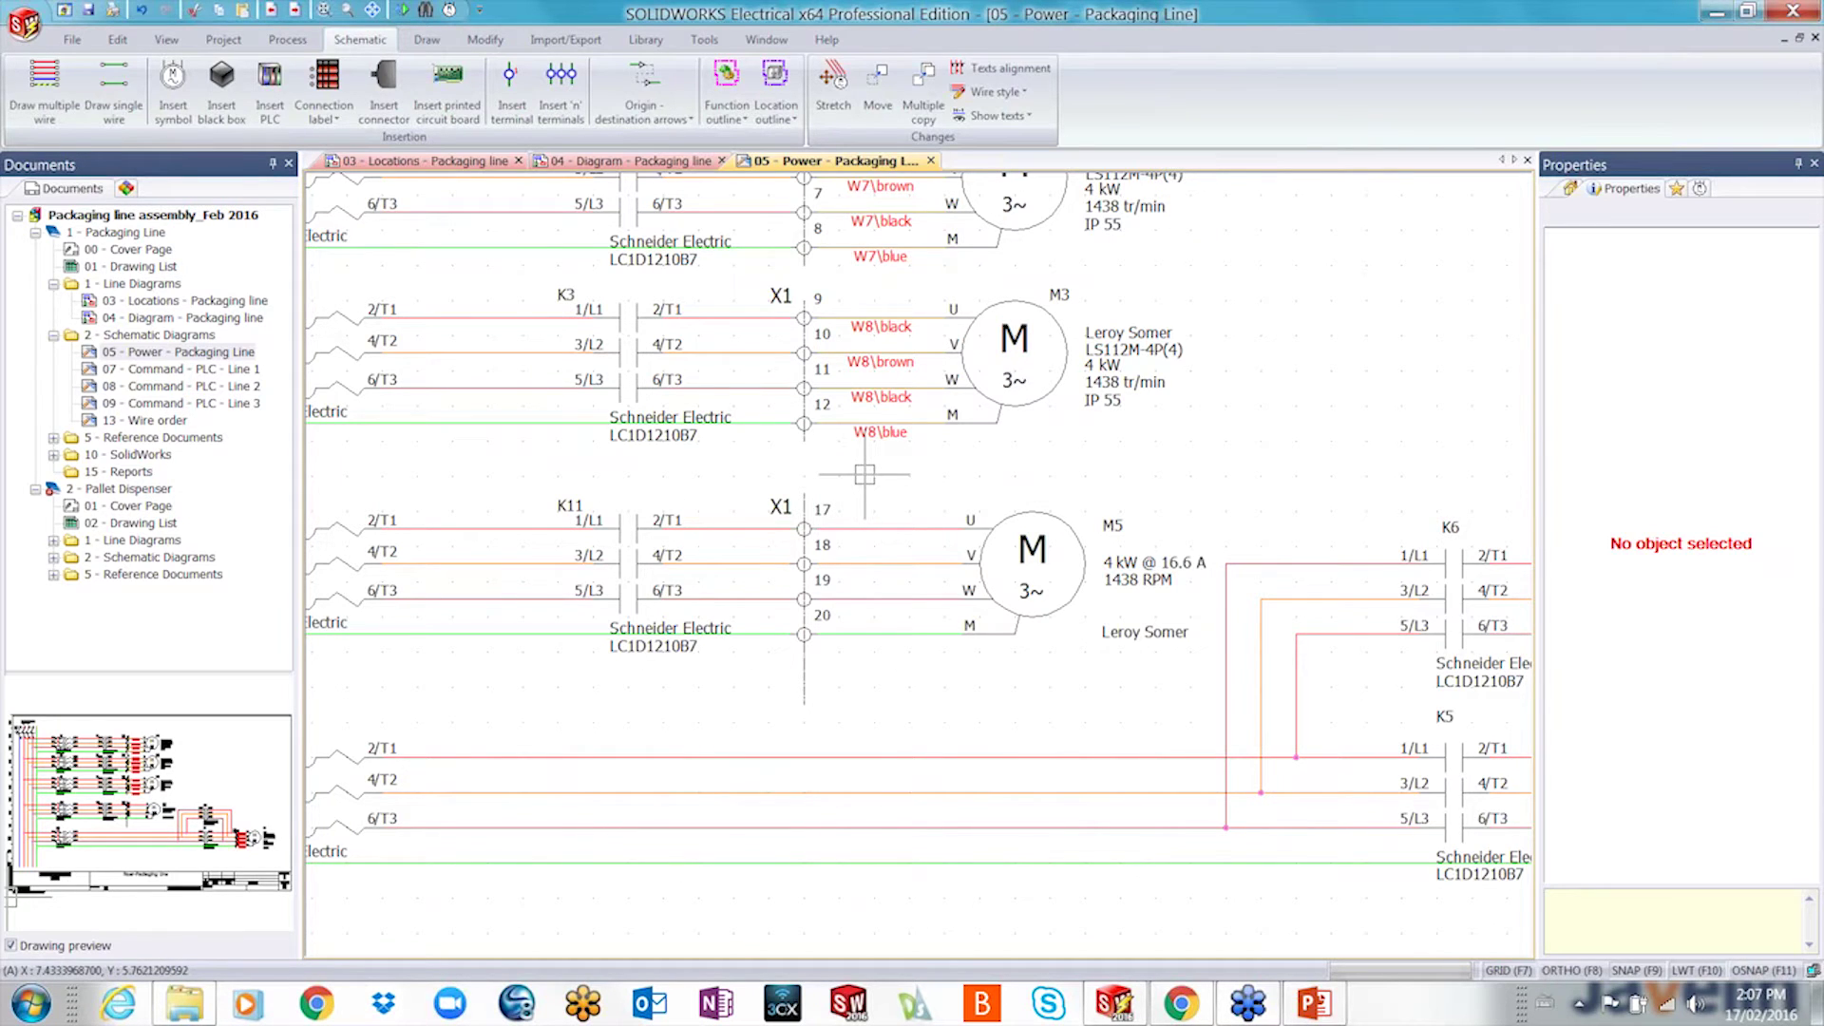
{"action": "scroll", "coordinate": [864, 475], "scroll_direction": "up", "scroll_amount": 2}
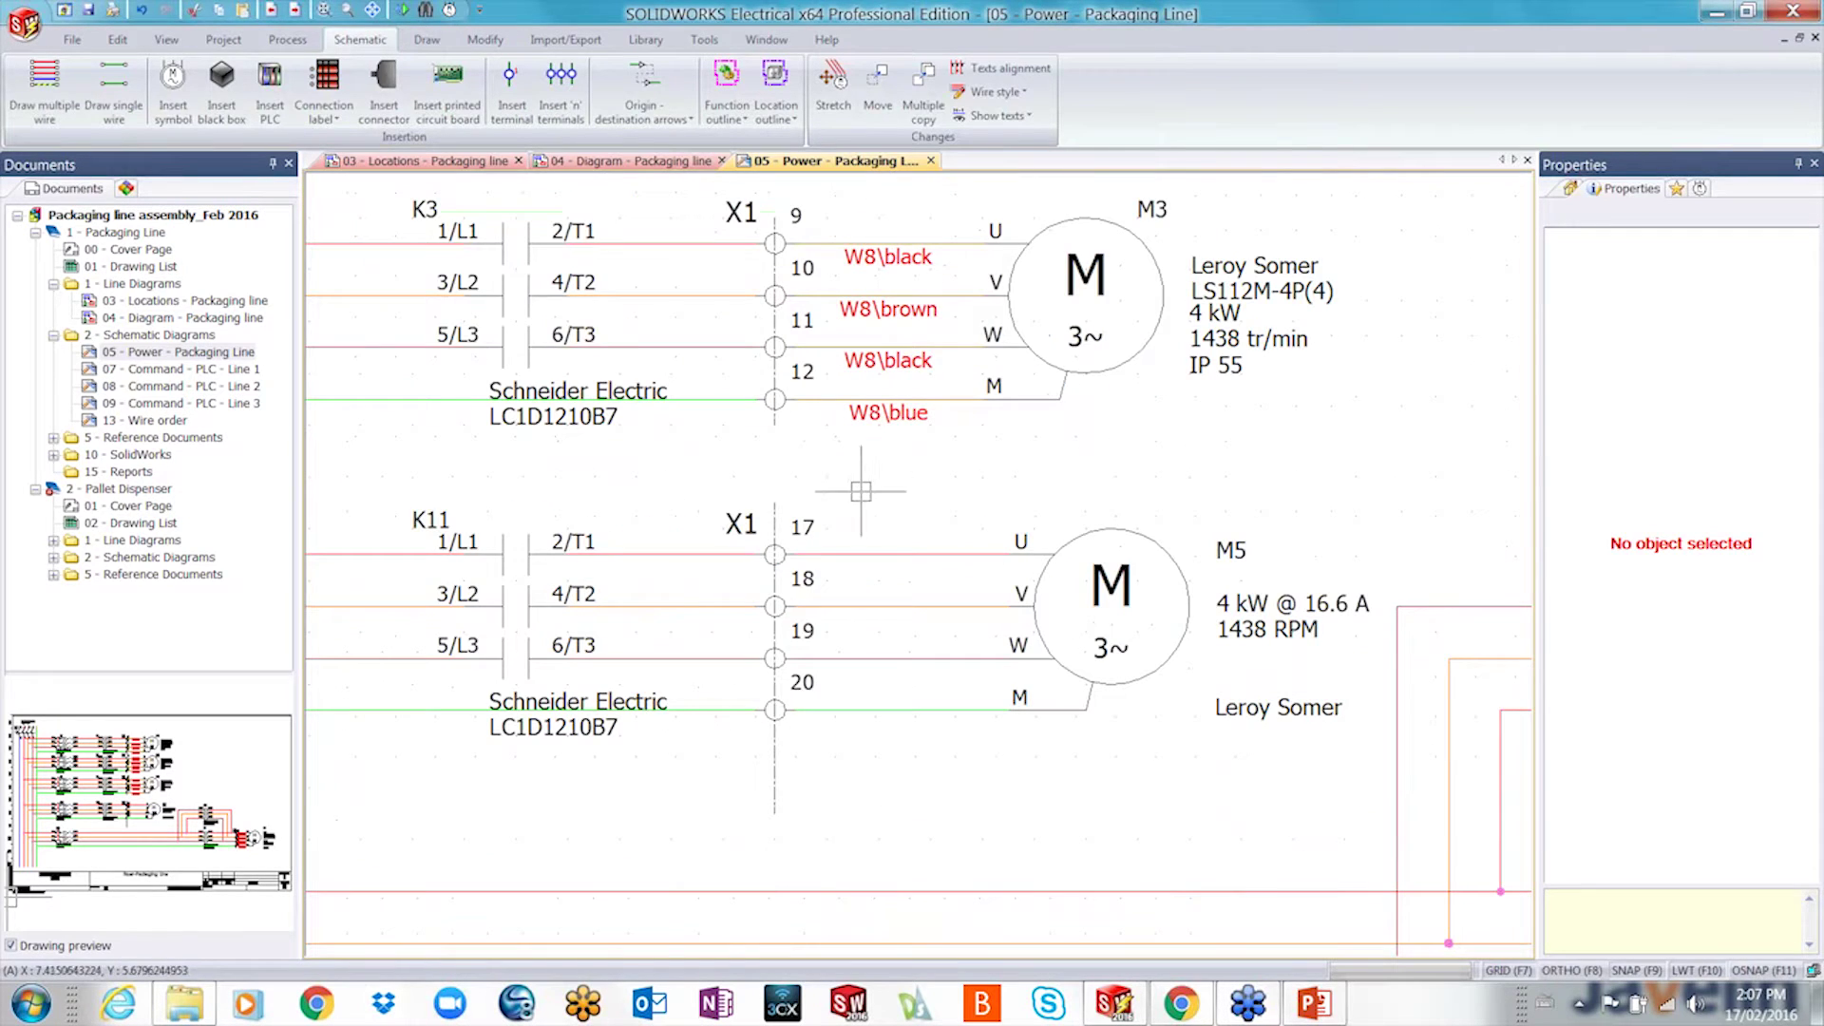
{"action": "left_click", "coordinate": [785, 566]}
{"action": "right_click", "coordinate": [776, 604]}
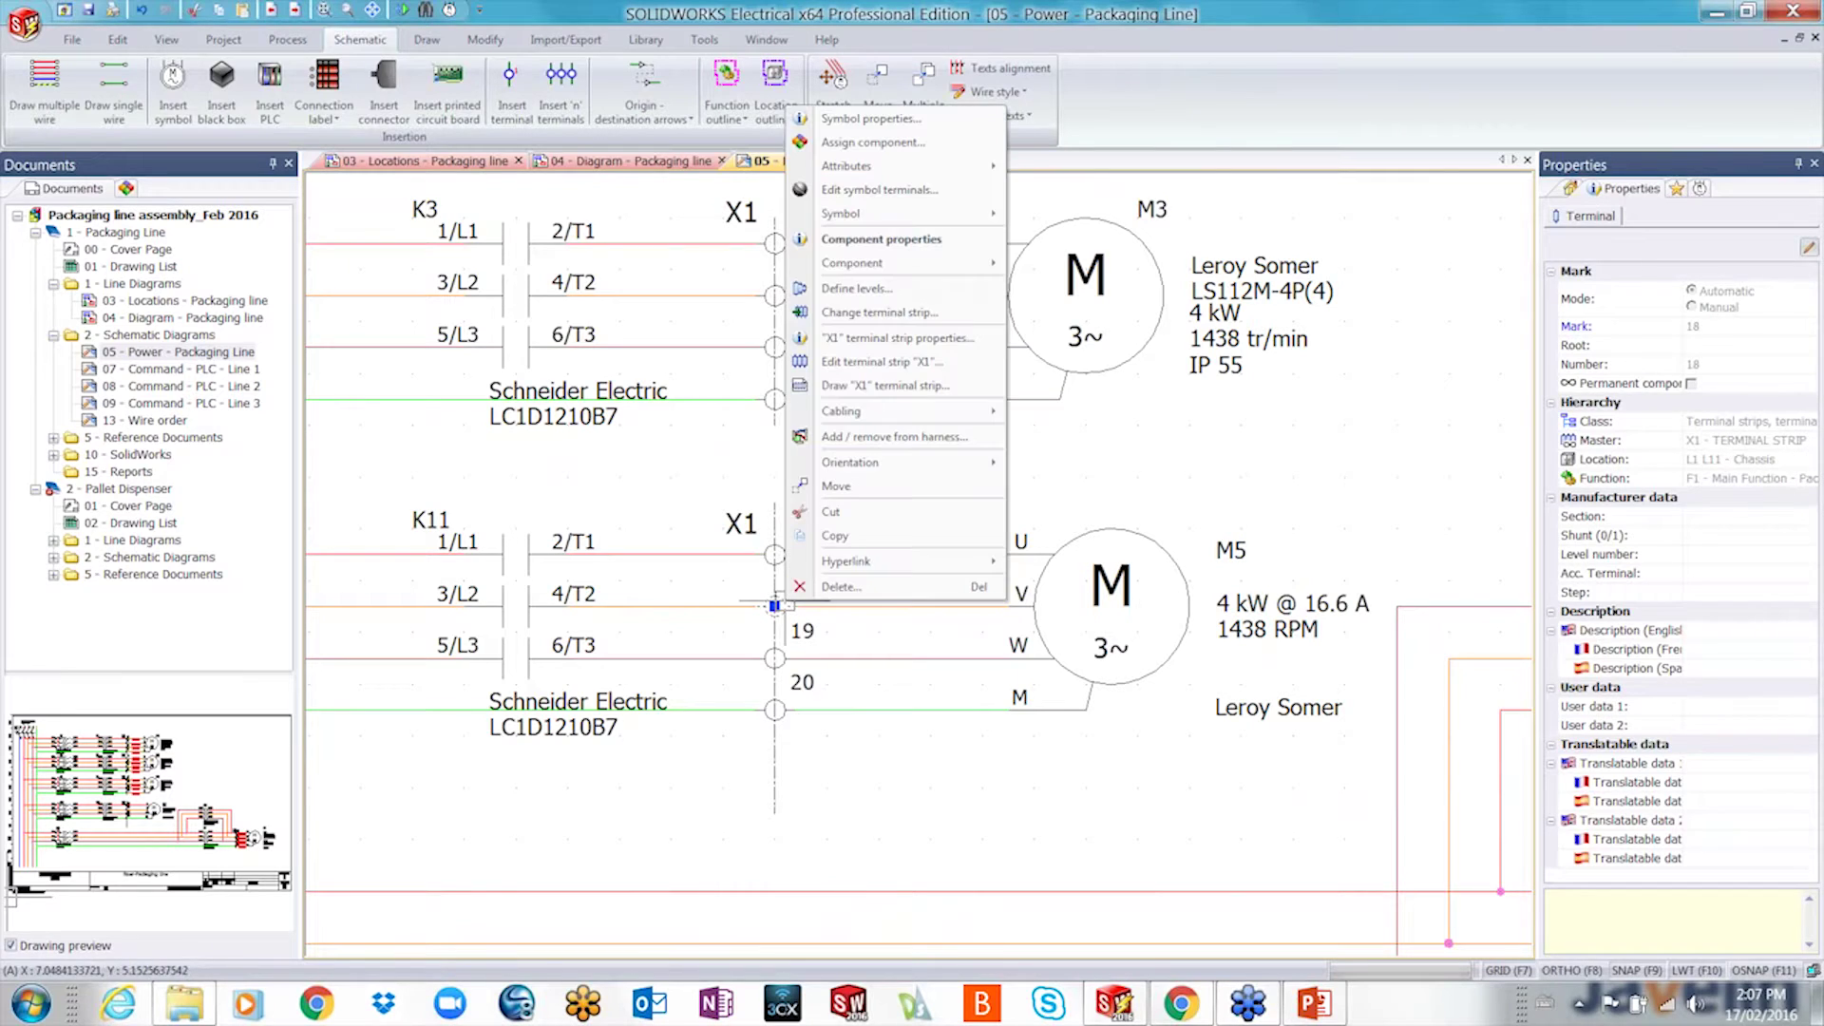
- Open the X1 terminal strip editor and assign Wago 2001-1201 to terminals 17–19
{"action": "left_click", "coordinate": [881, 361]}
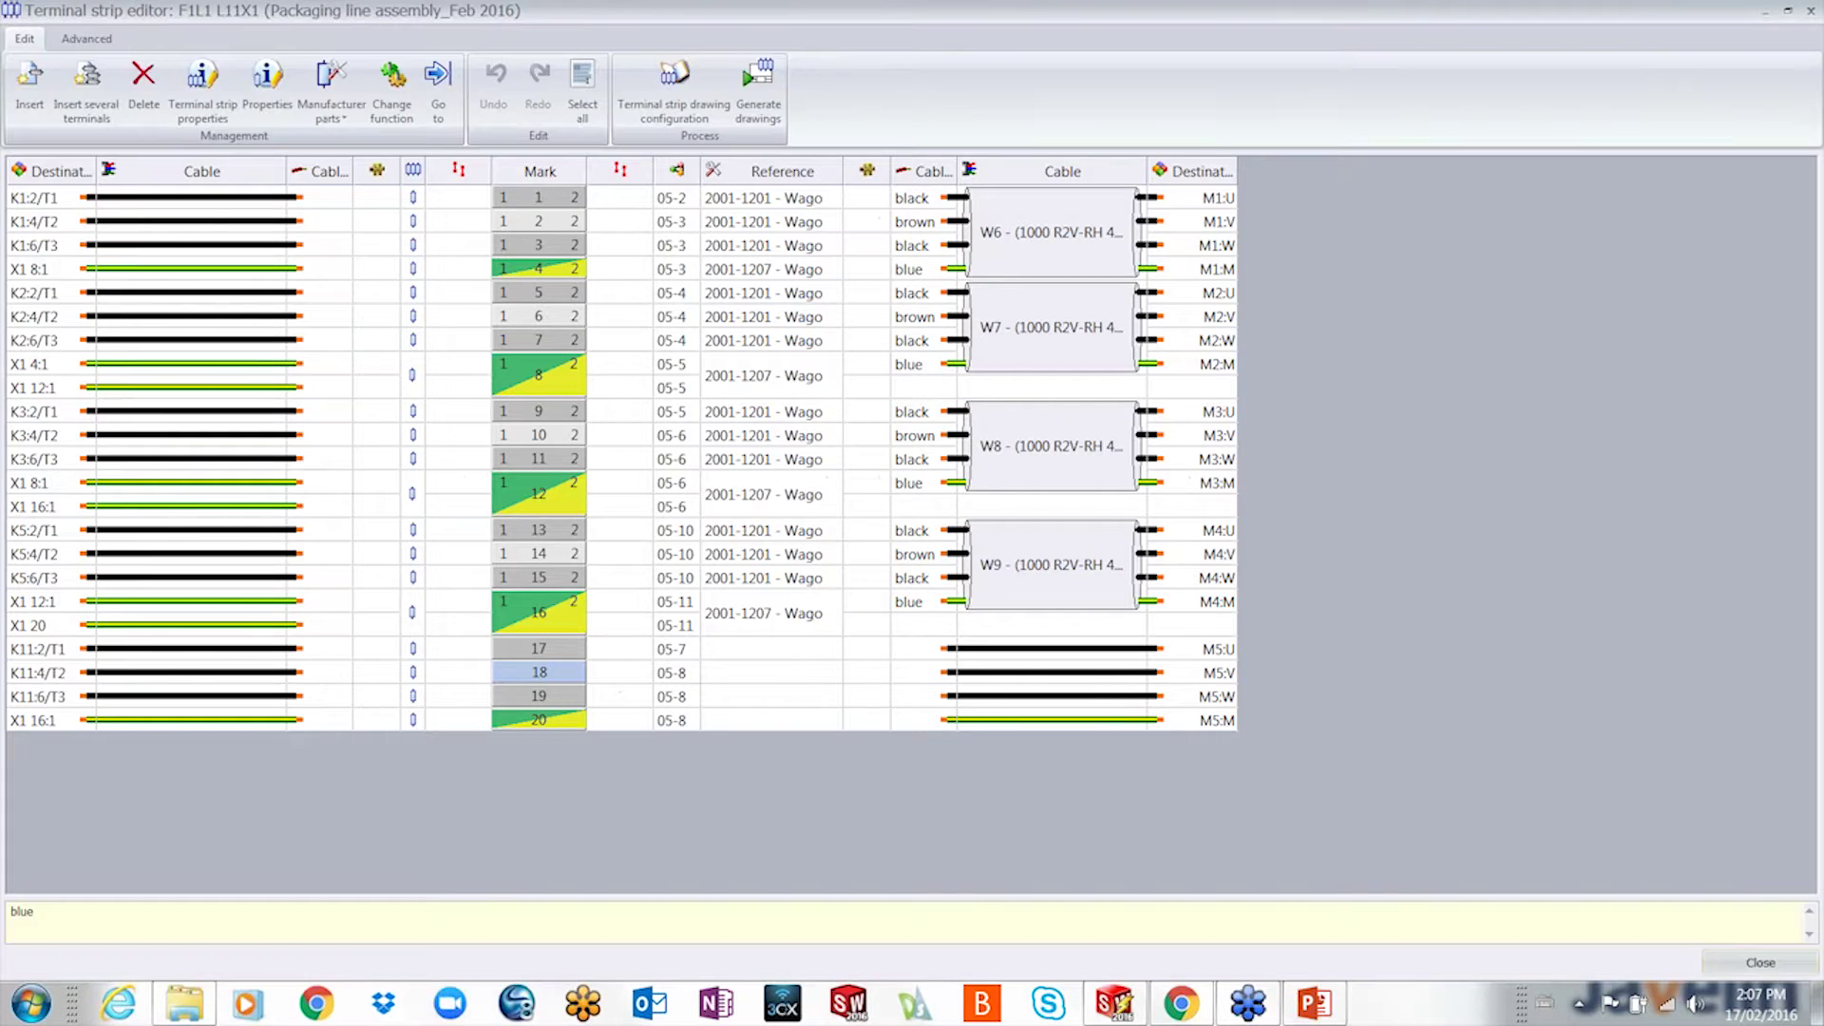
{"action": "left_click", "coordinate": [772, 650]}
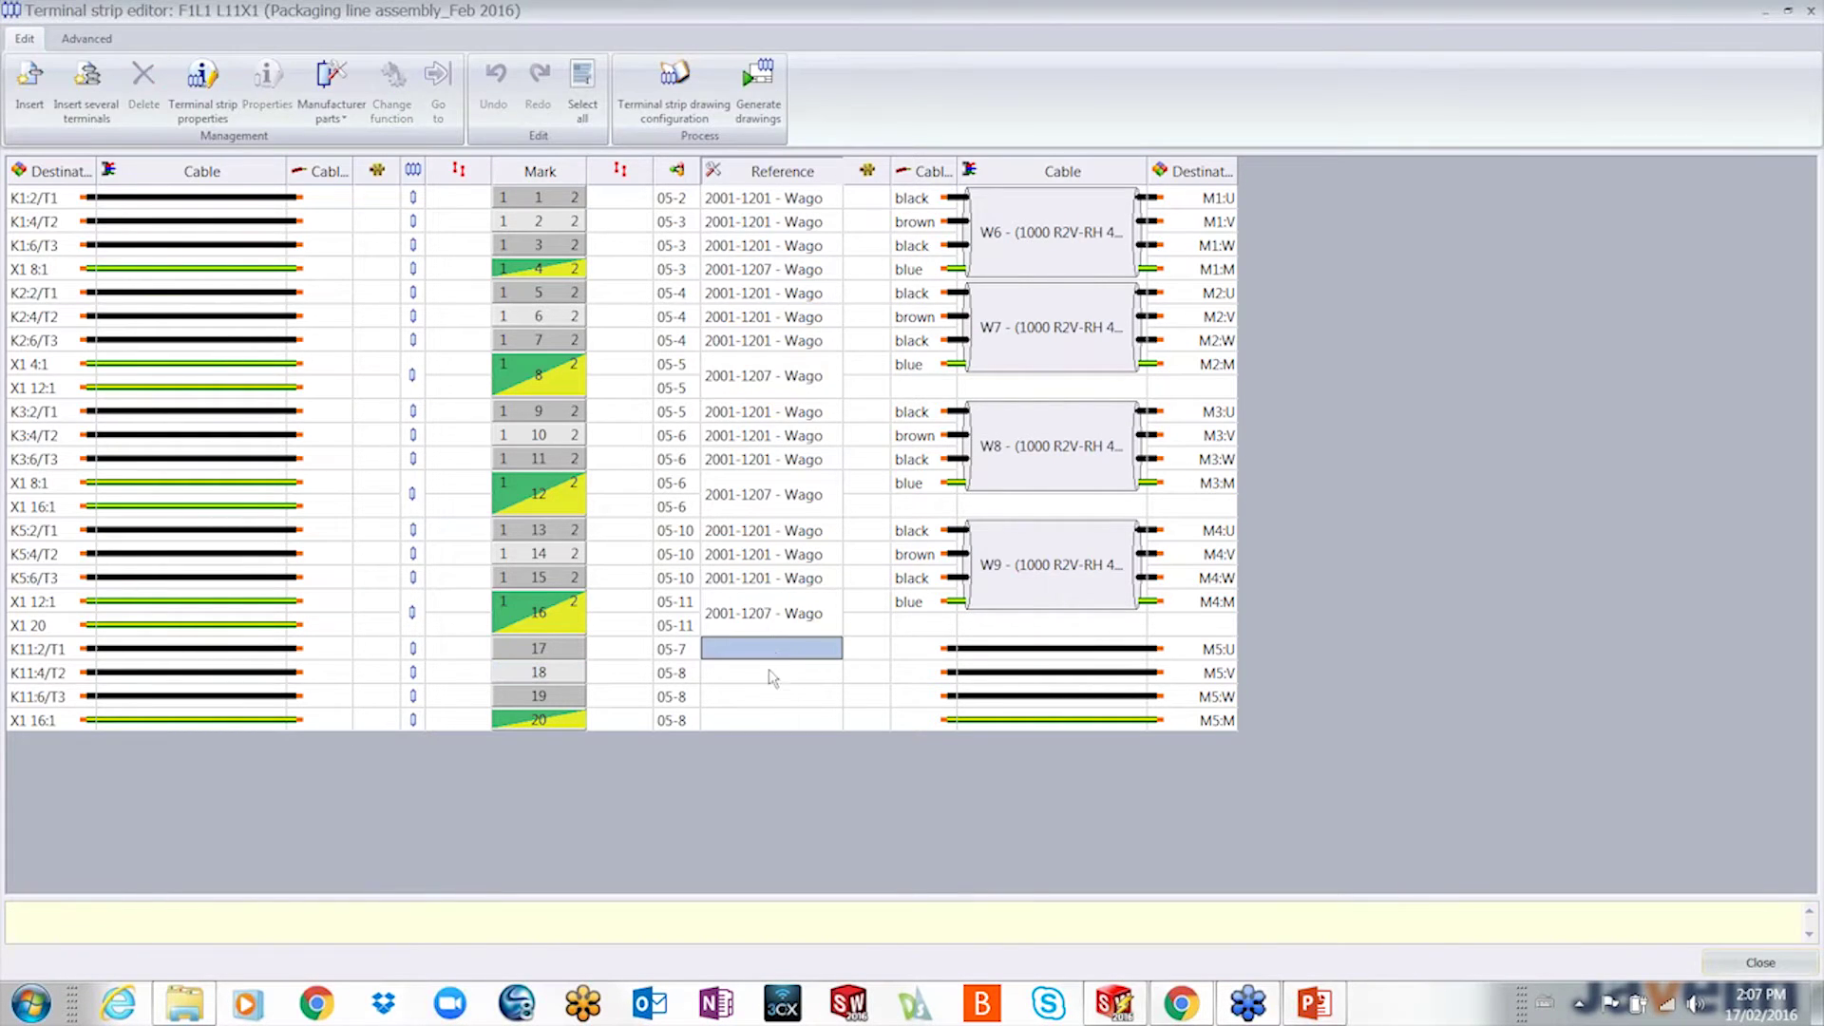
{"action": "left_click", "coordinate": [775, 698], "text": "shift"}
{"action": "right_click", "coordinate": [775, 698]}
{"action": "left_click", "coordinate": [826, 709]}
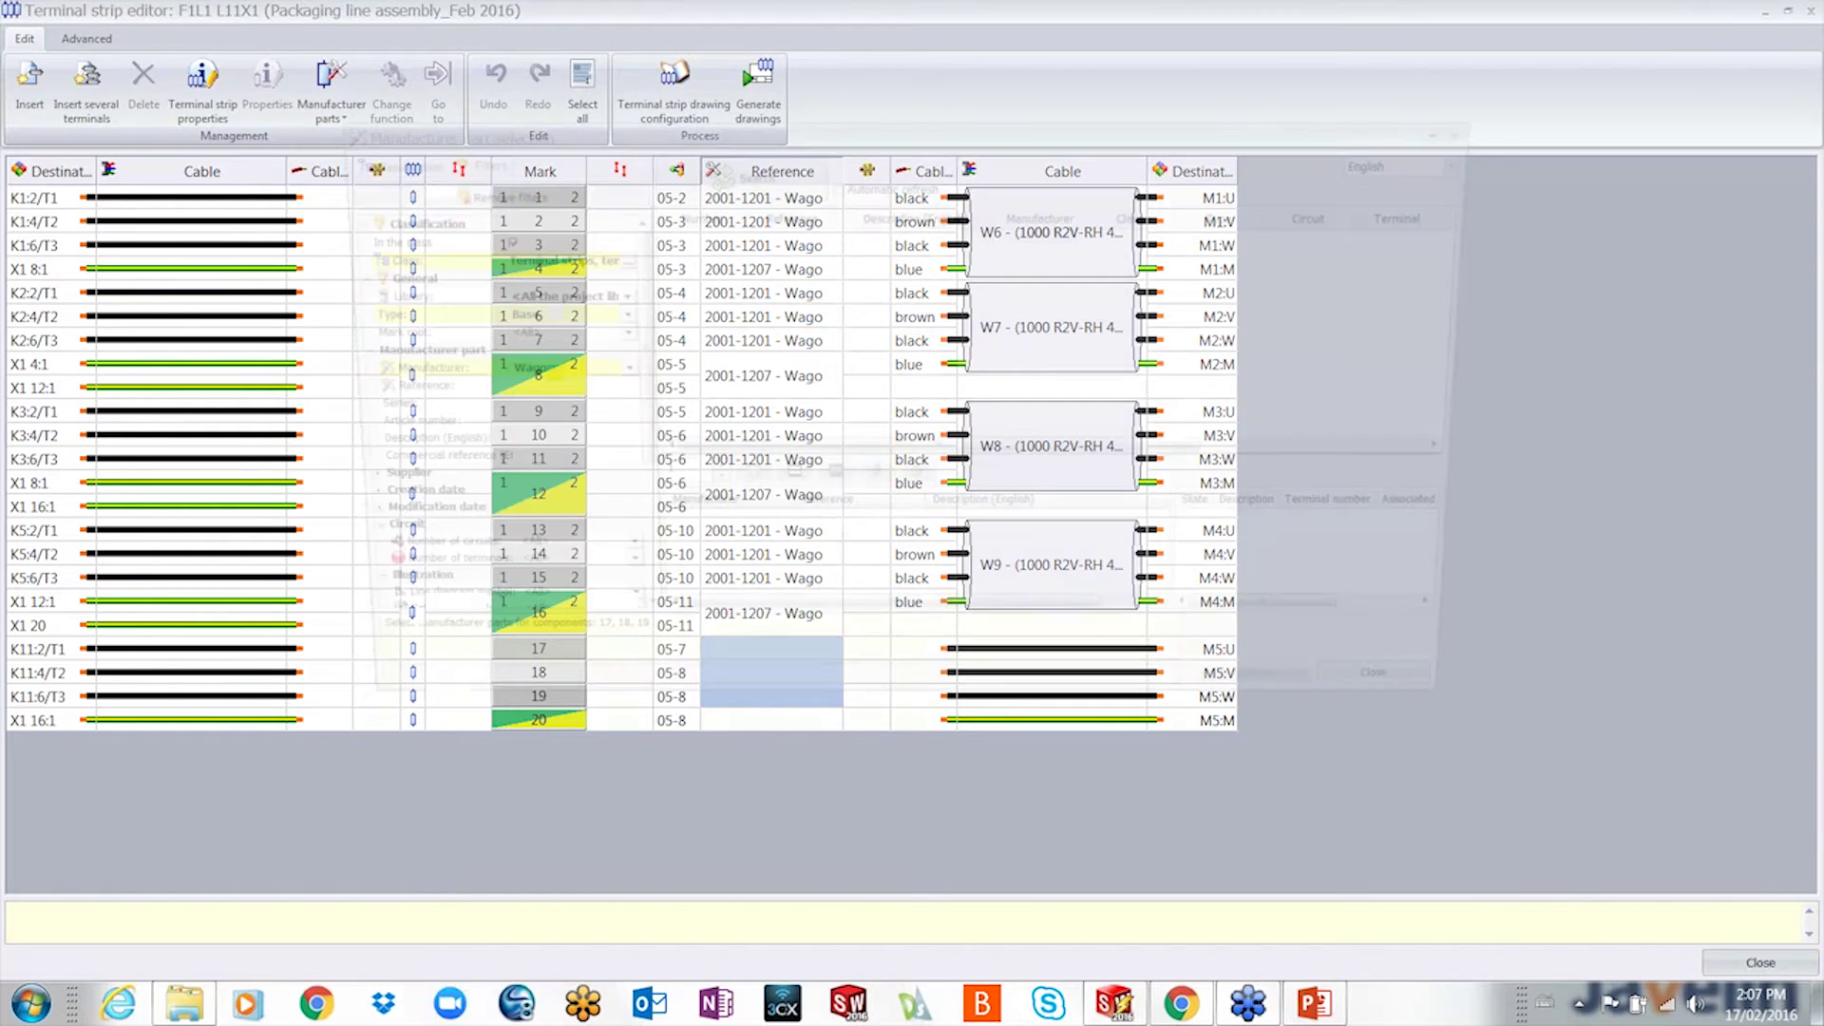
{"action": "left_click", "coordinate": [730, 173]}
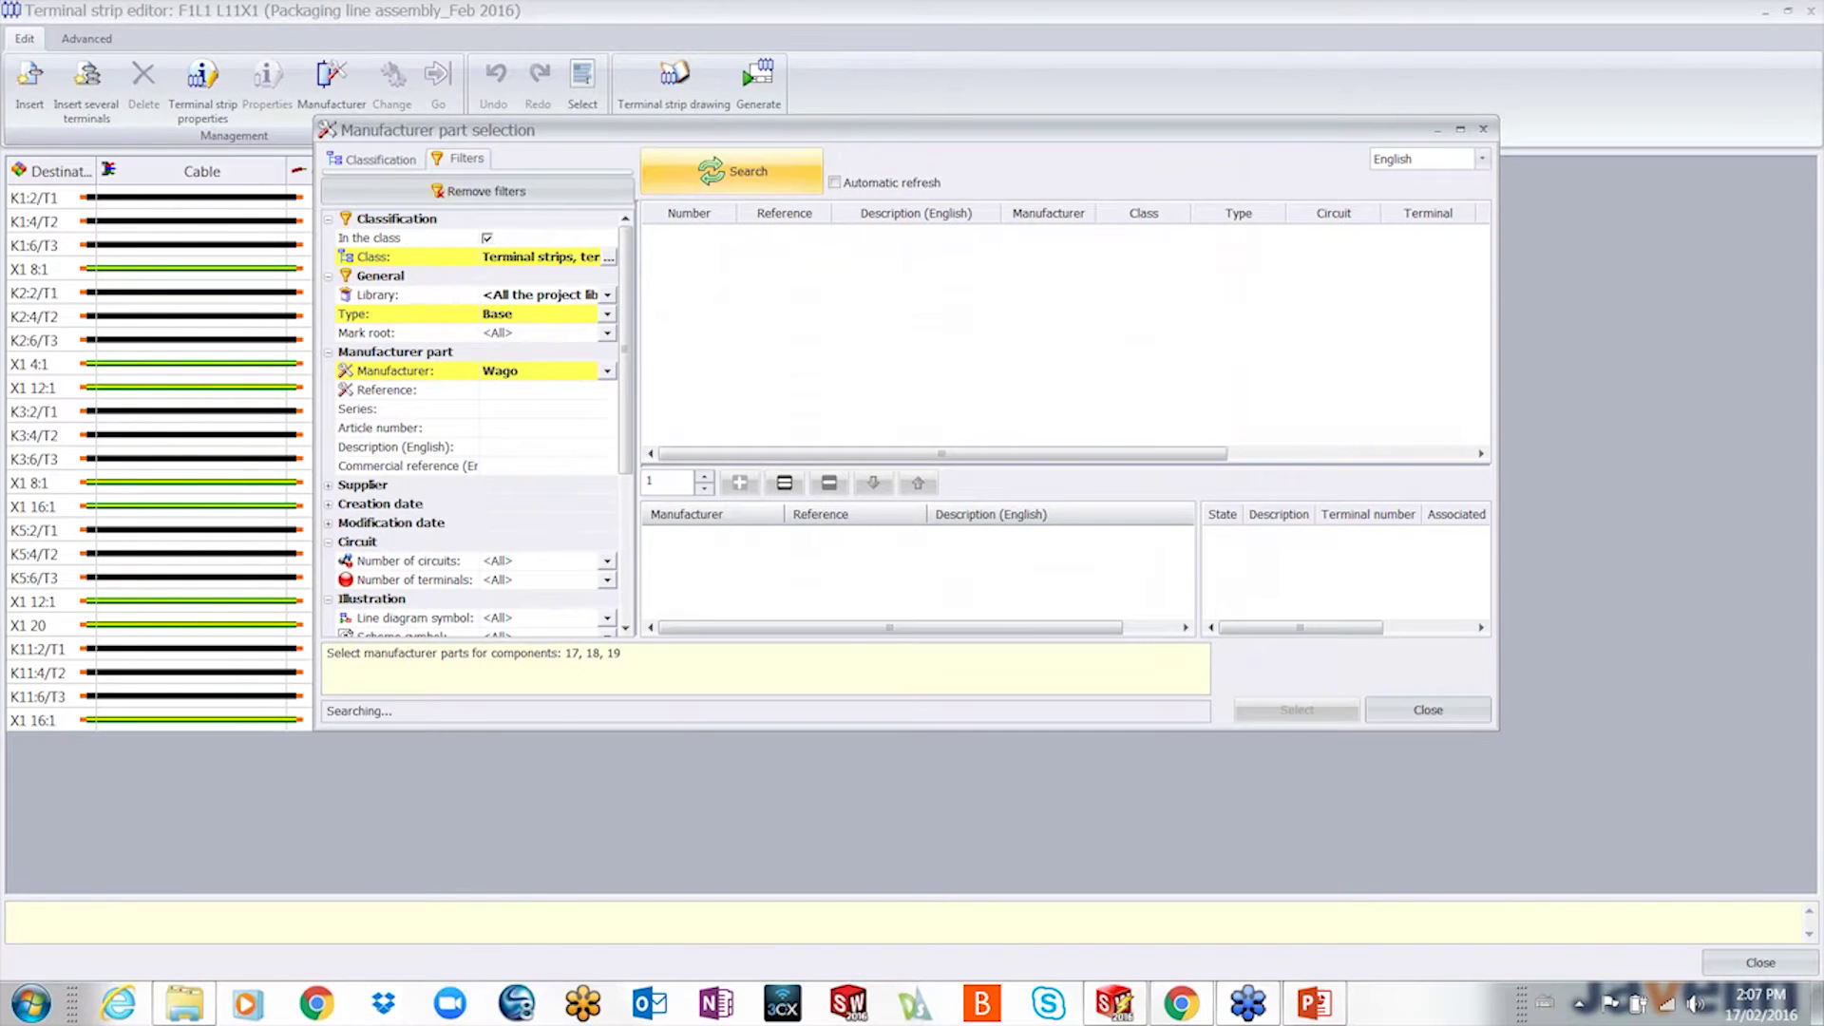
{"action": "double_click", "coordinate": [719, 253]}
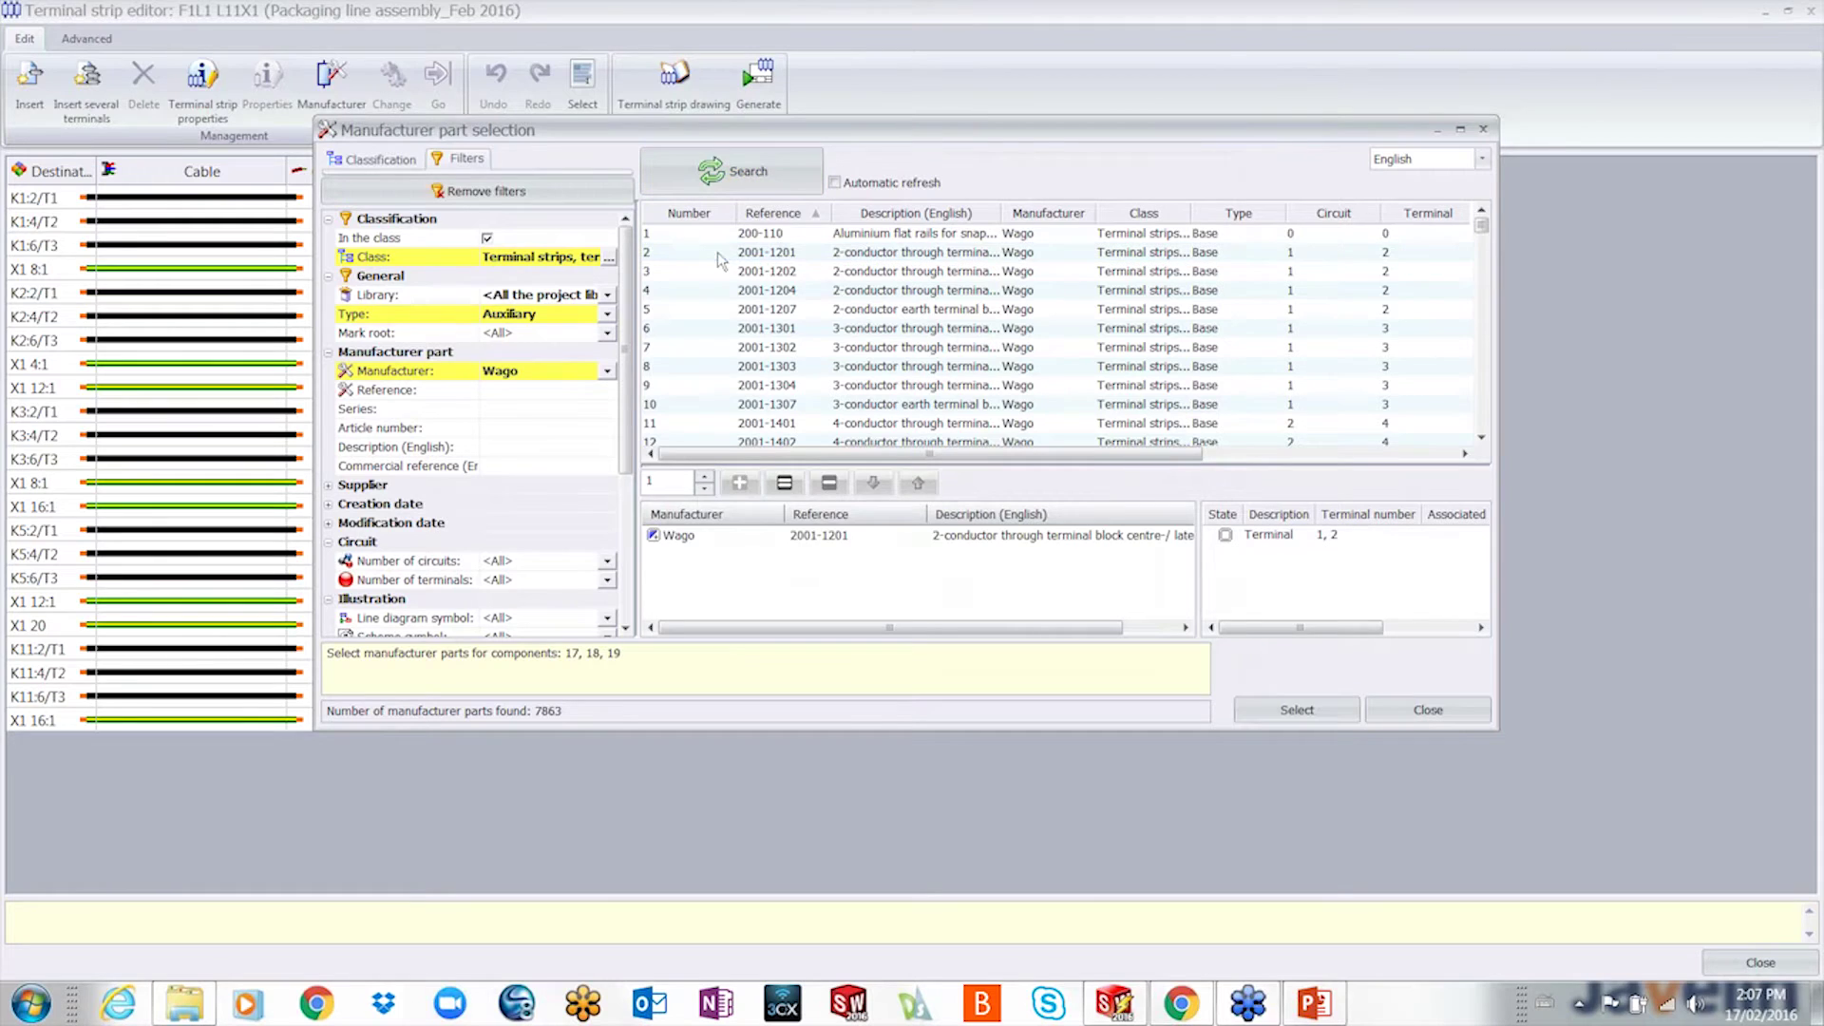
{"action": "left_click", "coordinate": [1299, 710]}
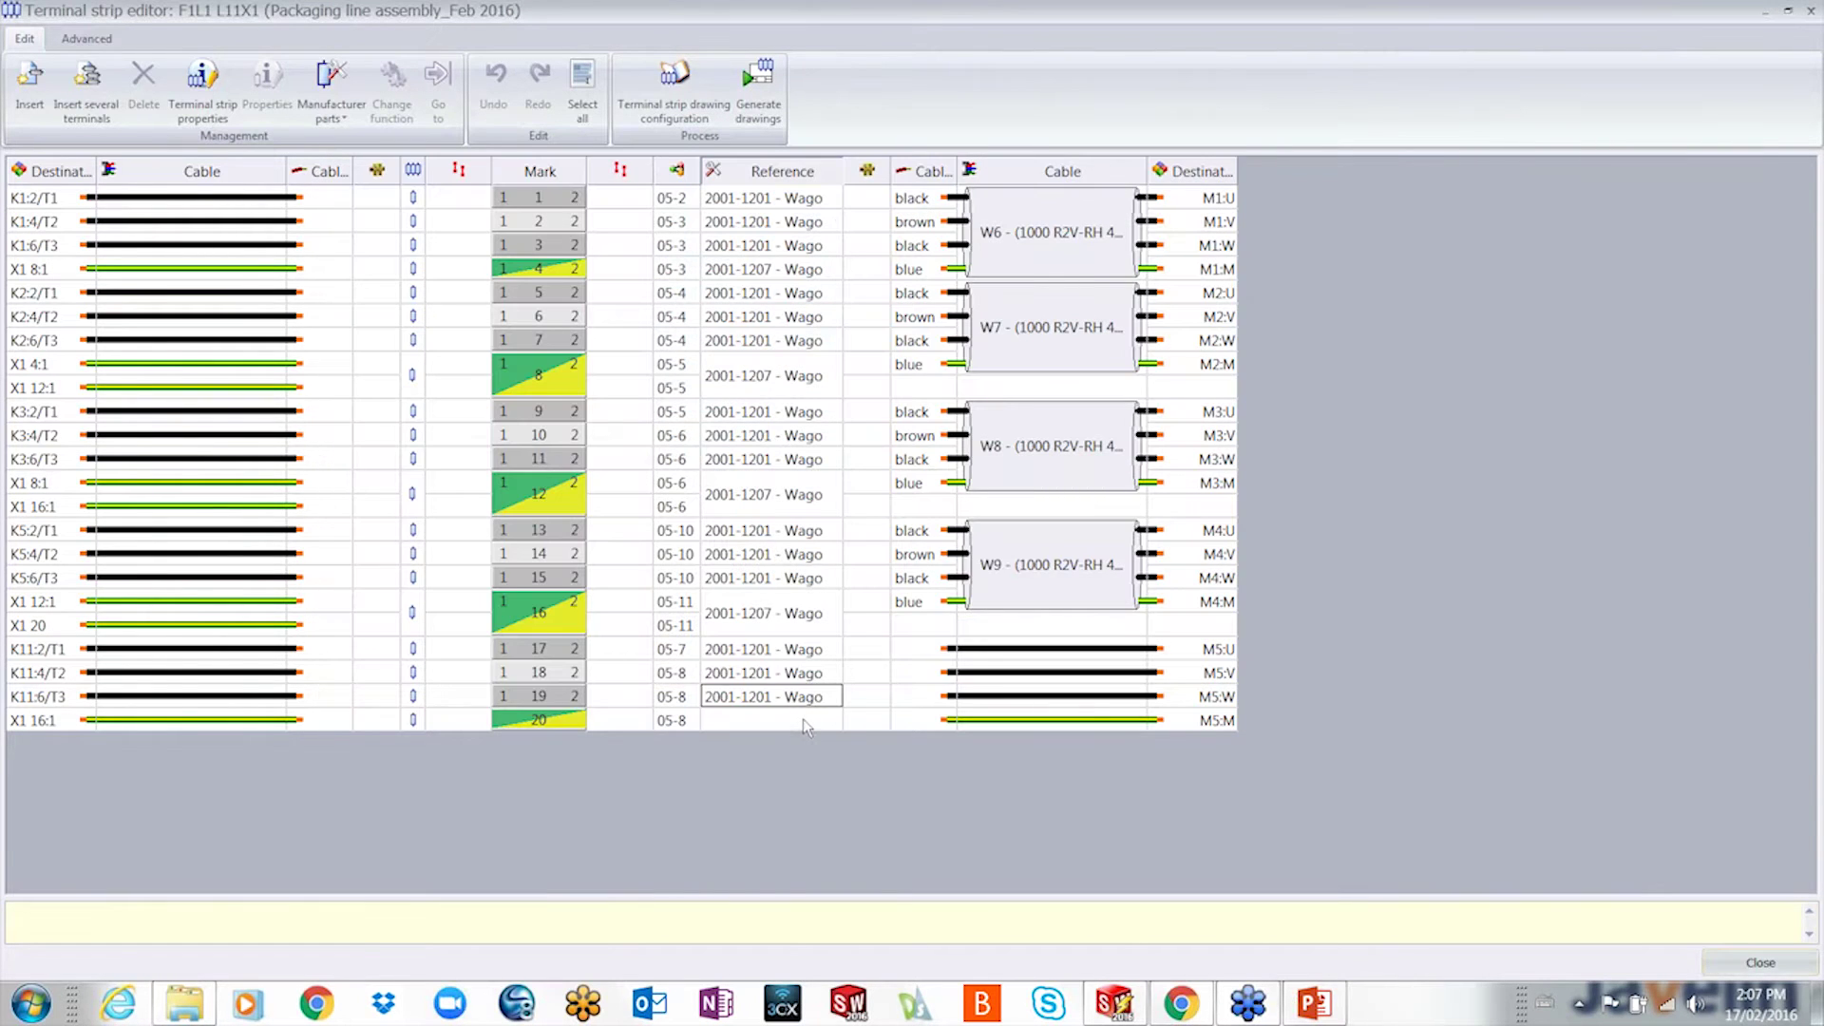
- Assign the Wago 2001-1207 earth terminal part to terminal 20
{"action": "left_click", "coordinate": [802, 718]}
{"action": "right_click", "coordinate": [802, 718]}
{"action": "left_click", "coordinate": [841, 732]}
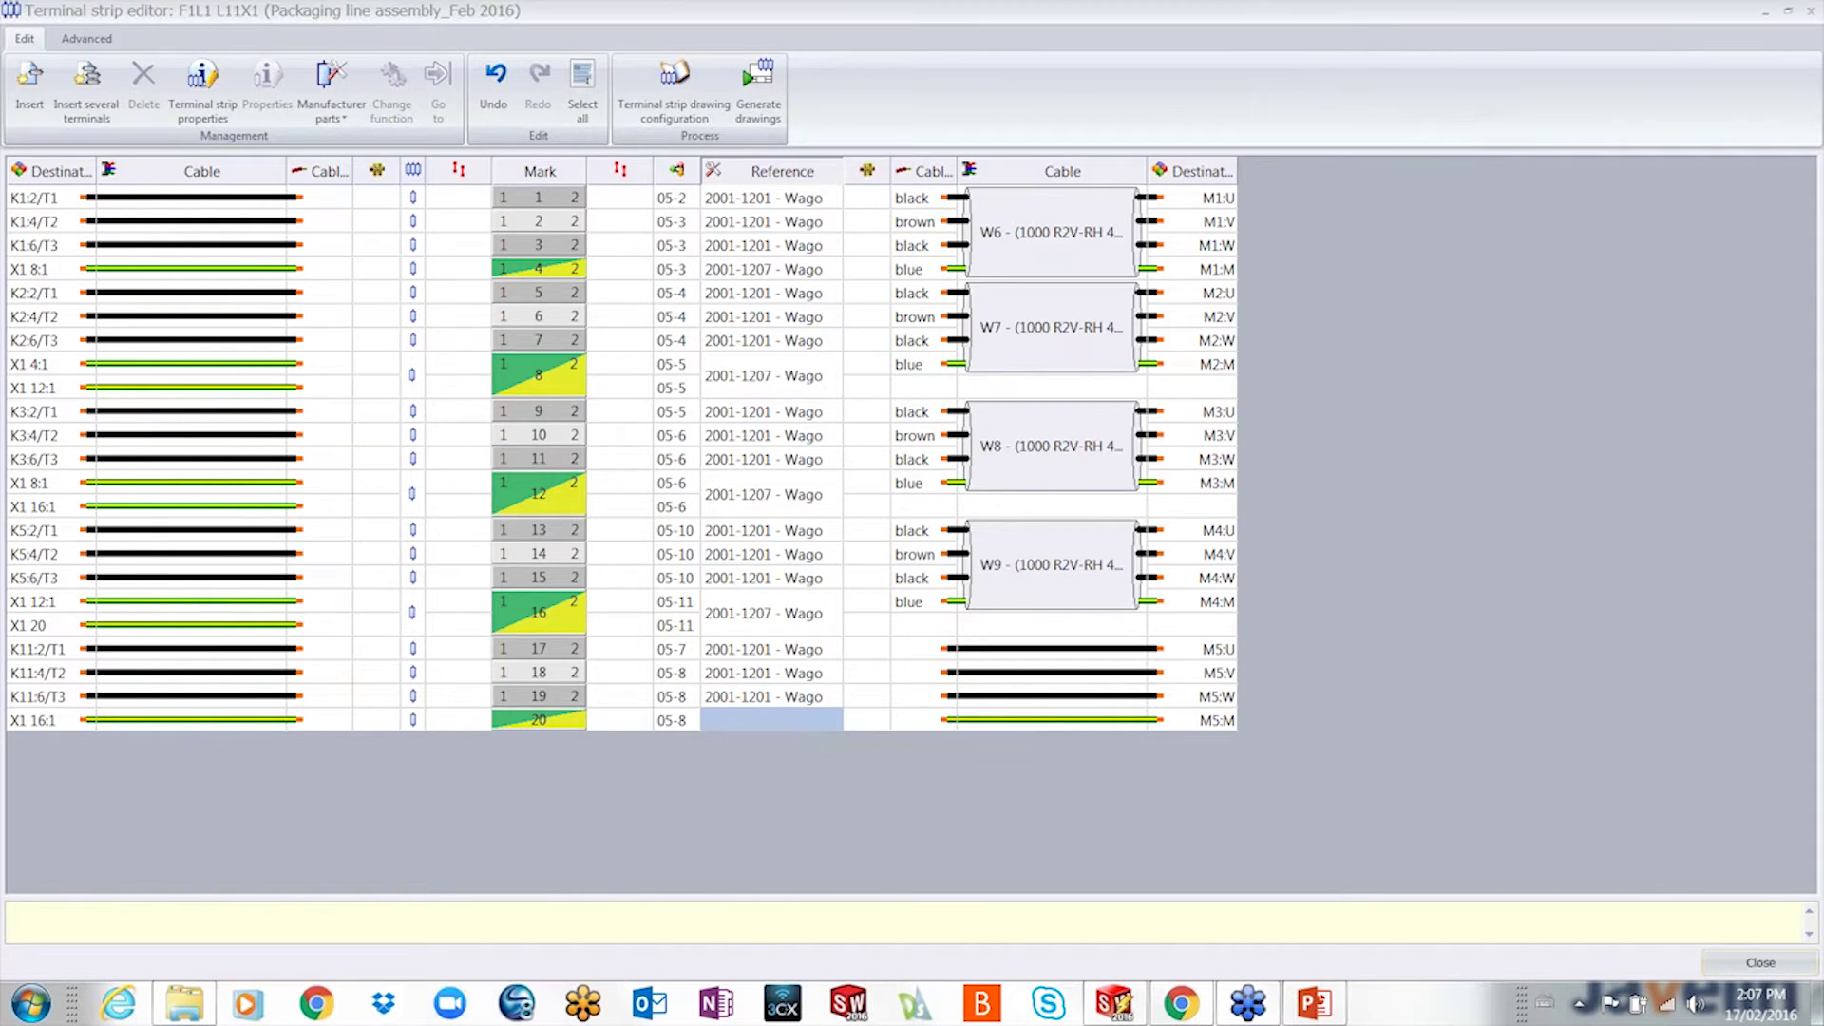
{"action": "left_click", "coordinate": [541, 389]}
{"action": "type", "text": "1207"}
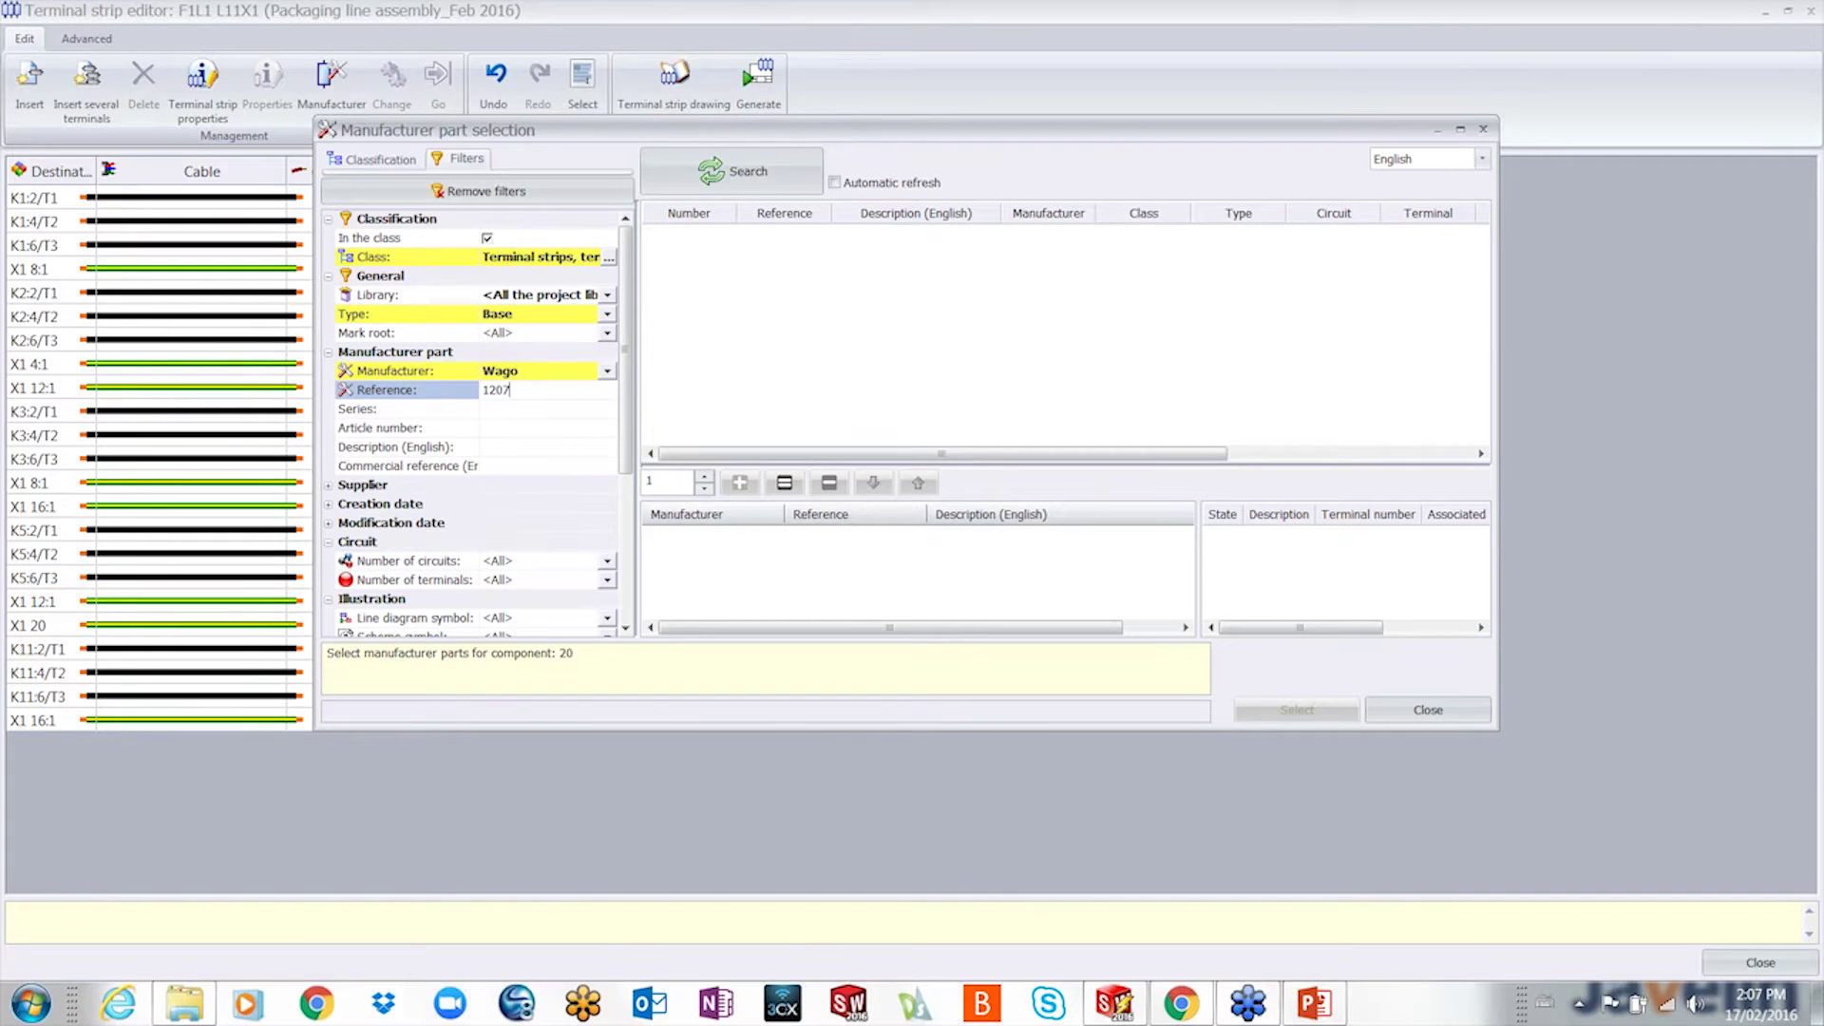
{"action": "left_click", "coordinate": [746, 171]}
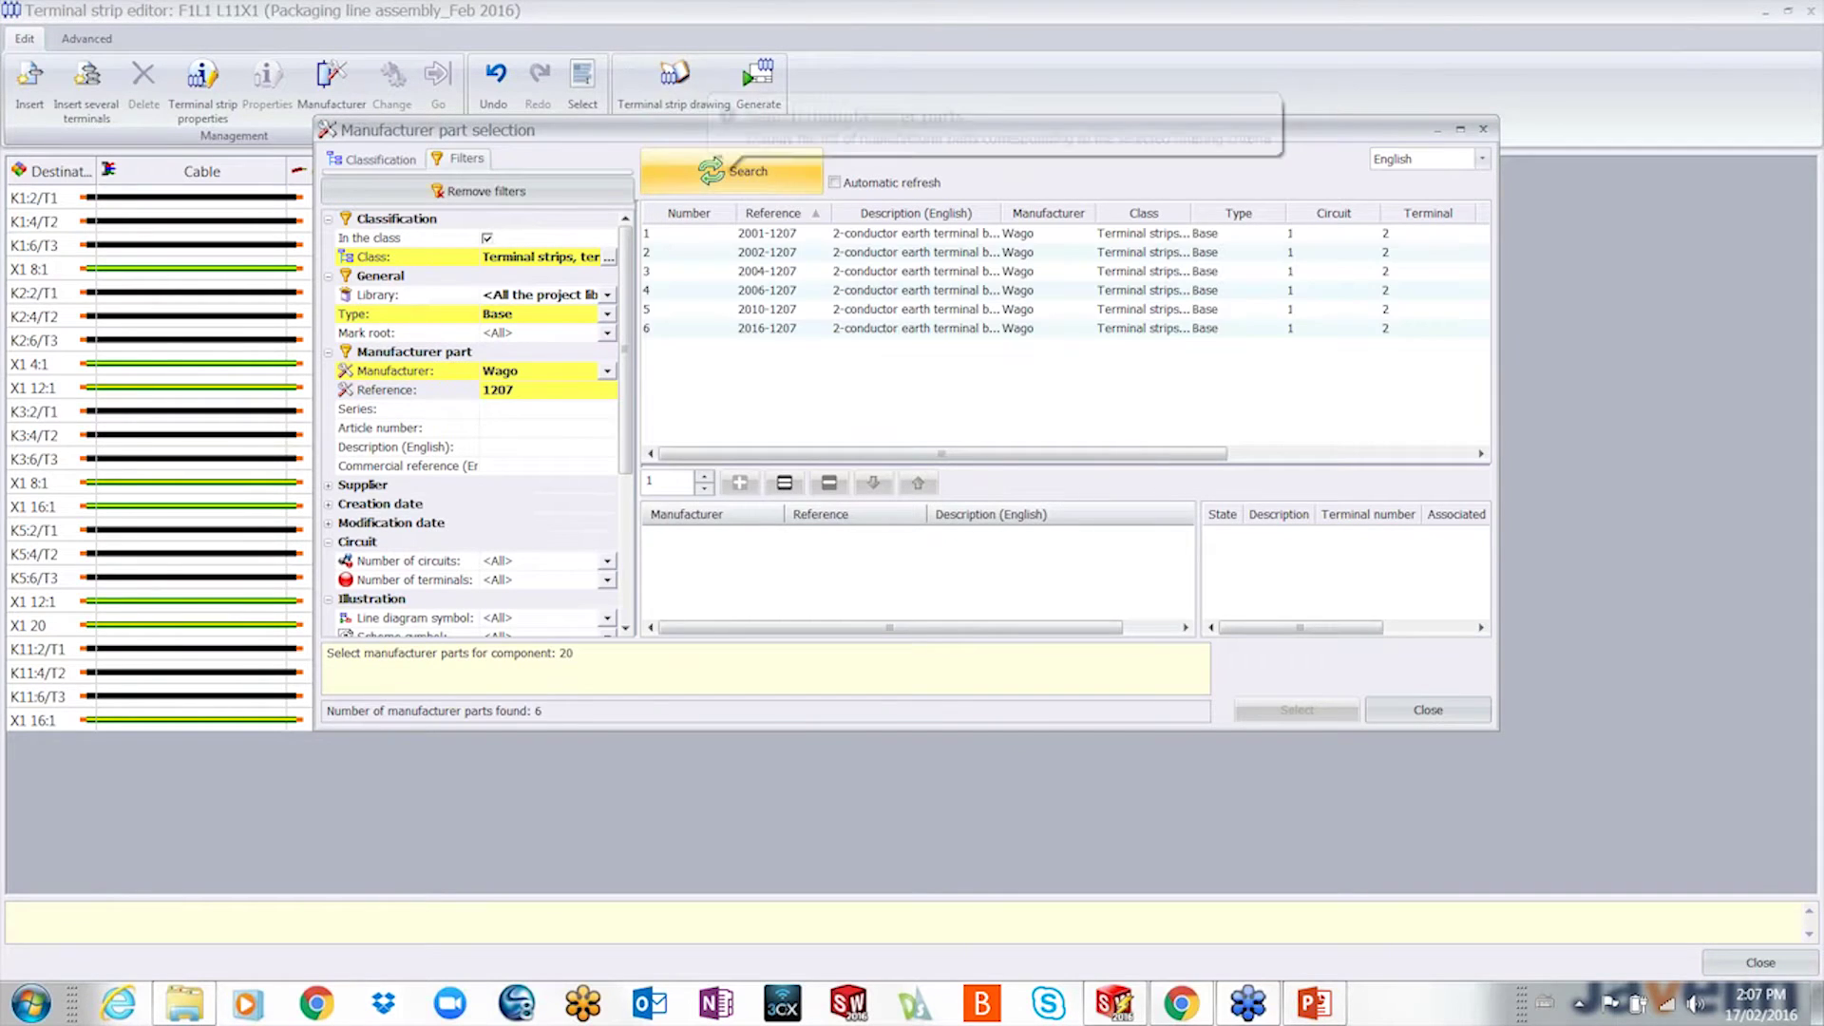
{"action": "double_click", "coordinate": [745, 233]}
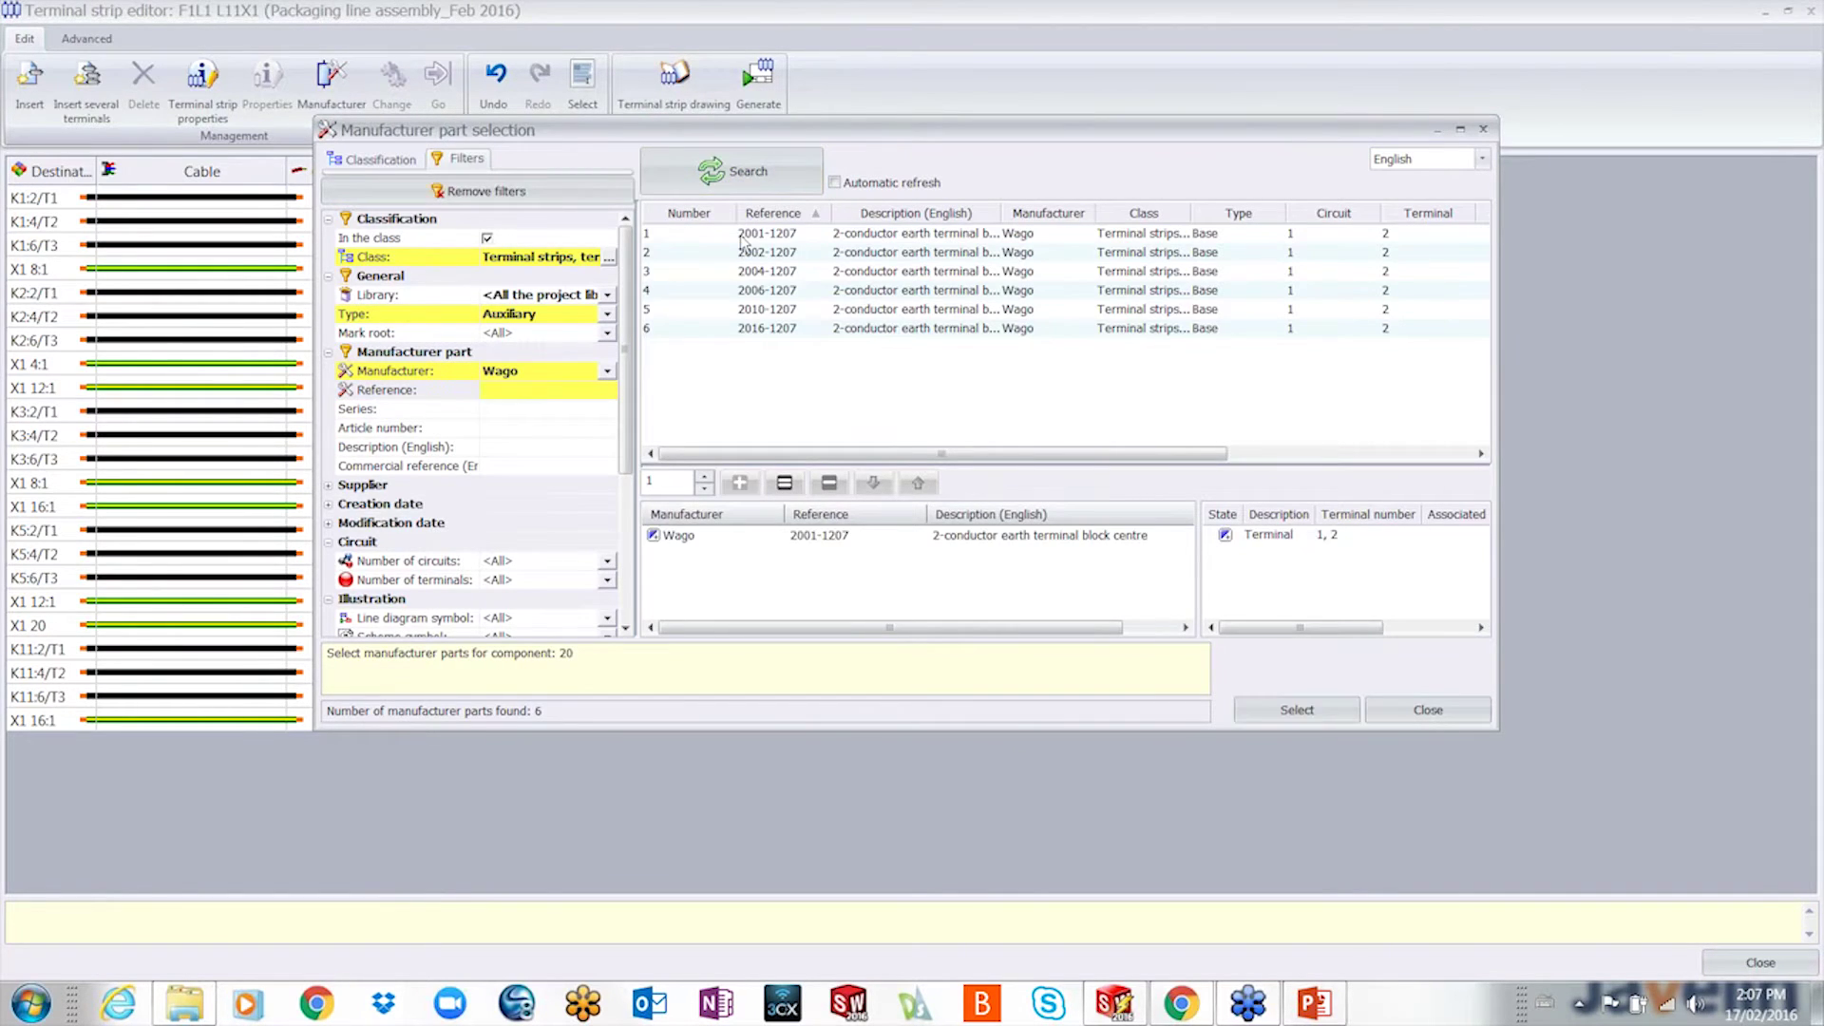
{"action": "left_click", "coordinate": [1297, 711]}
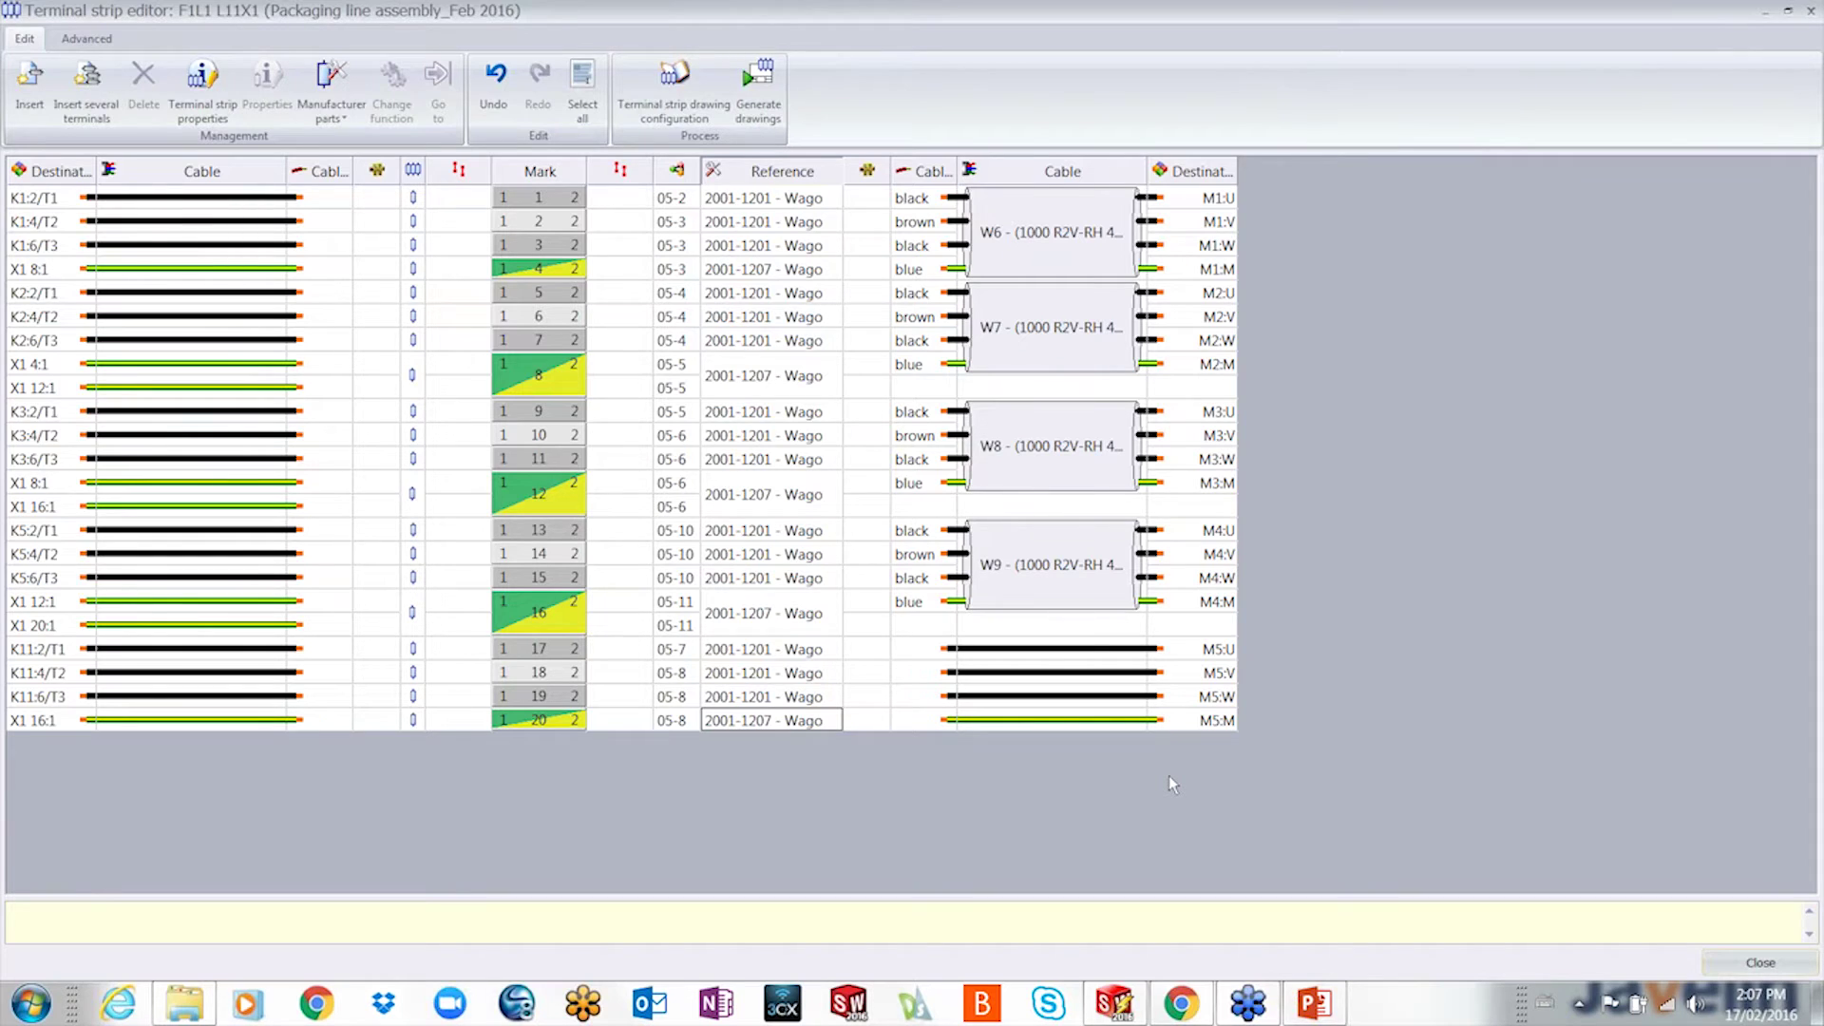
{"action": "left_click", "coordinate": [1093, 654]}
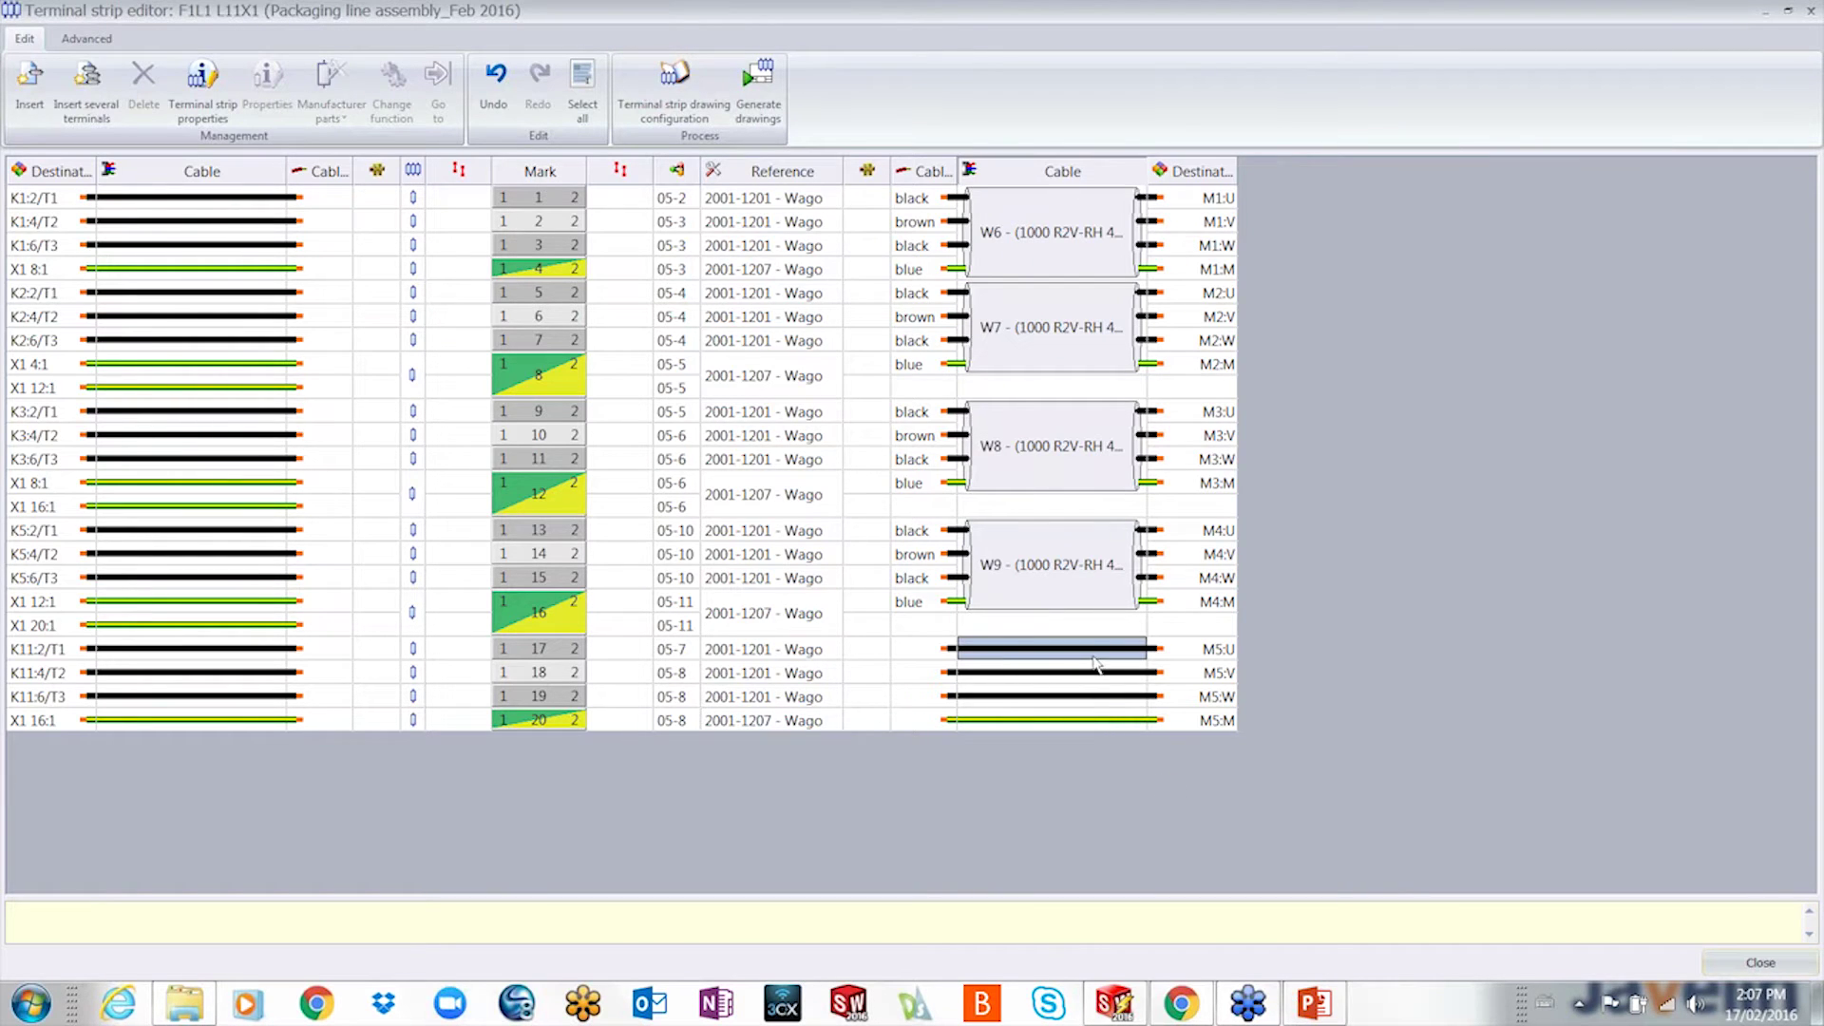
- Open Associate cable cores for the four M5 wires and clear the Location 1 and 2 filters
{"action": "left_click", "coordinate": [1109, 718], "text": "shift"}
{"action": "right_click", "coordinate": [1110, 720]}
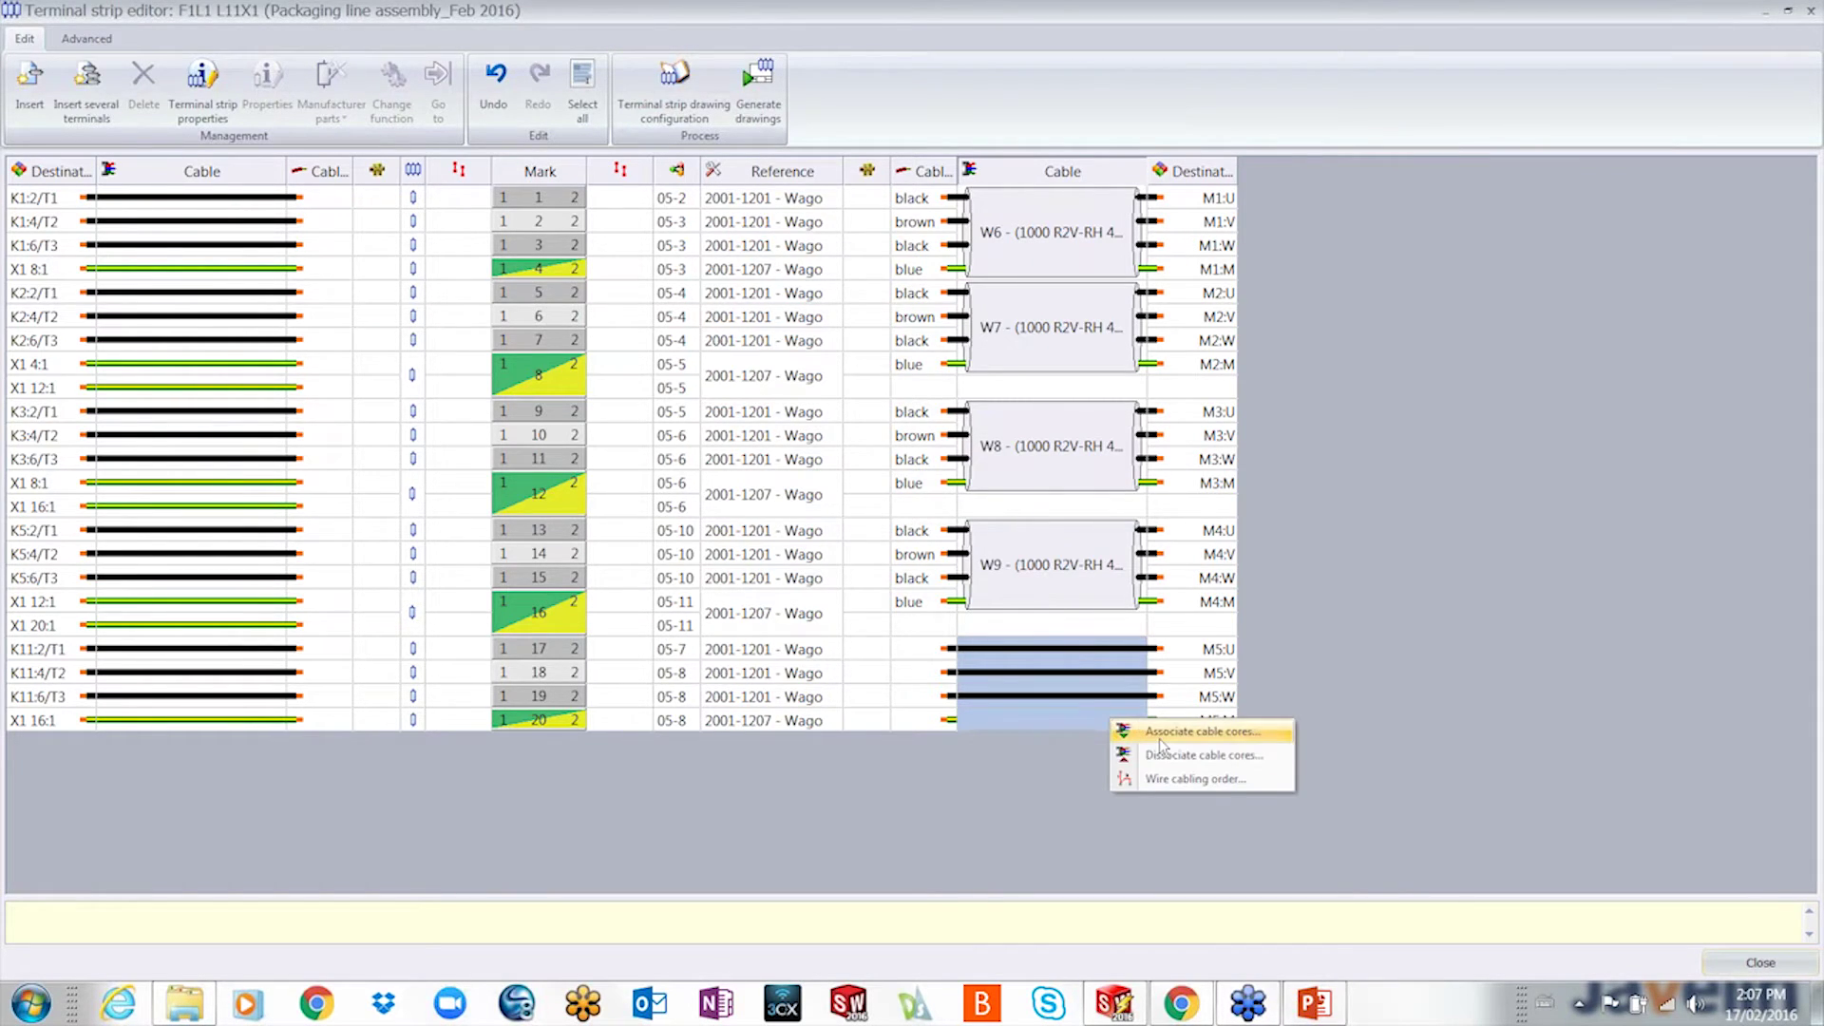
{"action": "left_click", "coordinate": [1160, 734]}
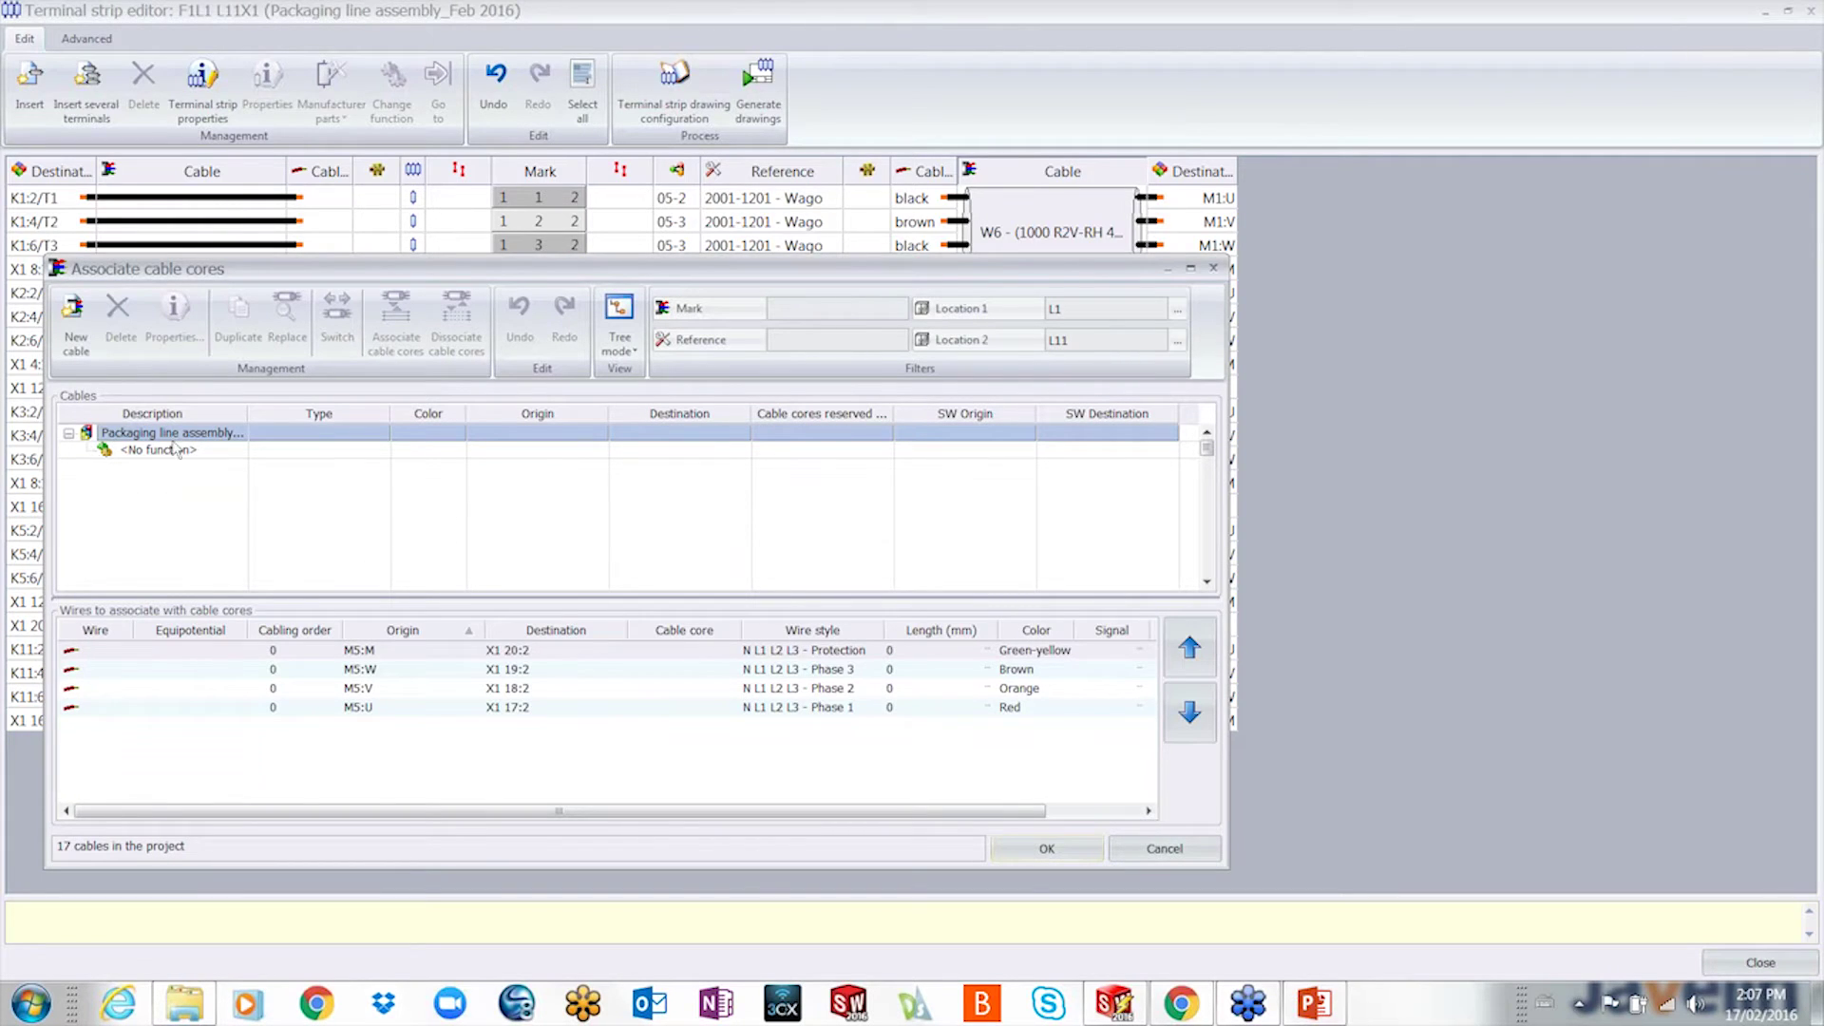
{"action": "left_click", "coordinate": [1067, 342]}
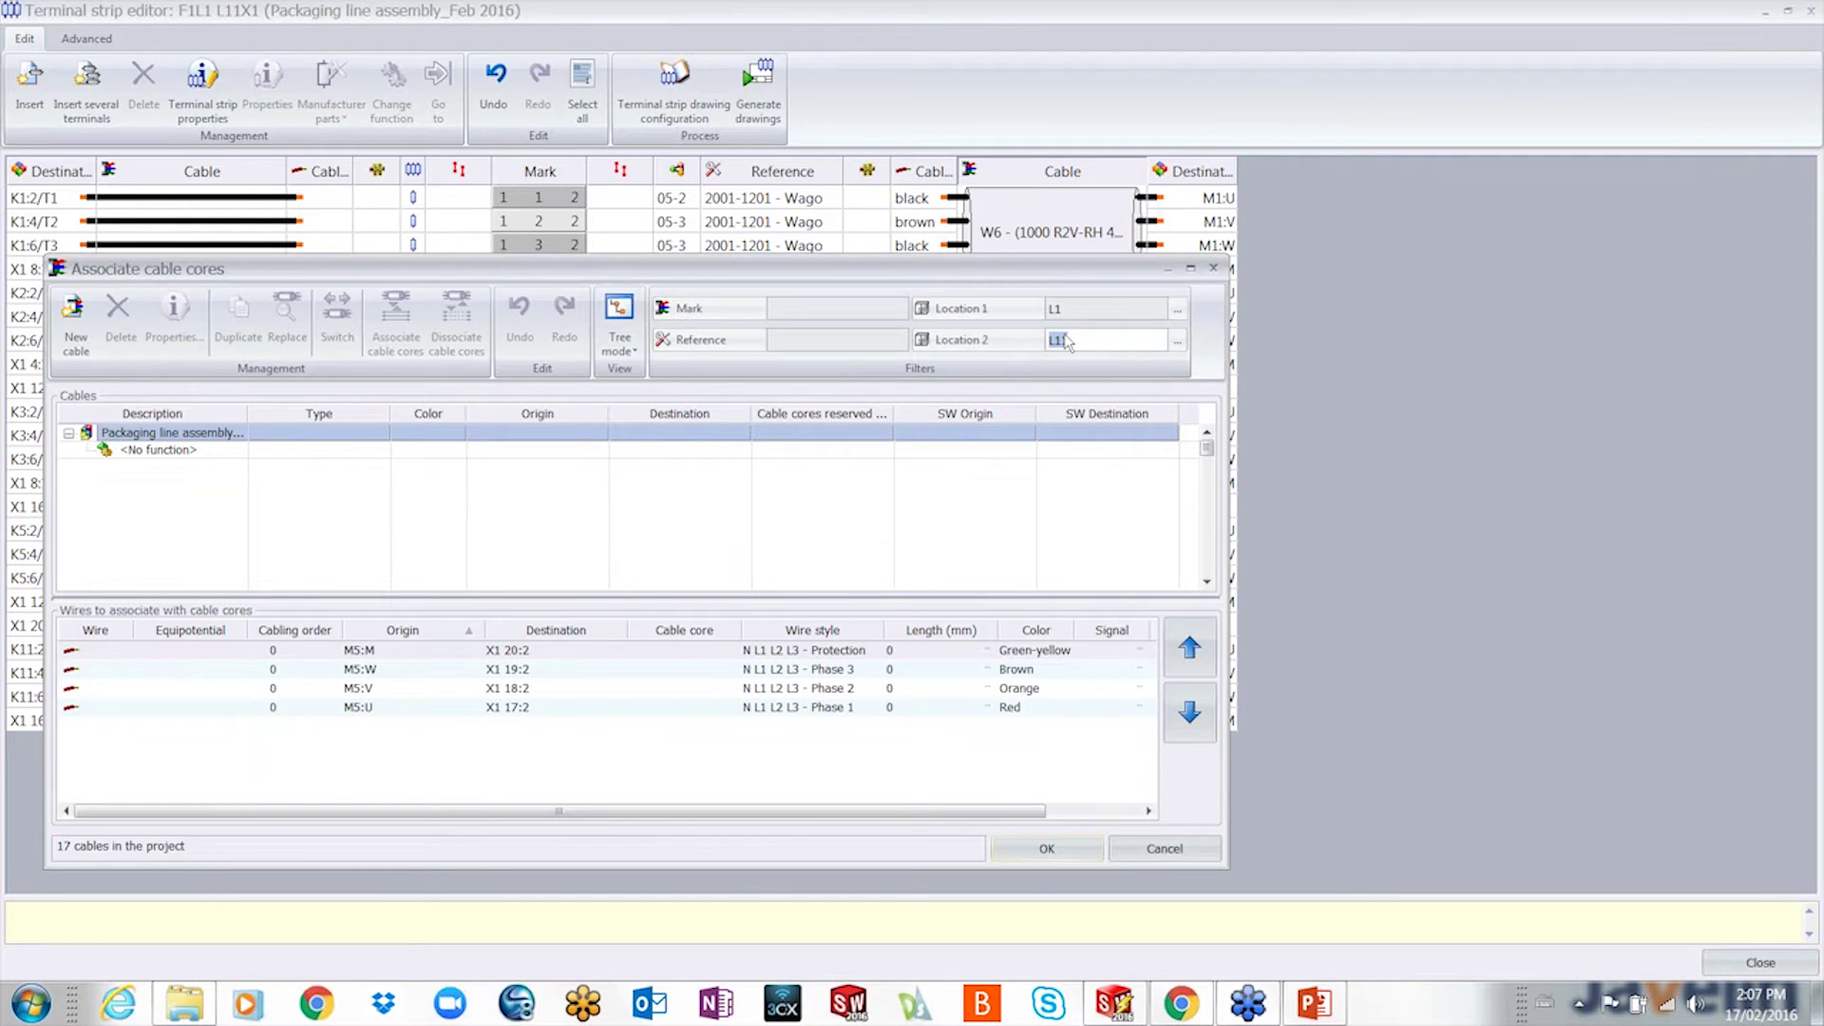
{"action": "key", "text": "Delete"}
{"action": "left_click", "coordinate": [1082, 314]}
{"action": "key", "text": "Delete"}
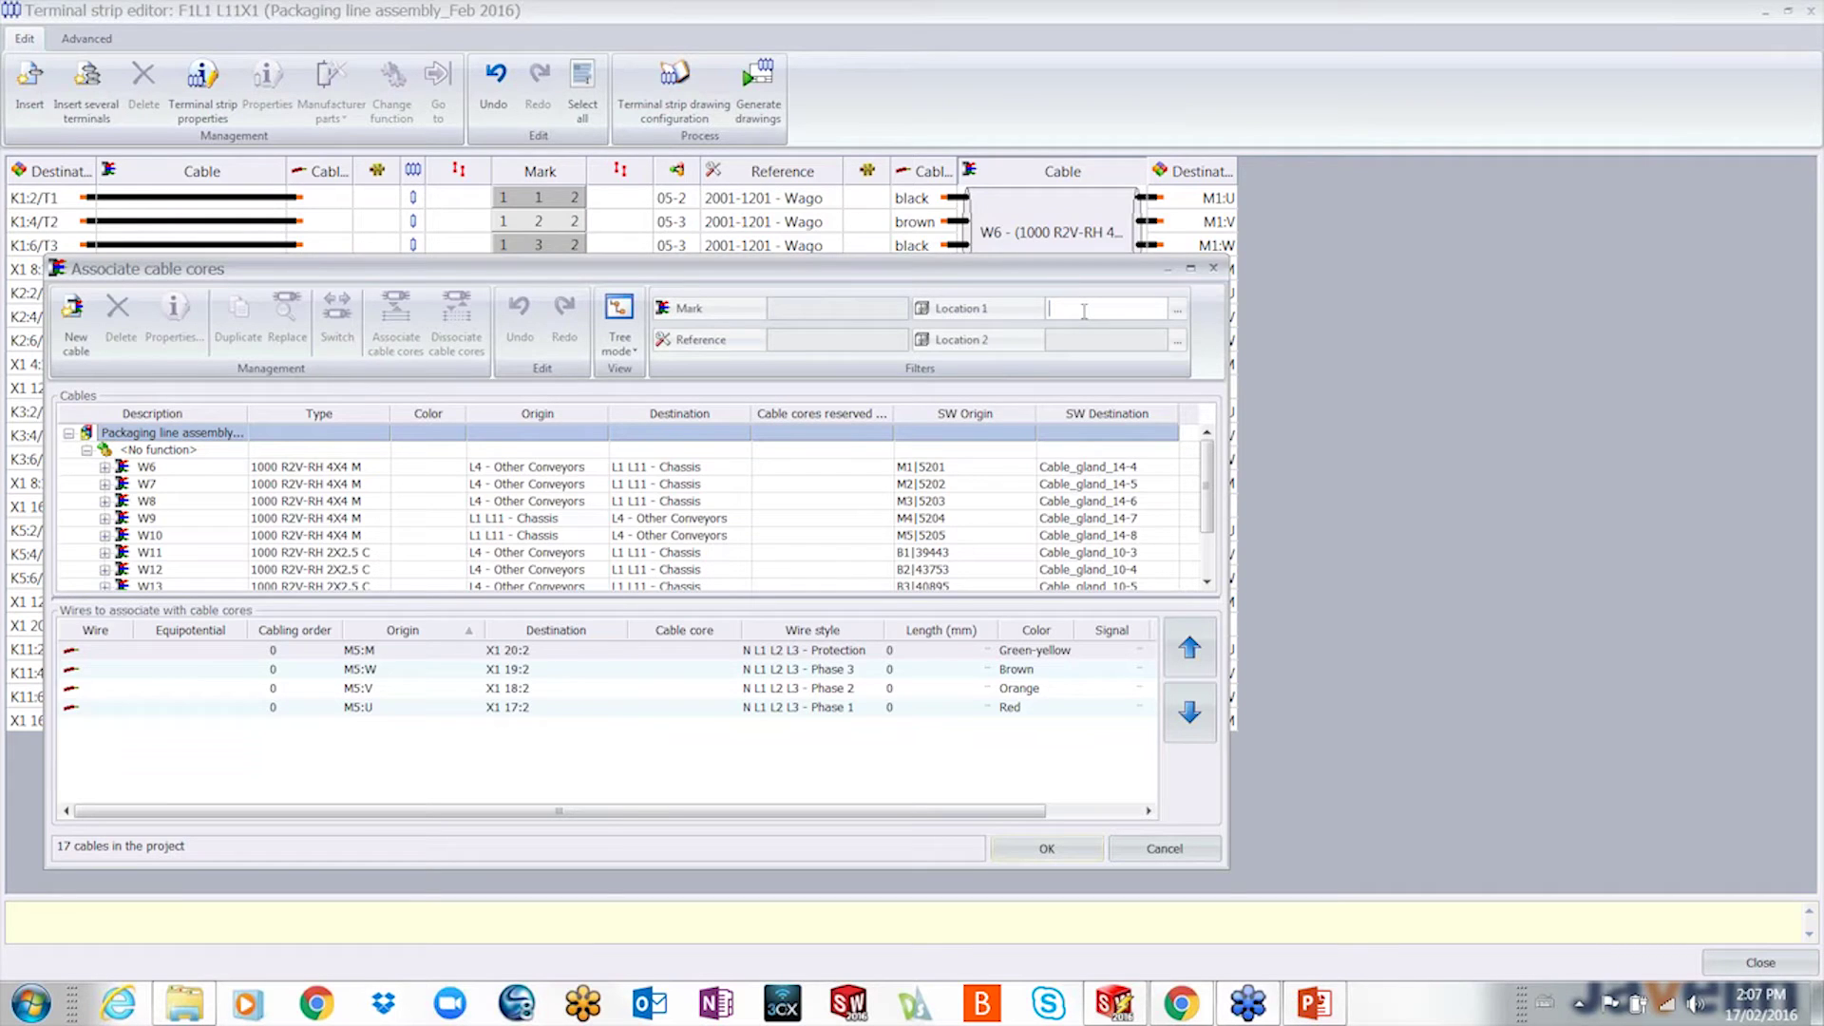
{"action": "left_click_drag", "start_coordinate": [693, 257], "coordinate": [691, 61]}
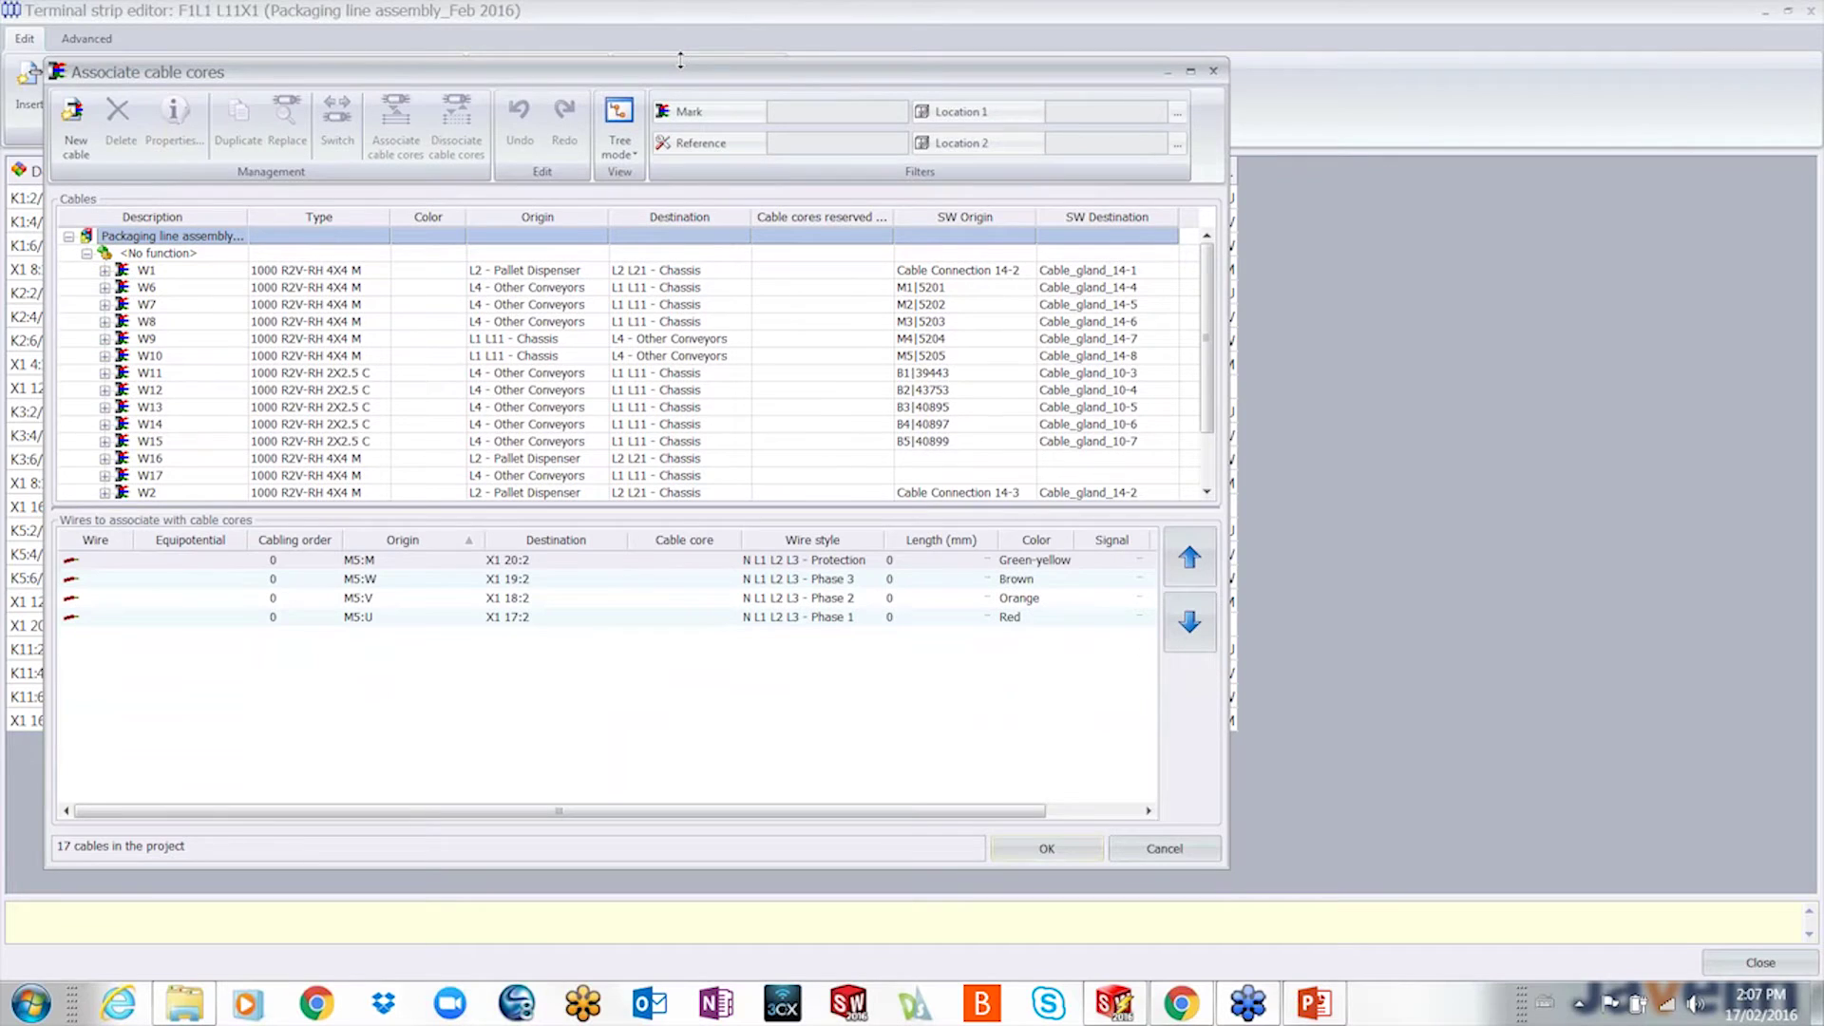
- Associate W10's four cores with the four M5 wires, accepting the cable location change
{"action": "left_click", "coordinate": [104, 356]}
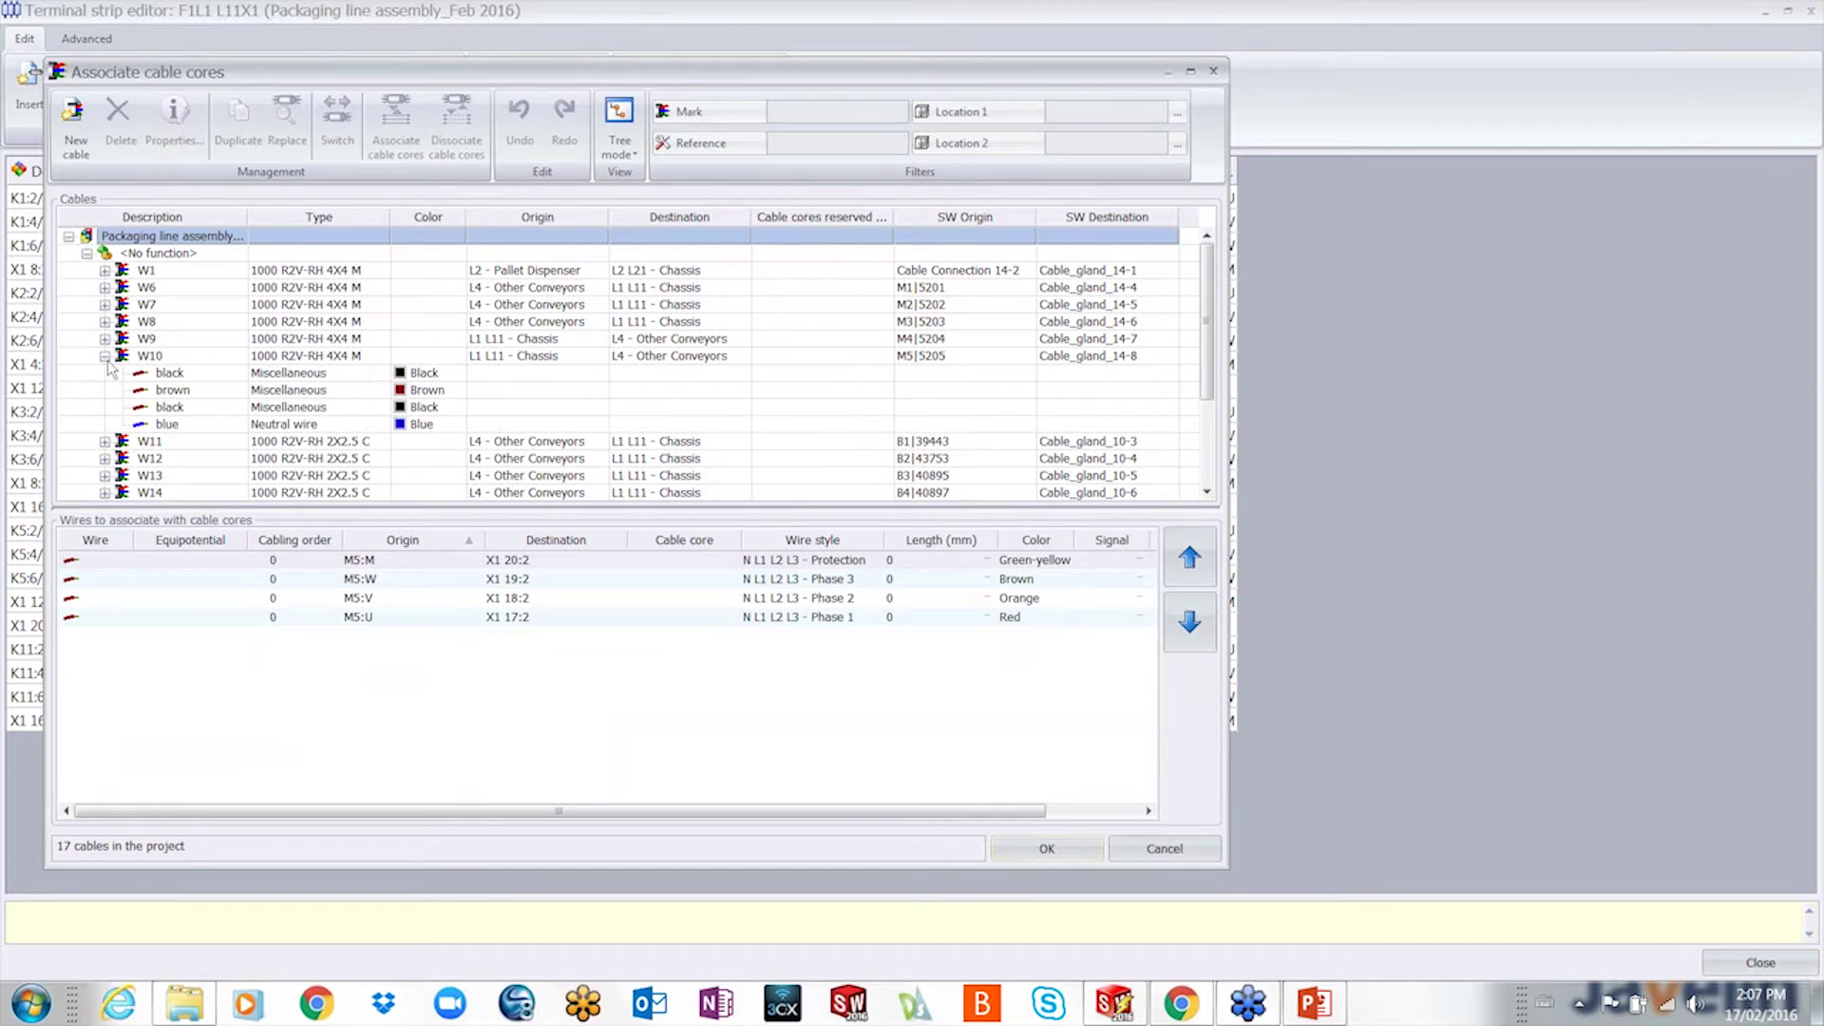
{"action": "left_click", "coordinate": [172, 380]}
{"action": "left_click", "coordinate": [187, 425], "text": "shift"}
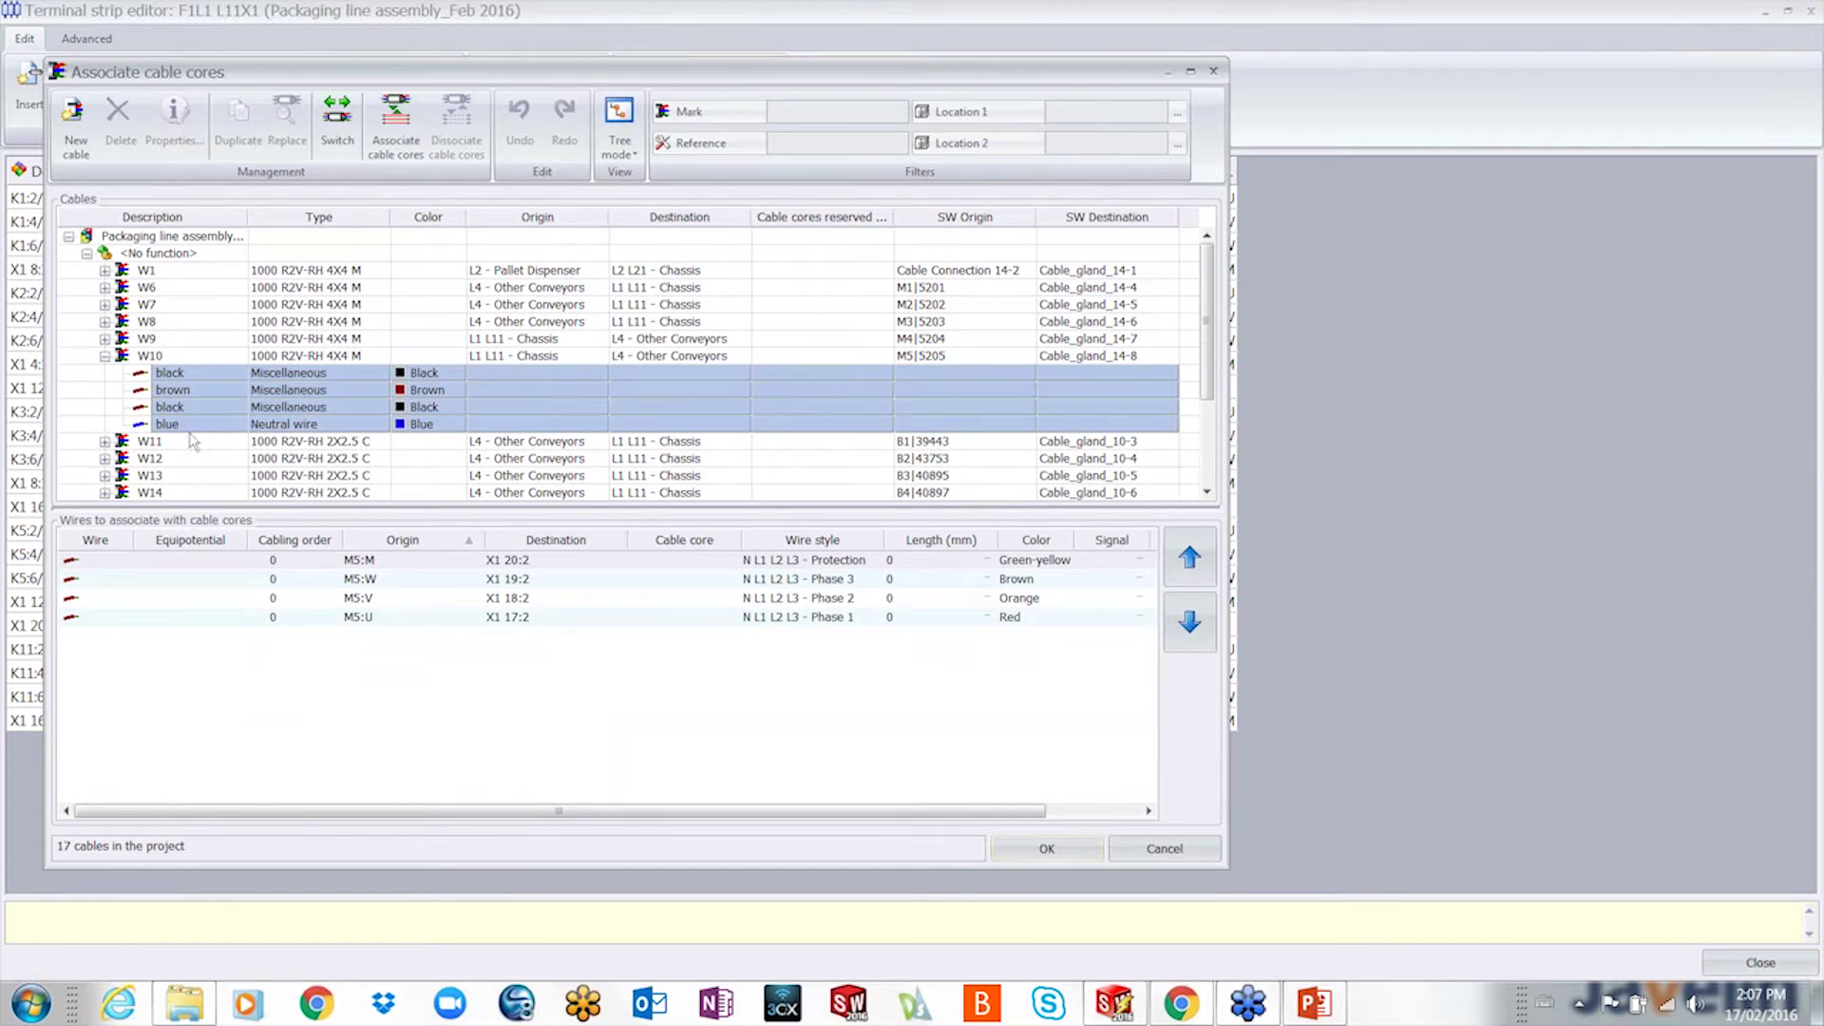
{"action": "left_click", "coordinate": [115, 562]}
{"action": "left_click", "coordinate": [124, 617], "text": "shift"}
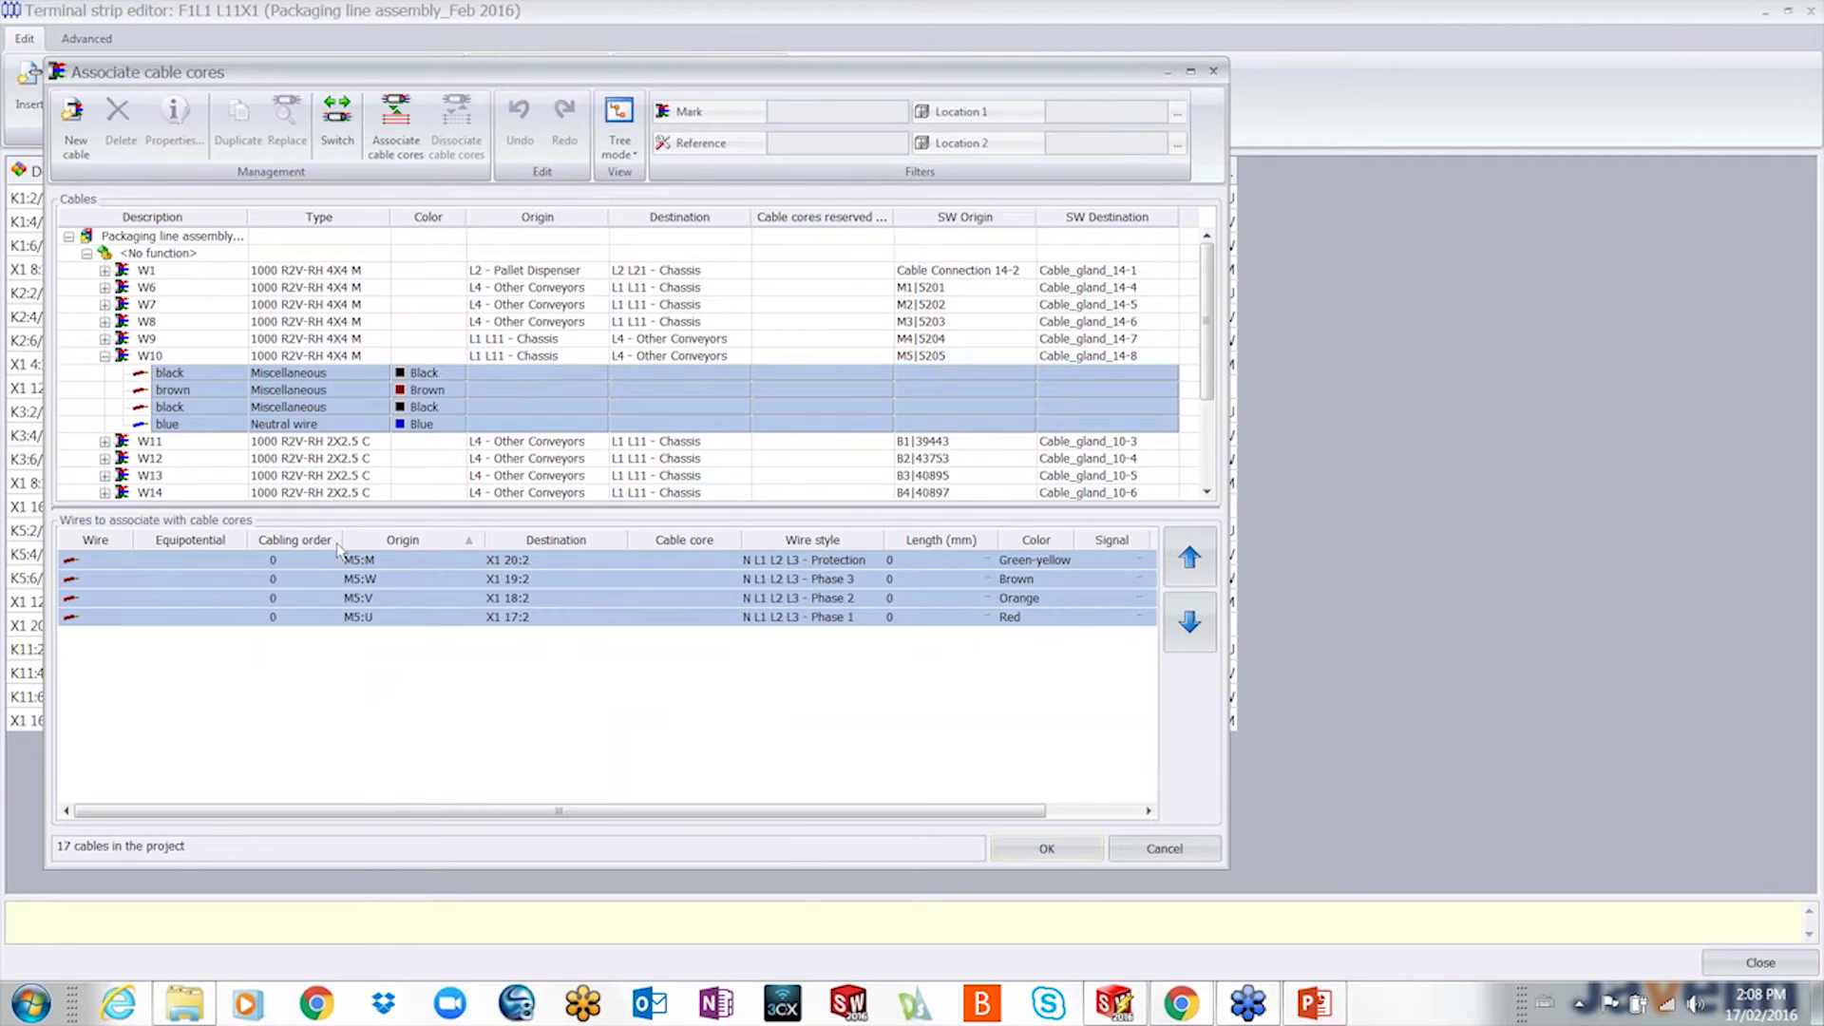
{"action": "left_click", "coordinate": [386, 142]}
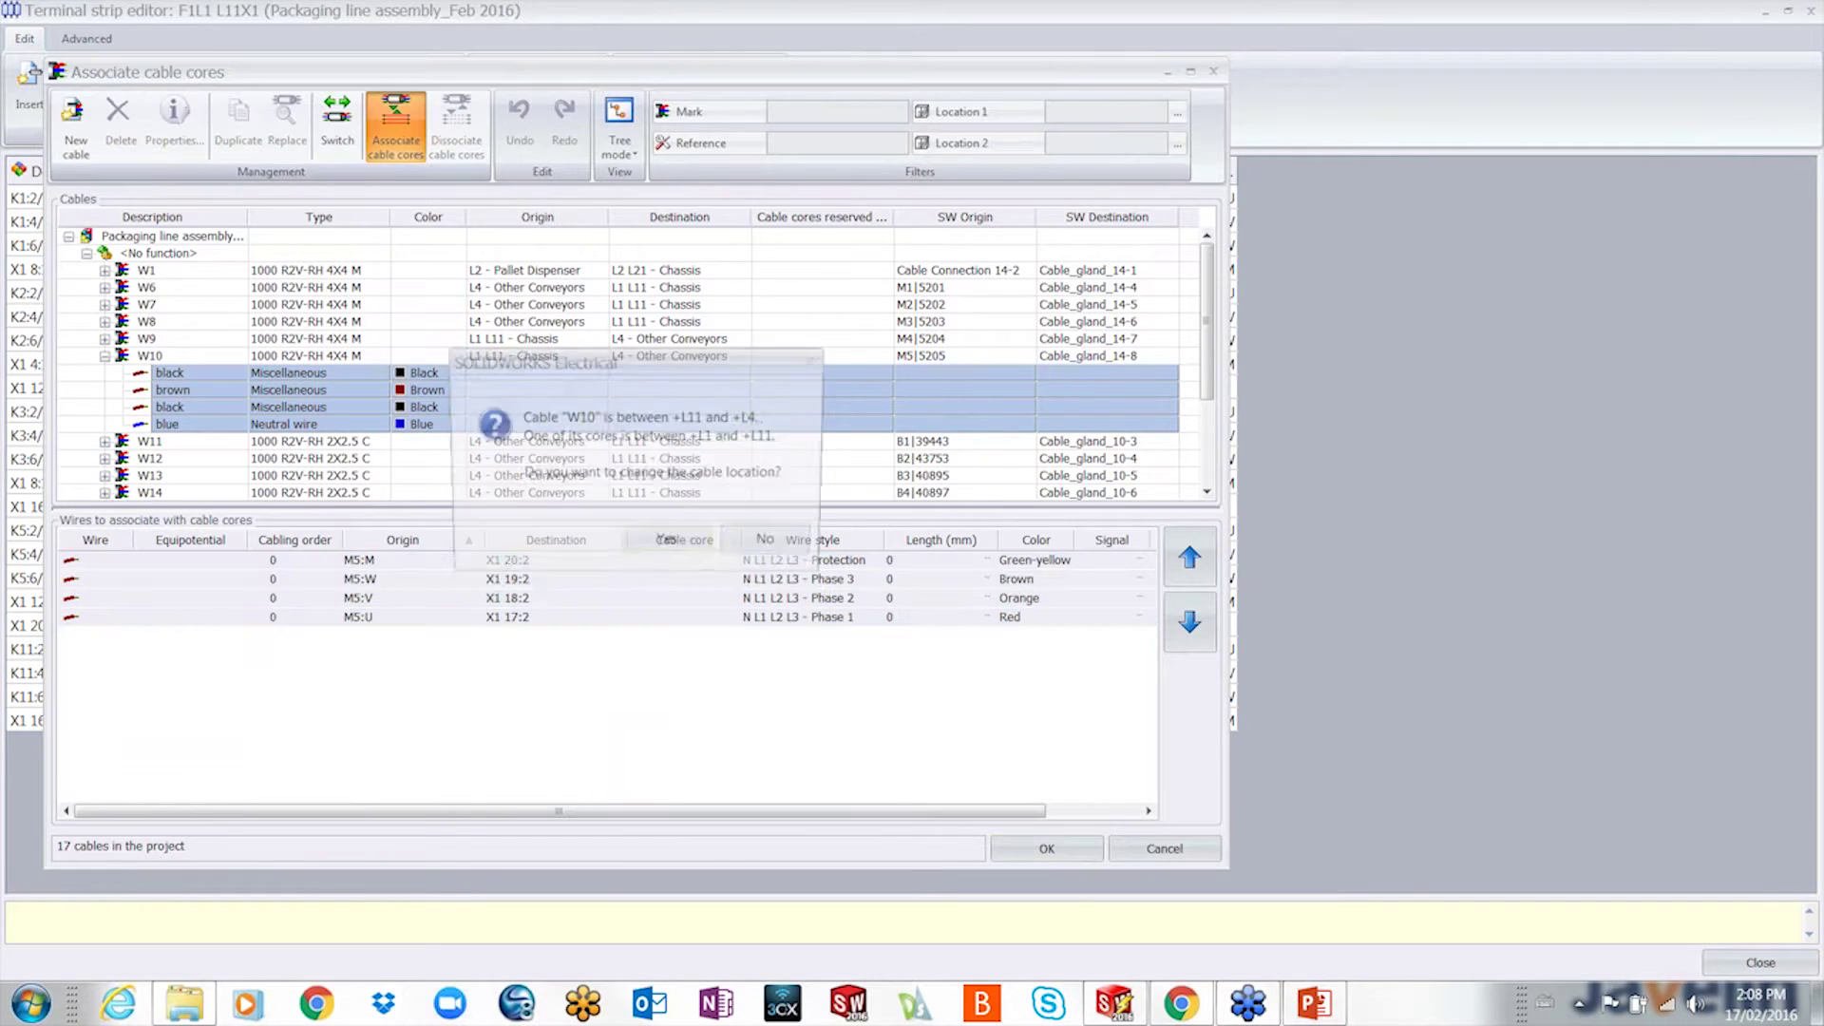
{"action": "left_click", "coordinate": [689, 543]}
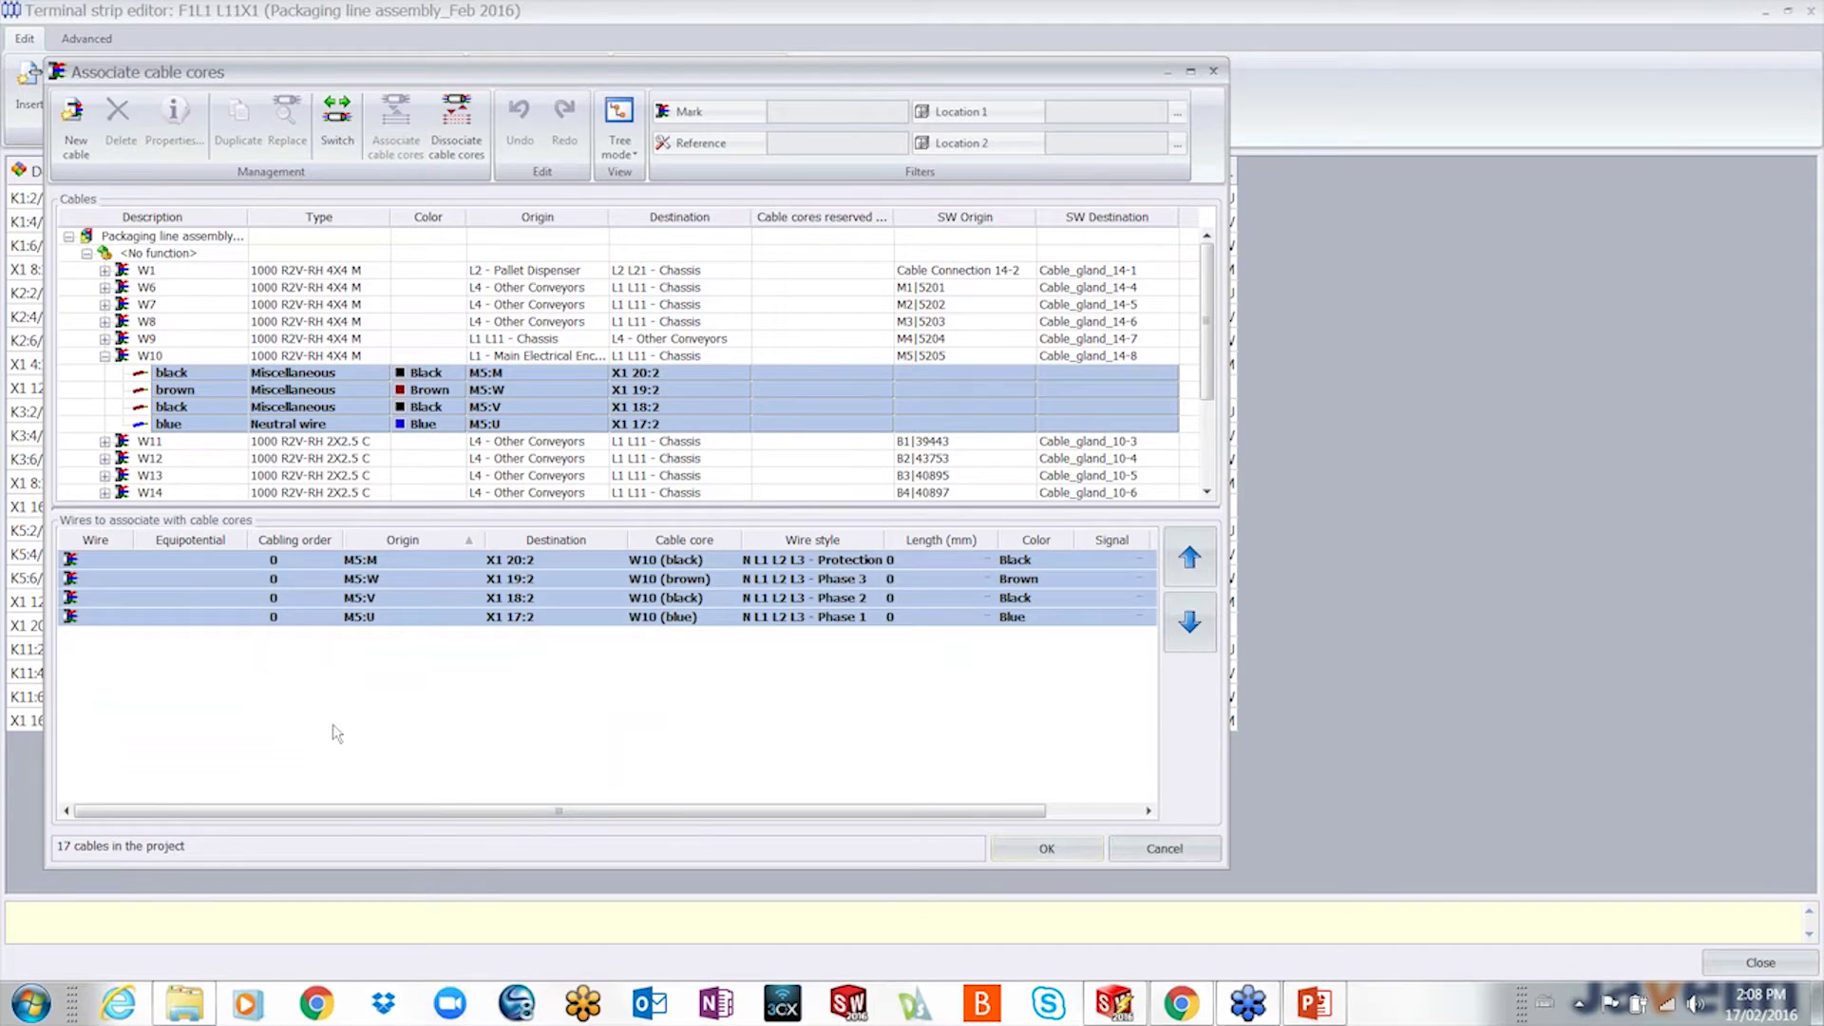
{"action": "left_click", "coordinate": [1046, 848]}
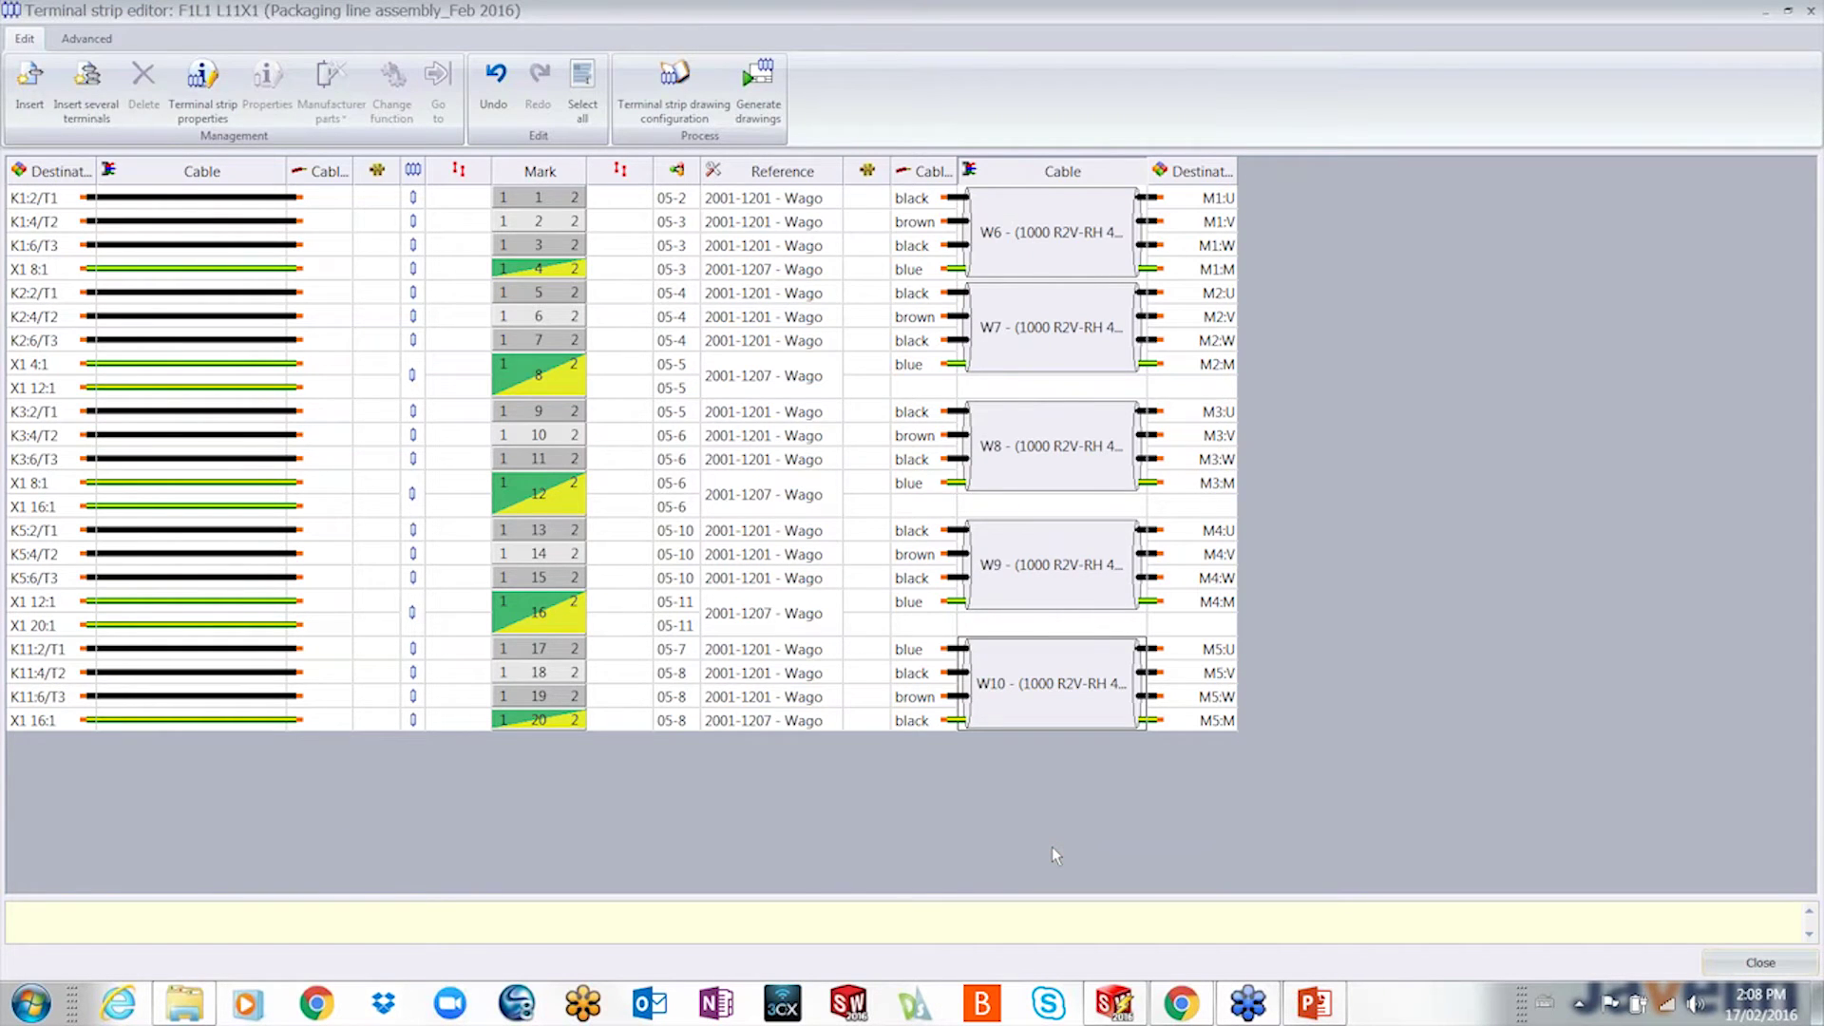
- Close the X1 terminal strip editor and zoom out on the Power - Packaging Line sheet
{"action": "double_click", "coordinate": [804, 14]}
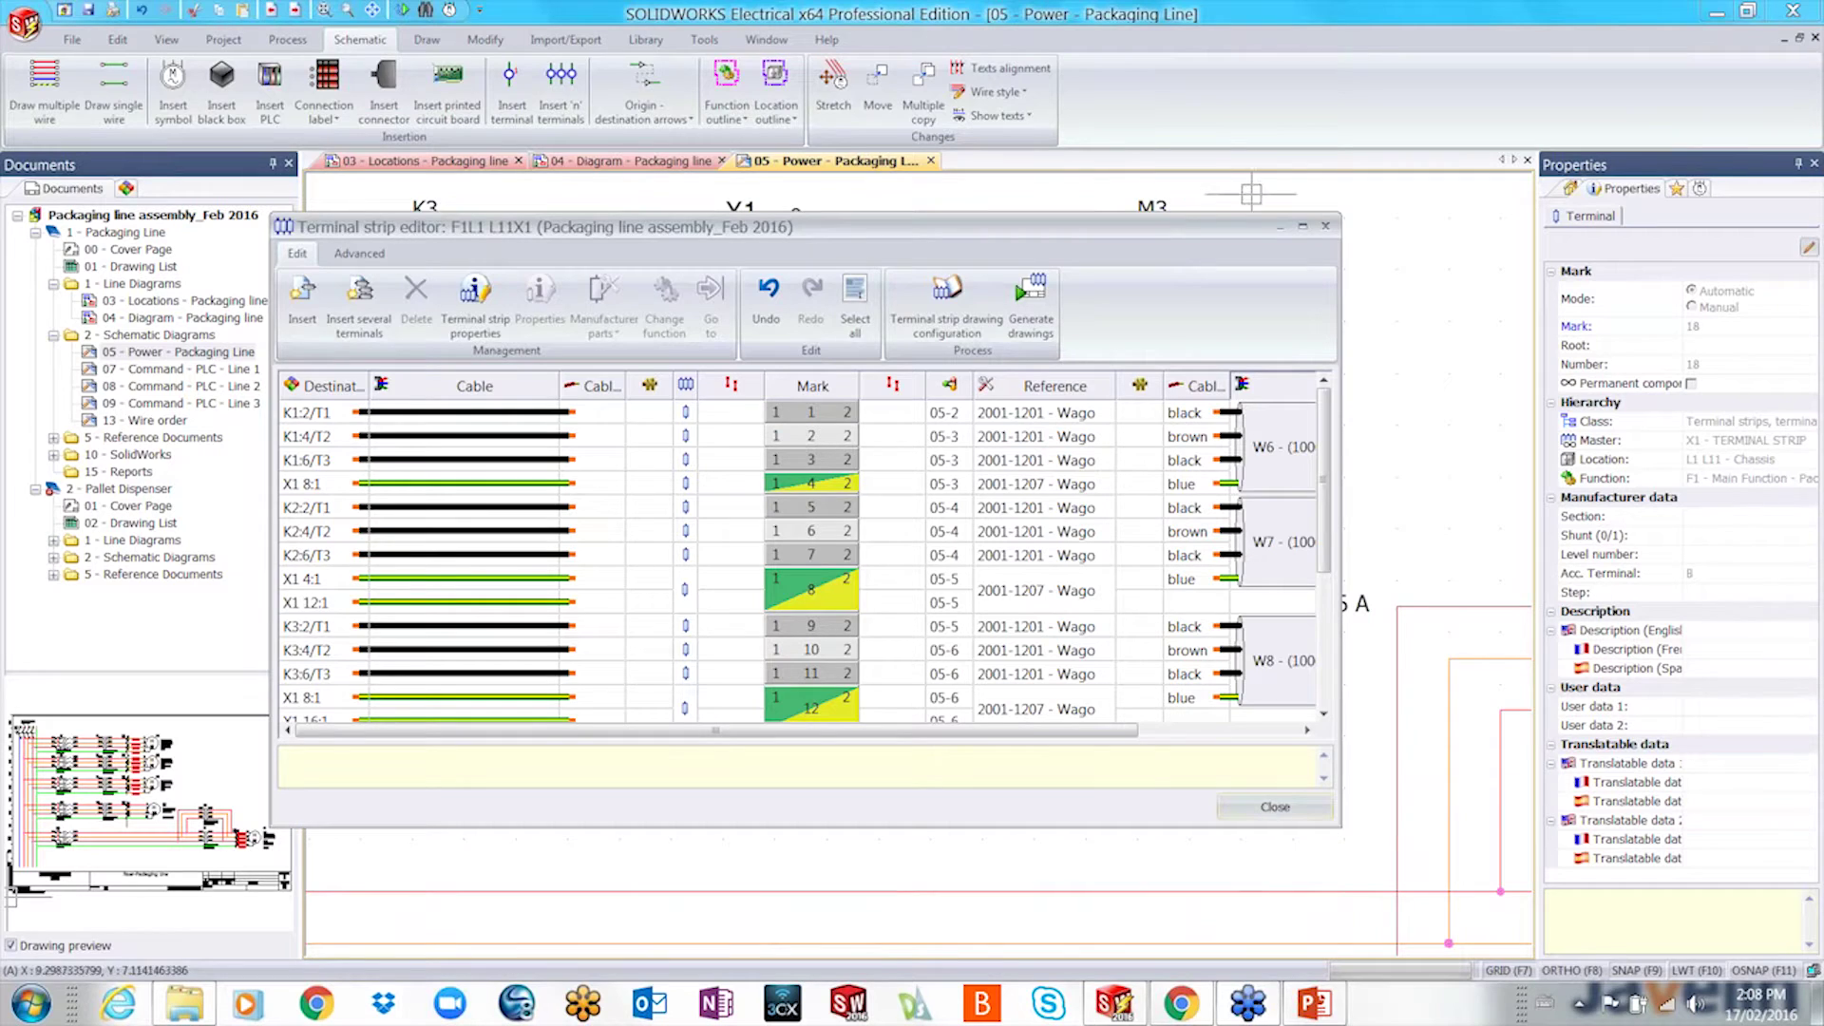
{"action": "left_click", "coordinate": [1325, 225]}
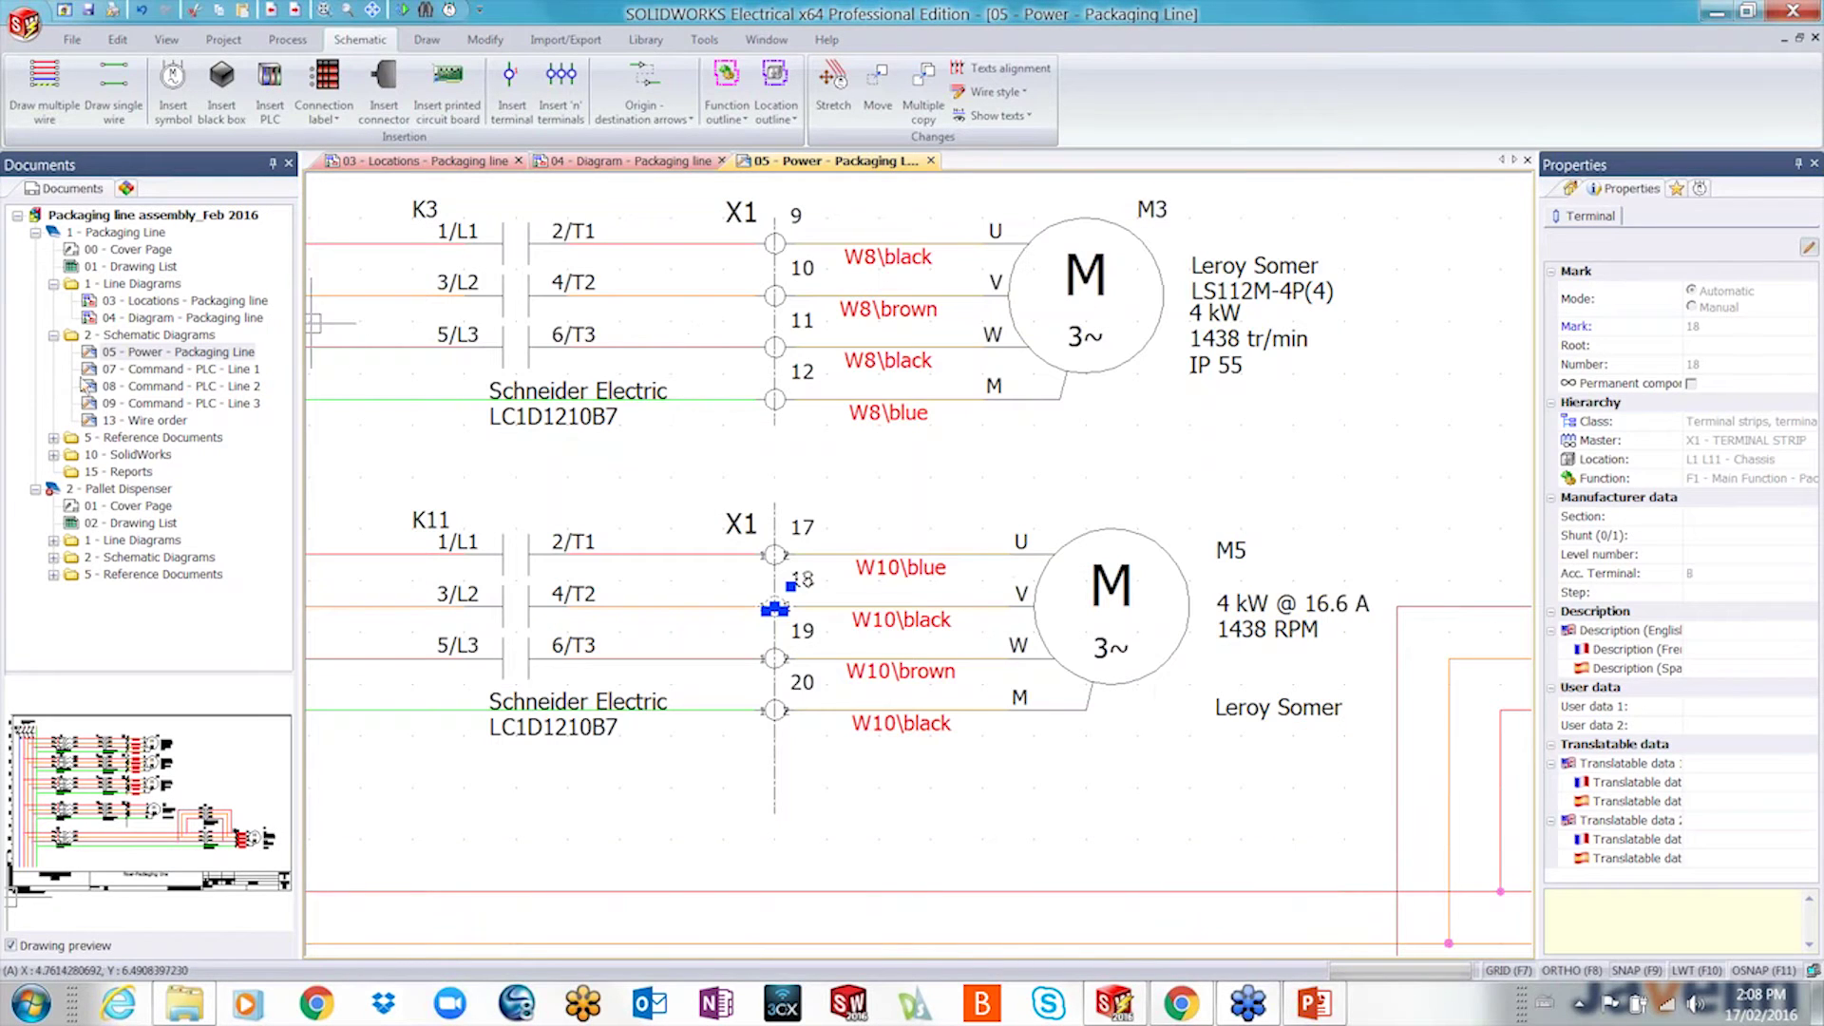
{"action": "key", "text": "Escape"}
{"action": "scroll", "coordinate": [574, 490], "scroll_direction": "down", "scroll_amount": 5}
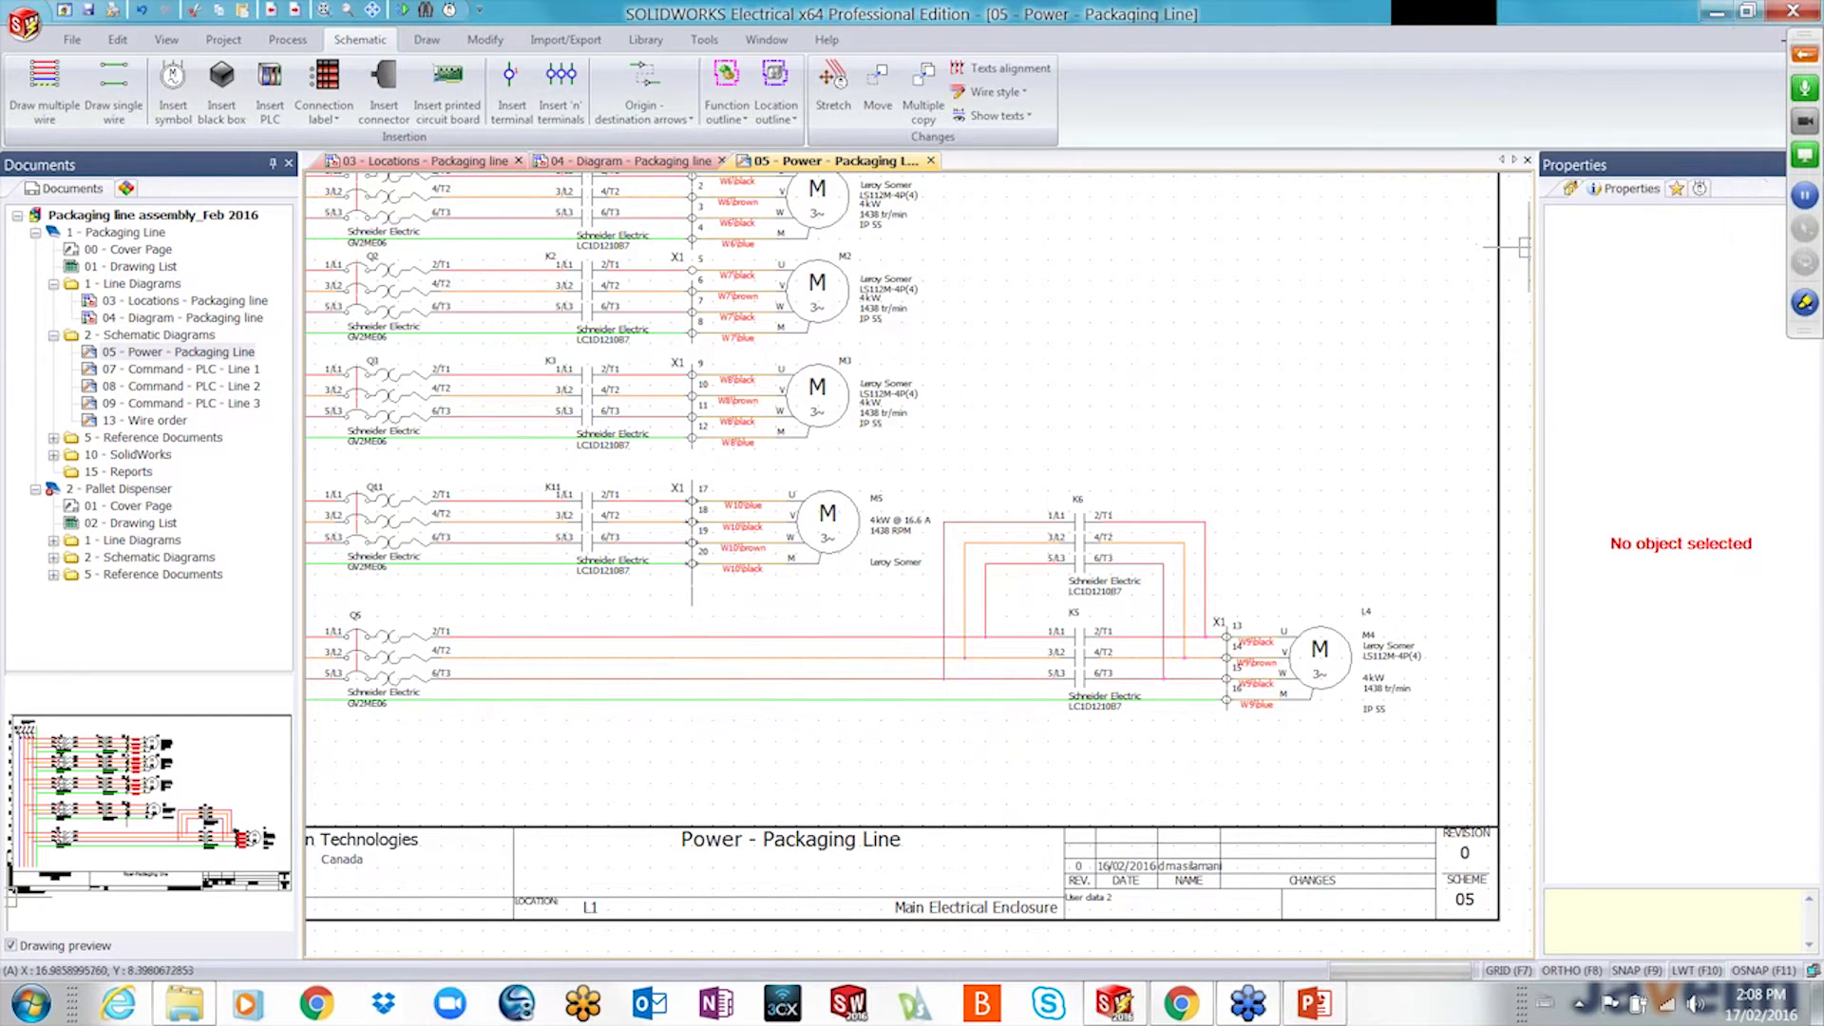
- Save the 2 - Schematic Diagrams folder as a project macro with a test description for a colleague
{"action": "left_click", "coordinate": [1683, 201]}
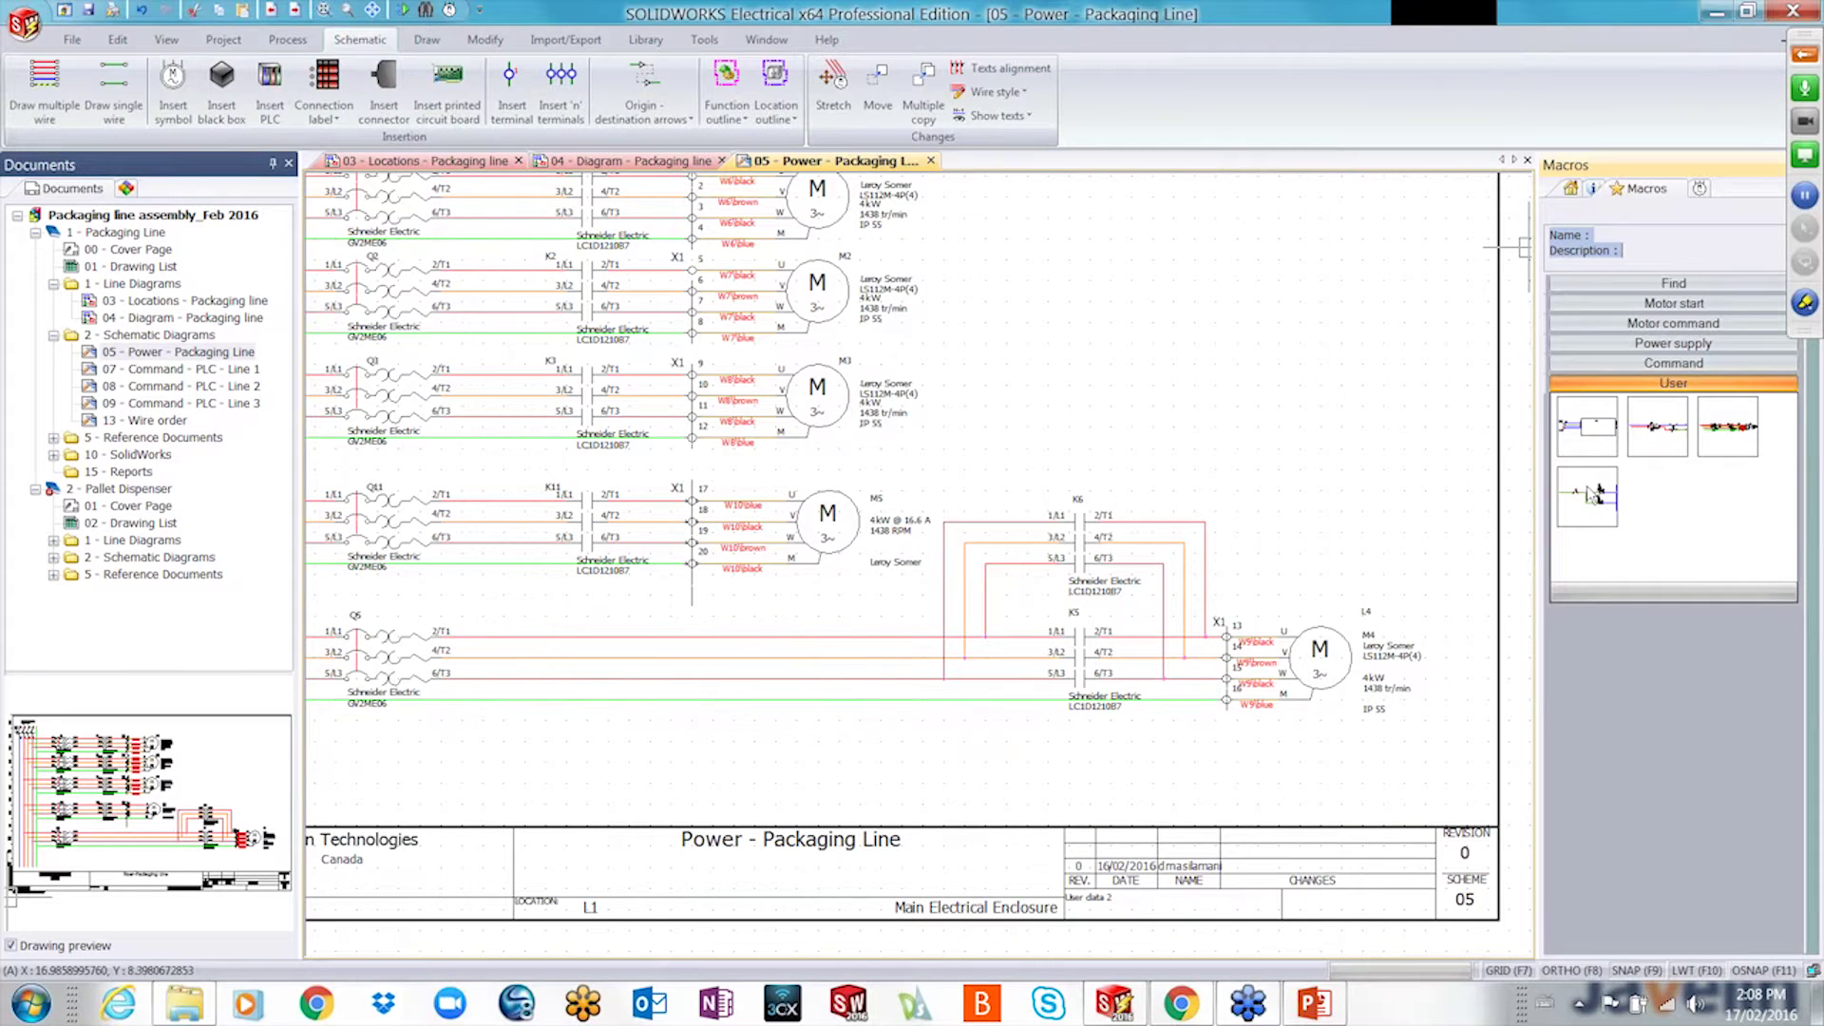
{"action": "scroll", "coordinate": [729, 842], "scroll_direction": "down", "scroll_amount": 4}
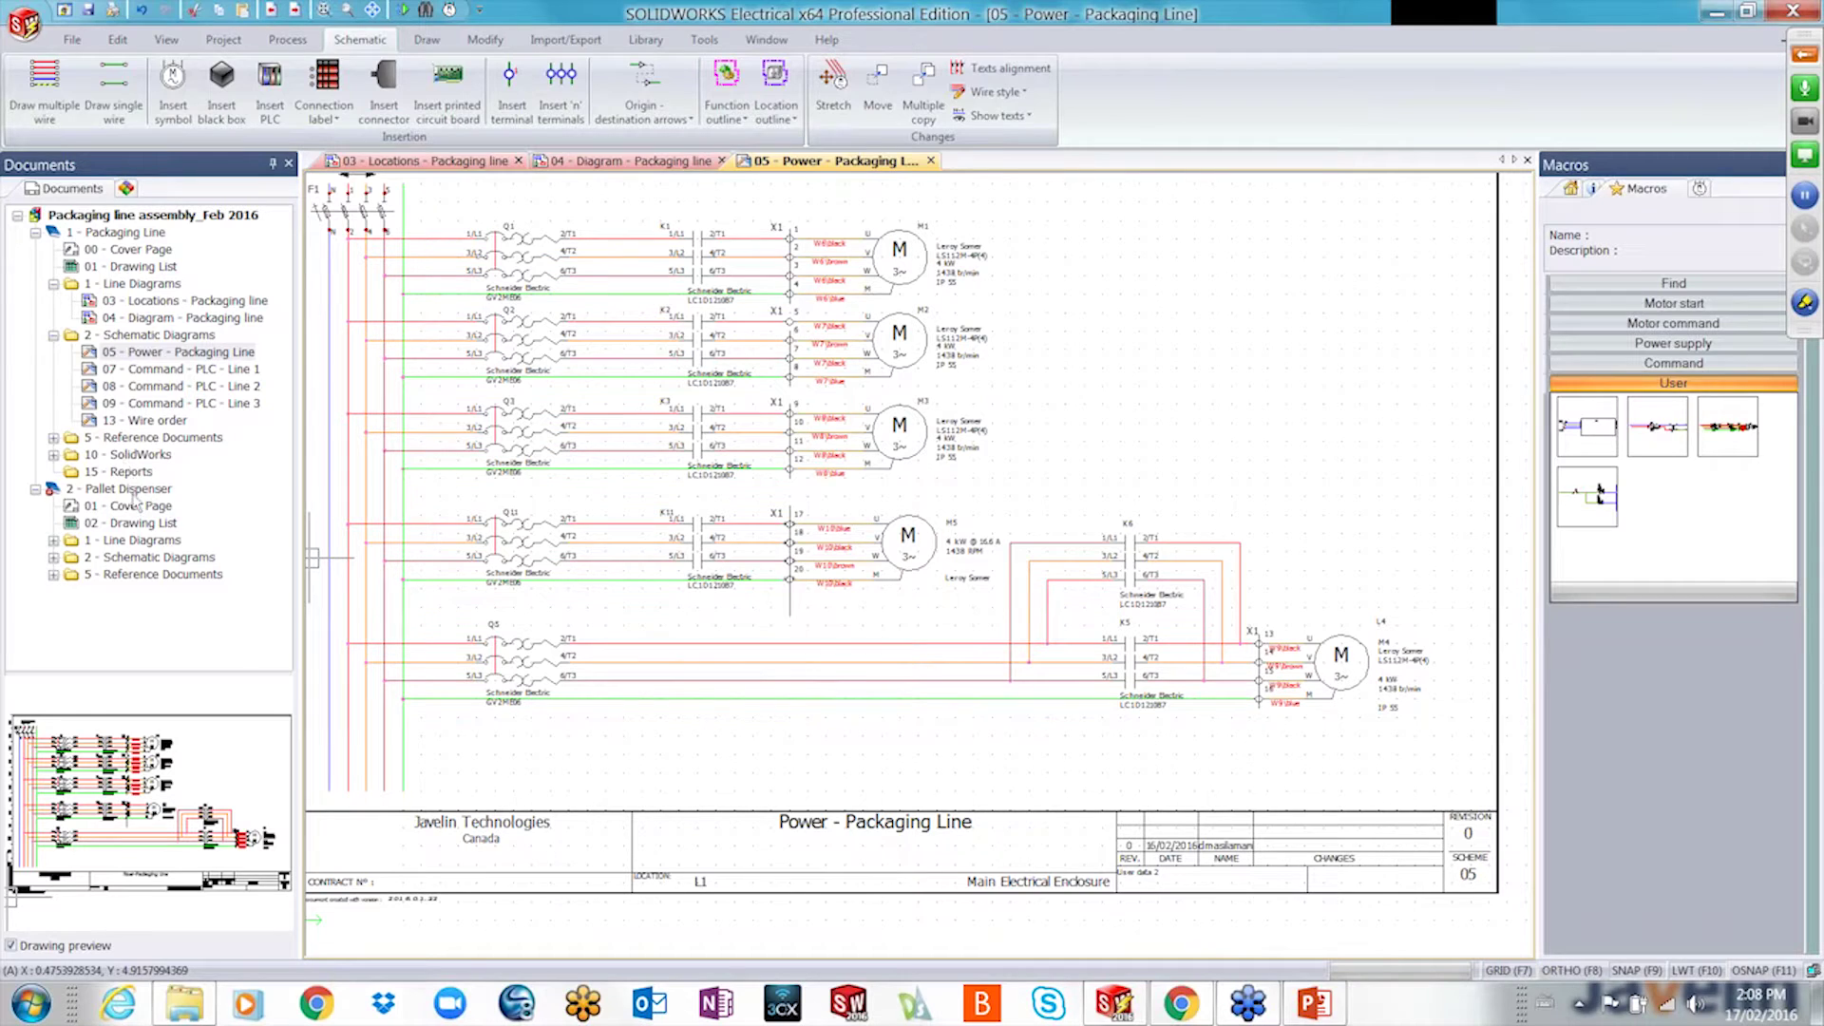
{"action": "right_click", "coordinate": [130, 336]}
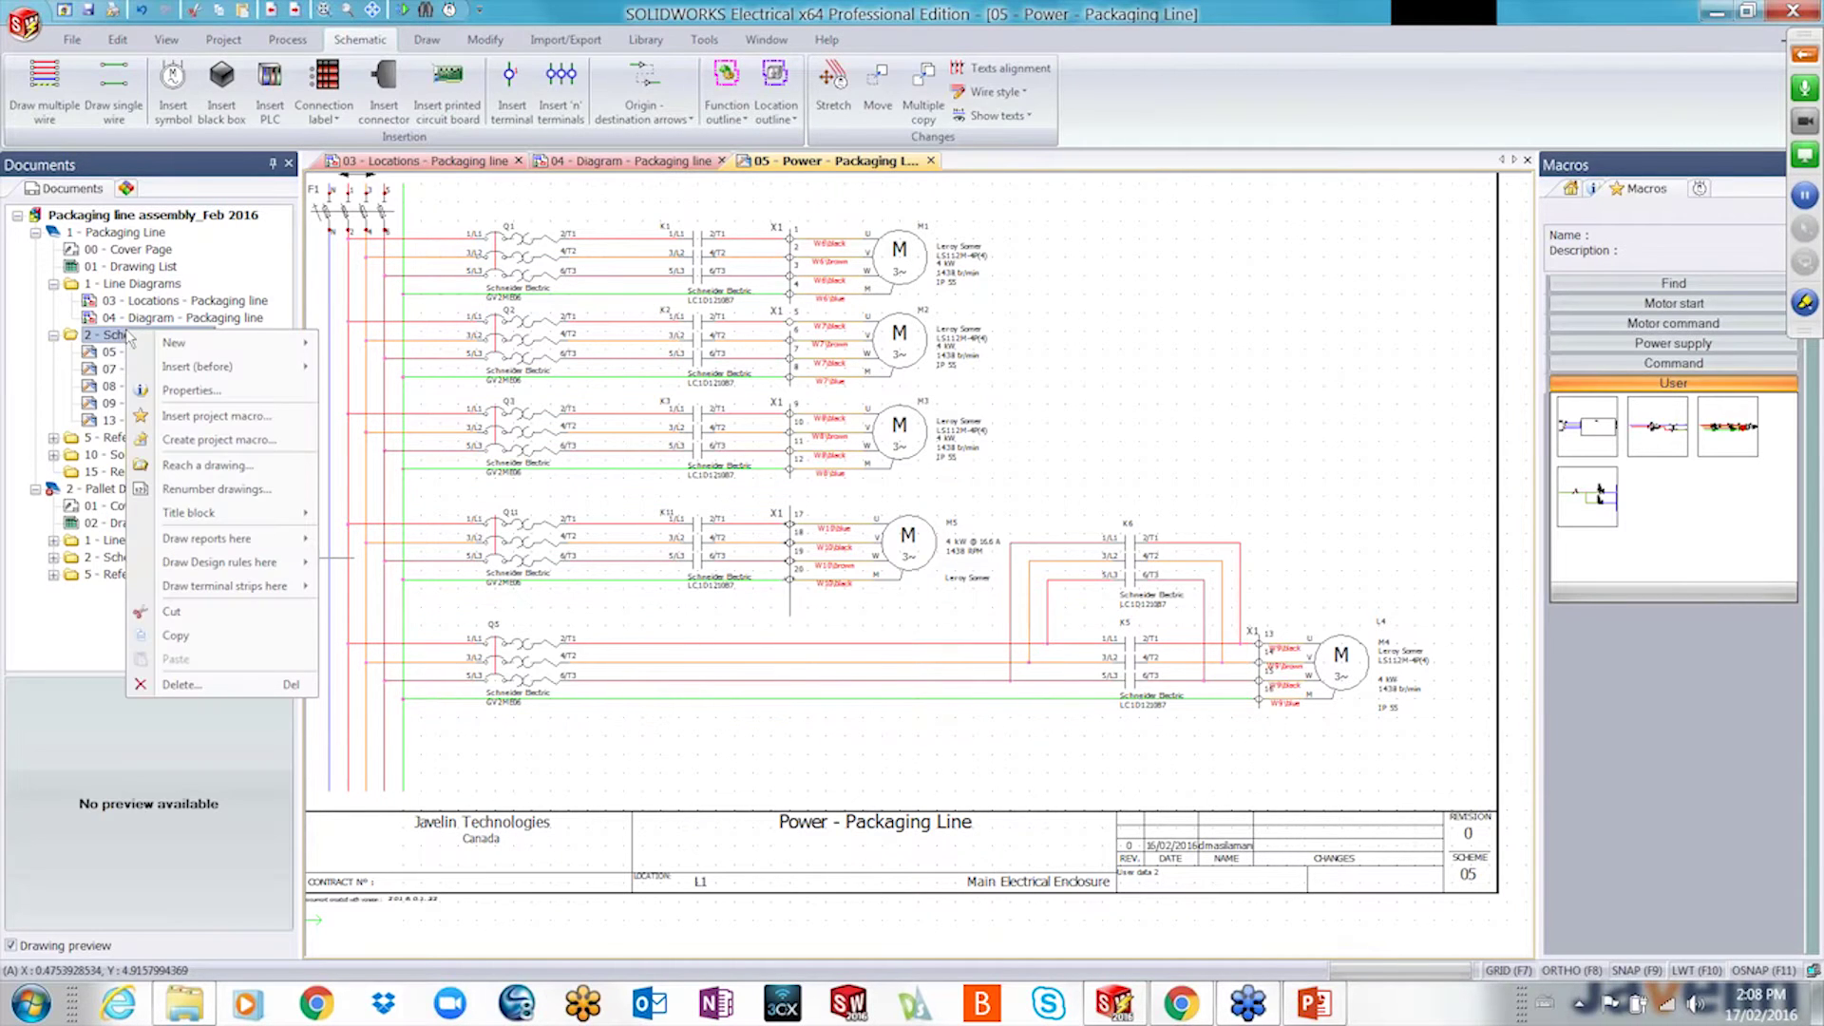
{"action": "left_click", "coordinate": [217, 440]}
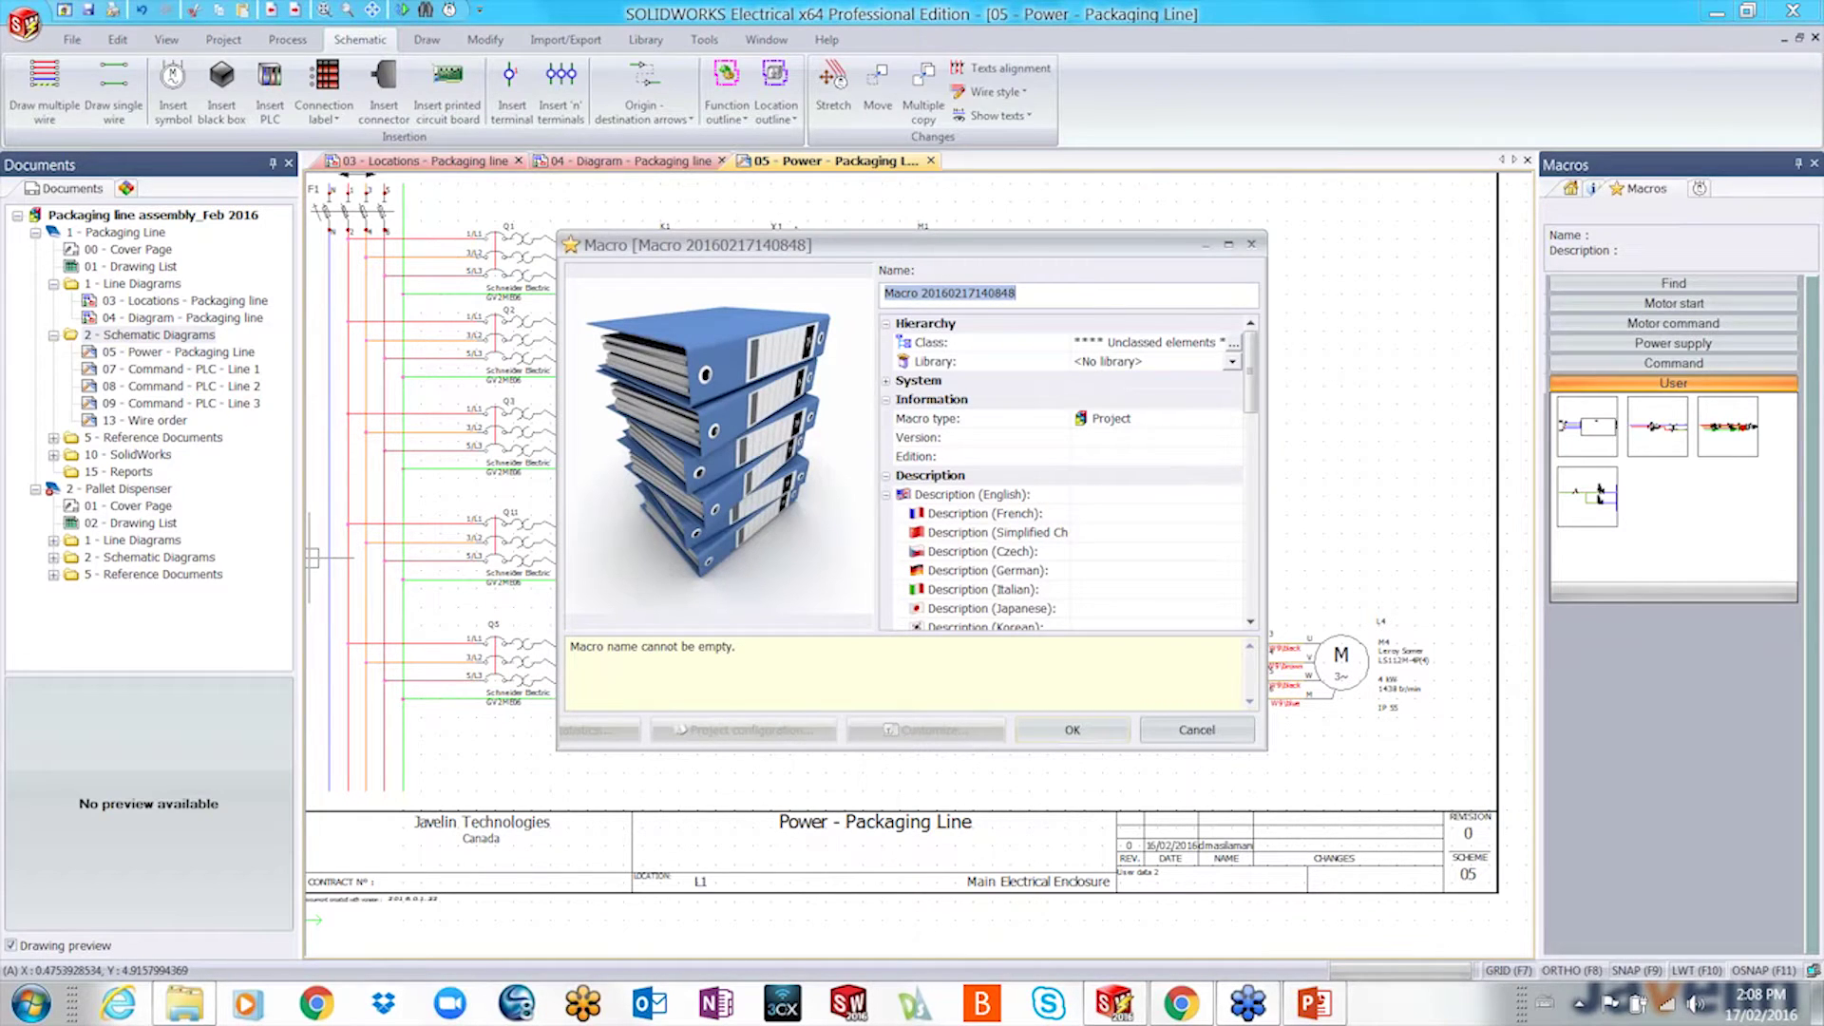
{"action": "left_click", "coordinate": [1099, 493]}
{"action": "type", "text": "Test macro"}
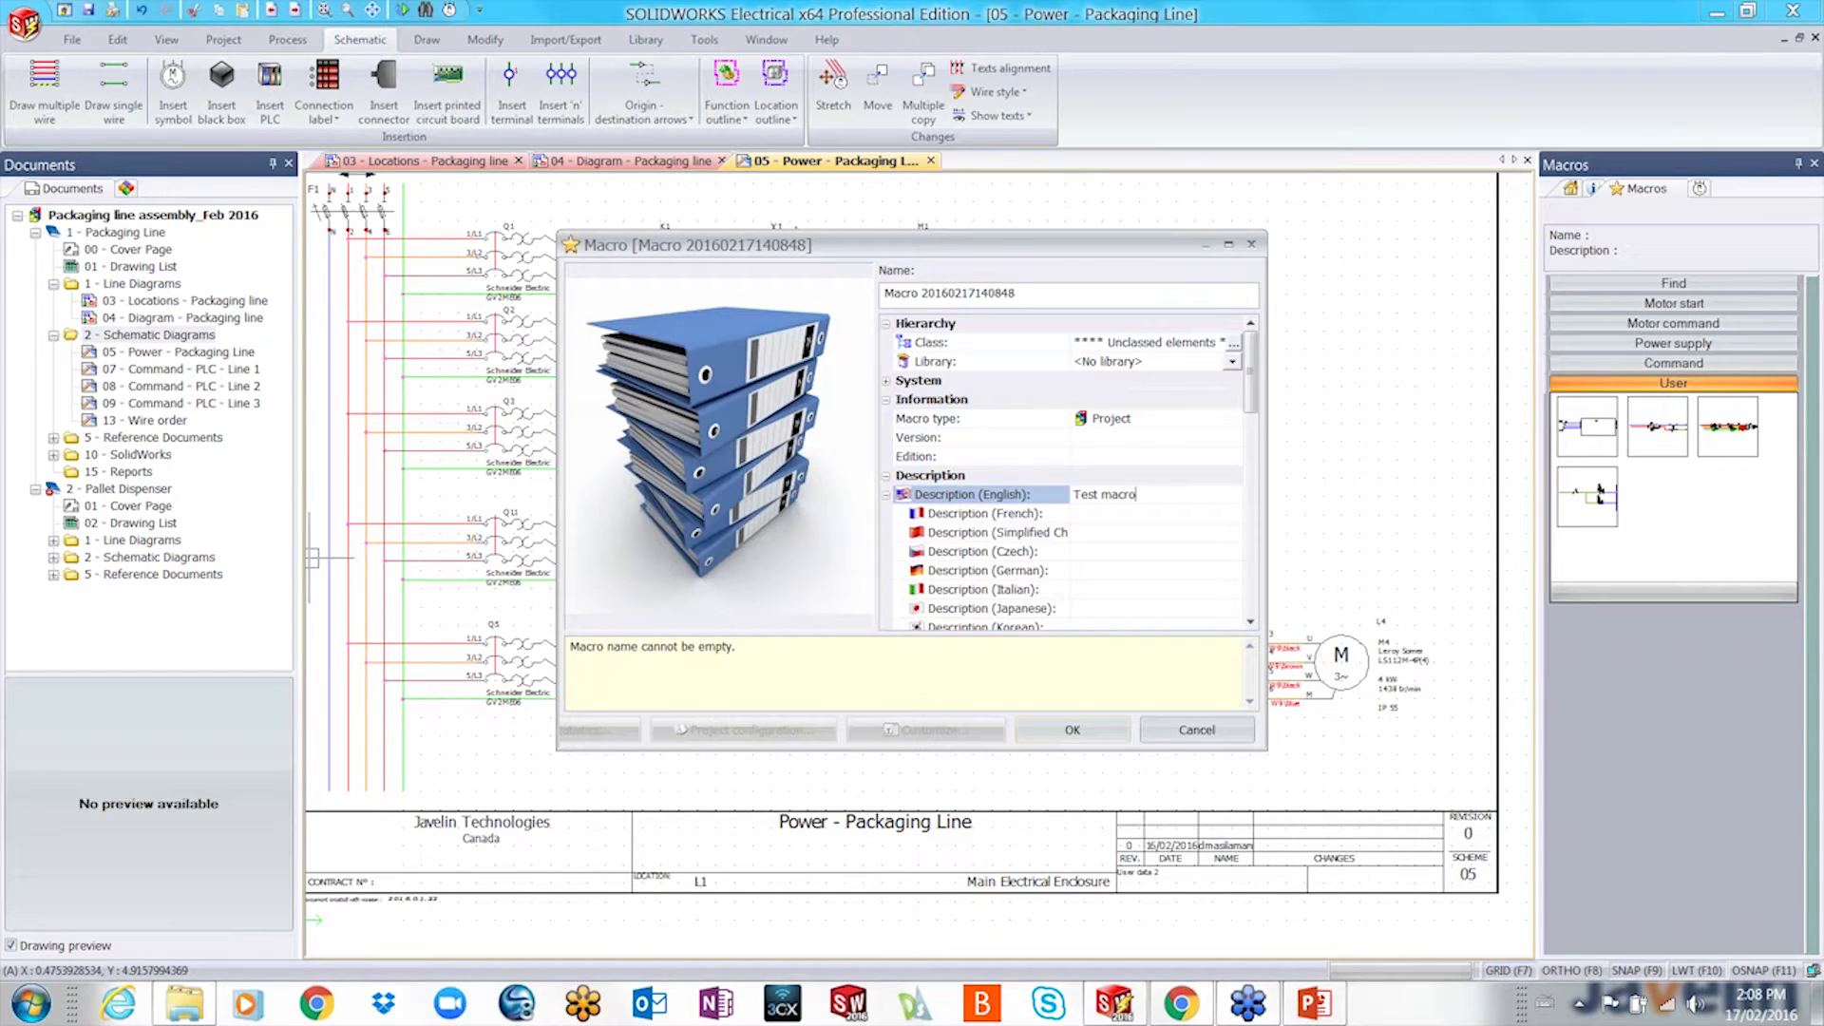
{"action": "type", "text": " for John"}
{"action": "left_click", "coordinate": [1072, 730]}
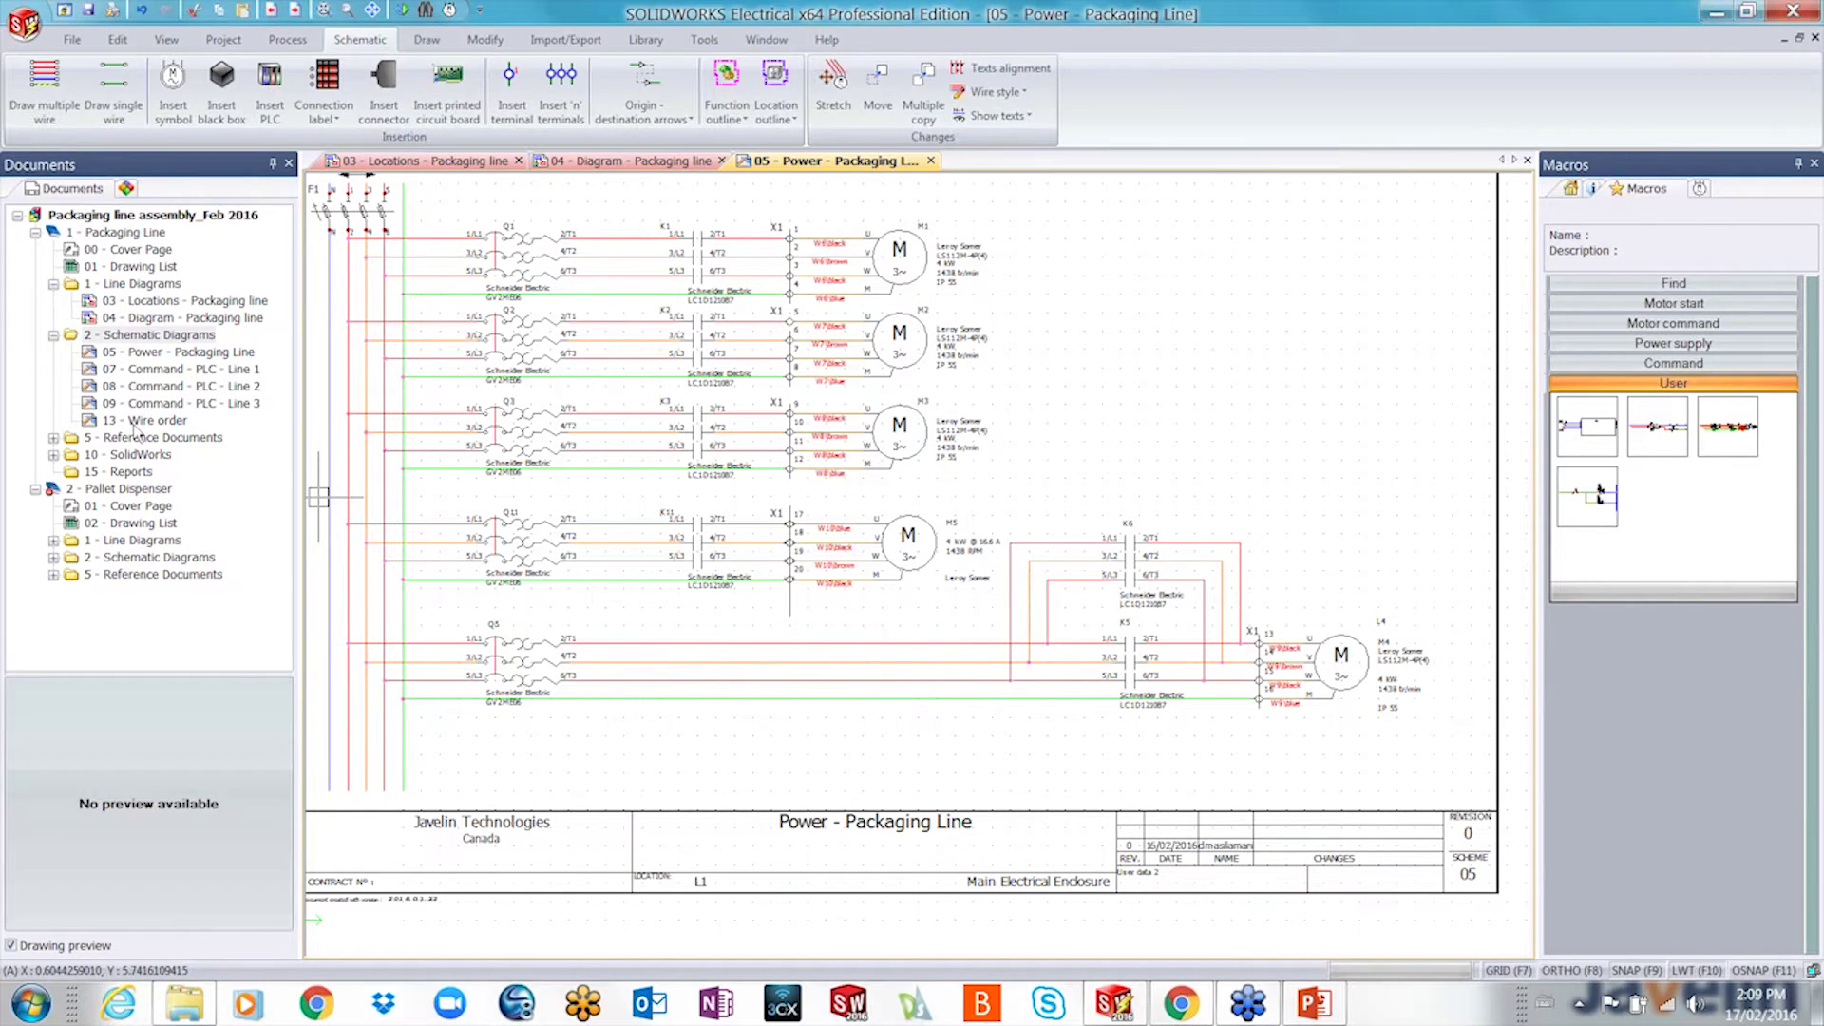
- Paste the second user macro's breaker-and-transformer circuit at row 12 of the Power sheet
{"action": "scroll", "coordinate": [608, 584], "scroll_direction": "down", "scroll_amount": 3}
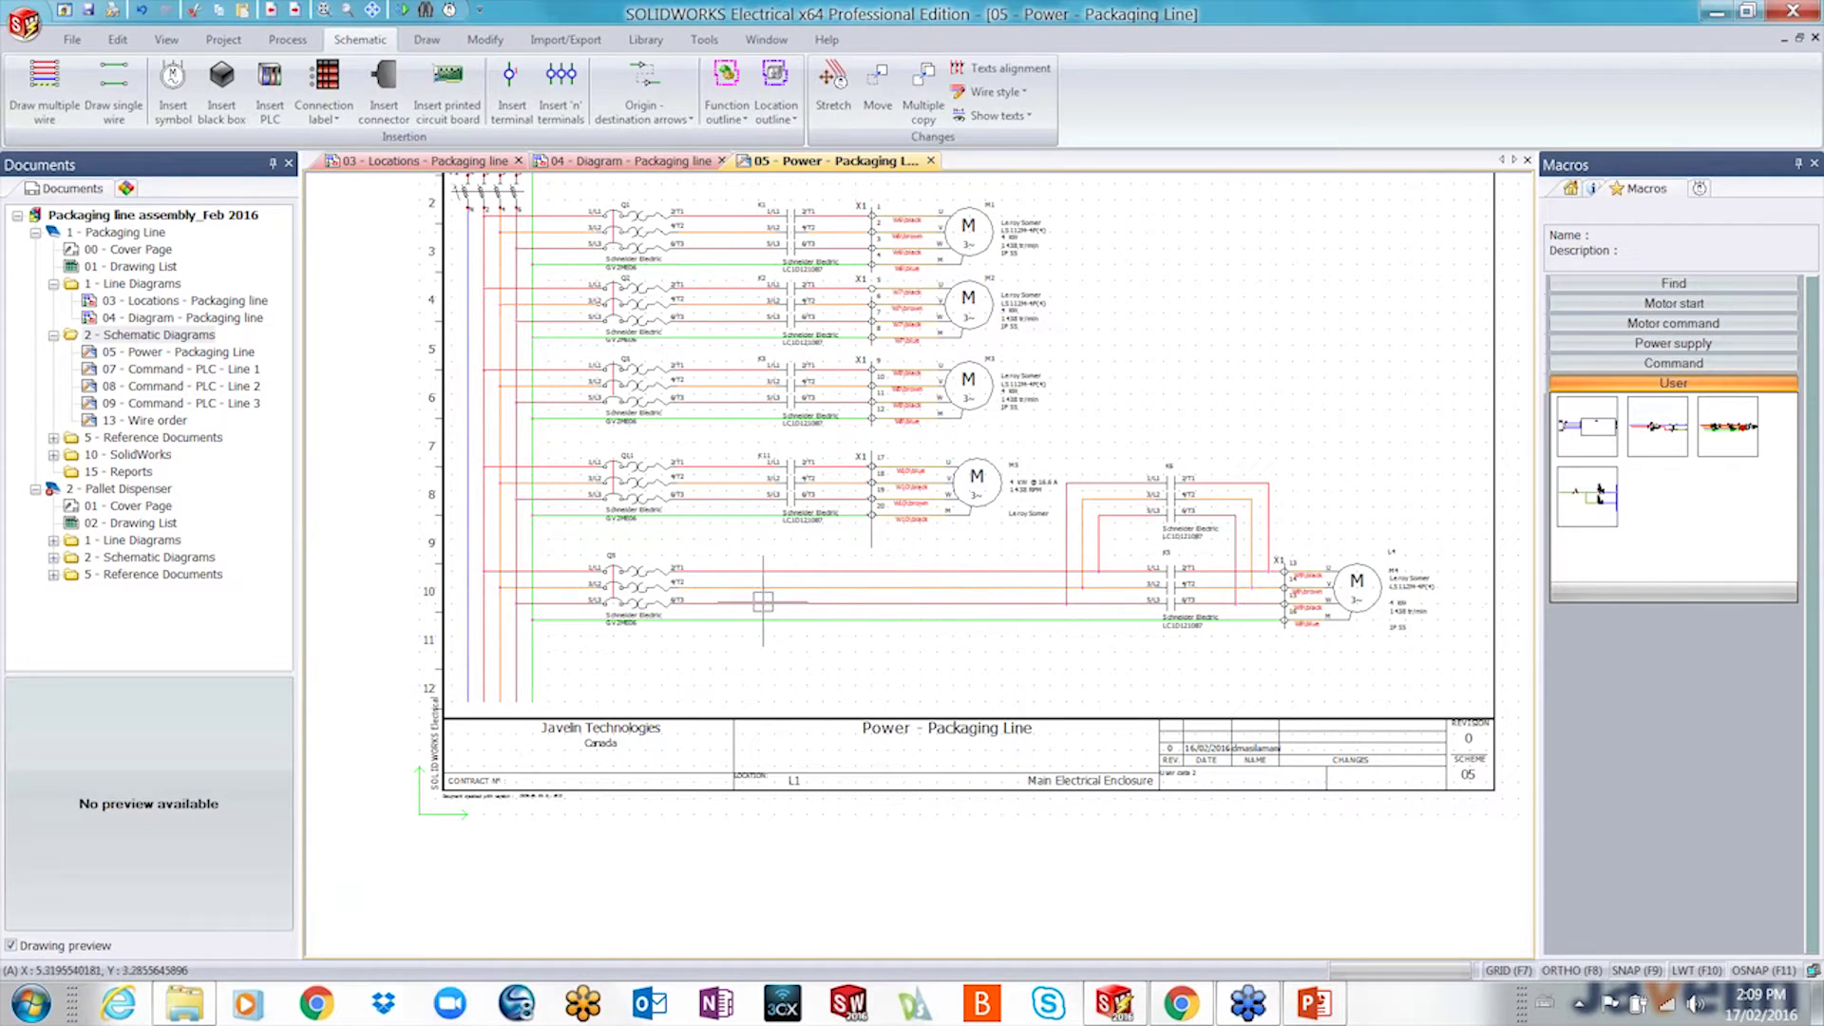
{"action": "double_click", "coordinate": [1667, 445]}
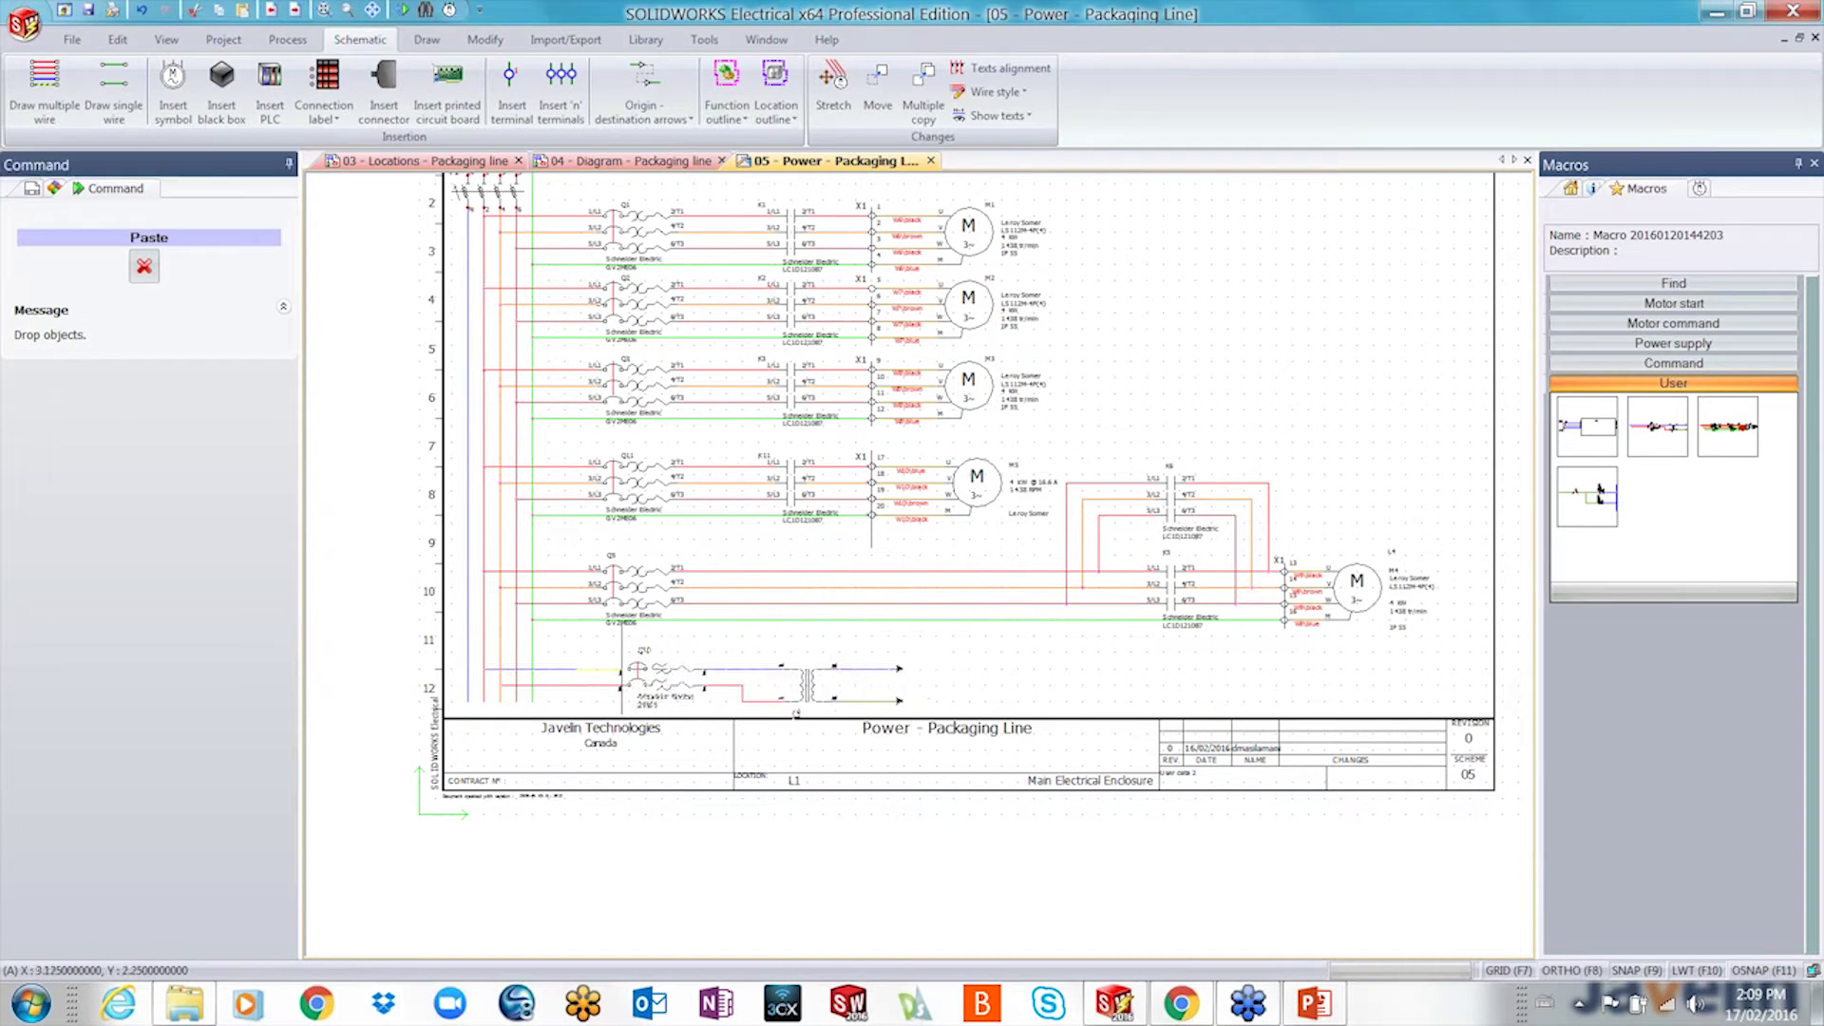
{"action": "left_click", "coordinate": [604, 671]}
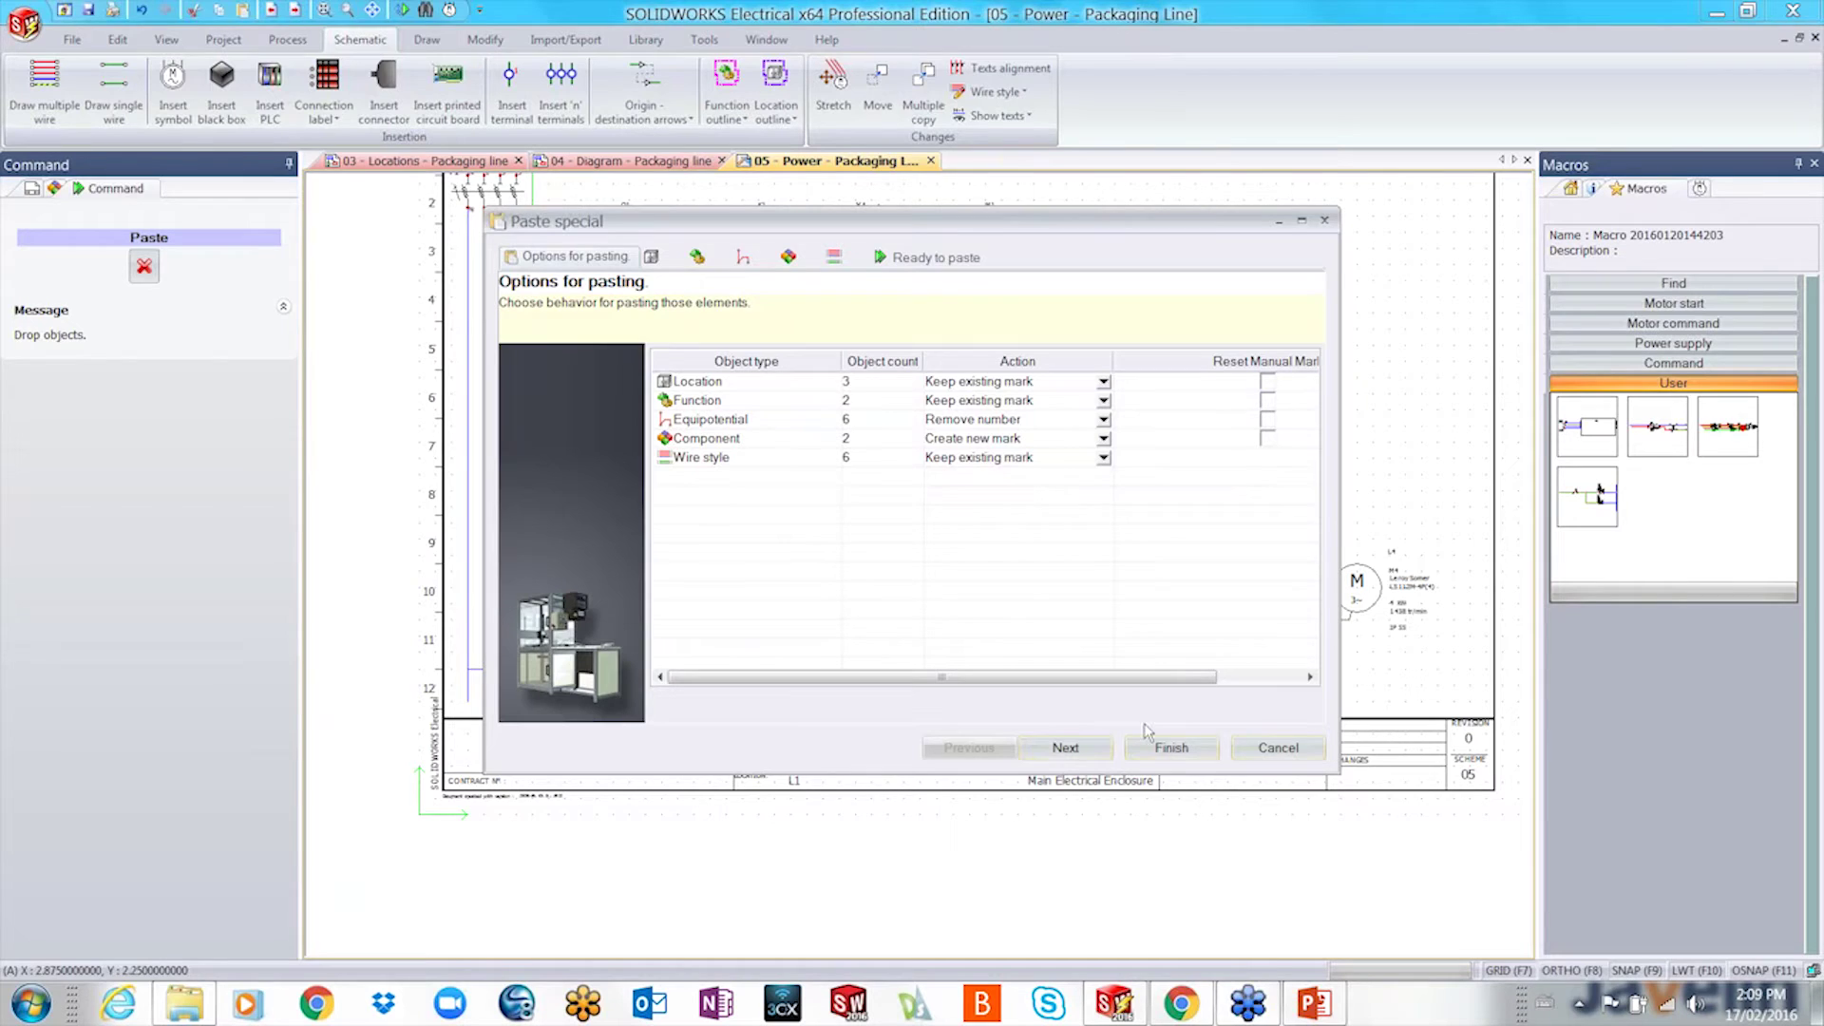
{"action": "left_click", "coordinate": [1171, 749]}
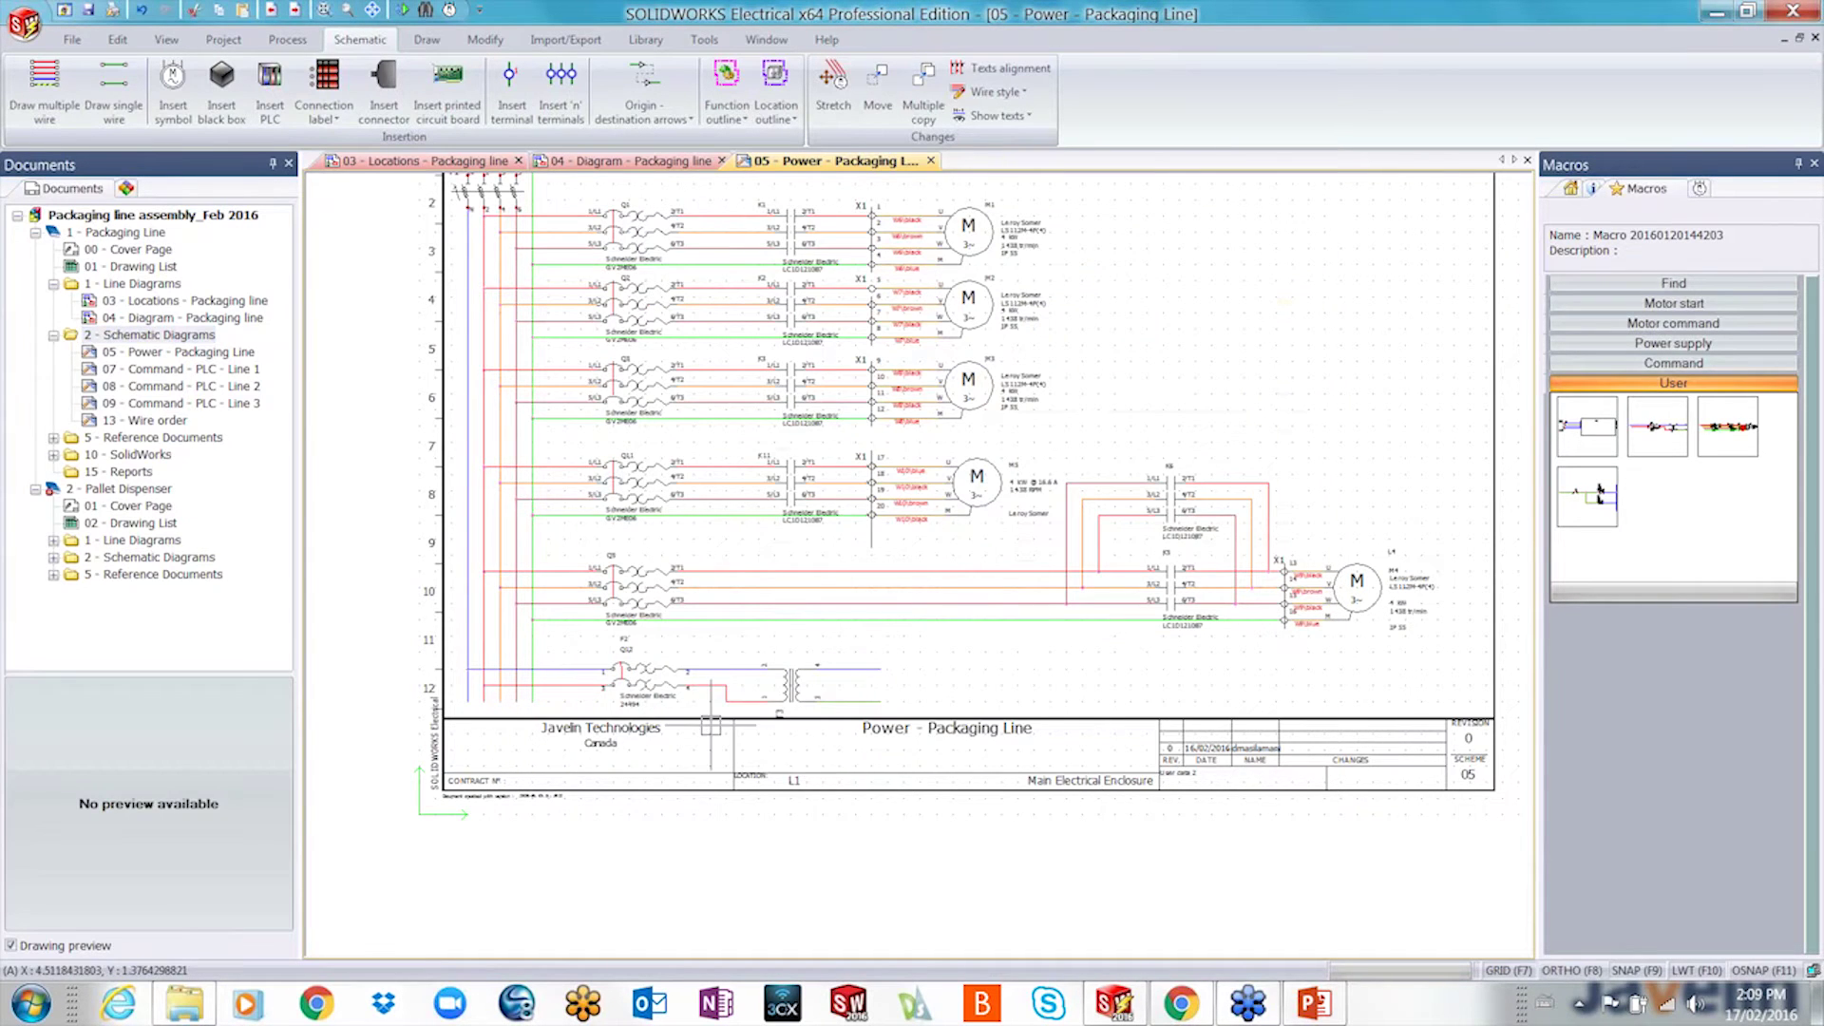
{"action": "scroll", "coordinate": [710, 724], "scroll_direction": "up", "scroll_amount": 3}
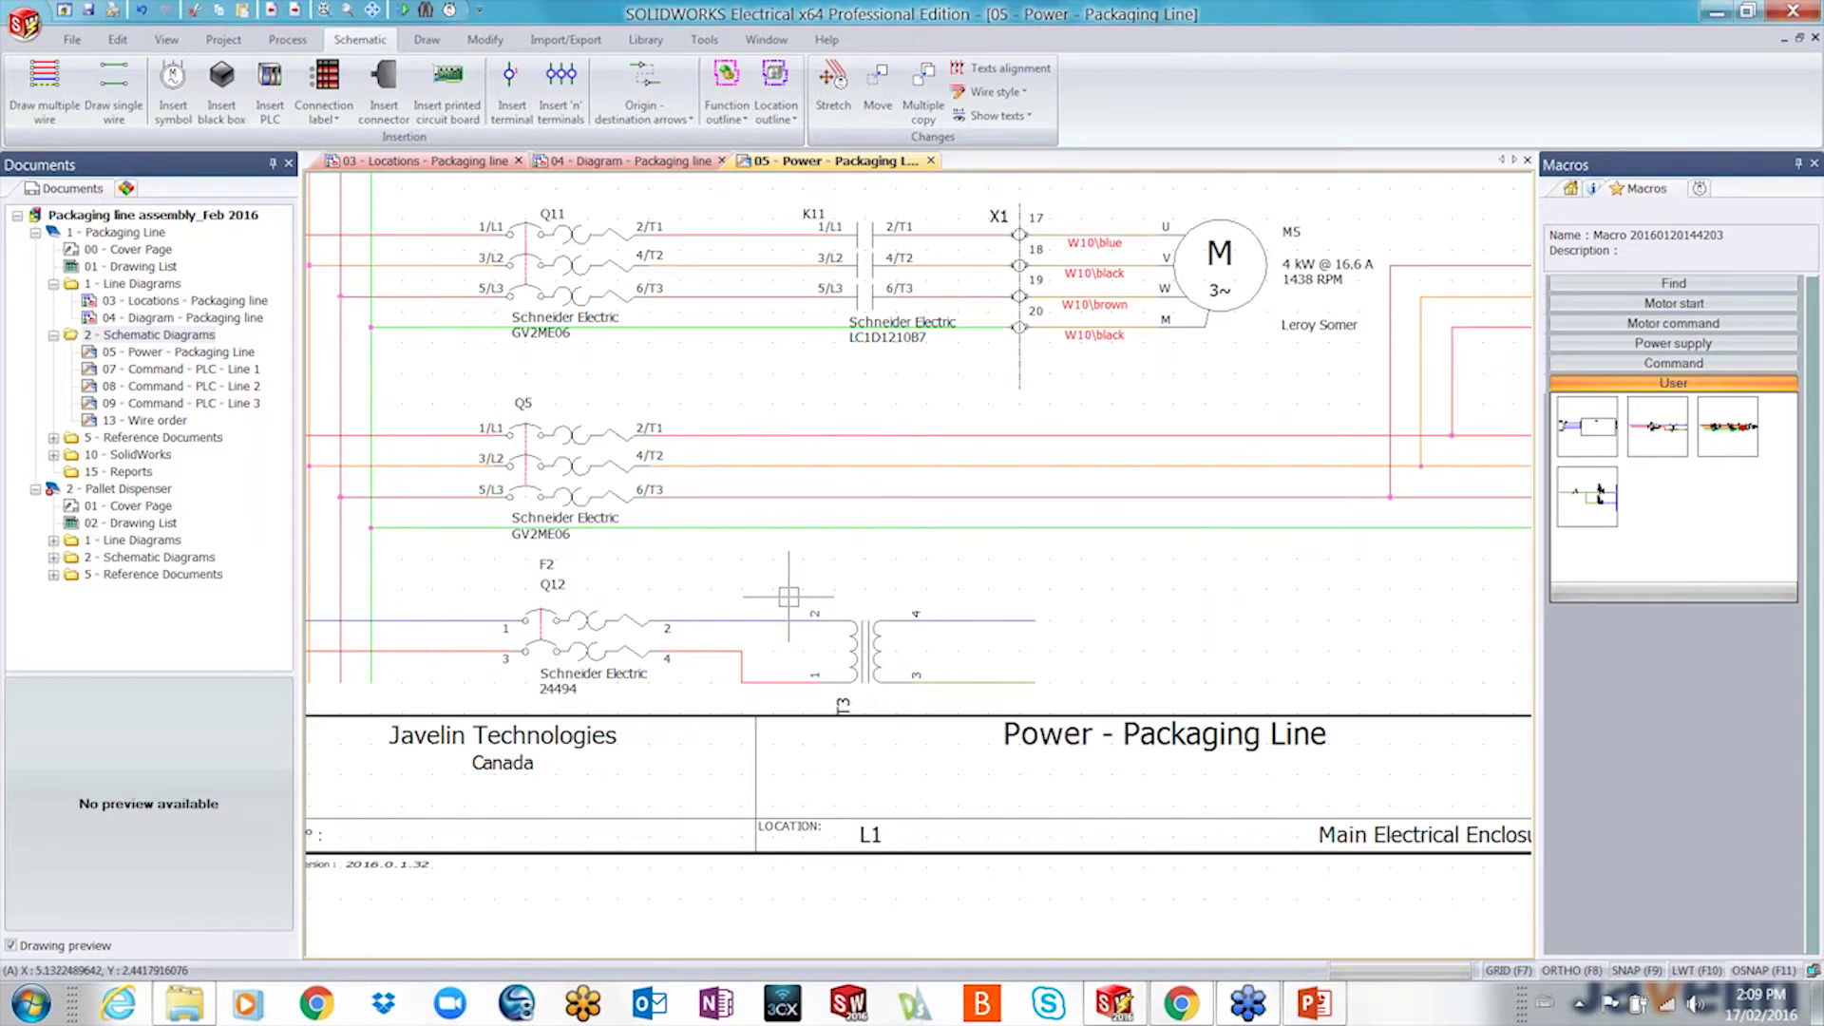
- Link the pasted breaker symbol to the existing component Q6
{"action": "left_click", "coordinate": [565, 623]}
{"action": "right_click", "coordinate": [565, 617]}
{"action": "left_click", "coordinate": [638, 235]}
{"action": "left_click", "coordinate": [1443, 131]}
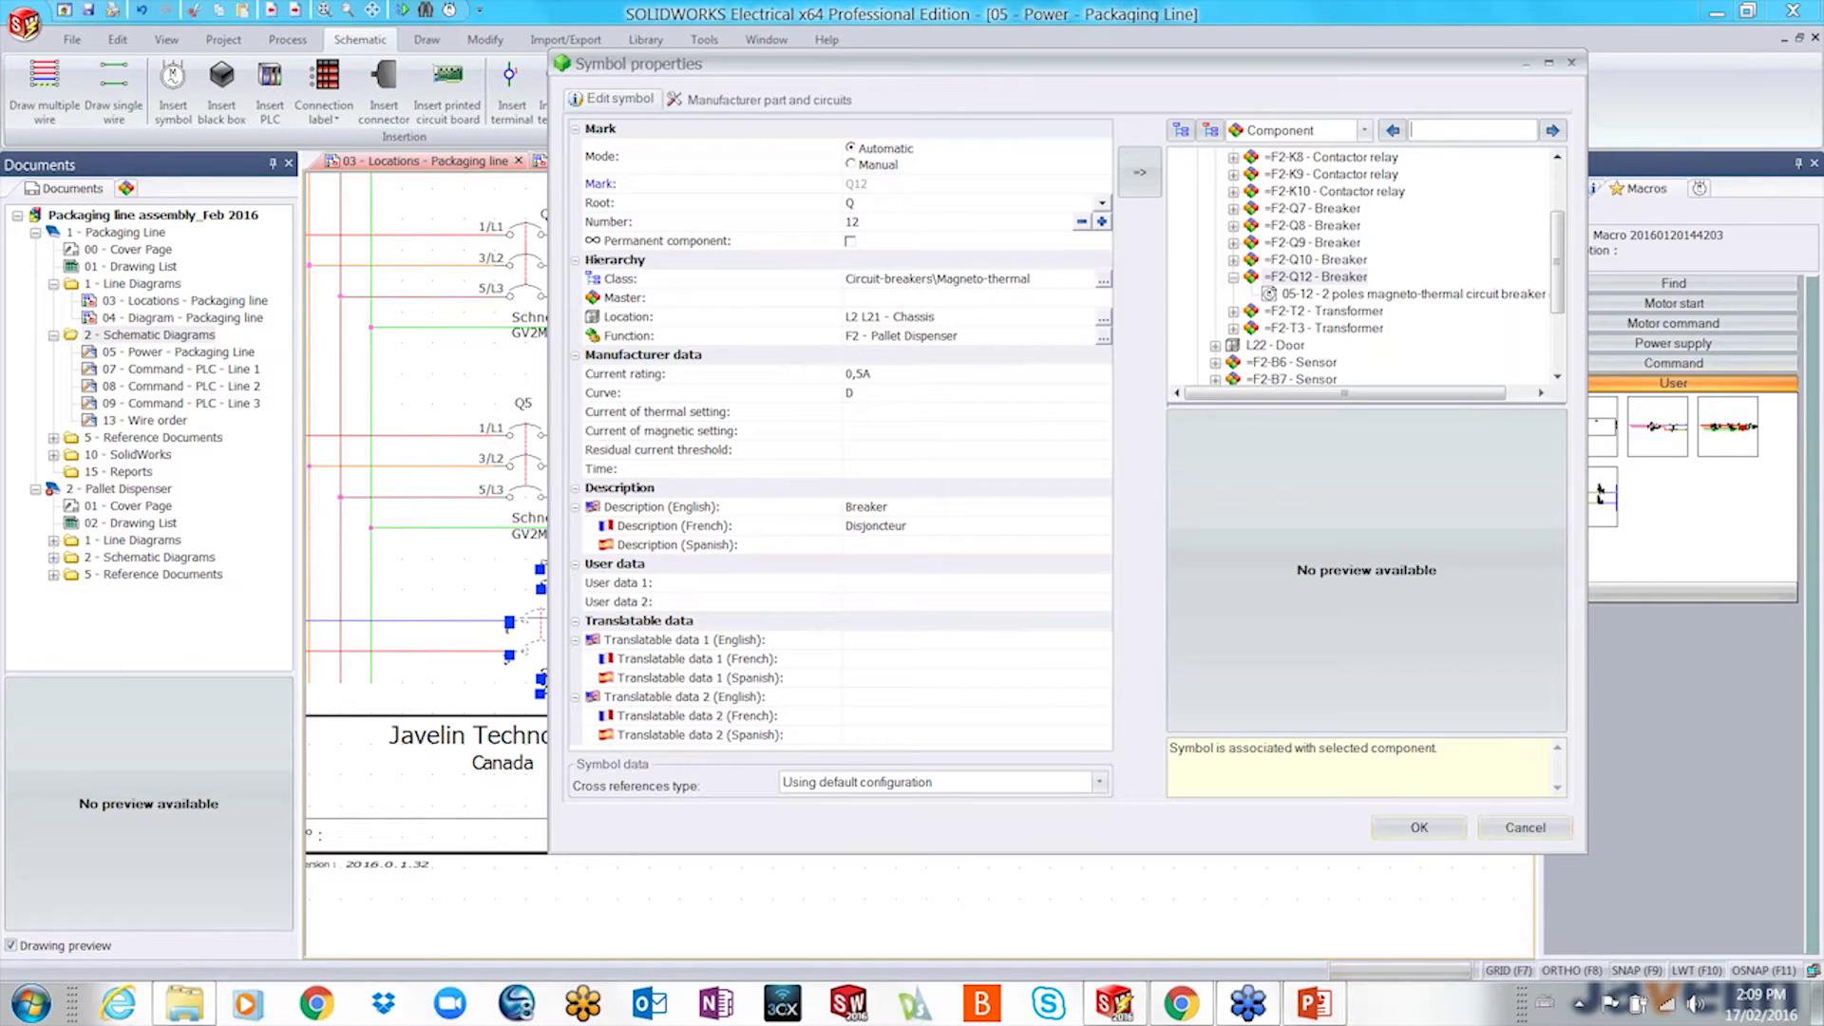
{"action": "type", "text": "q6"}
{"action": "left_click", "coordinate": [1553, 136]}
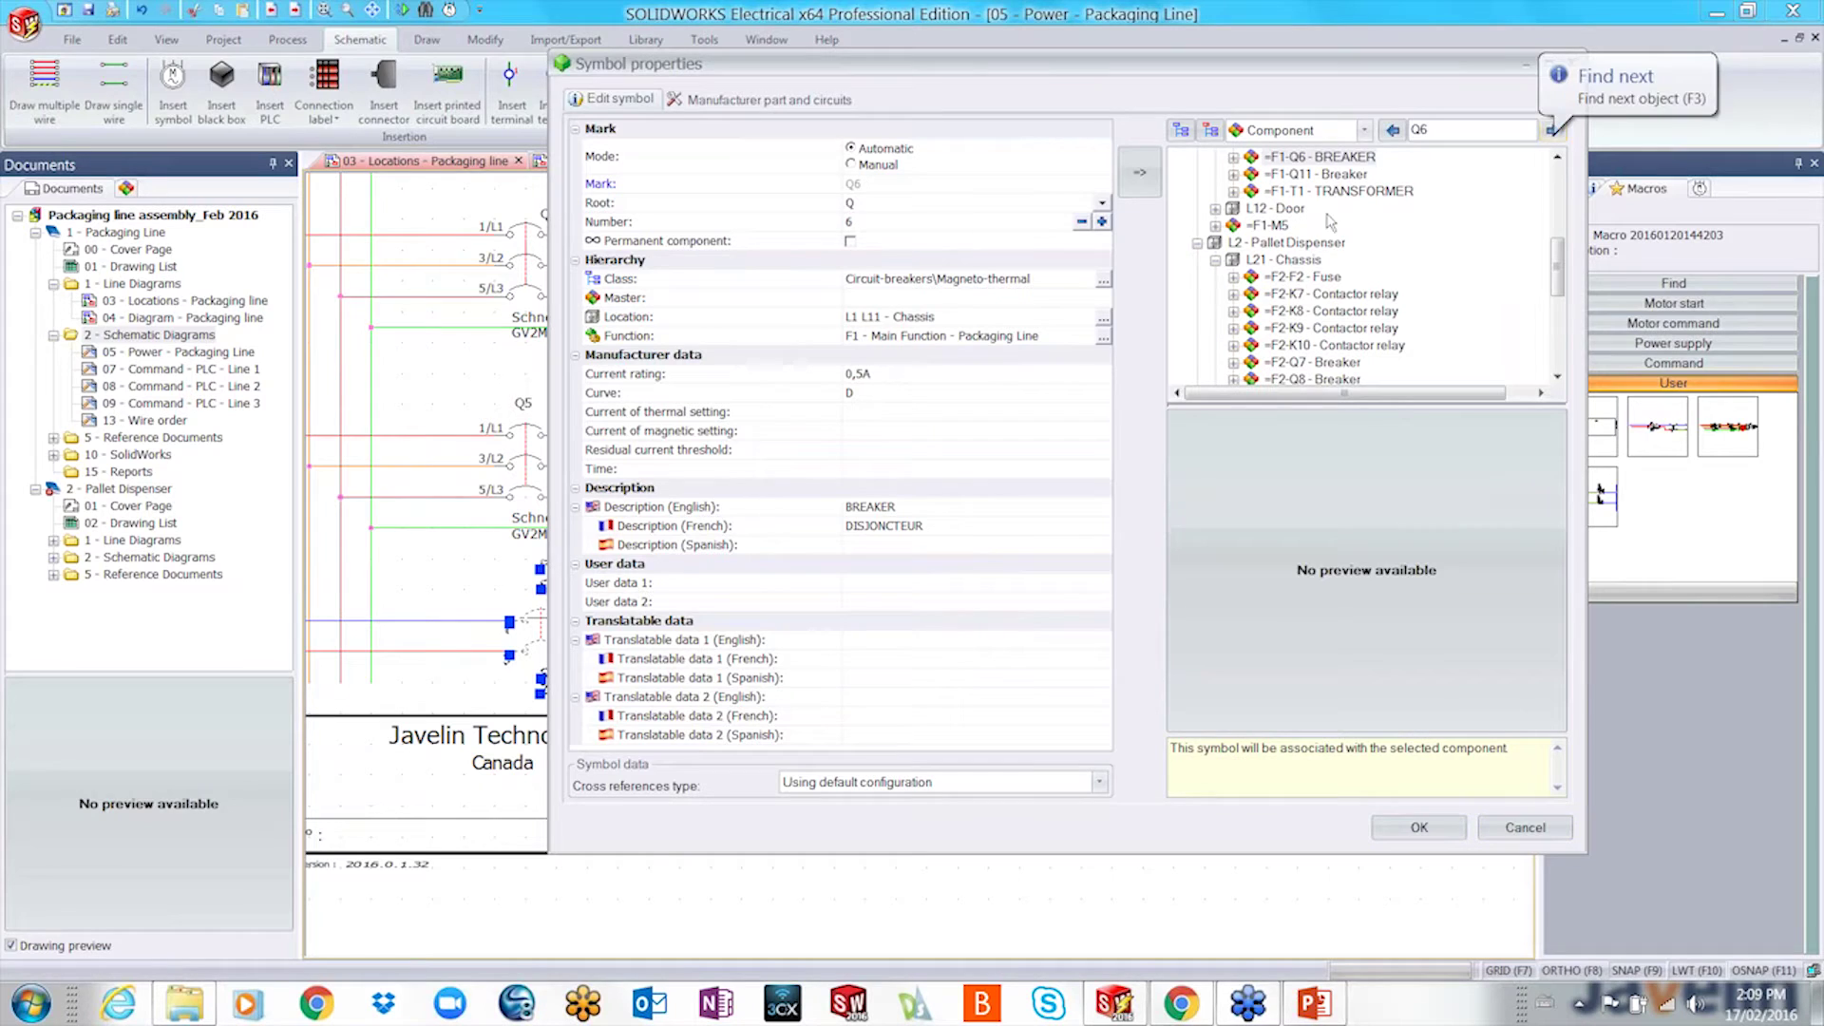
{"action": "left_click", "coordinate": [1325, 157]}
{"action": "left_click", "coordinate": [1438, 833]}
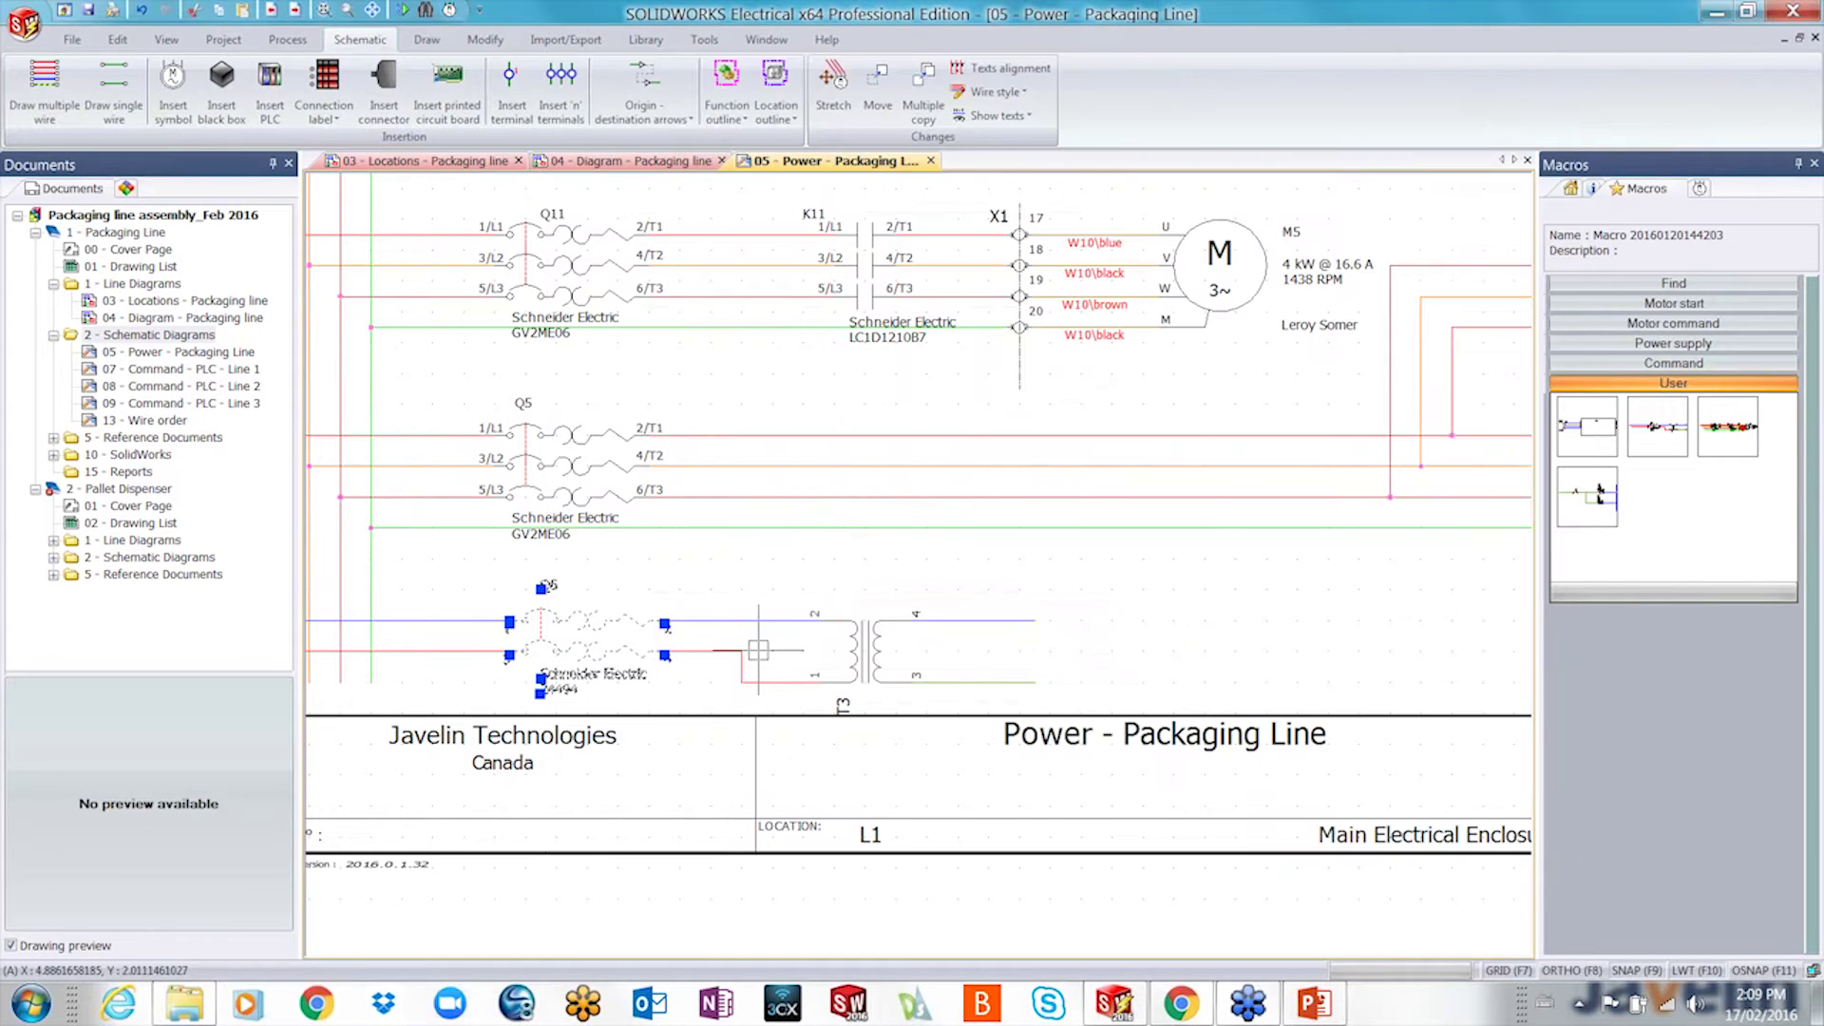
- Link the pasted transformer symbol to the existing component T1
{"action": "right_click", "coordinate": [862, 649]}
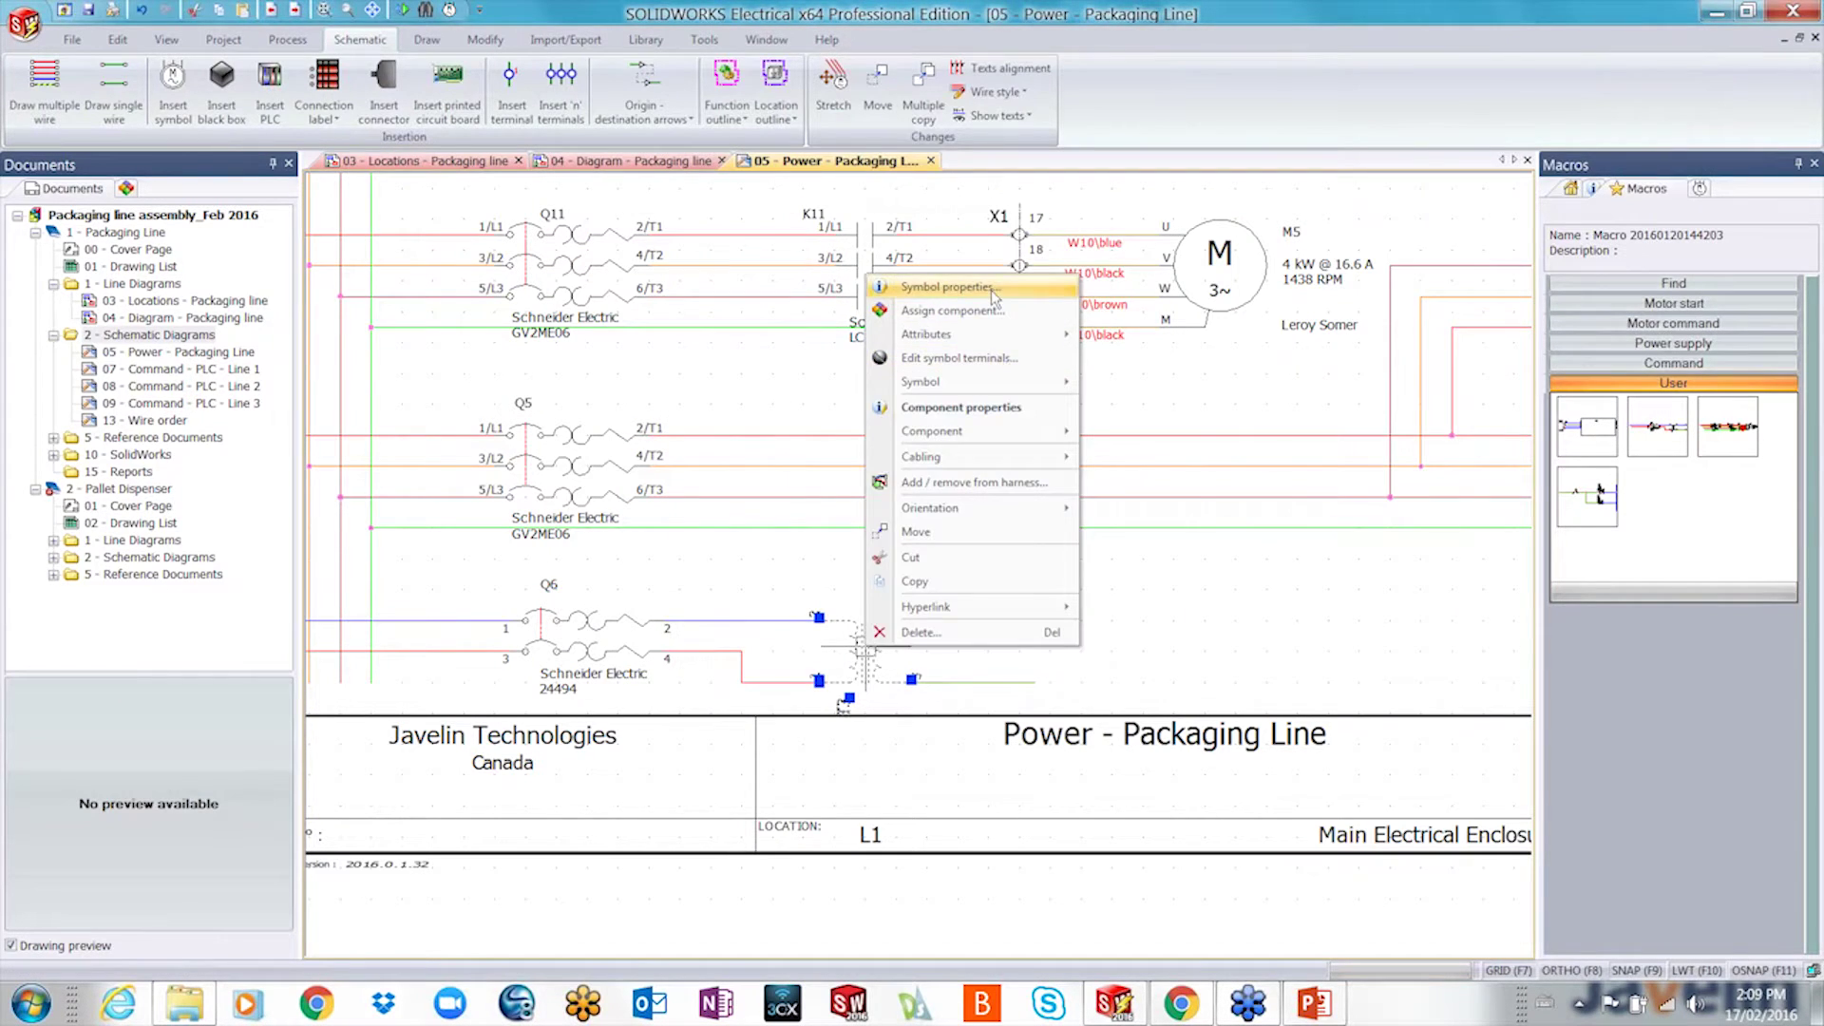
{"action": "left_click", "coordinate": [952, 287]}
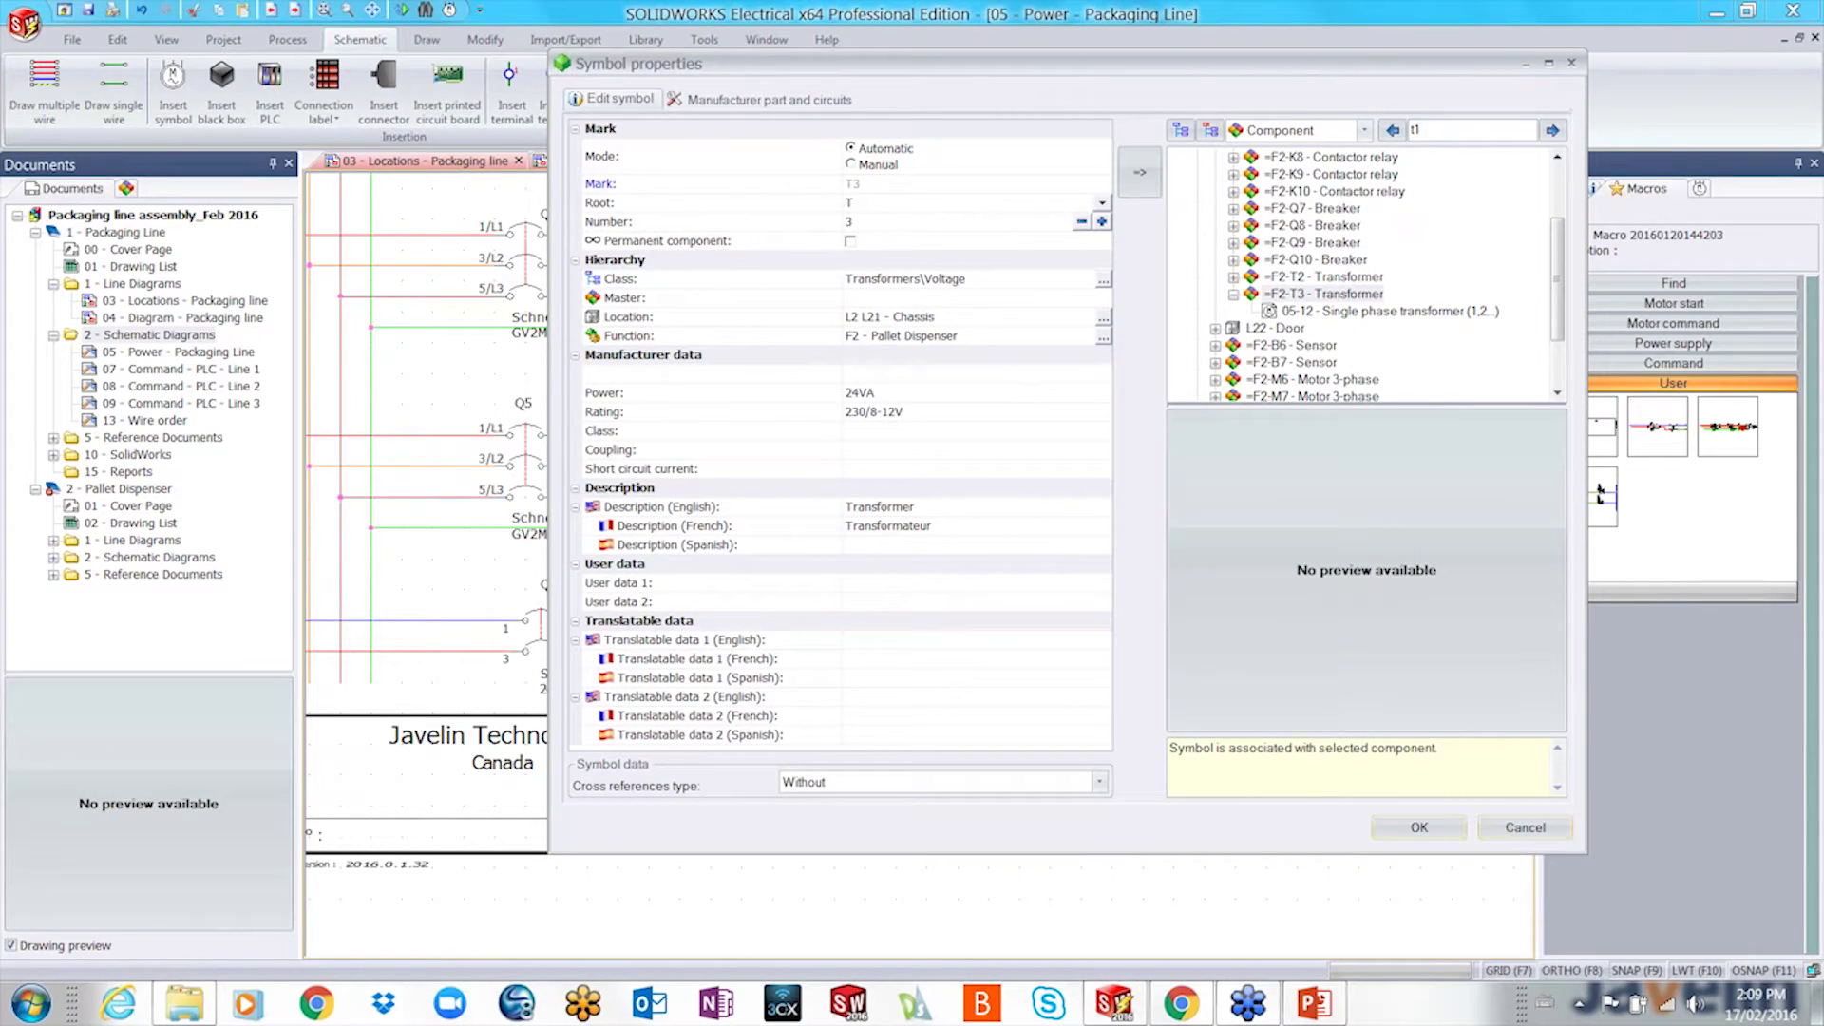
{"action": "left_click", "coordinate": [1552, 130]}
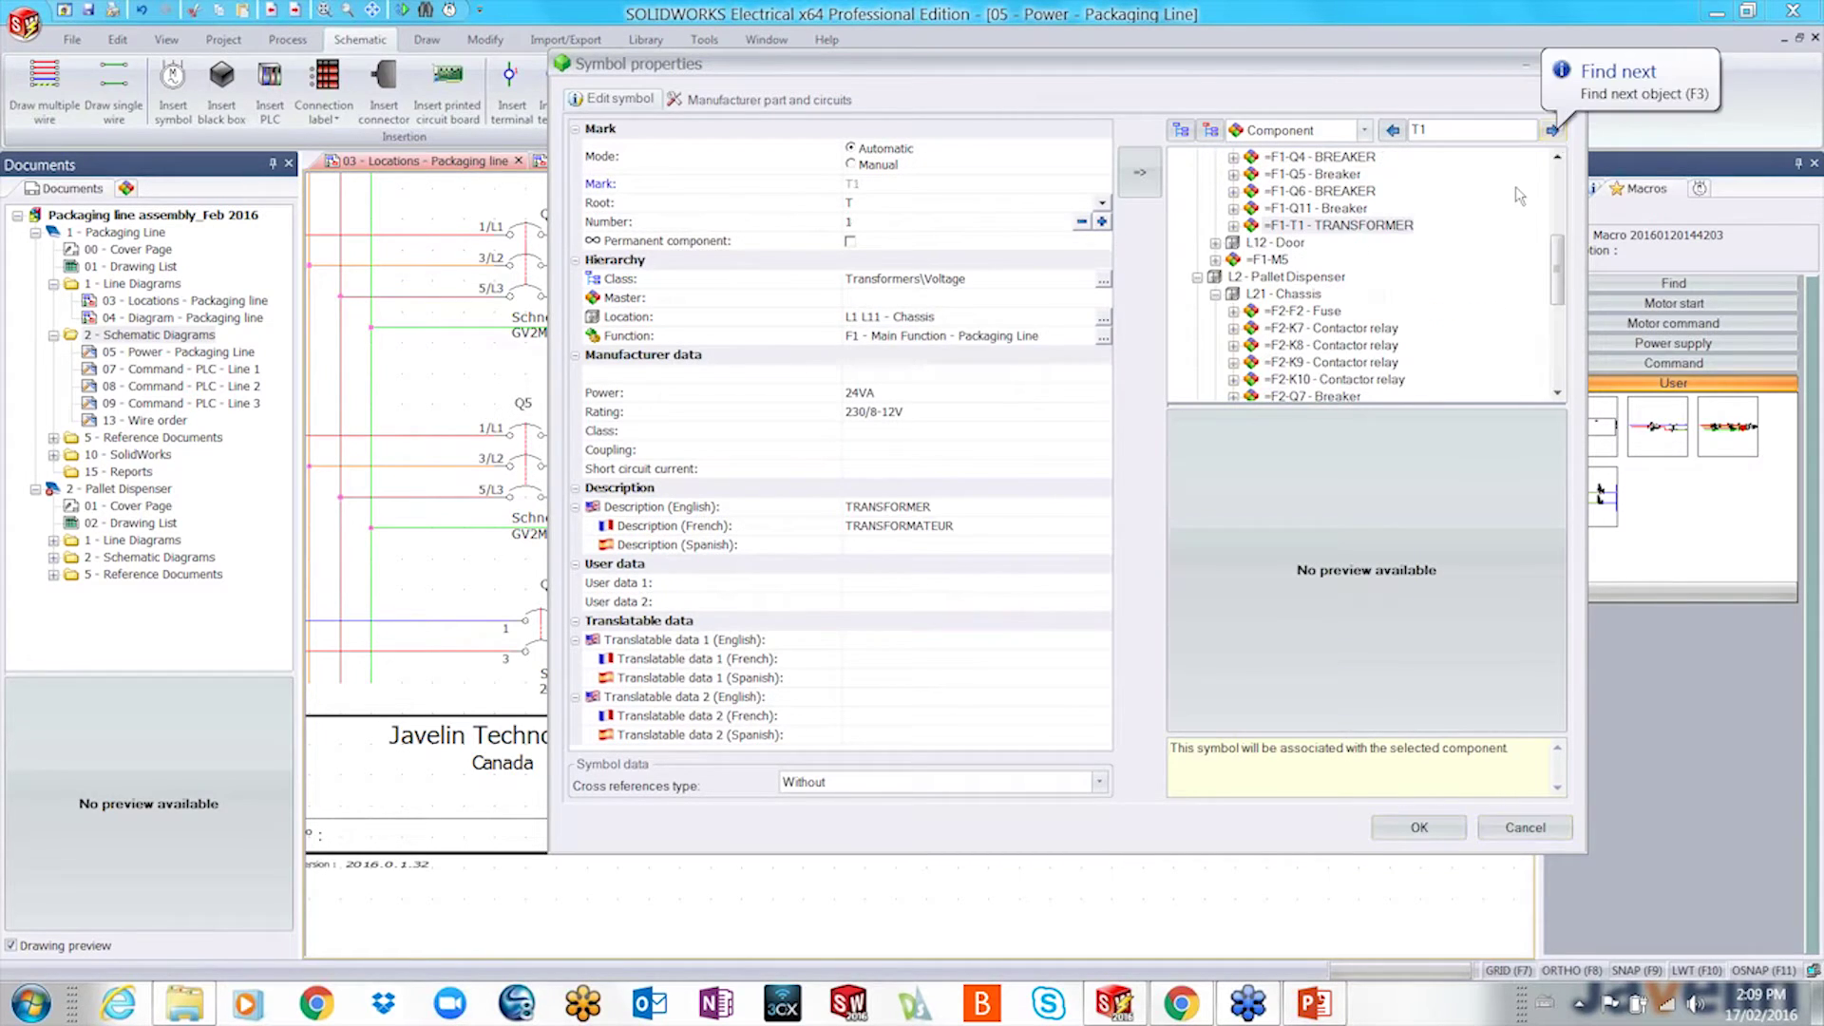
{"action": "left_click", "coordinate": [1418, 828]}
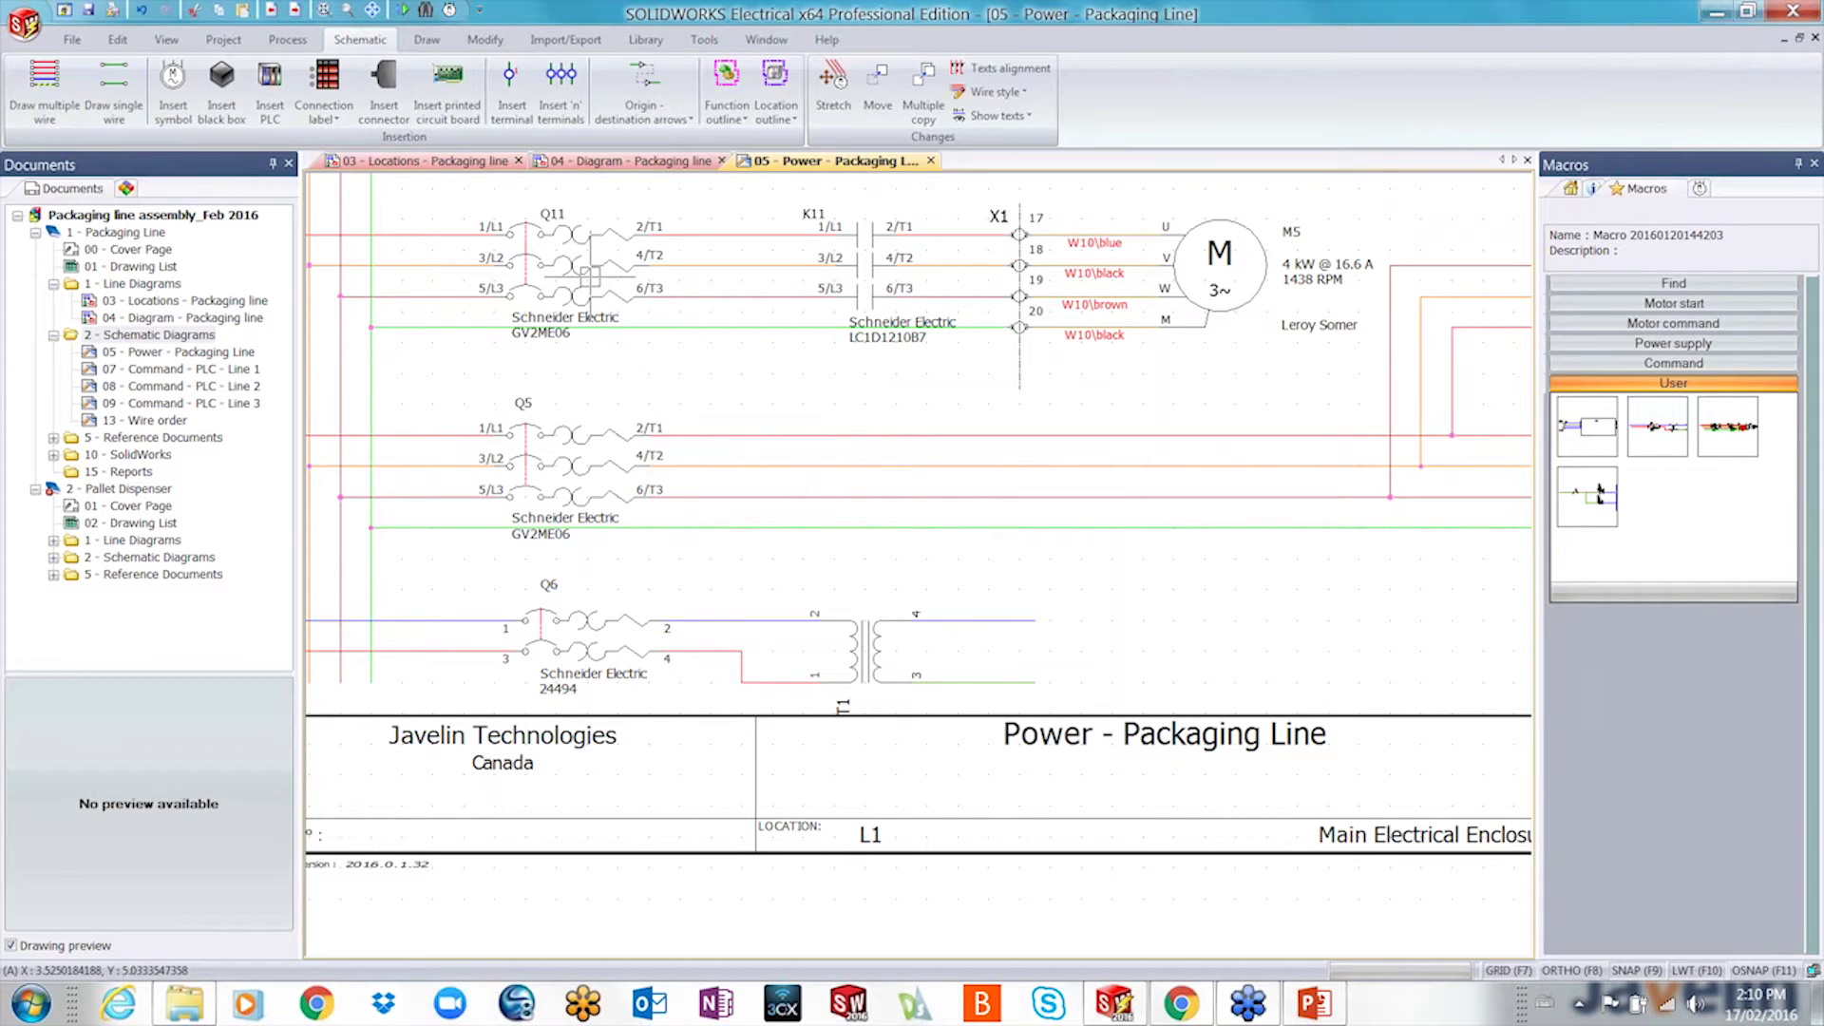
{"action": "left_click", "coordinate": [589, 275]}
- Link breaker symbol Q11 to the existing component Q4
{"action": "right_click", "coordinate": [588, 275]}
{"action": "left_click", "coordinate": [622, 289]}
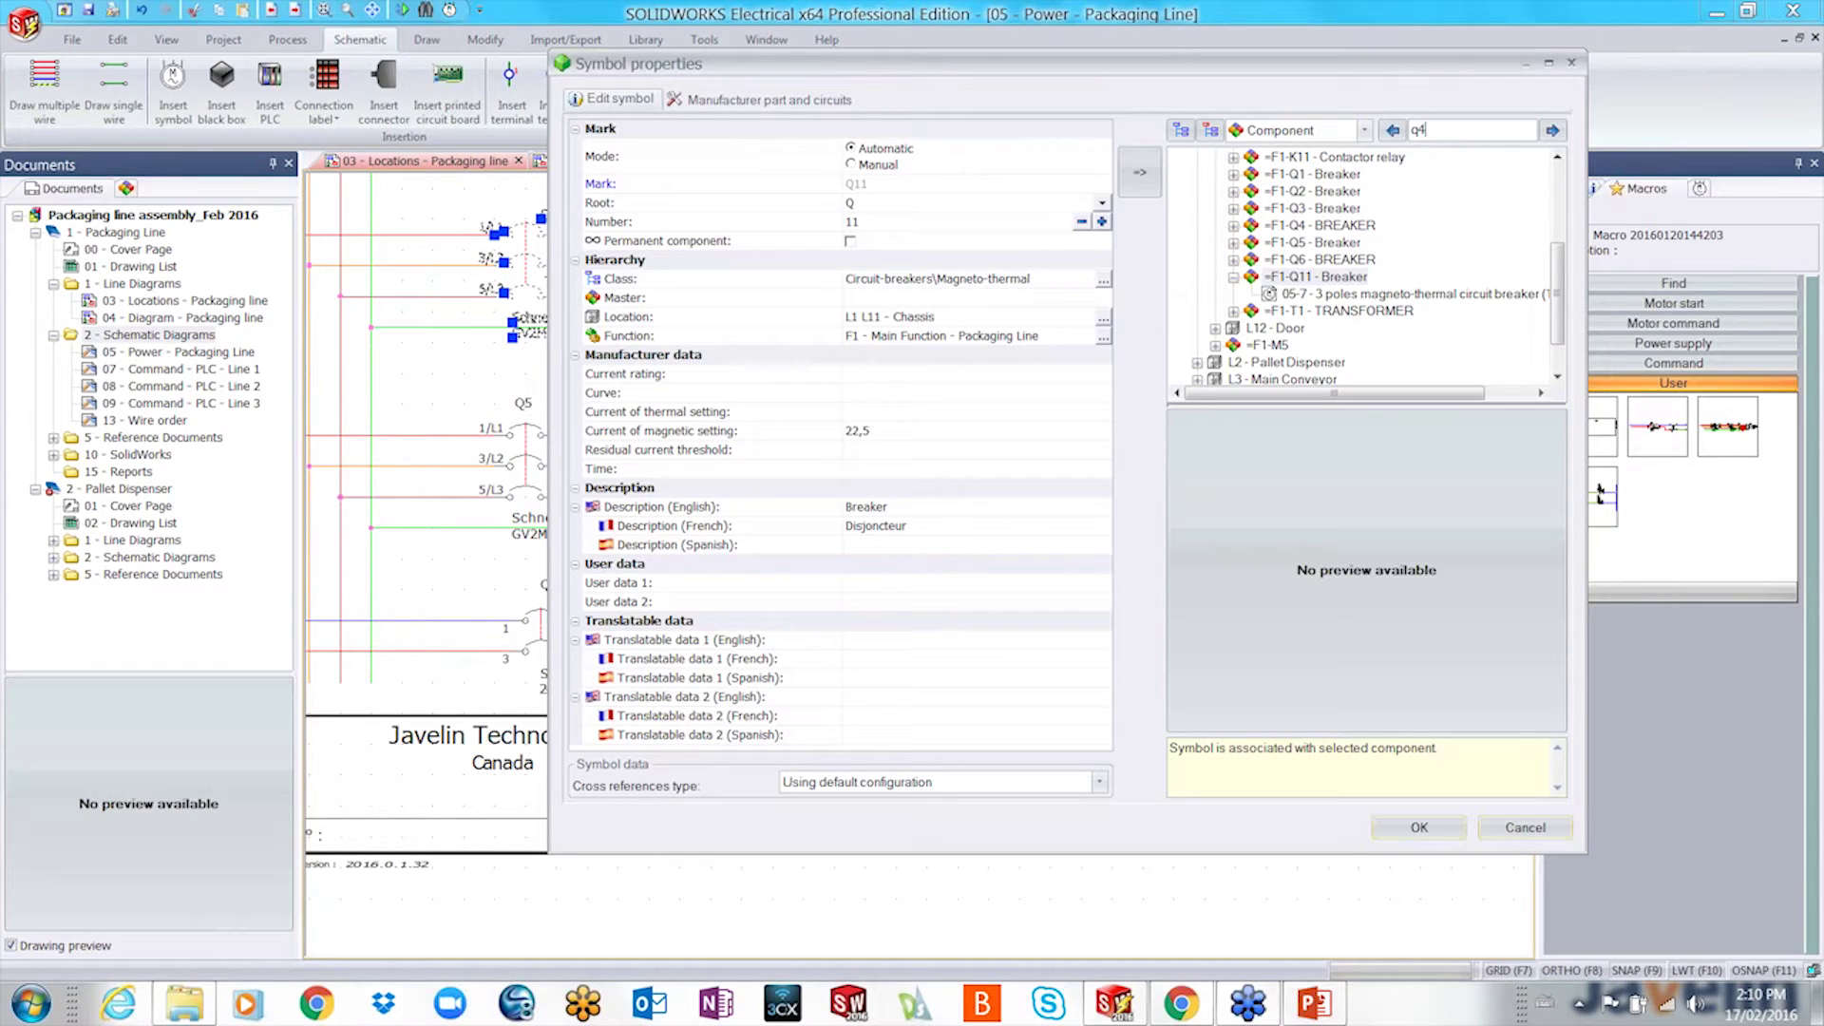
{"action": "left_click", "coordinate": [1552, 131]}
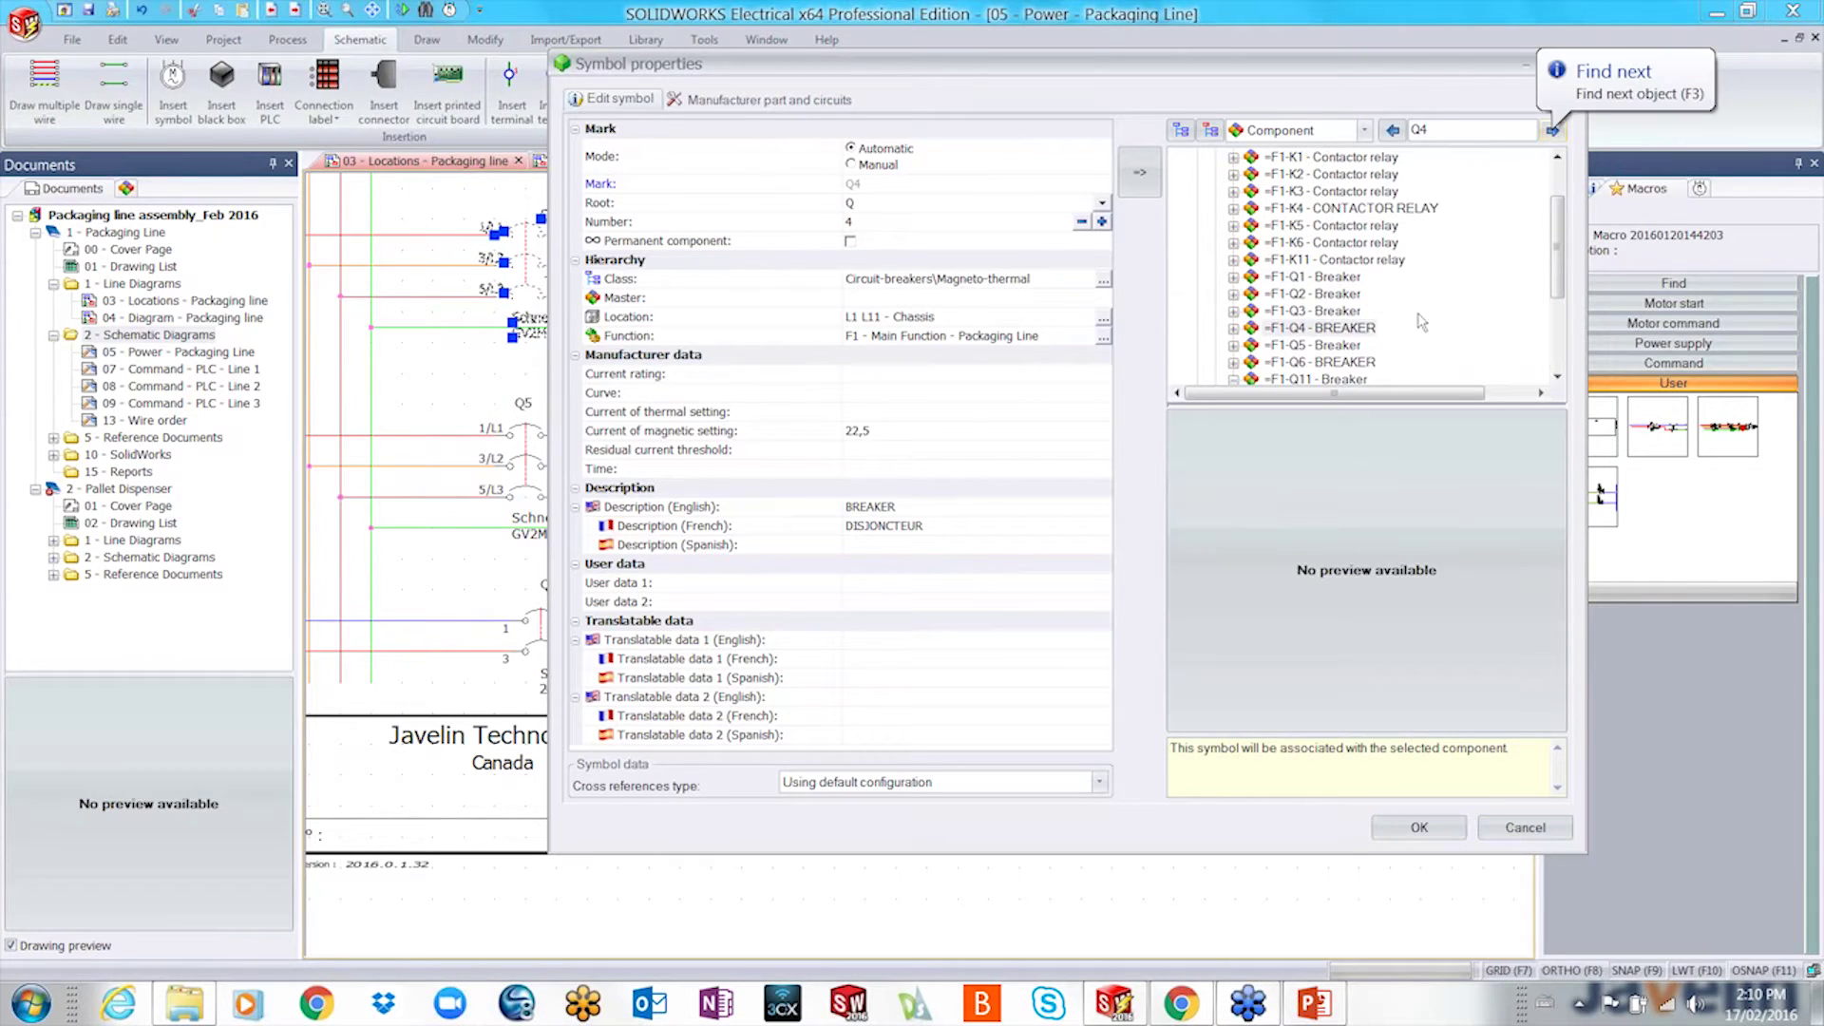
{"action": "left_click", "coordinate": [1418, 827]}
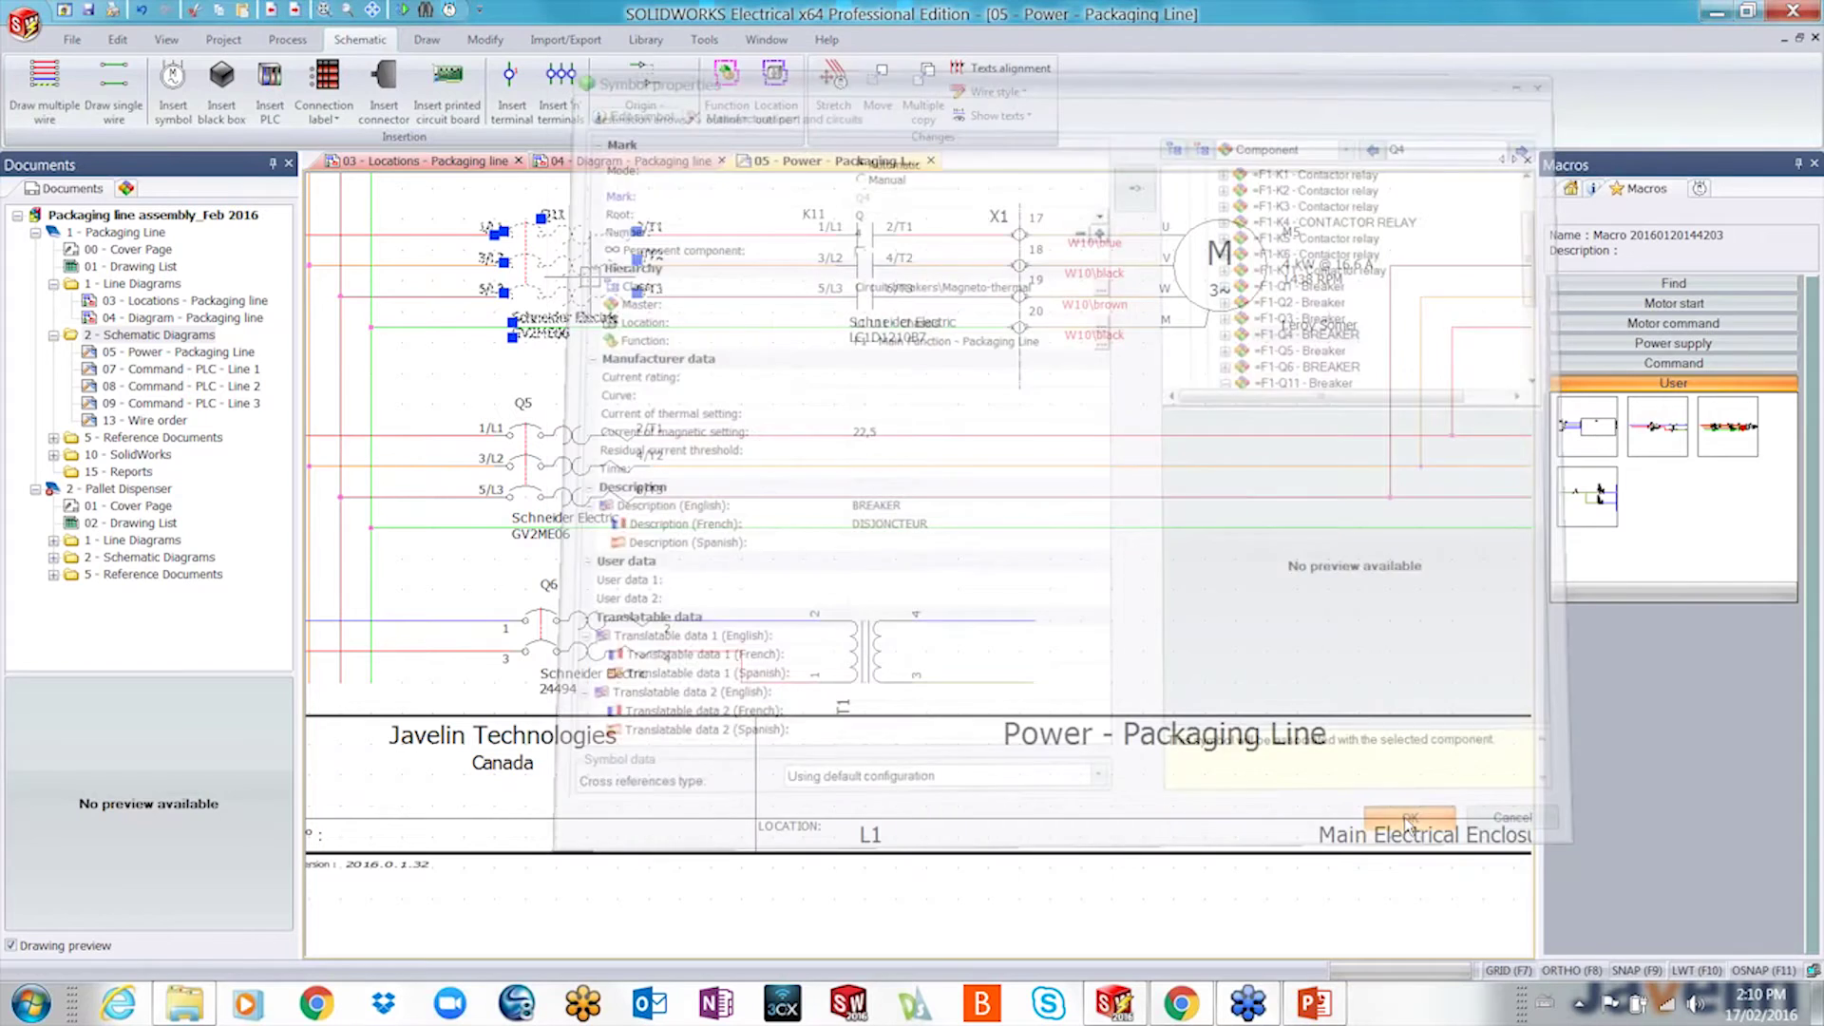
- Associate the M5 circuit's contactor with the existing =F1-K4 contactor relay
{"action": "left_click", "coordinate": [869, 255]}
{"action": "right_click", "coordinate": [869, 254]}
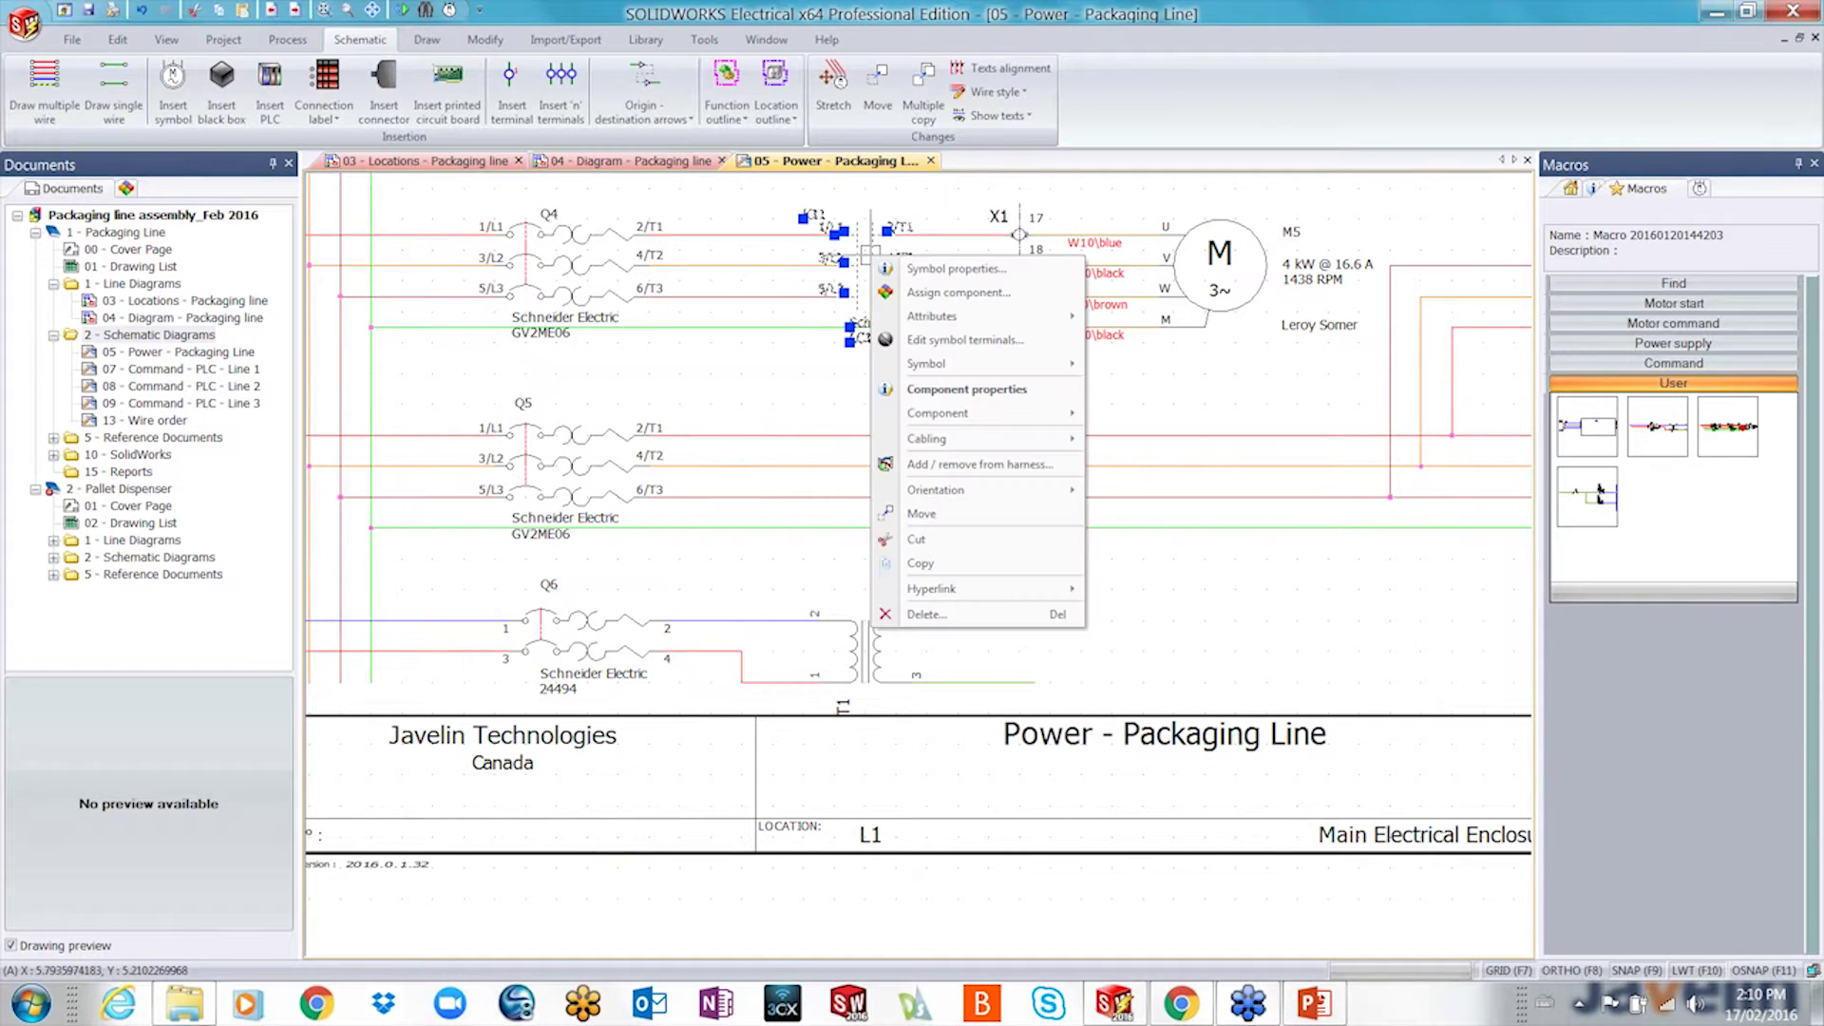
{"action": "left_click", "coordinate": [955, 268]}
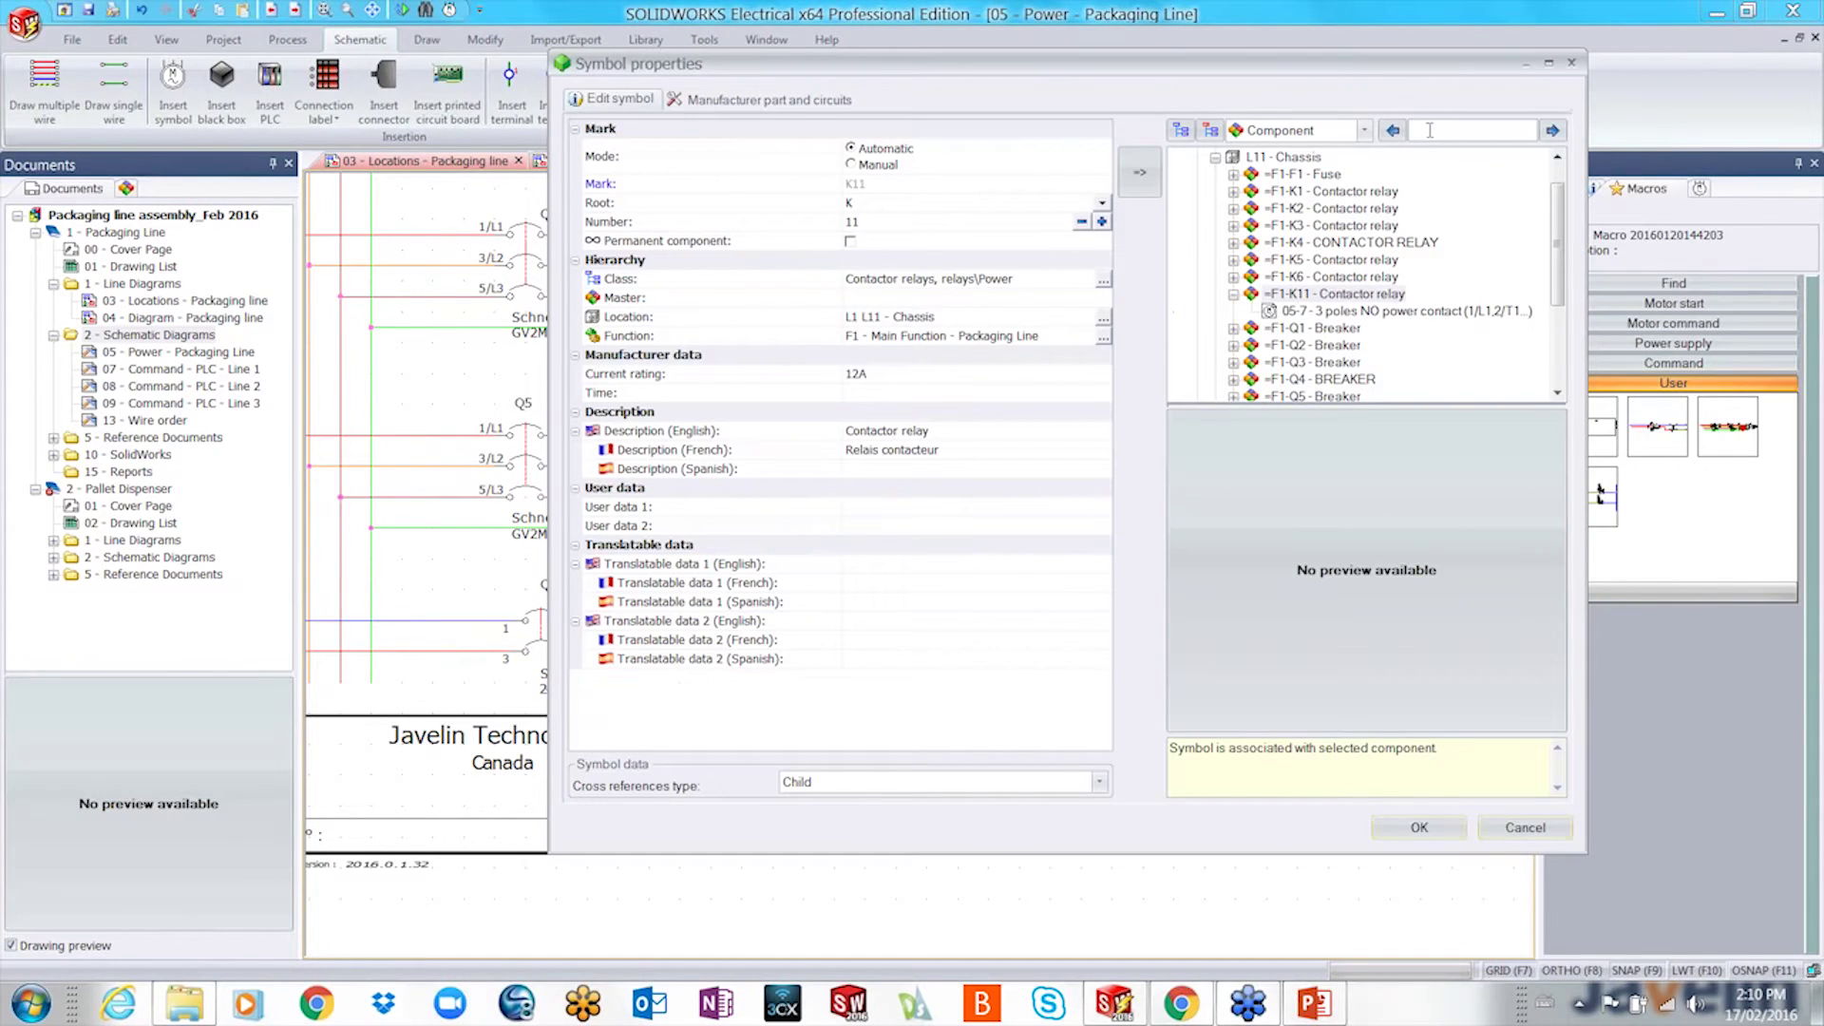
{"action": "left_click", "coordinate": [1429, 131]}
{"action": "type", "text": "k4"}
{"action": "left_click", "coordinate": [1552, 130]}
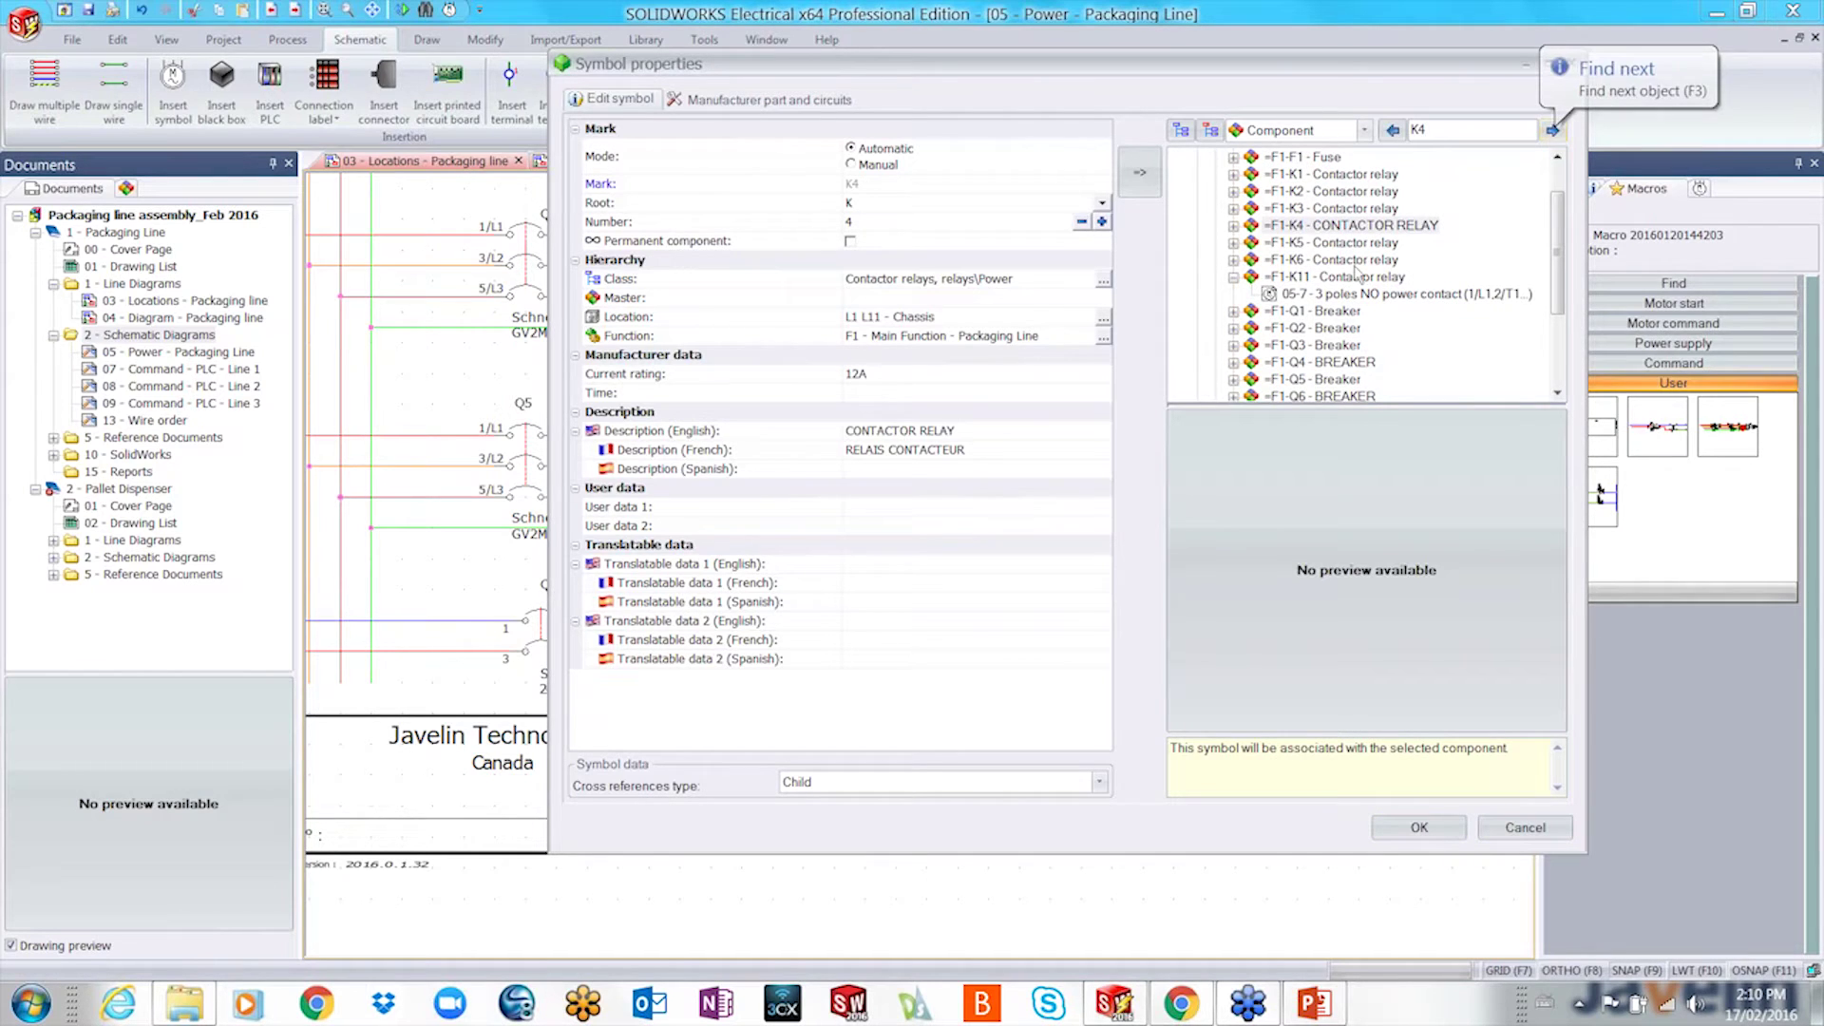
{"action": "left_click", "coordinate": [1330, 228]}
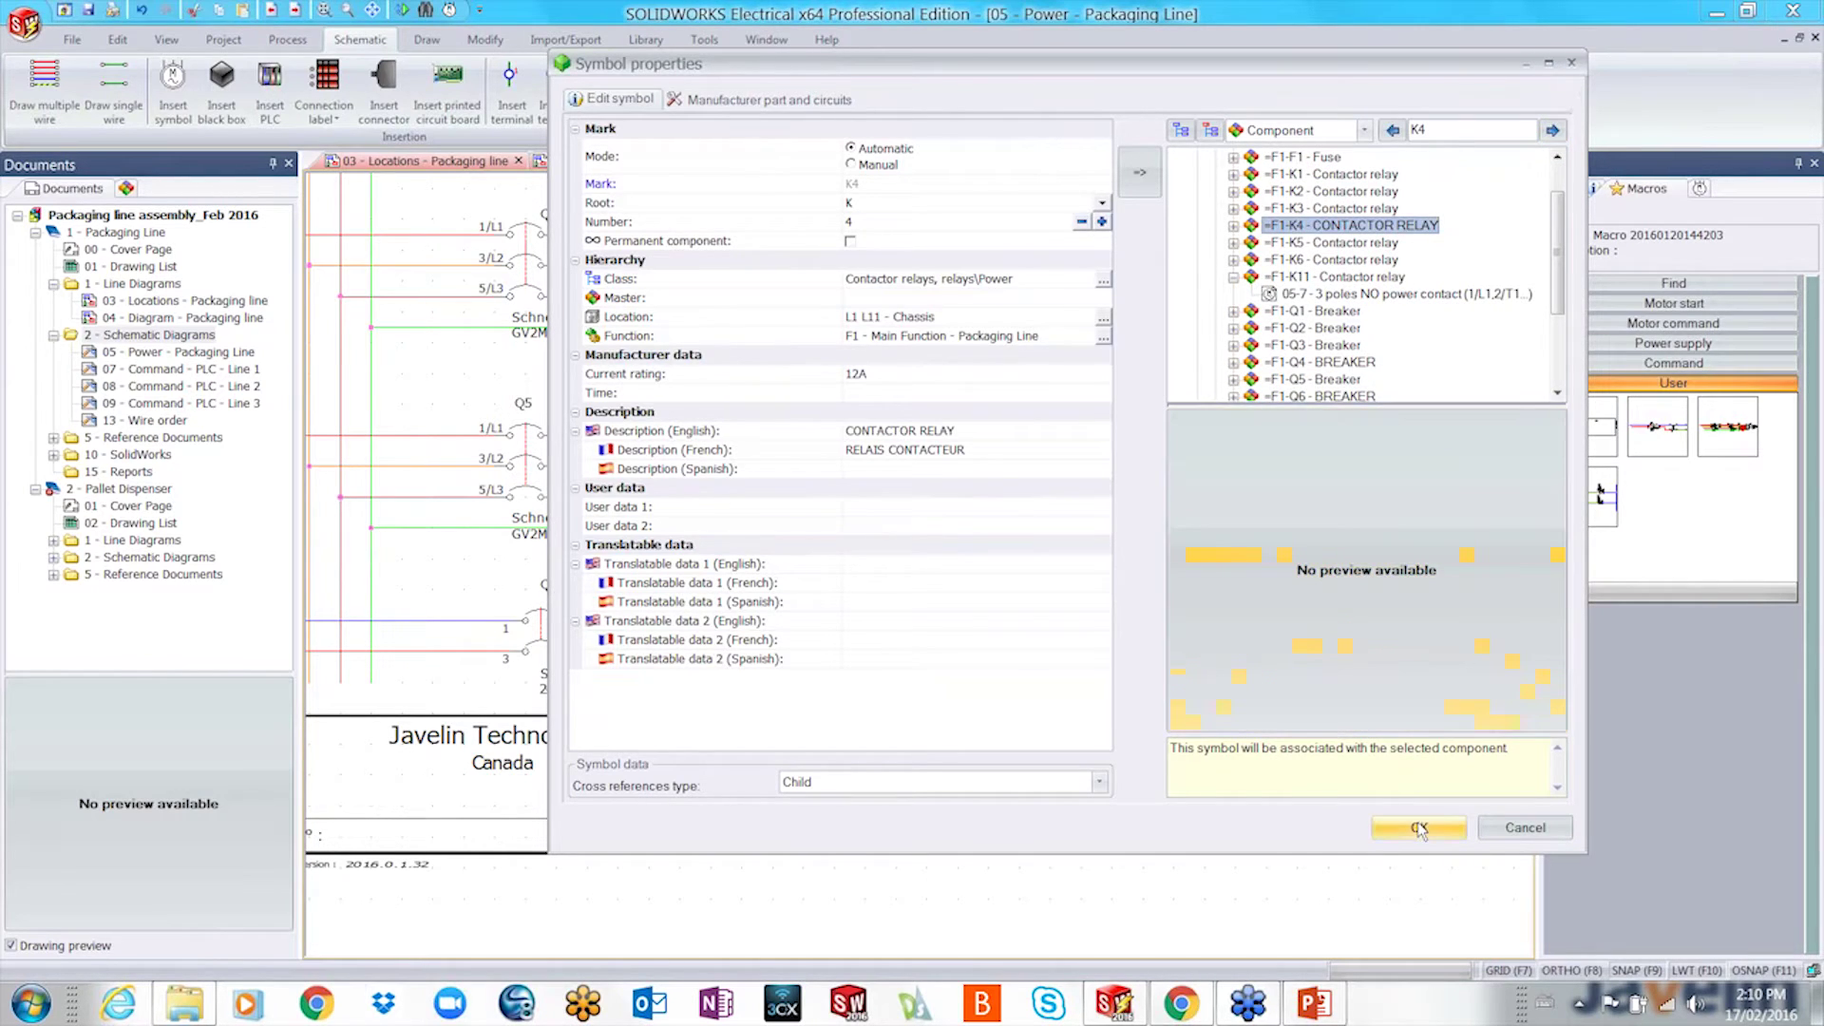
{"action": "left_click", "coordinate": [1418, 827]}
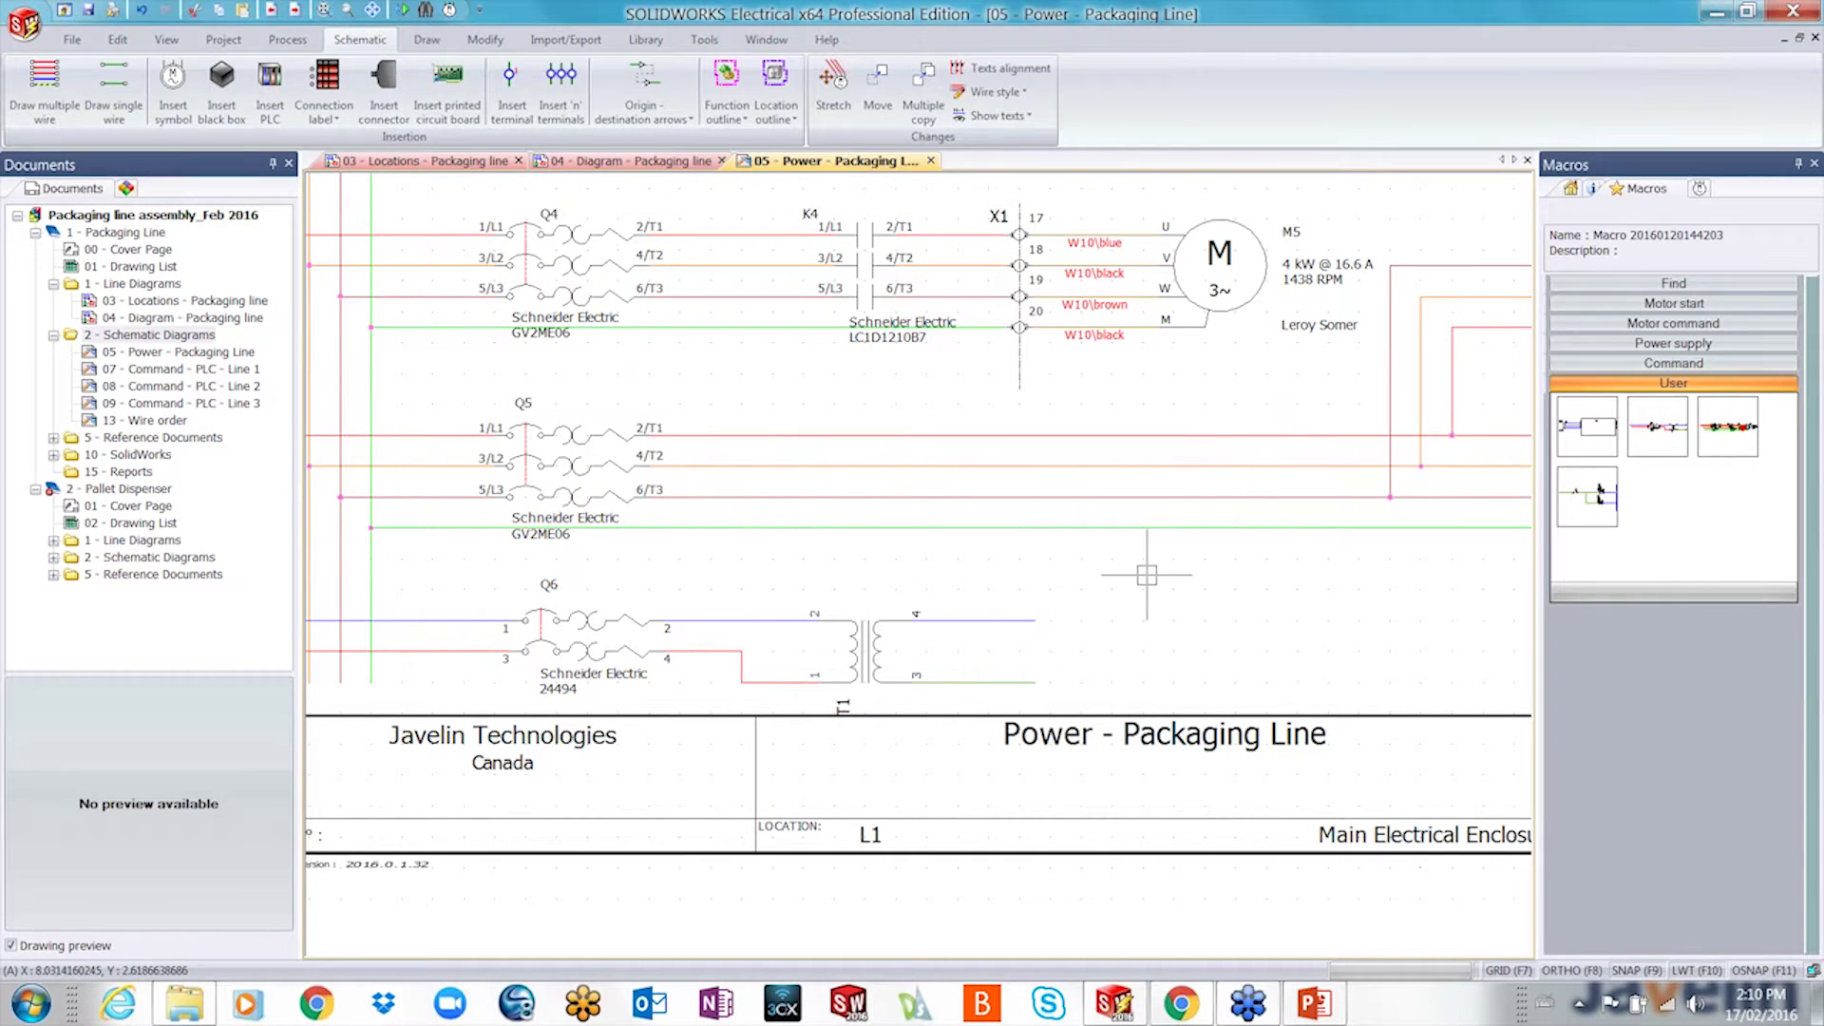
{"action": "scroll", "coordinate": [1146, 574], "scroll_direction": "down", "scroll_amount": 1}
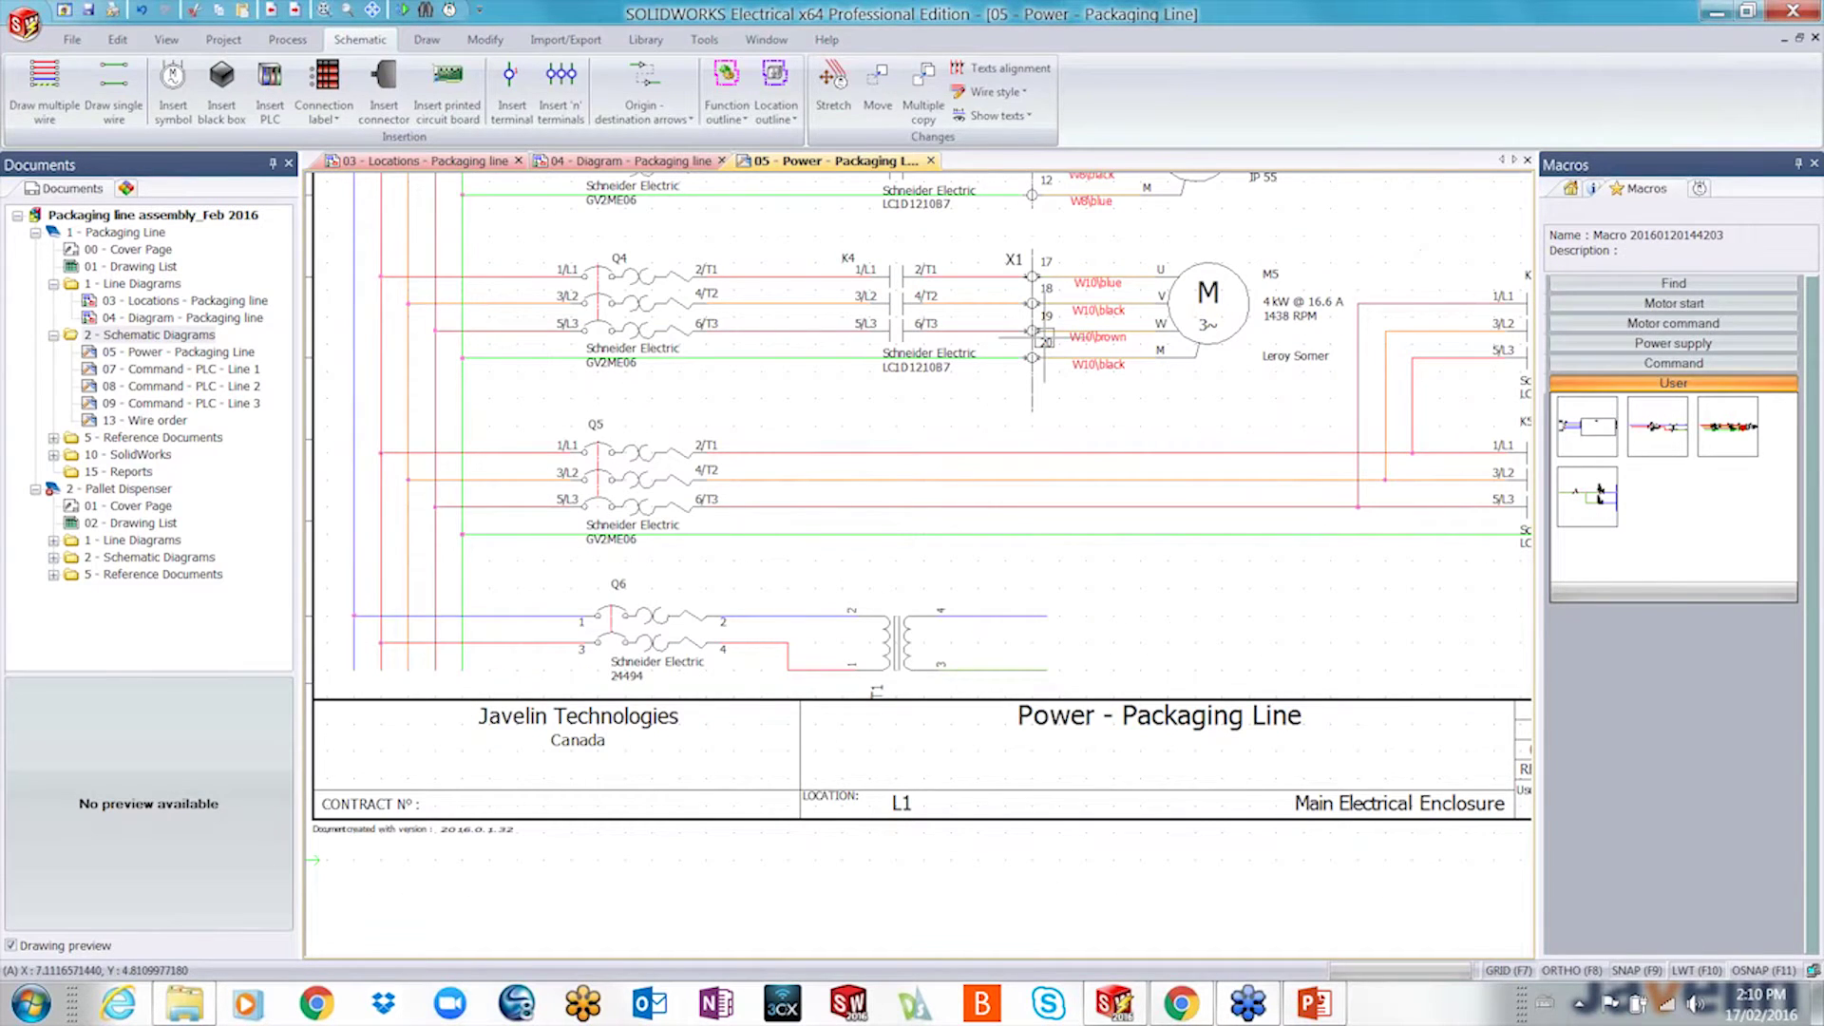
{"action": "scroll", "coordinate": [1042, 337], "scroll_direction": "down", "scroll_amount": 2}
- Zoom out on the Power sheet and switch the right dock panel to Properties
{"action": "scroll", "coordinate": [962, 578], "scroll_direction": "down", "scroll_amount": 1}
{"action": "middle_click_drag", "start_coordinate": [967, 578], "coordinate": [961, 580]}
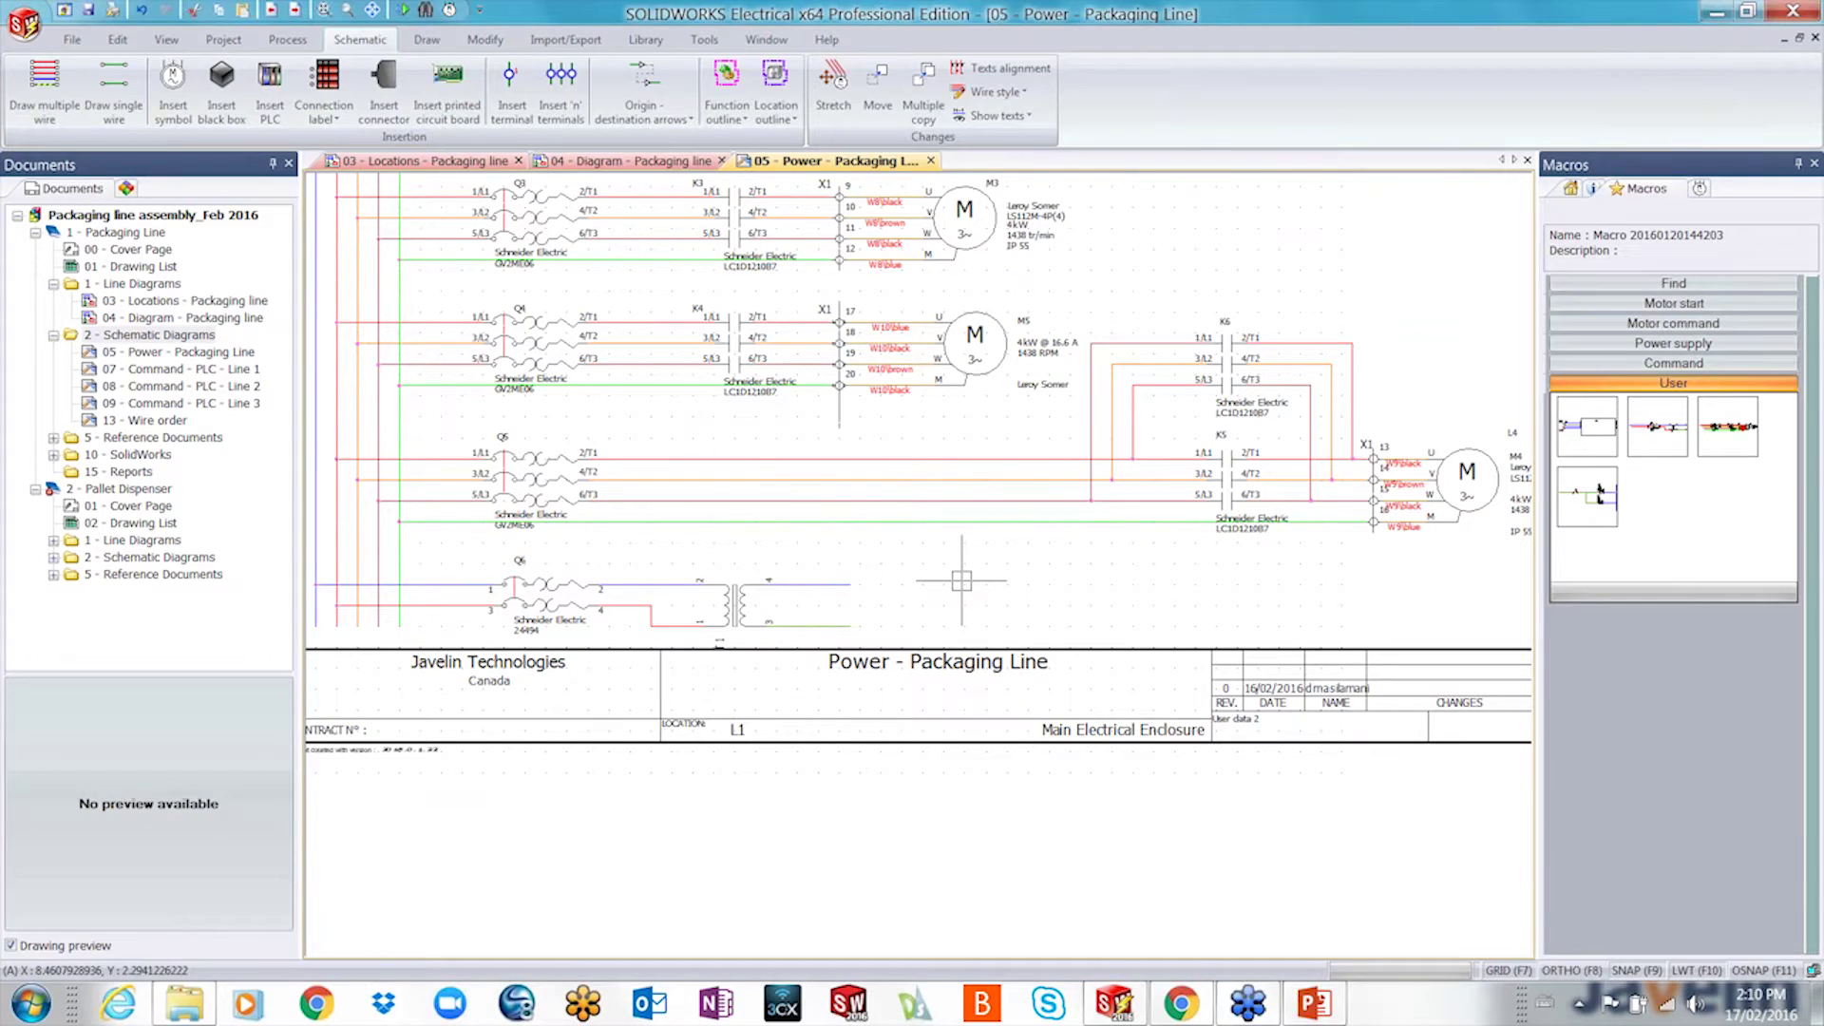
{"action": "left_click", "coordinate": [1593, 190]}
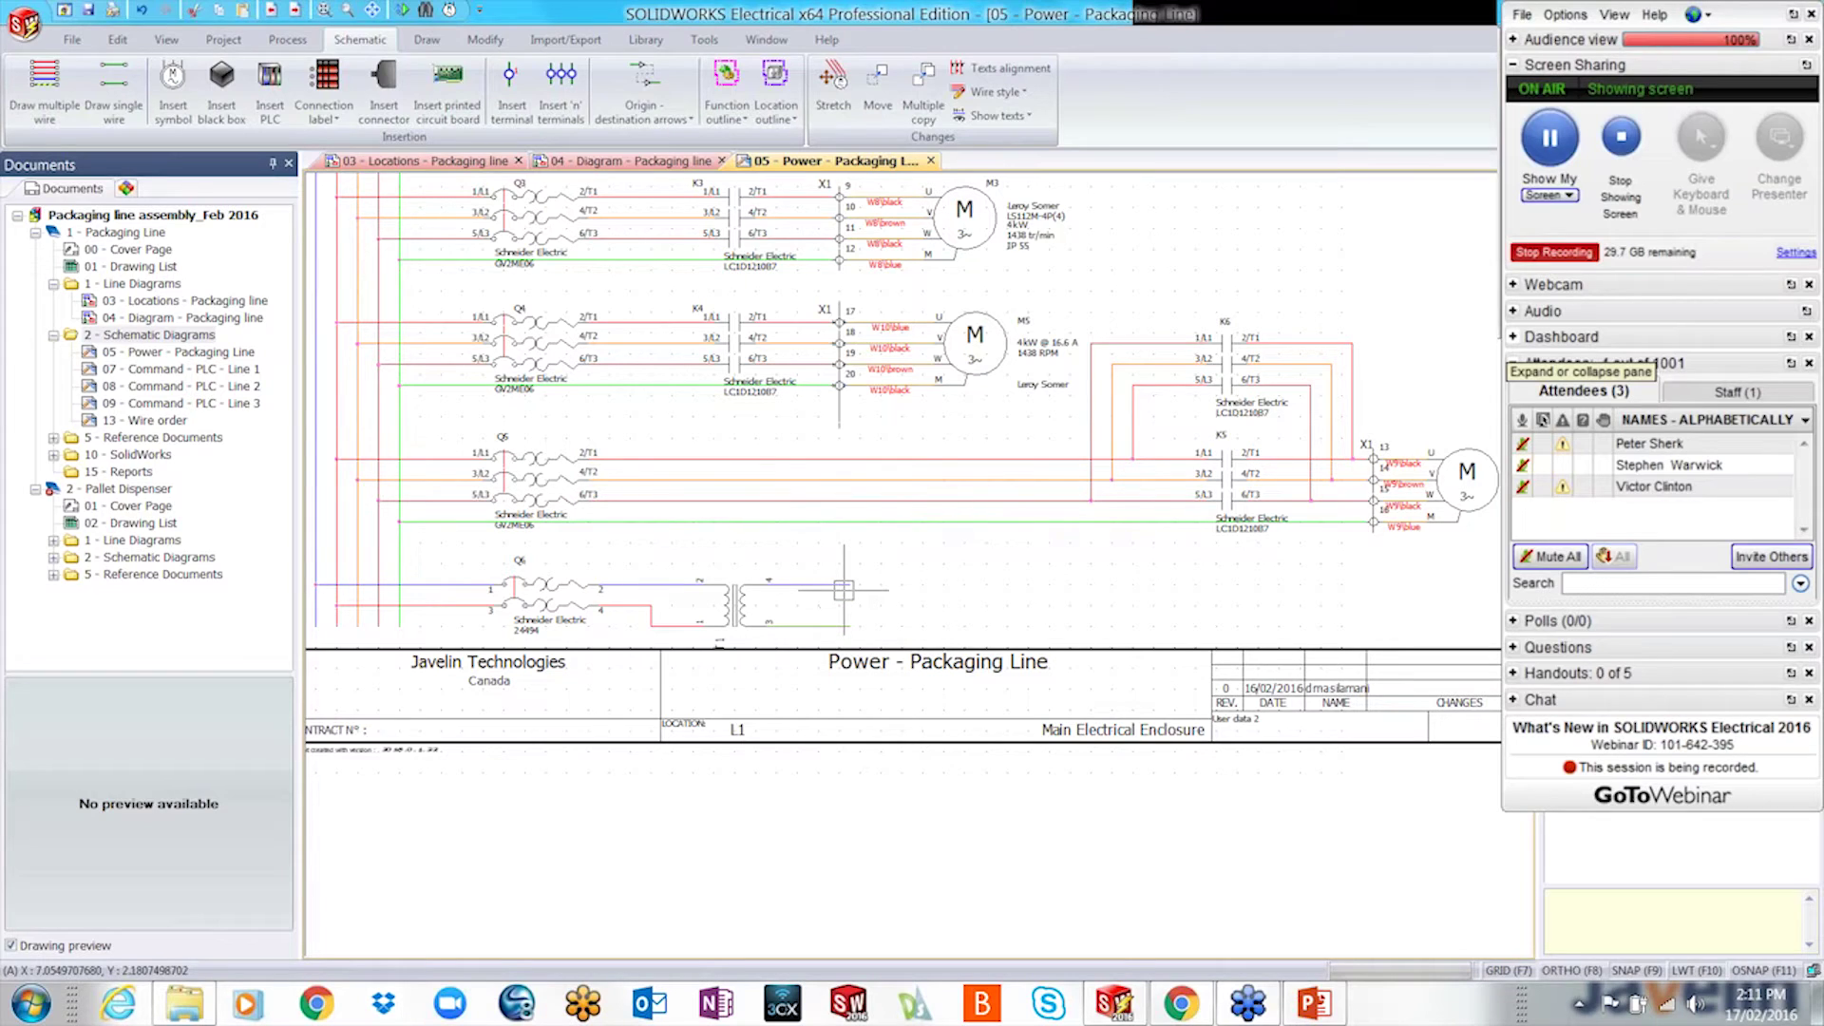
- Add an origin-destination arrow linking the transformer output wire to the Command - PLC - Line 1 sheet, then follow it
{"action": "left_click", "coordinate": [636, 79]}
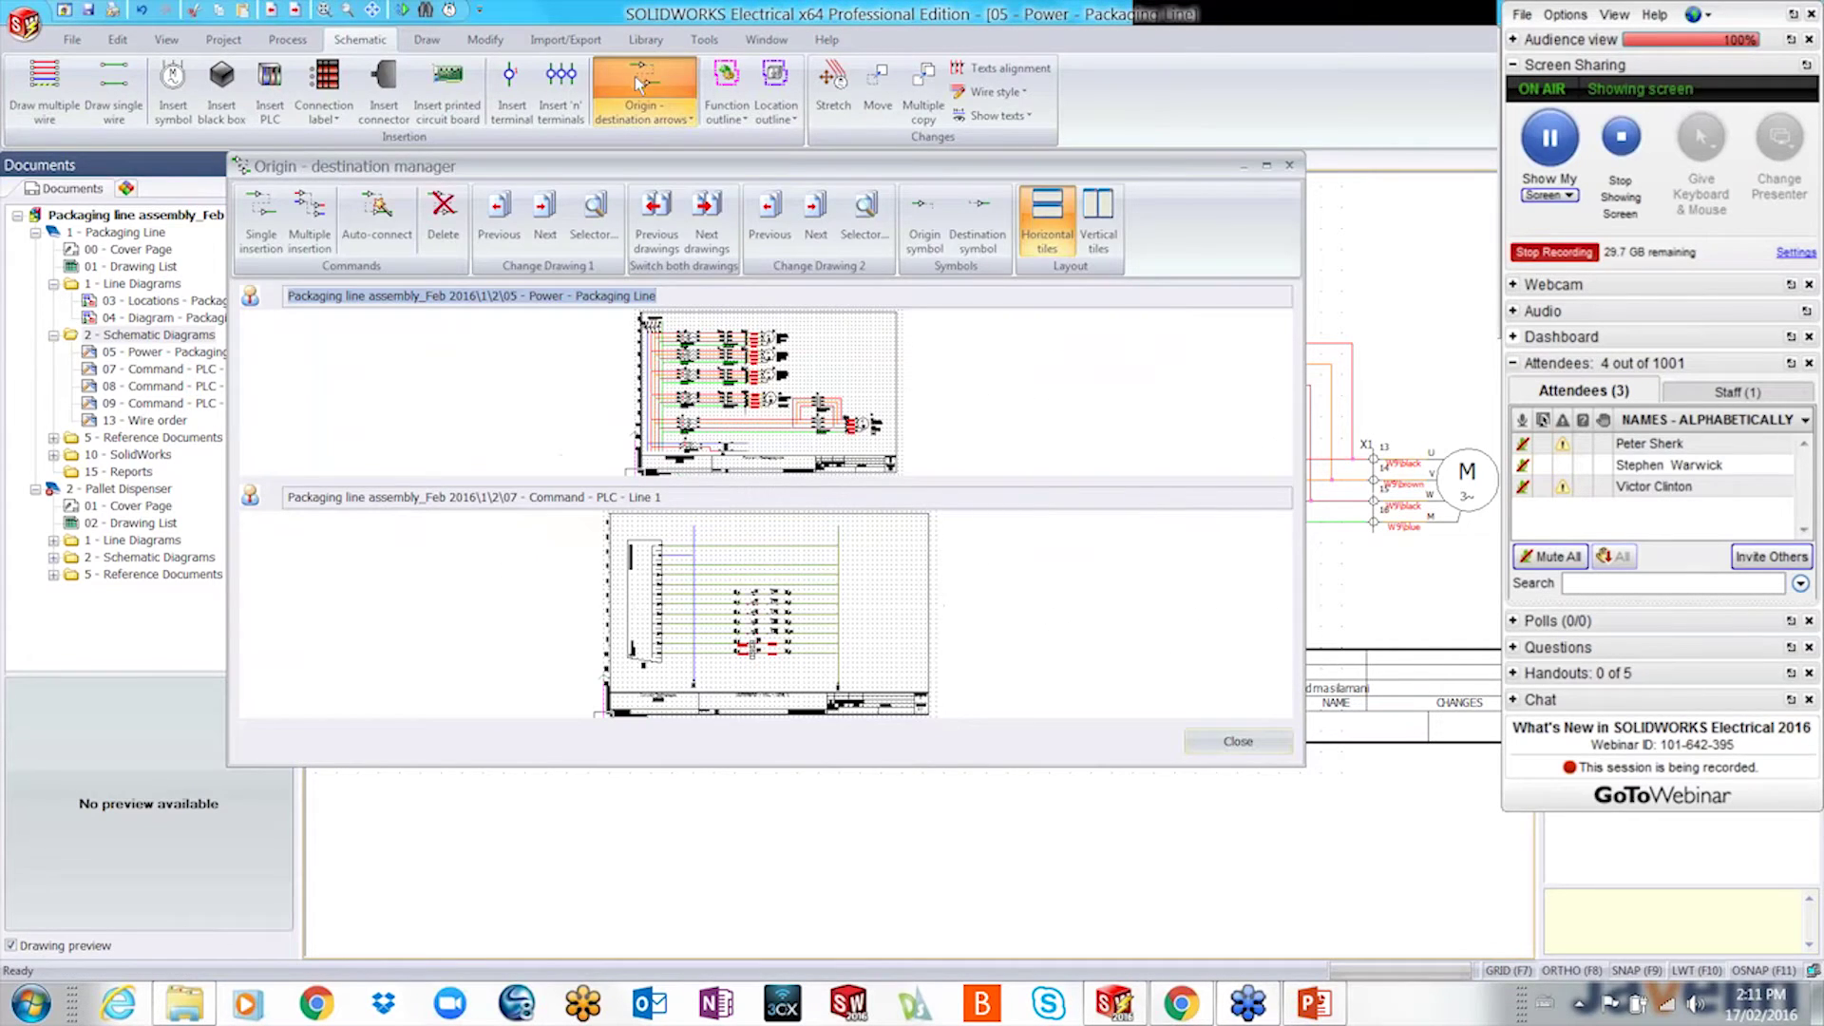
{"action": "left_click", "coordinate": [1267, 166]}
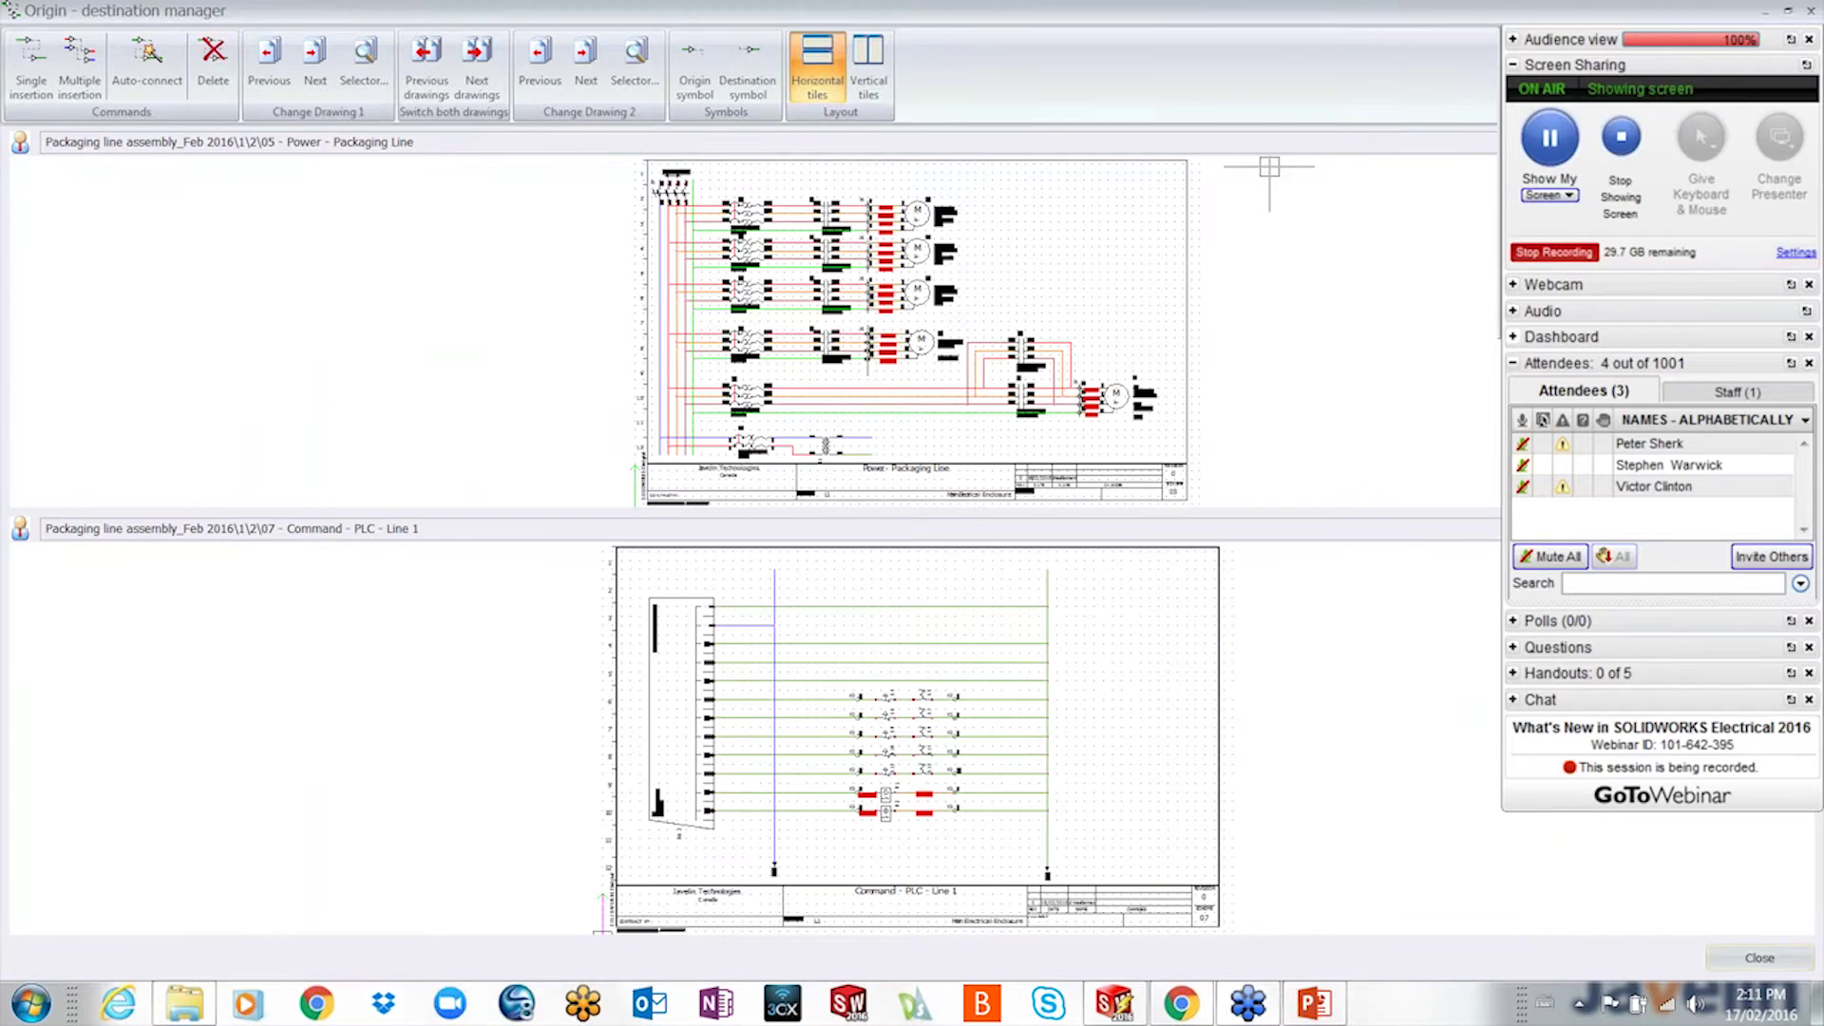
{"action": "left_click", "coordinate": [30, 66]}
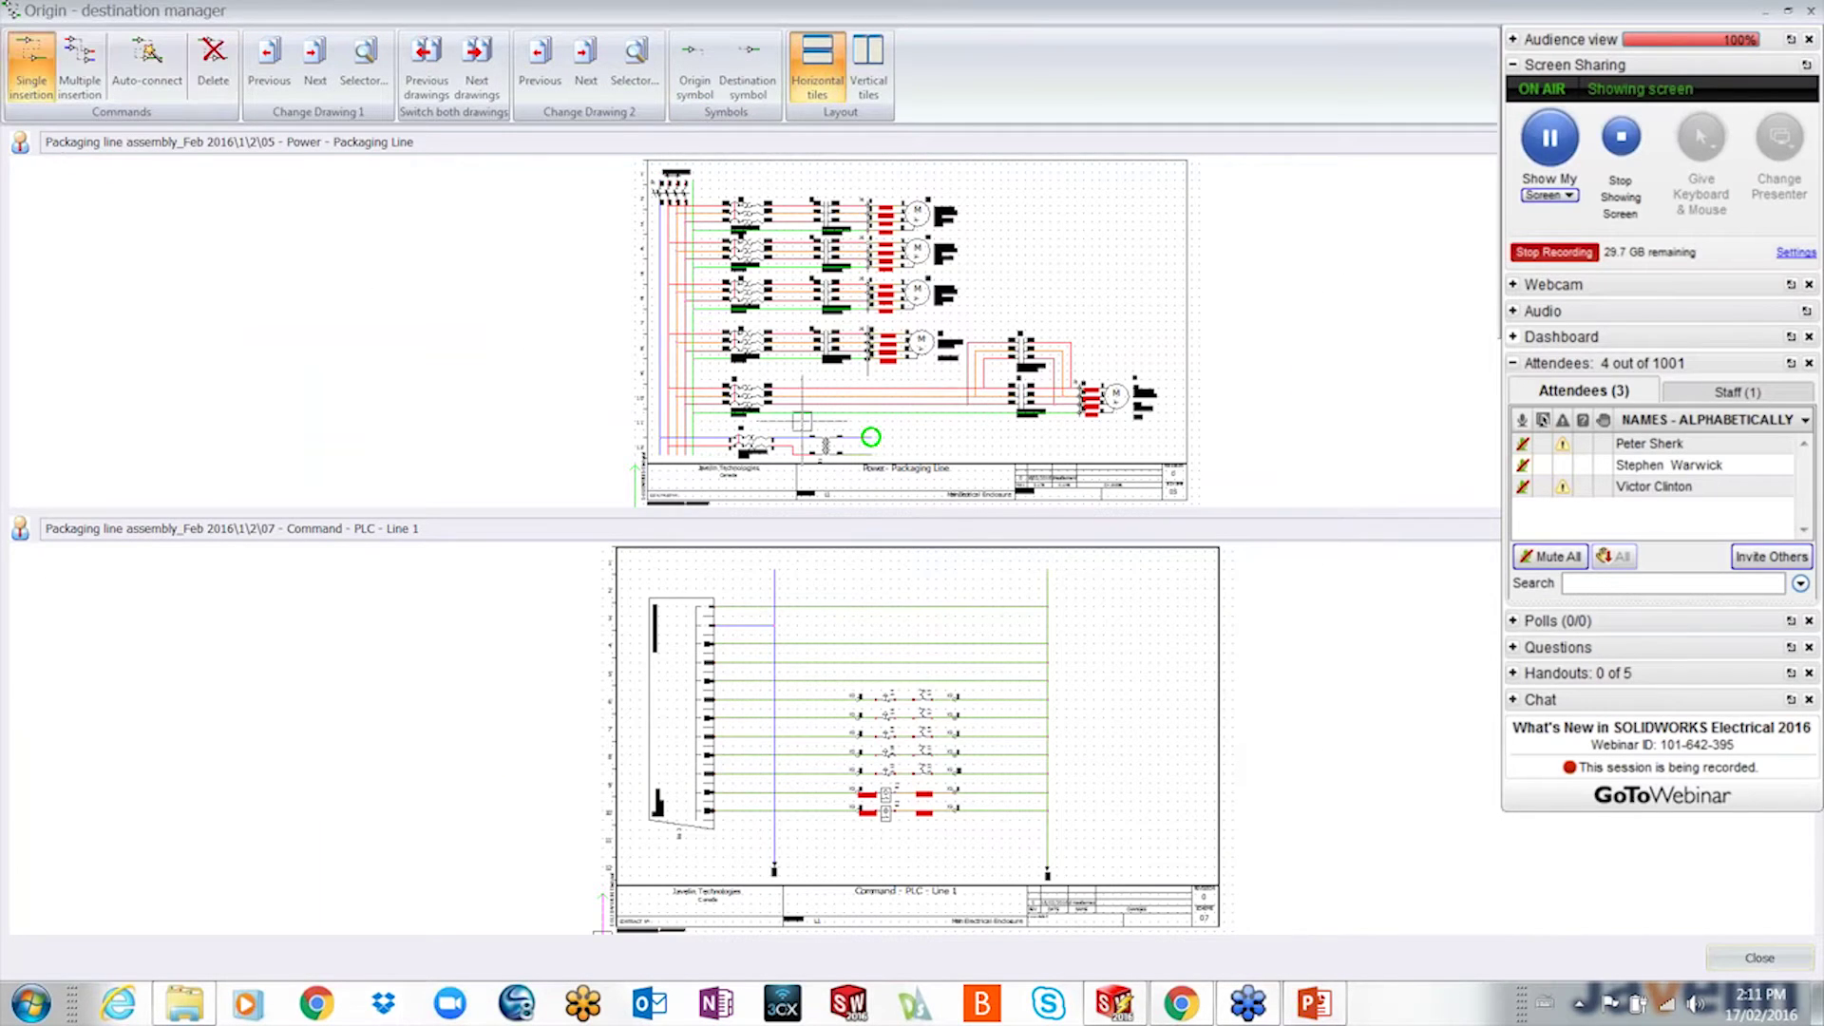
{"action": "left_click", "coordinate": [858, 423]}
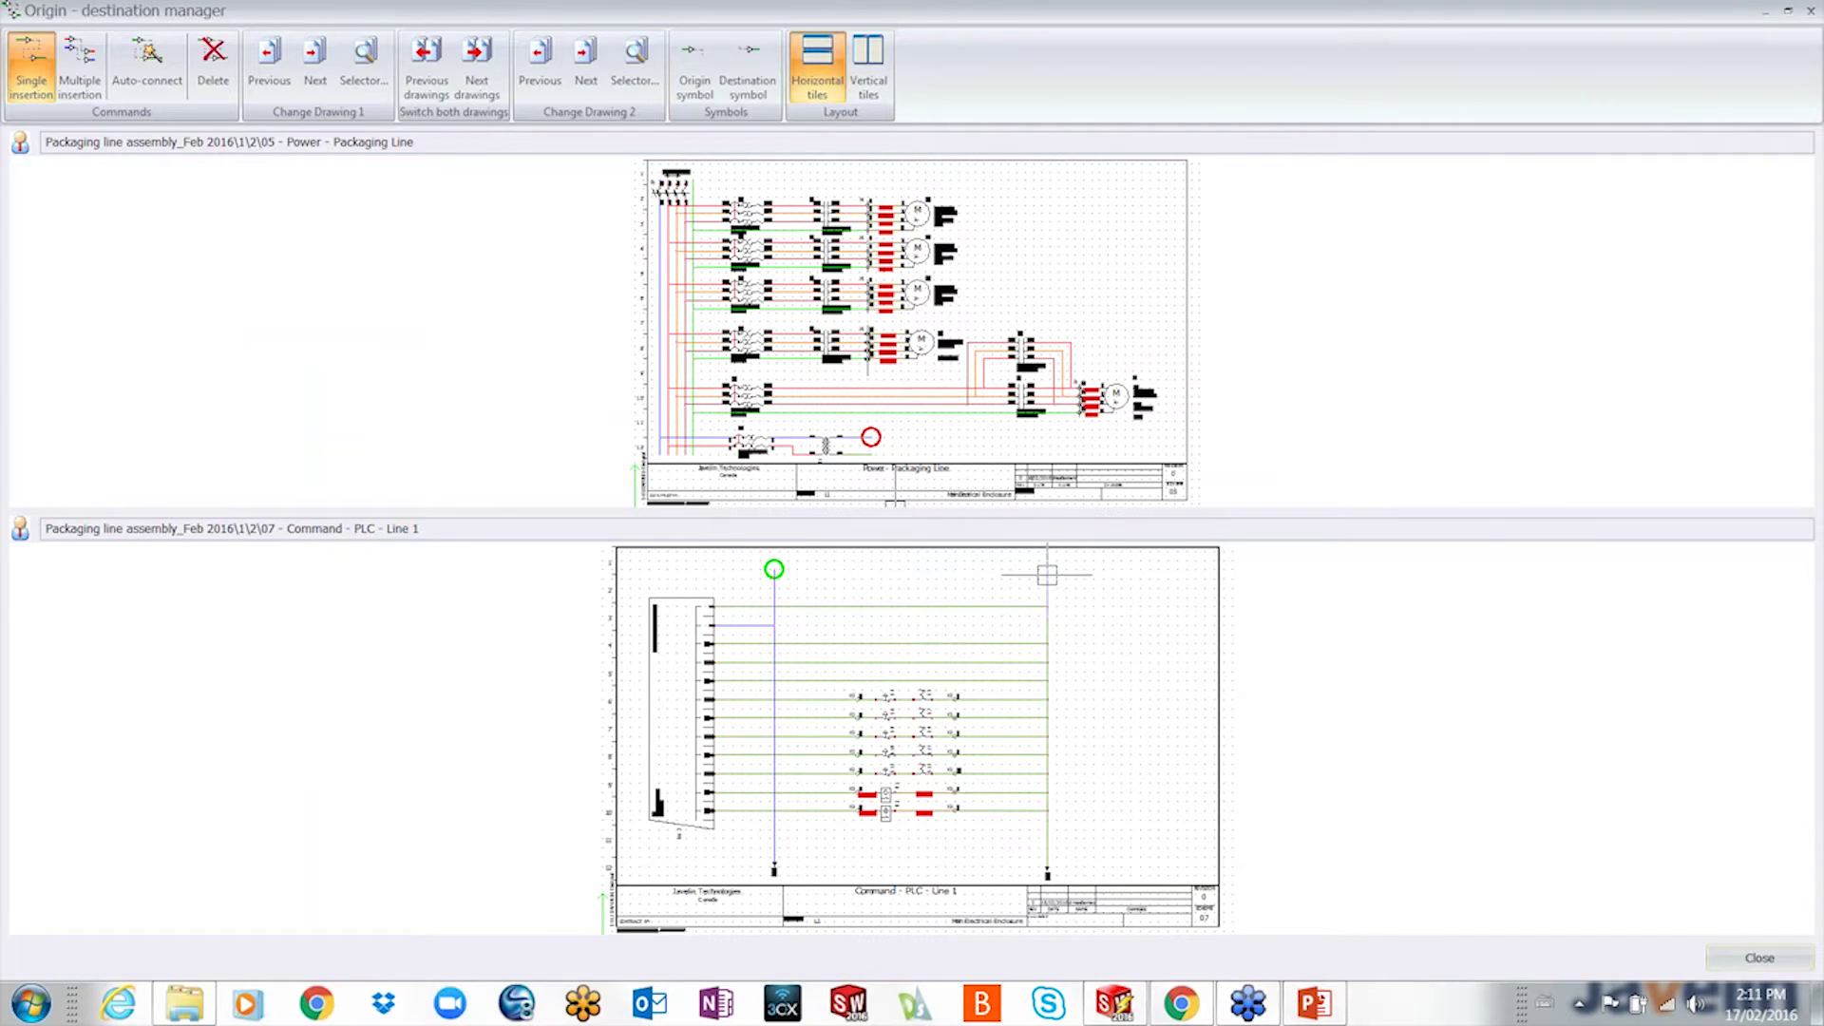
{"action": "left_click", "coordinate": [835, 582]}
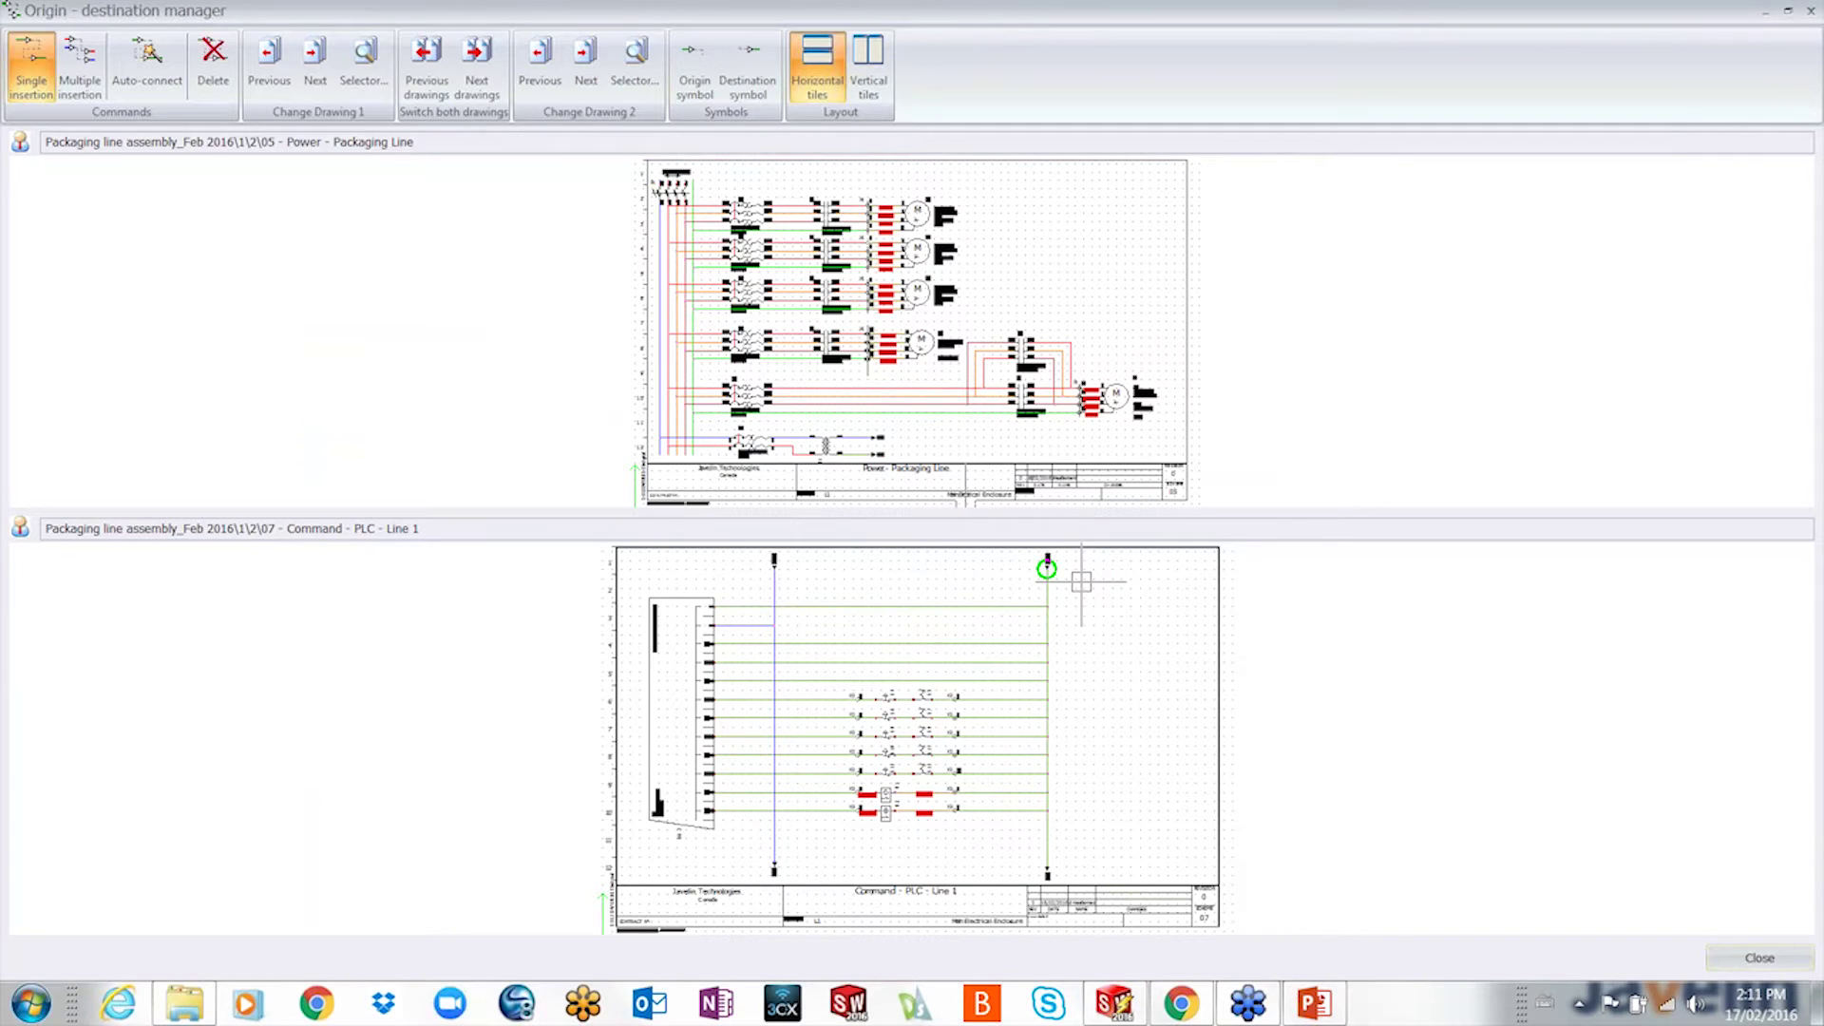
{"action": "left_click", "coordinate": [1759, 957]}
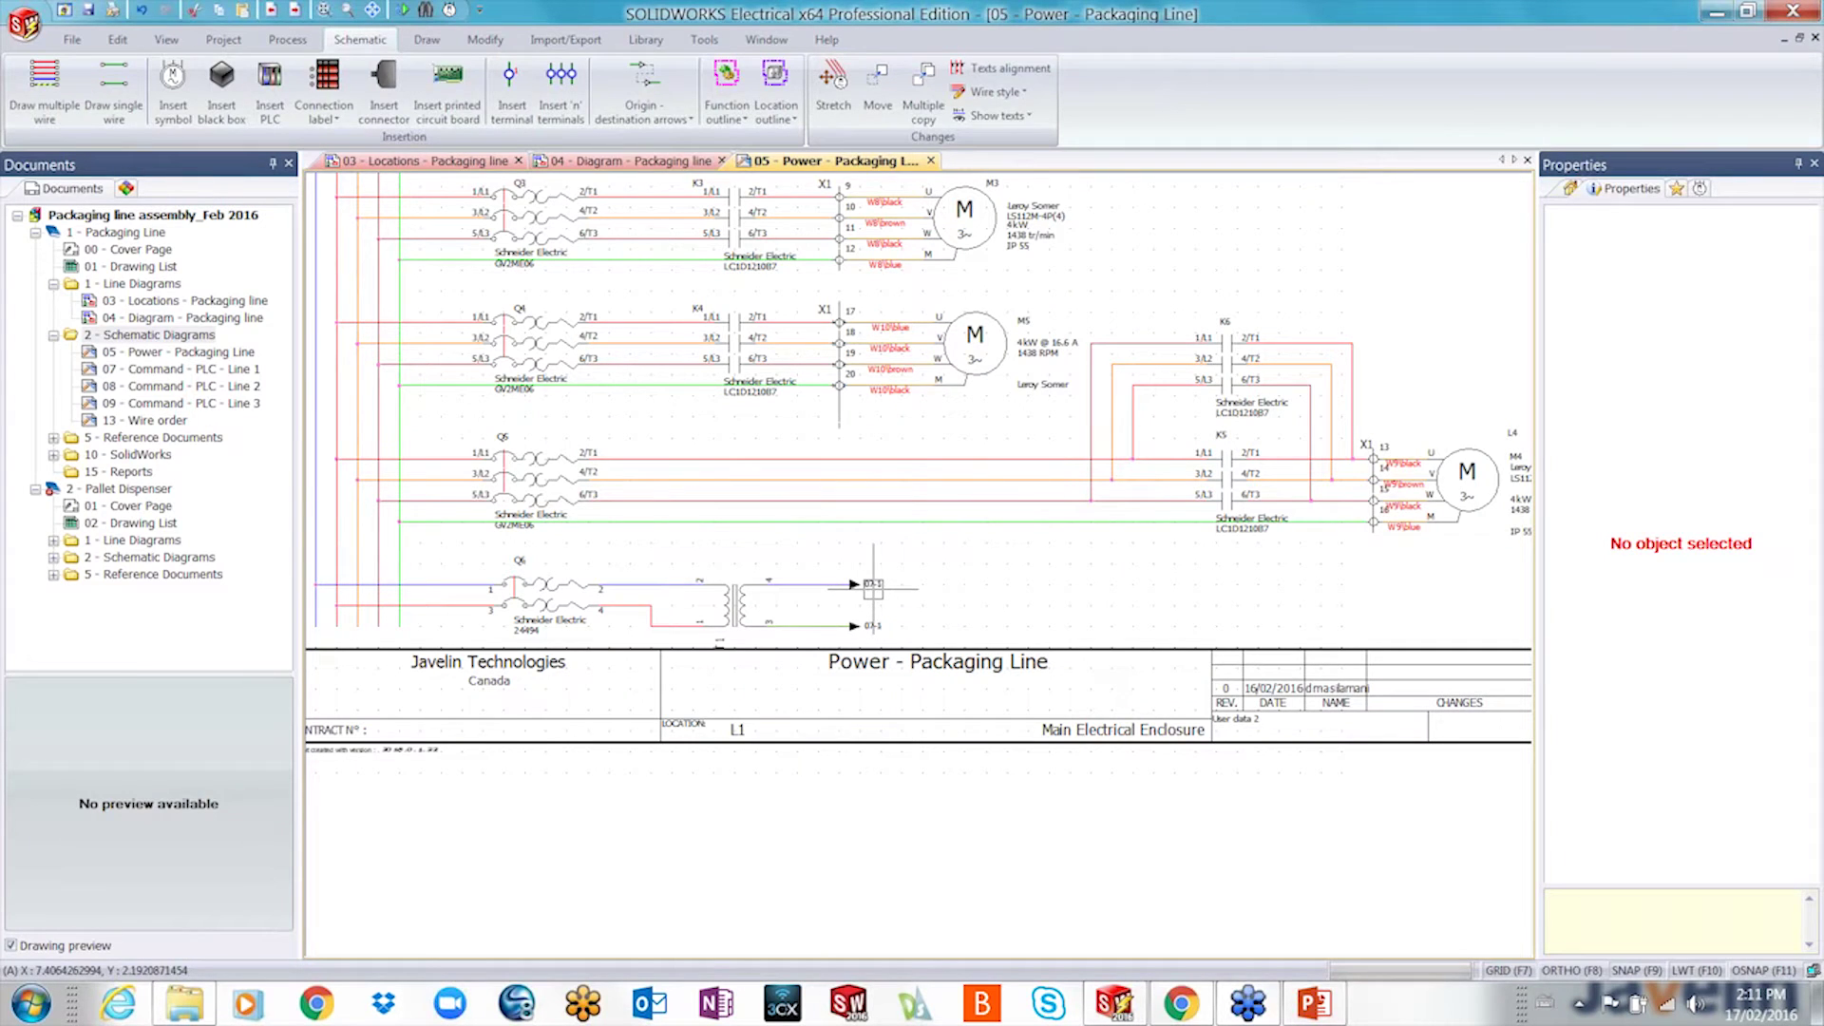
{"action": "double_click", "coordinate": [866, 585]}
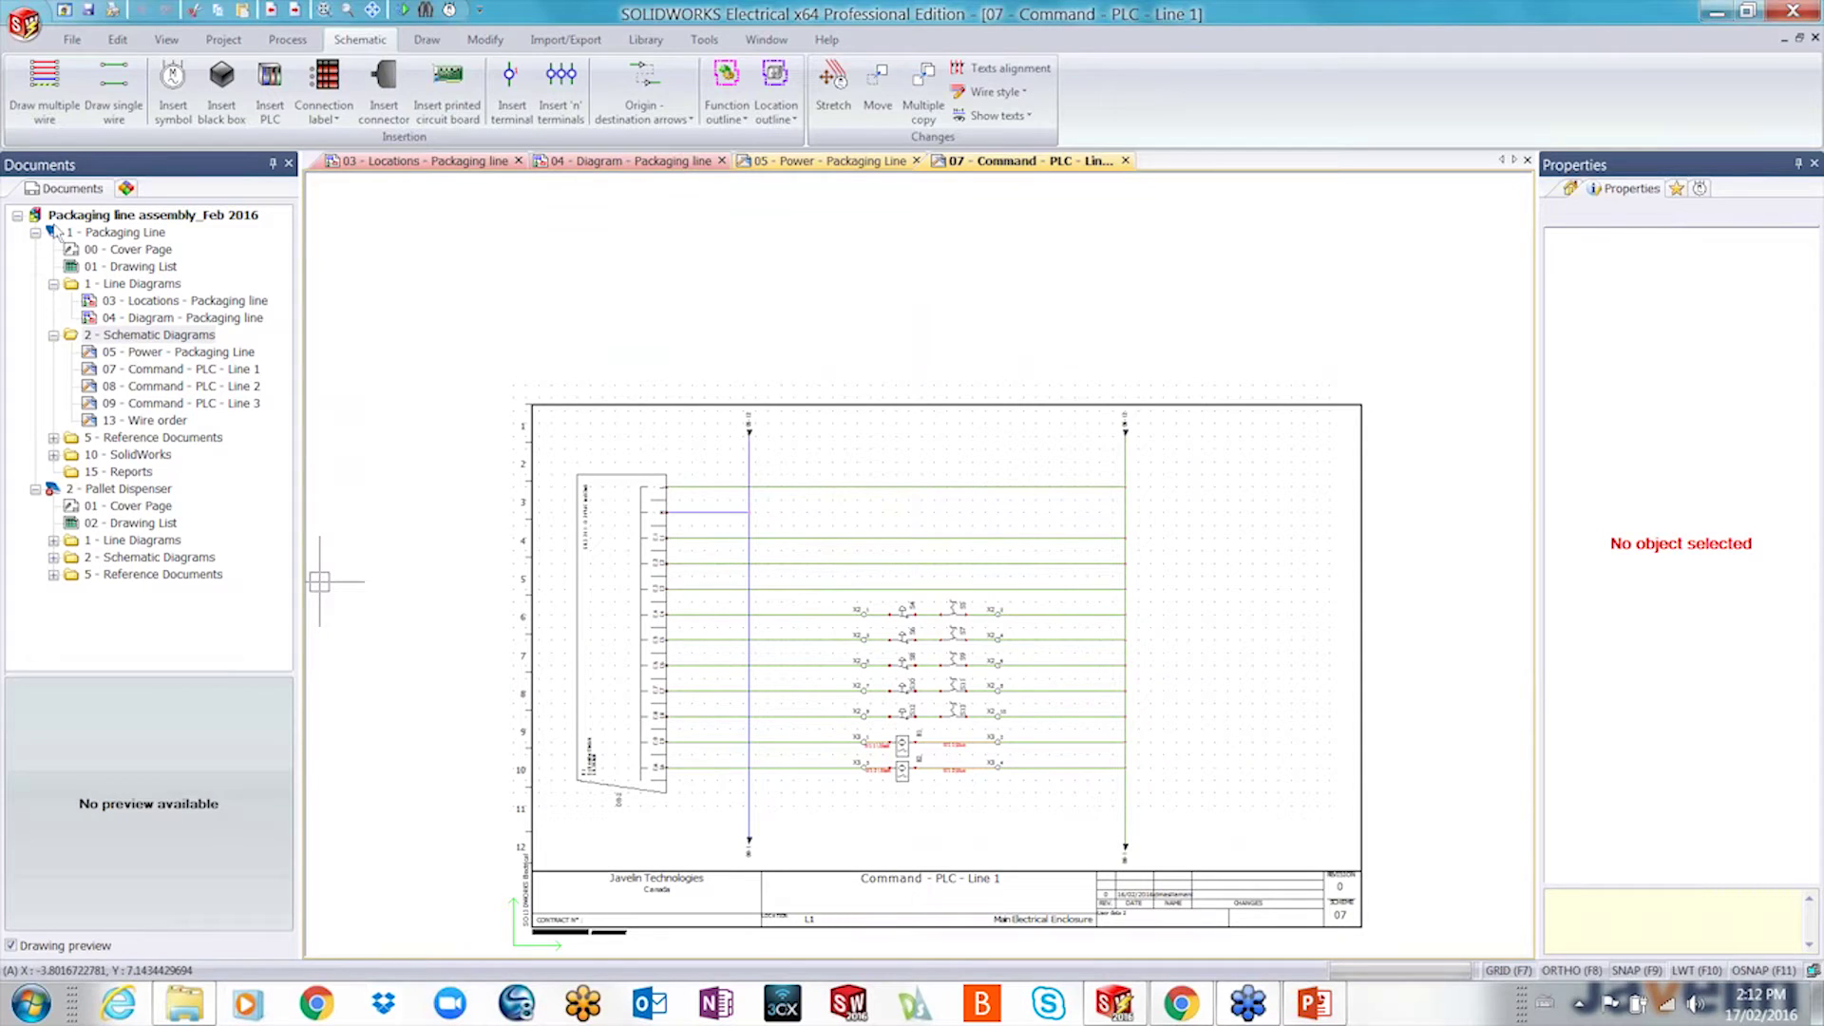
- Generate the =F1-X1 terminal strip drawing (L1 > L11 - Chassis) into 2 - Schematic Diagrams
{"action": "left_click", "coordinate": [128, 189]}
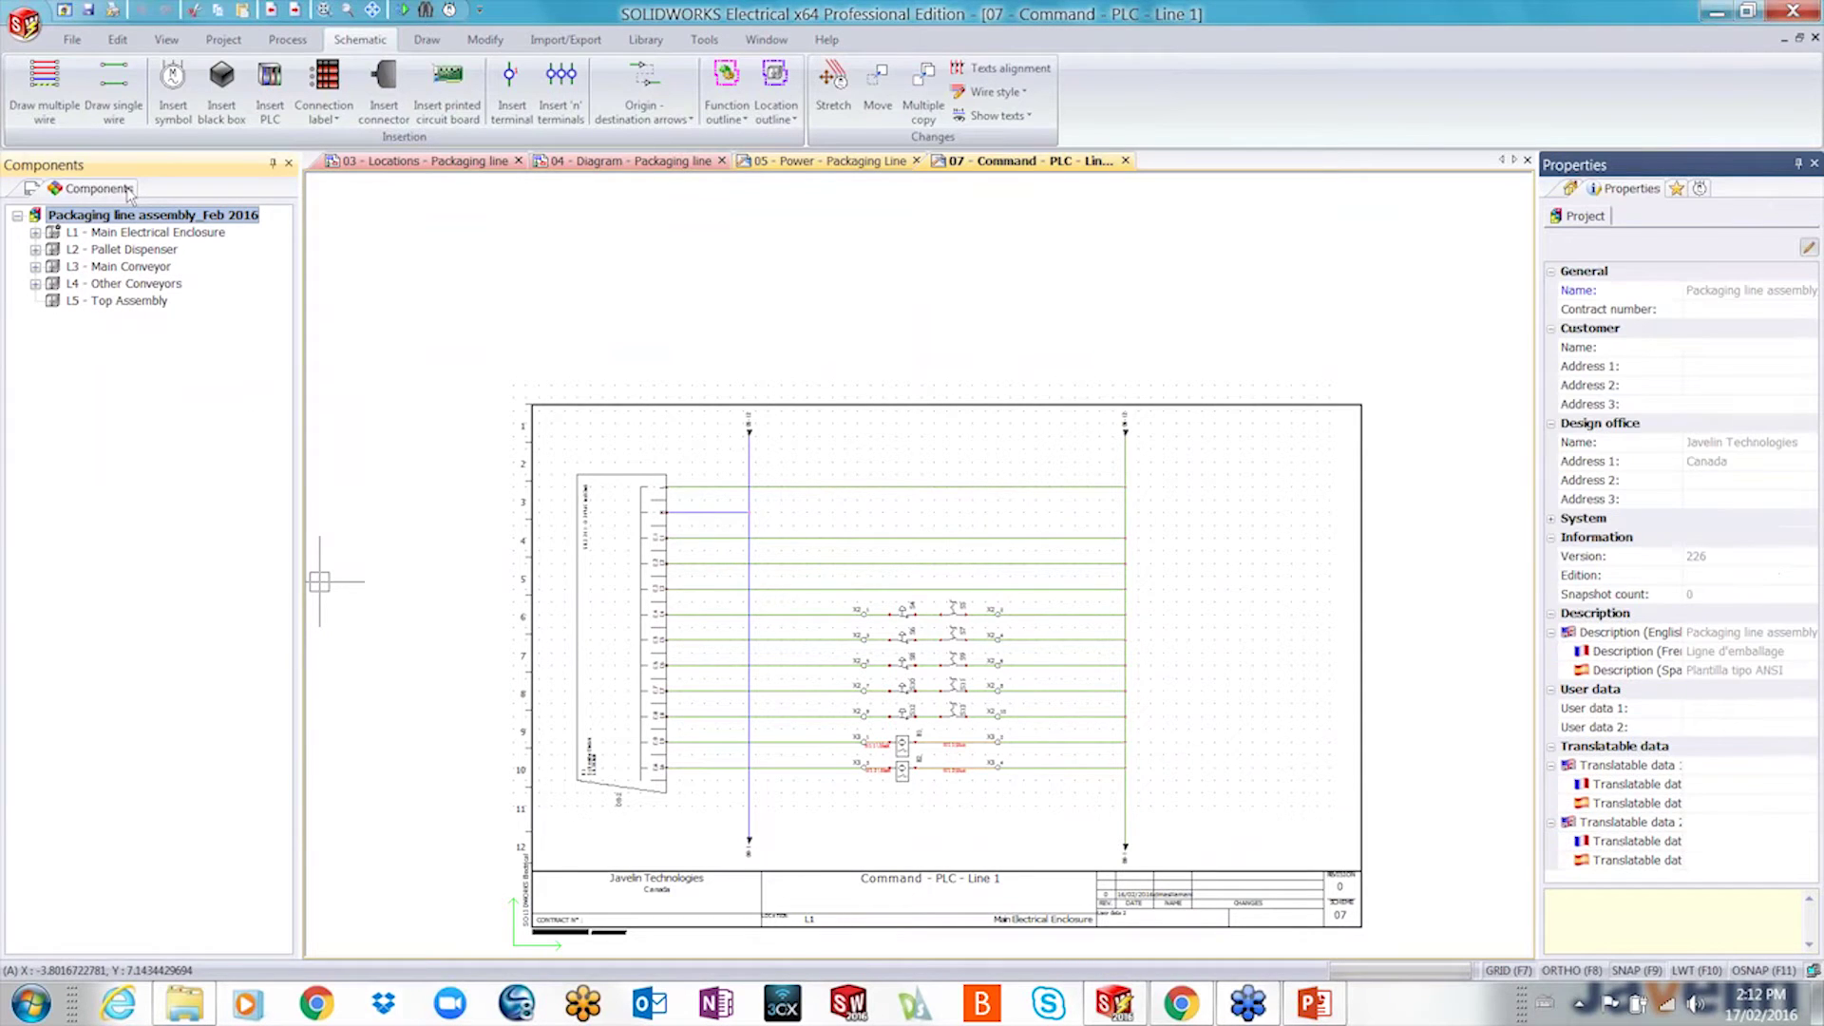
{"action": "left_click", "coordinate": [35, 233]}
{"action": "left_click", "coordinate": [53, 249]}
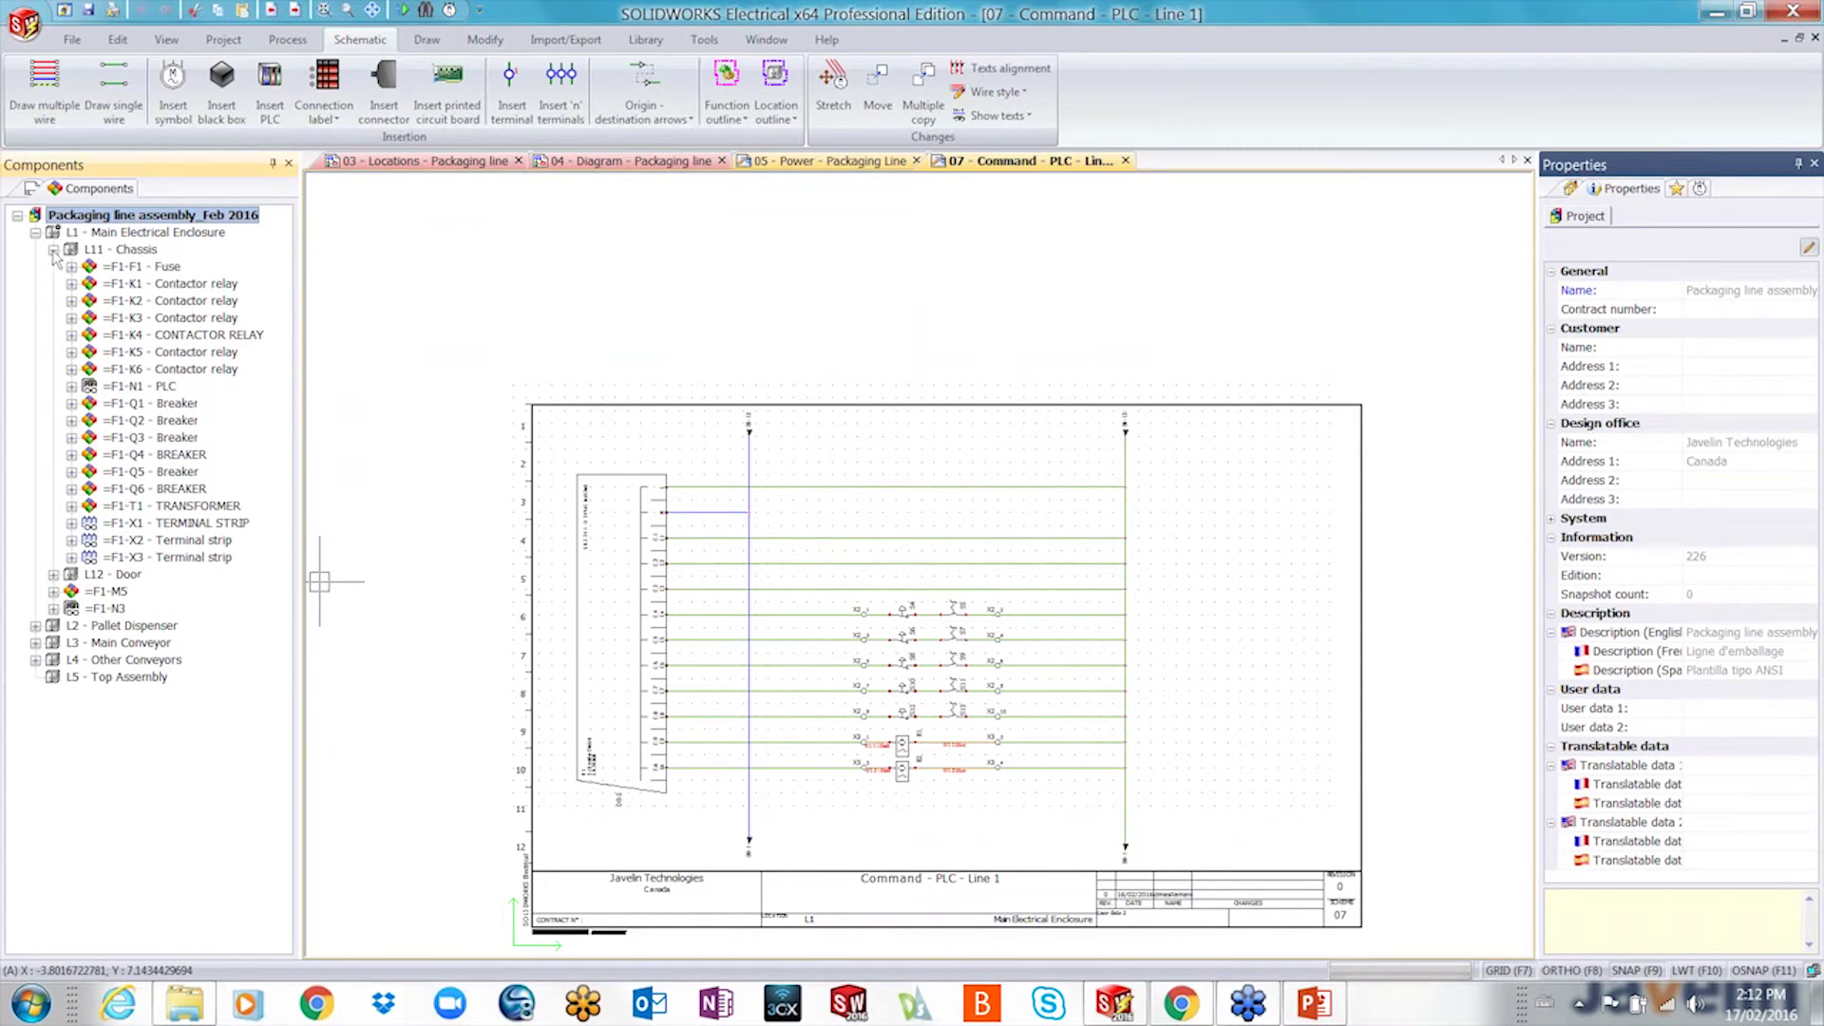
{"action": "right_click", "coordinate": [133, 523]}
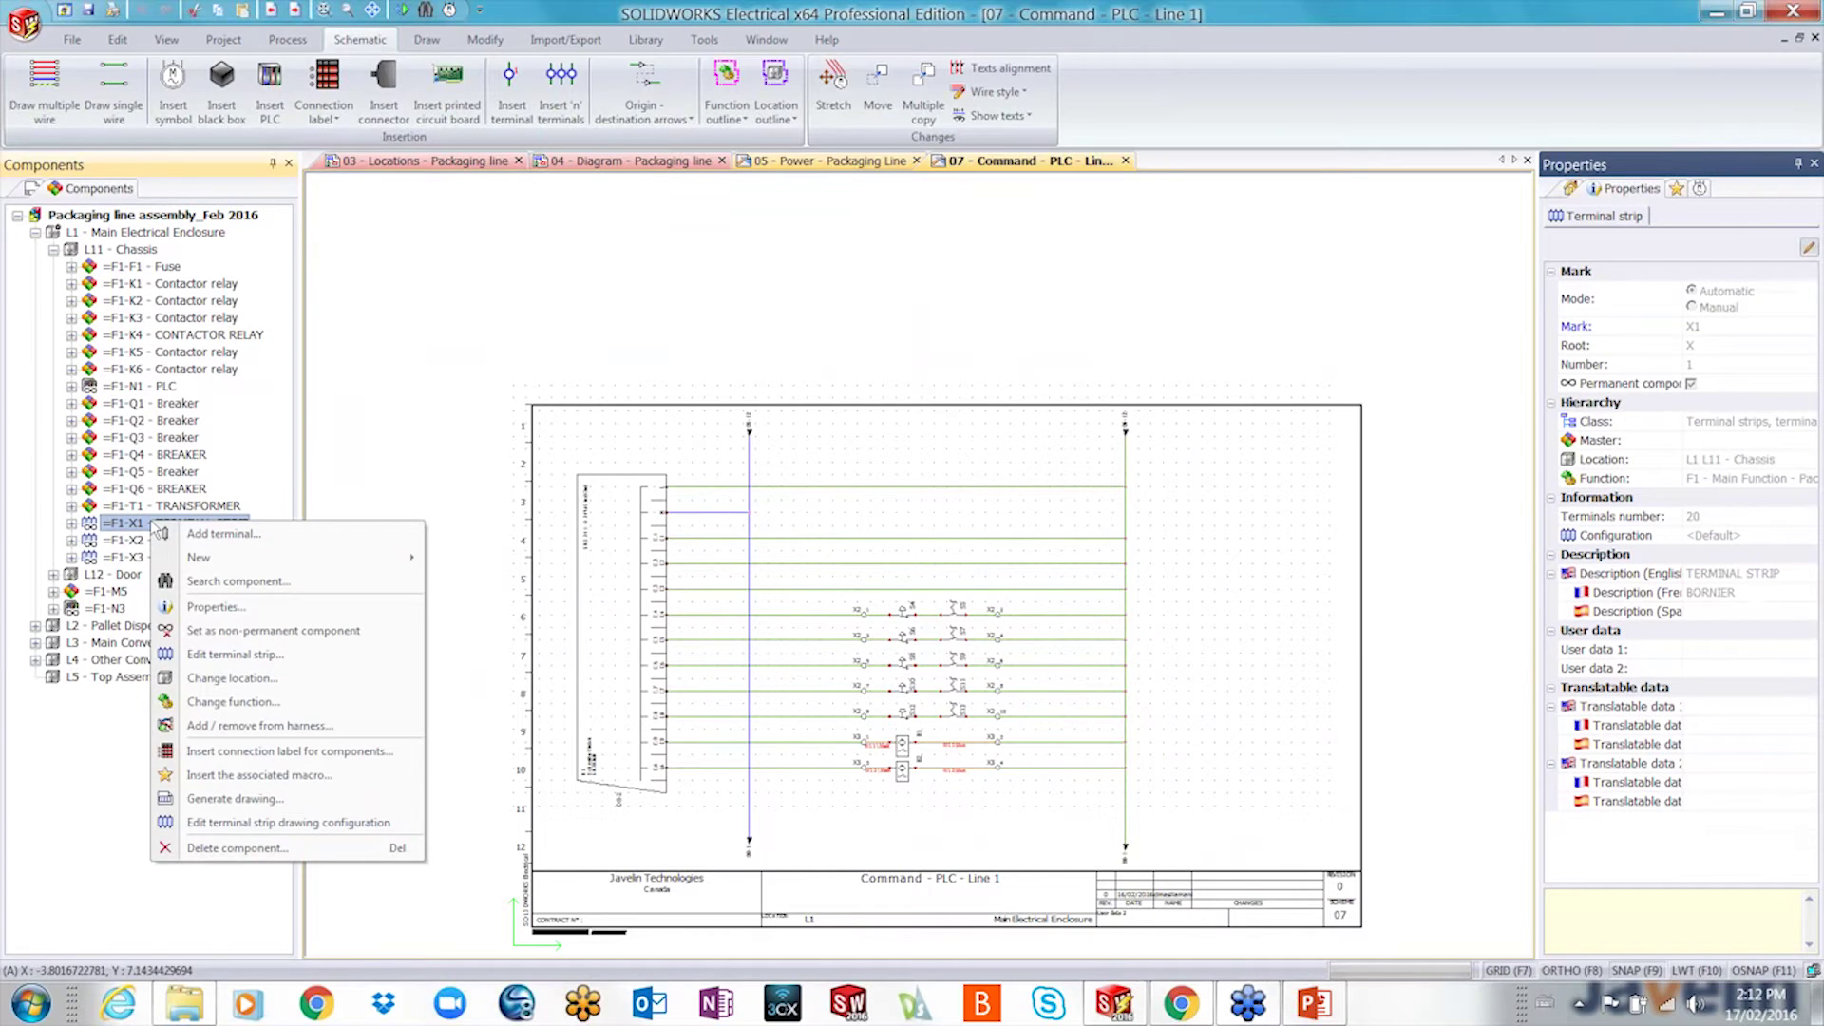
{"action": "left_click", "coordinate": [227, 799]}
{"action": "left_click", "coordinate": [561, 387]}
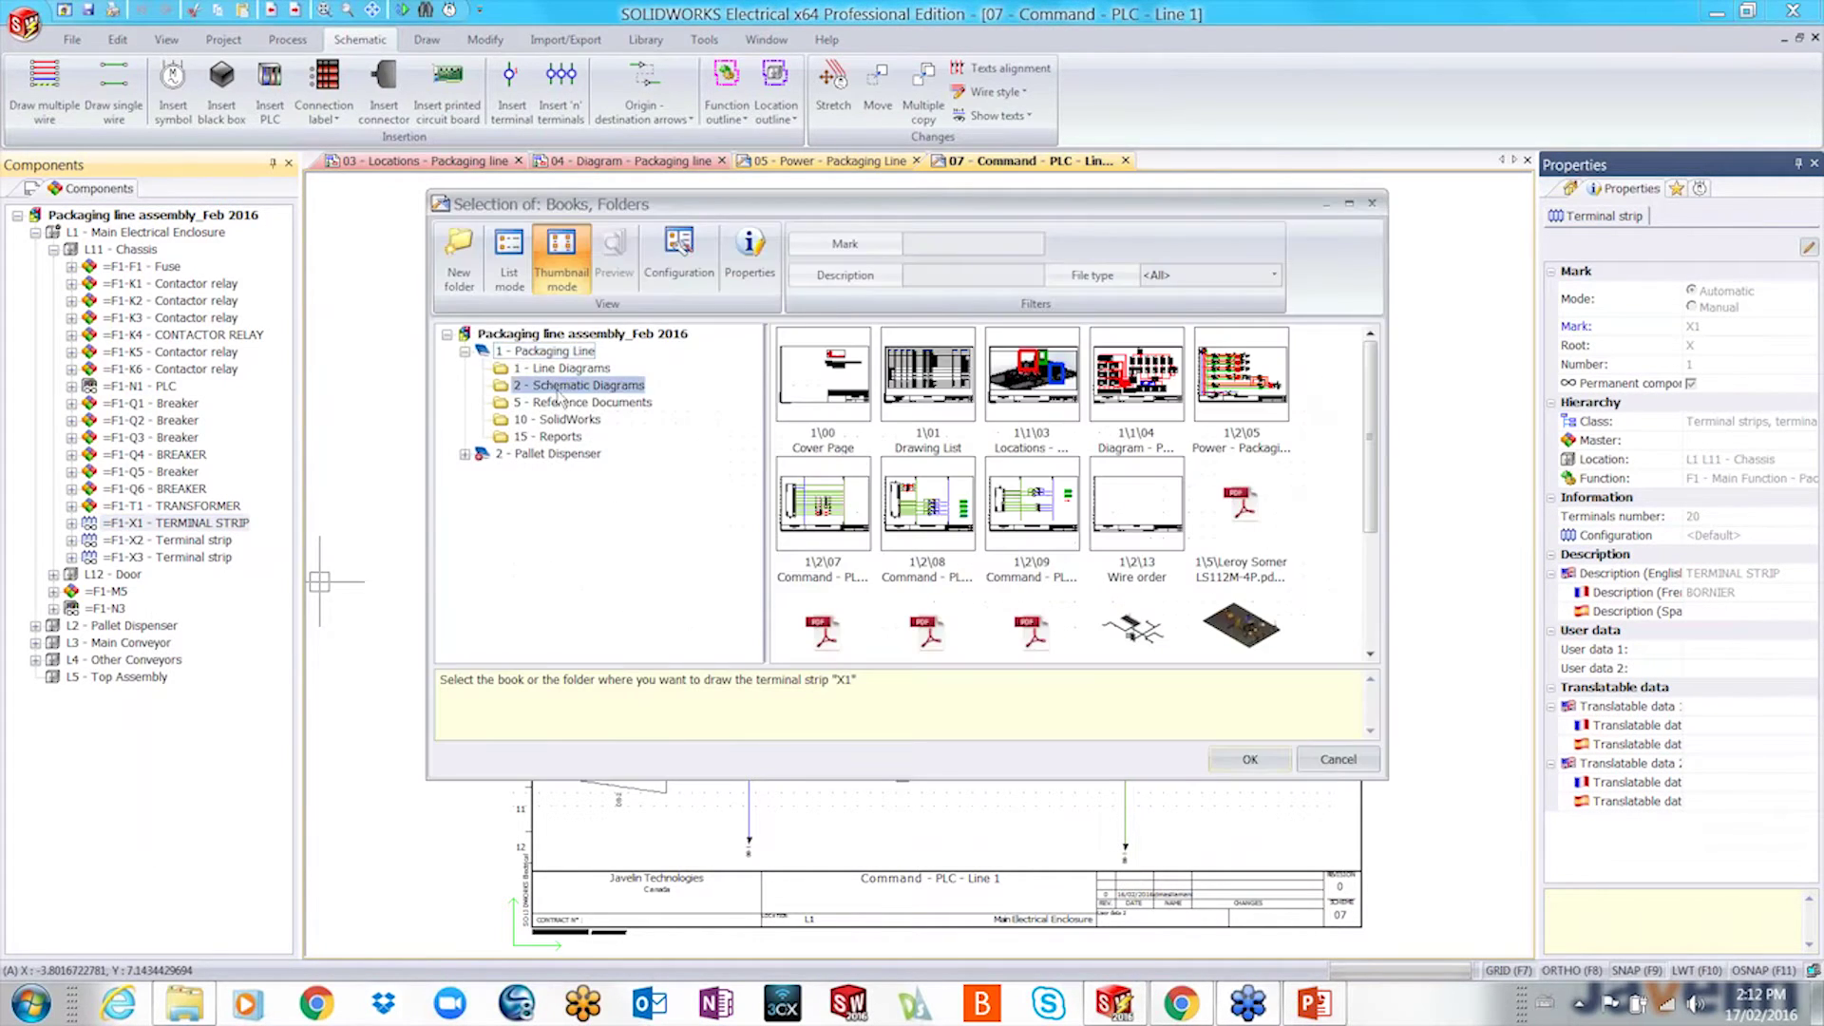
{"action": "left_click", "coordinate": [1249, 760]}
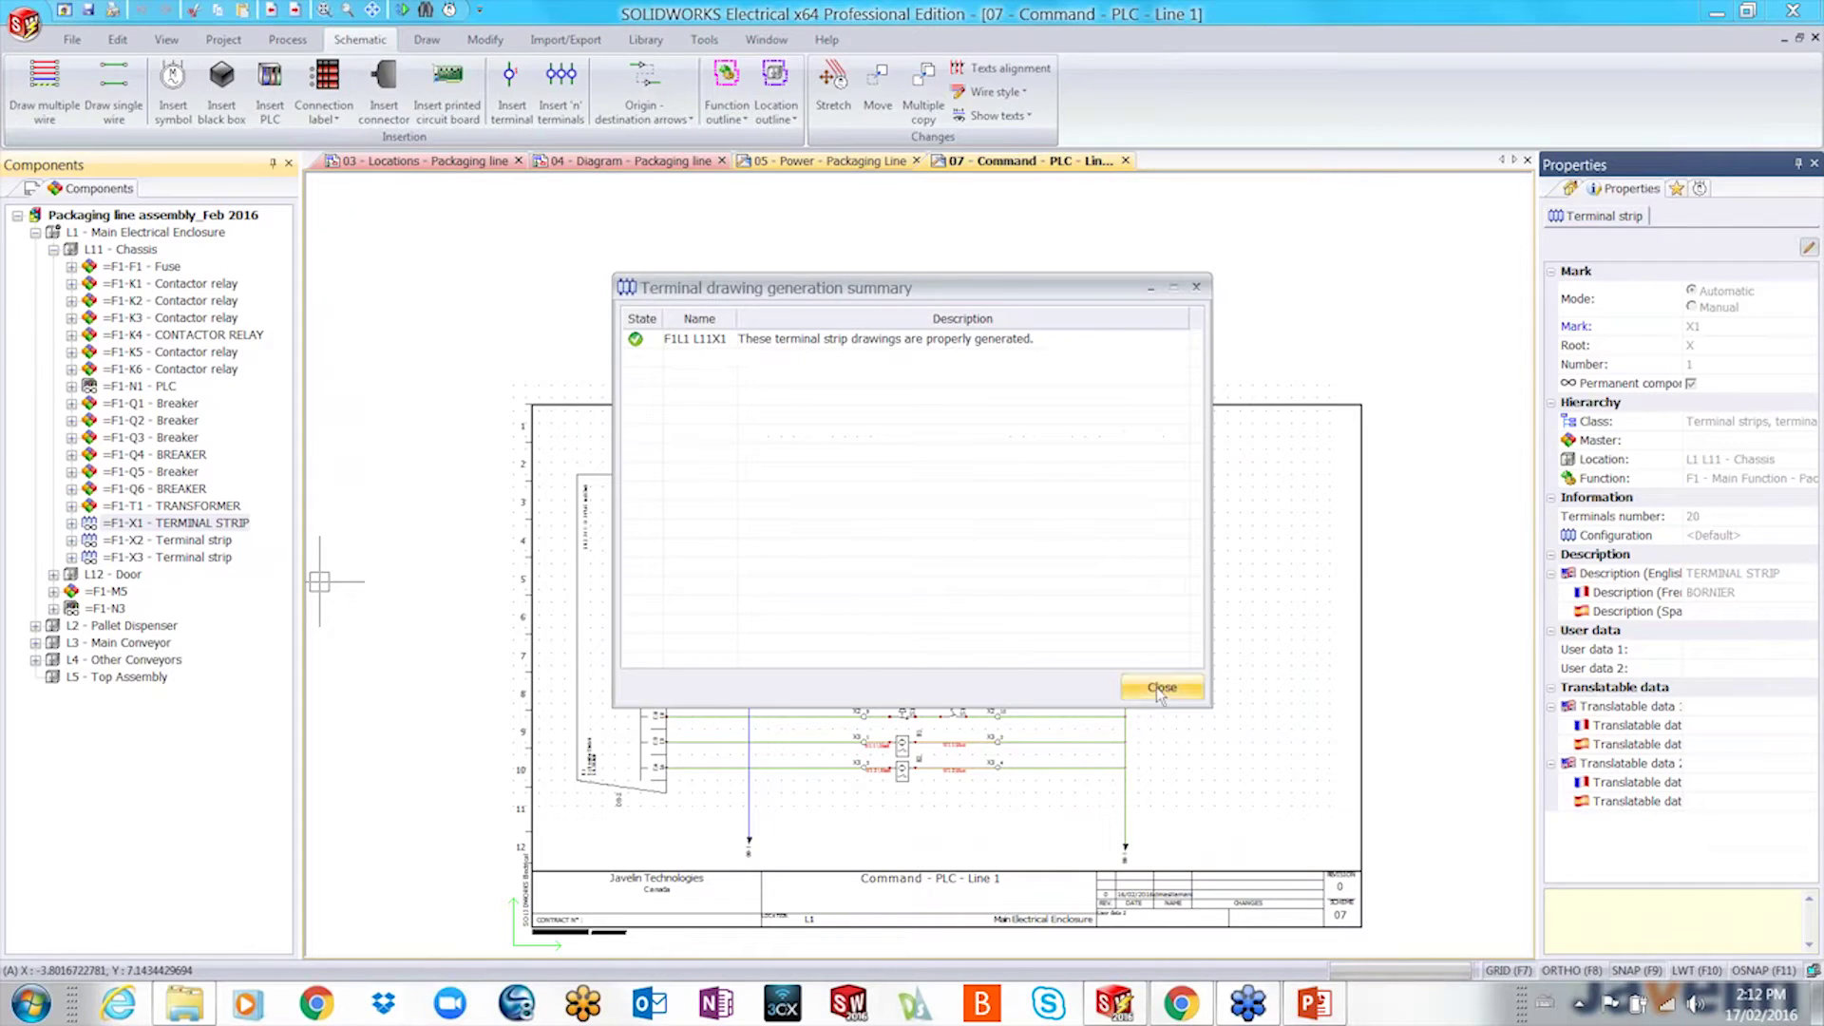
{"action": "left_click", "coordinate": [1159, 690]}
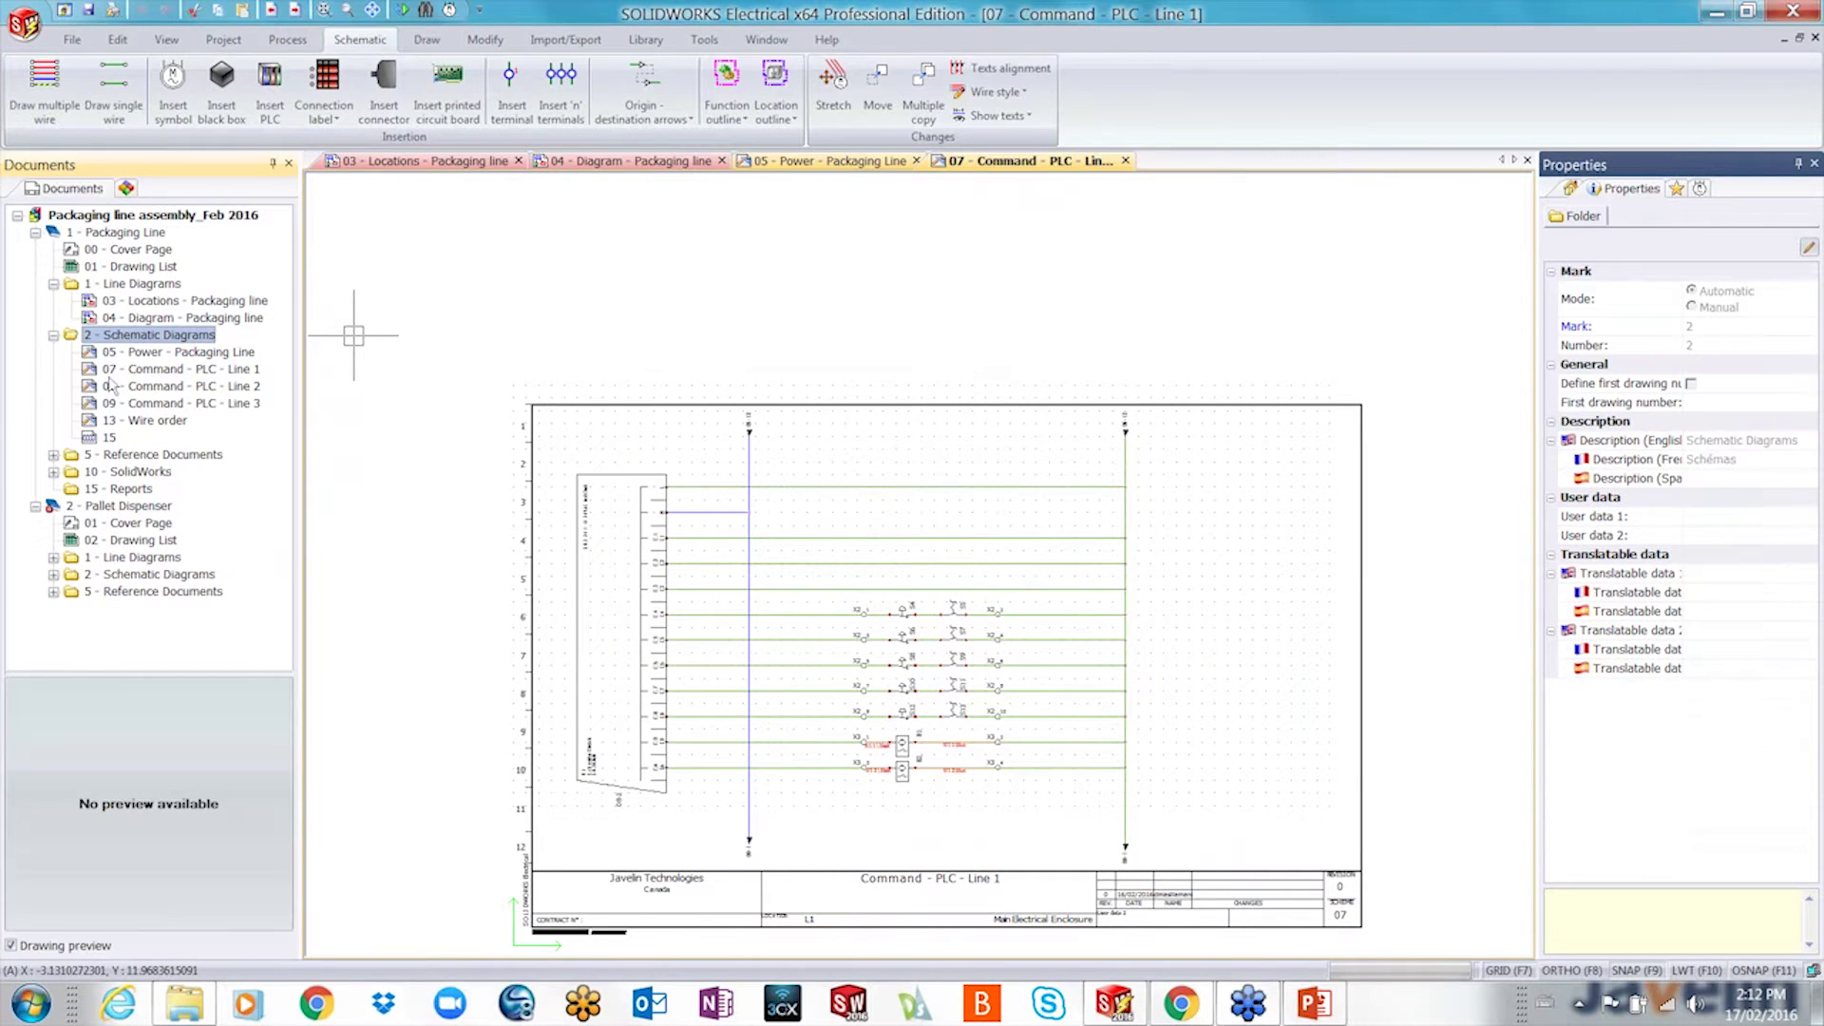
- Open drawing 15 and inspect X1 terminals 1–20 cabled through W6–W10 to motors M1–M5
{"action": "double_click", "coordinate": [109, 437]}
{"action": "scroll", "coordinate": [1092, 392], "scroll_direction": "down", "scroll_amount": 1}
{"action": "middle_click_drag", "start_coordinate": [1093, 392], "coordinate": [866, 584]}
{"action": "scroll", "coordinate": [1144, 391], "scroll_direction": "up", "scroll_amount": 2}
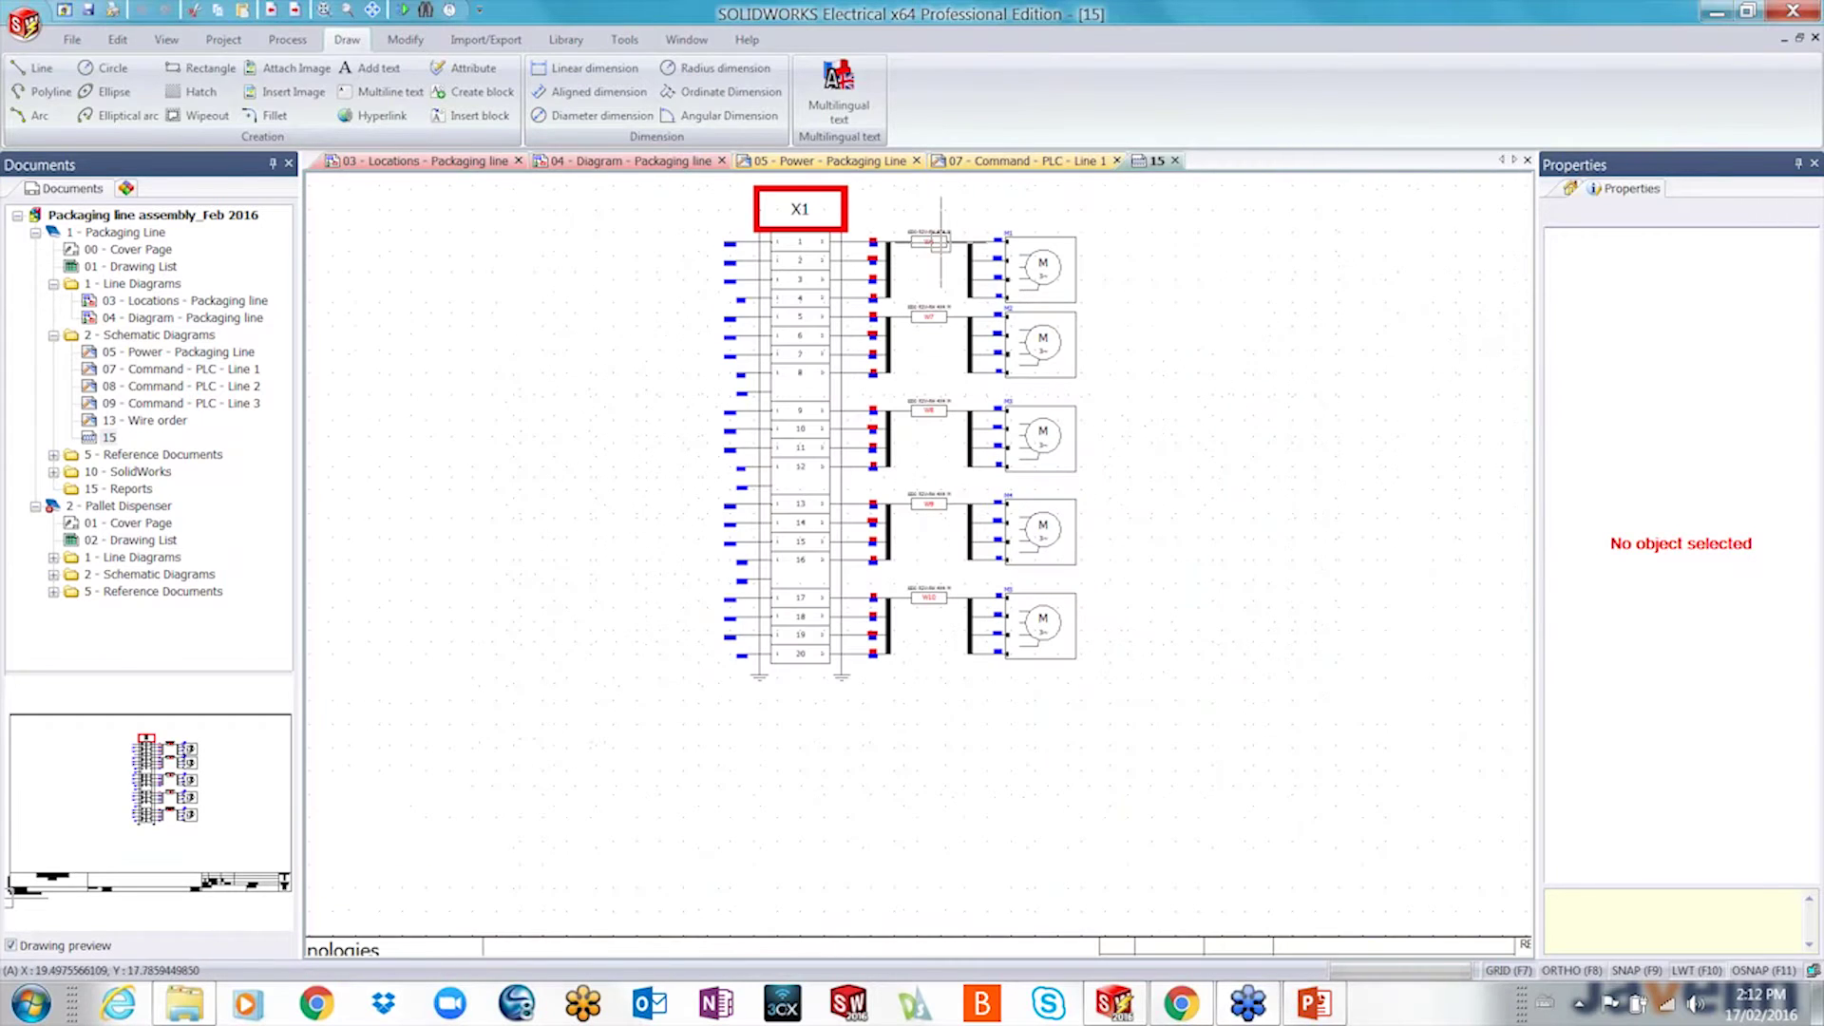
{"action": "scroll", "coordinate": [956, 333], "scroll_direction": "up", "scroll_amount": 2}
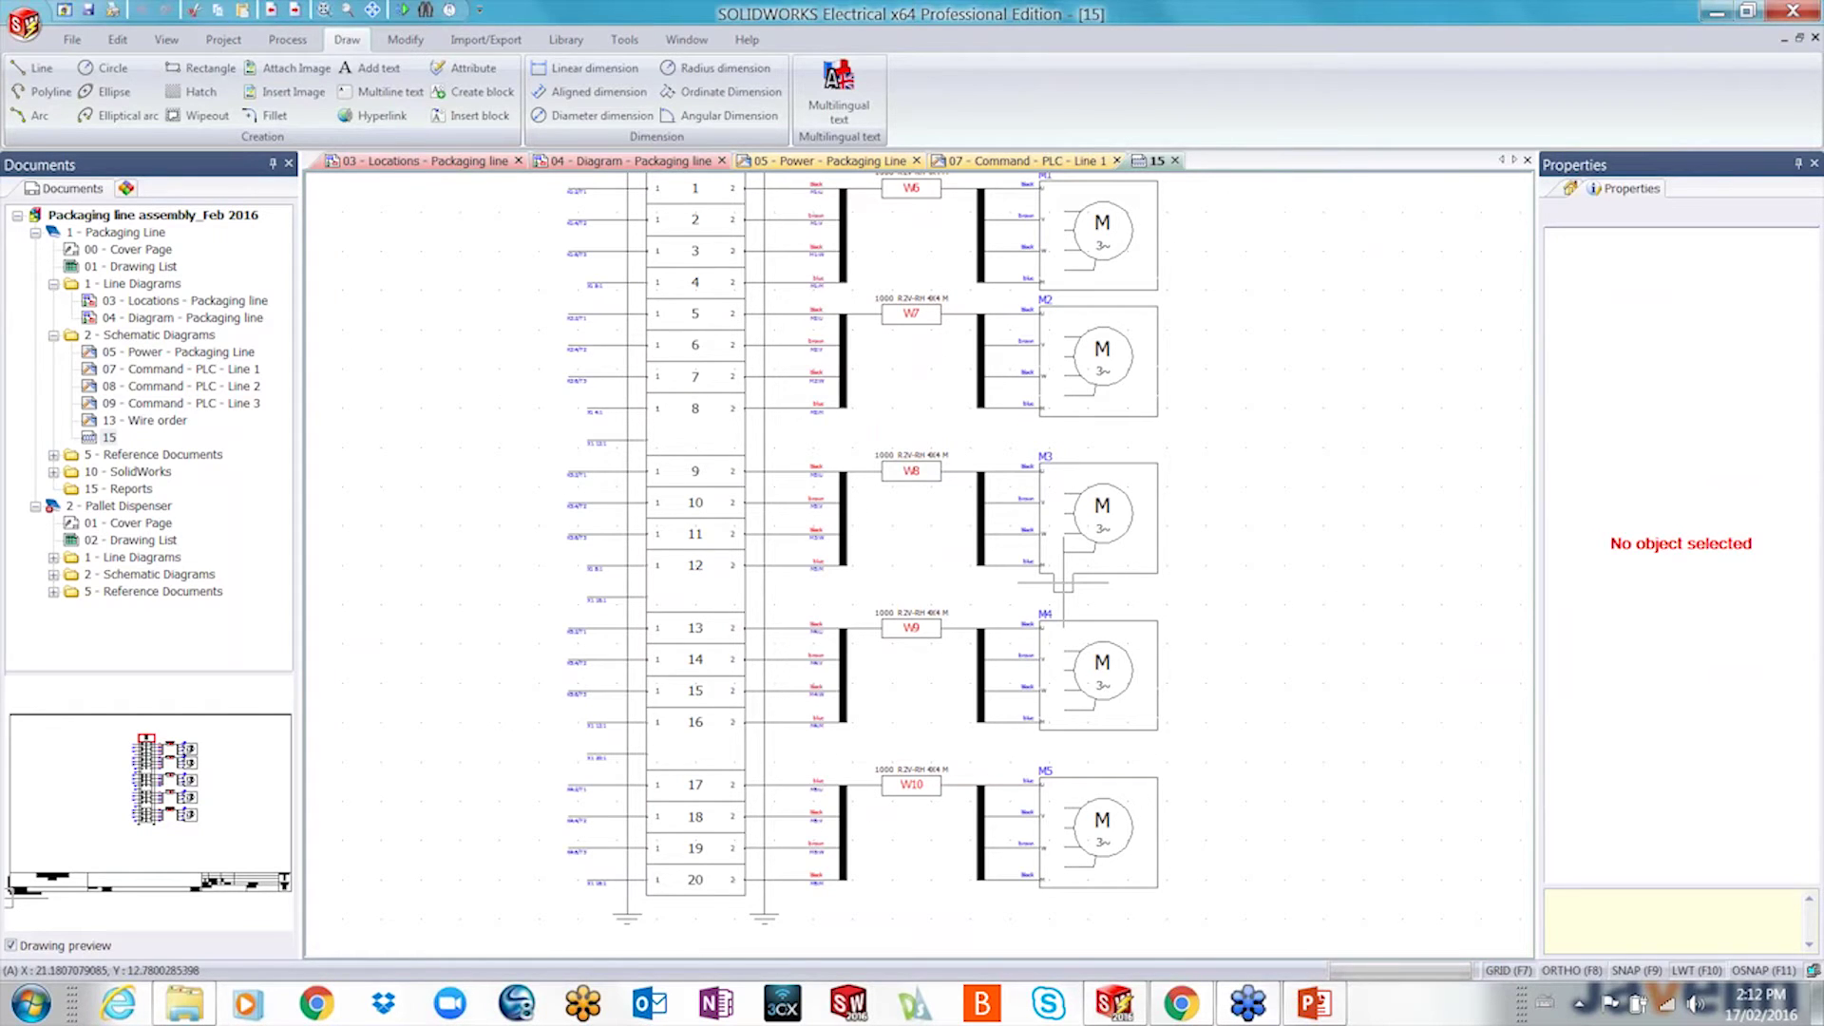
{"action": "scroll", "coordinate": [1063, 581], "scroll_direction": "down", "scroll_amount": 2}
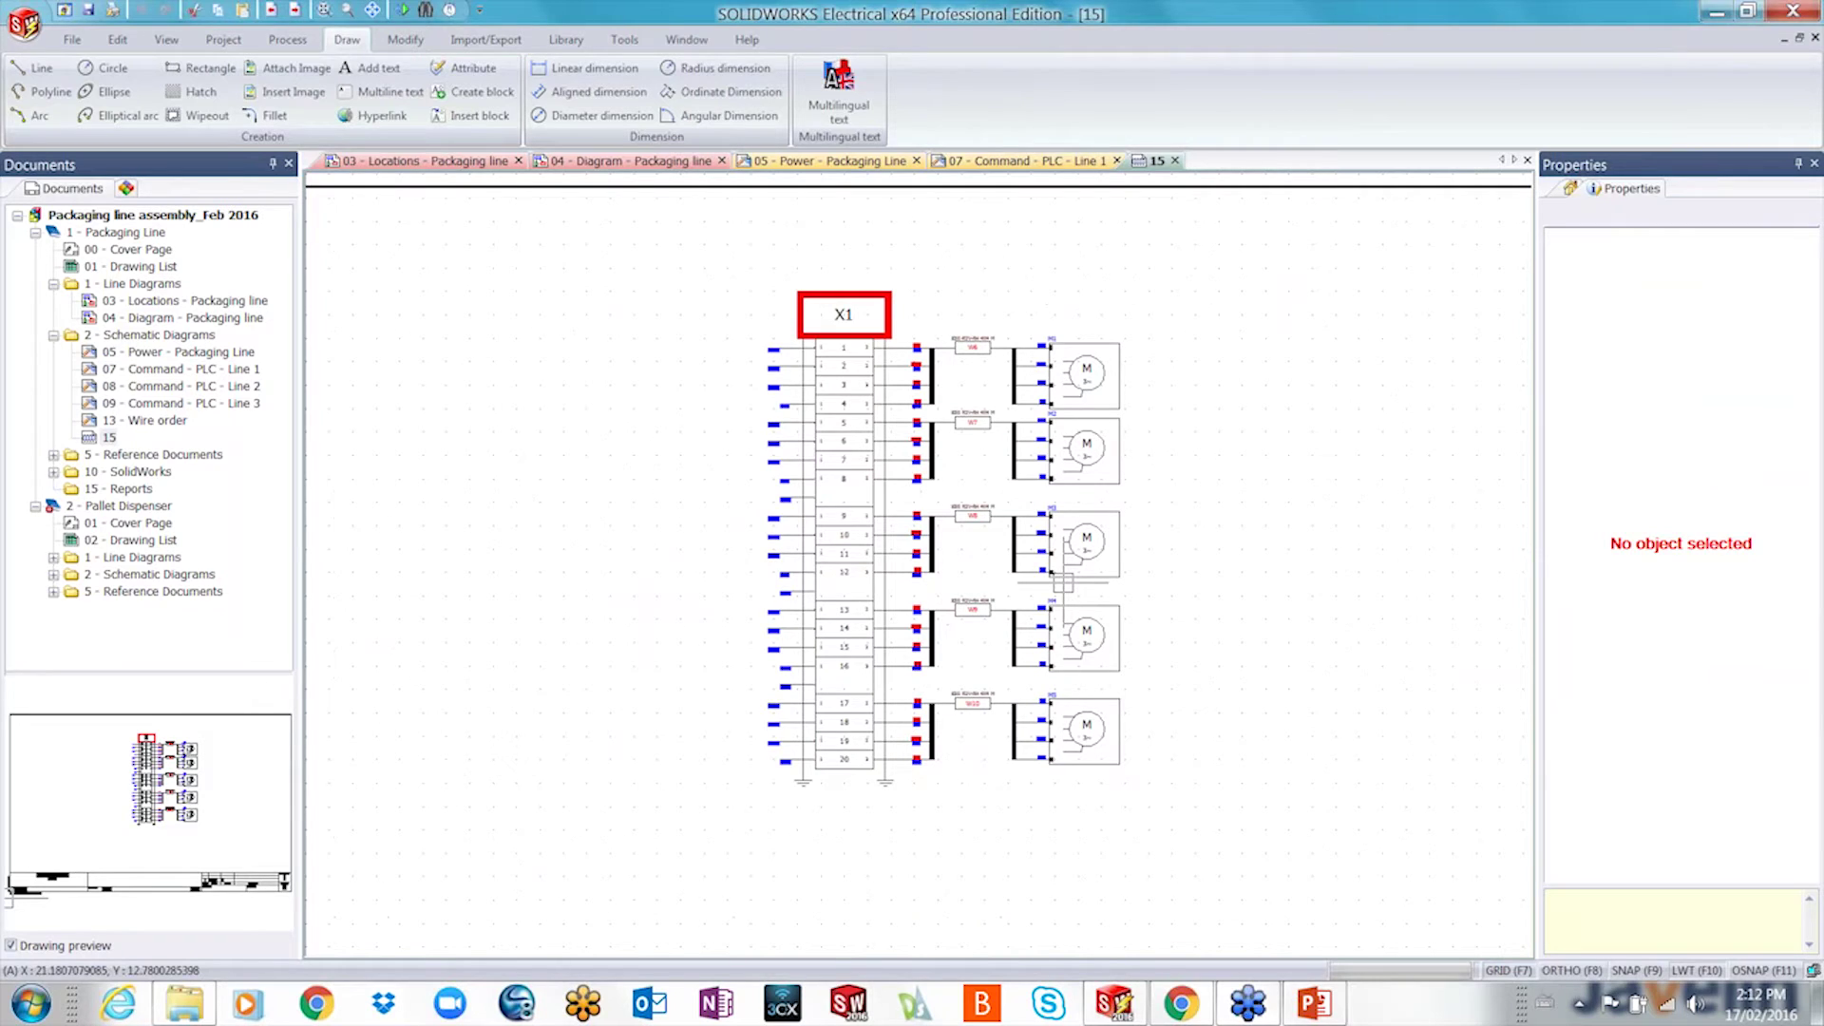
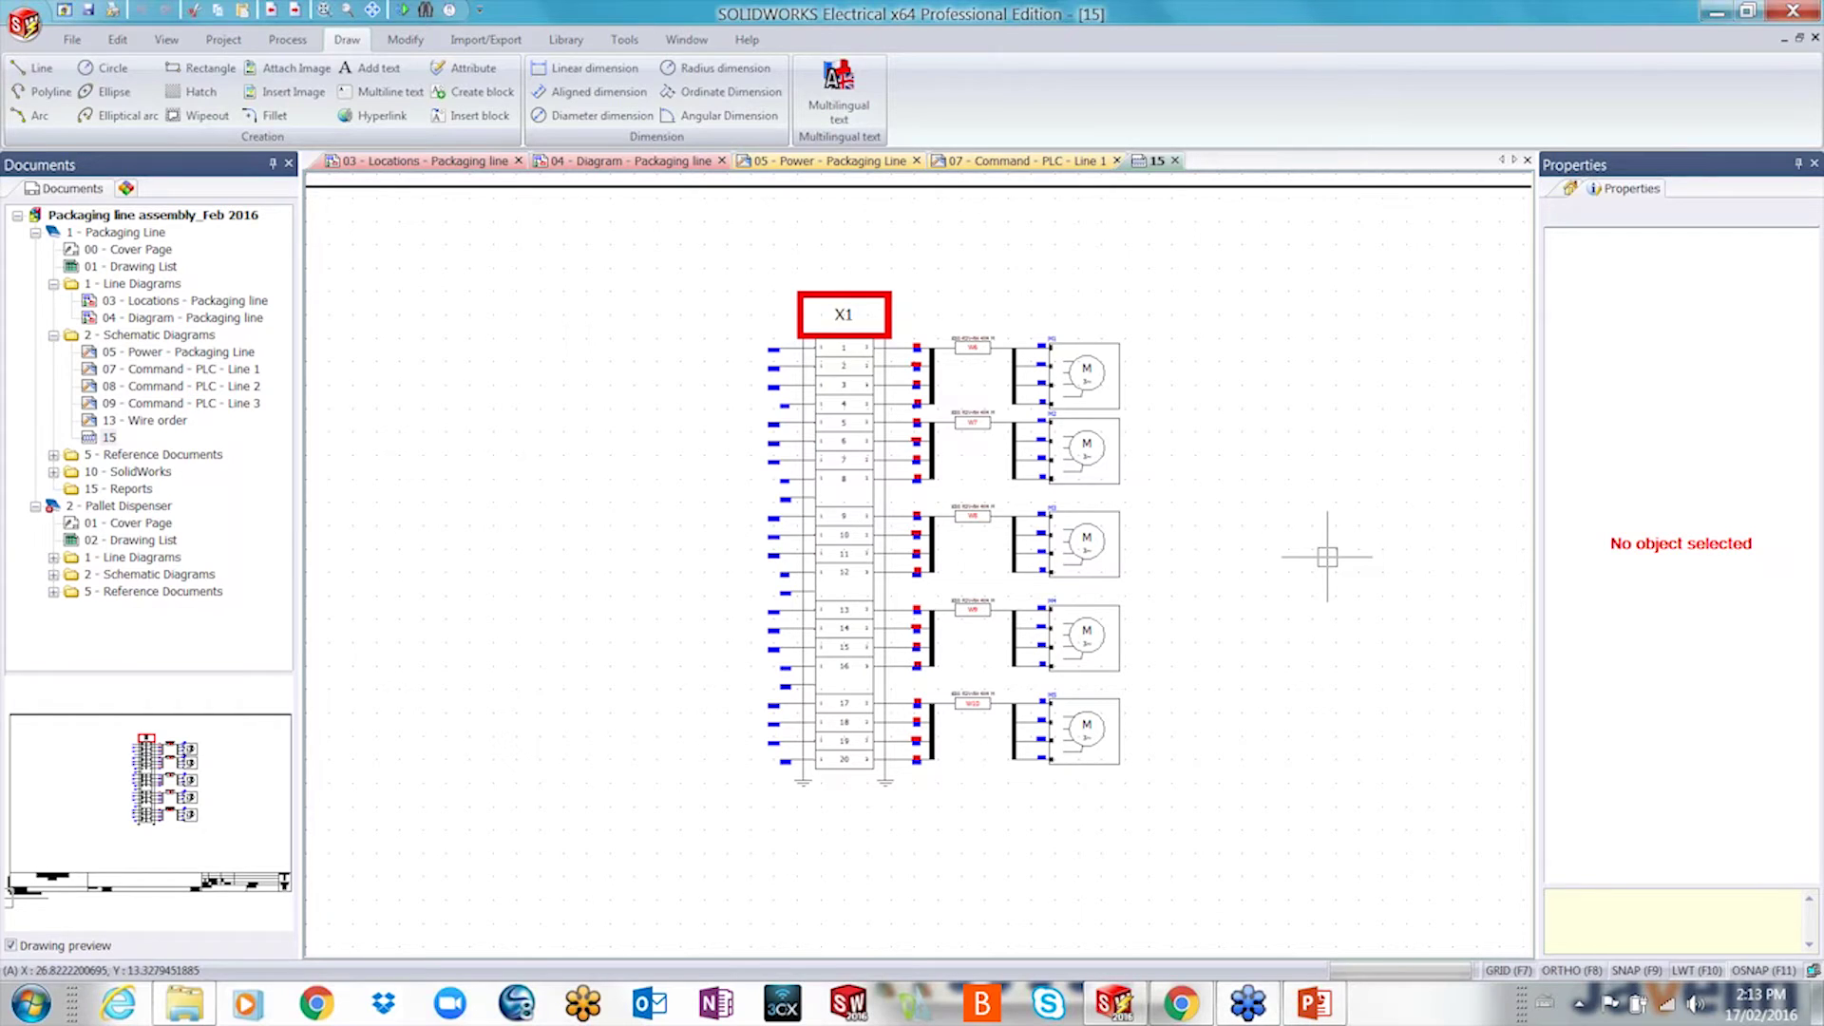
- Open the project's PLCs manager from the Project ribbon
{"action": "left_click", "coordinate": [235, 42]}
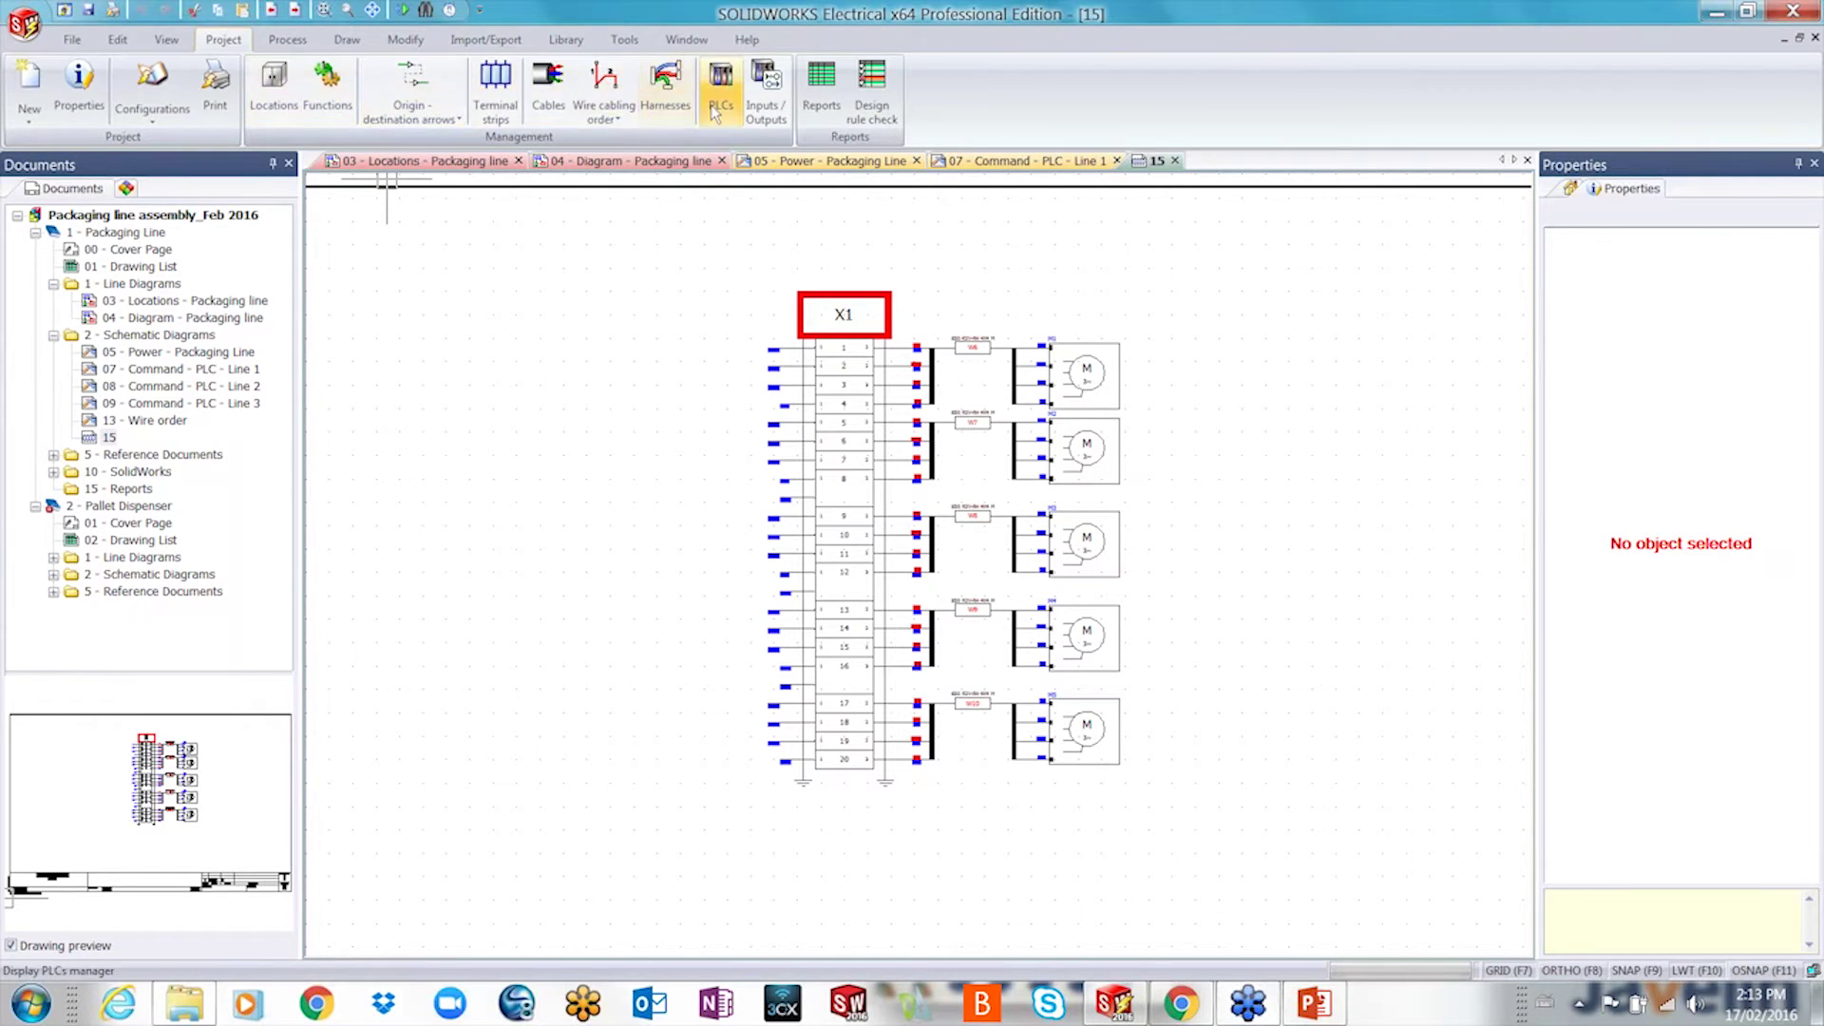
{"action": "left_click", "coordinate": [727, 106]}
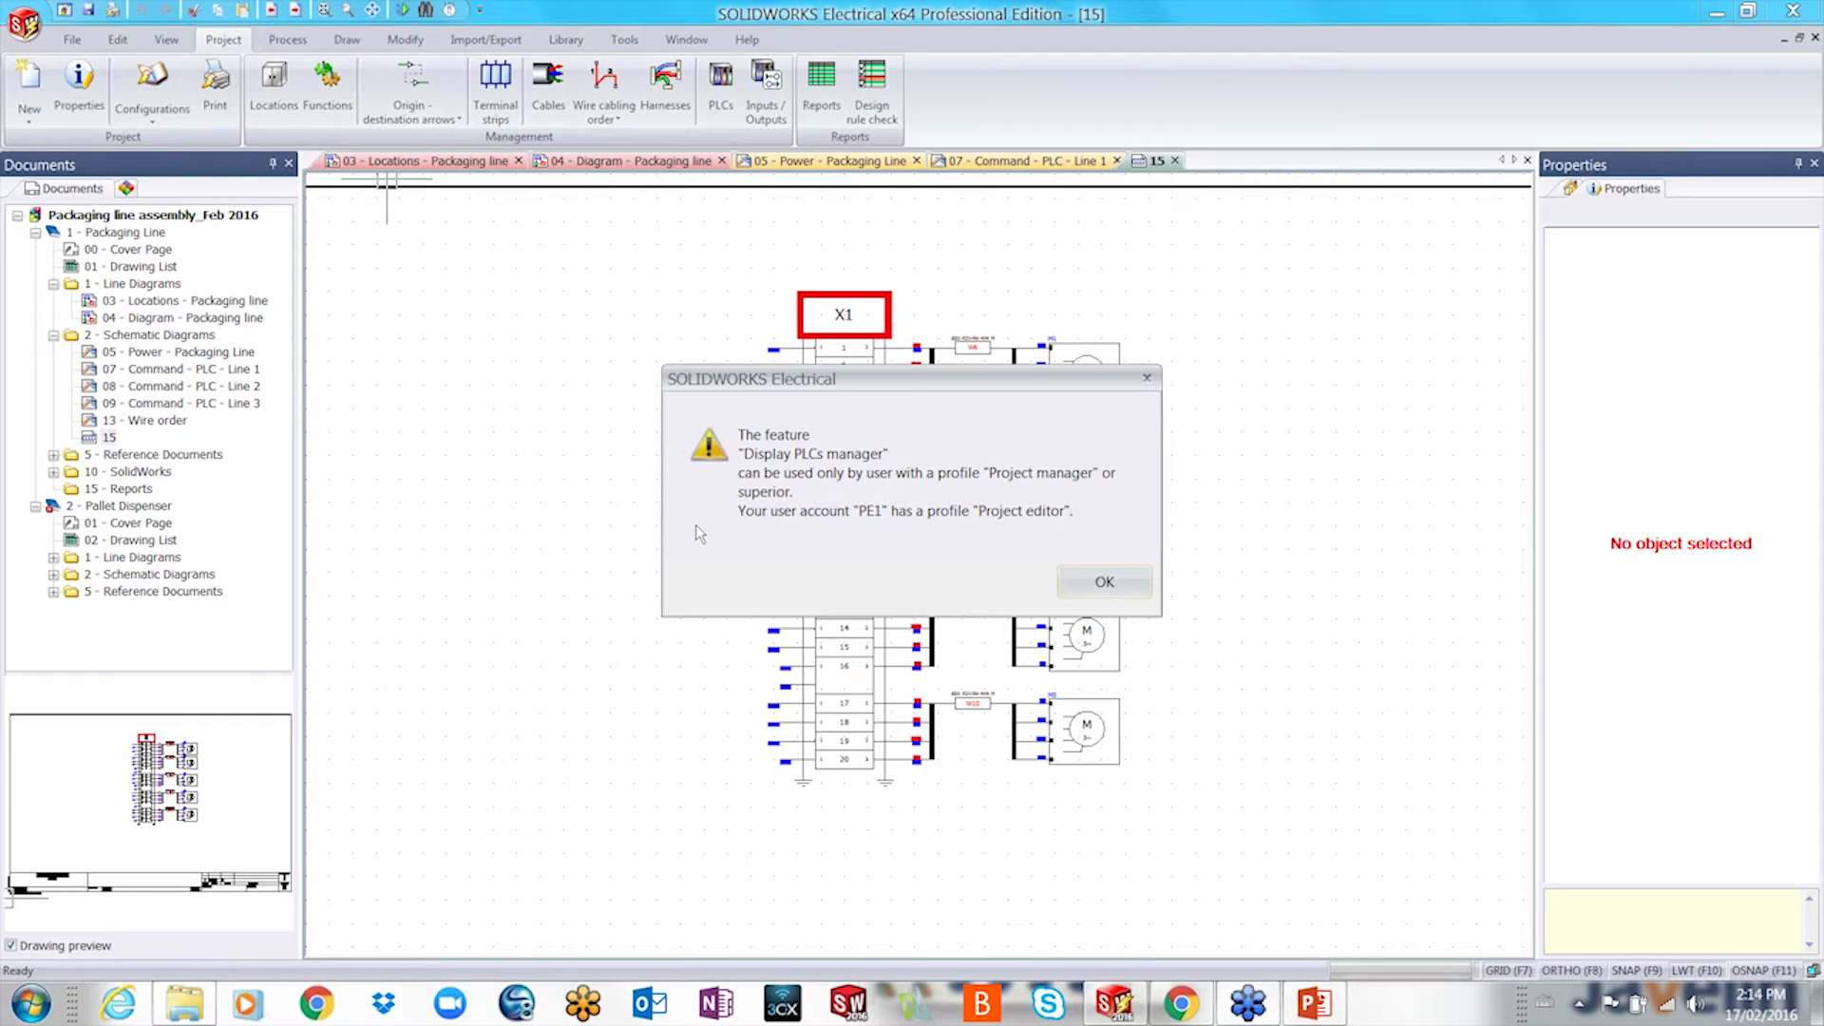
{"action": "left_click", "coordinate": [1147, 378]}
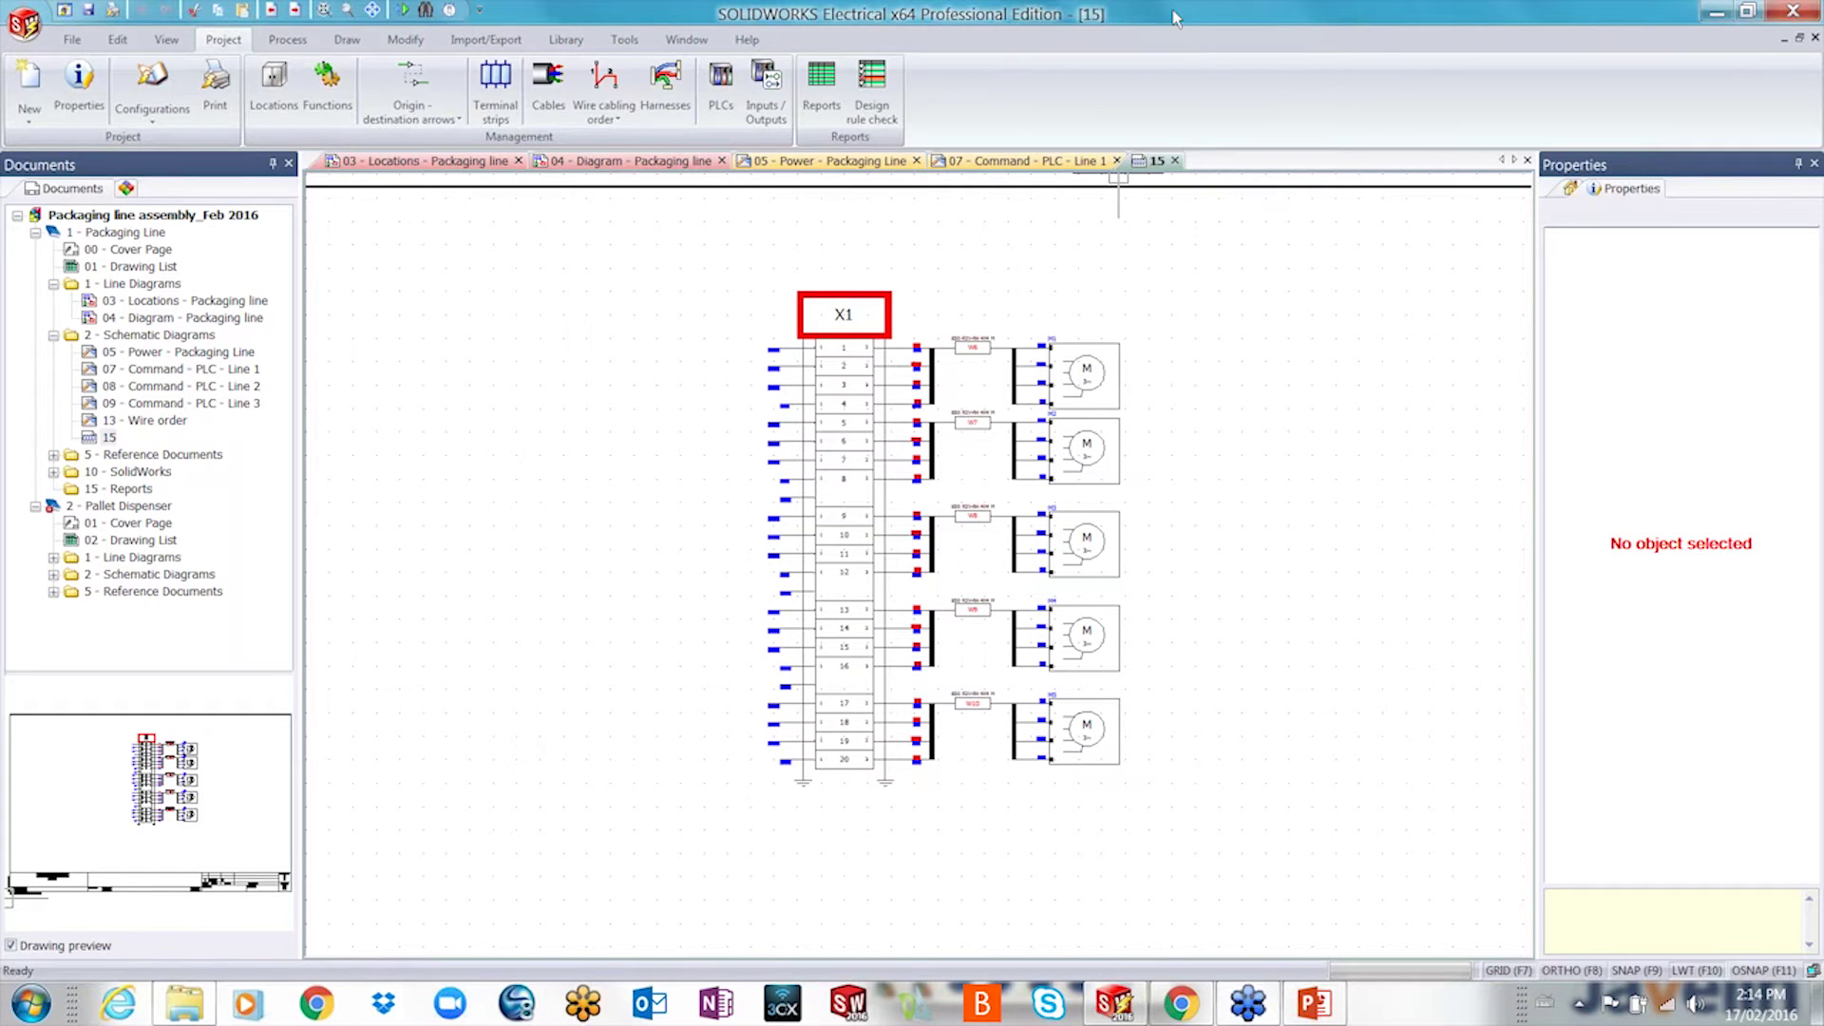
{"action": "right_click", "coordinate": [1168, 161]}
{"action": "left_click", "coordinate": [1225, 147]}
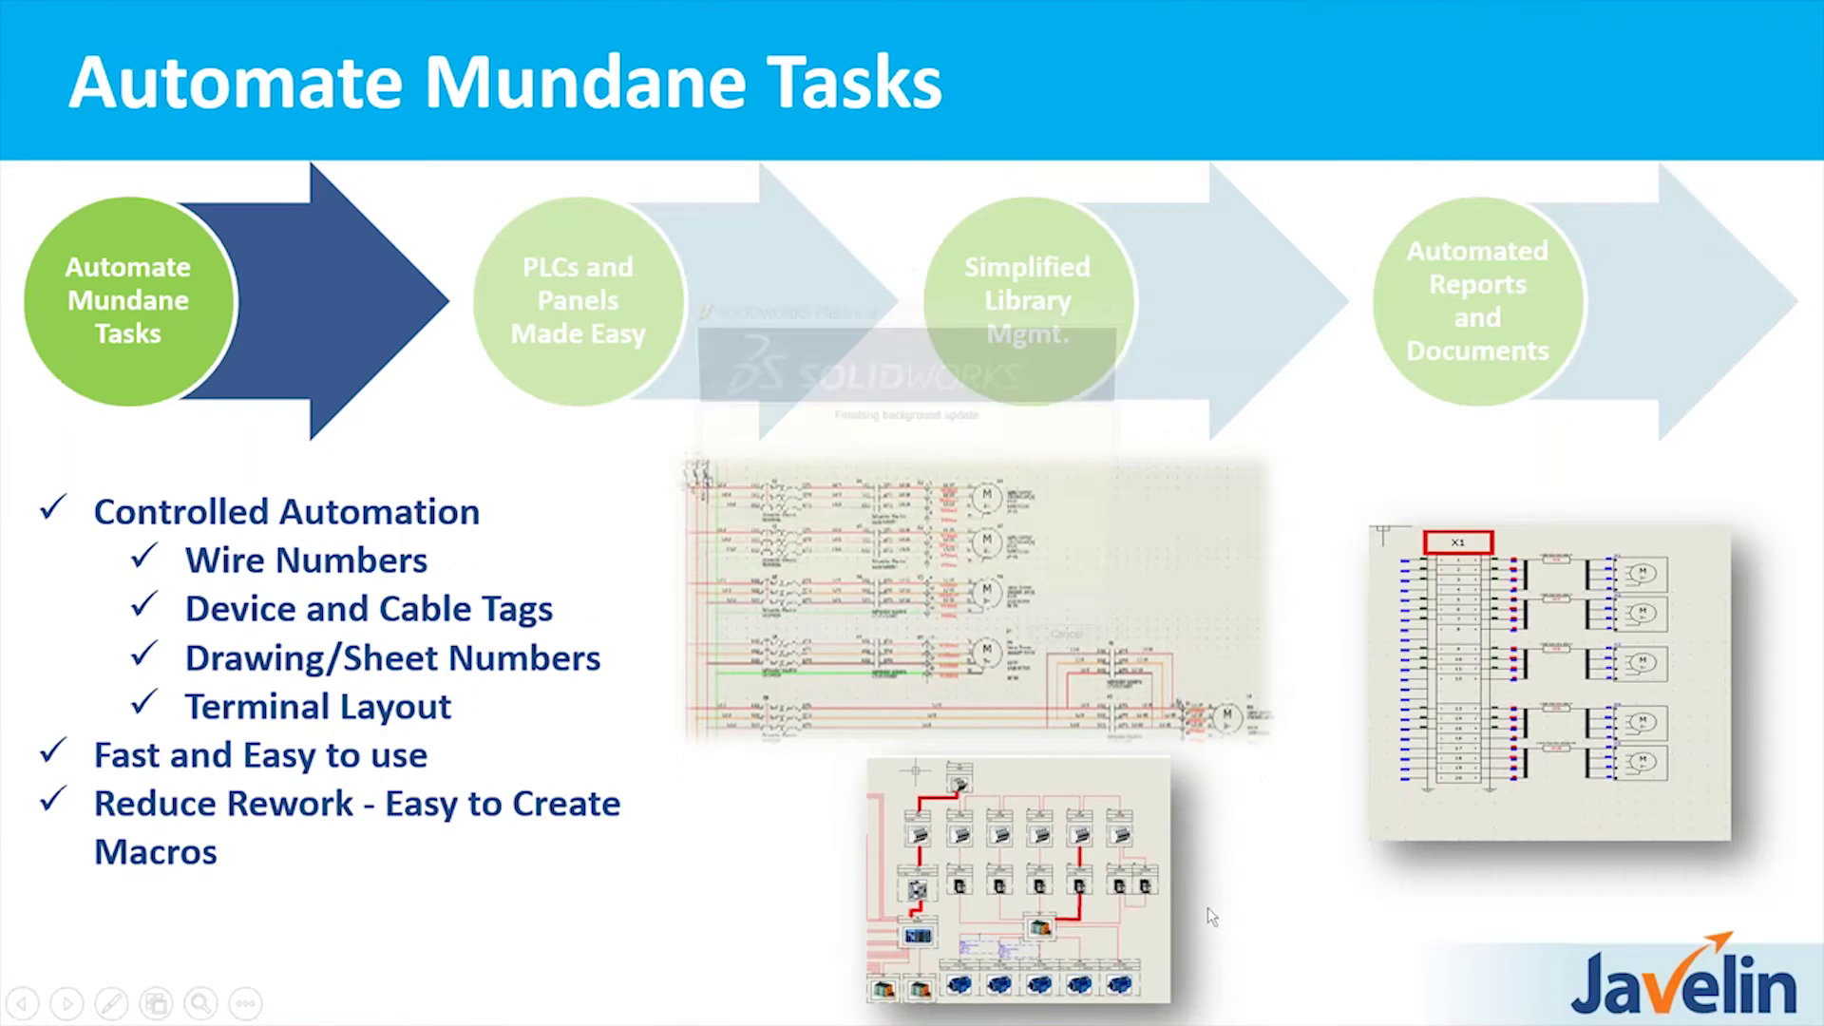
- Relaunch SOLIDWORKS Electrical and sign in with the project-manager account, retrying after the login error
{"action": "key", "text": "alt+Tab"}
{"action": "key", "text": "Tab"}
{"action": "key", "text": "Tab"}
{"action": "key", "text": "Tab"}
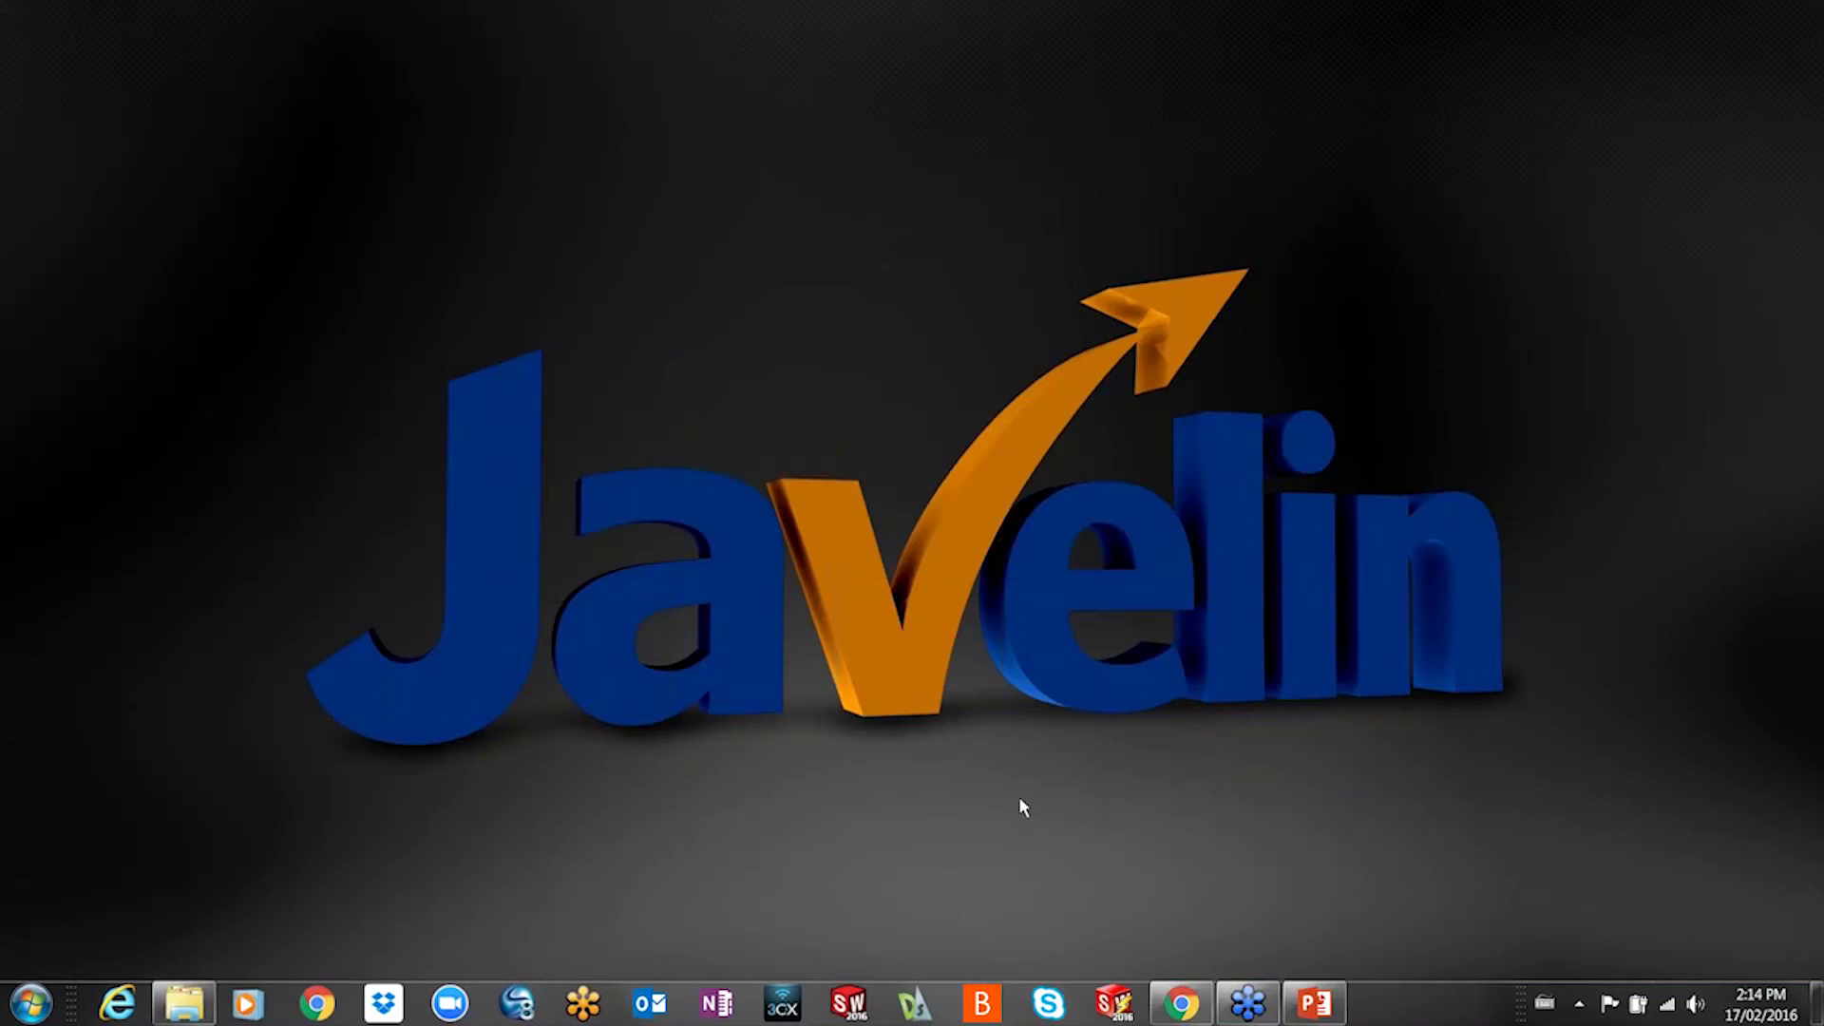
{"action": "left_click", "coordinate": [1113, 1005]}
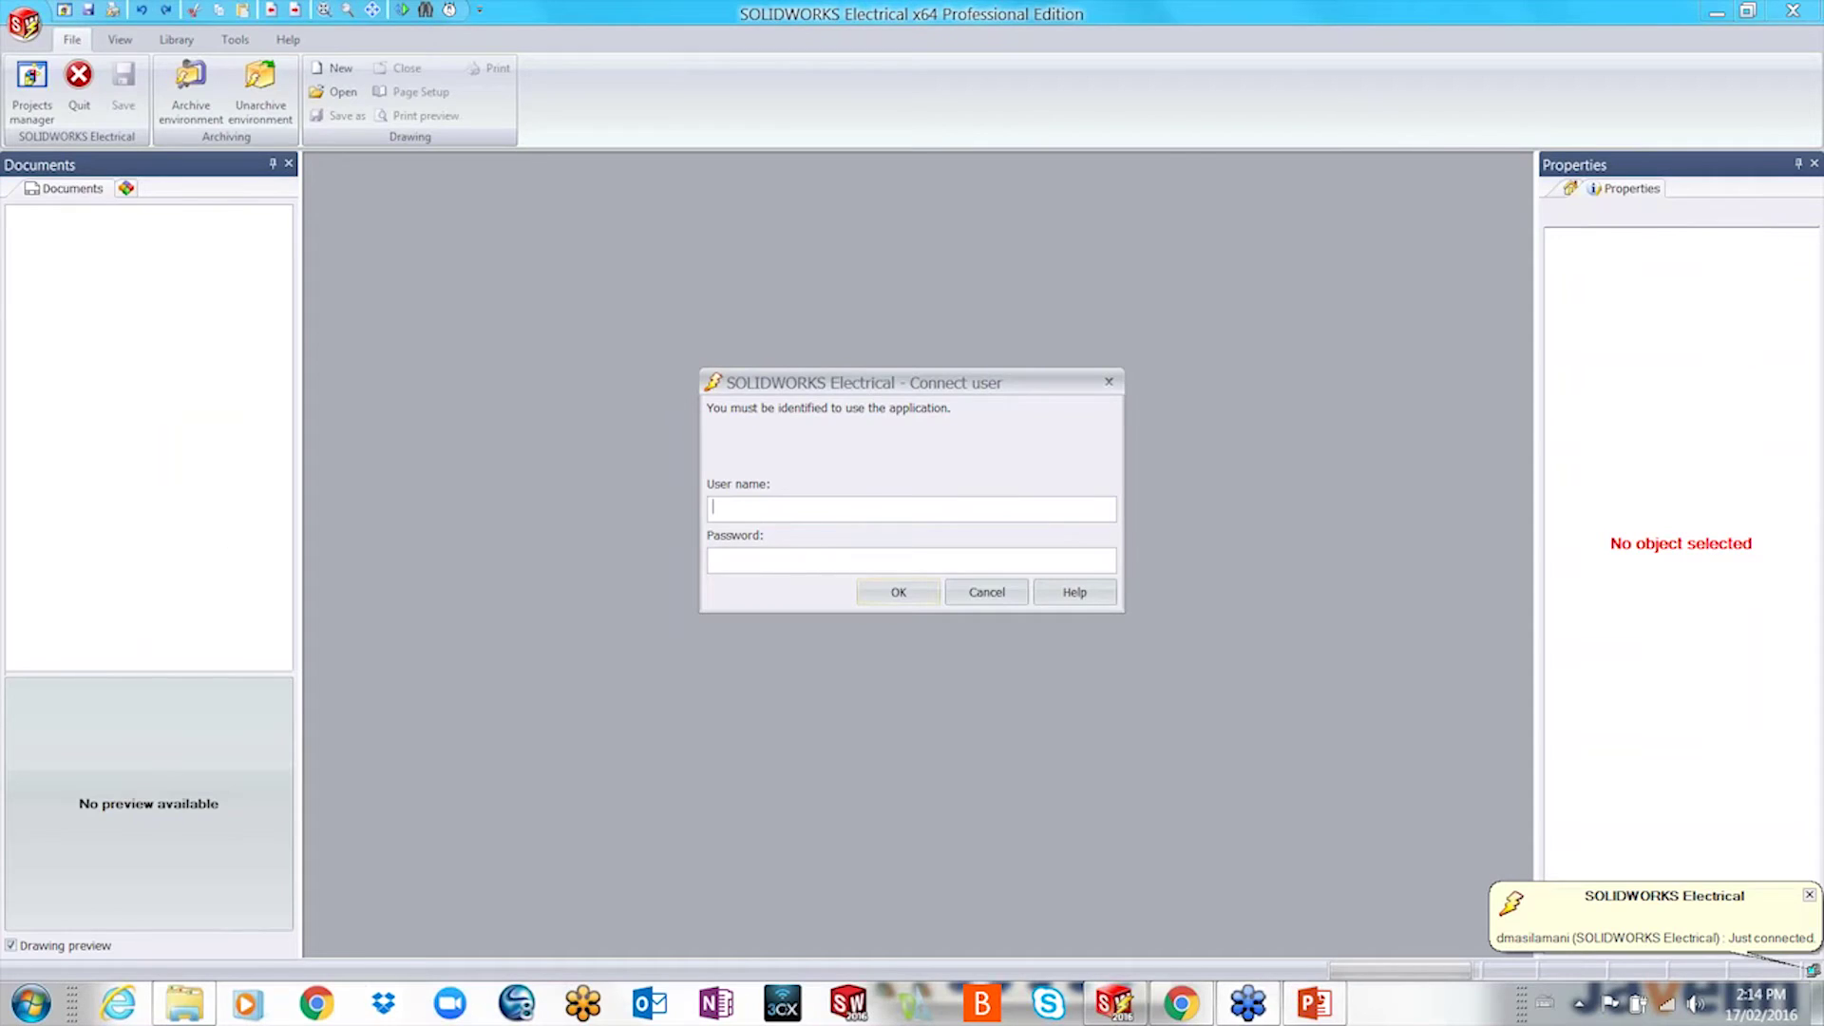
{"action": "type", "text": "PM1"}
{"action": "type", "text": "********"}
{"action": "left_click", "coordinate": [907, 593]}
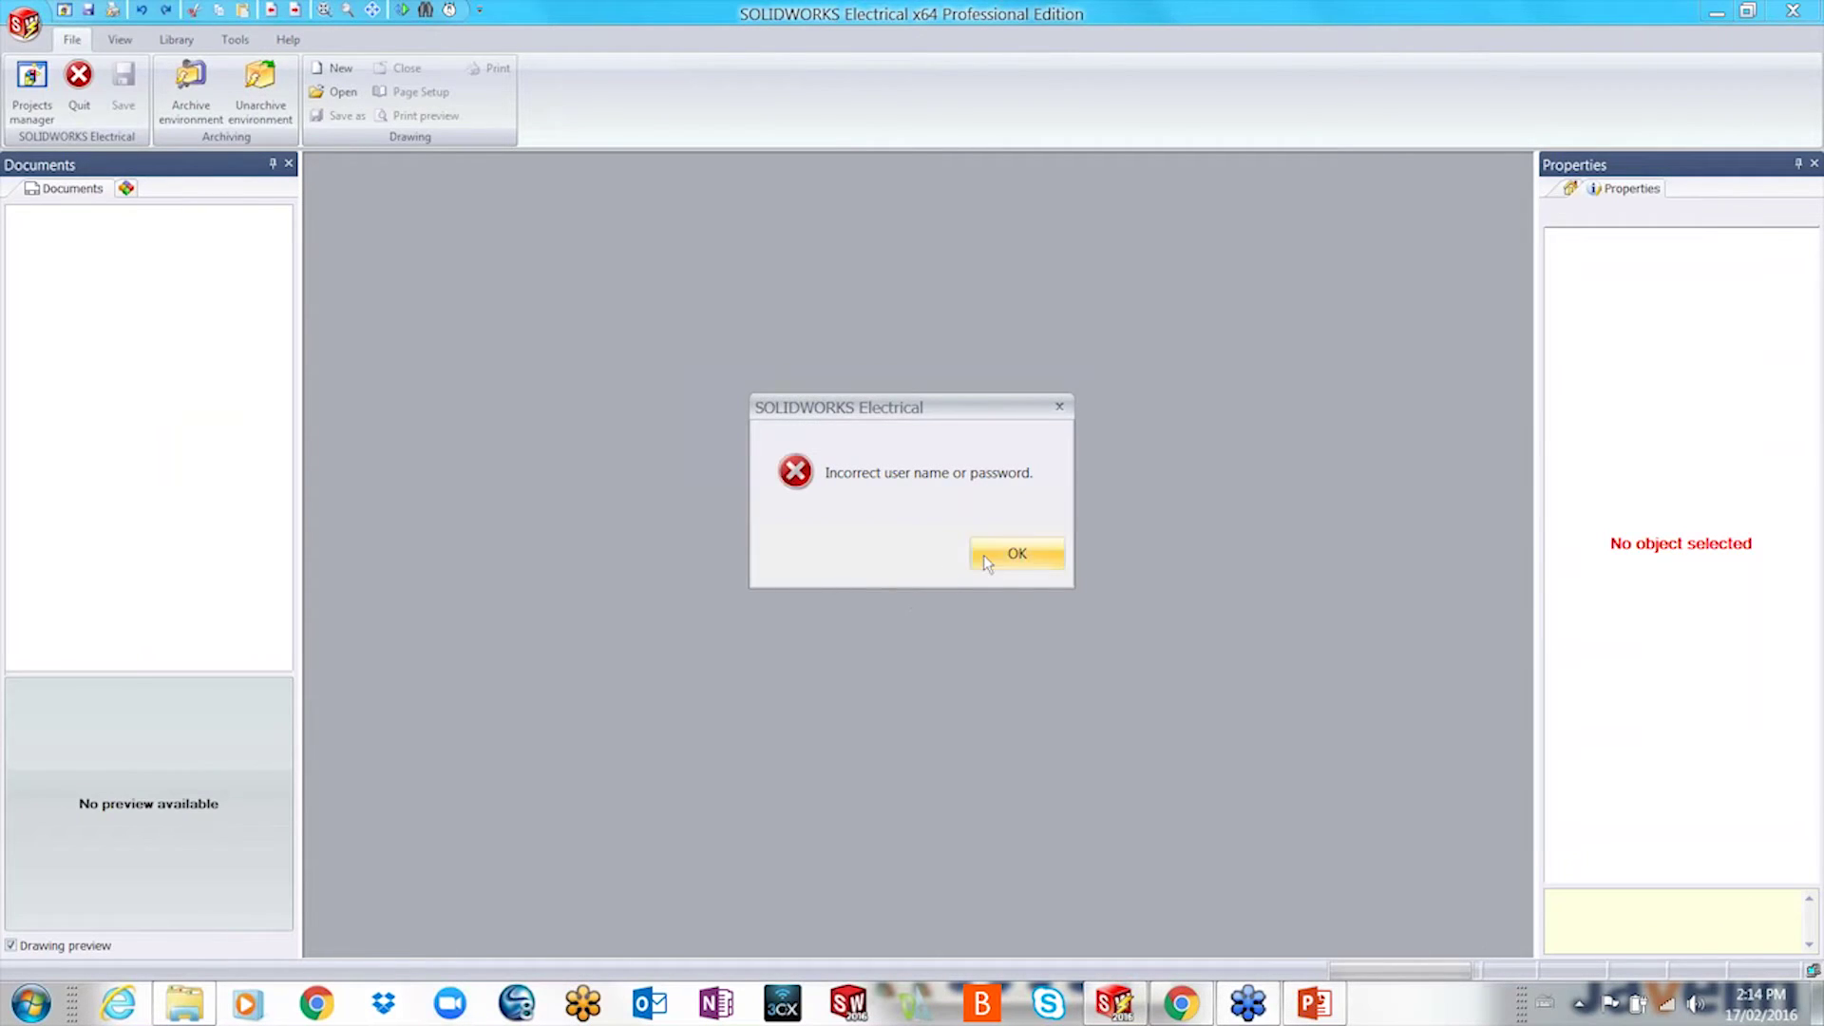
{"action": "left_click", "coordinate": [983, 554]}
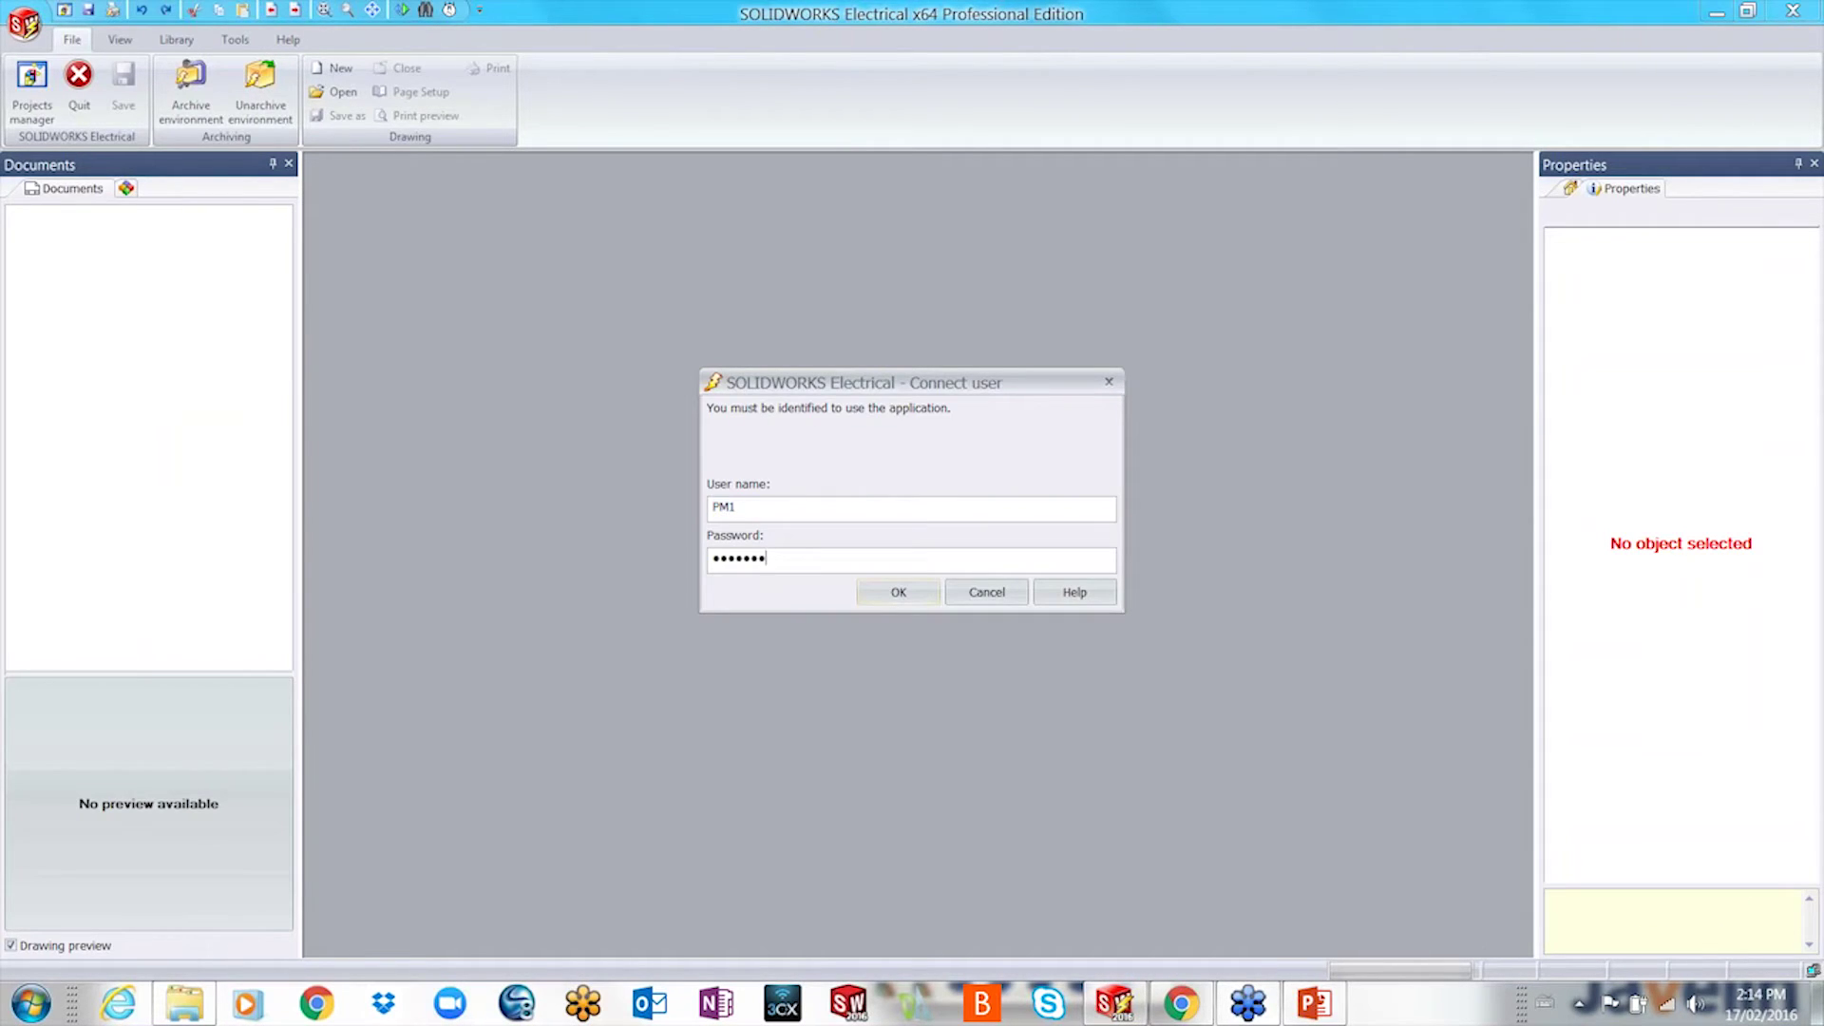
{"action": "key", "text": "Return"}
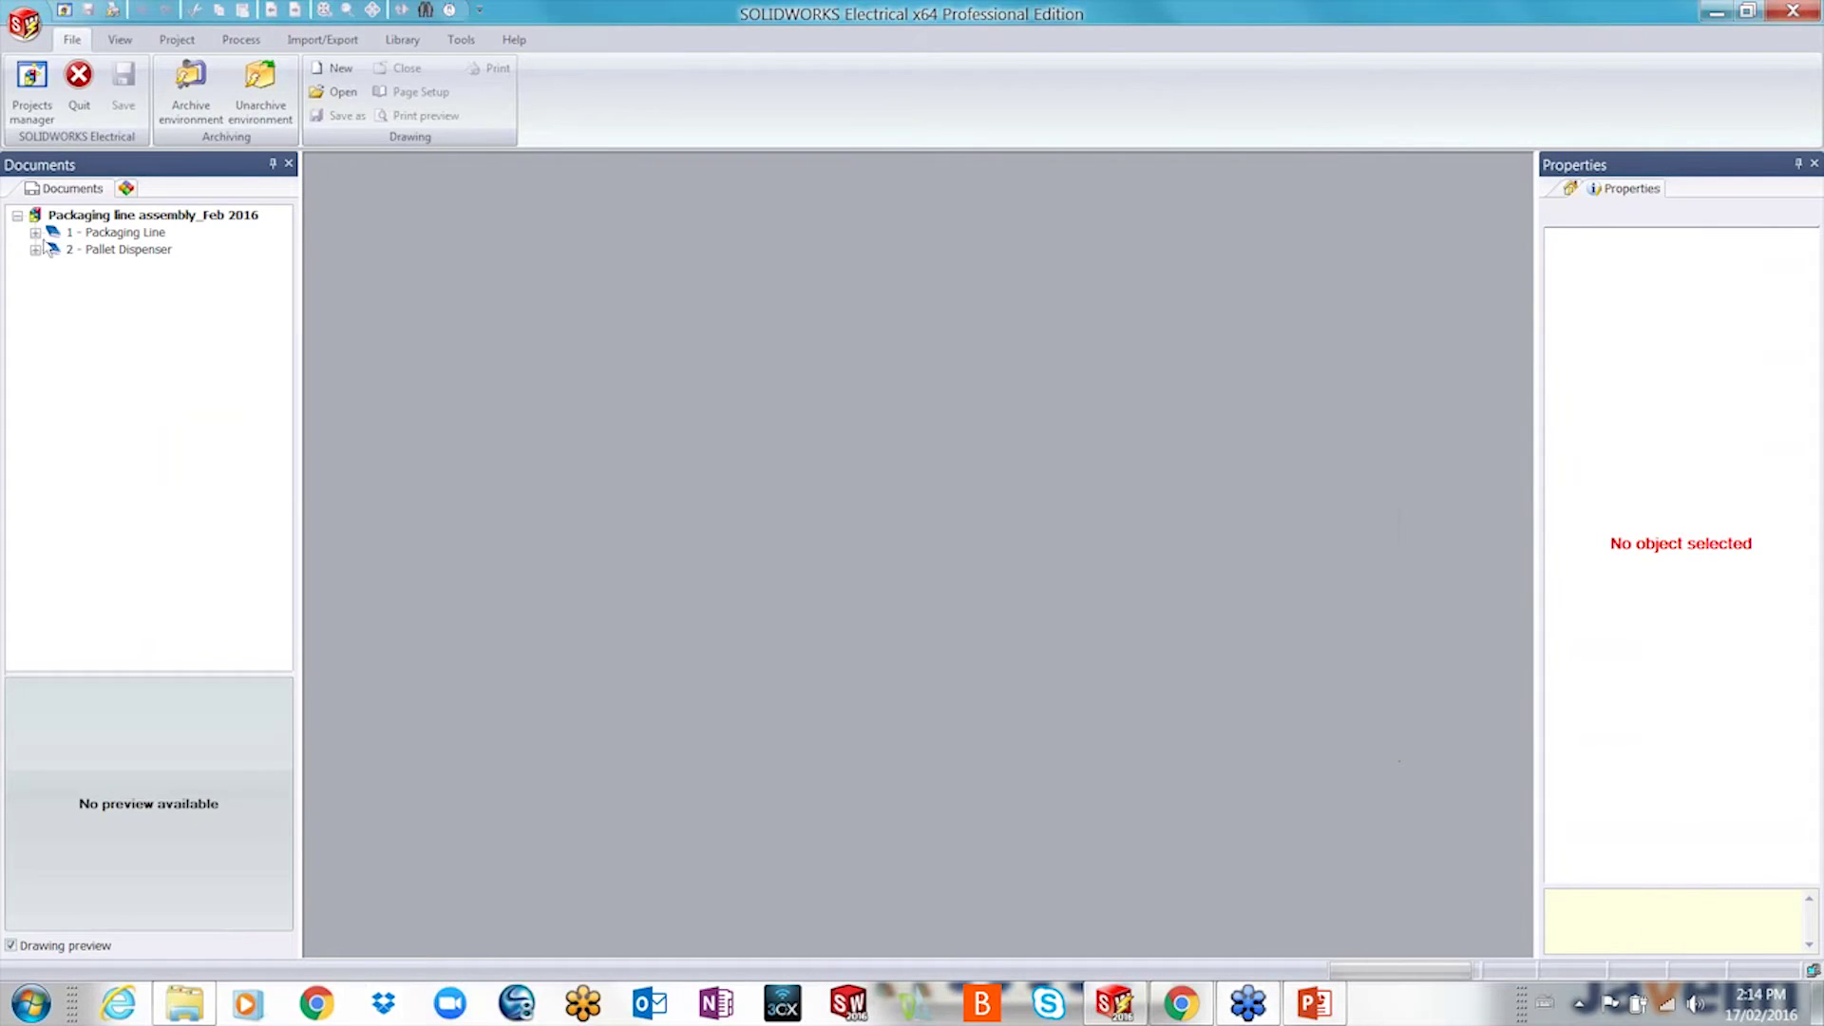
- Open drawing 07 - Command - PLC - Line 1 from the Packaging Line book
{"action": "left_click", "coordinate": [36, 233]}
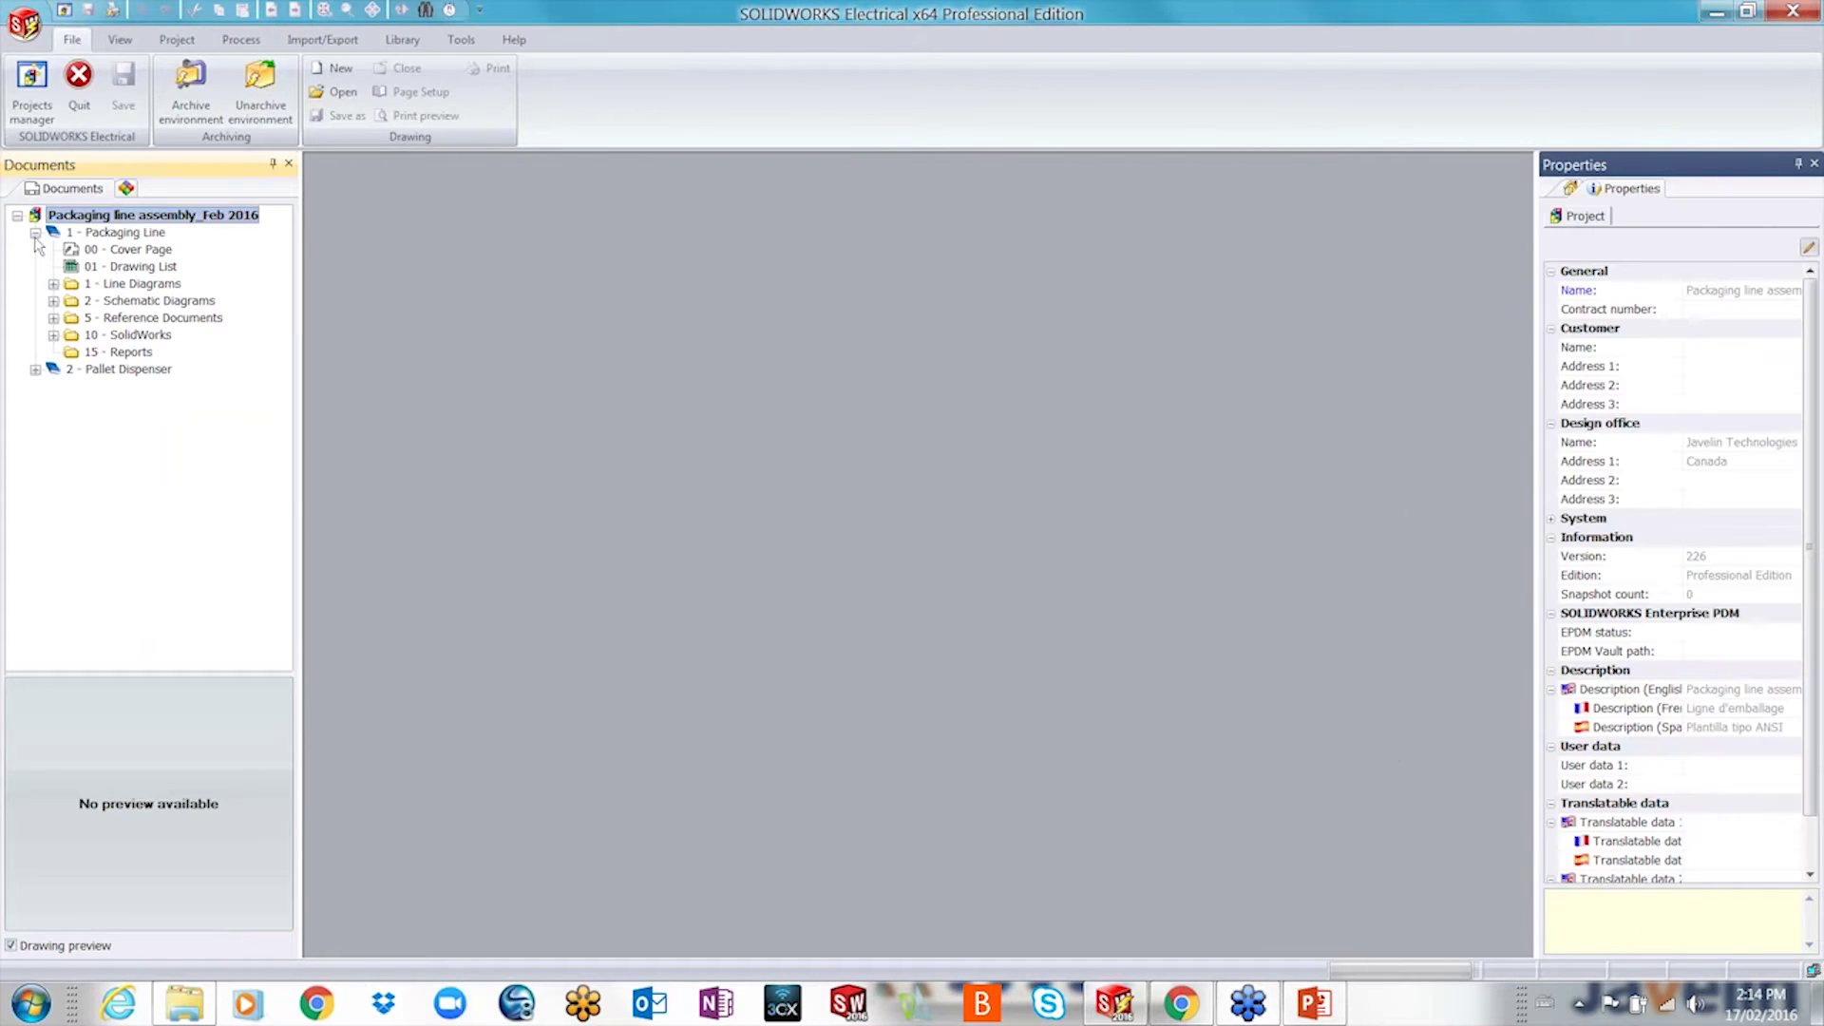
{"action": "left_click", "coordinate": [35, 369]}
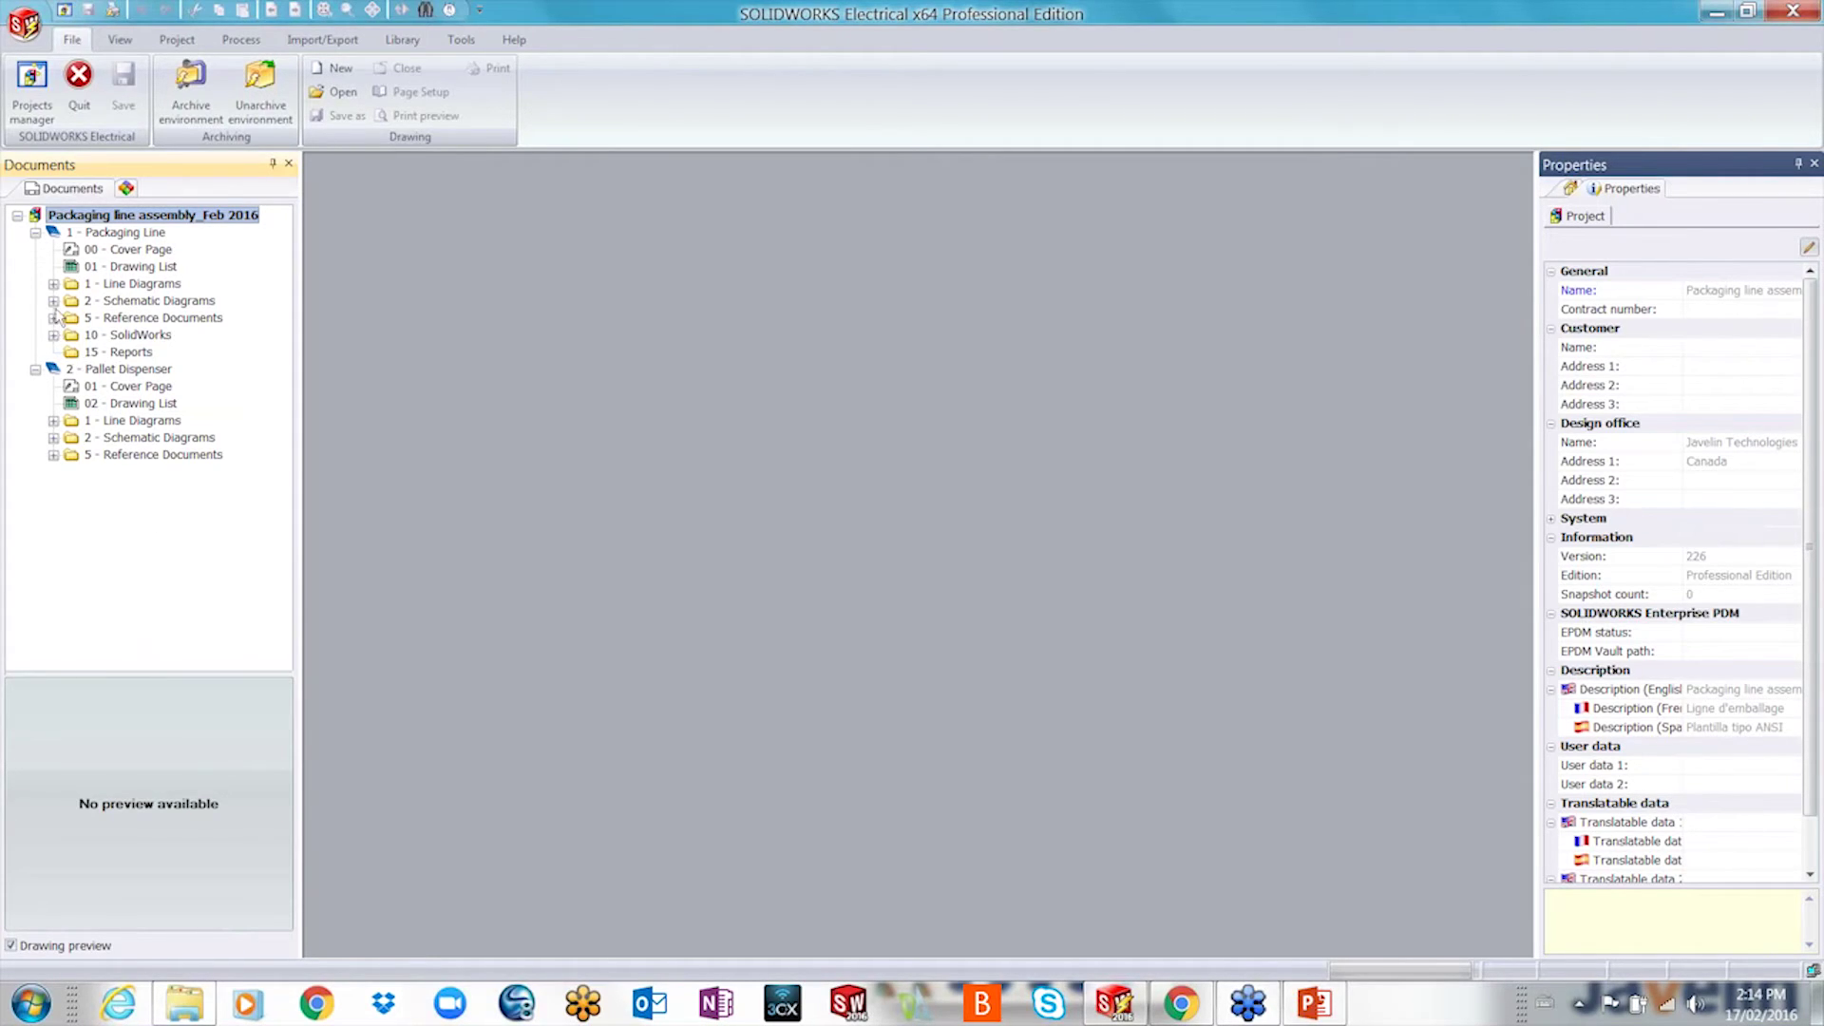
{"action": "left_click", "coordinate": [53, 301]}
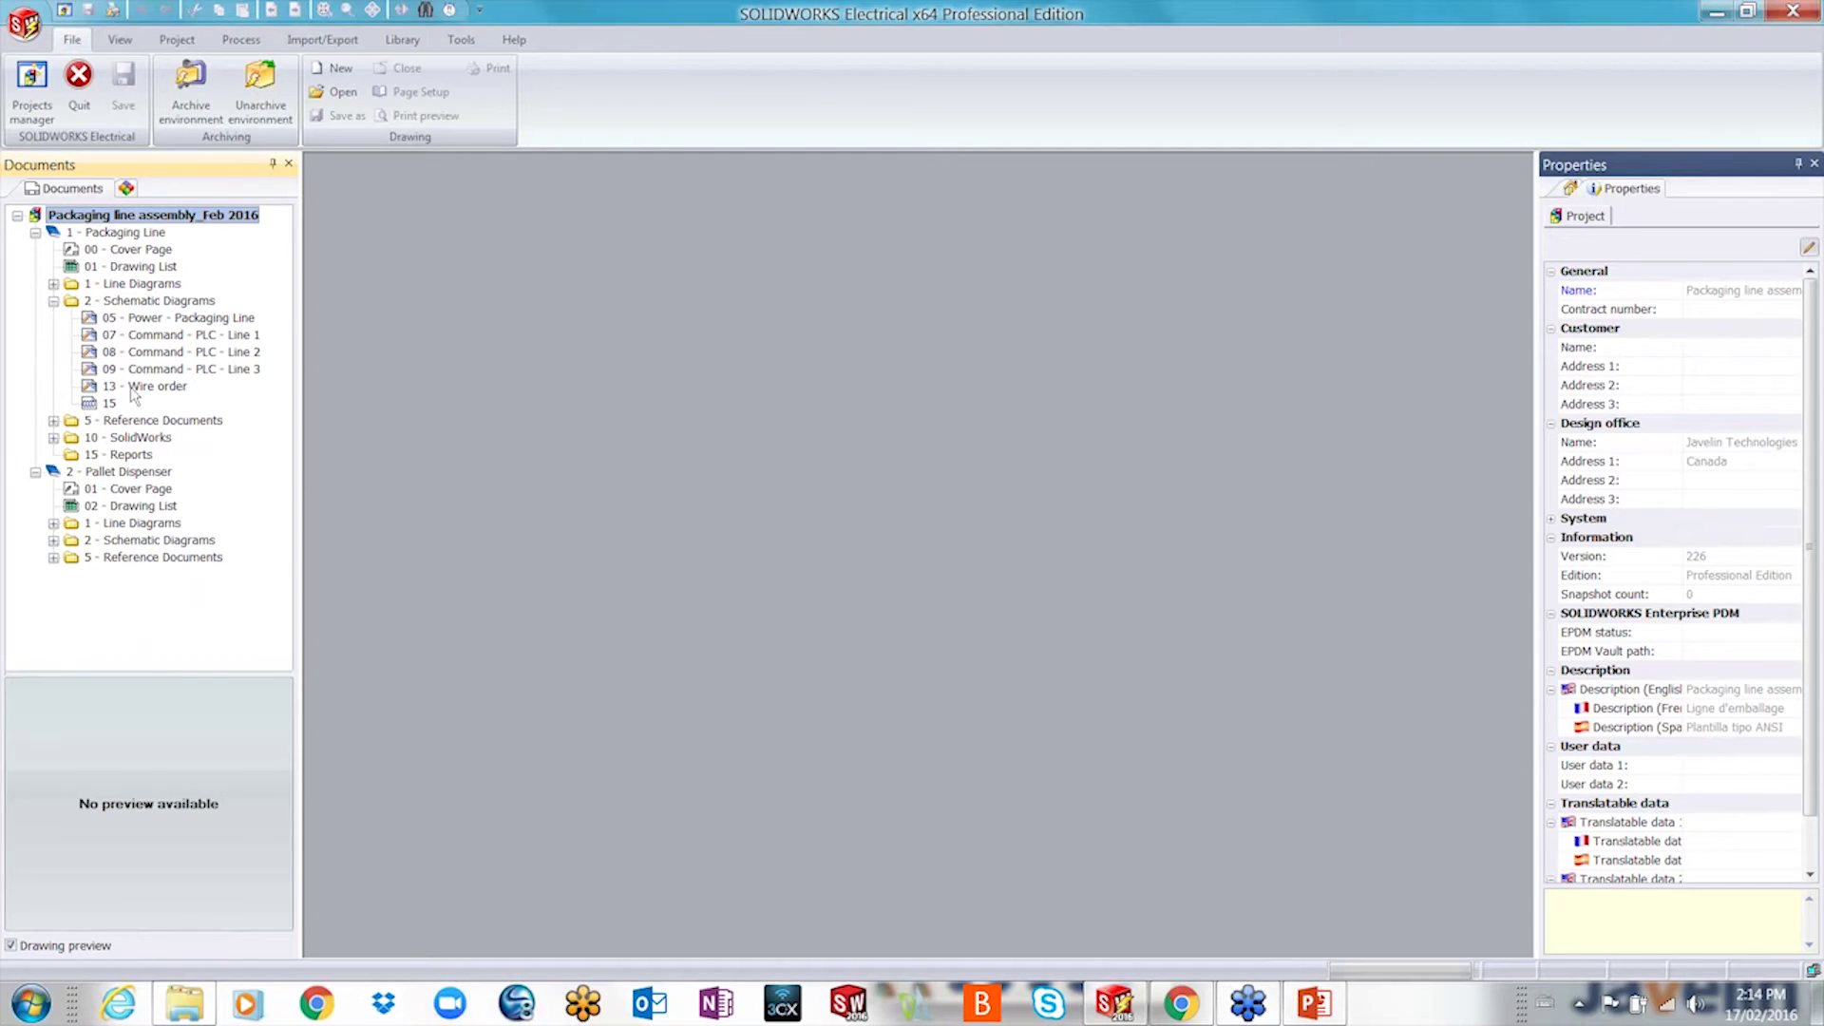
{"action": "double_click", "coordinate": [143, 335]}
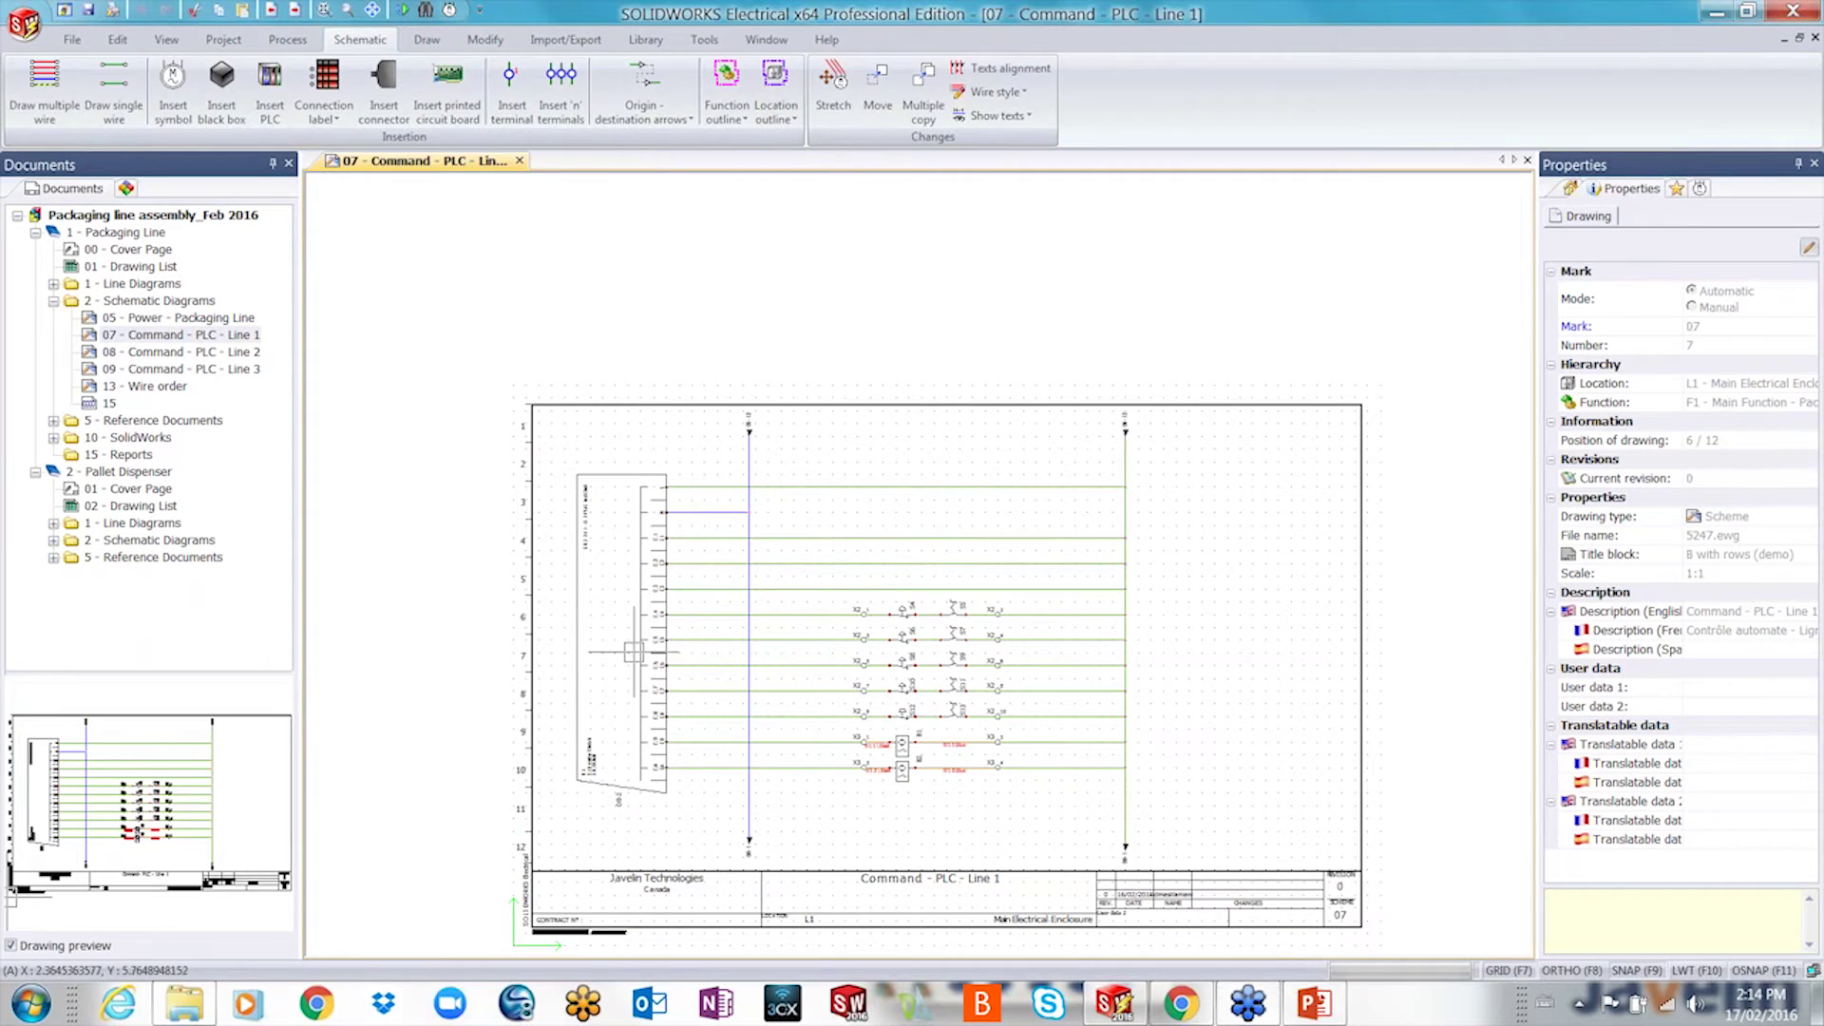
- Zoom in on the drawing and open the project's PLCs manager
{"action": "scroll", "coordinate": [632, 655], "scroll_direction": "up", "scroll_amount": 4}
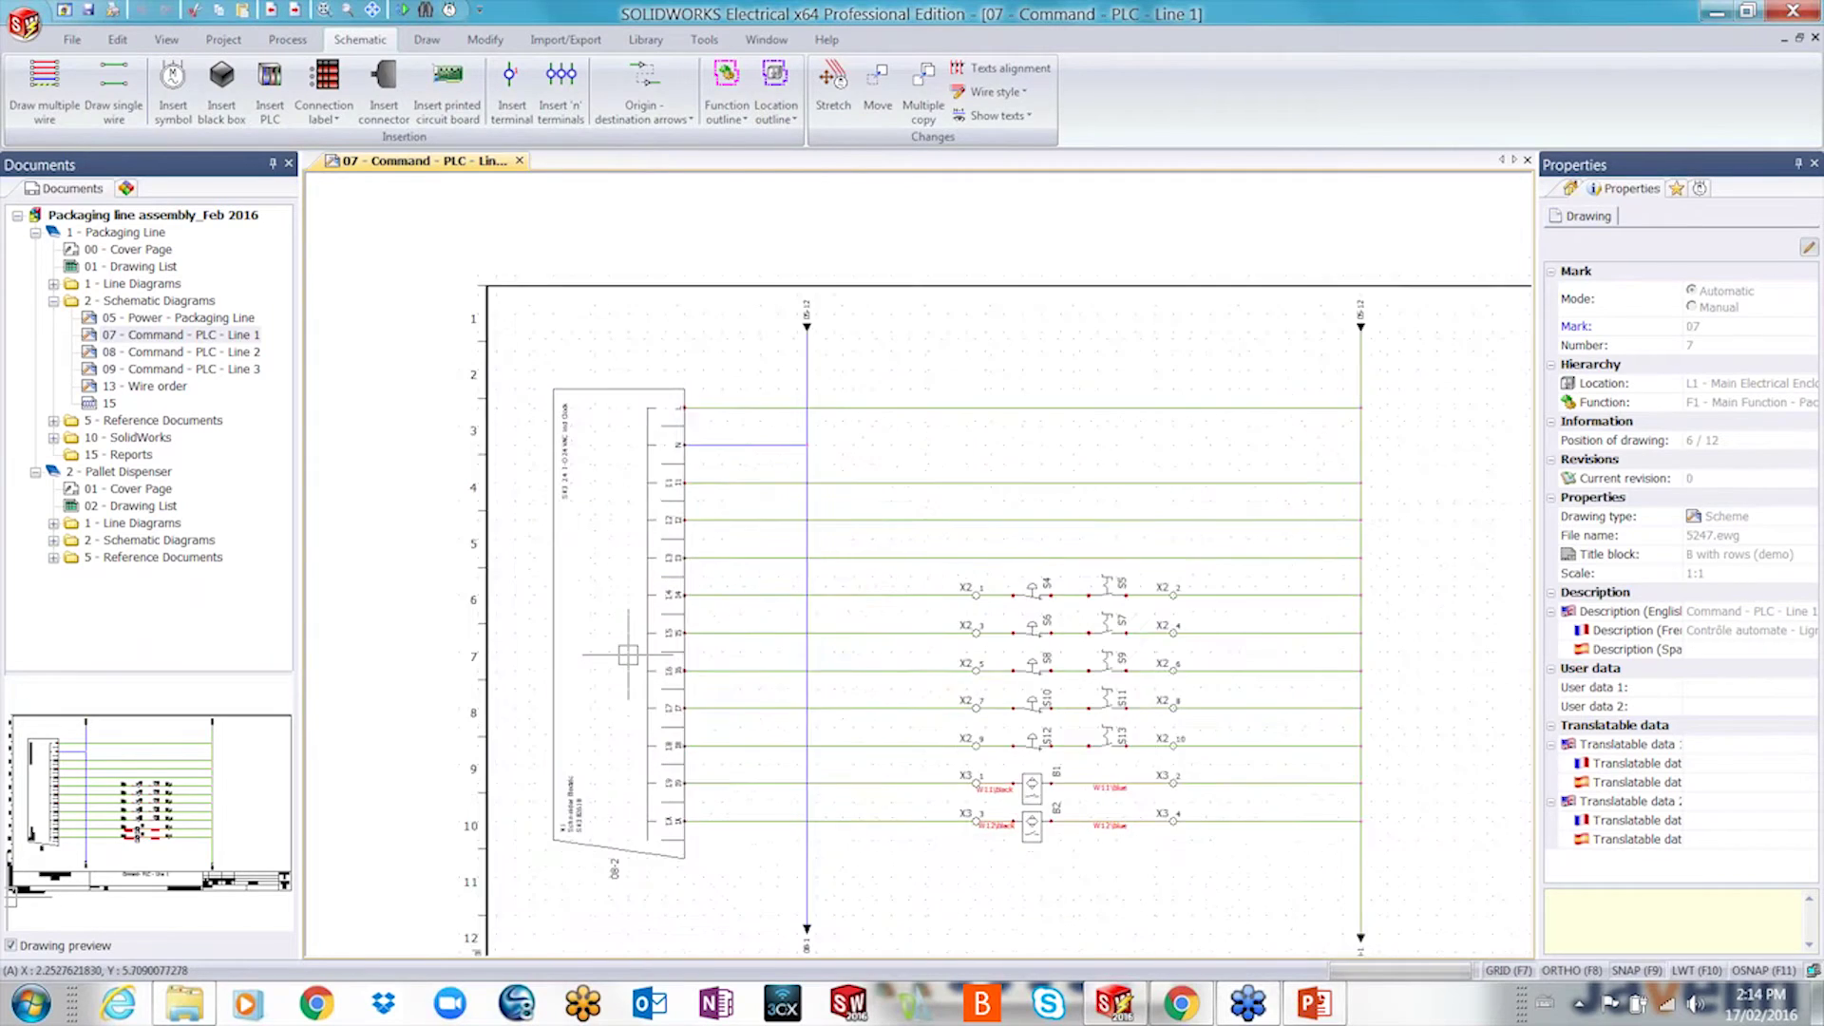
{"action": "left_click", "coordinate": [223, 39]}
{"action": "left_click", "coordinate": [717, 99]}
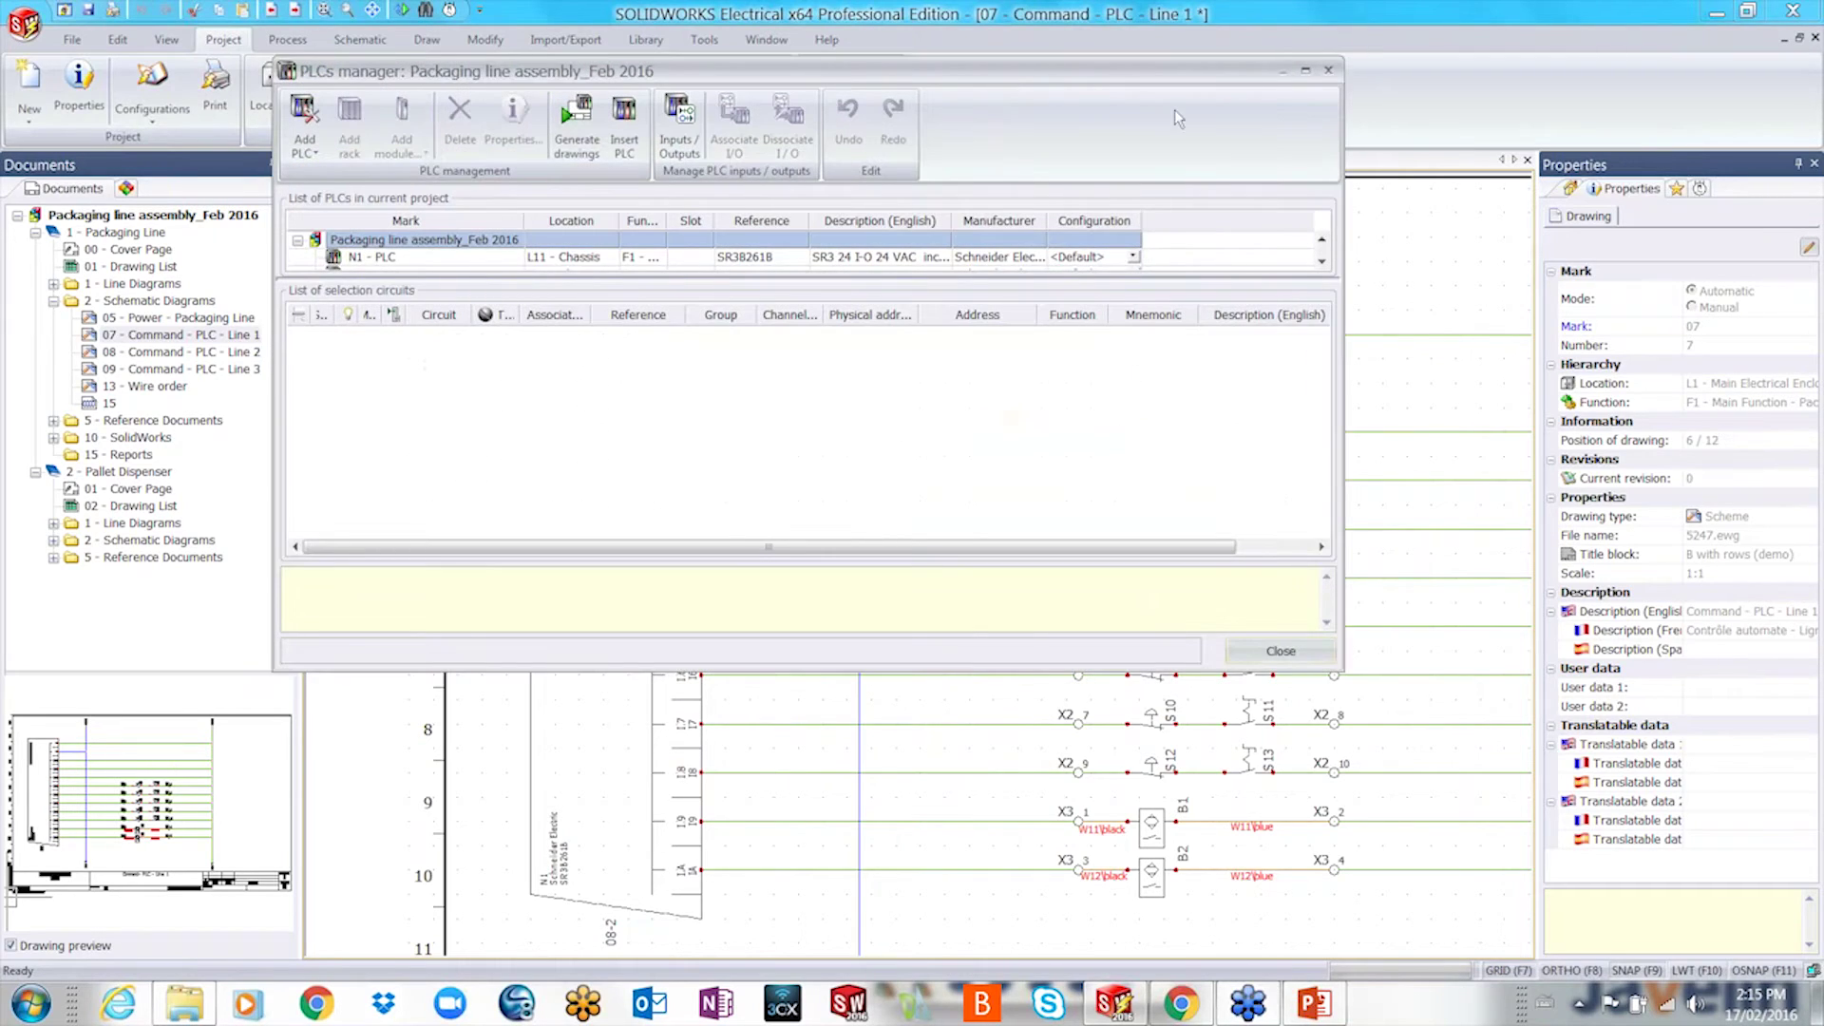
- Select all circuits of PLC N3 and add new PLC inputs/outputs I/O 1–I/O 10
{"action": "left_click", "coordinate": [1305, 70]}
{"action": "left_click", "coordinate": [125, 234]}
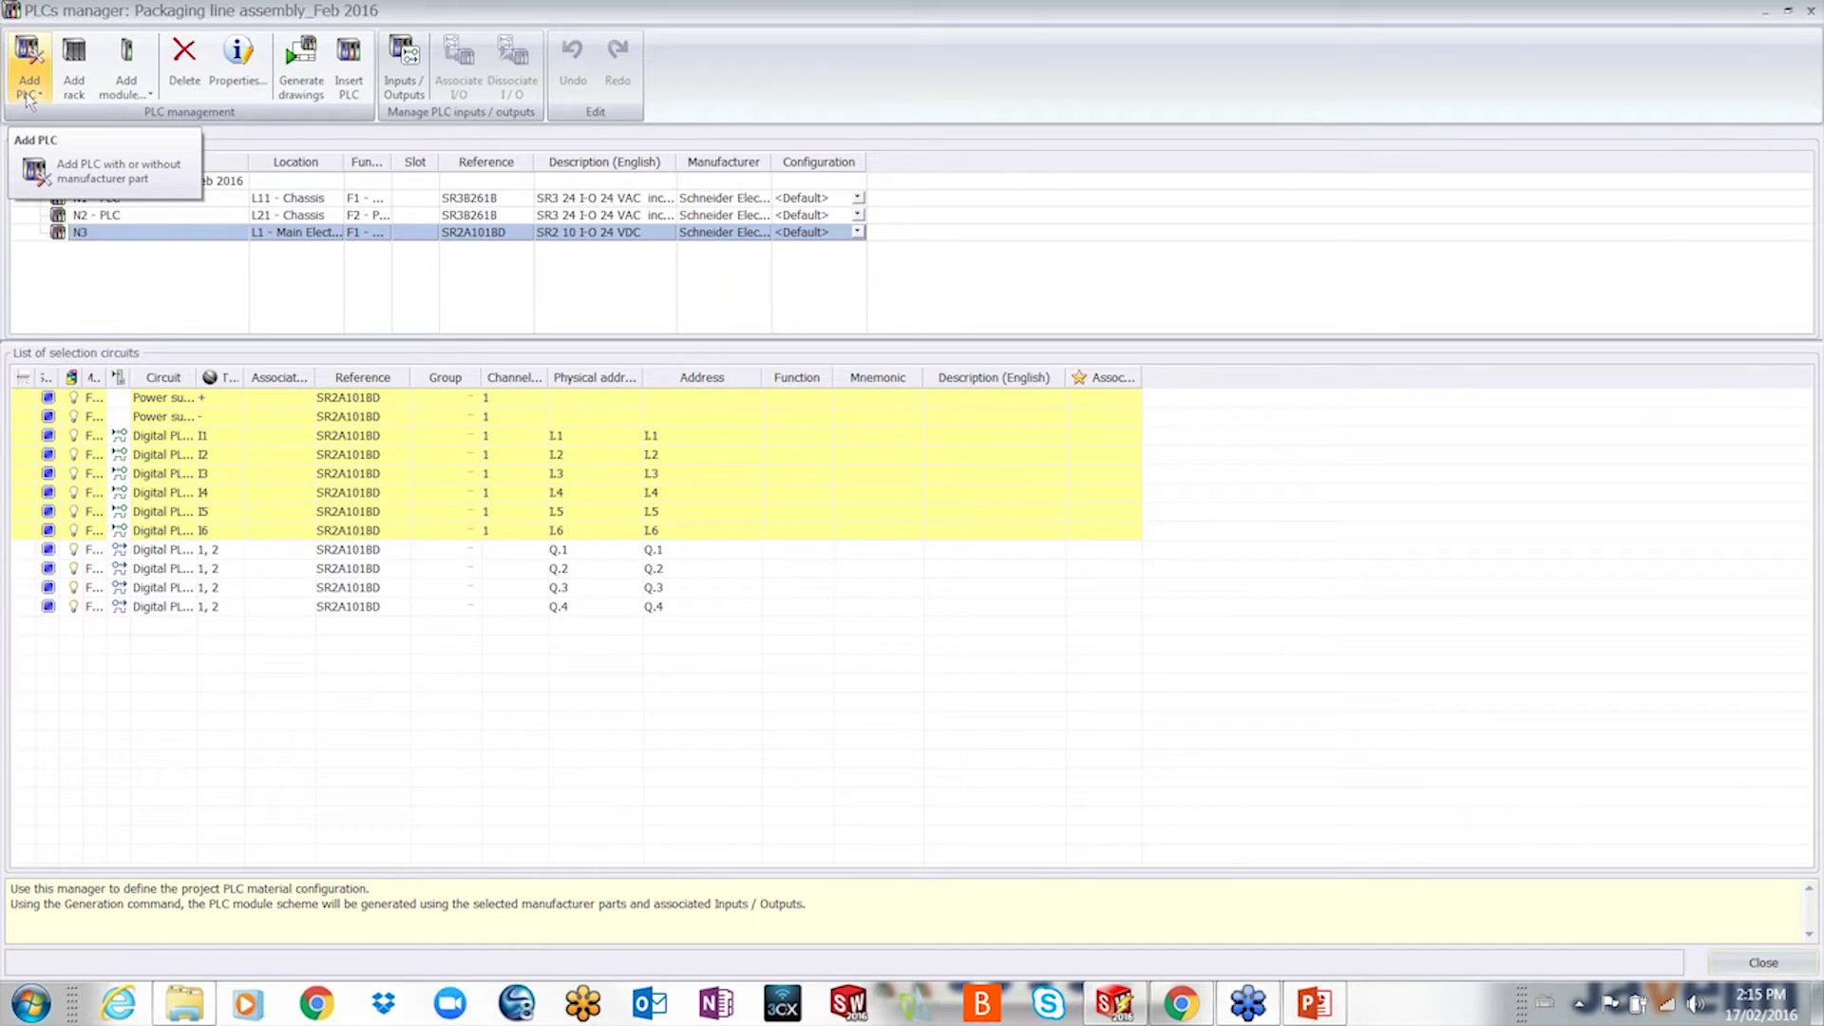
{"action": "left_click", "coordinate": [20, 400]}
{"action": "left_click", "coordinate": [36, 608], "text": "shift"}
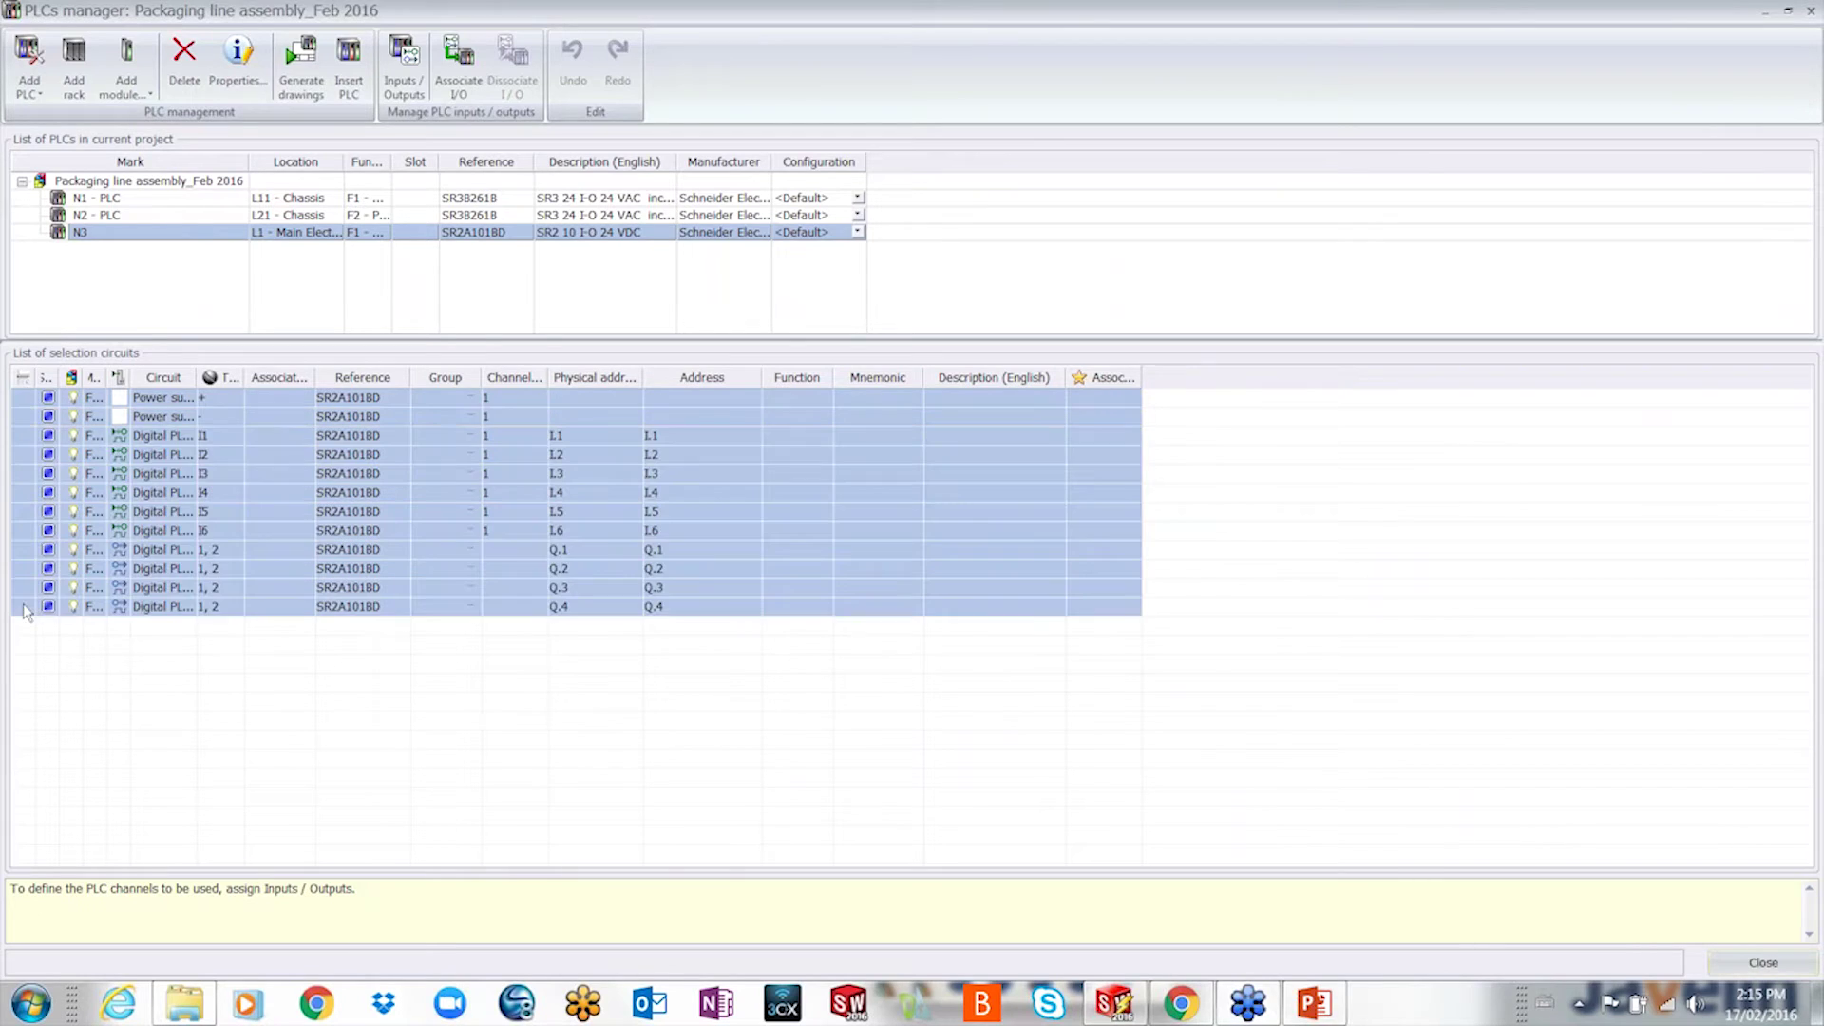
{"action": "right_click", "coordinate": [773, 607]}
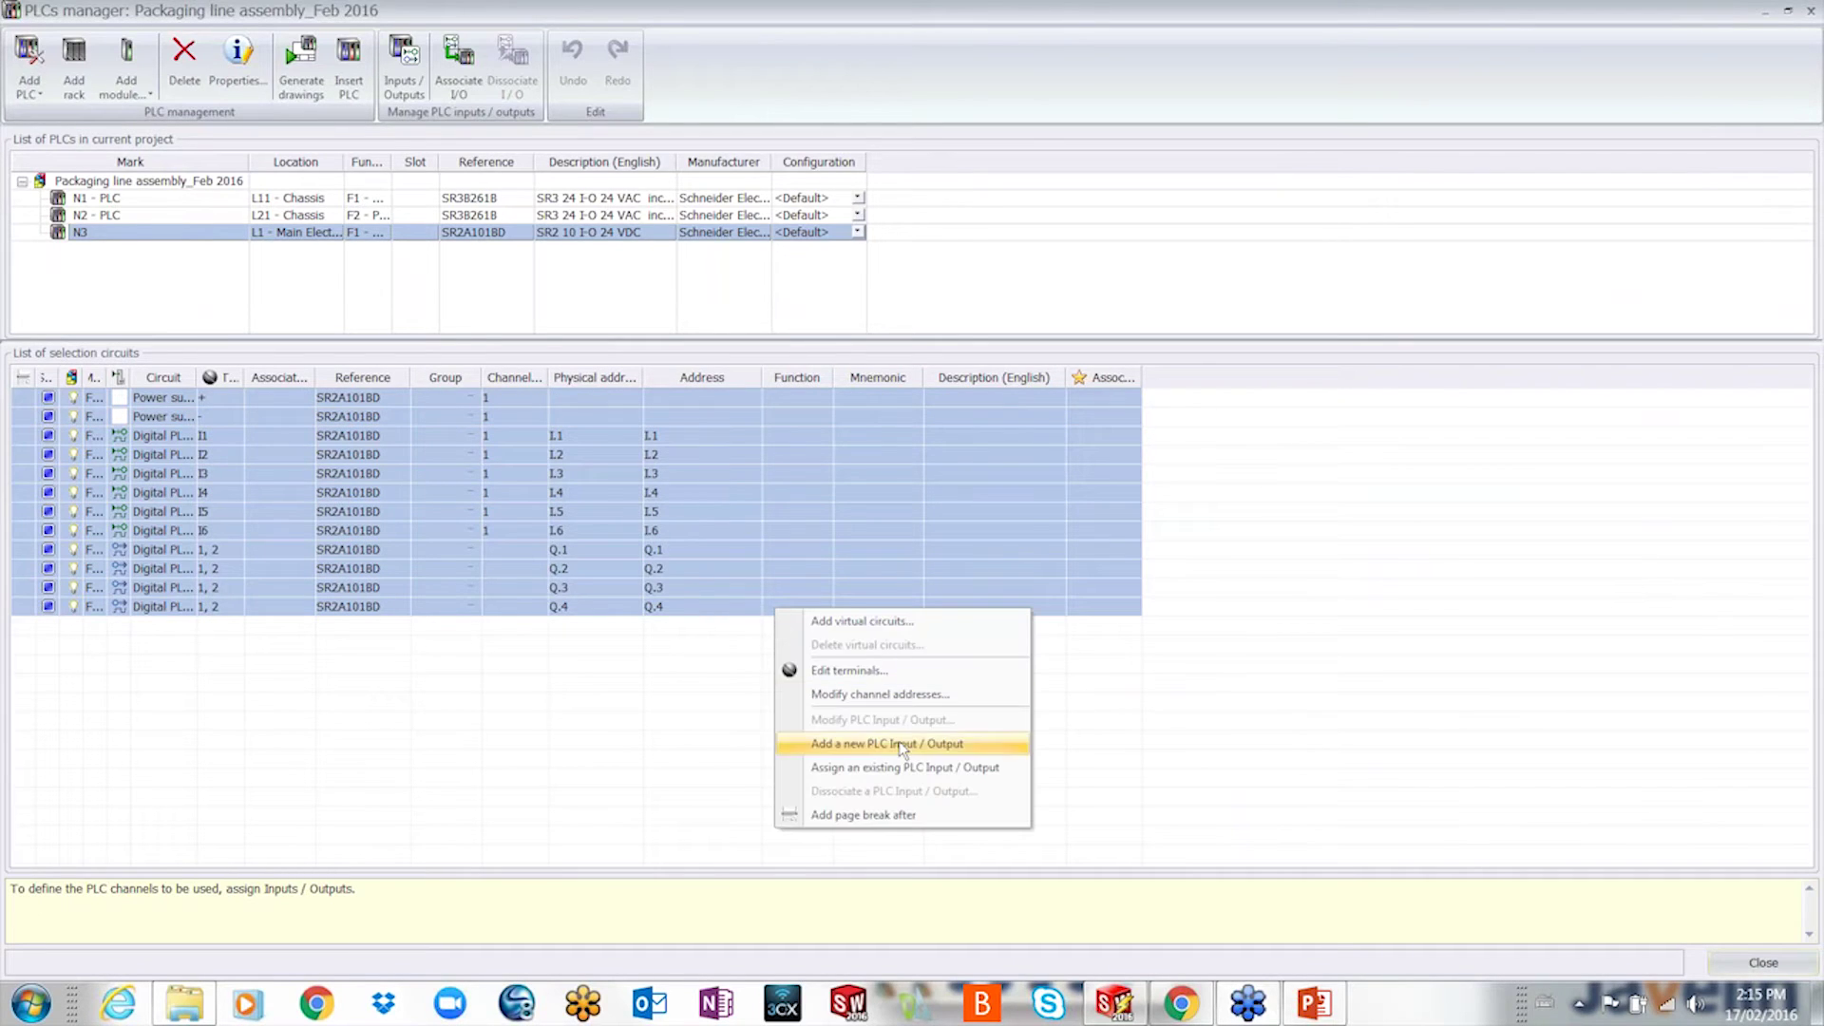
{"action": "left_click", "coordinate": [855, 745]}
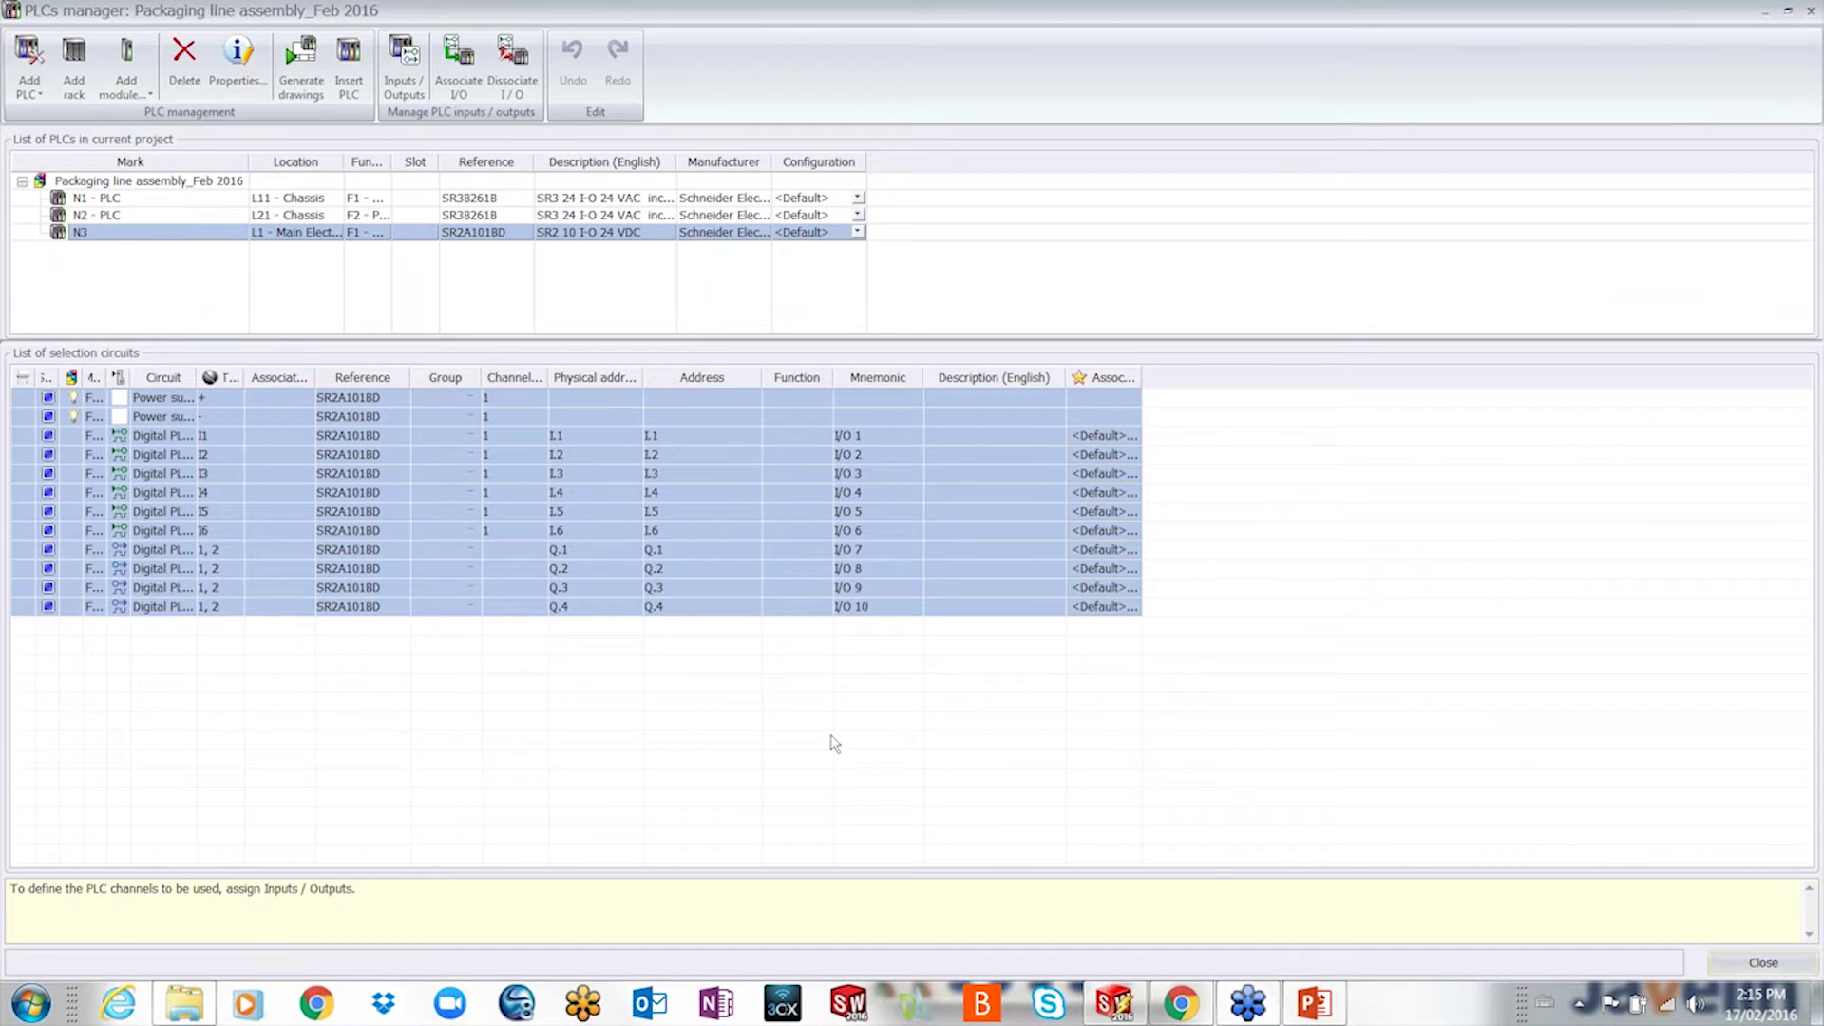
{"action": "left_click", "coordinate": [293, 83]}
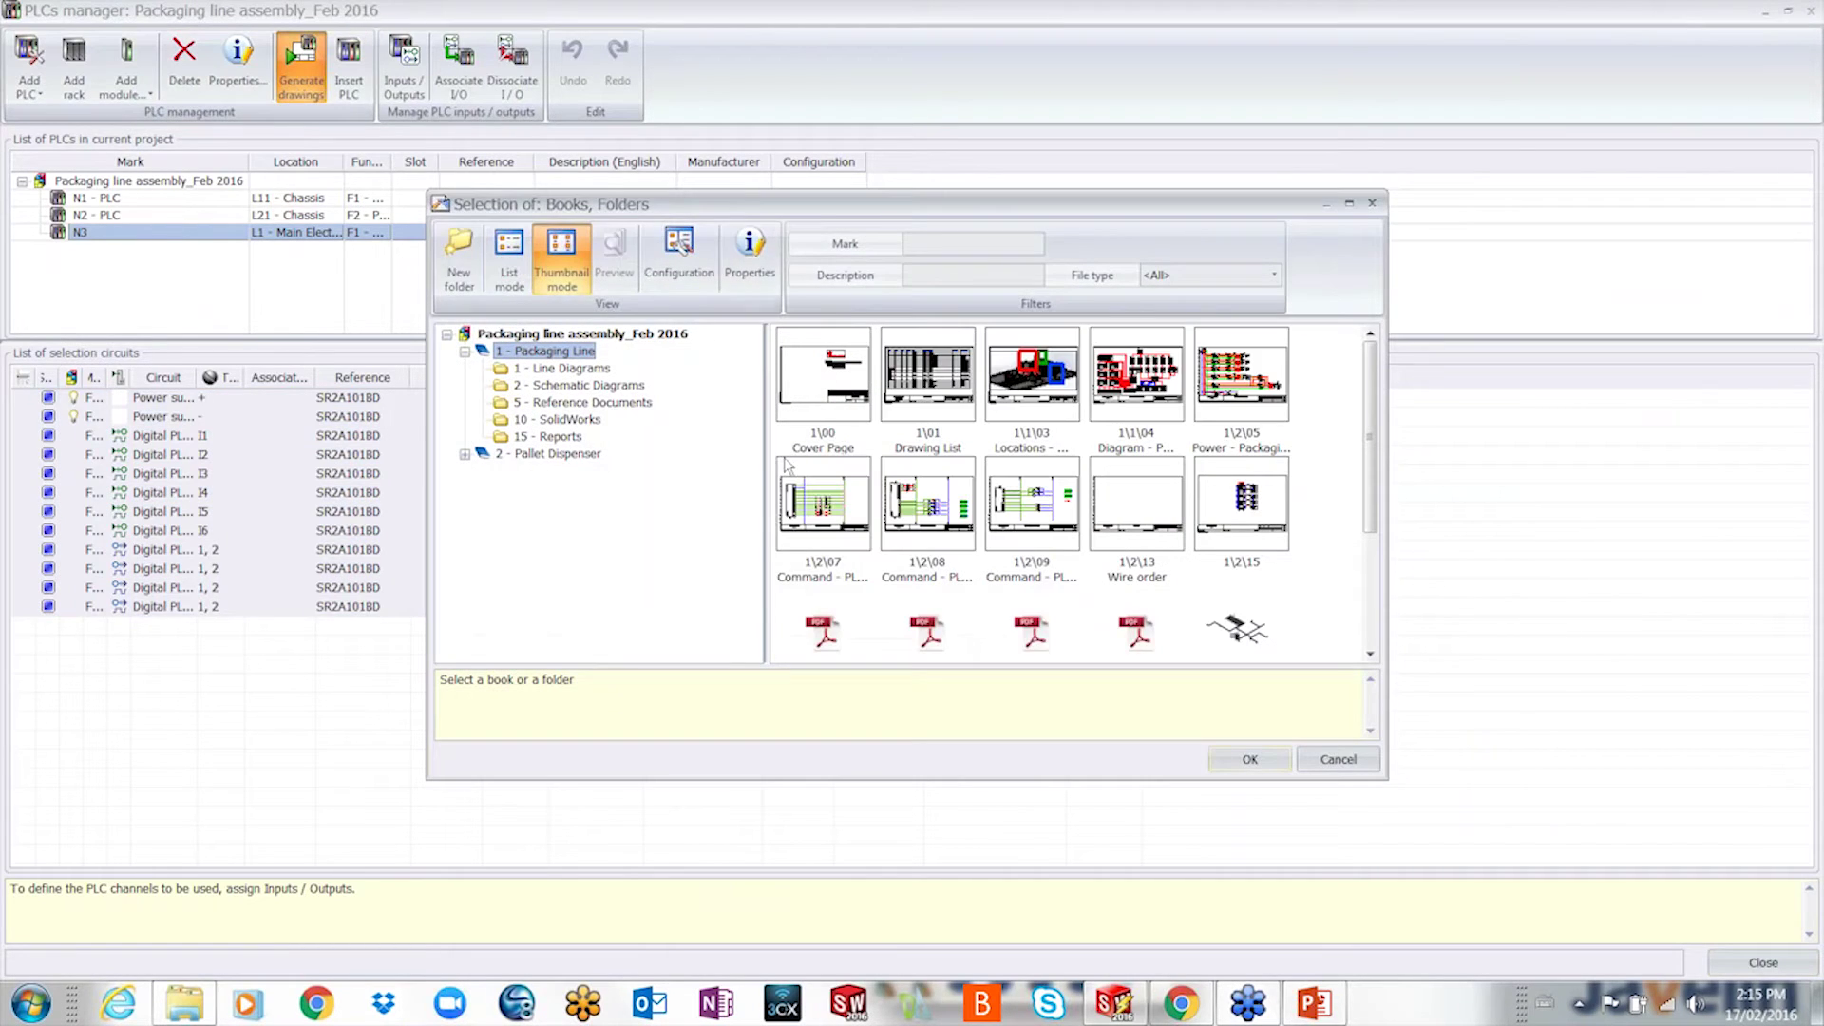
- Generate N3's PLC drawings 16 and 17 into 2 - Schematic Diagrams and dismiss the report
{"action": "left_click", "coordinate": [555, 386]}
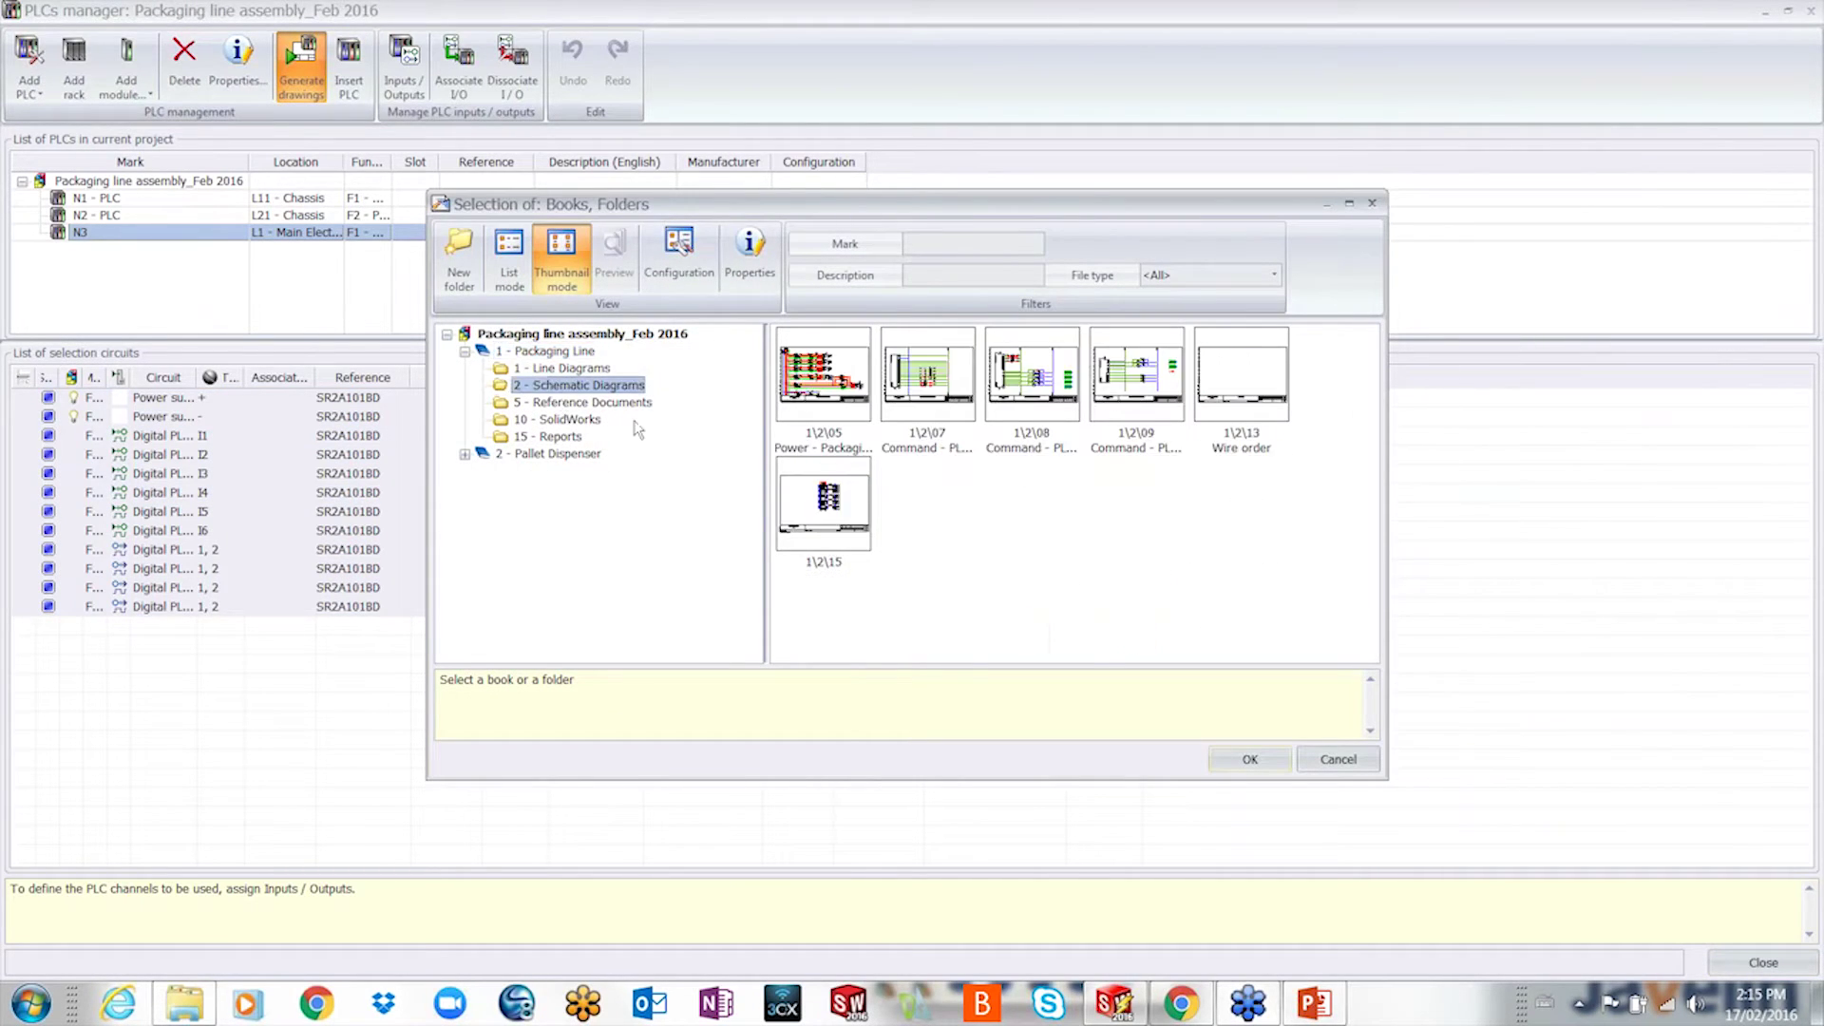
{"action": "left_click", "coordinate": [1249, 759]}
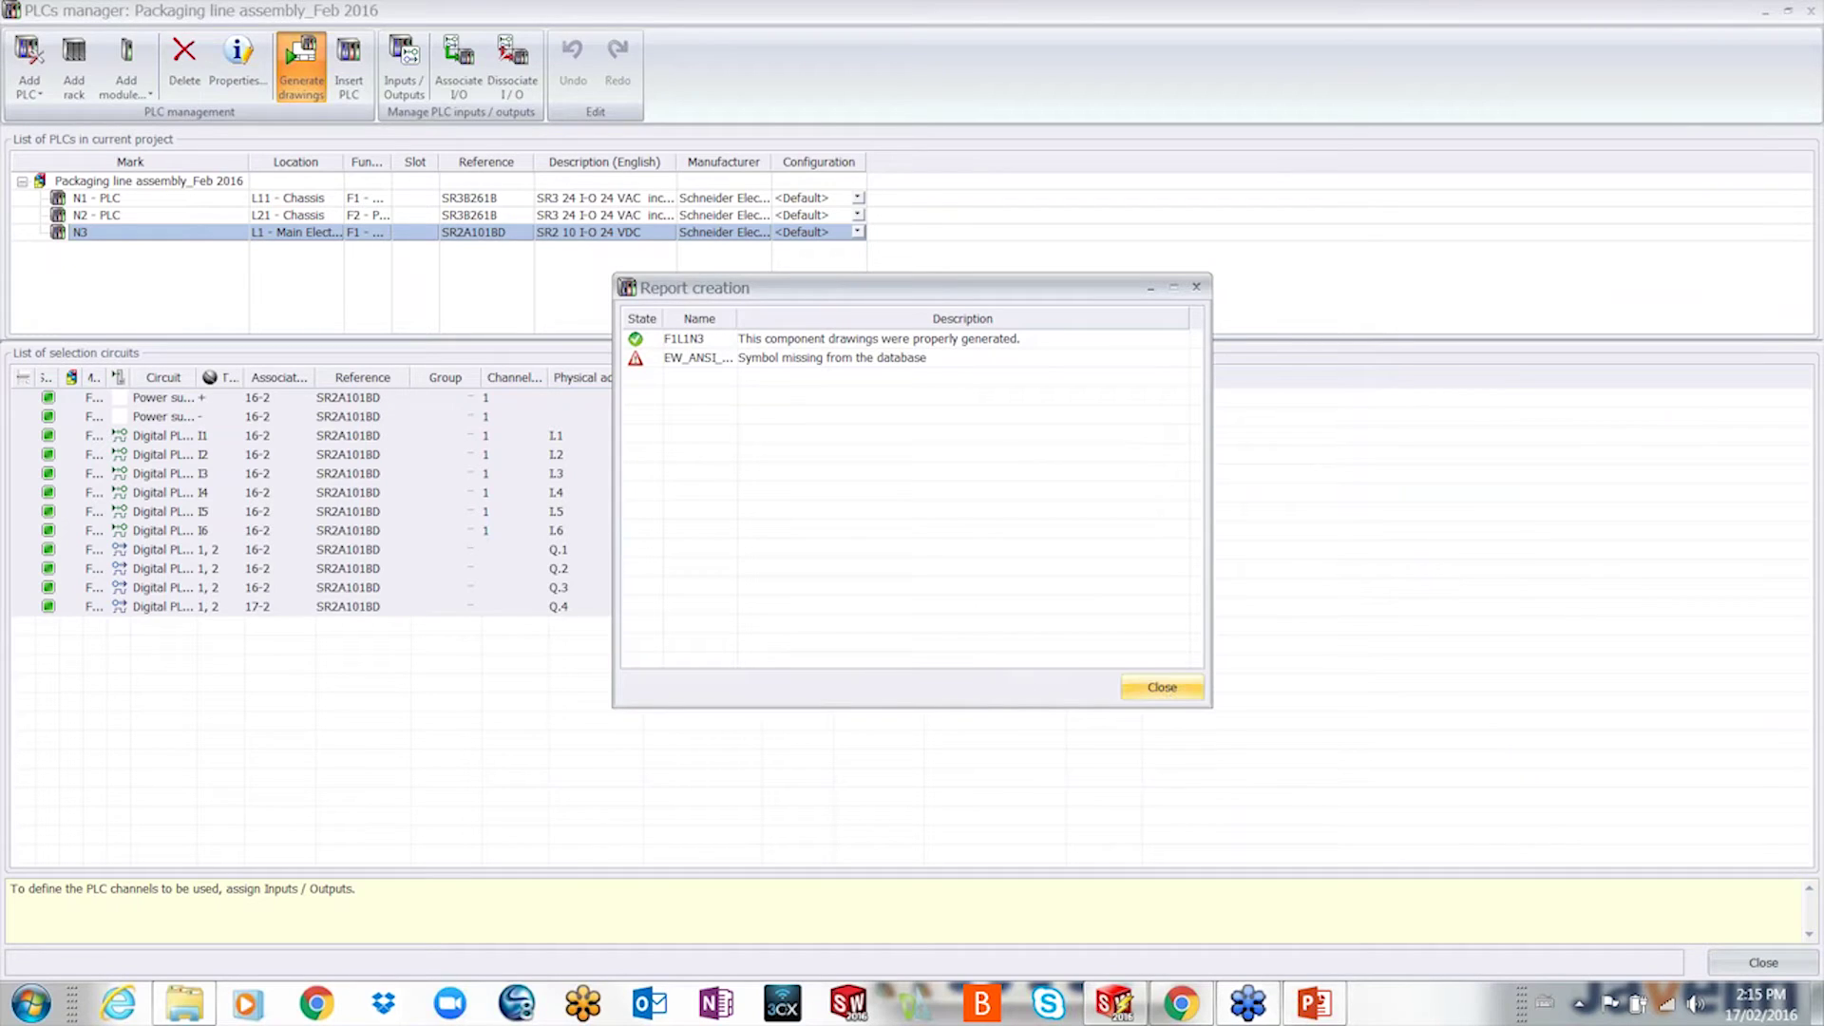
{"action": "left_click", "coordinate": [1161, 687]}
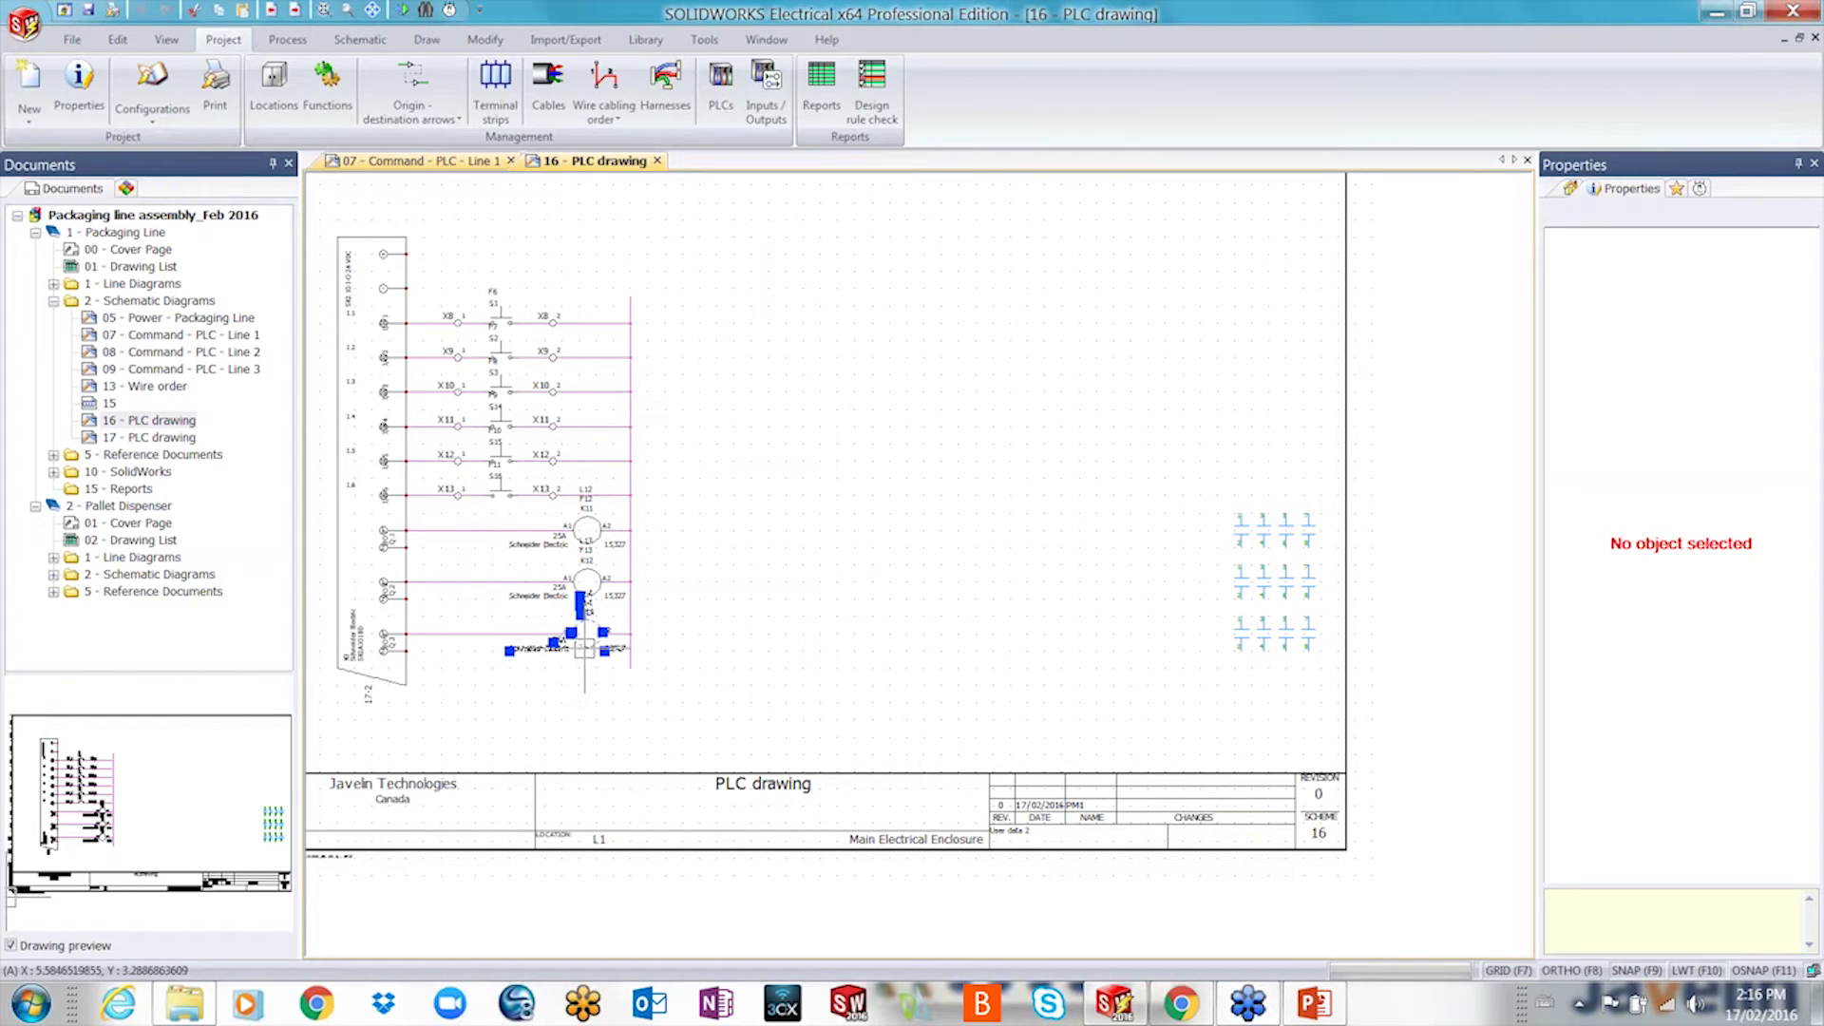
- Delete coil K13 and place a 3-pole NO power contact from the contactor symbols
{"action": "left_click", "coordinate": [584, 649]}
{"action": "key", "text": "Delete"}
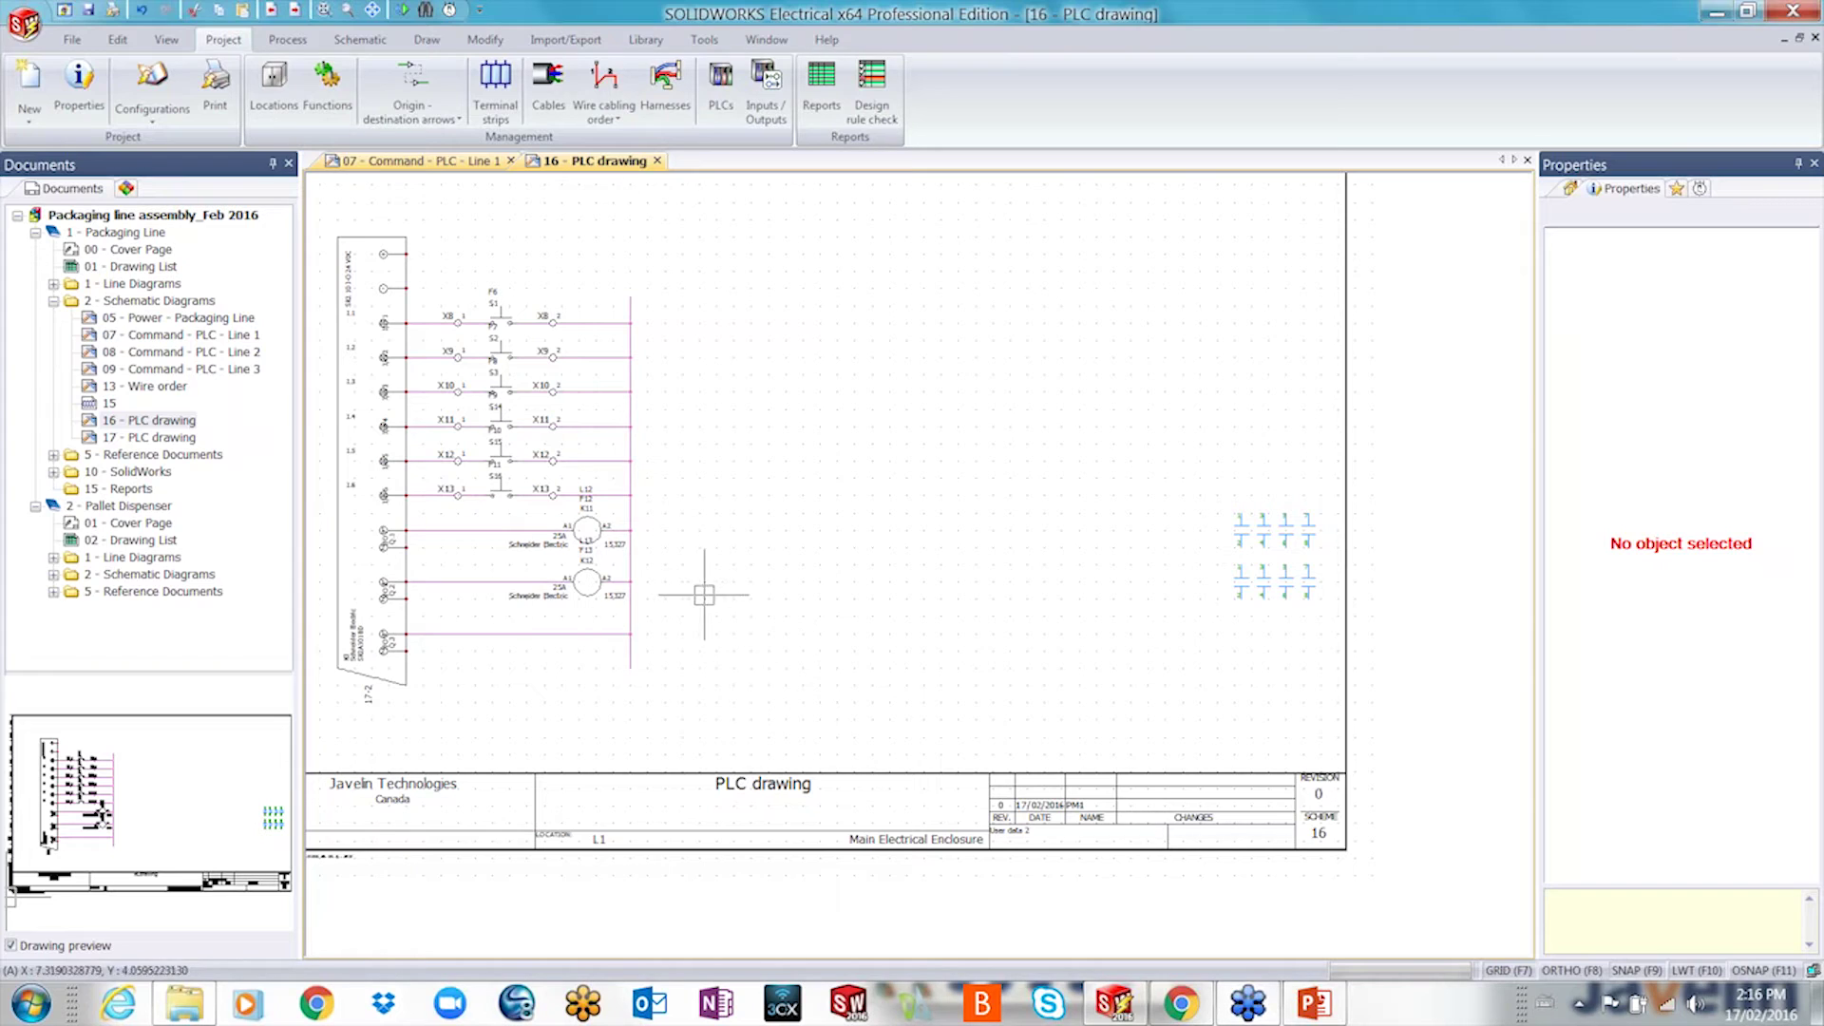
{"action": "left_click", "coordinate": [1699, 188]}
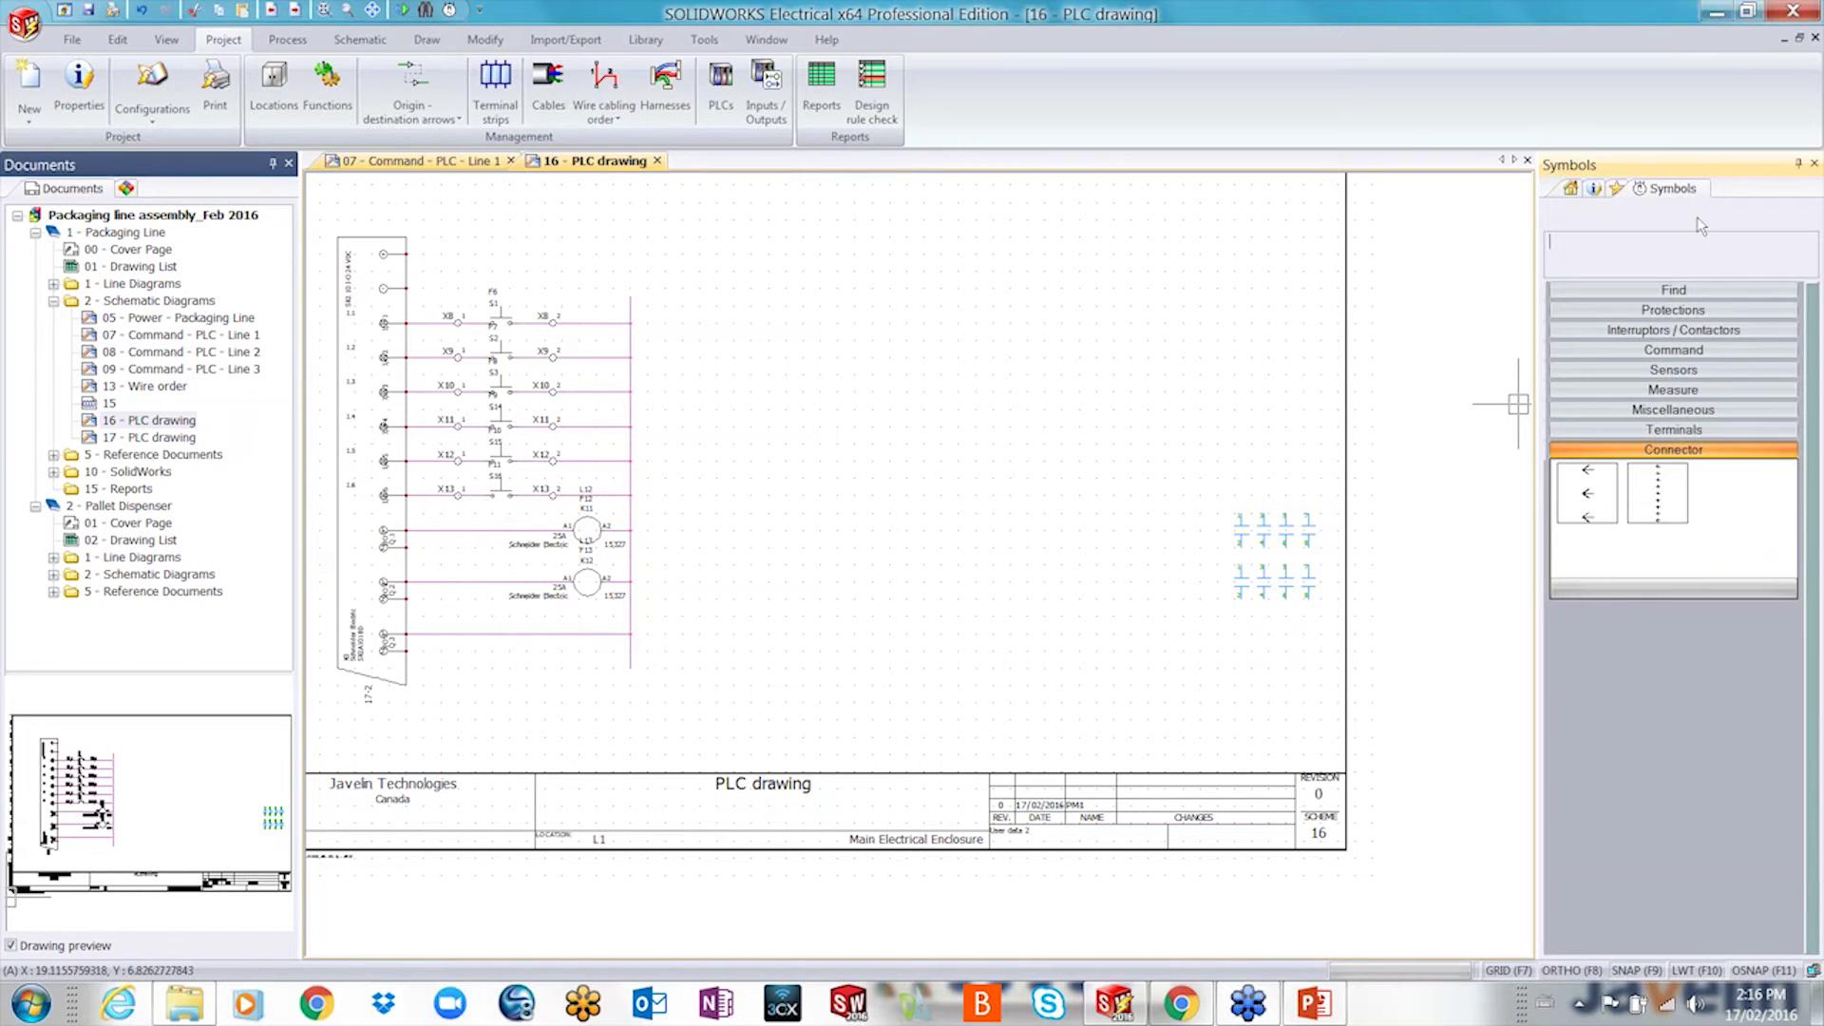
{"action": "left_click", "coordinate": [1685, 330]}
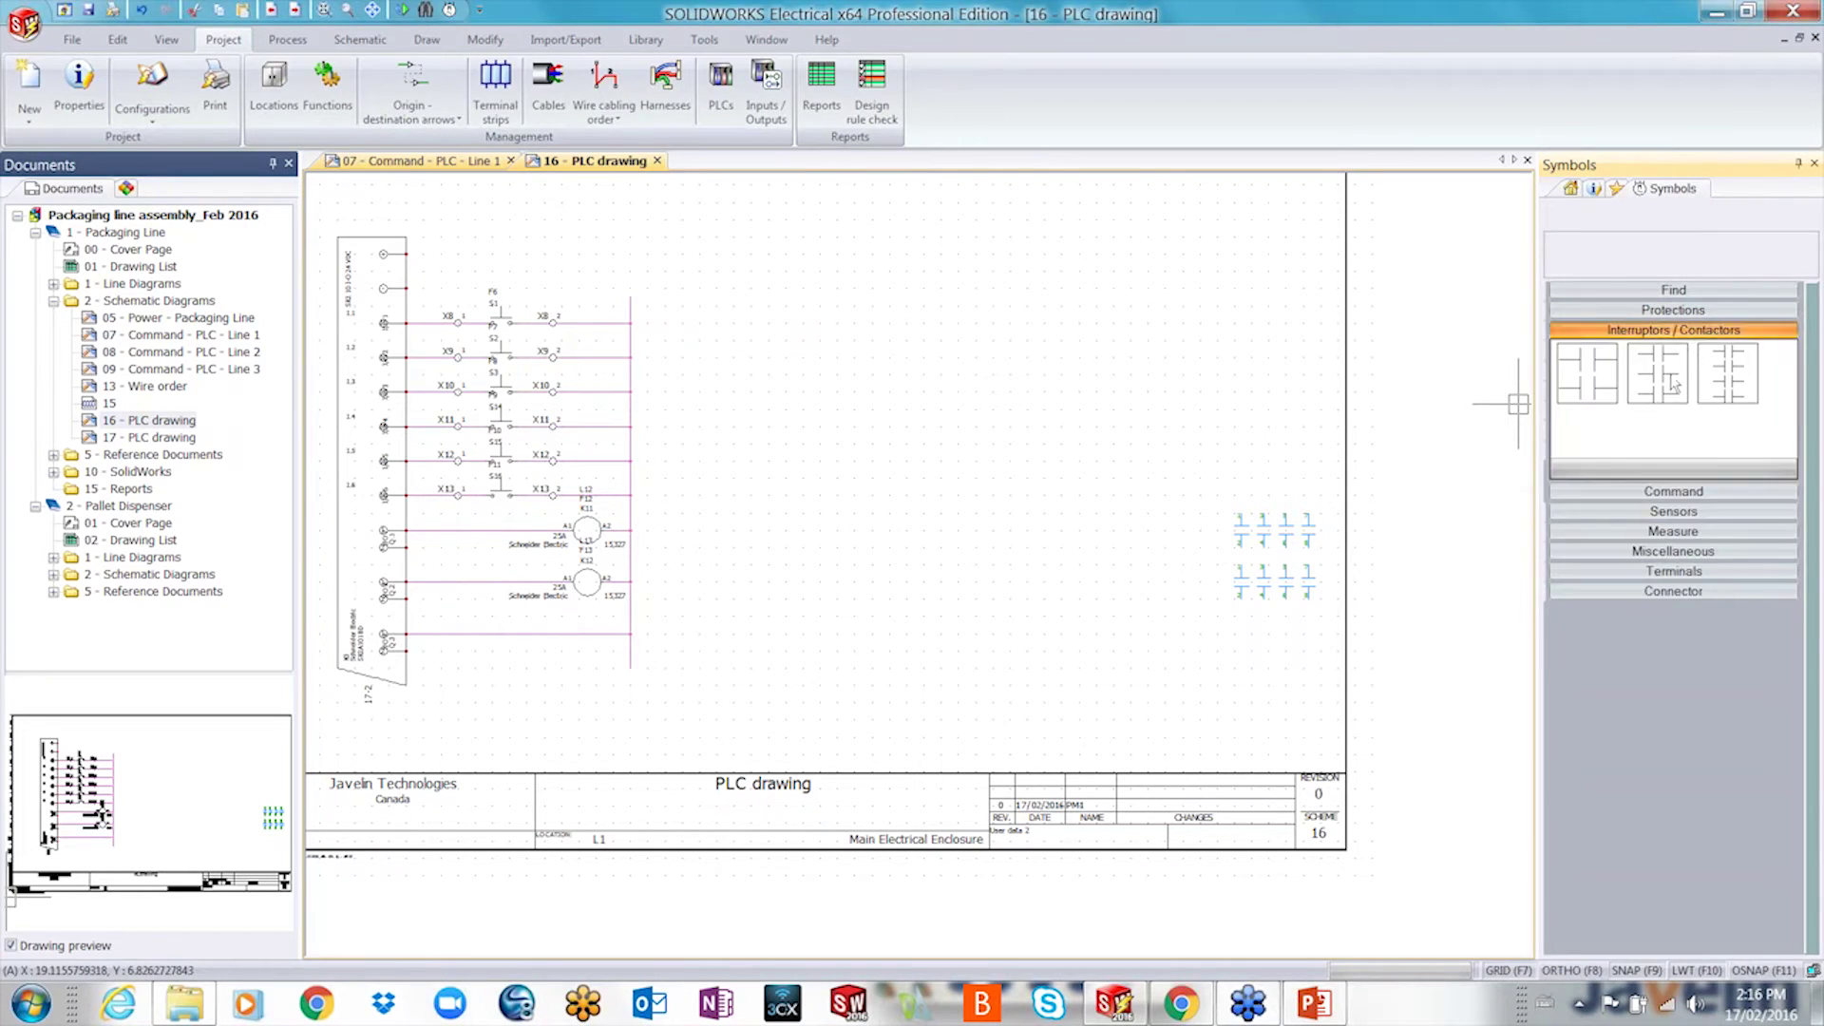
{"action": "left_click", "coordinate": [1674, 397]}
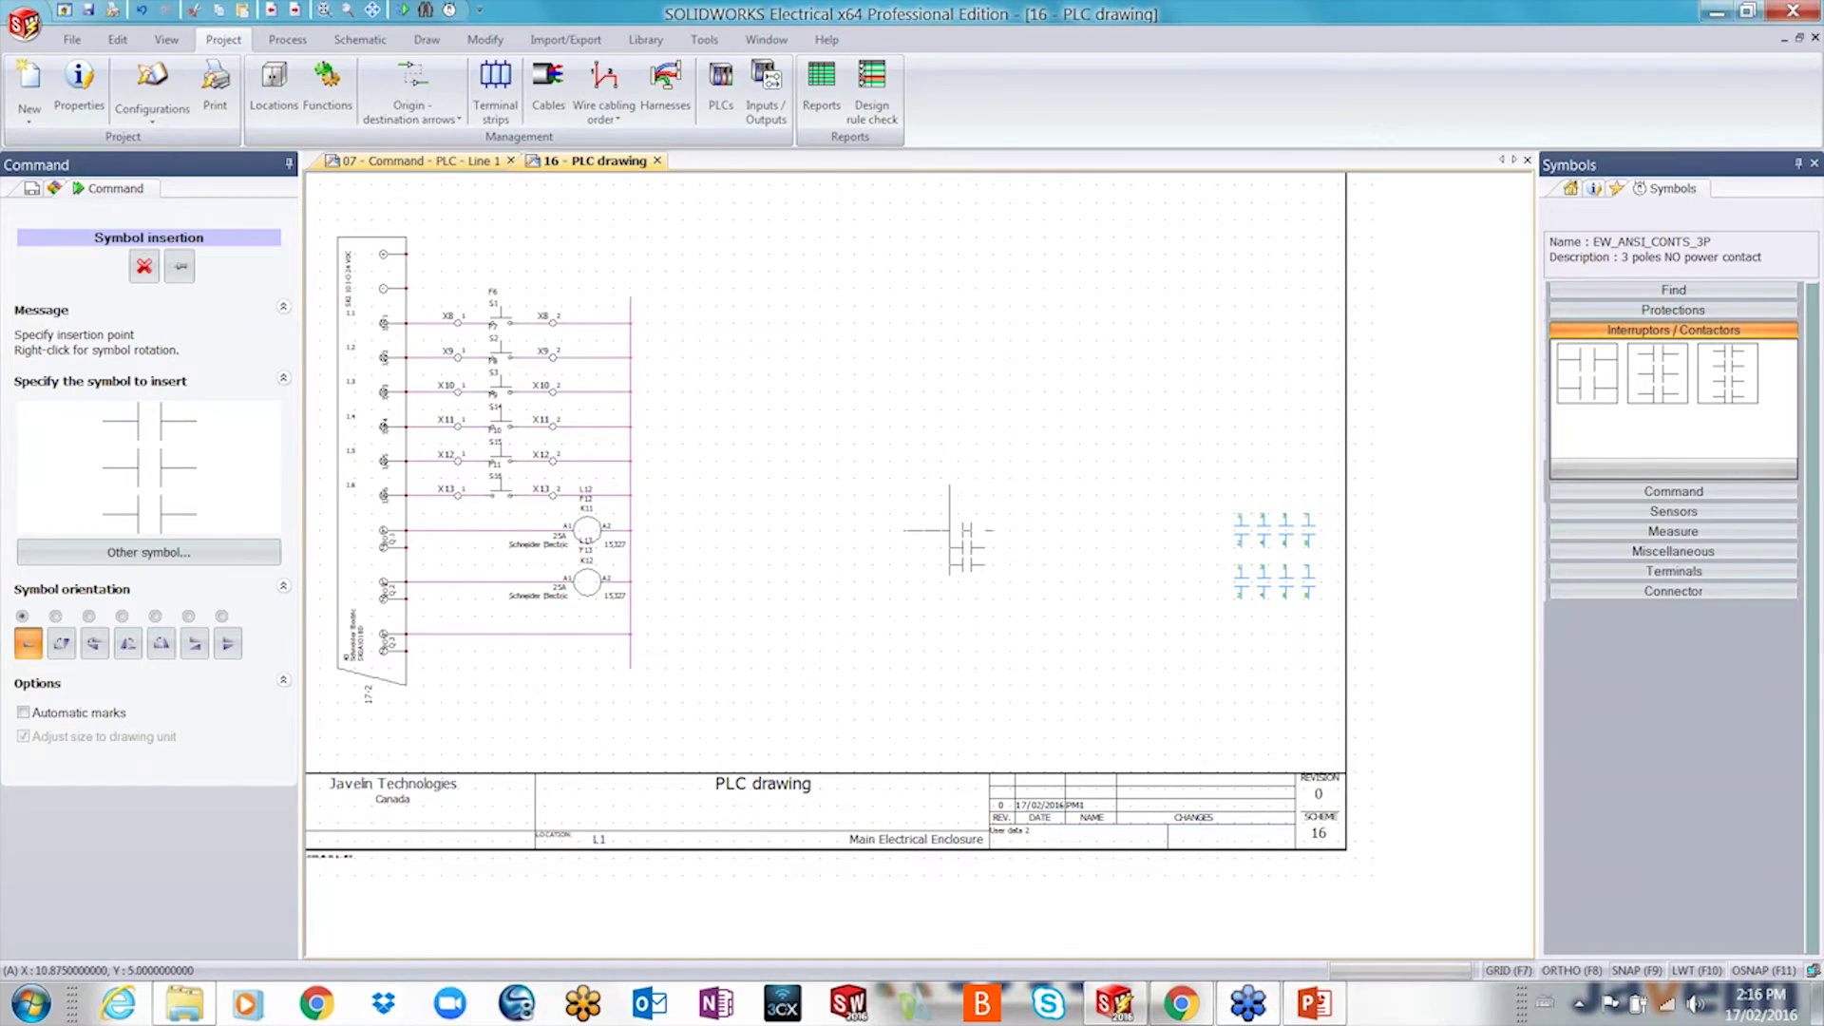
{"action": "left_click", "coordinate": [958, 530]}
- Assign the new power contact to component =F13-K12
{"action": "left_click", "coordinate": [1483, 125]}
{"action": "type", "text": "k12"}
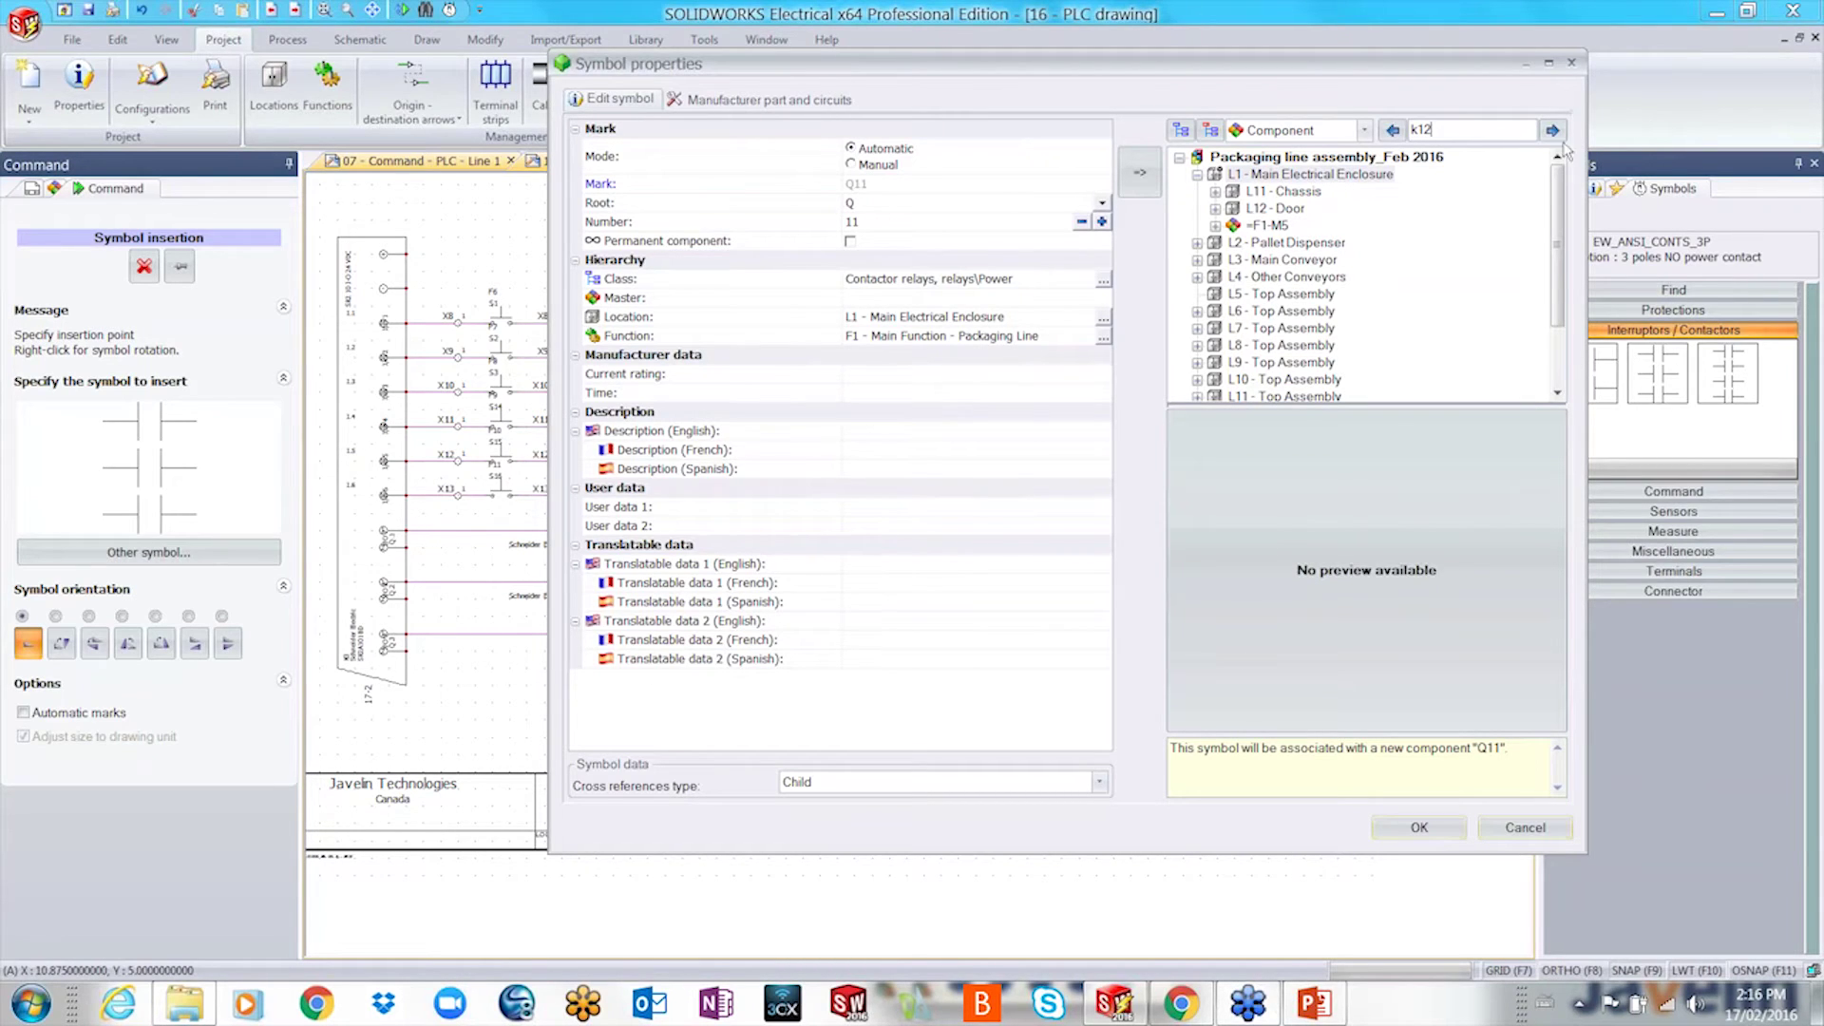
{"action": "left_click", "coordinate": [1552, 129]}
{"action": "left_click", "coordinate": [1273, 364]}
{"action": "left_click", "coordinate": [1414, 840]}
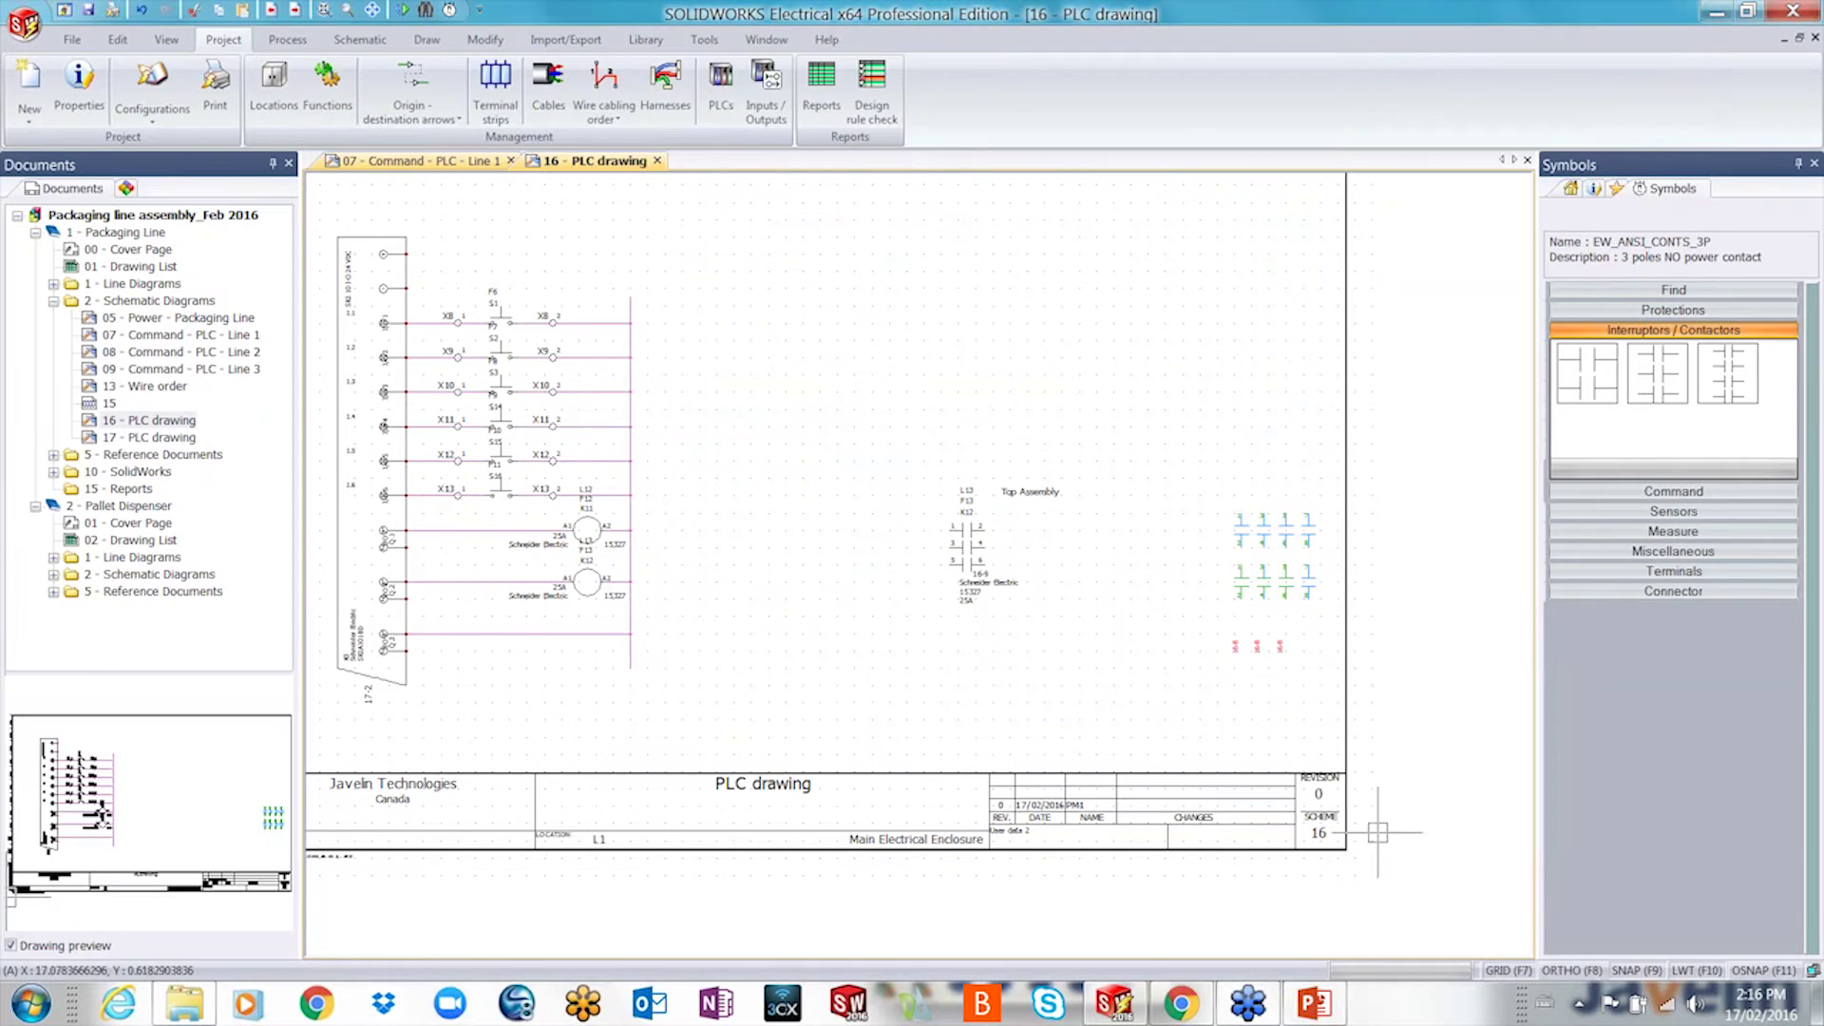
- Move the K12 power contact to the sheet's lower left
{"action": "scroll", "coordinate": [984, 643], "scroll_direction": "up", "scroll_amount": 1}
{"action": "scroll", "coordinate": [1192, 685], "scroll_direction": "up", "scroll_amount": 2}
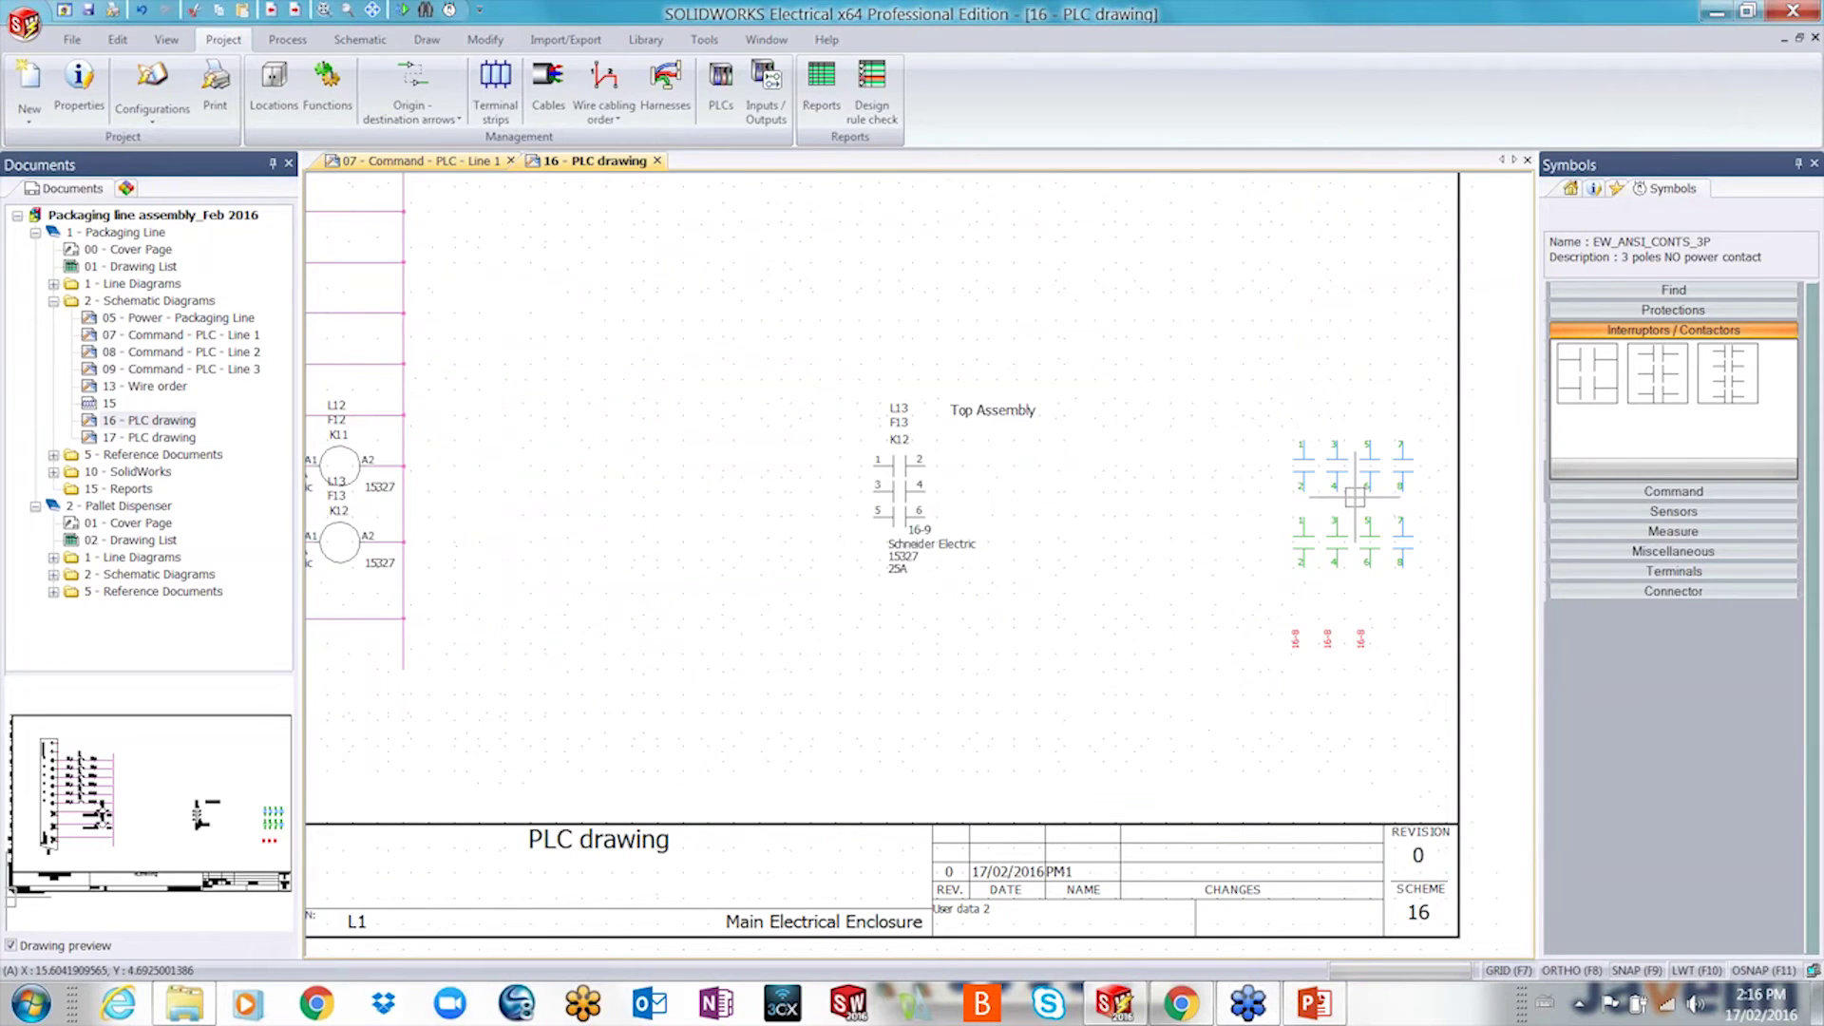
{"action": "scroll", "coordinate": [1411, 598], "scroll_direction": "up", "scroll_amount": 1}
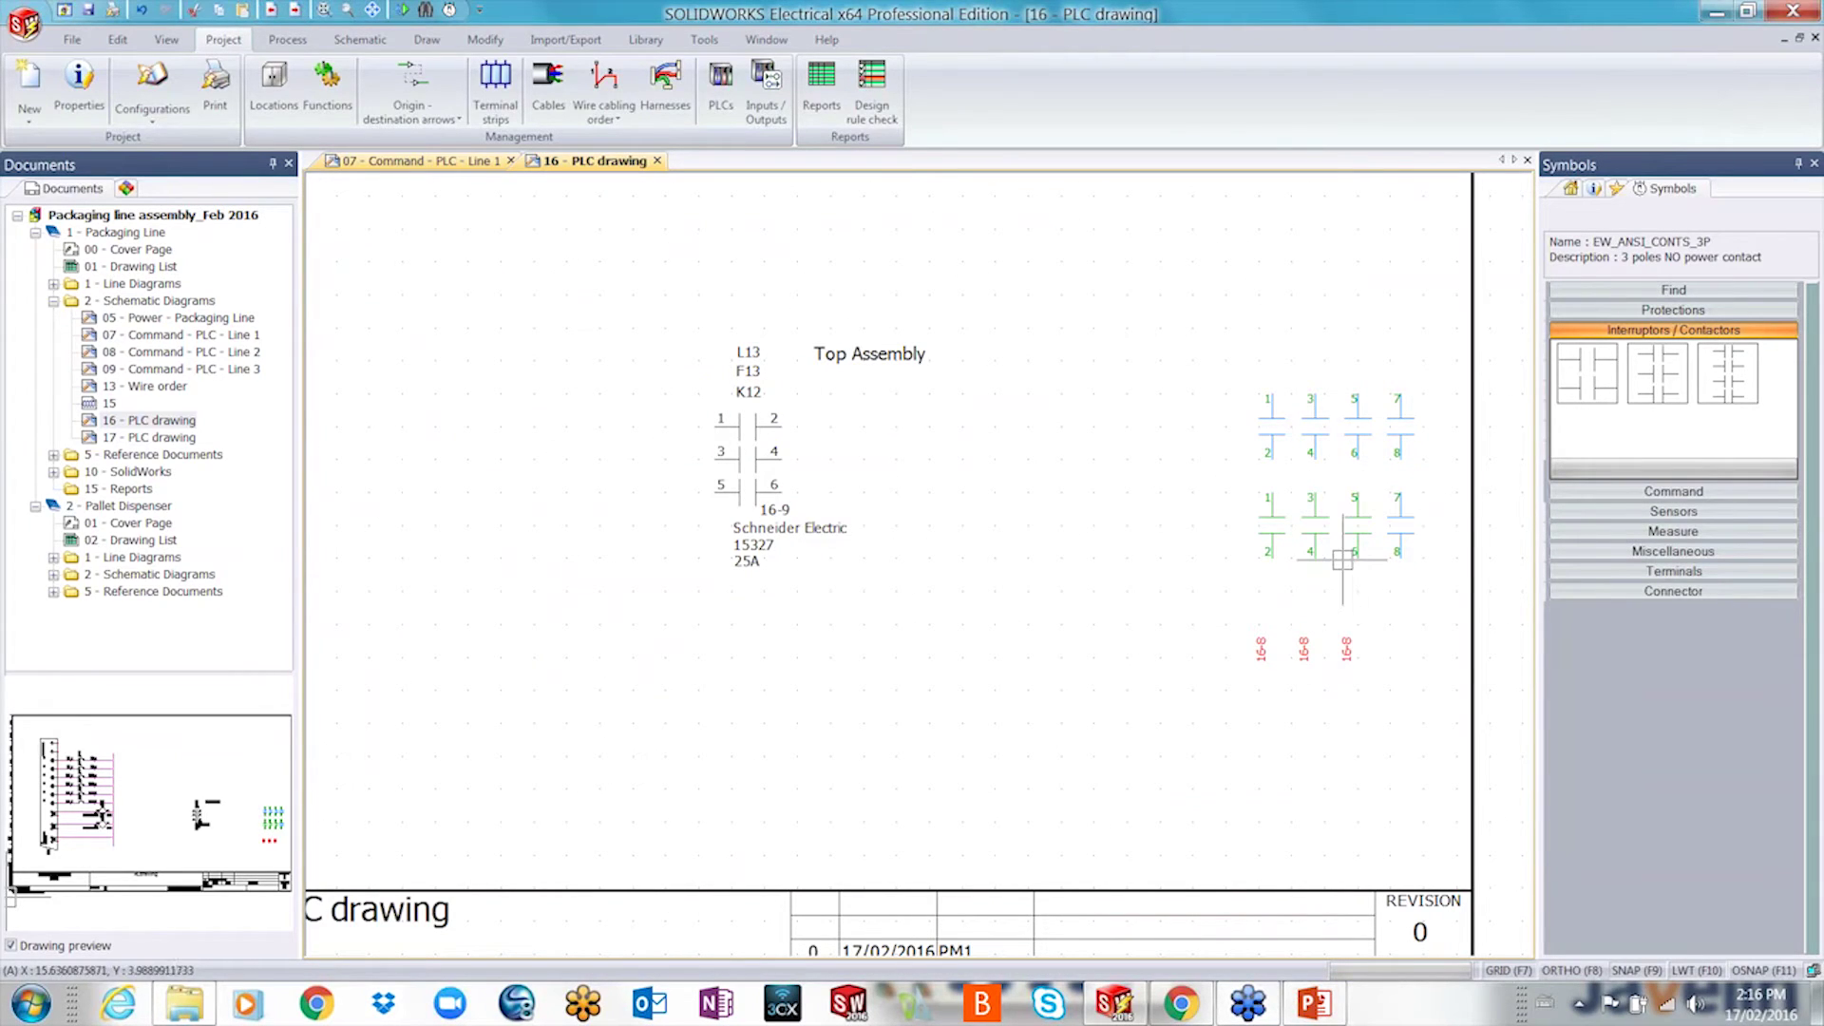
{"action": "left_click", "coordinate": [750, 475]}
{"action": "left_click_drag", "start_coordinate": [751, 475], "coordinate": [421, 739]}
{"action": "key", "text": "Escape"}
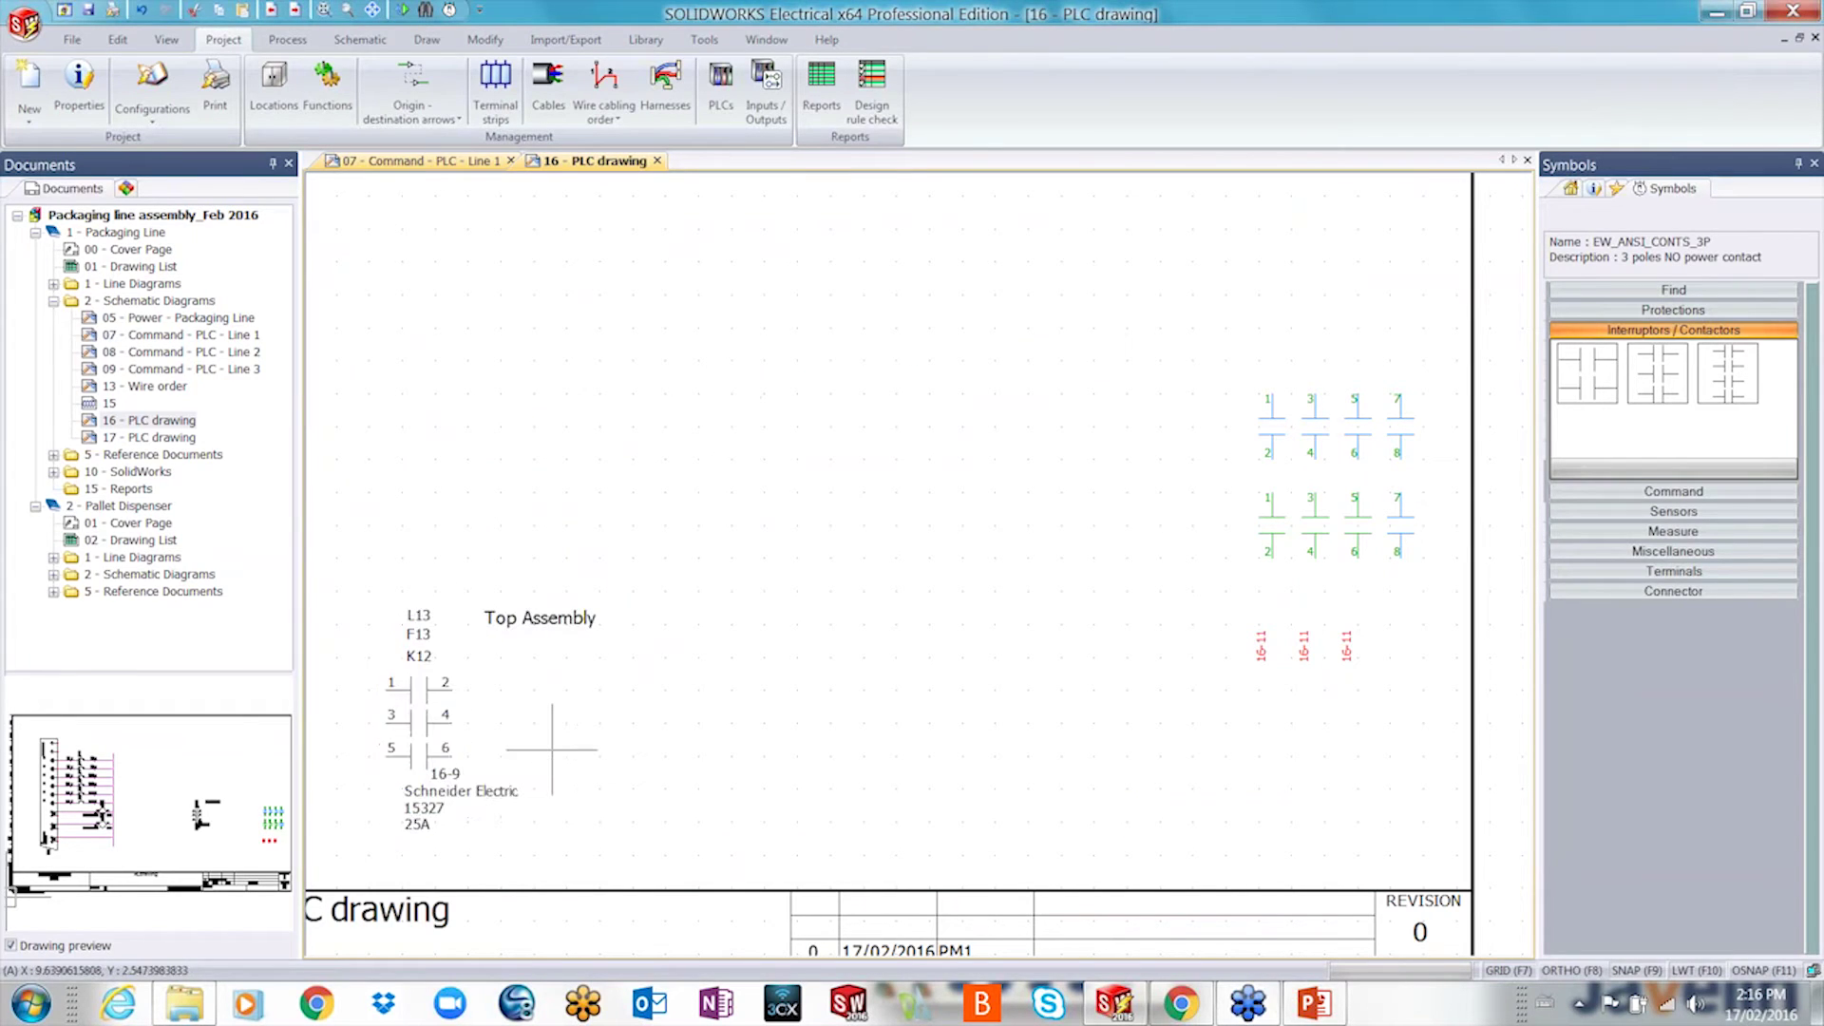
{"action": "scroll", "coordinate": [593, 726], "scroll_direction": "down", "scroll_amount": 2}
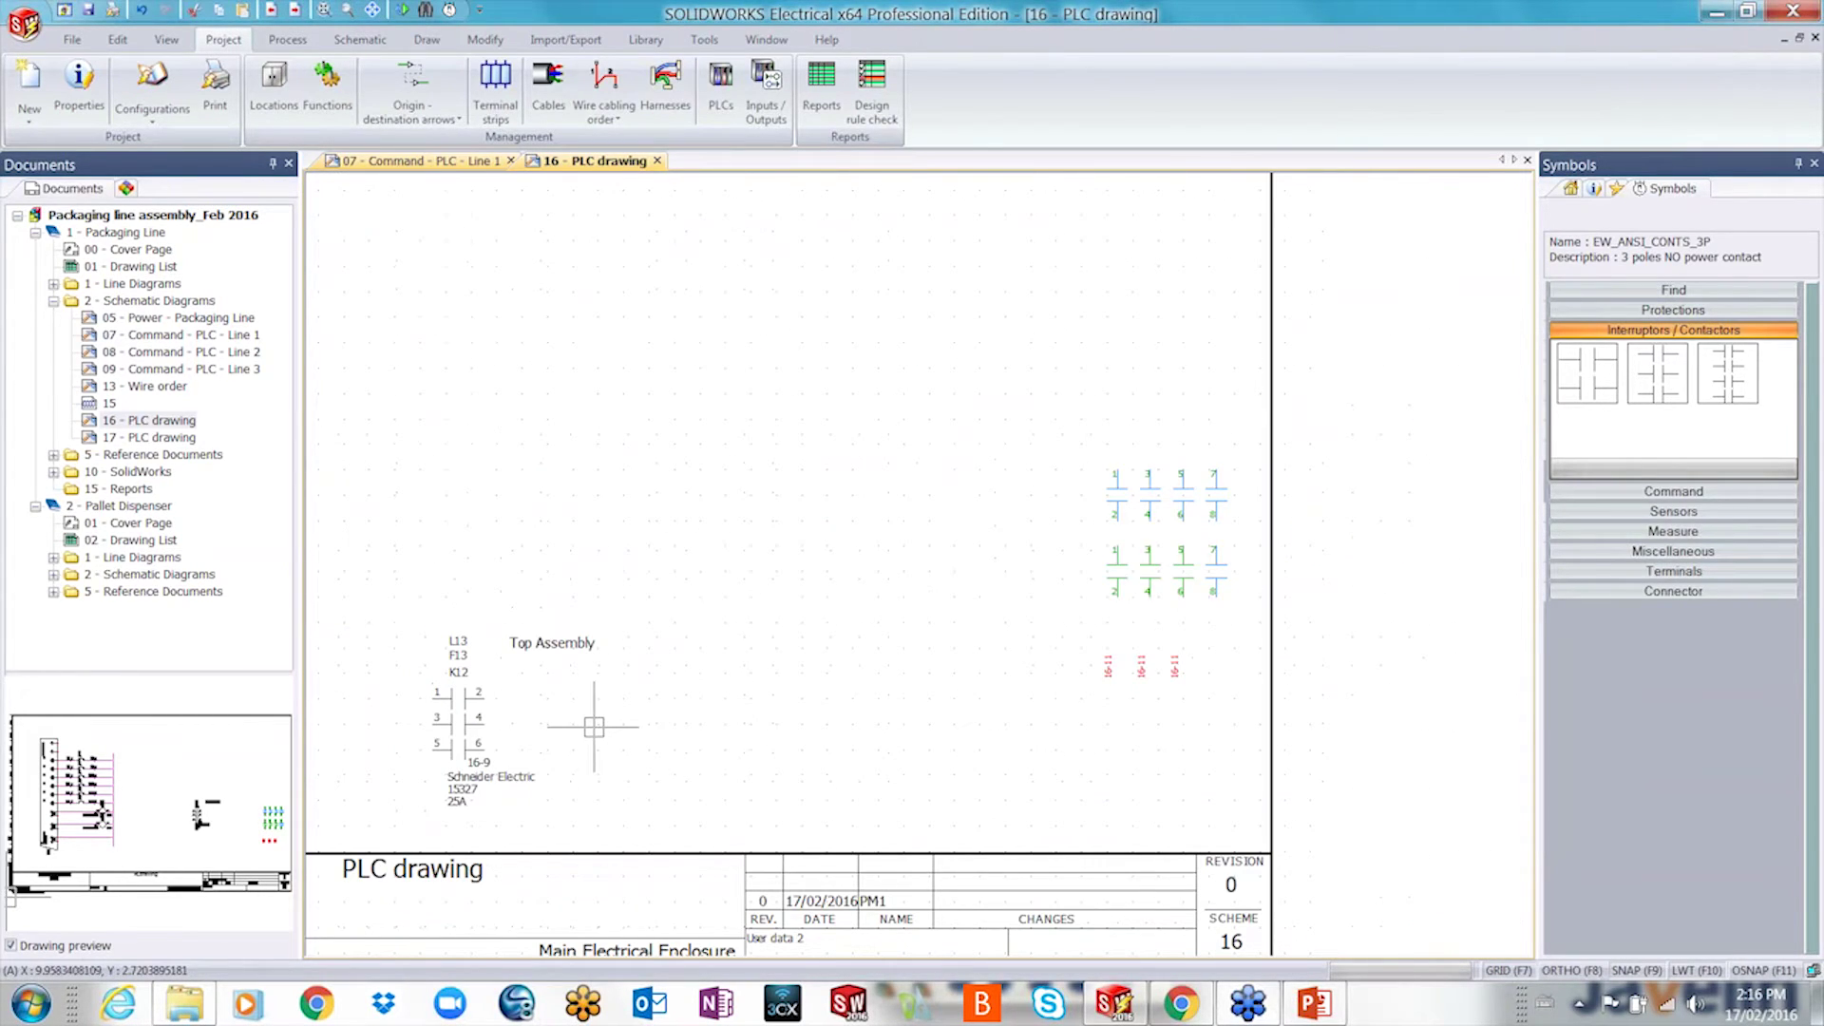
{"action": "left_click", "coordinate": [1634, 314]}
{"action": "left_click", "coordinate": [1633, 312]}
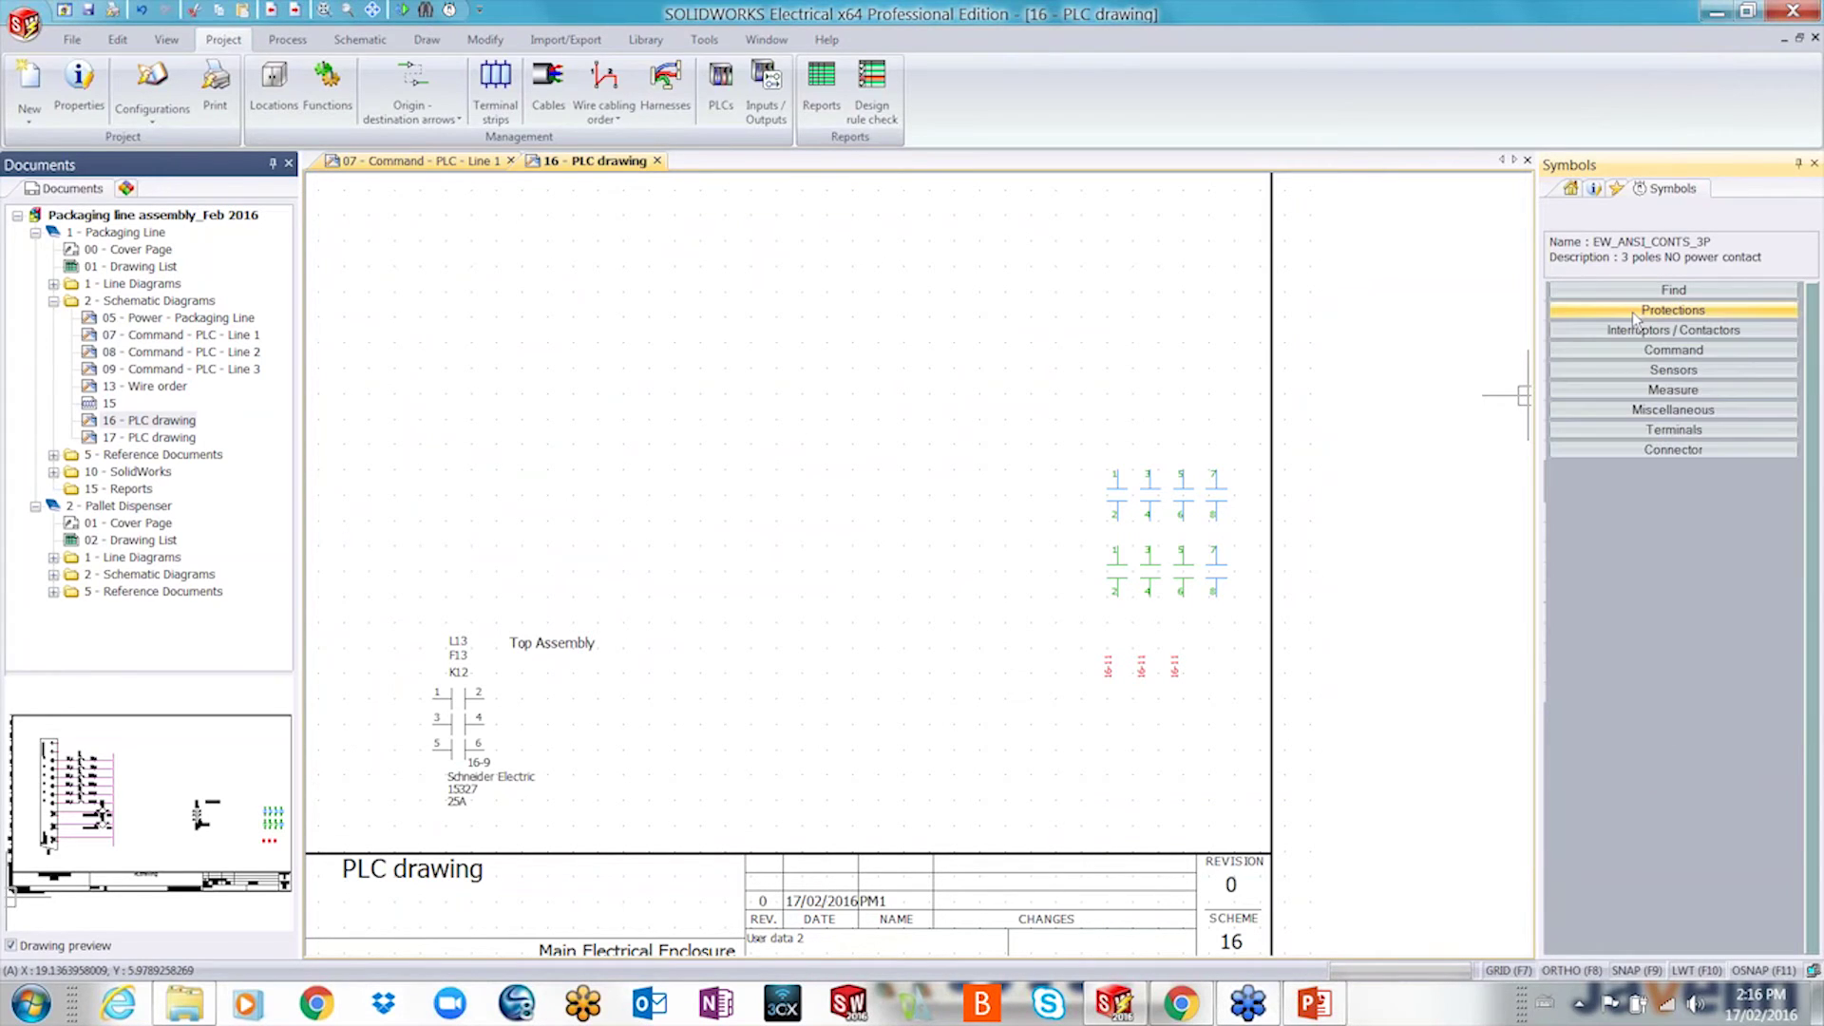
{"action": "left_click", "coordinate": [1646, 350]}
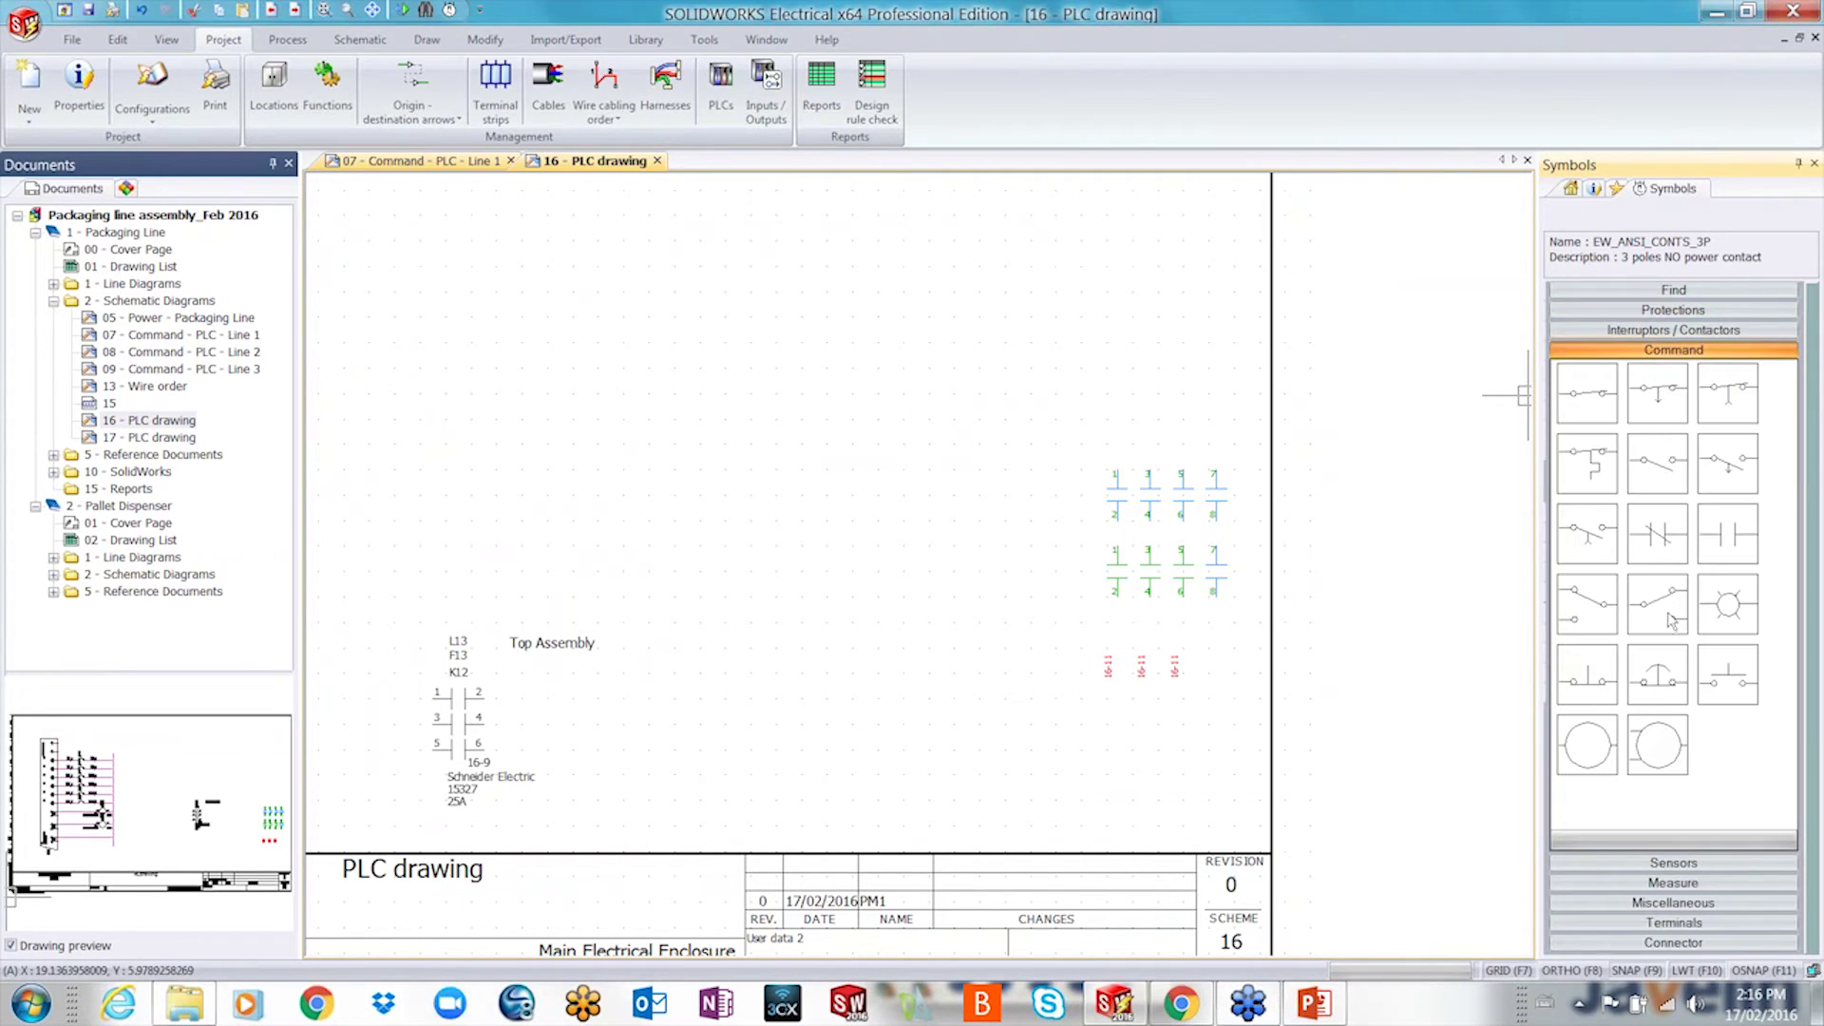
- Place a normally open command contact beside the K12 power contact
{"action": "left_click", "coordinate": [1727, 547]}
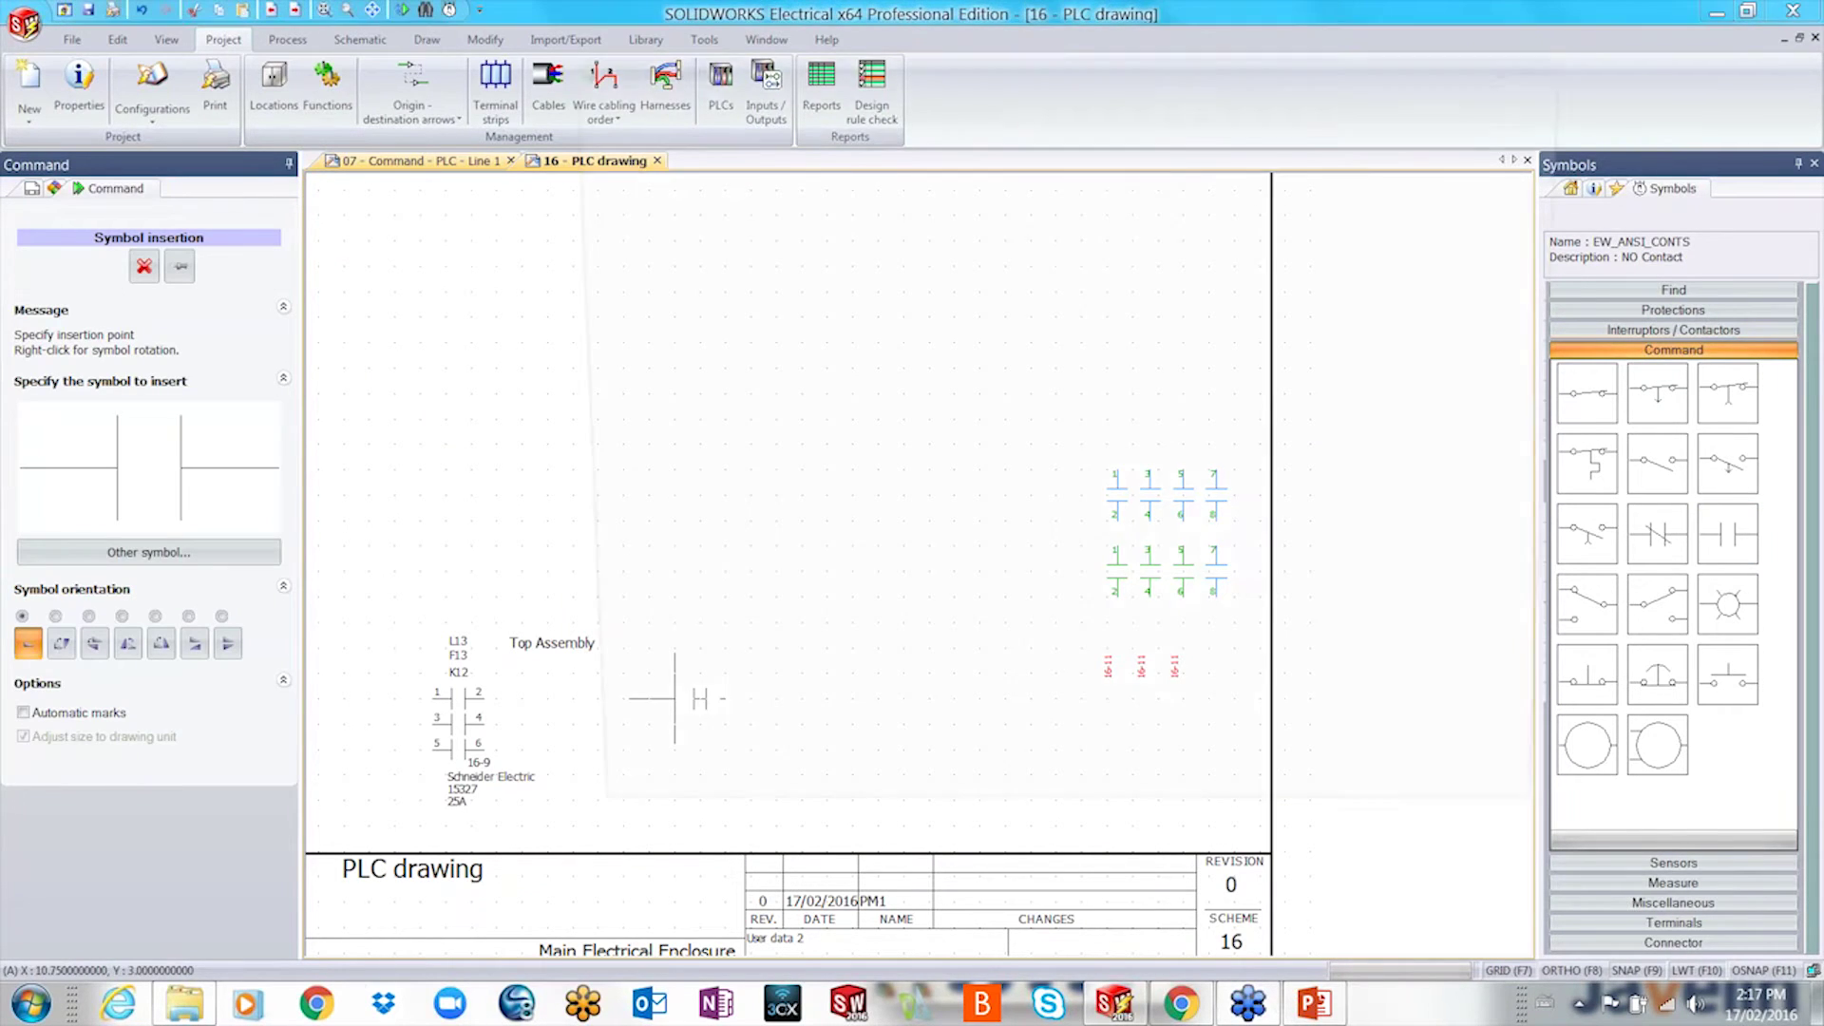
{"action": "left_click", "coordinate": [665, 699]}
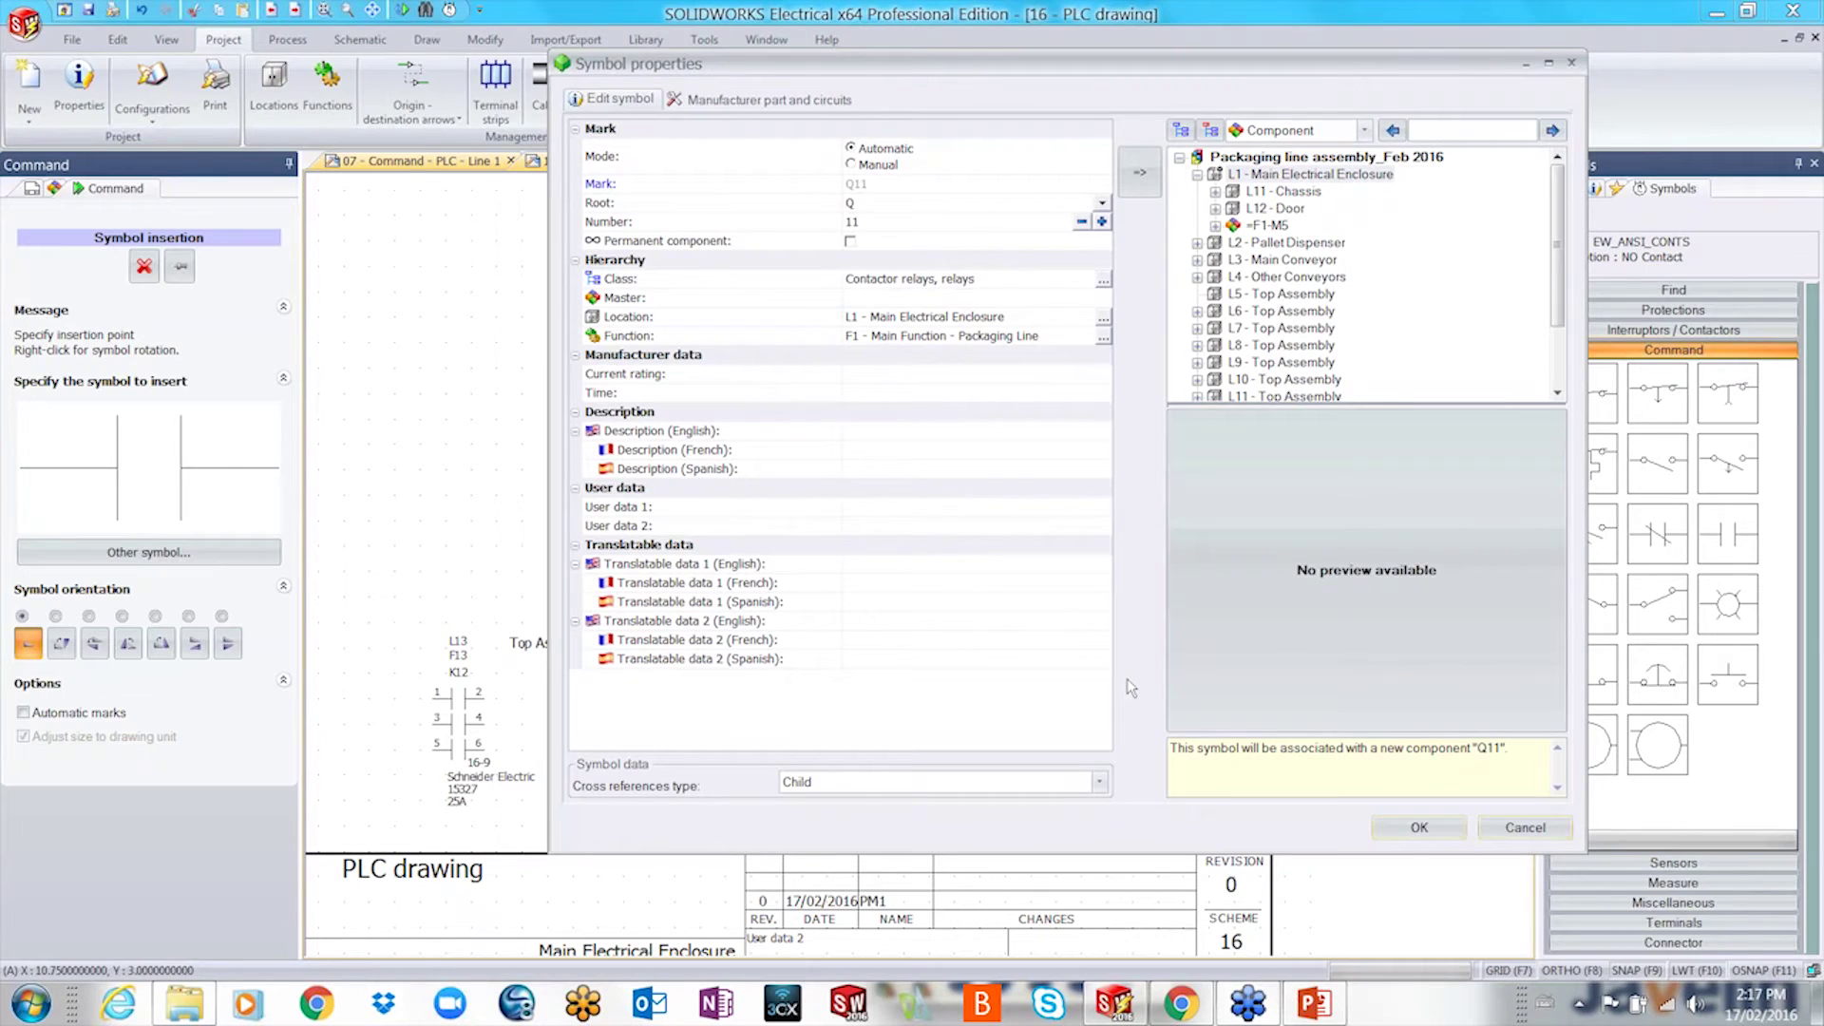
{"action": "left_click", "coordinate": [1398, 834]}
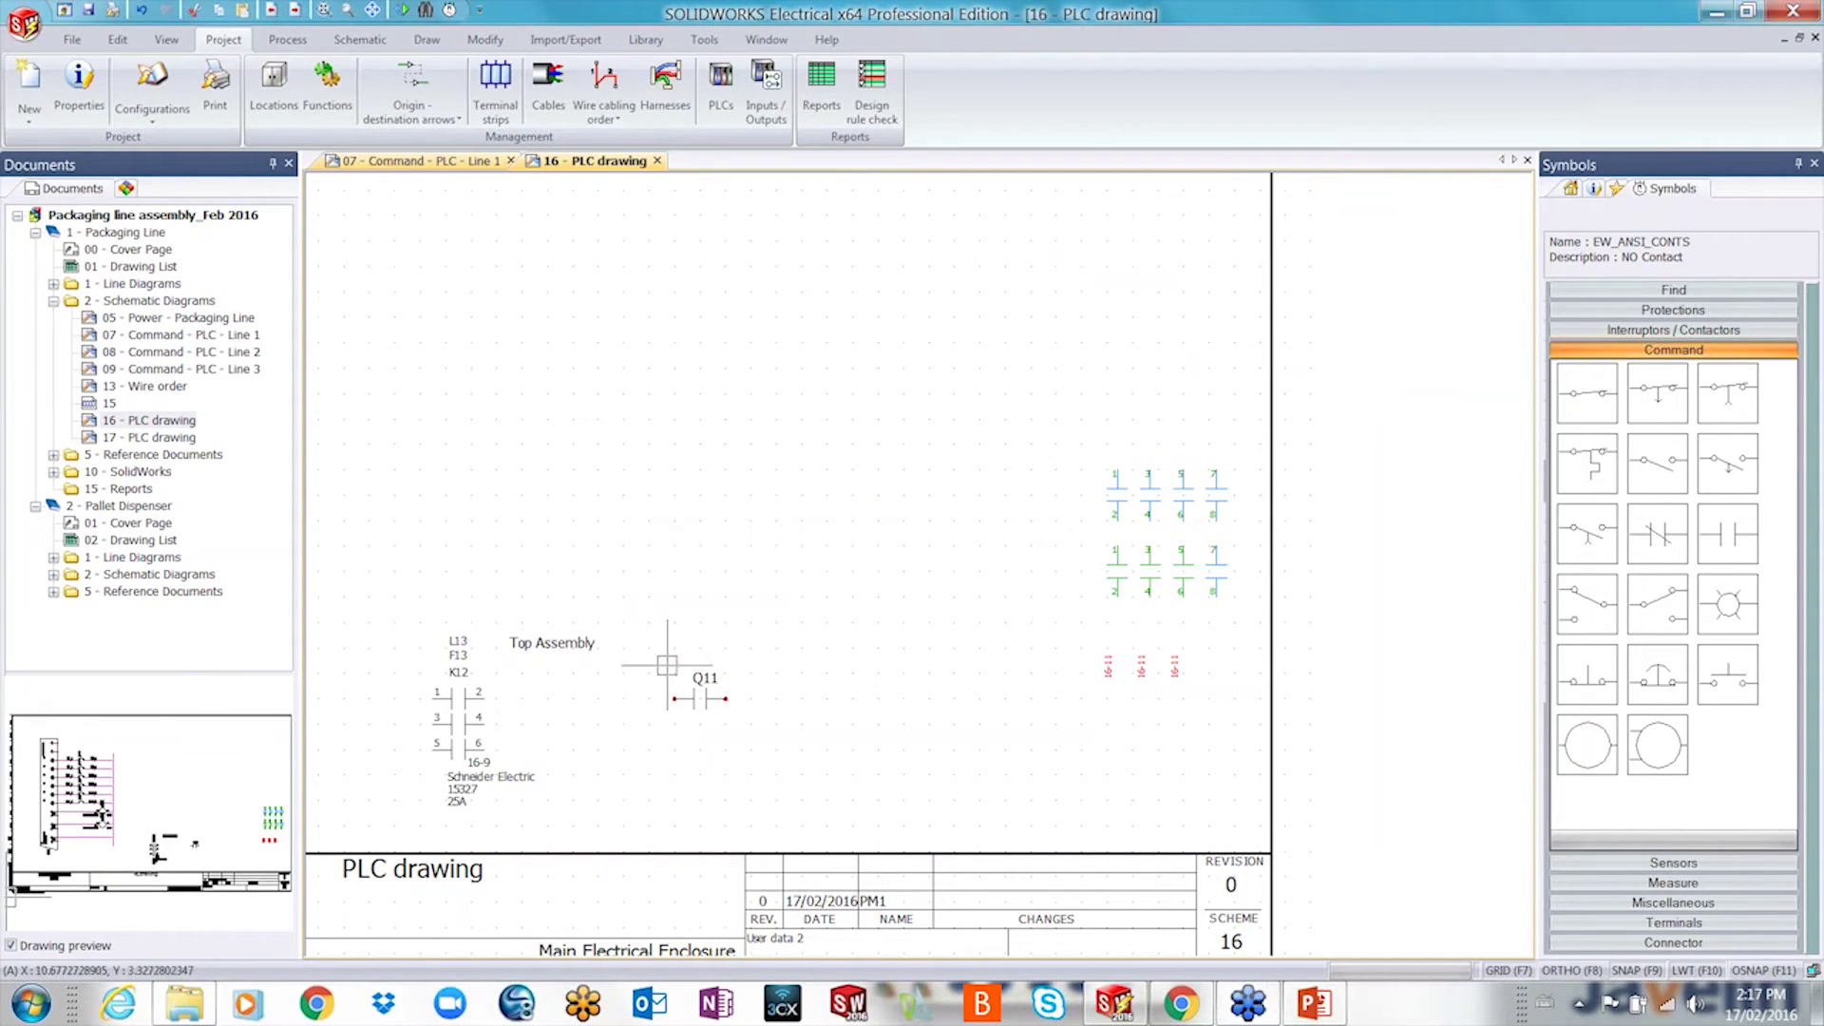
- Assign contact Q11 to component =F13-K12 via a k12 search
{"action": "right_click", "coordinate": [705, 698]}
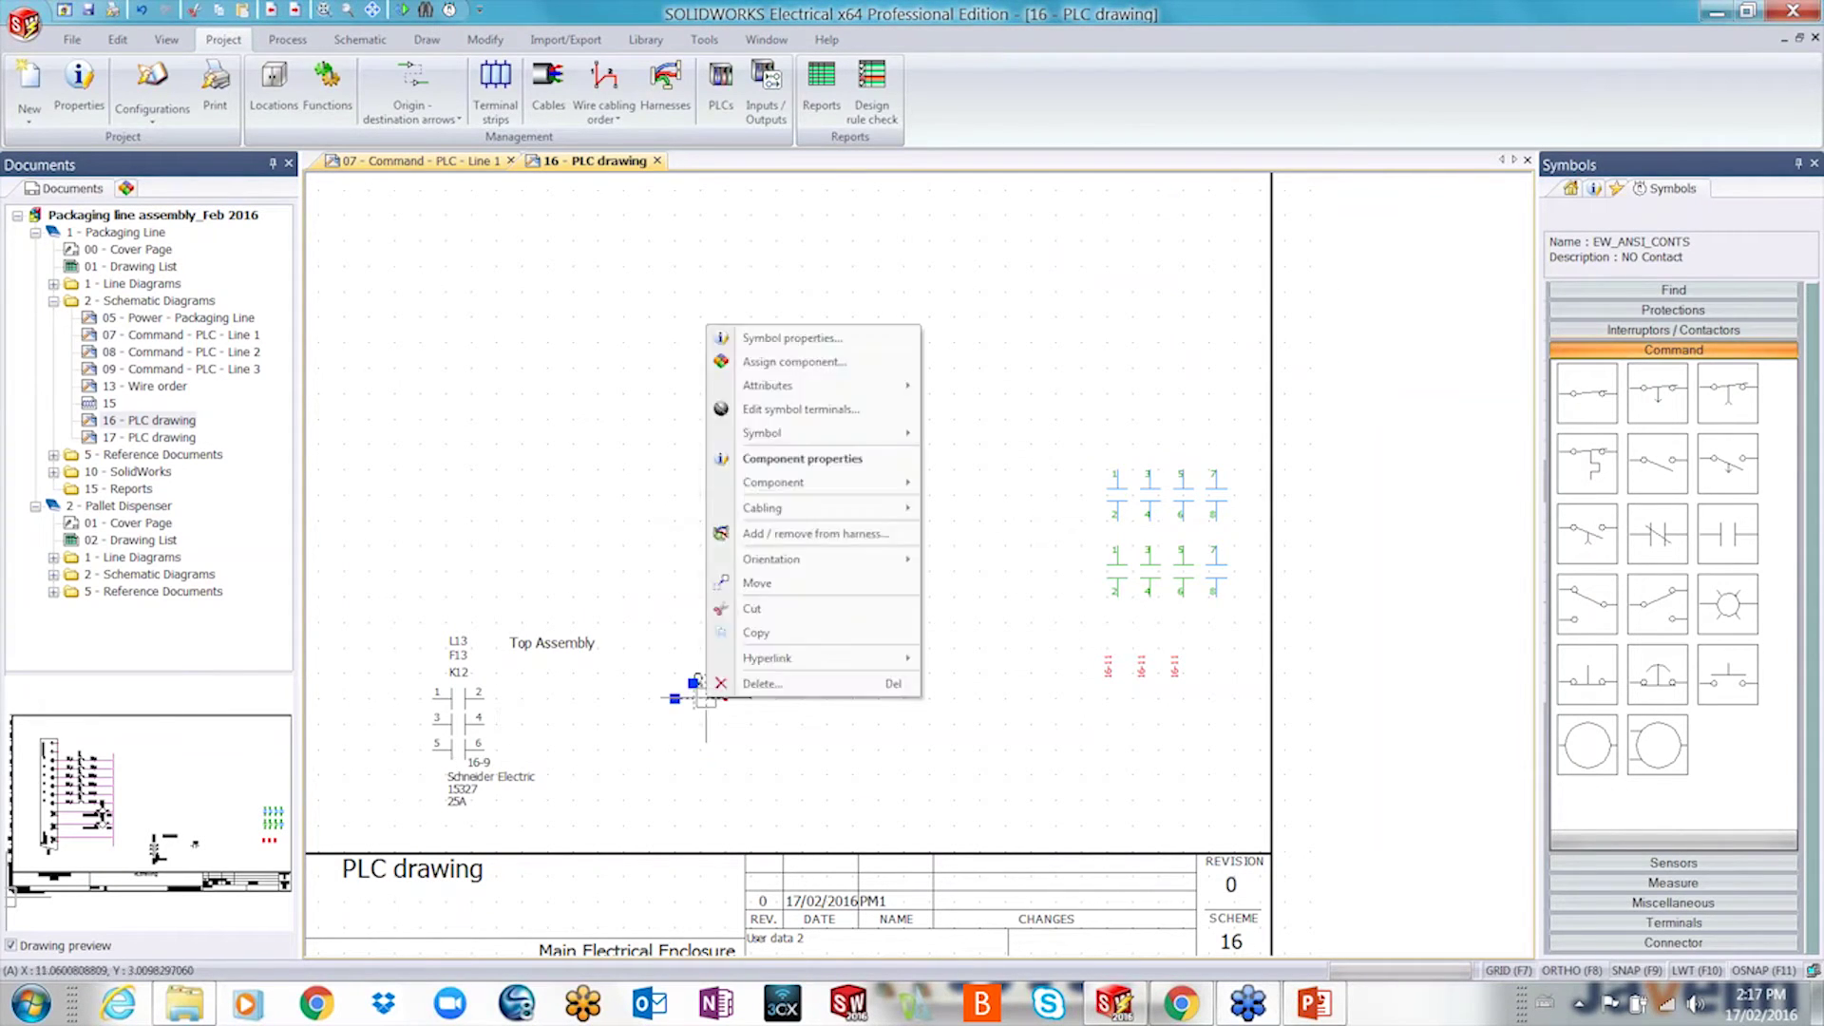
{"action": "left_click", "coordinate": [811, 363]}
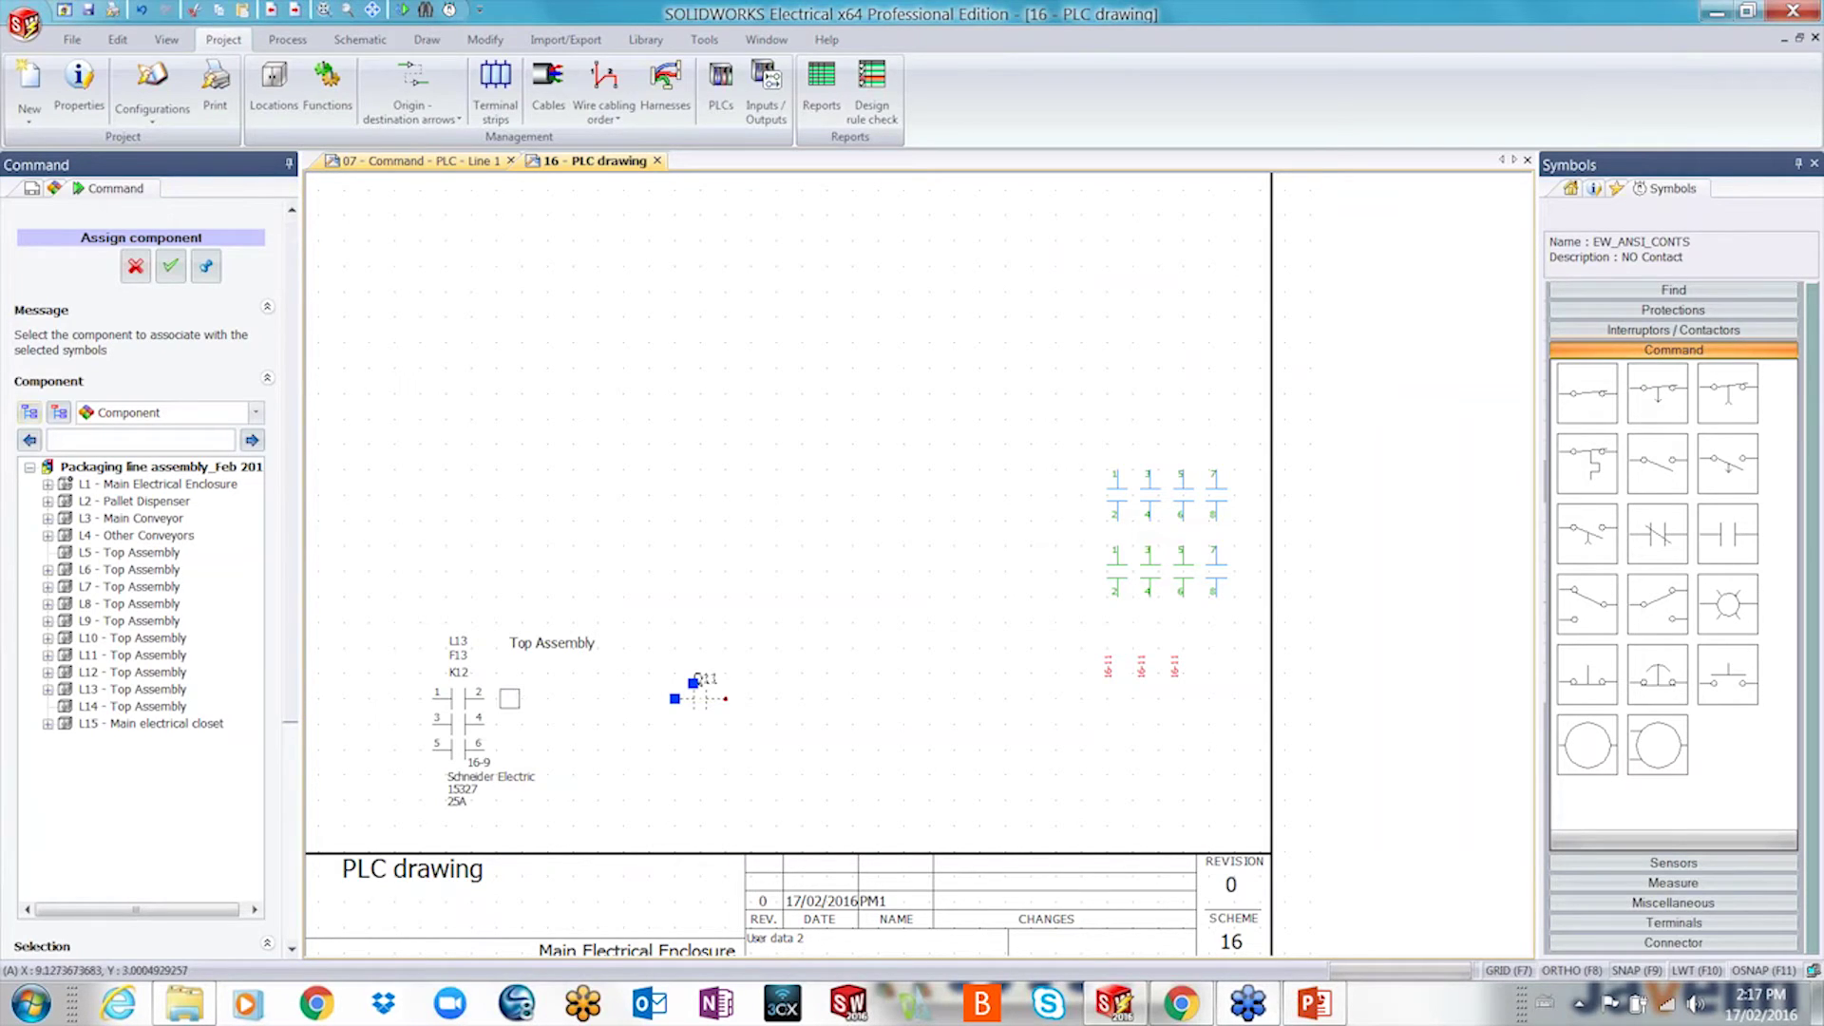
{"action": "left_click", "coordinate": [131, 439]}
{"action": "type", "text": "k12"}
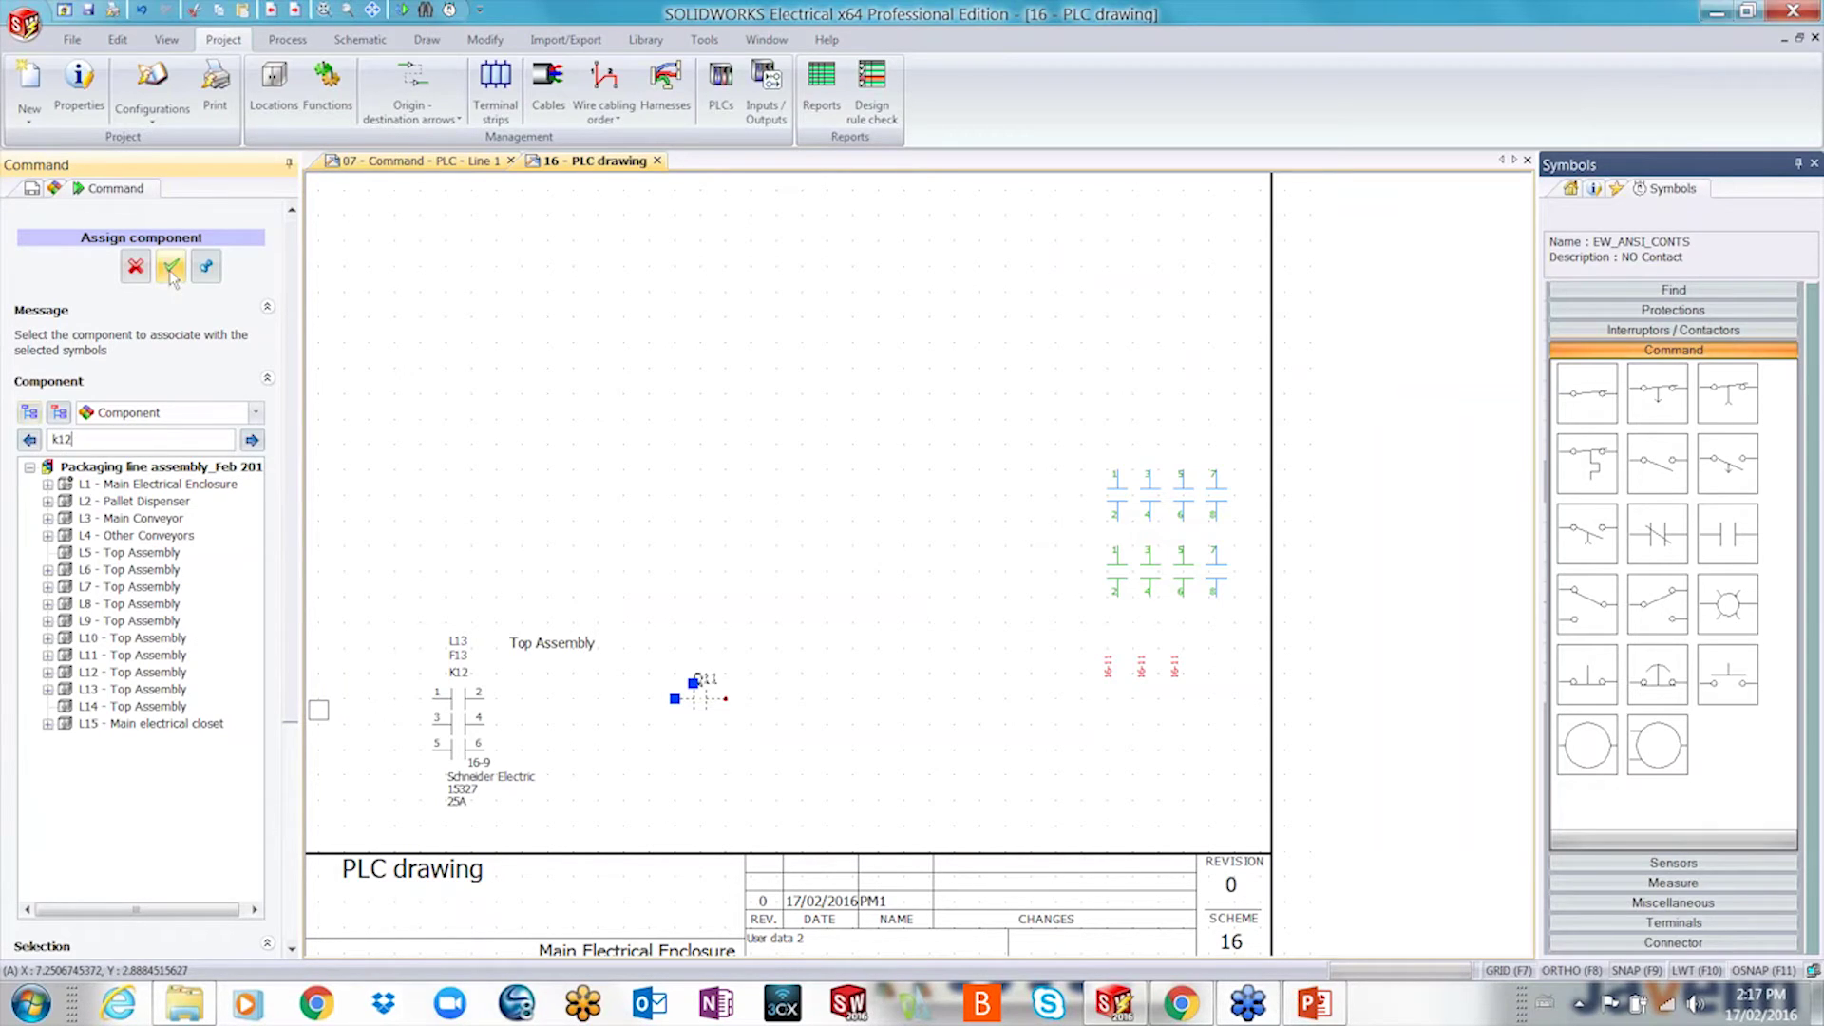
{"action": "left_click", "coordinate": [171, 267]}
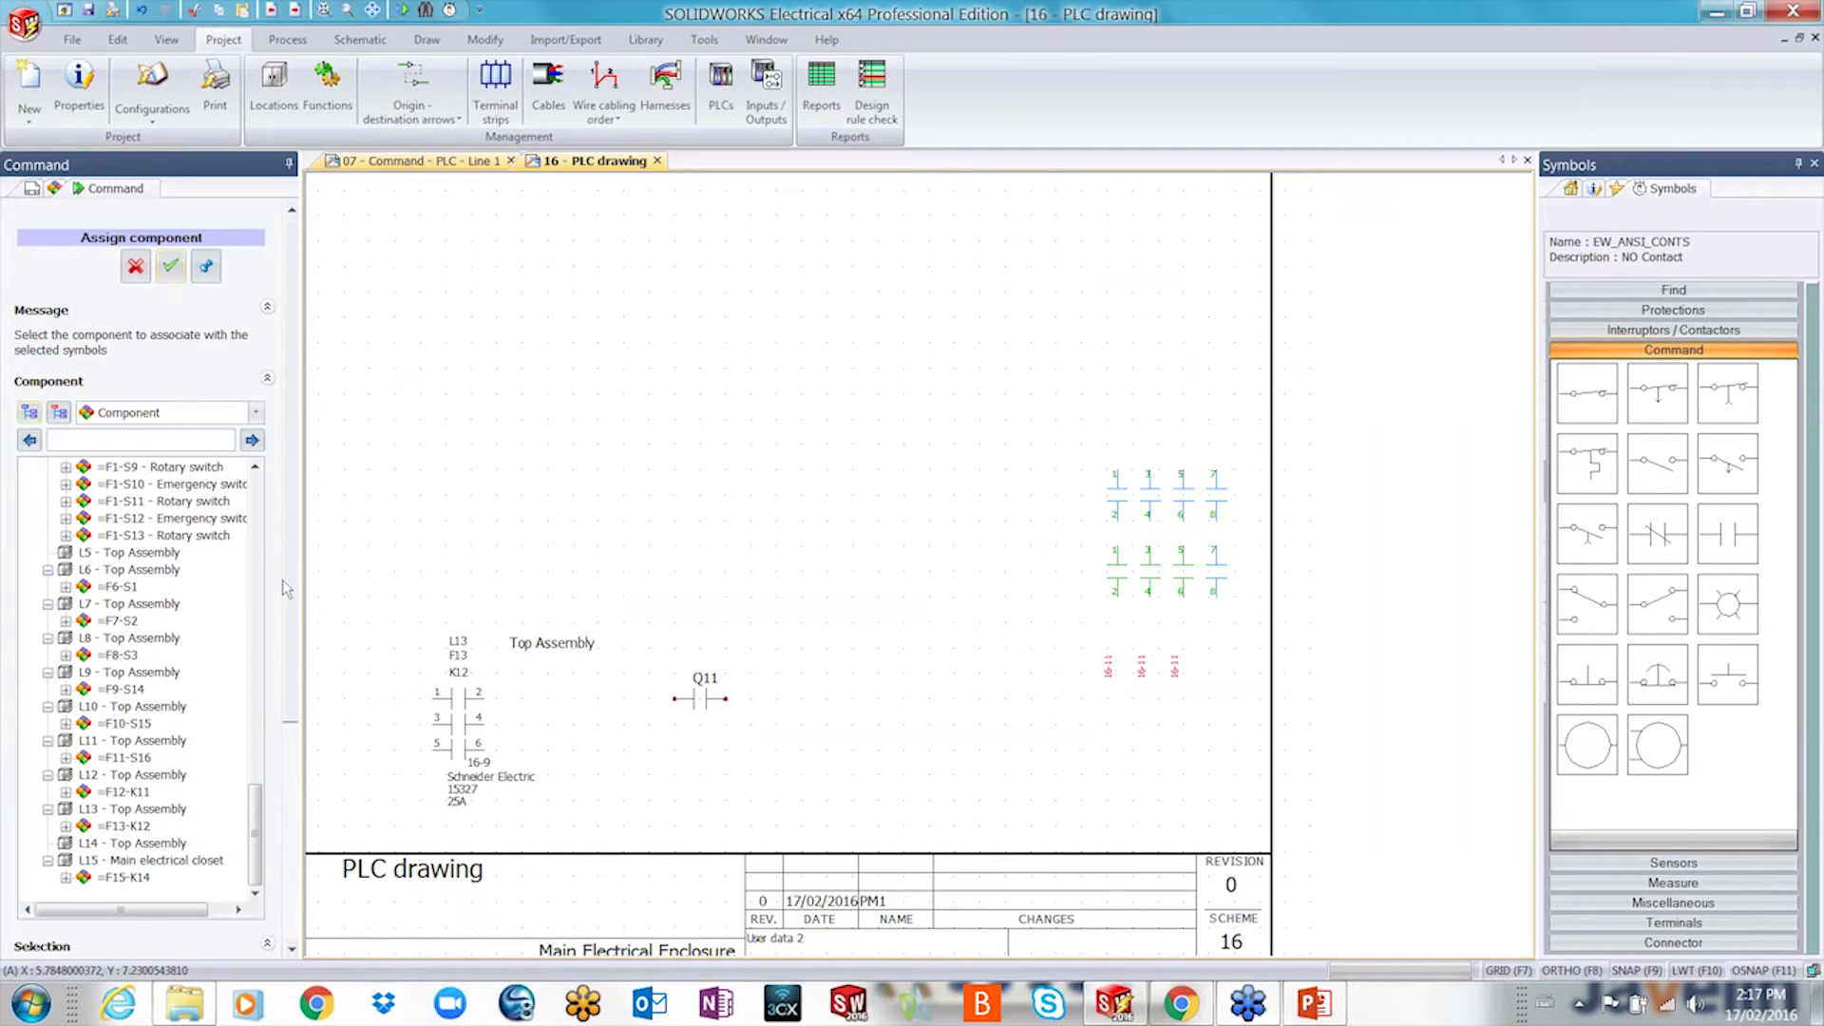
{"action": "left_click", "coordinate": [133, 827]}
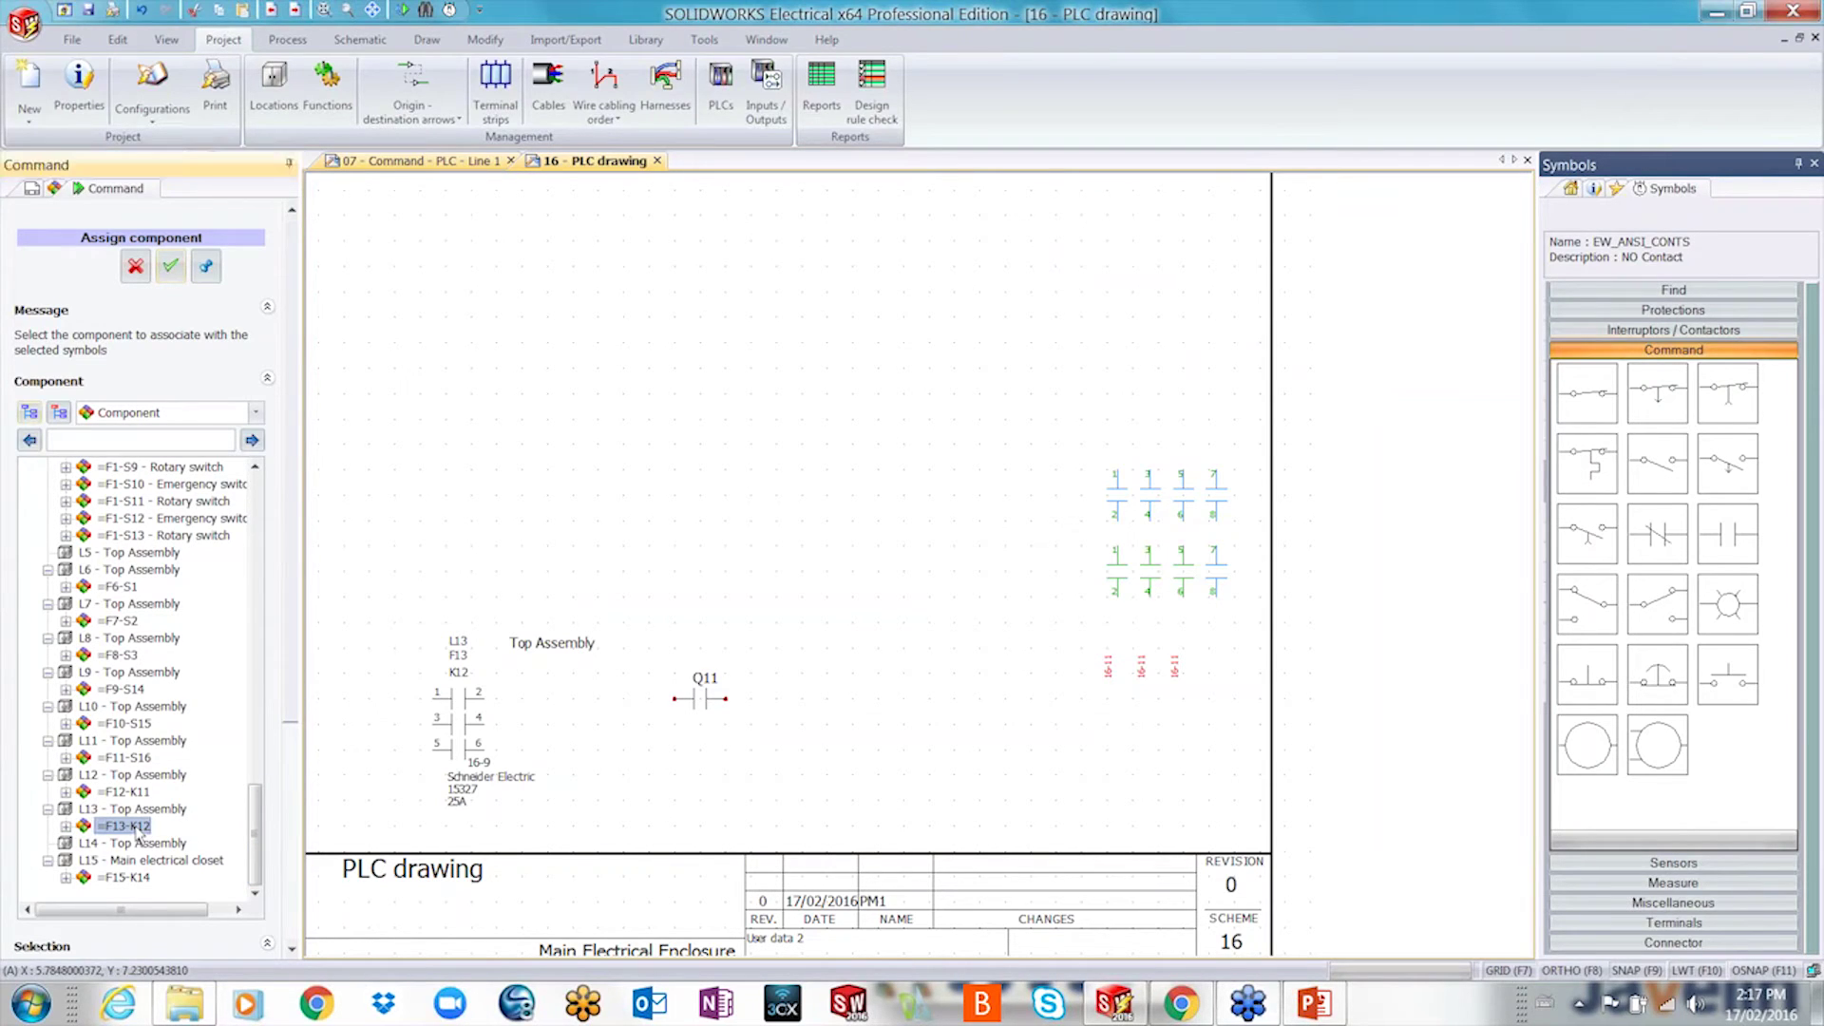
{"action": "left_click", "coordinate": [169, 268]}
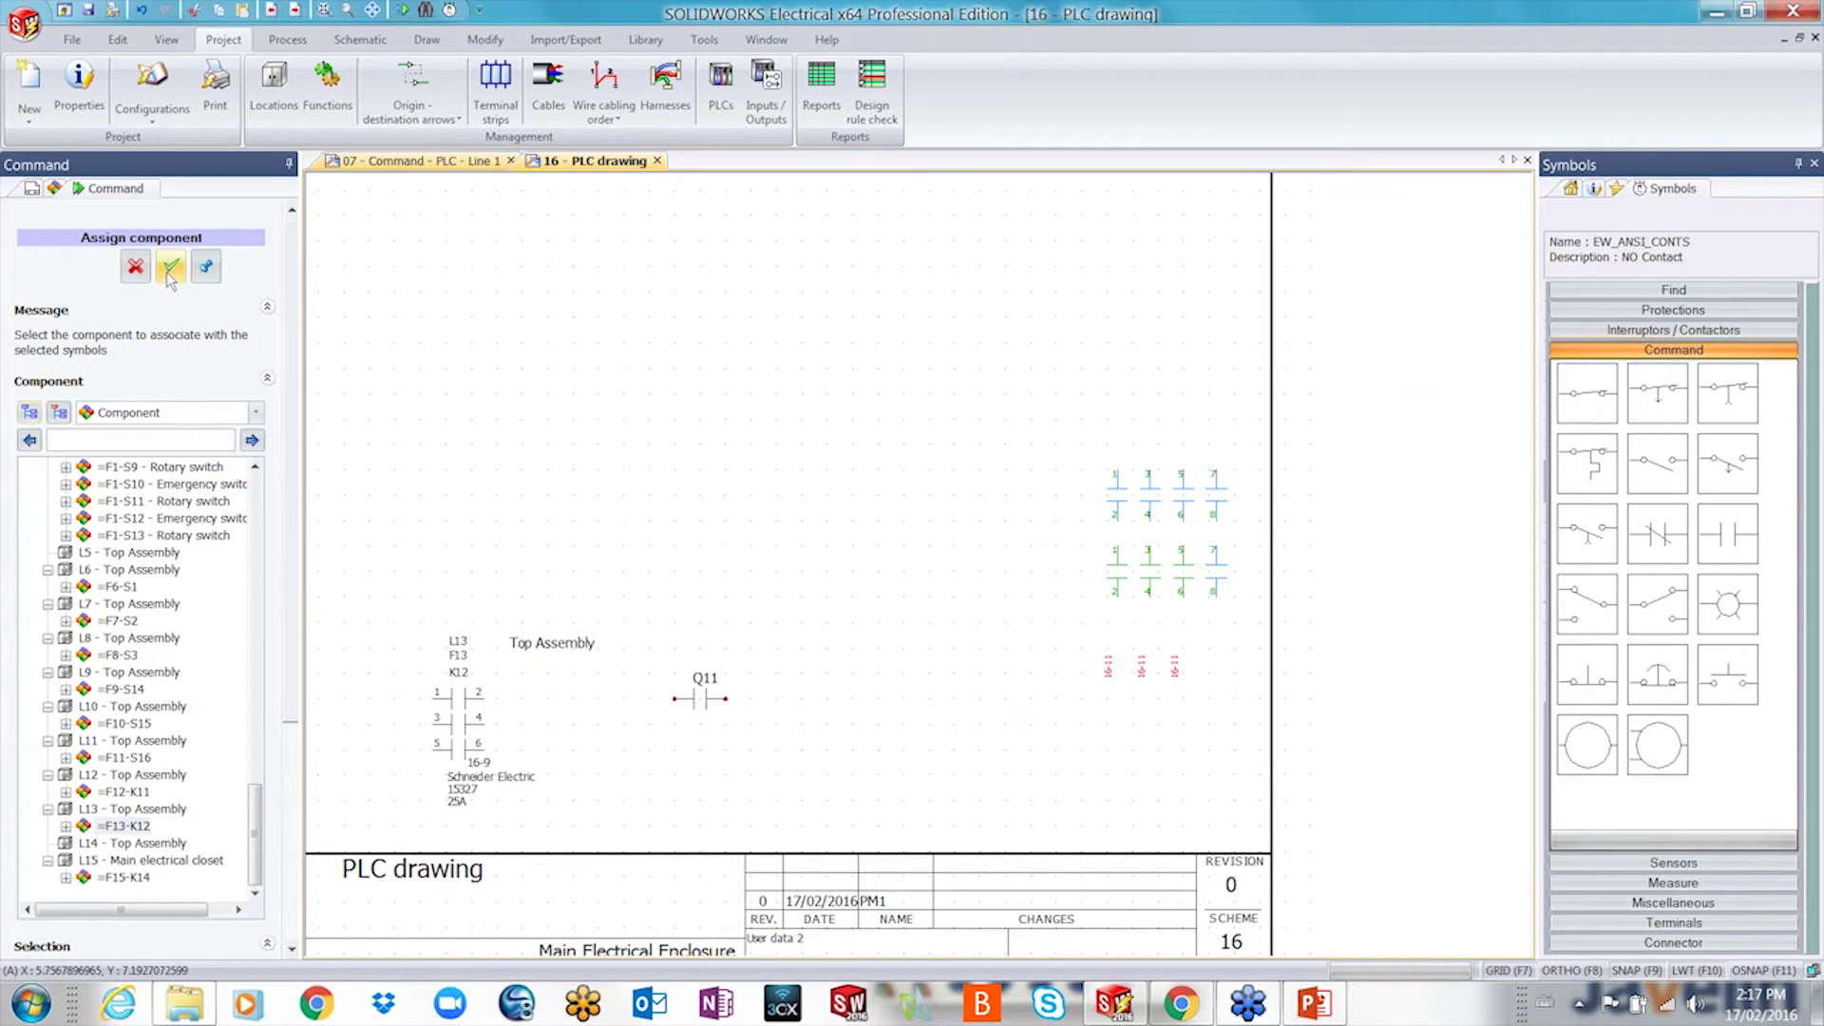
{"action": "left_click", "coordinate": [133, 826]}
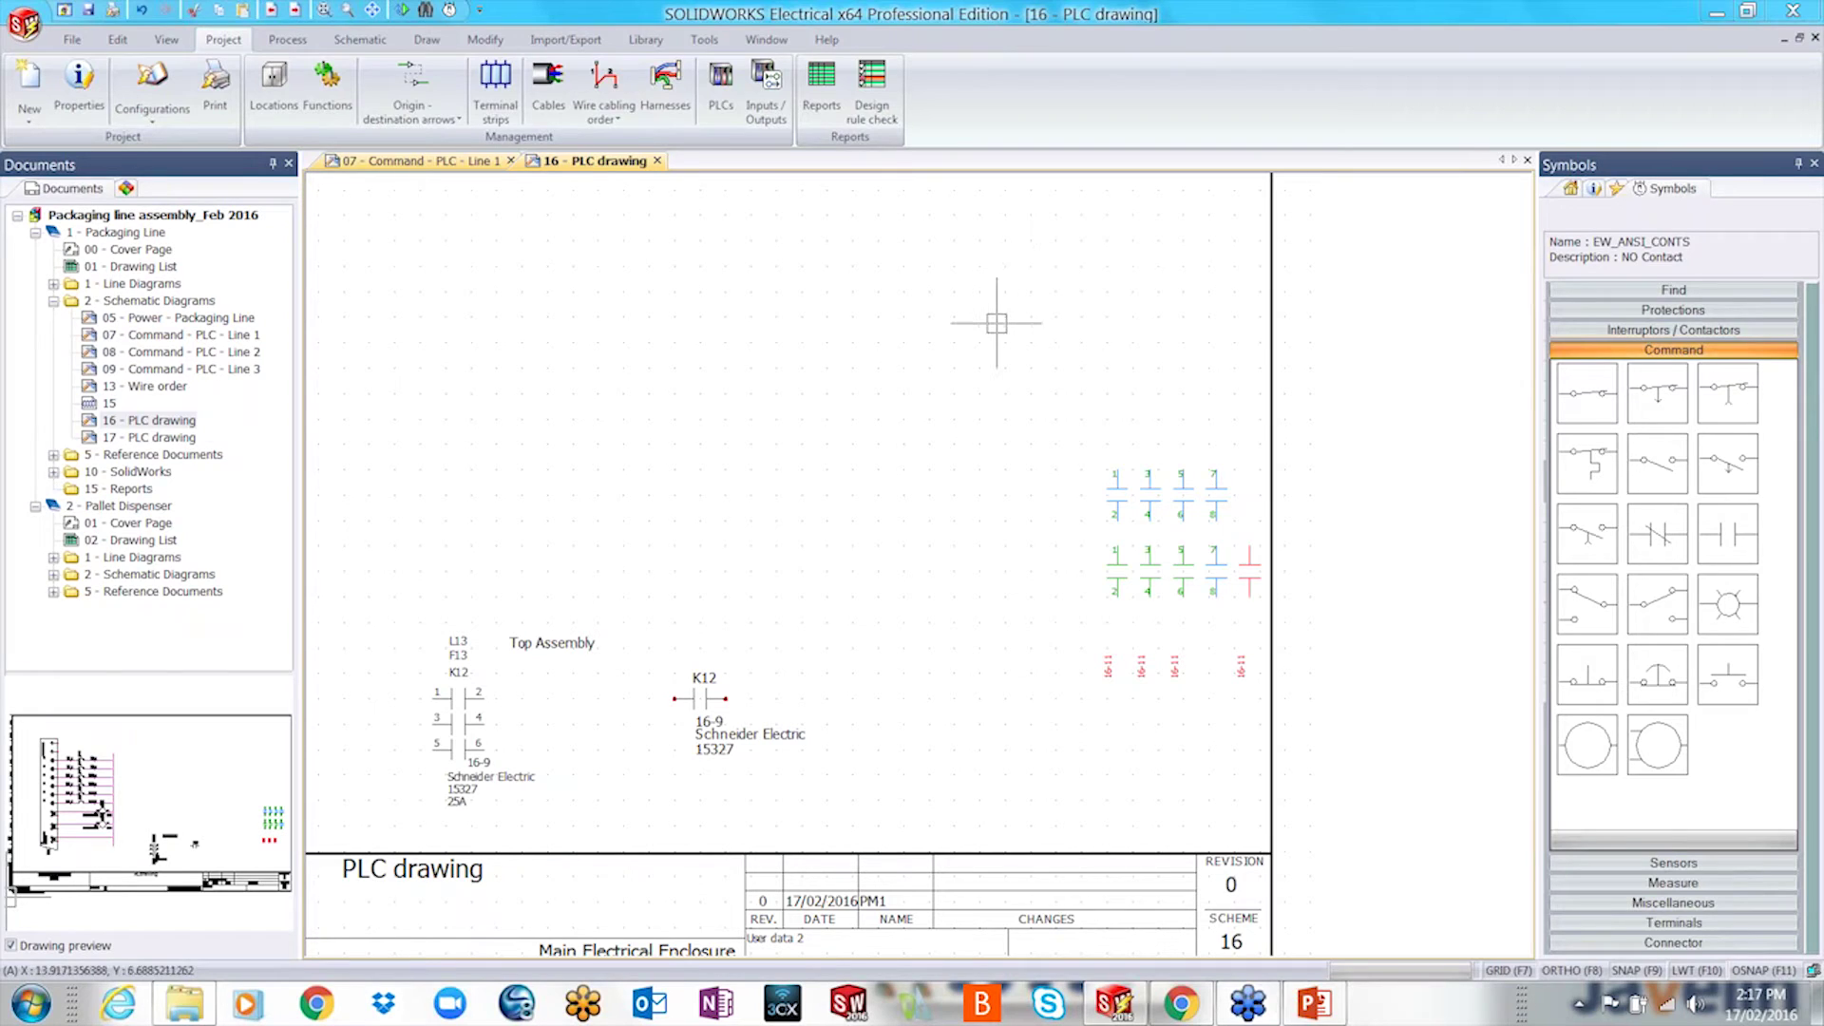
- Switch the side library to Macros and expand the User group with its four macros
{"action": "scroll", "coordinate": [628, 656], "scroll_direction": "down", "scroll_amount": 2}
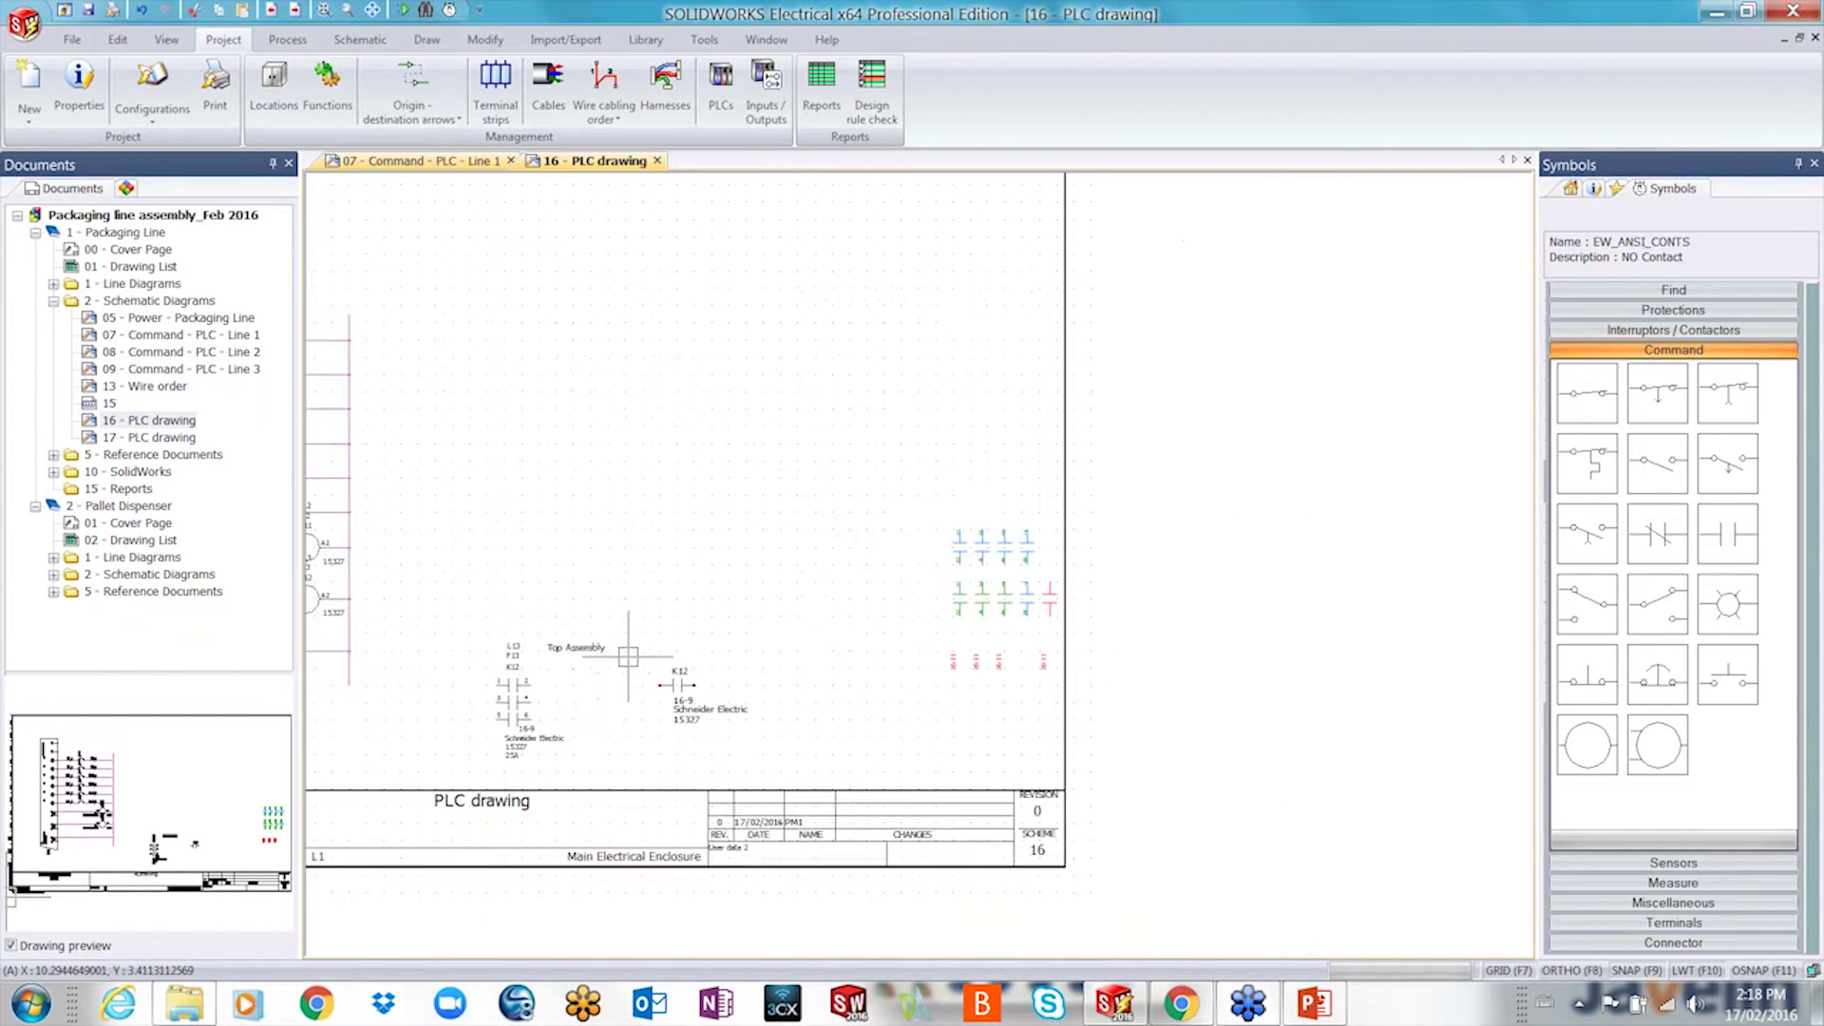
{"action": "scroll", "coordinate": [582, 623], "scroll_direction": "down", "scroll_amount": 1}
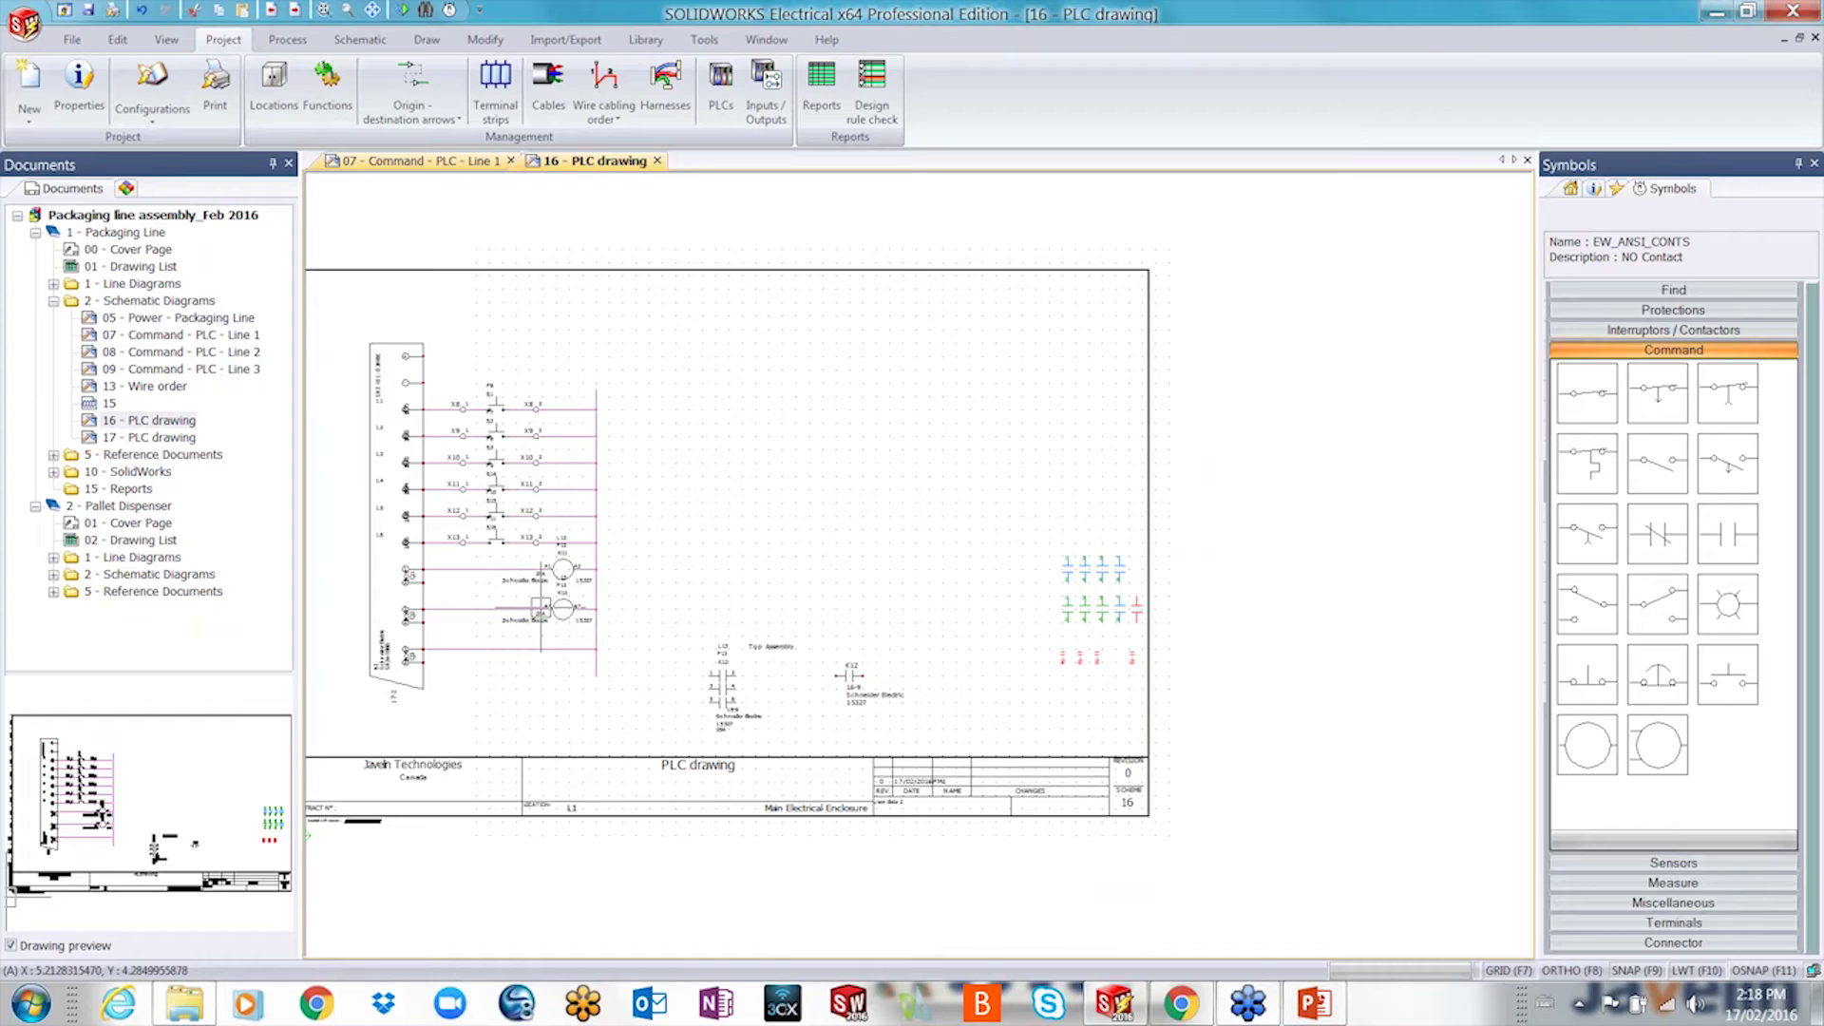
{"action": "left_click", "coordinate": [1618, 189]}
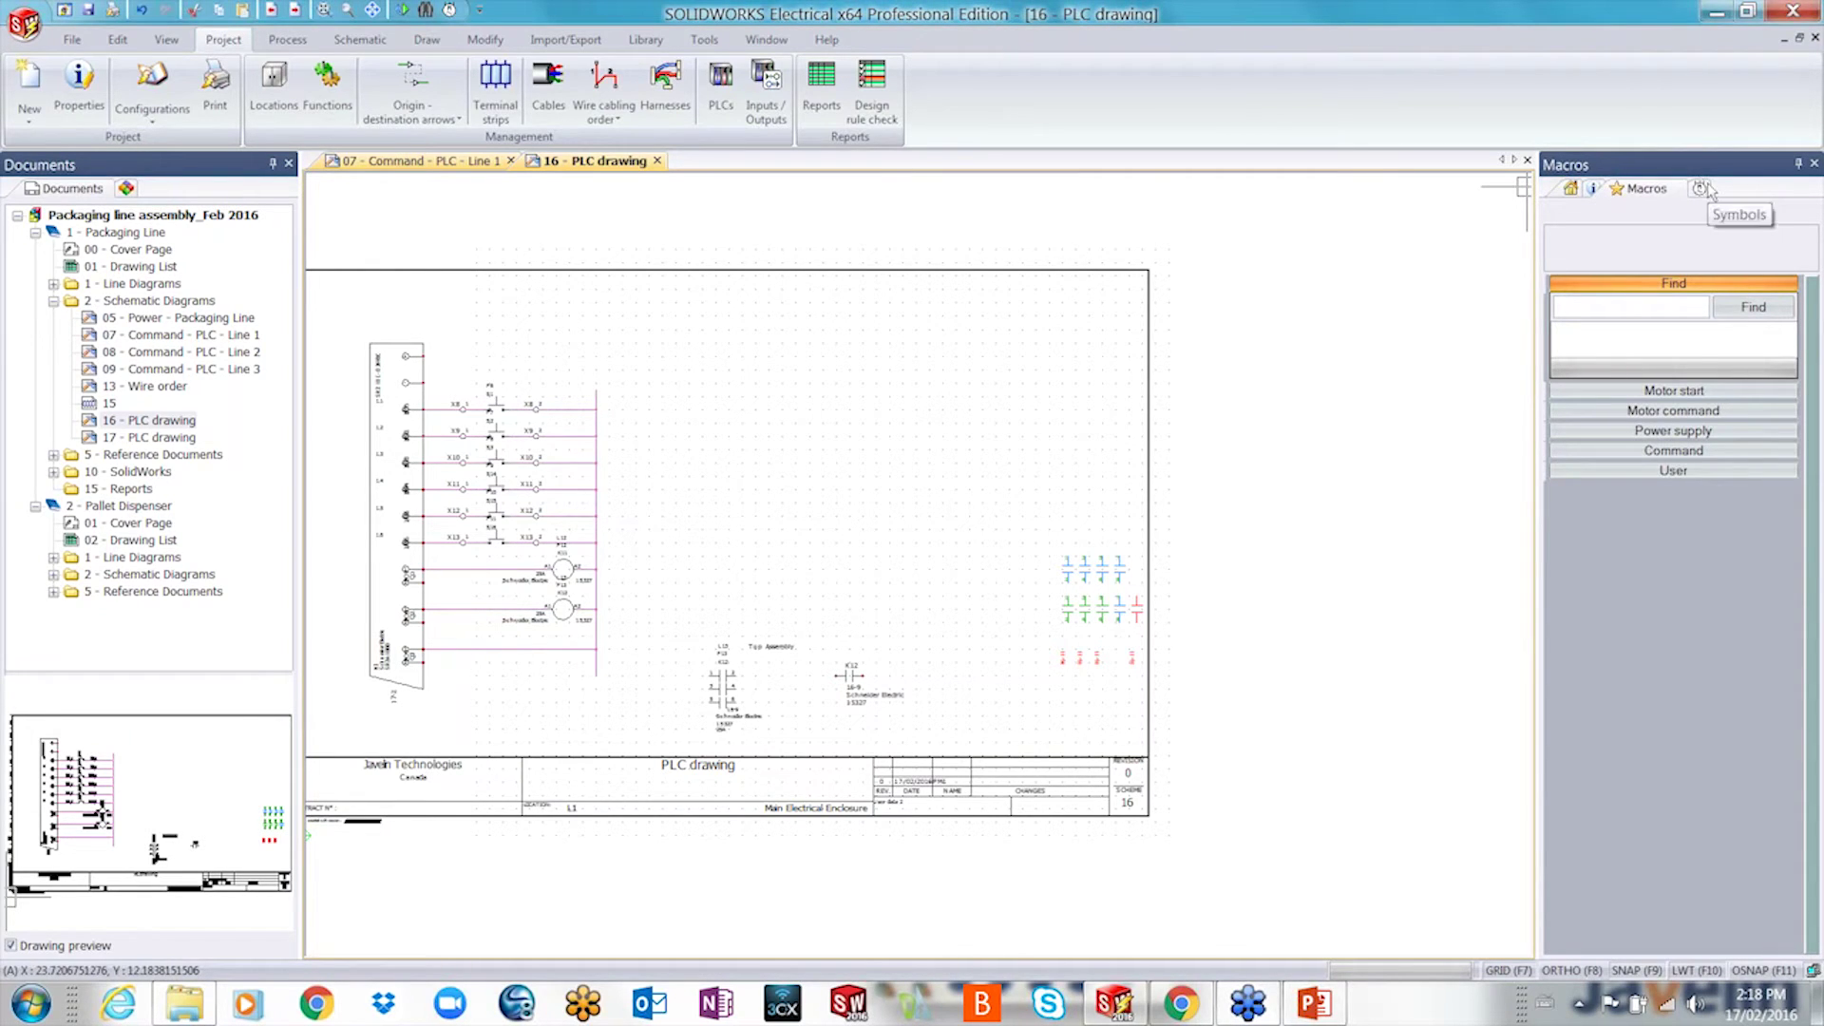
{"action": "left_click", "coordinate": [1650, 470]}
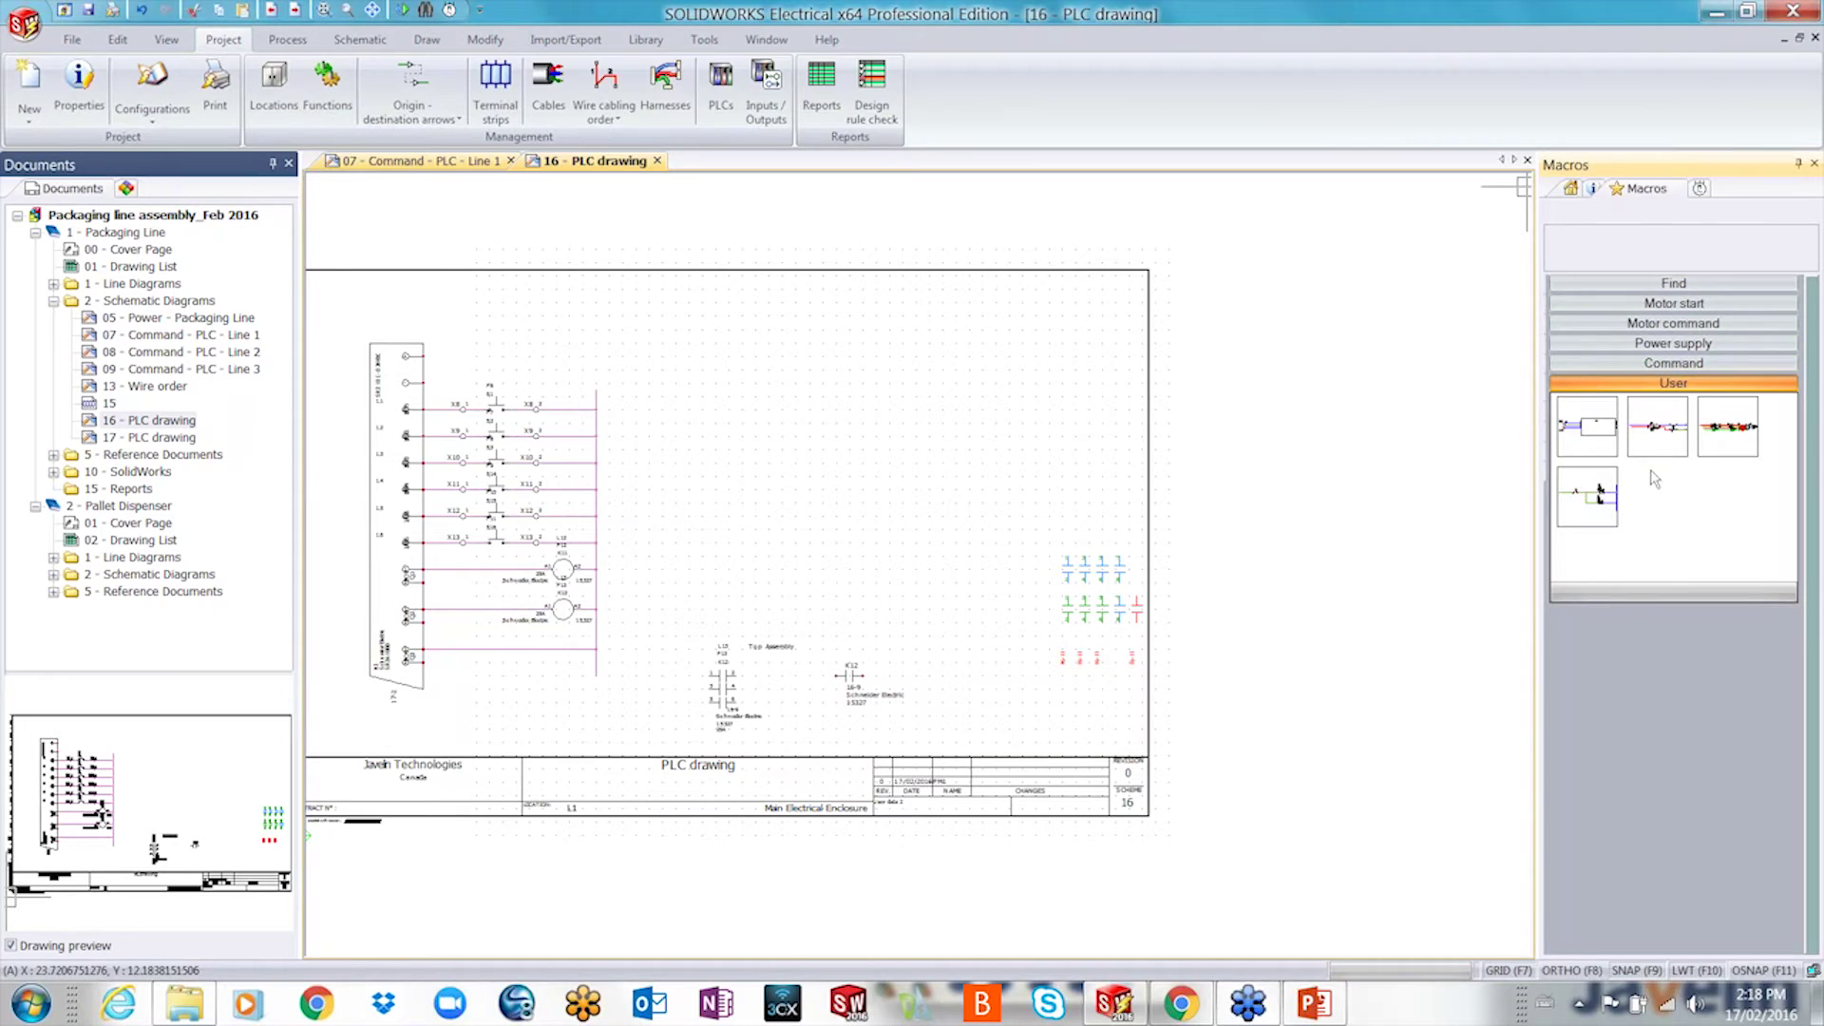
- Paste the user macro circuit into the sheet's upper middle, accepting the Paste special wizard's settings
{"action": "mouse_move", "coordinate": [1586, 496]}
{"action": "left_mouse_down"}
{"action": "mouse_move", "coordinate": [1378, 560]}
{"action": "mouse_move", "coordinate": [1095, 362]}
{"action": "left_mouse_up"}
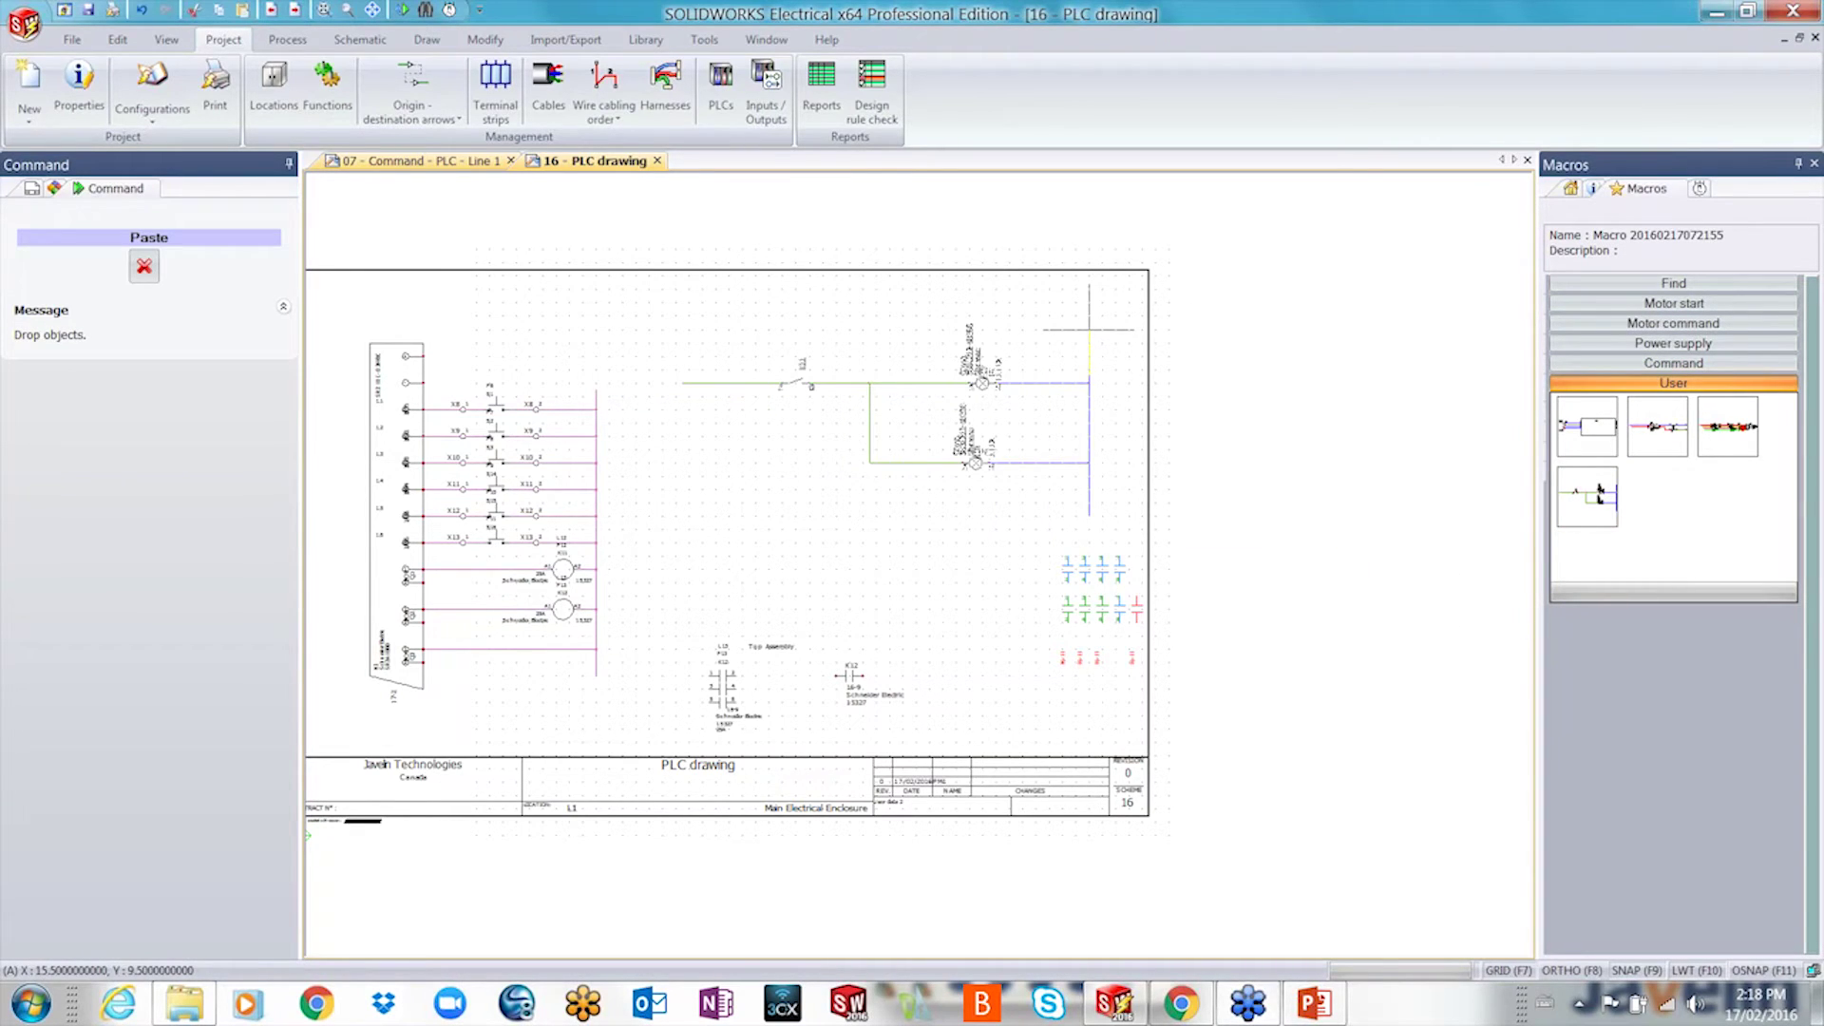
{"action": "left_click", "coordinate": [1089, 330]}
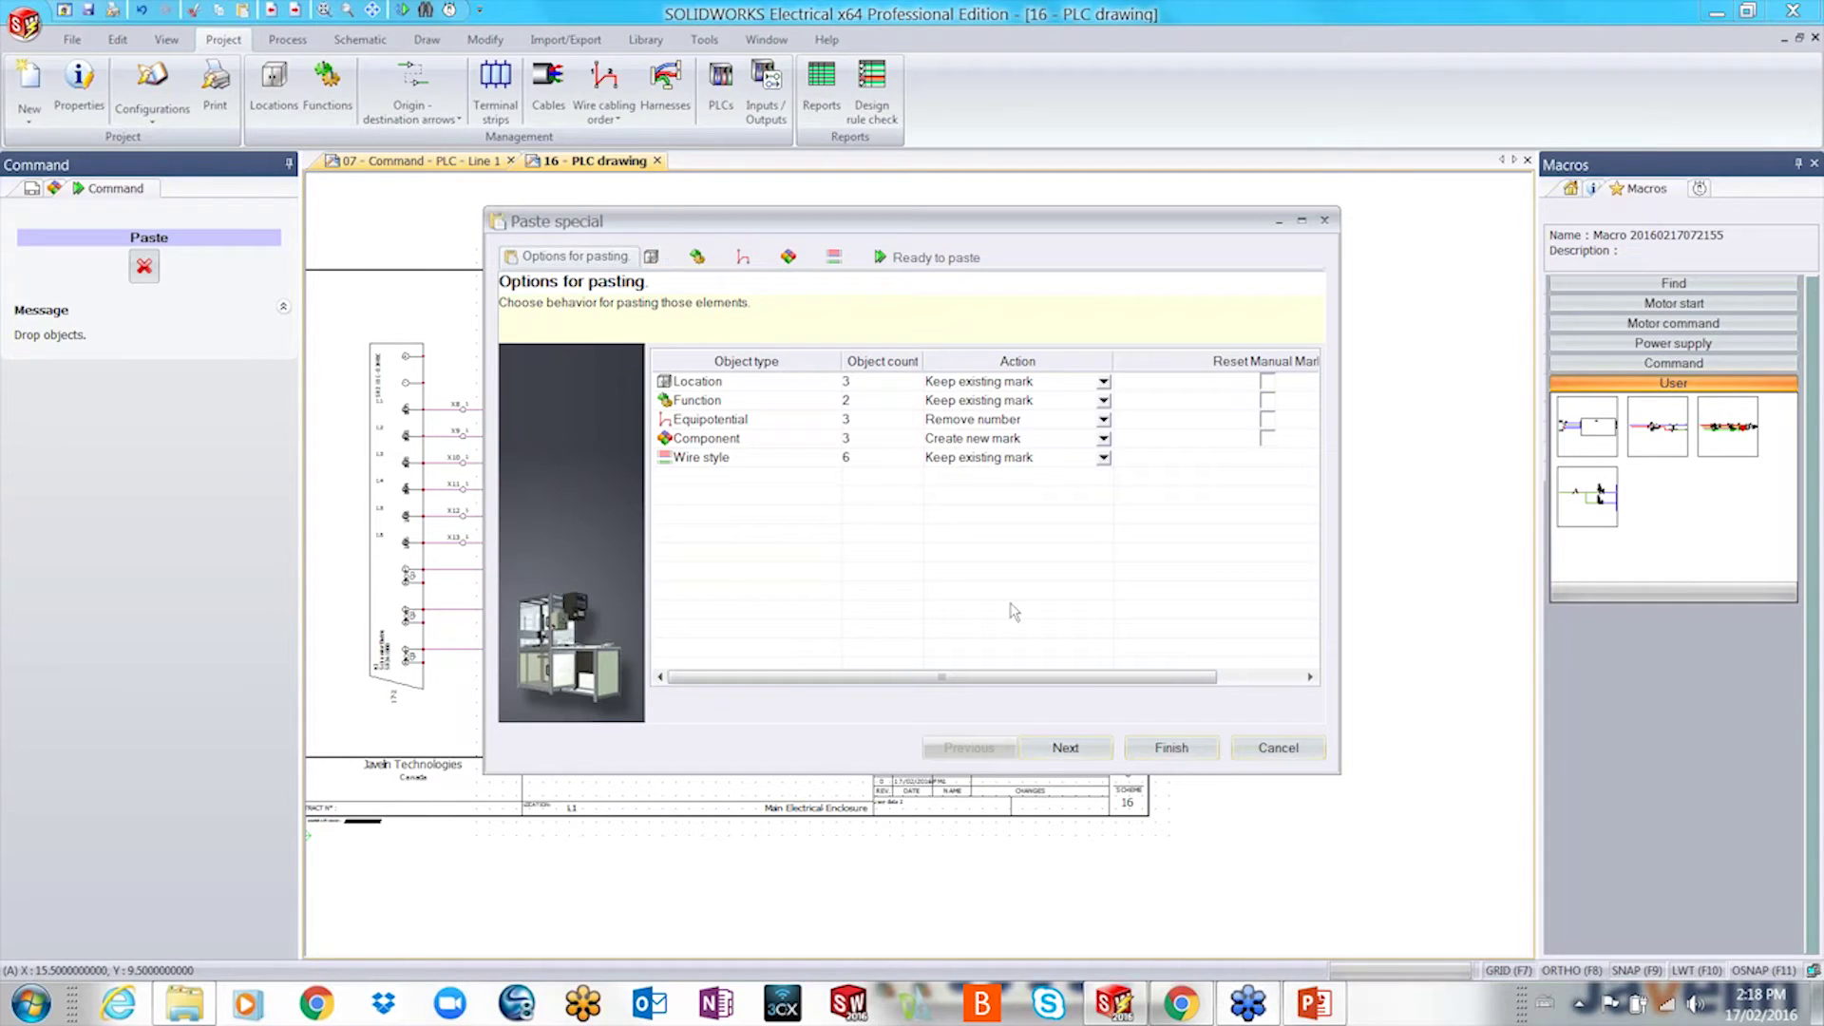
{"action": "left_click", "coordinate": [1079, 750]}
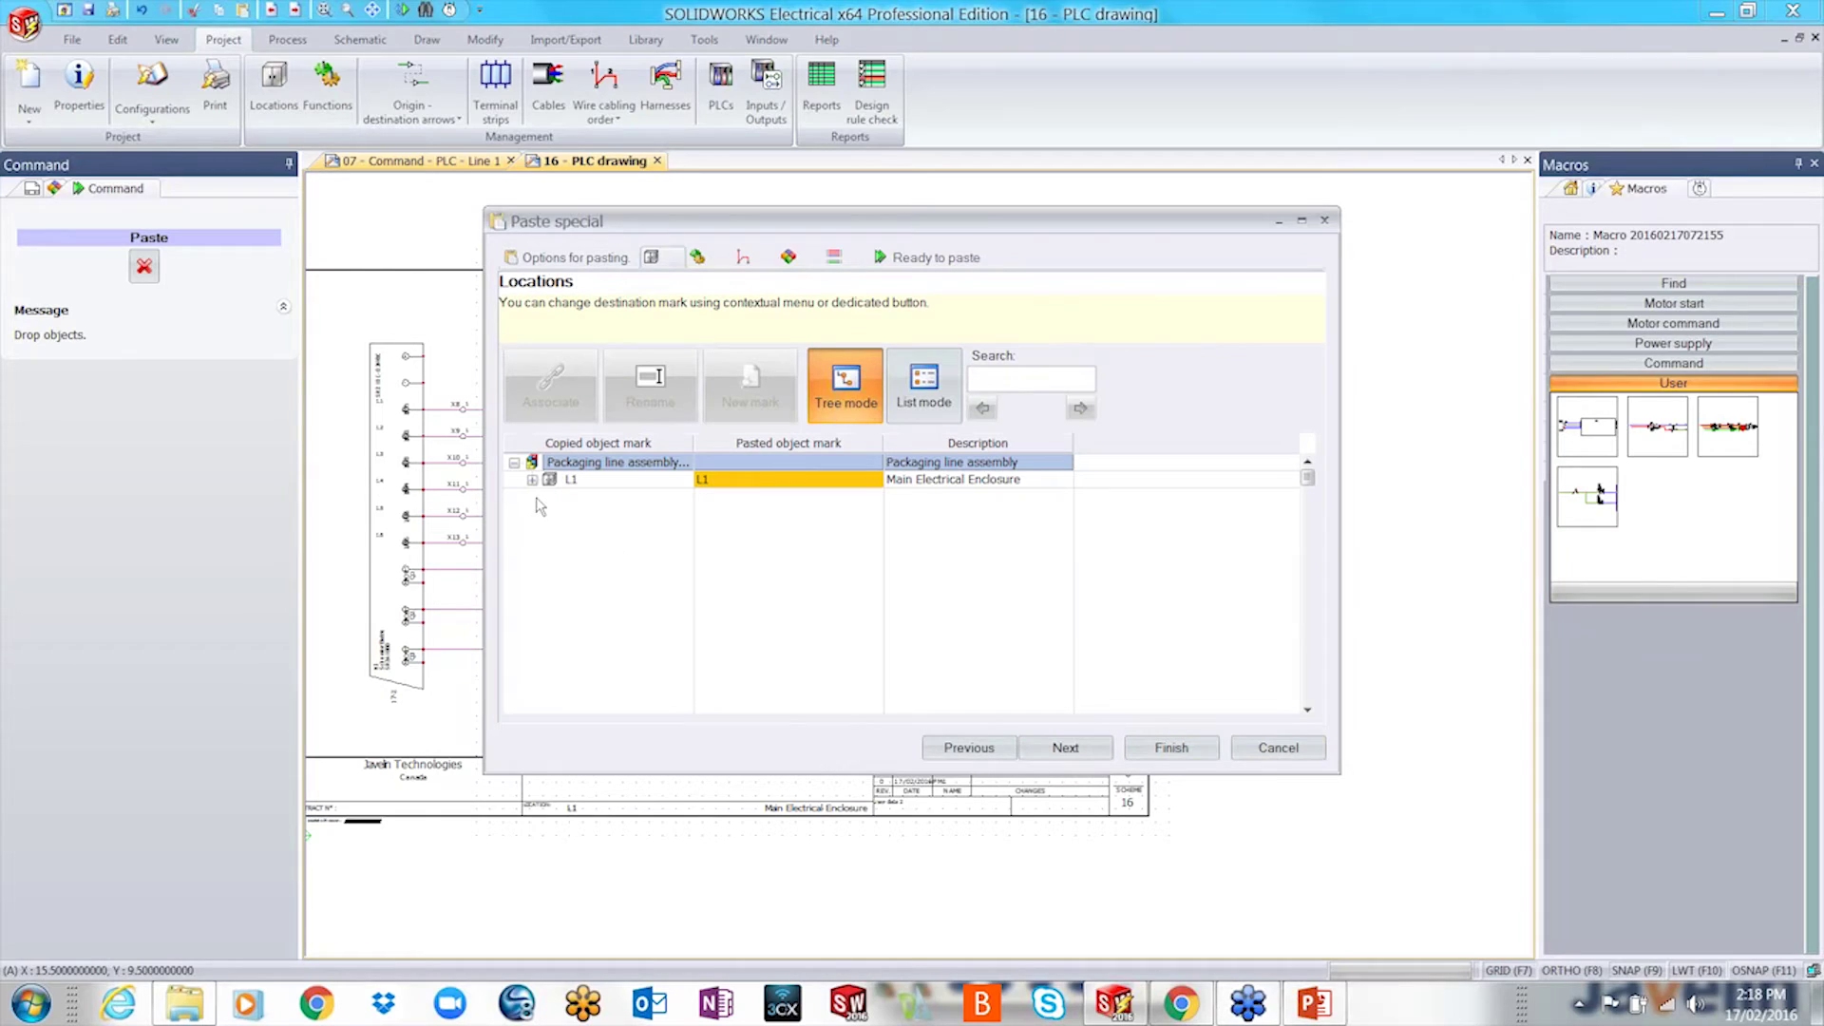
{"action": "left_click", "coordinate": [532, 480]}
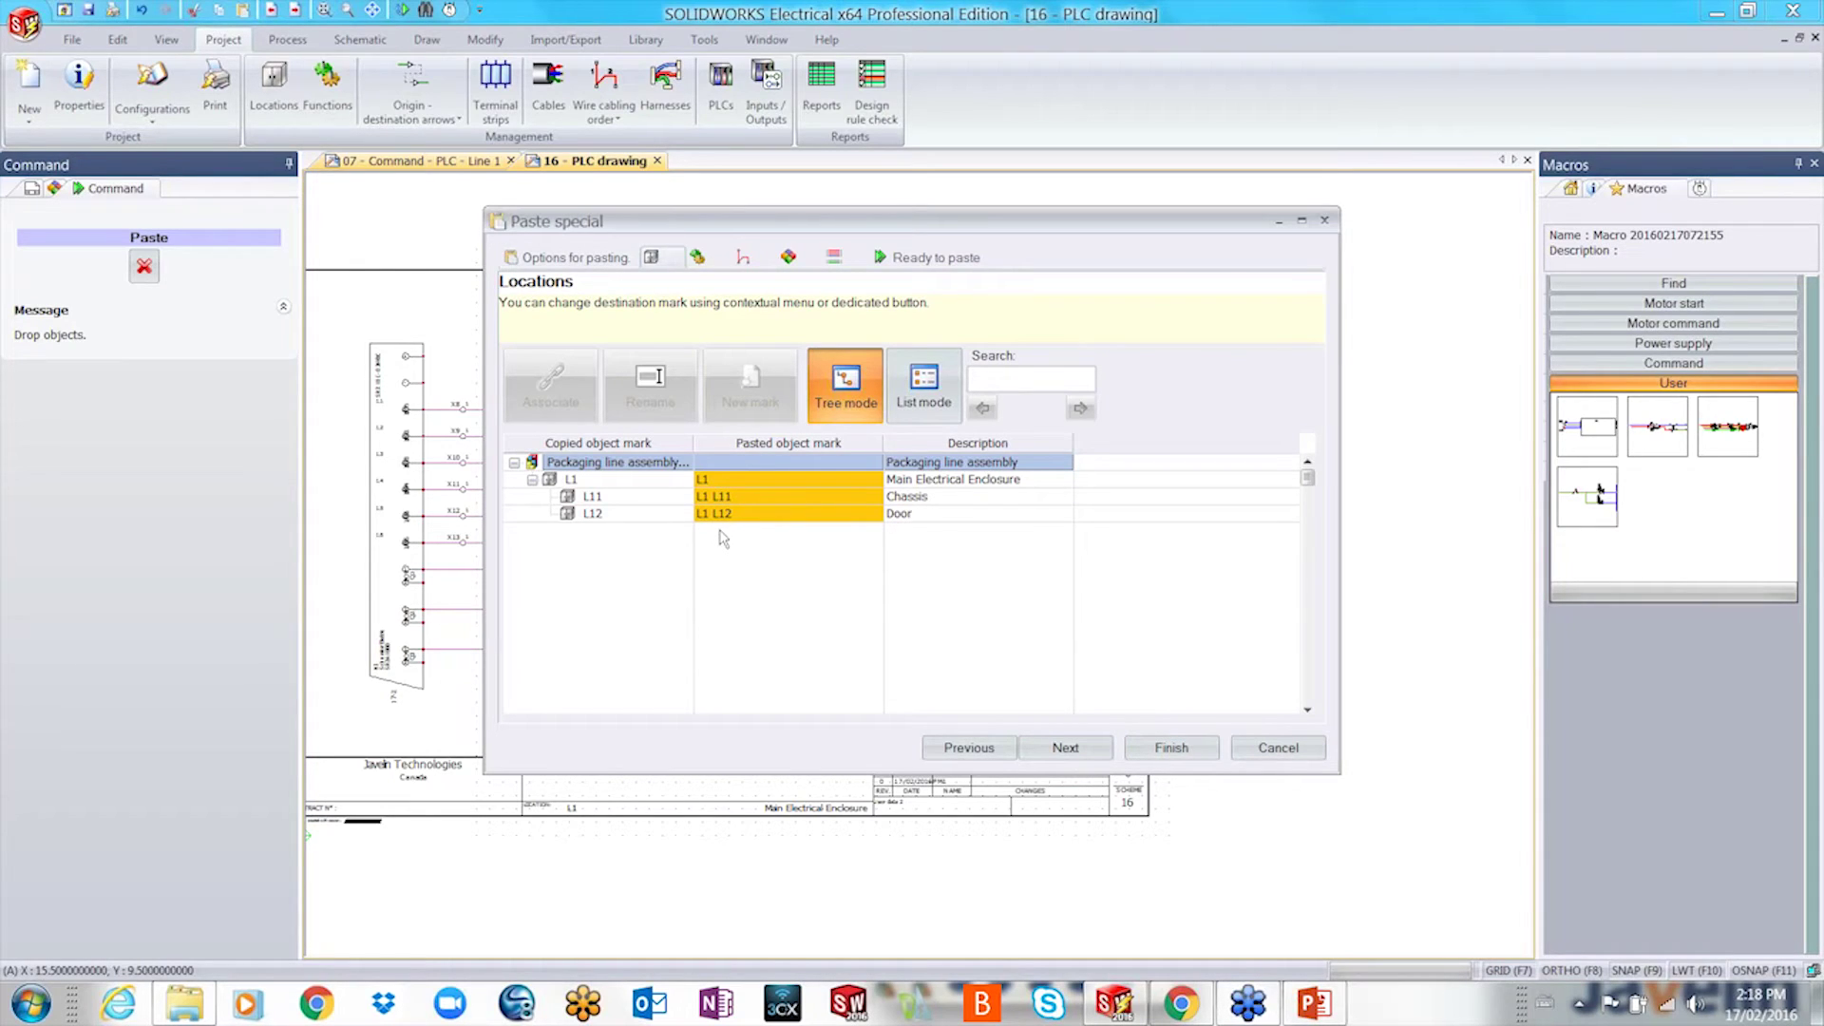
{"action": "left_click", "coordinate": [1086, 745]}
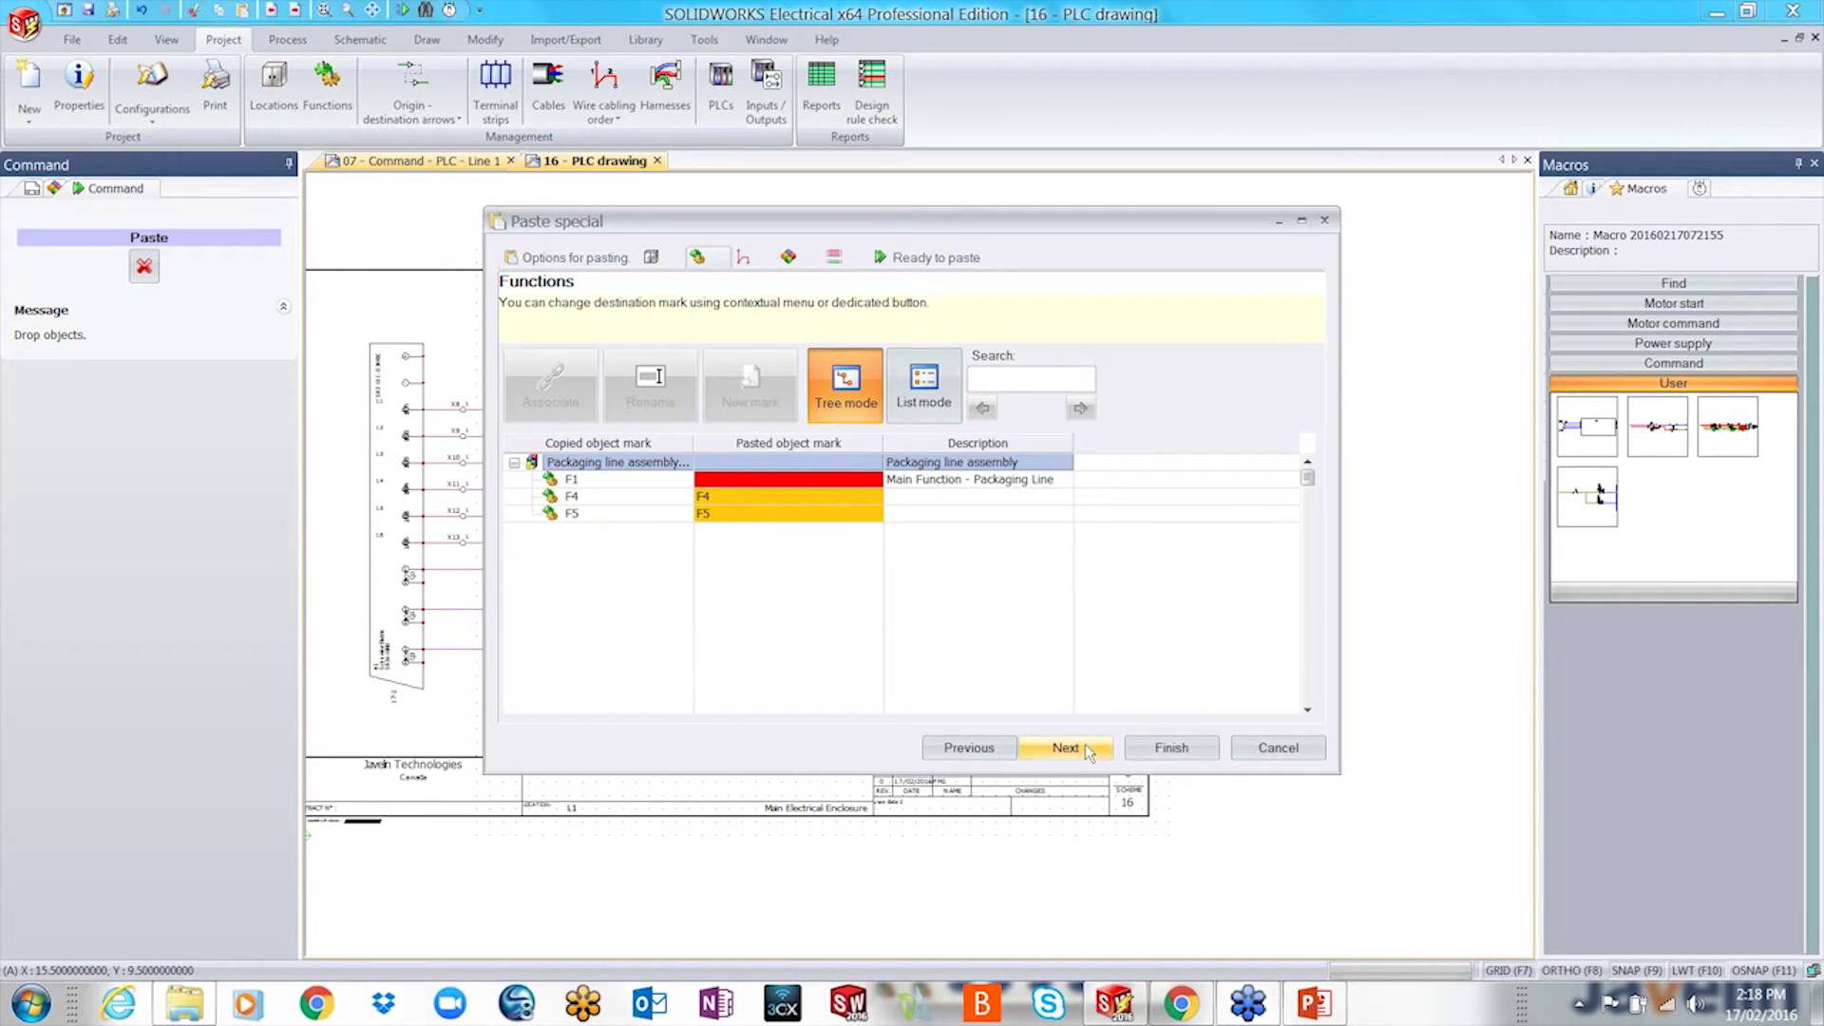
{"action": "left_click", "coordinate": [1085, 745]}
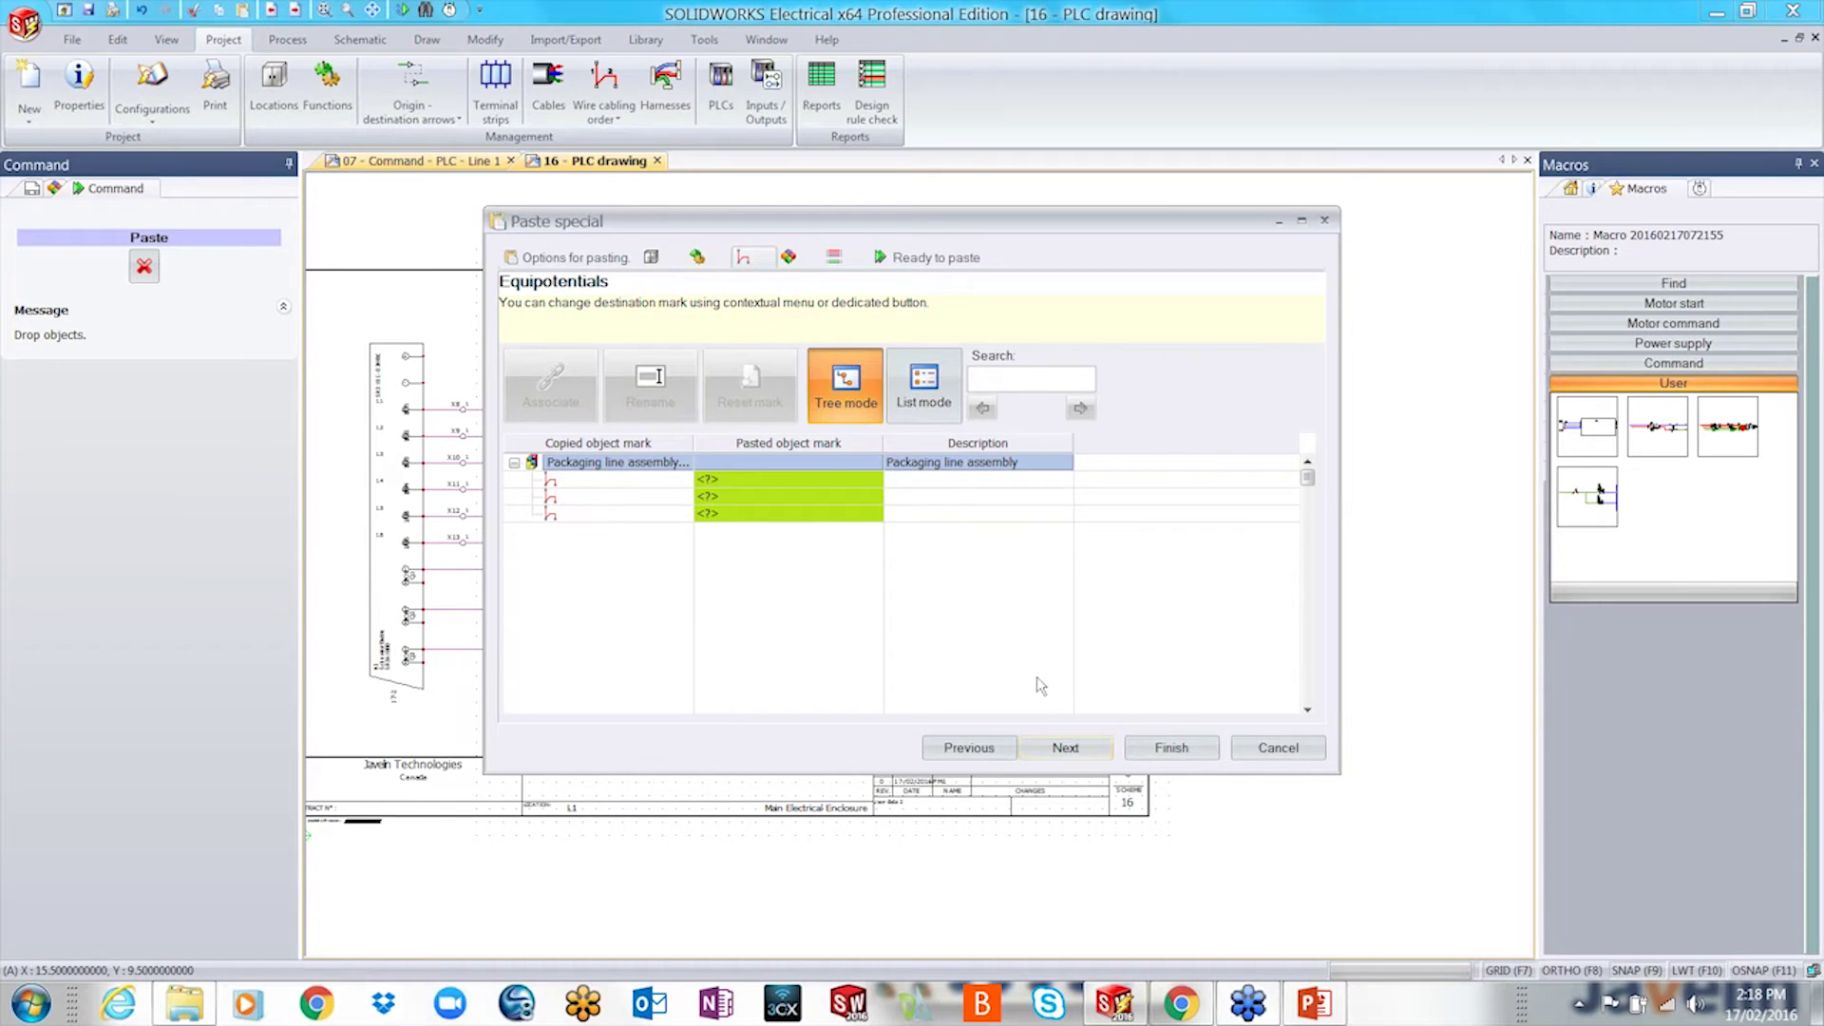
{"action": "left_click", "coordinate": [1075, 748]}
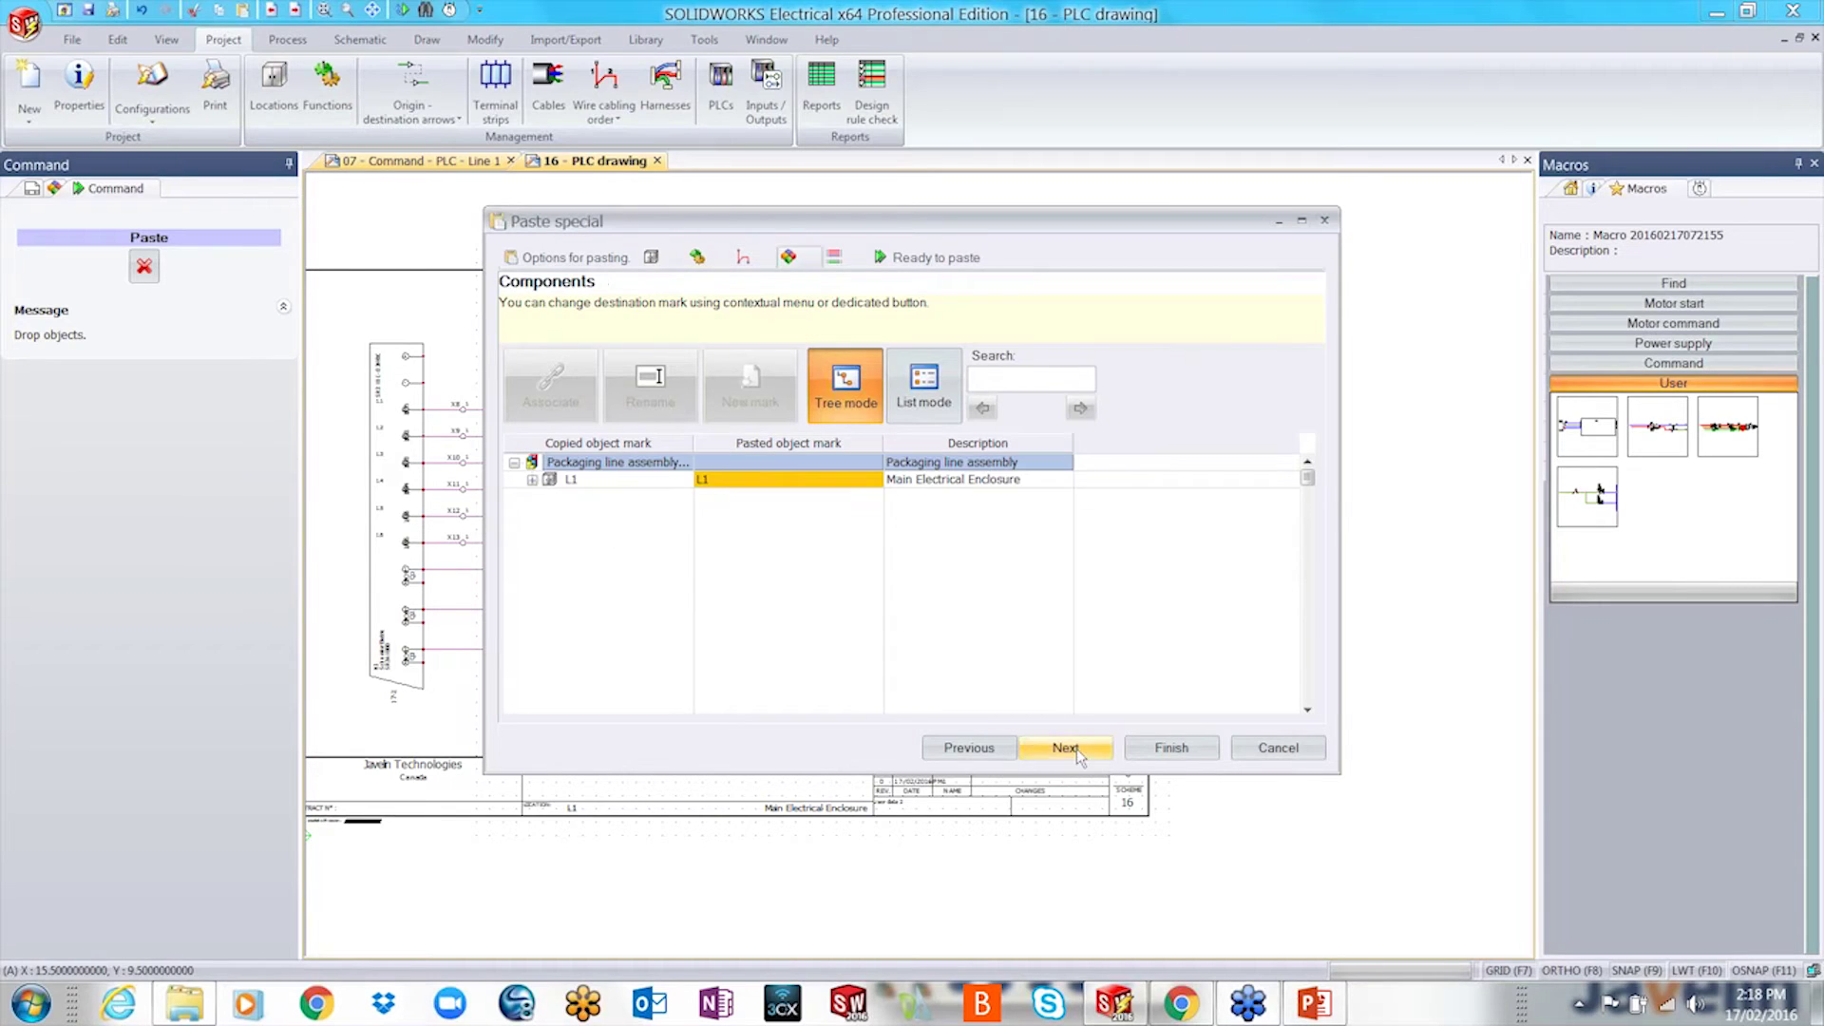
{"action": "left_click", "coordinate": [532, 480]}
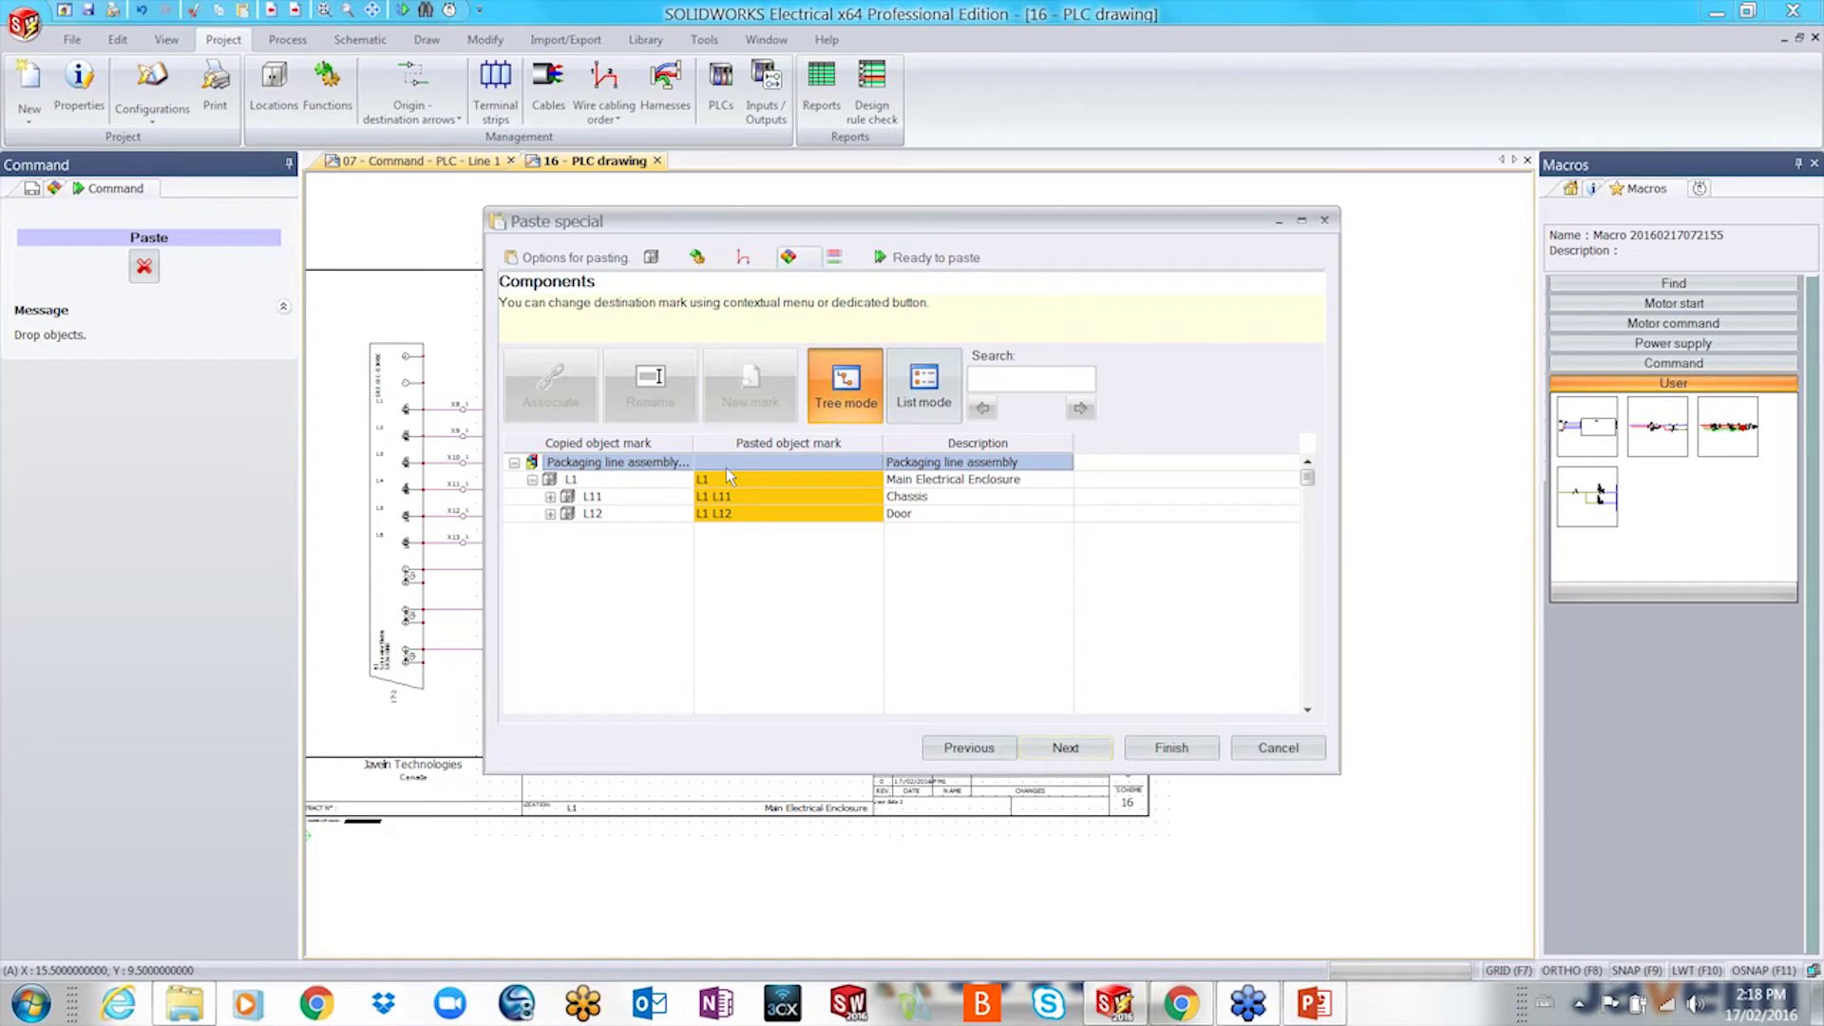
{"action": "left_click", "coordinate": [550, 496]}
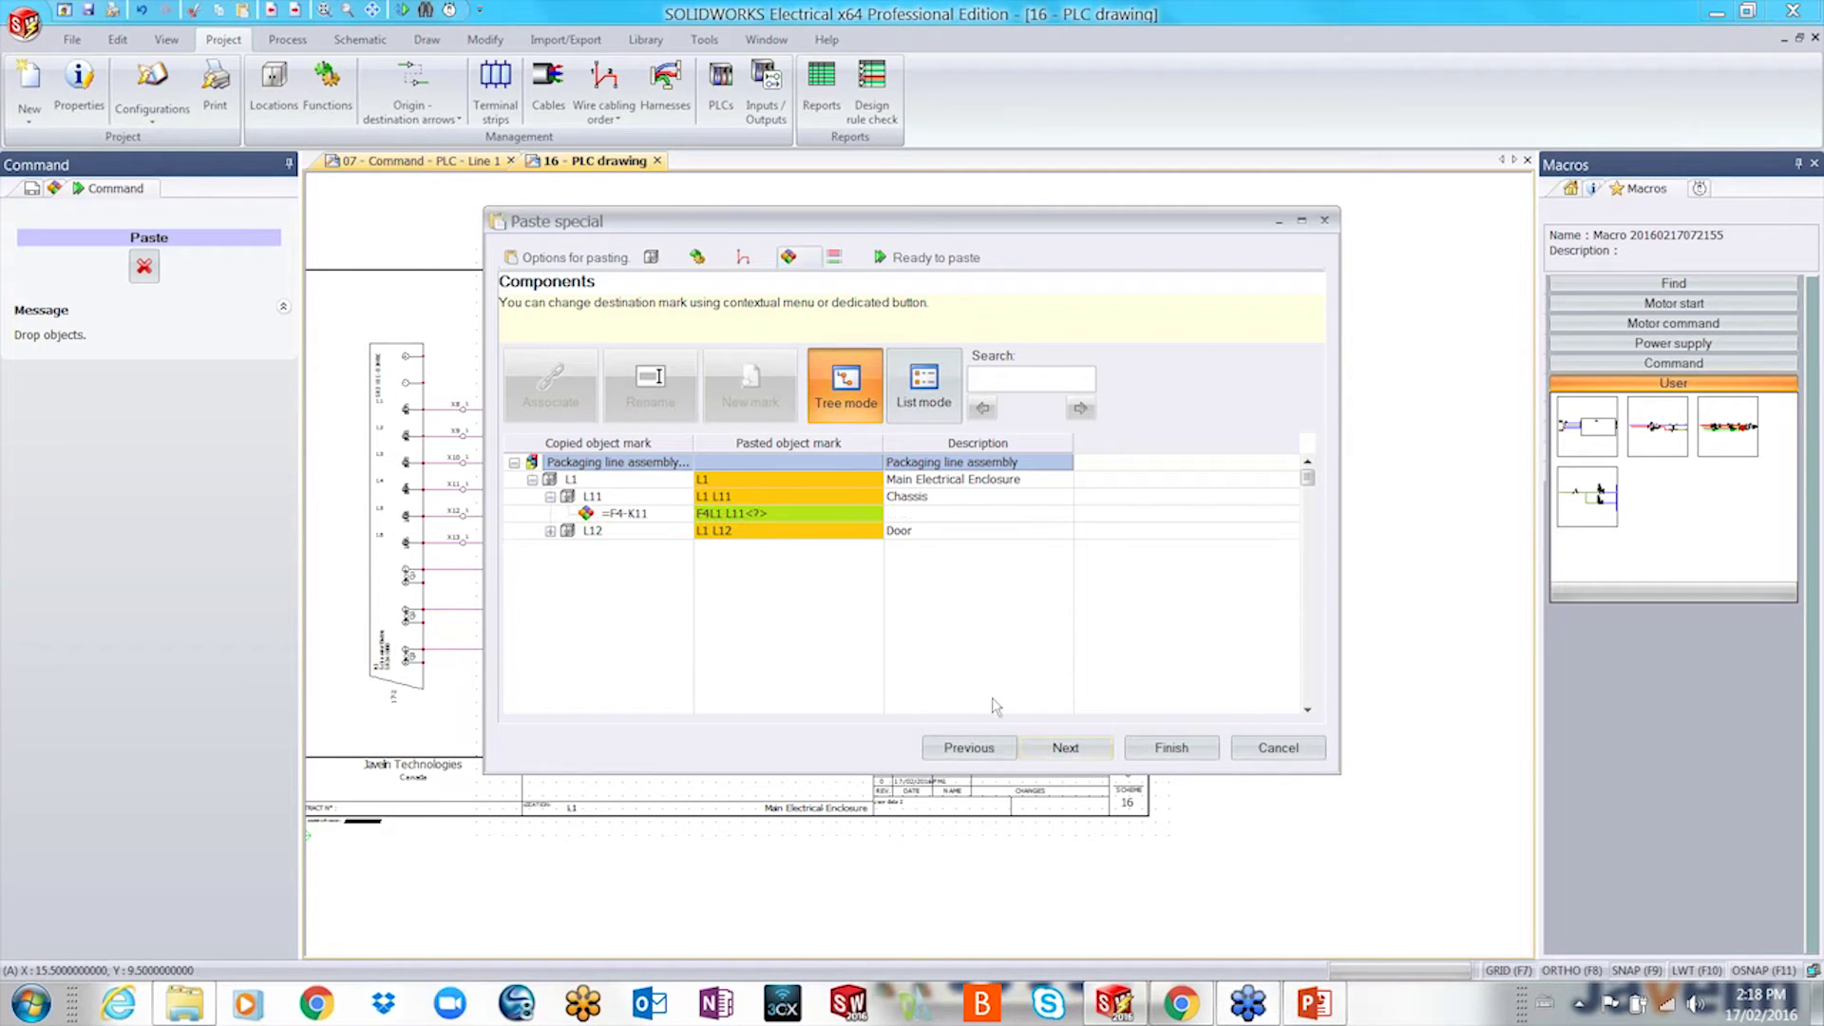
{"action": "left_click", "coordinate": [1065, 747]}
{"action": "left_click", "coordinate": [1155, 749]}
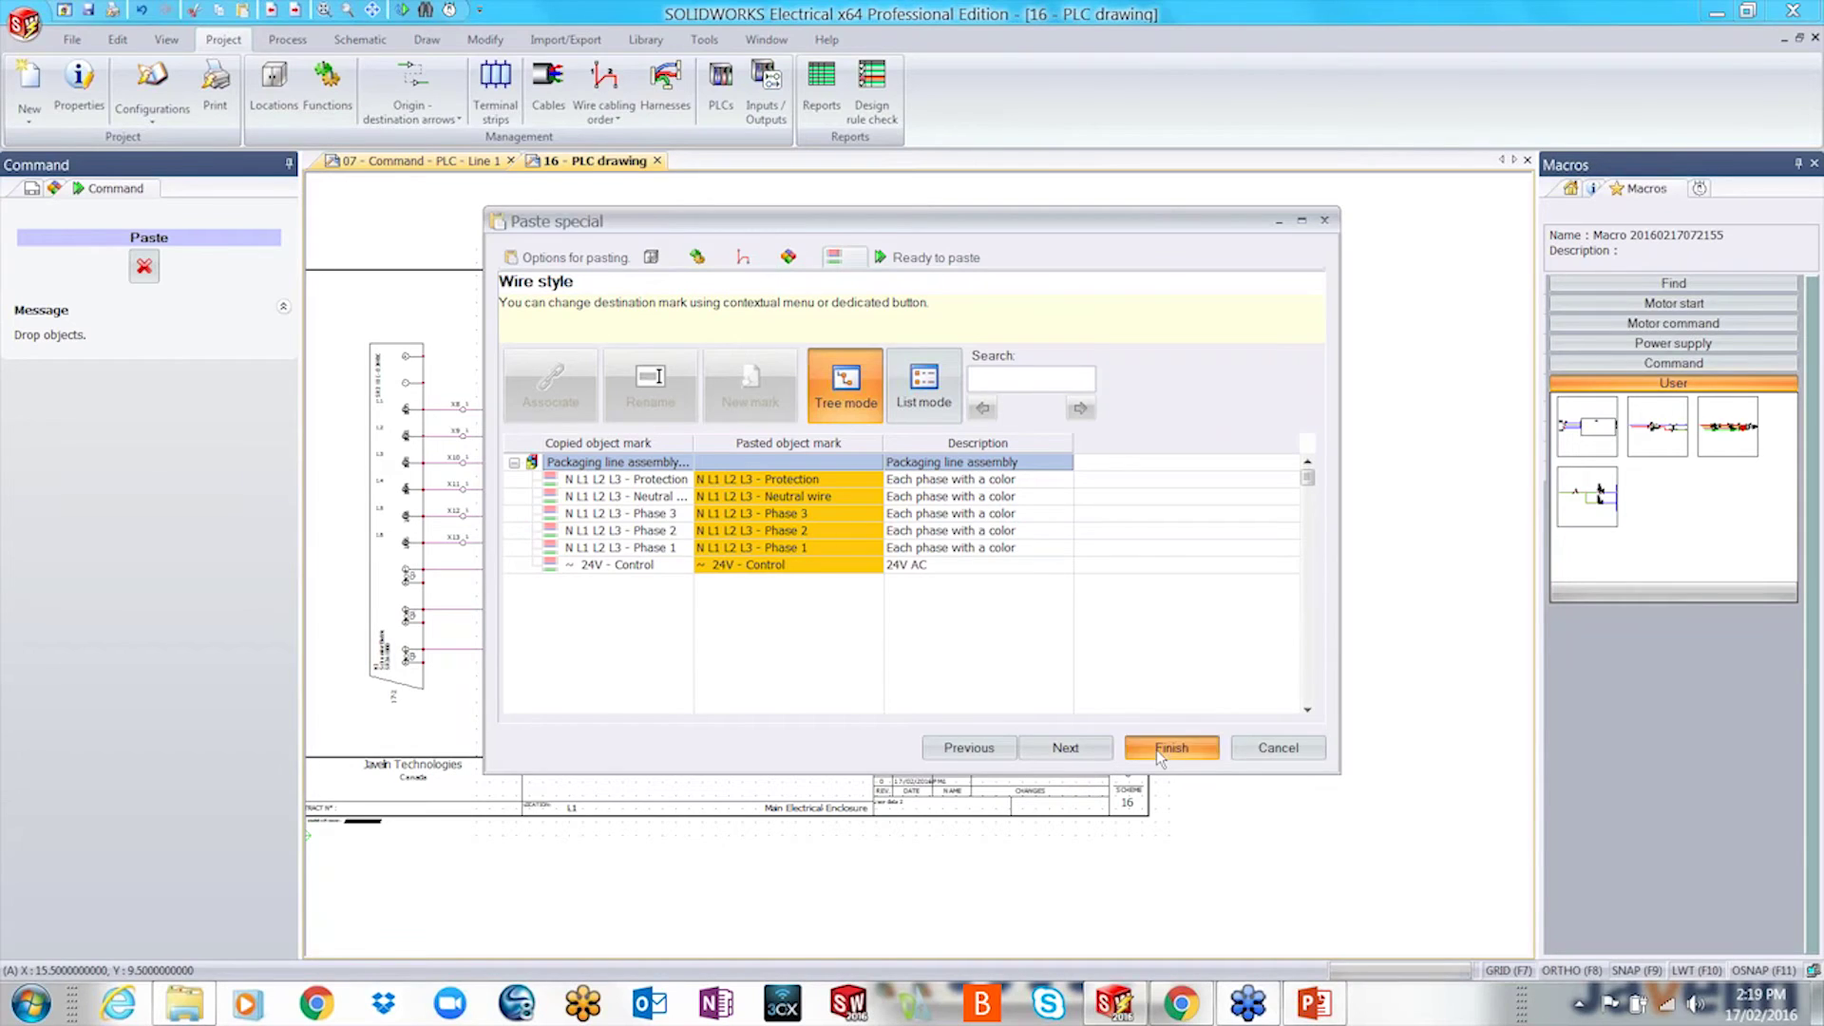
{"action": "scroll", "coordinate": [934, 362], "scroll_direction": "up", "scroll_amount": 3}
{"action": "scroll", "coordinate": [938, 478], "scroll_direction": "up", "scroll_amount": 1}
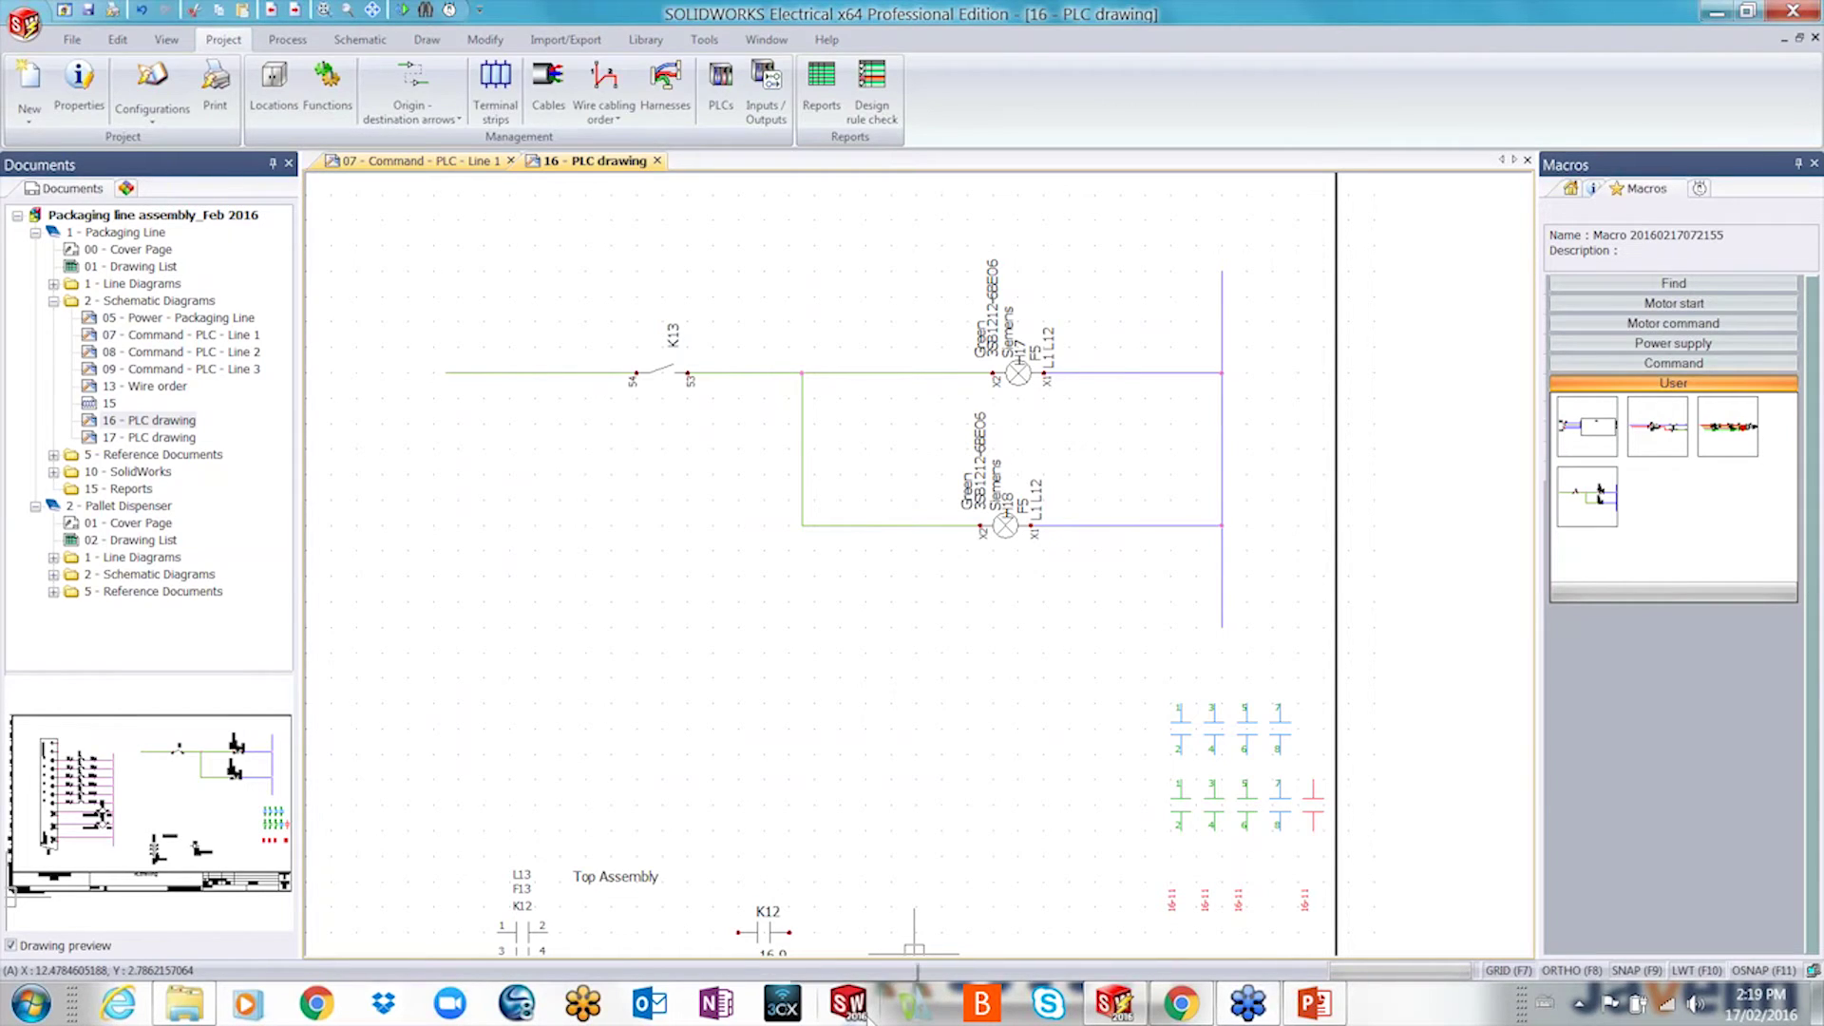
- Launch SOLIDWORKS 2016 and sign in to the electrical add-in with the project-manager account
{"action": "left_click", "coordinate": [848, 1003]}
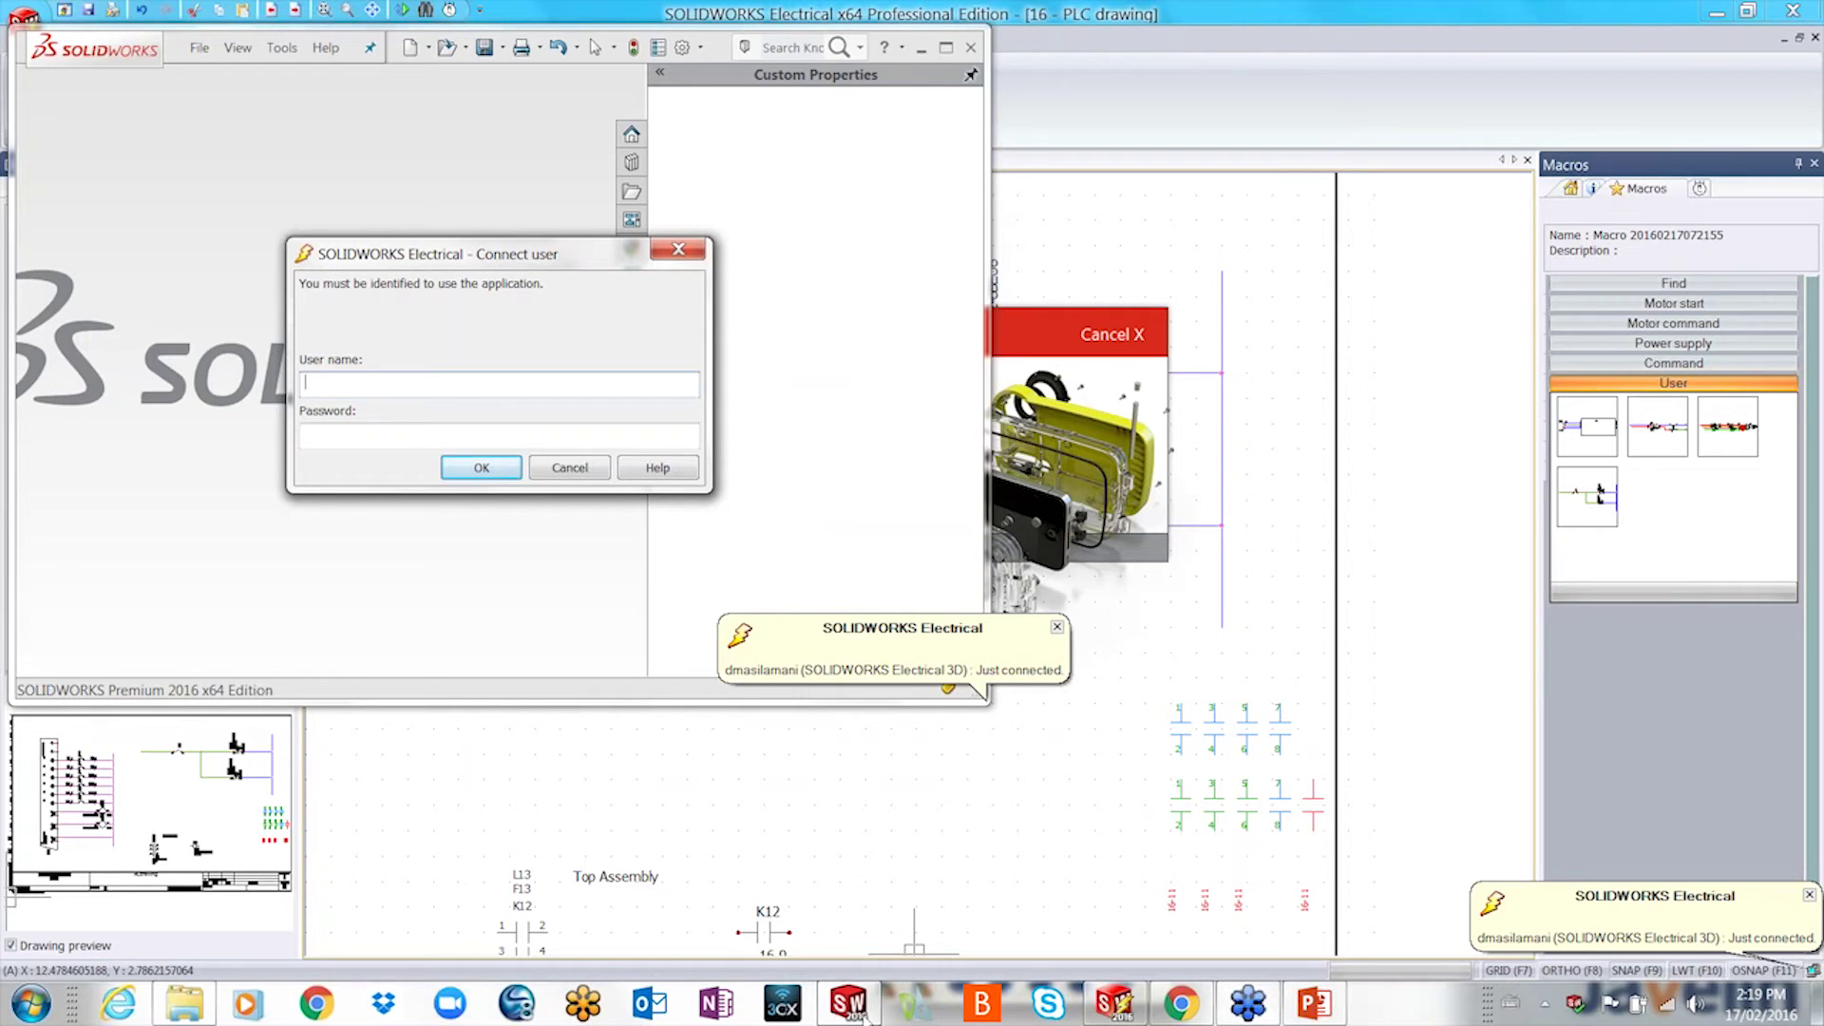
{"action": "type", "text": "pm1"}
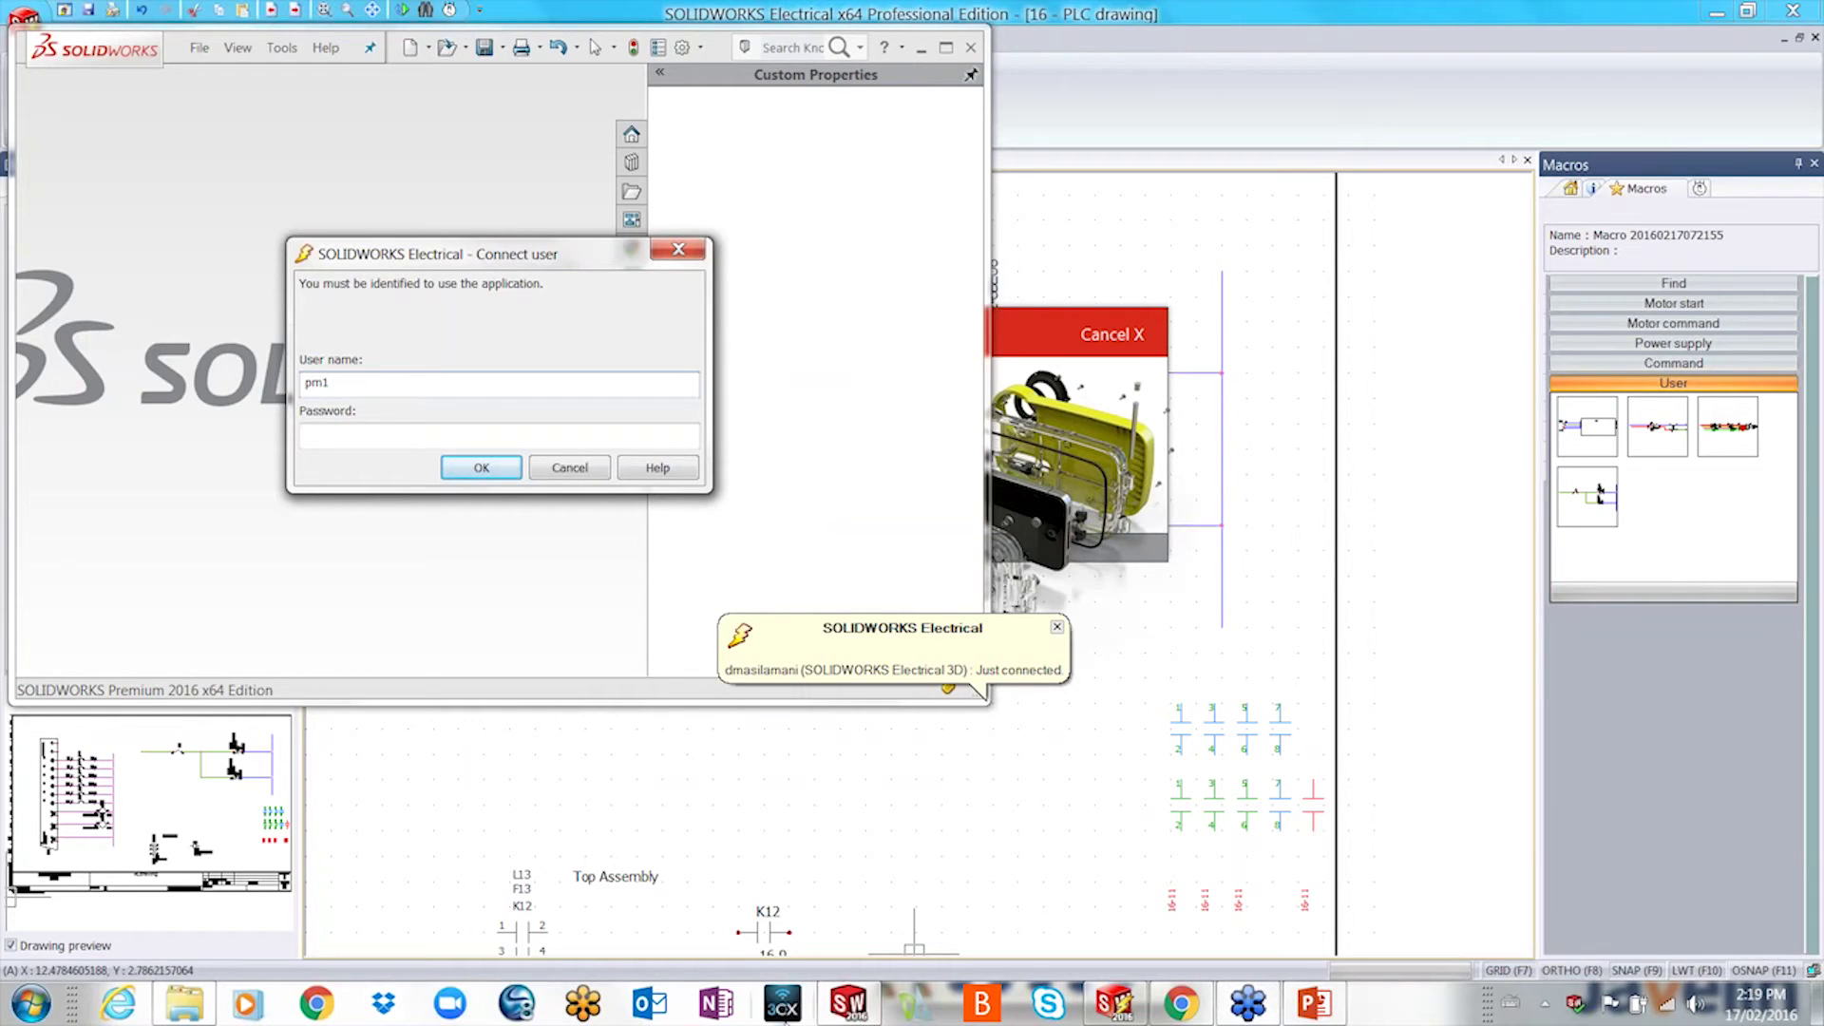
{"action": "left_click", "coordinate": [332, 440]}
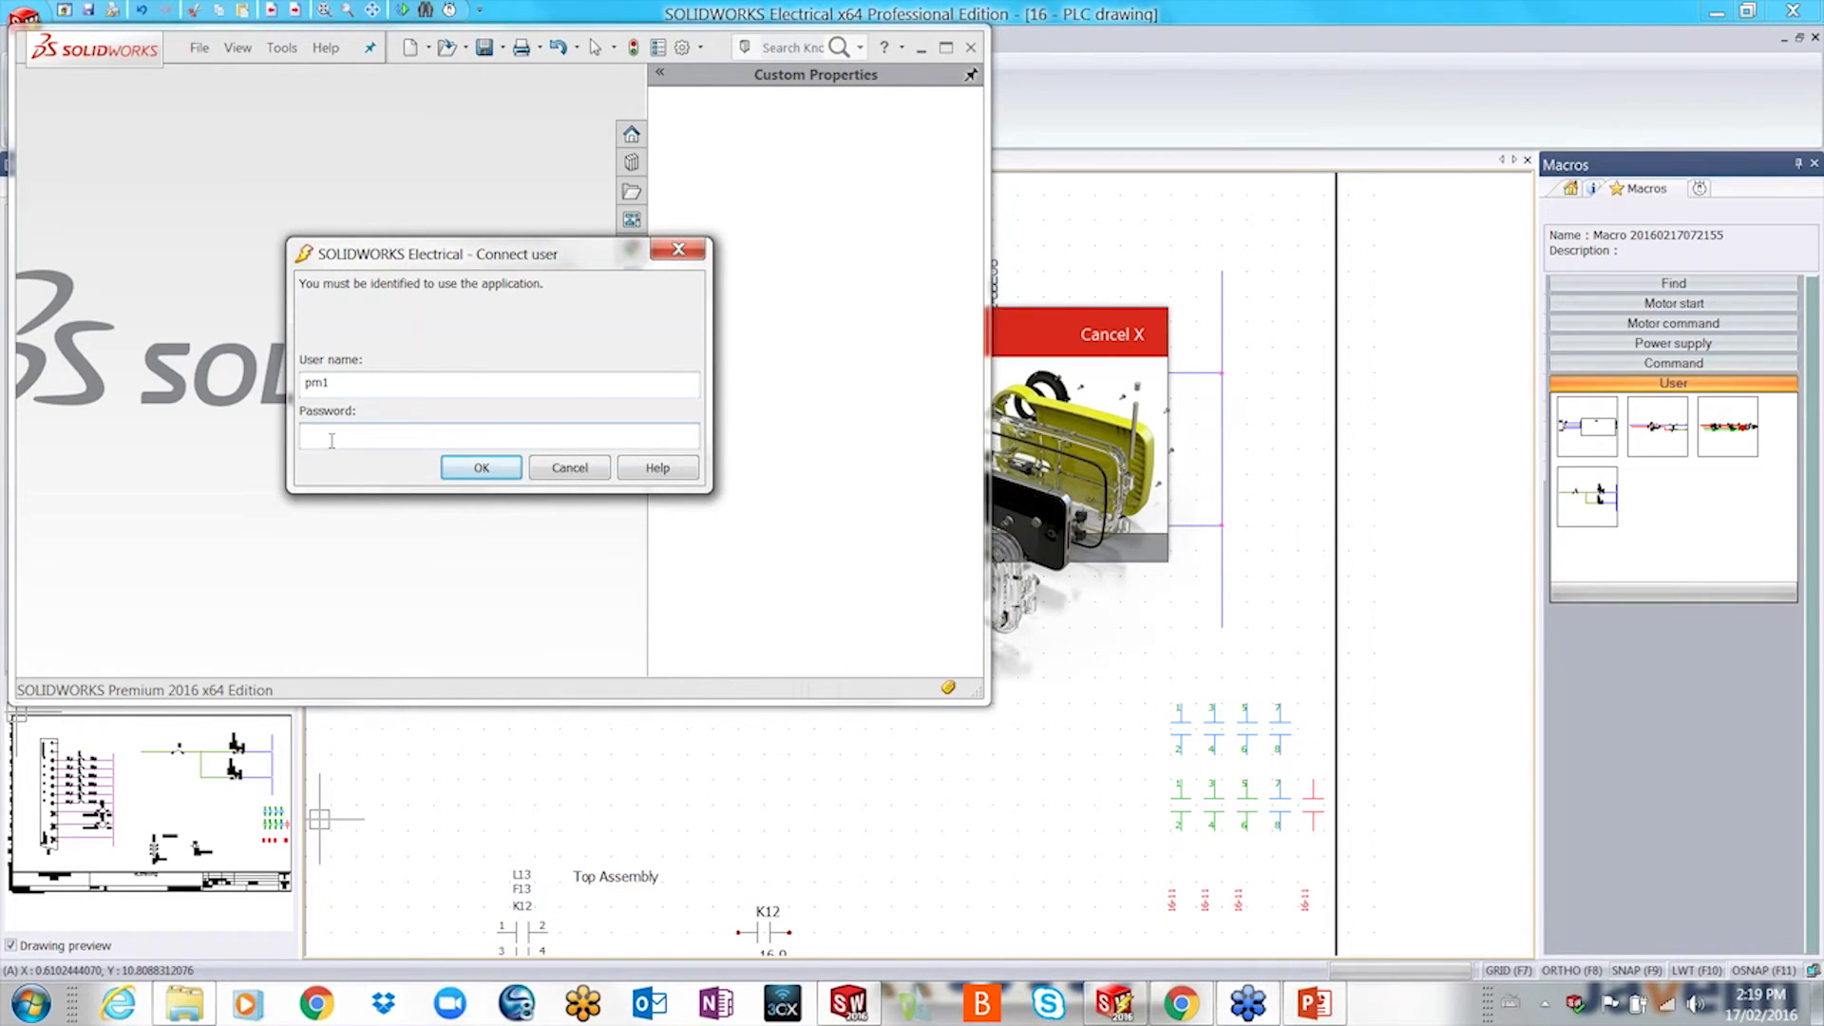
{"action": "type", "text": "*******"}
{"action": "key", "text": "Return"}
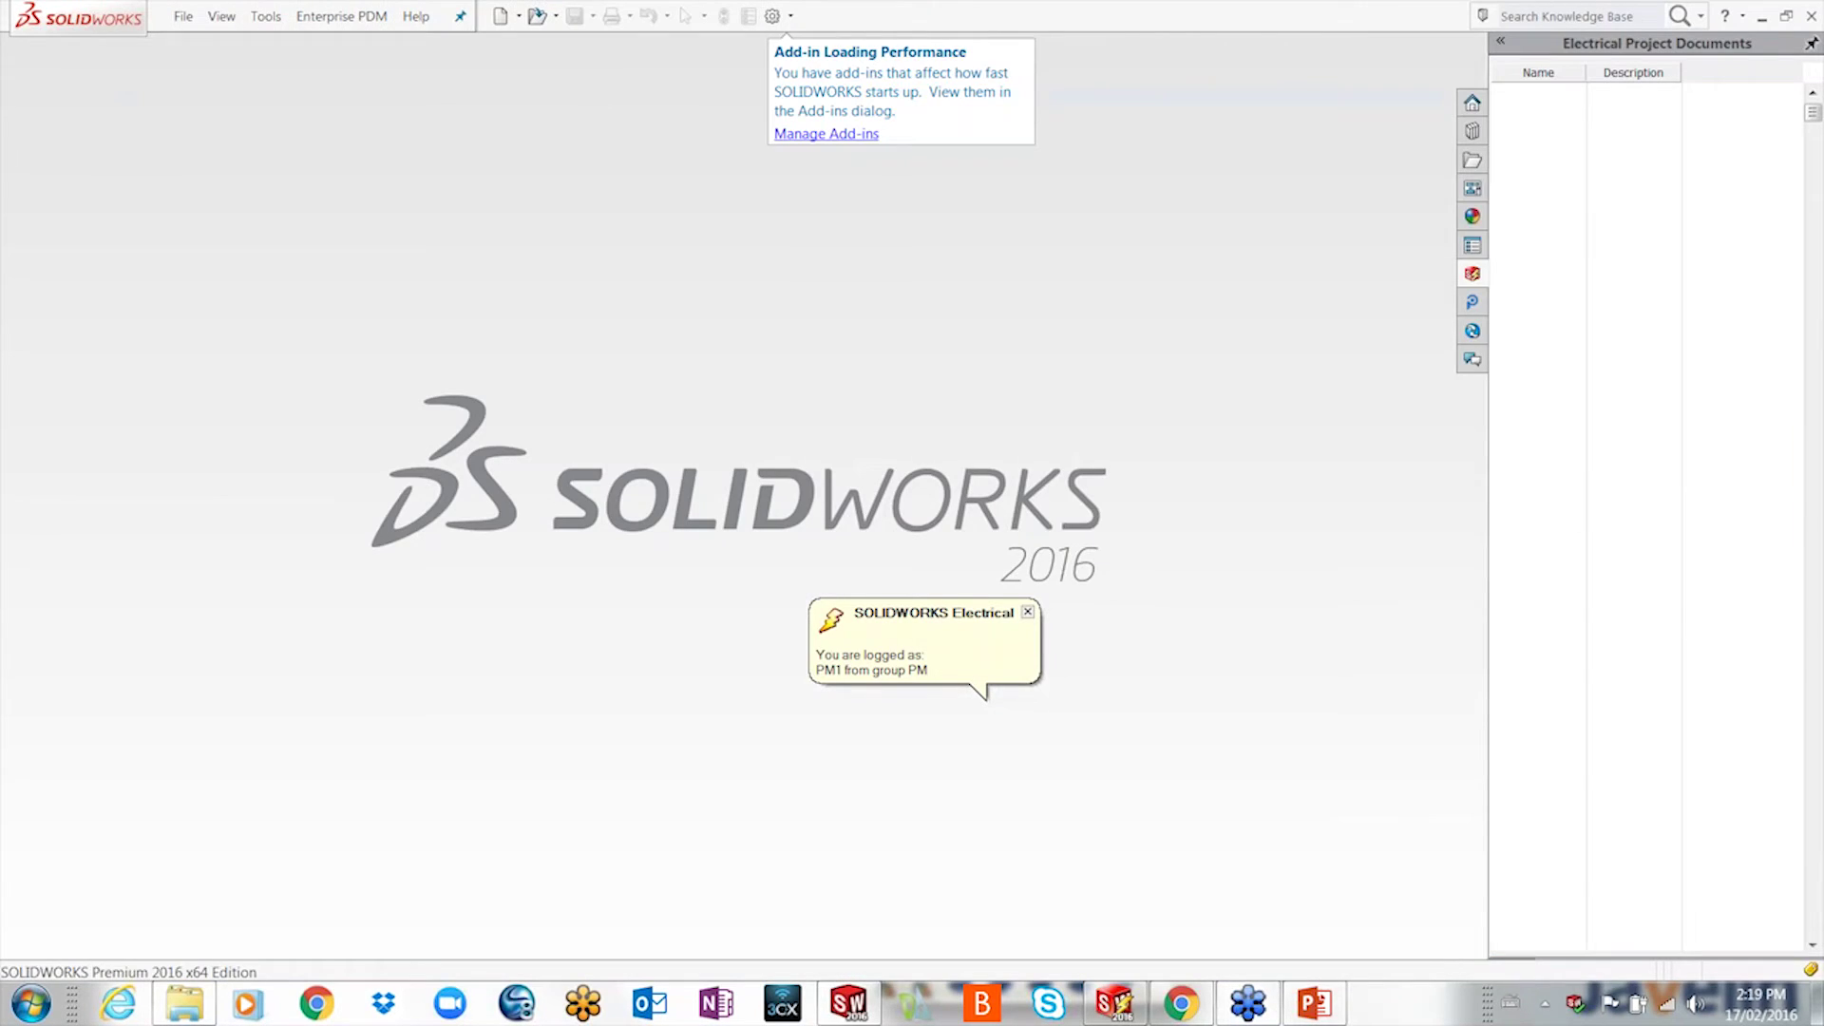
- Open Packaging line assembly_Feb 2016 from Projects Manager and expand both its books
{"action": "right_click", "coordinate": [1568, 153]}
{"action": "left_click", "coordinate": [1619, 172]}
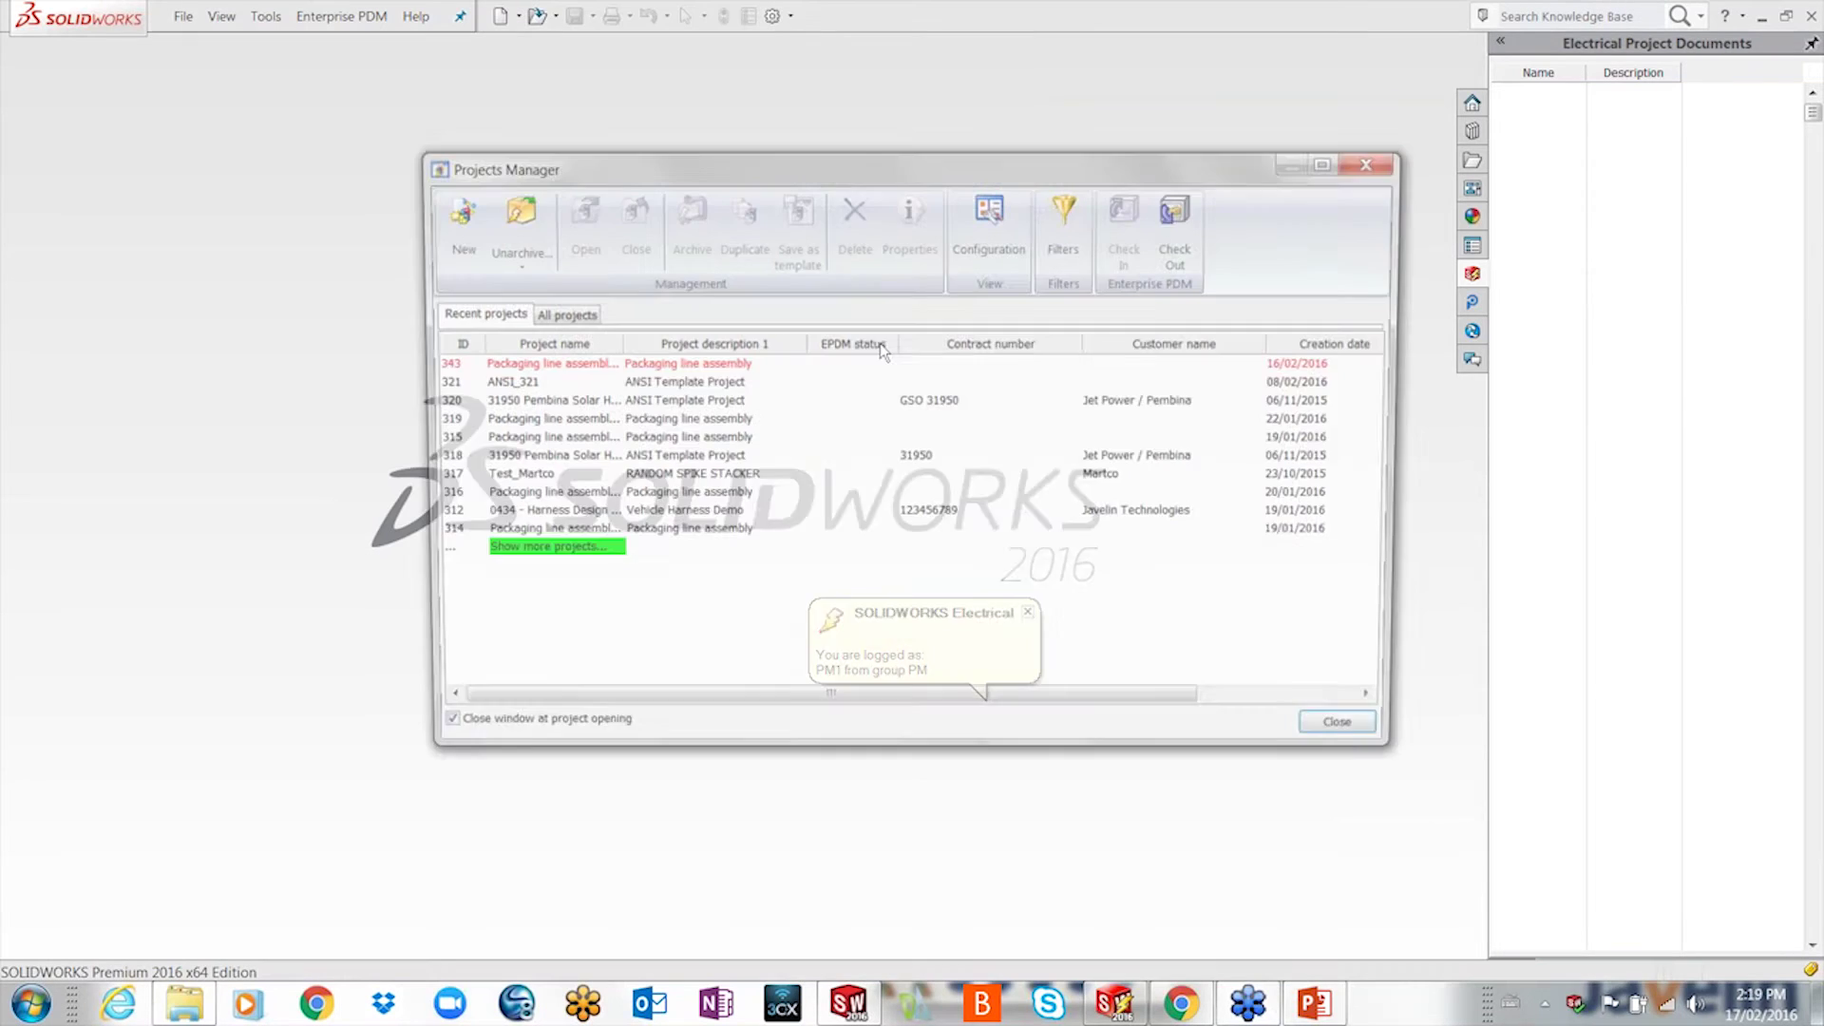
{"action": "double_click", "coordinate": [589, 366]}
{"action": "left_click", "coordinate": [1007, 635]}
{"action": "left_click", "coordinate": [1502, 94]}
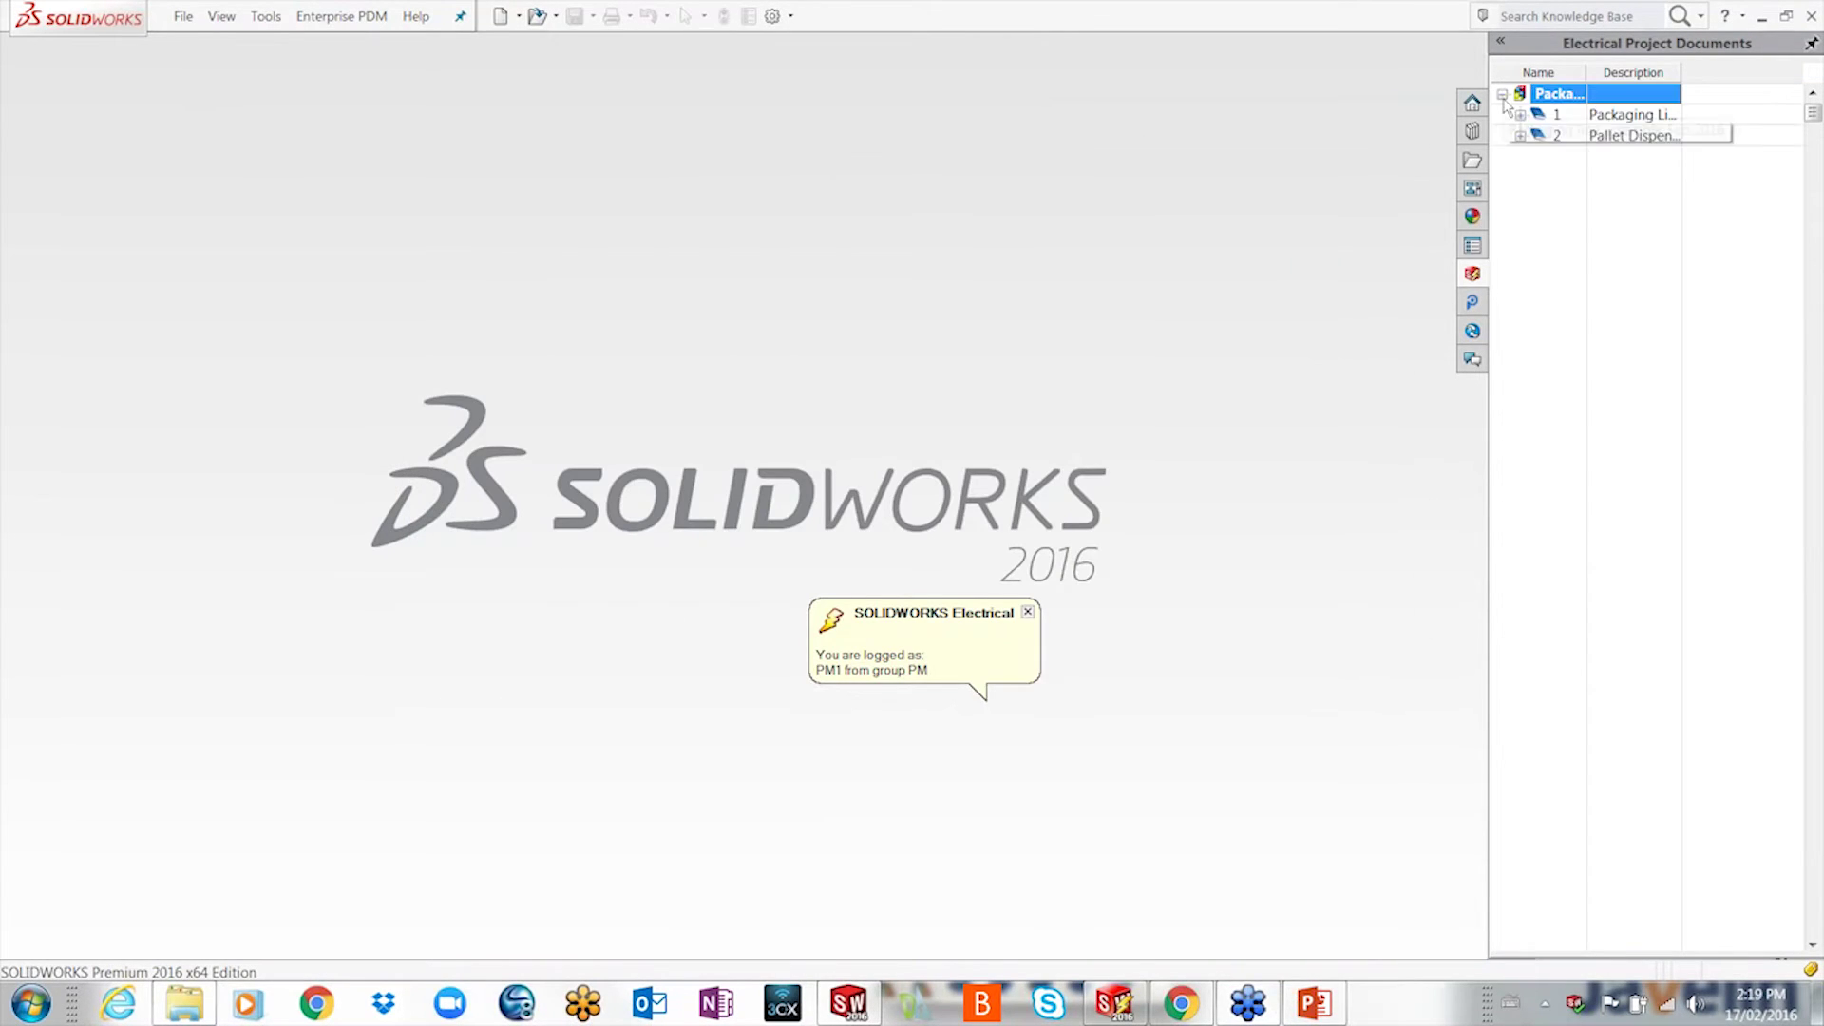
{"action": "left_click", "coordinate": [1520, 114]}
{"action": "left_click", "coordinate": [1520, 282]}
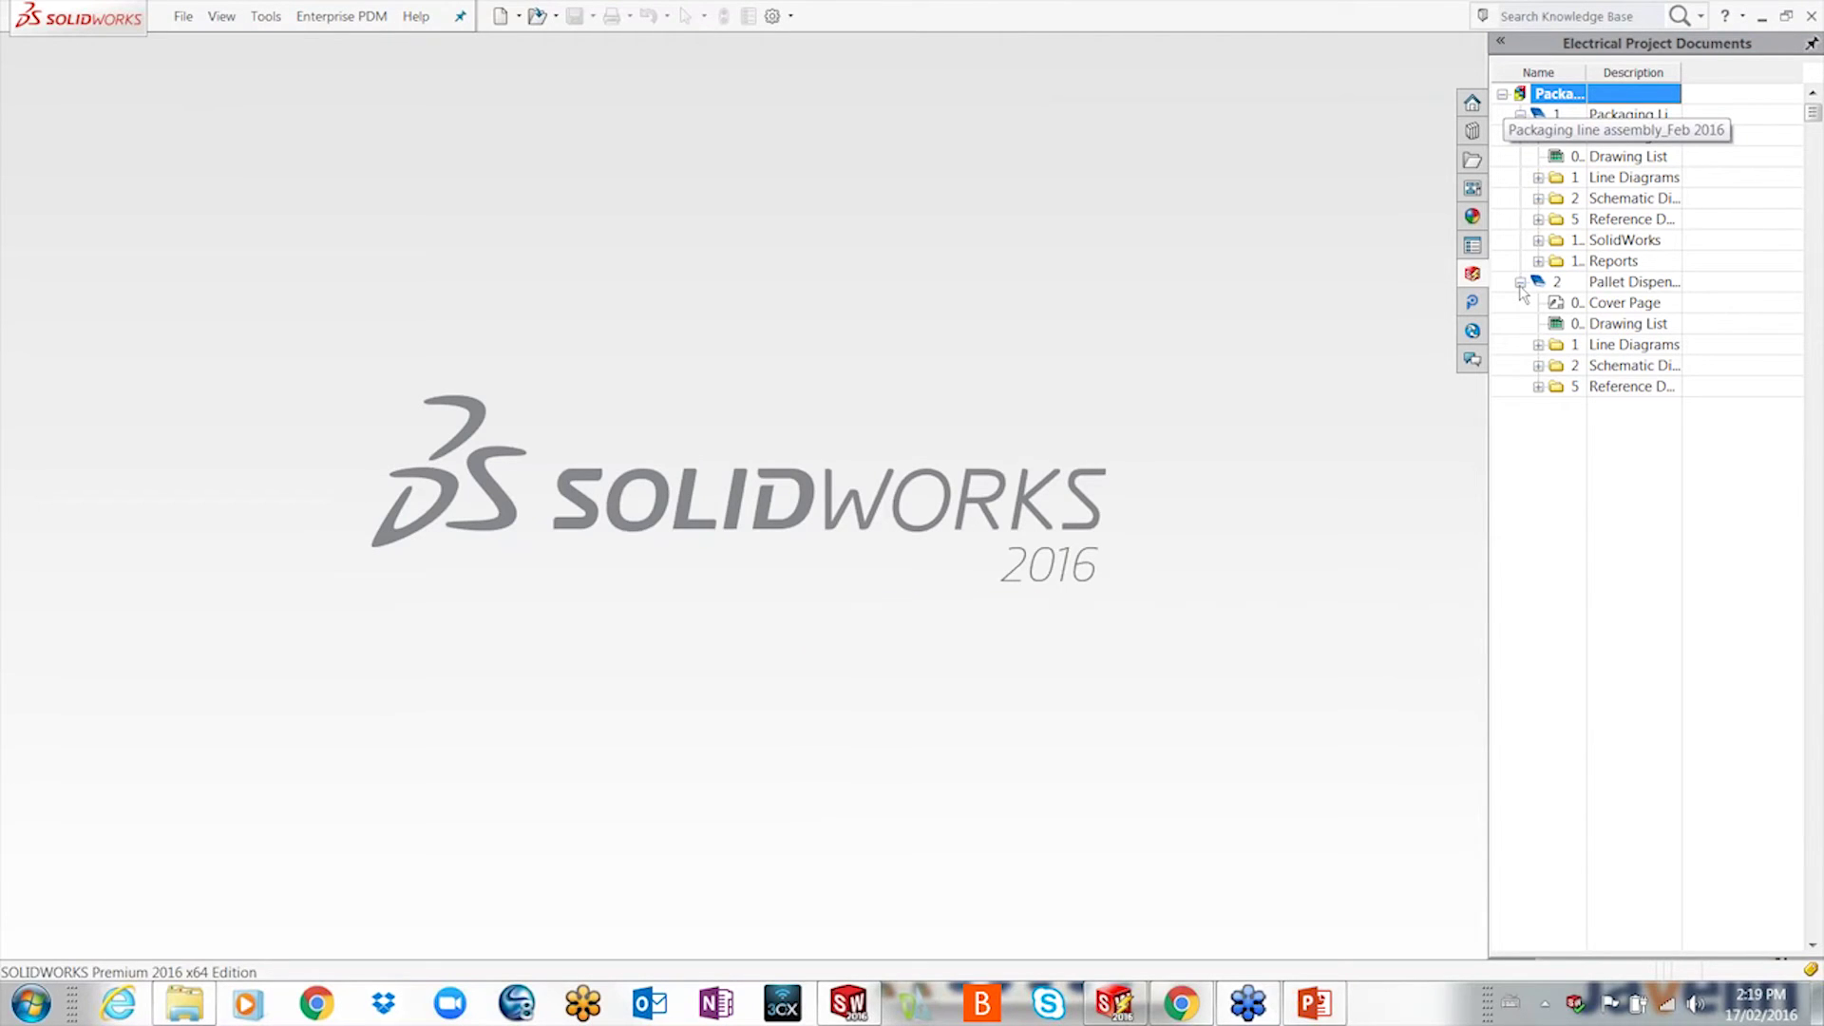
{"action": "left_click_drag", "start_coordinate": [1585, 73], "coordinate": [1637, 73]}
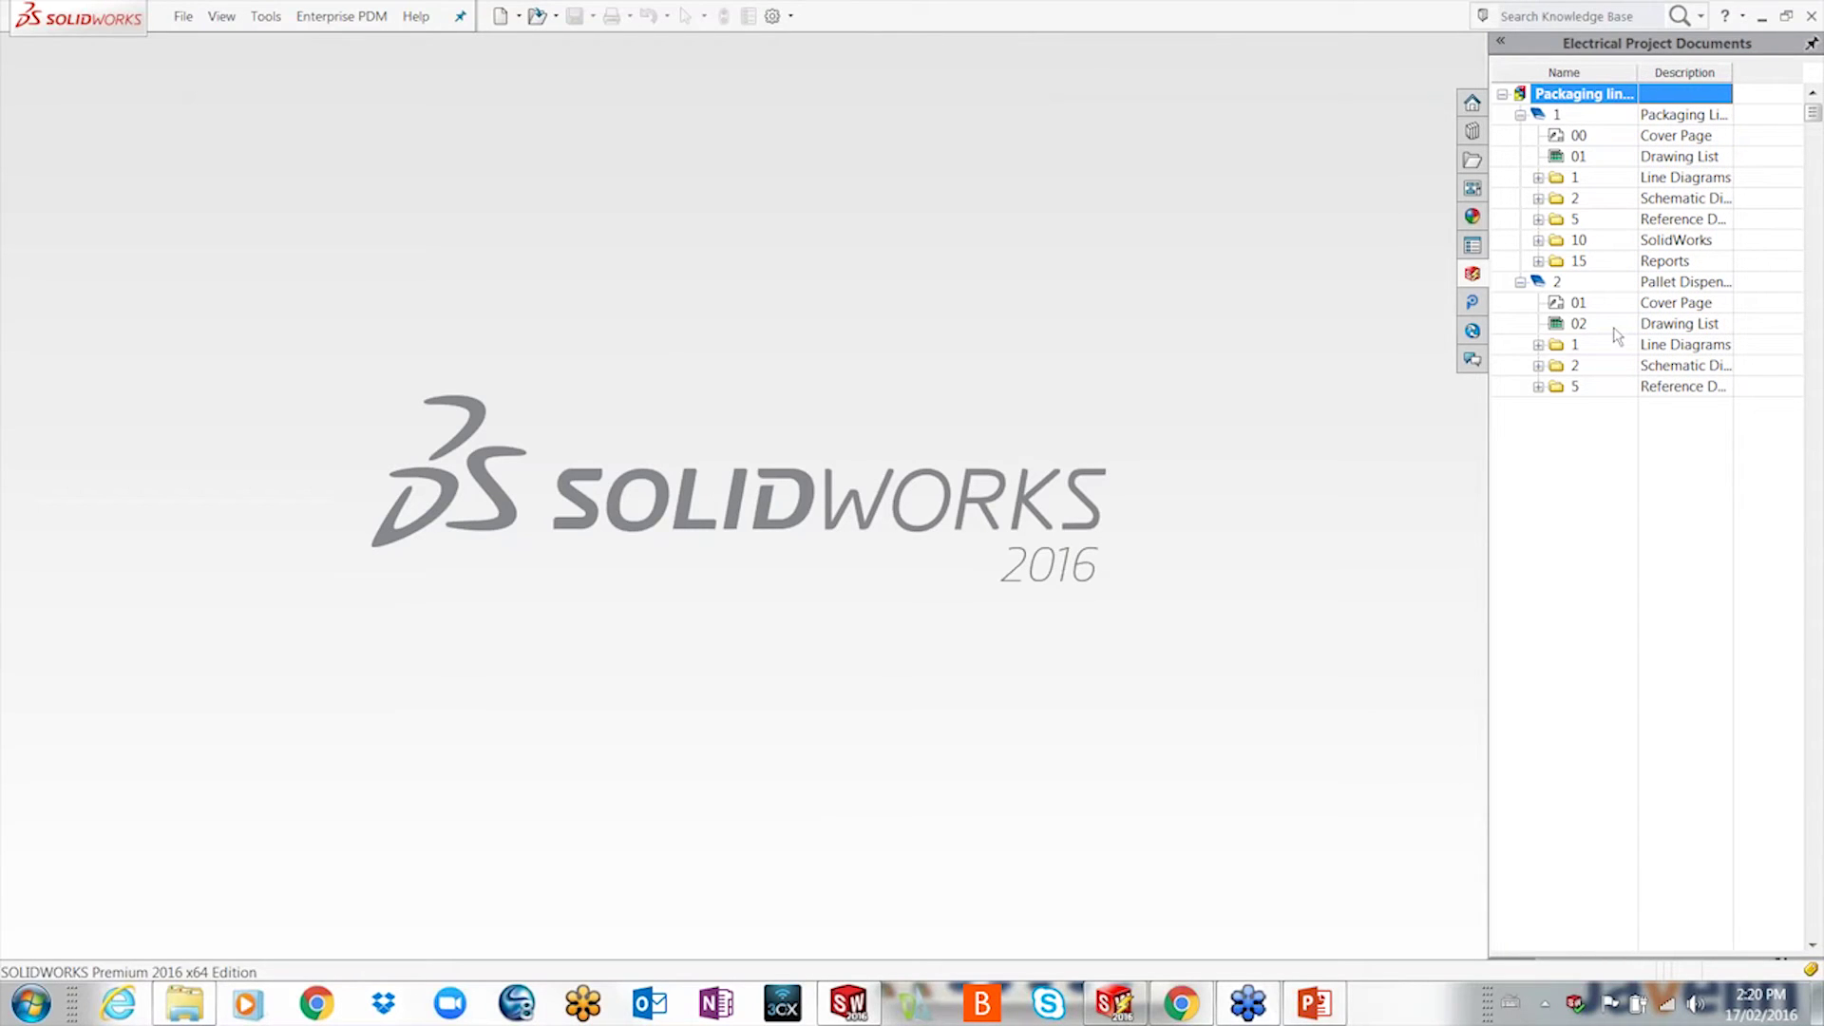
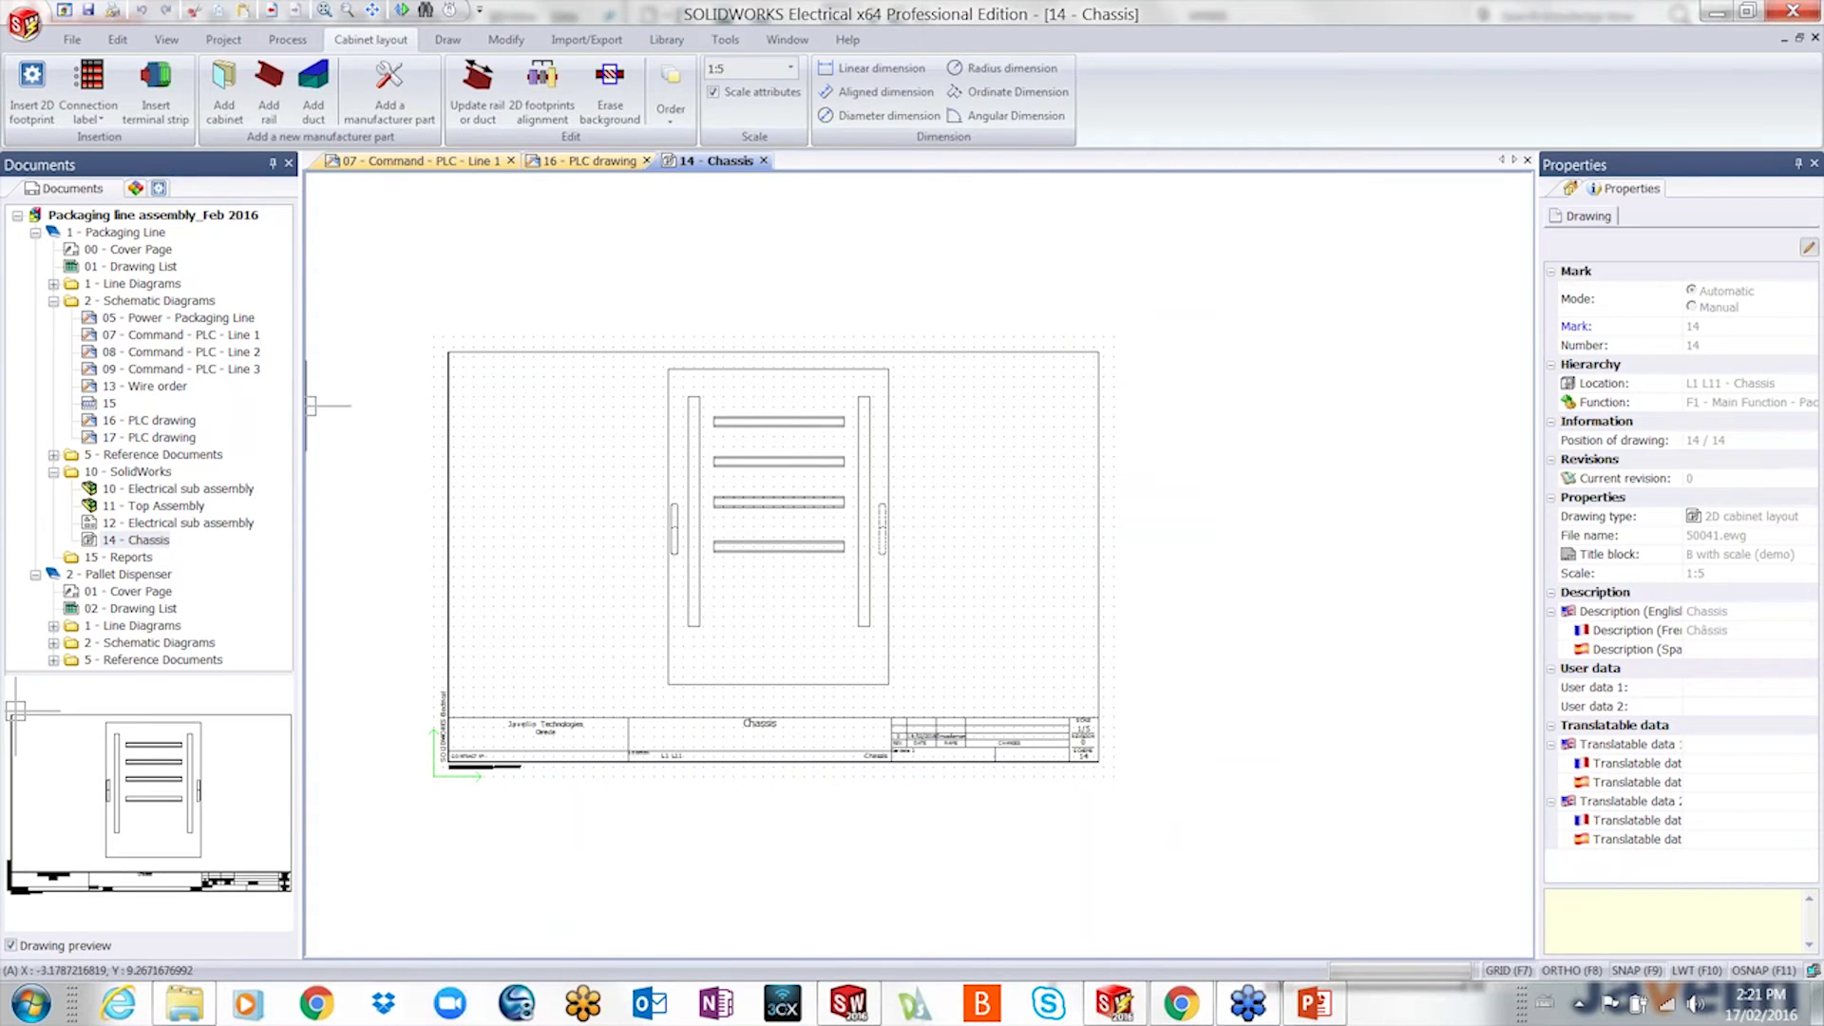
- Insert the =F1-F1 fuse's 2D footprint onto the Chassis cabinet's top rail, then view the 3D assembly
{"action": "left_click", "coordinate": [160, 189]}
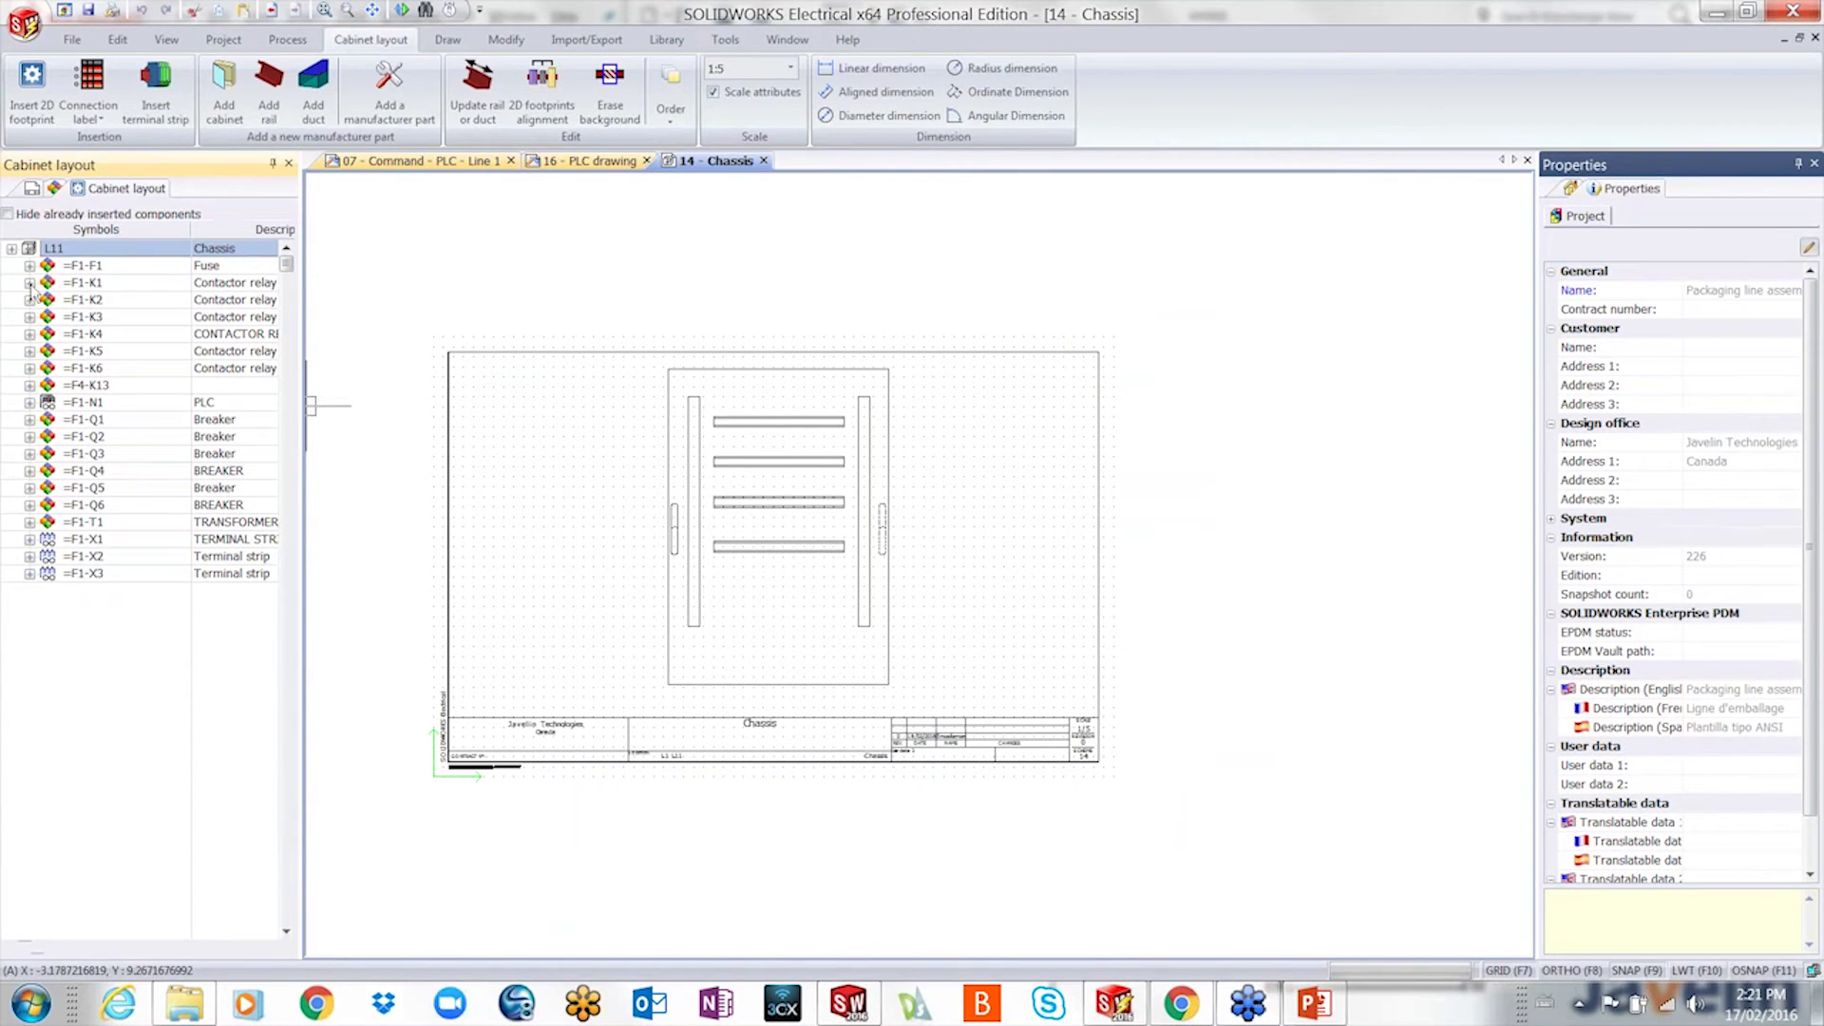
{"action": "right_click", "coordinate": [64, 268]}
{"action": "left_click", "coordinate": [111, 282]}
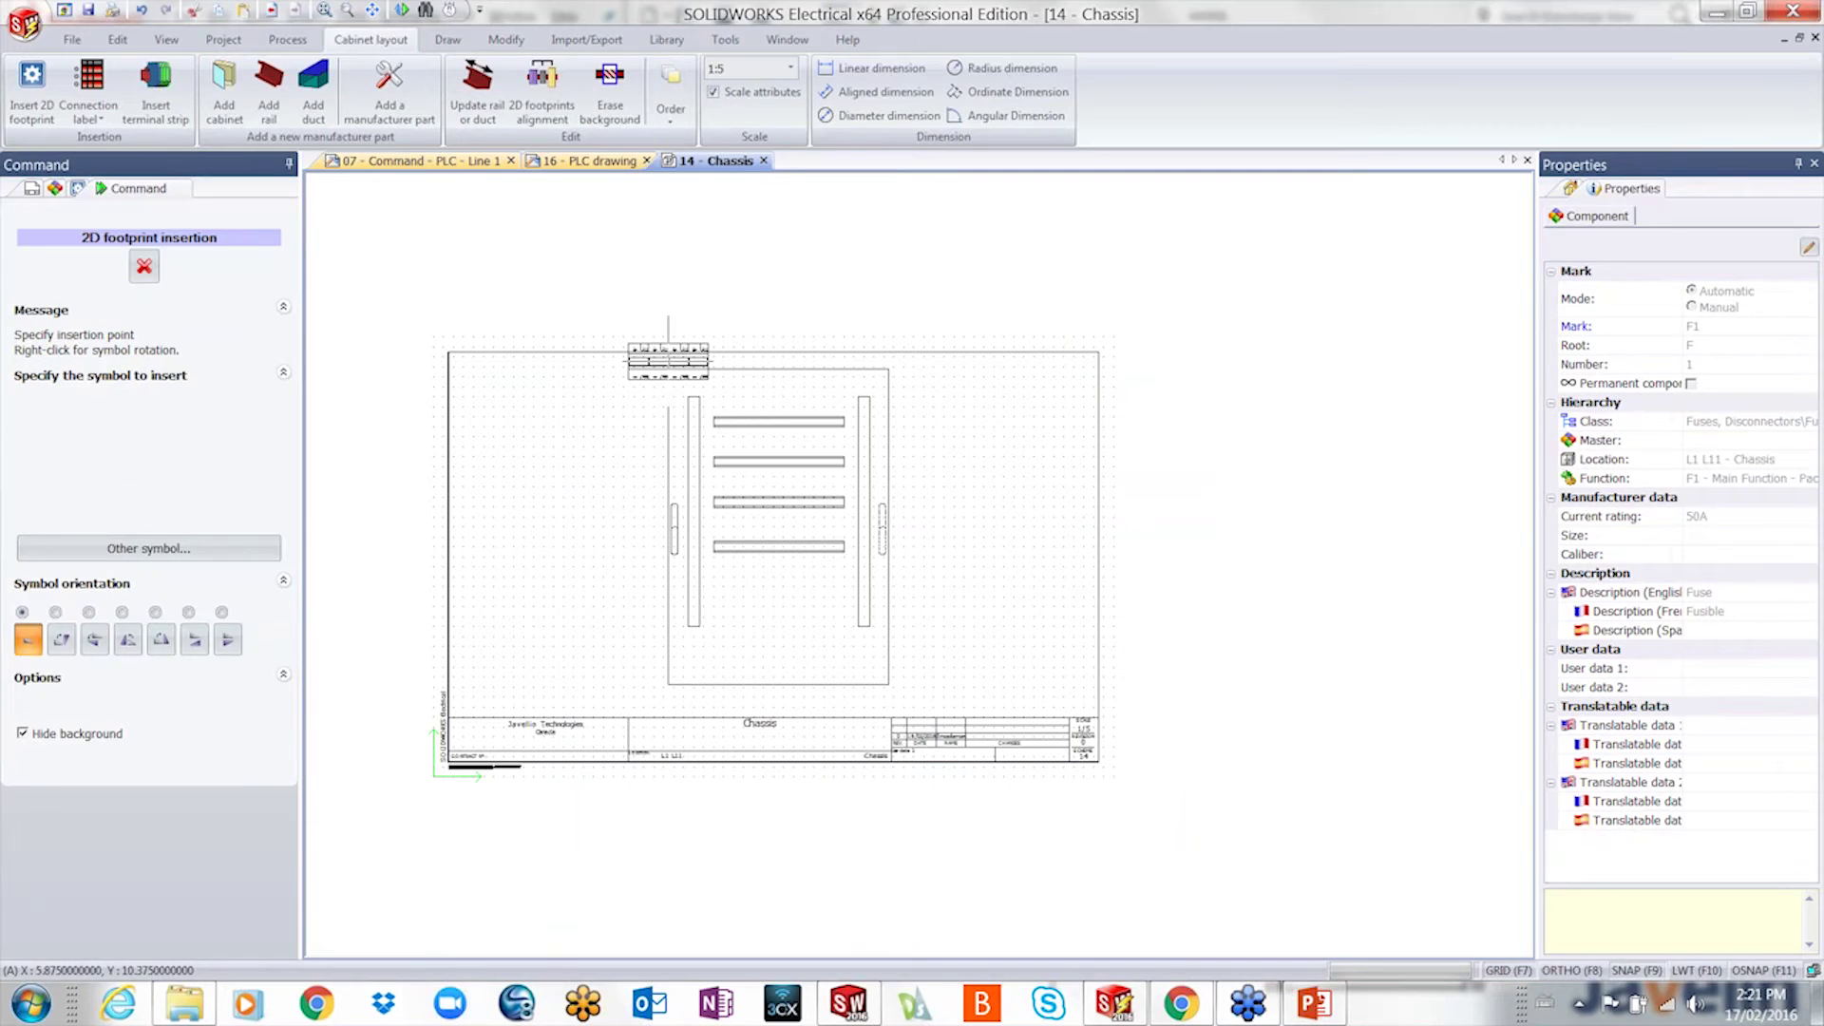
{"action": "left_click", "coordinate": [758, 423]}
{"action": "scroll", "coordinate": [813, 427], "scroll_direction": "up", "scroll_amount": 2}
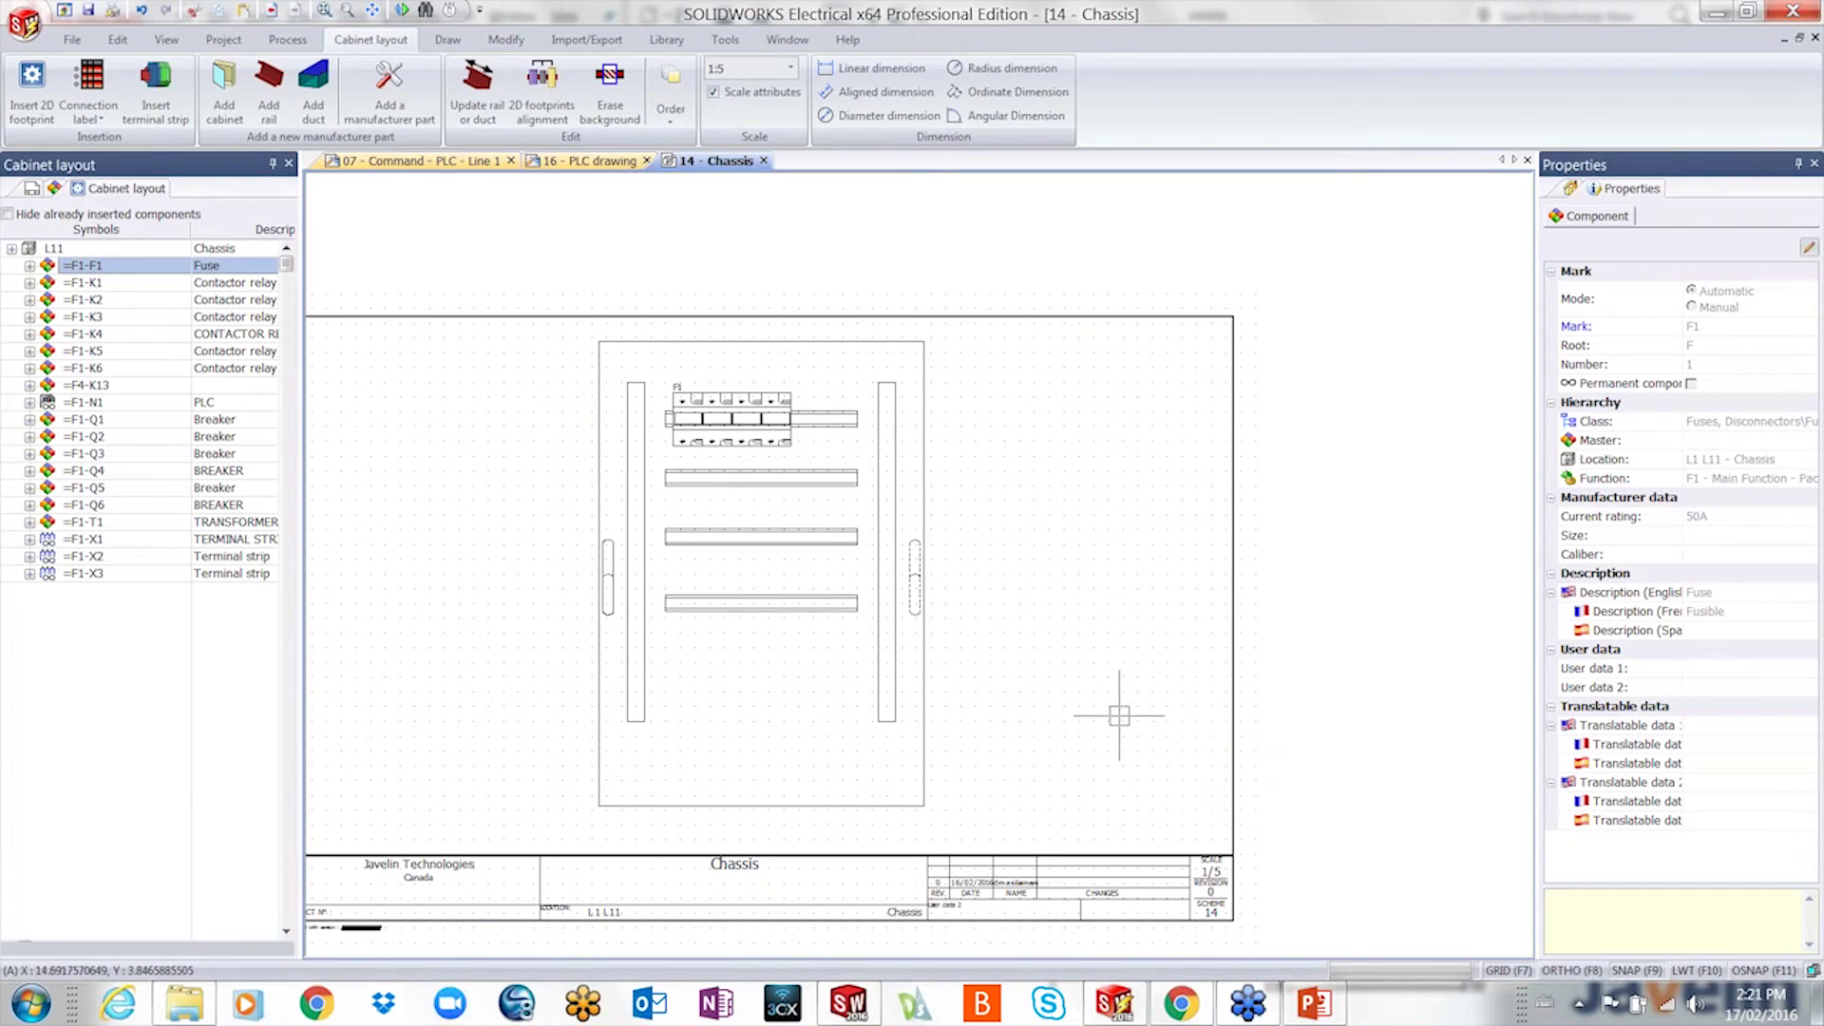
{"action": "scroll", "coordinate": [1119, 716], "scroll_direction": "down", "scroll_amount": 2}
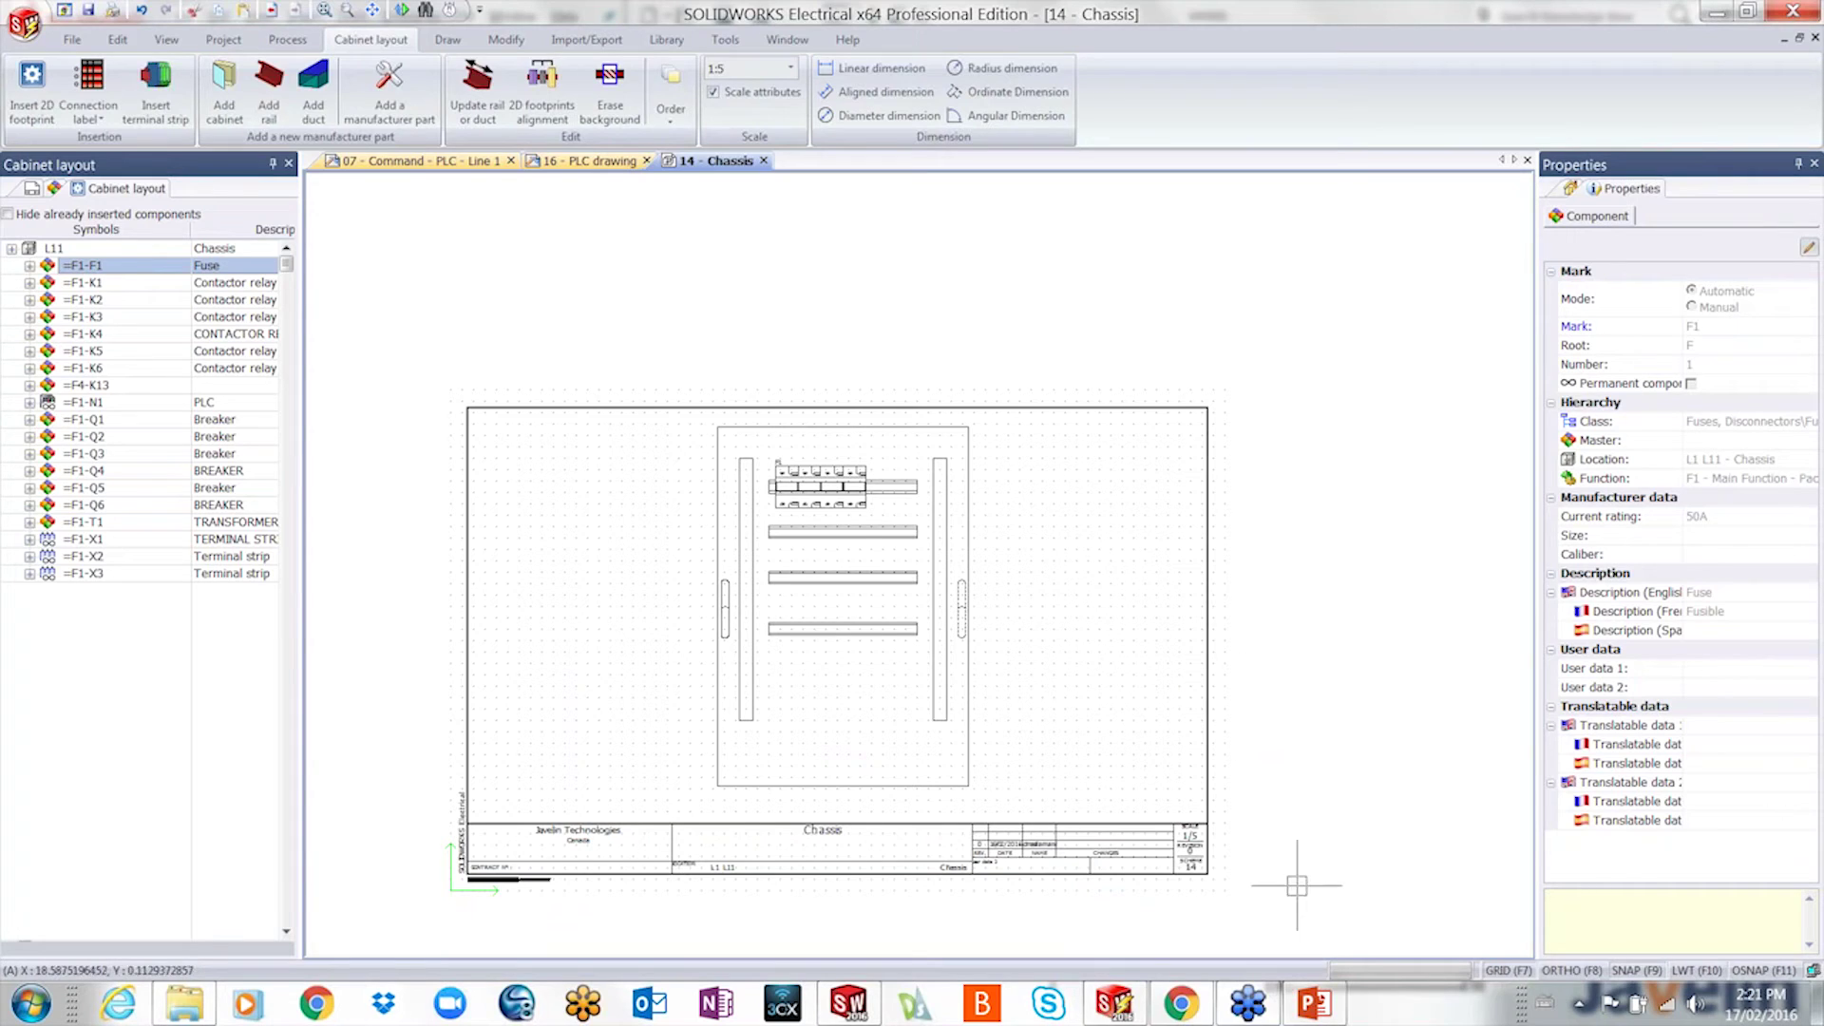
{"action": "left_click", "coordinate": [1125, 1011]}
{"action": "scroll", "coordinate": [1172, 731], "scroll_direction": "up", "scroll_amount": 6}
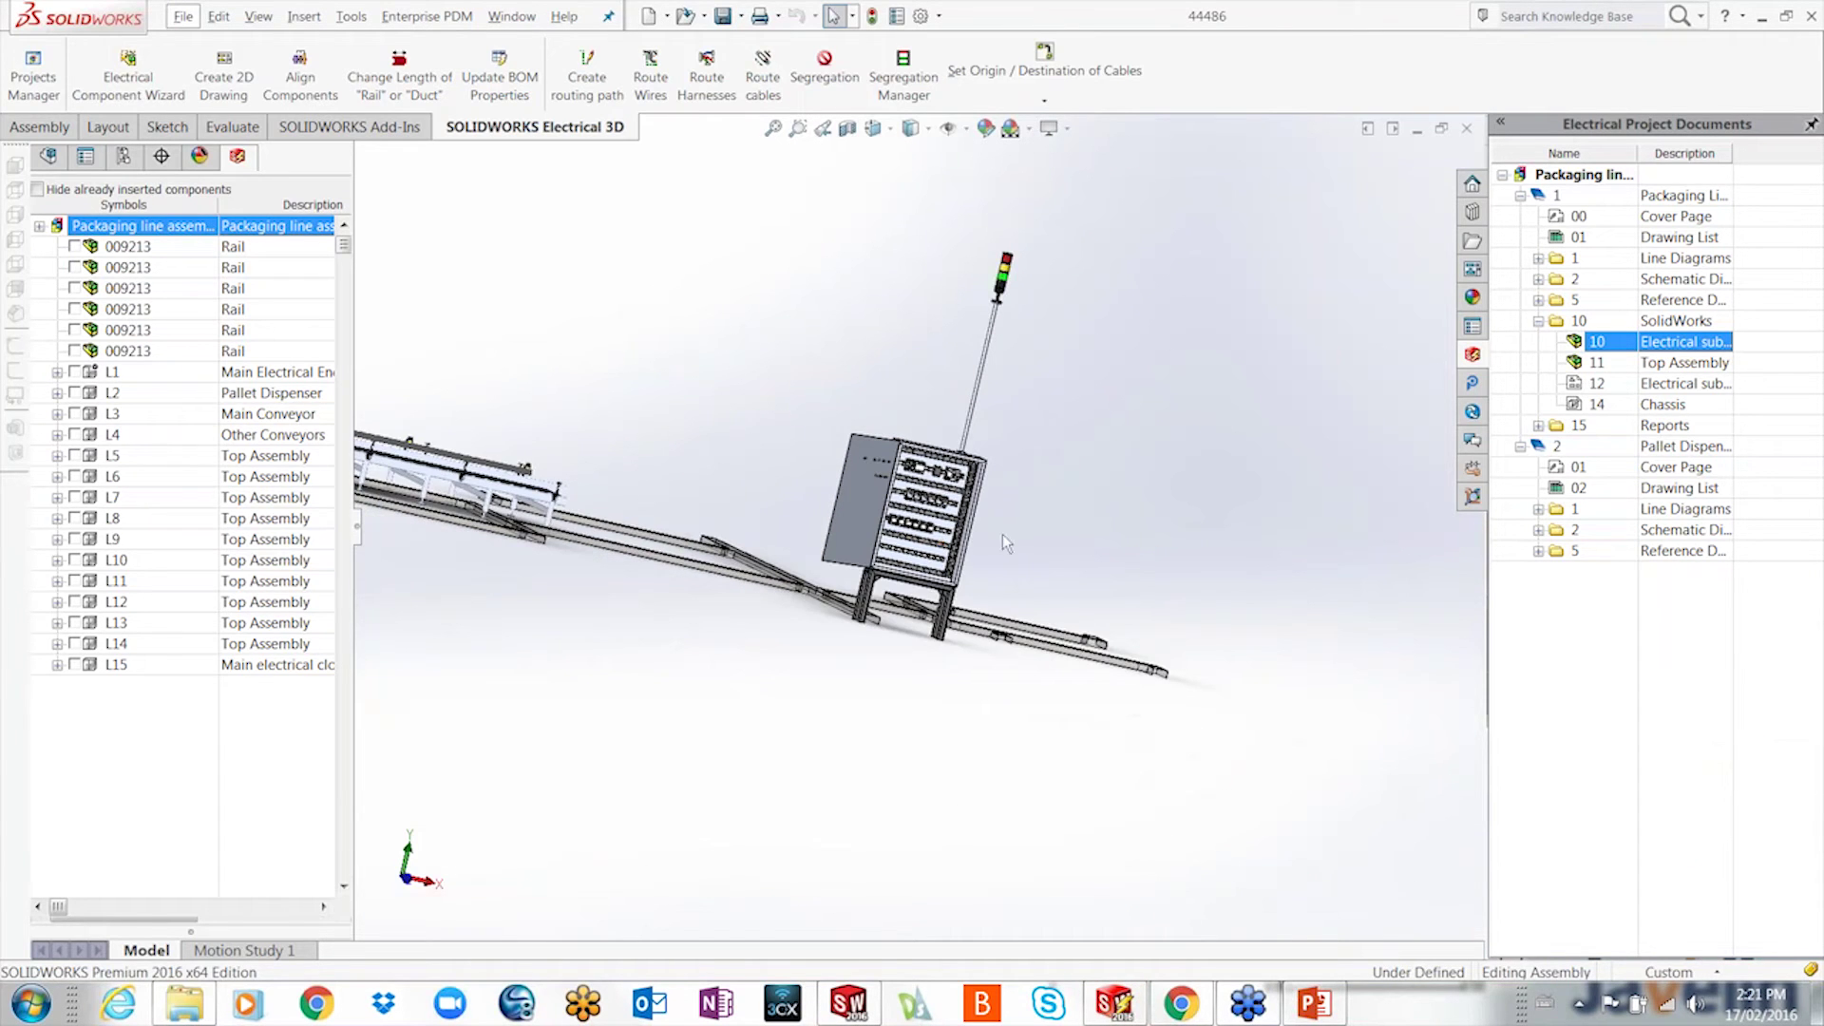
{"action": "scroll", "coordinate": [1007, 541], "scroll_direction": "down", "scroll_amount": 3}
{"action": "scroll", "coordinate": [1011, 530], "scroll_direction": "down", "scroll_amount": 3}
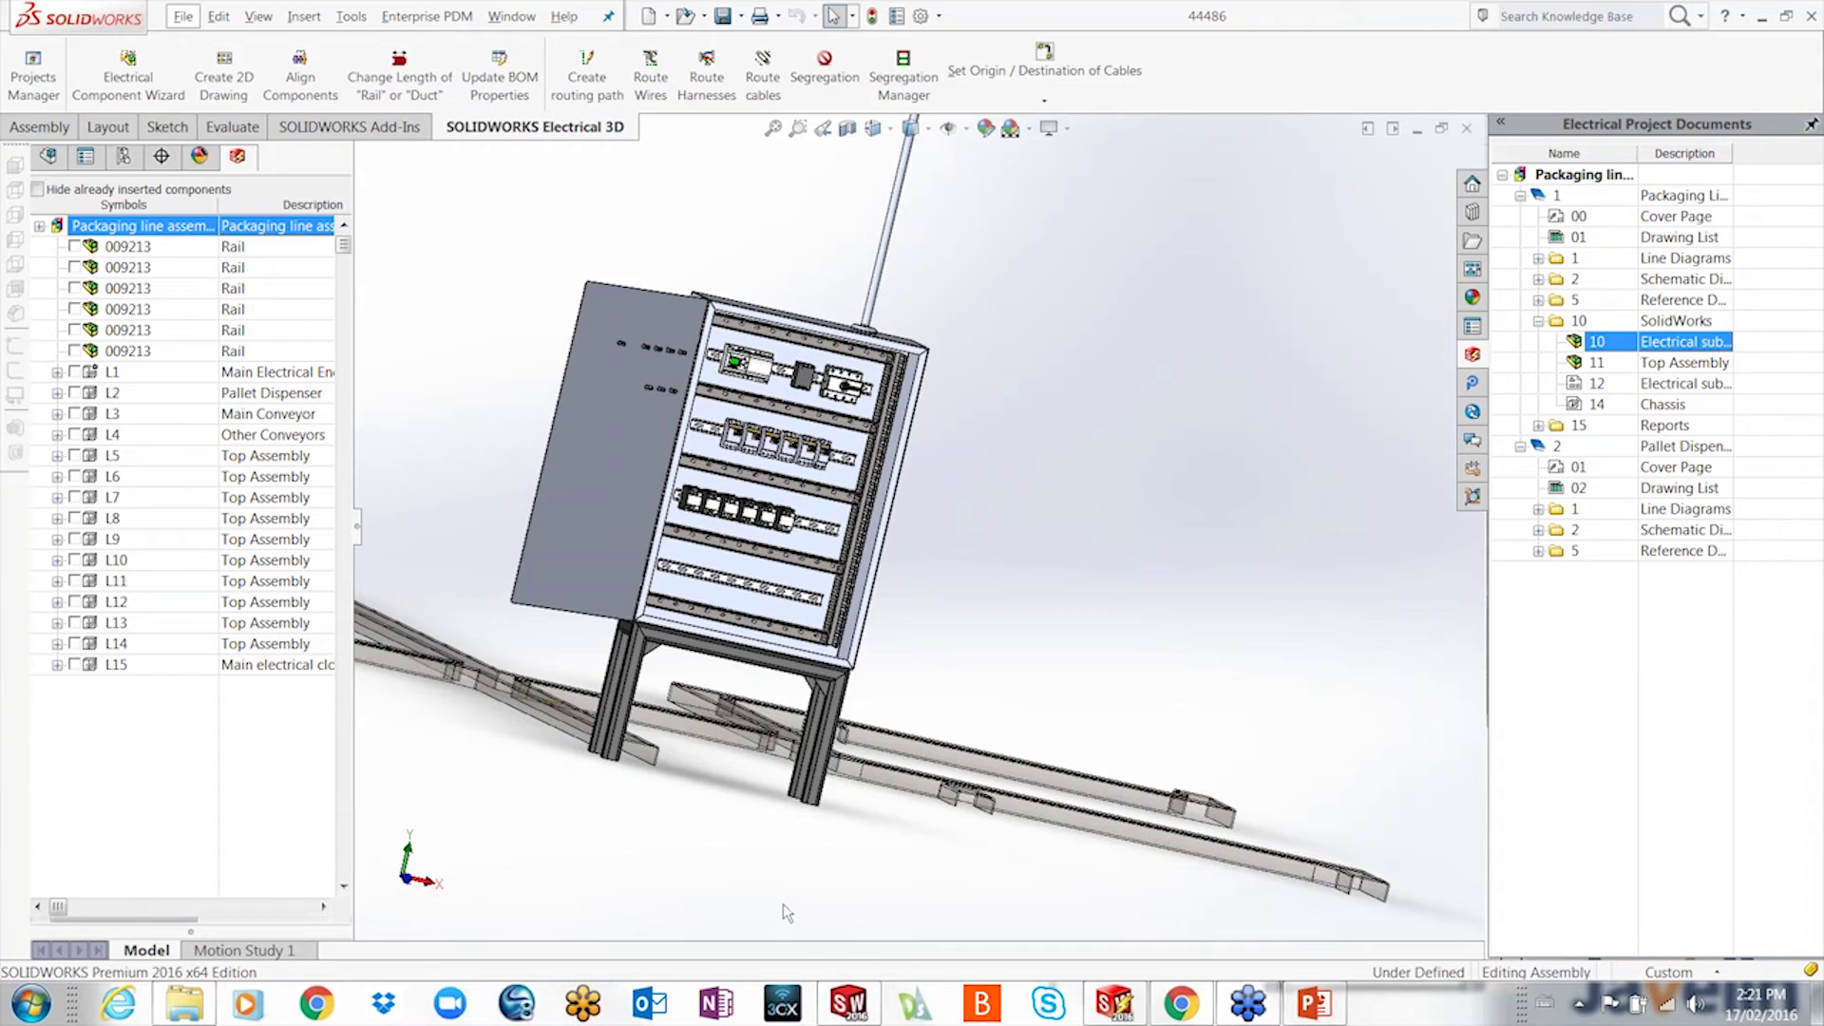
- Route wires with the 3DSketch Route type between the box-selected cabinet components and confirm
{"action": "left_click", "coordinate": [652, 84]}
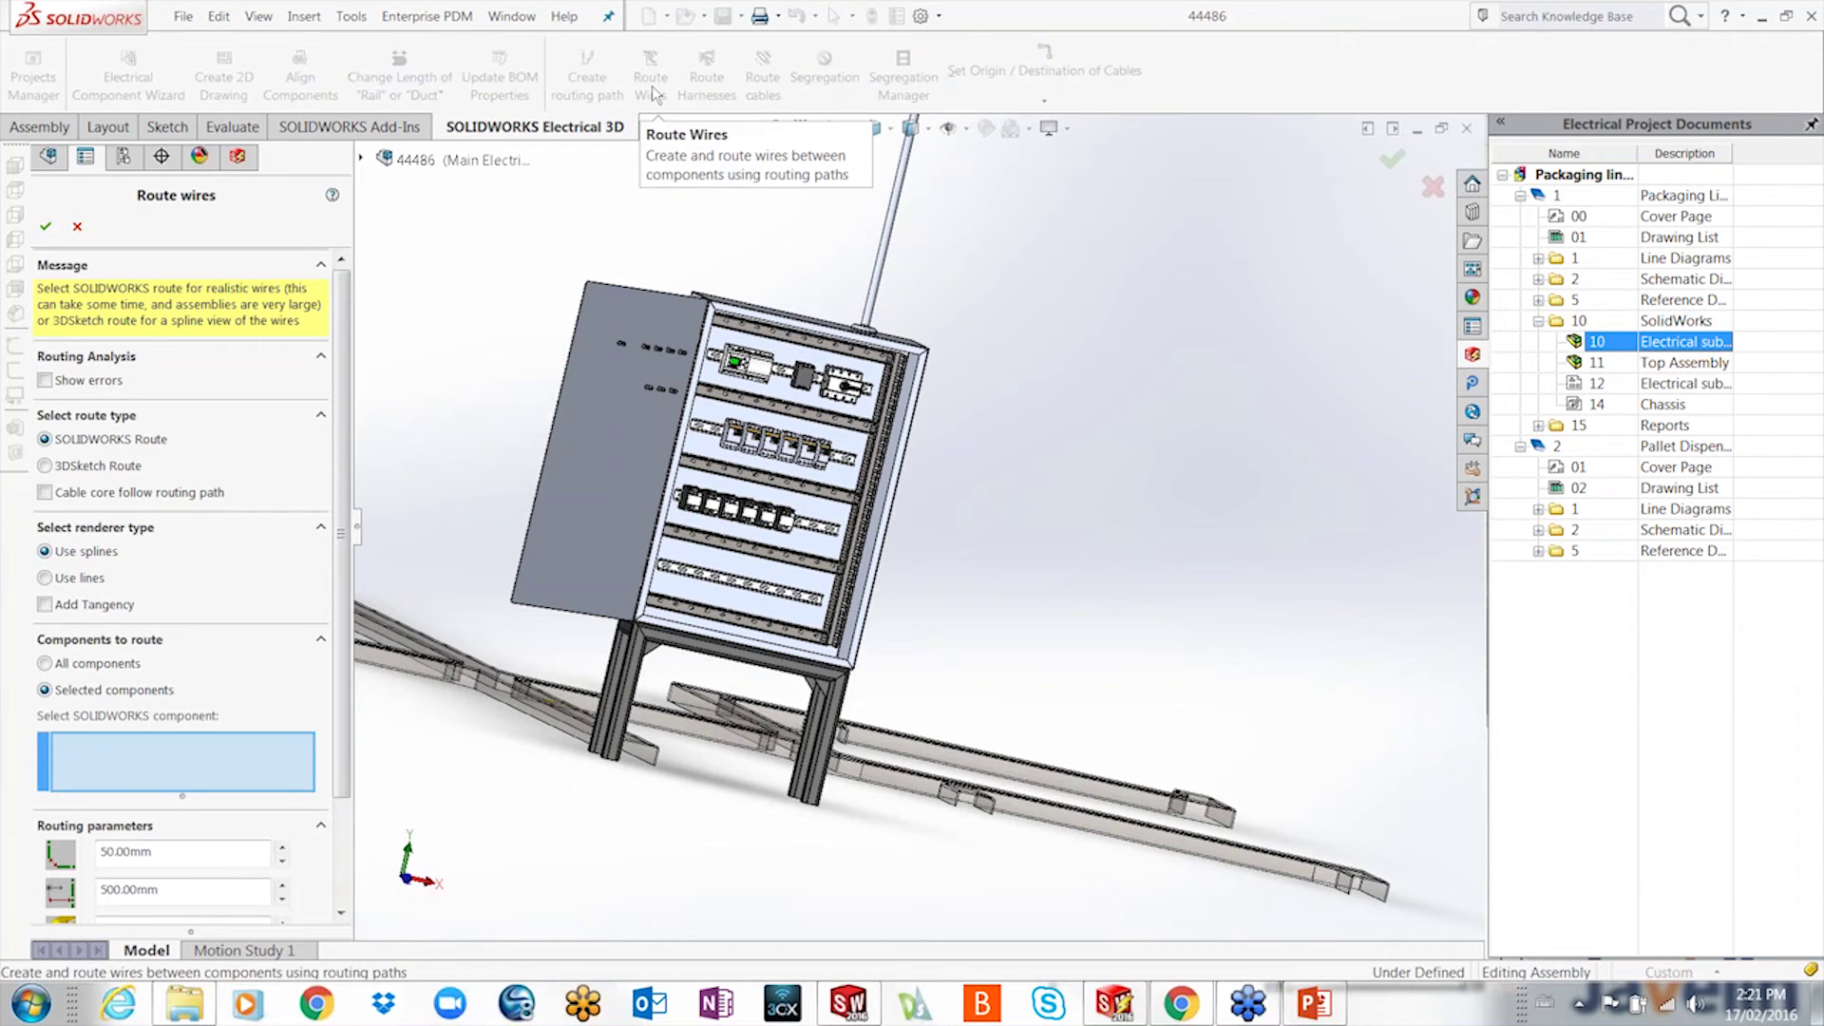
{"action": "left_click_drag", "start_coordinate": [343, 454], "coordinate": [333, 632]}
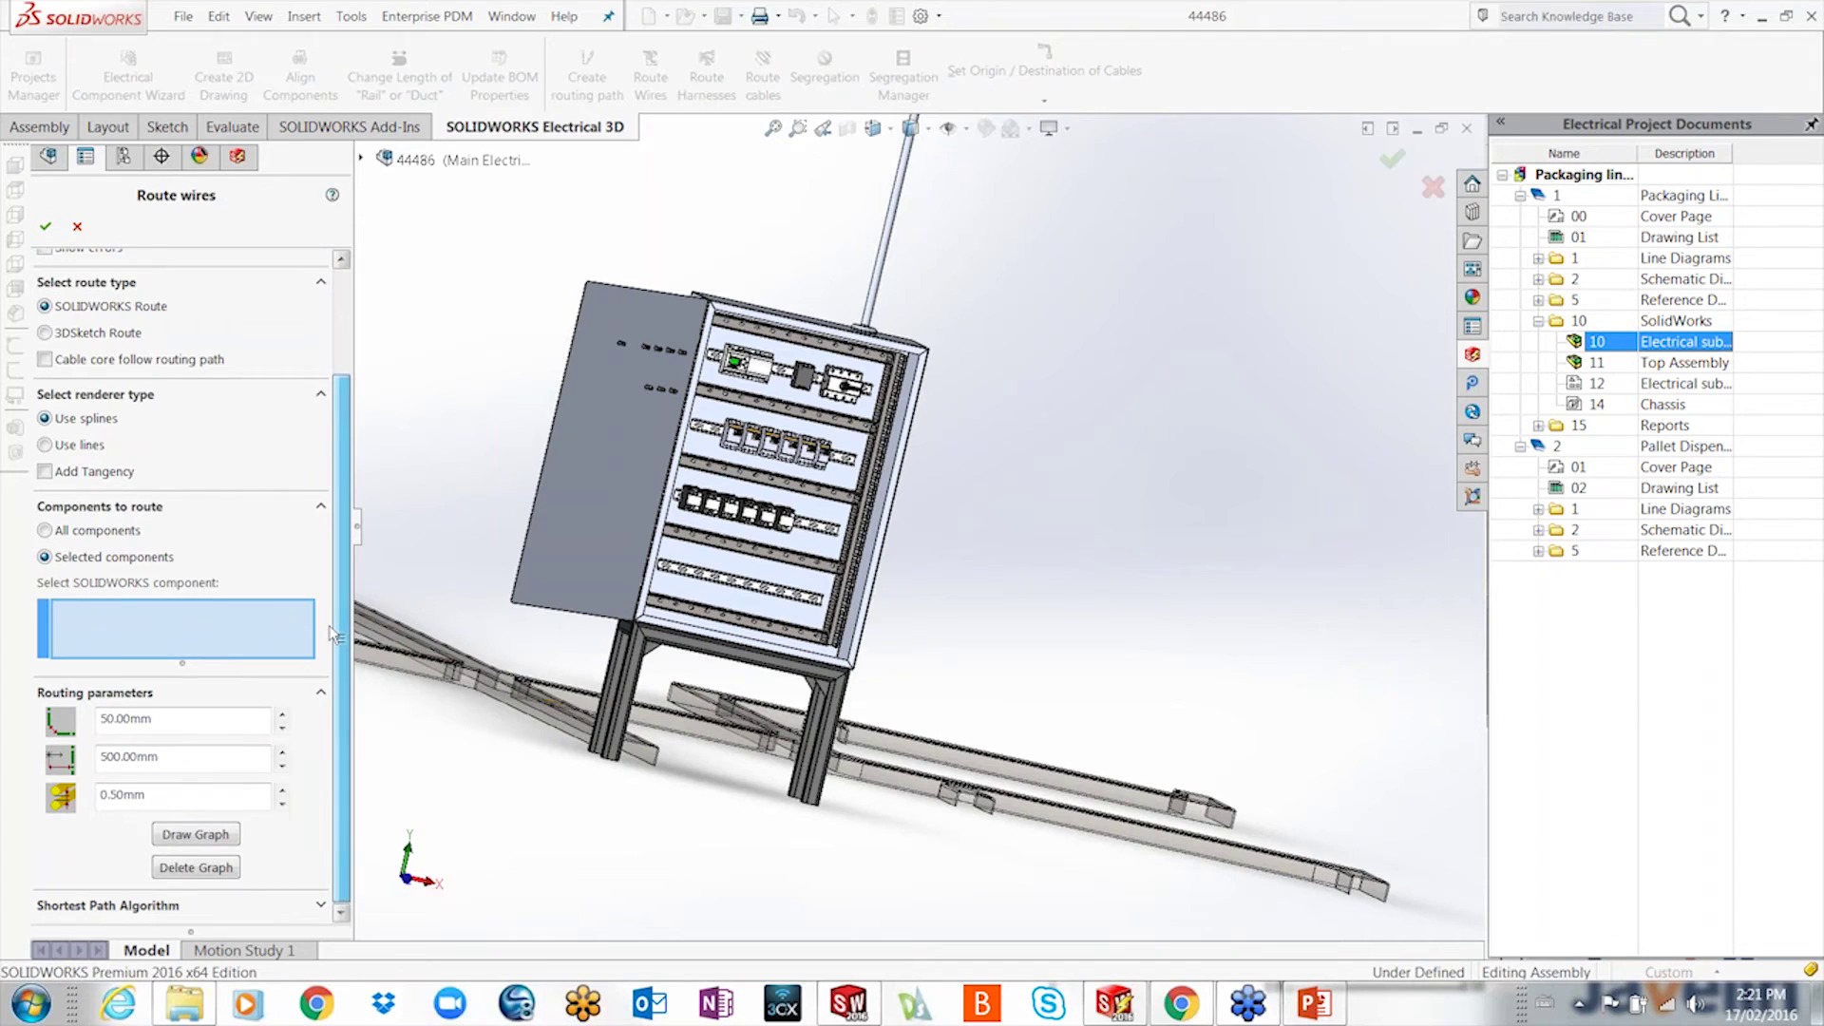
{"action": "left_click", "coordinate": [320, 904]}
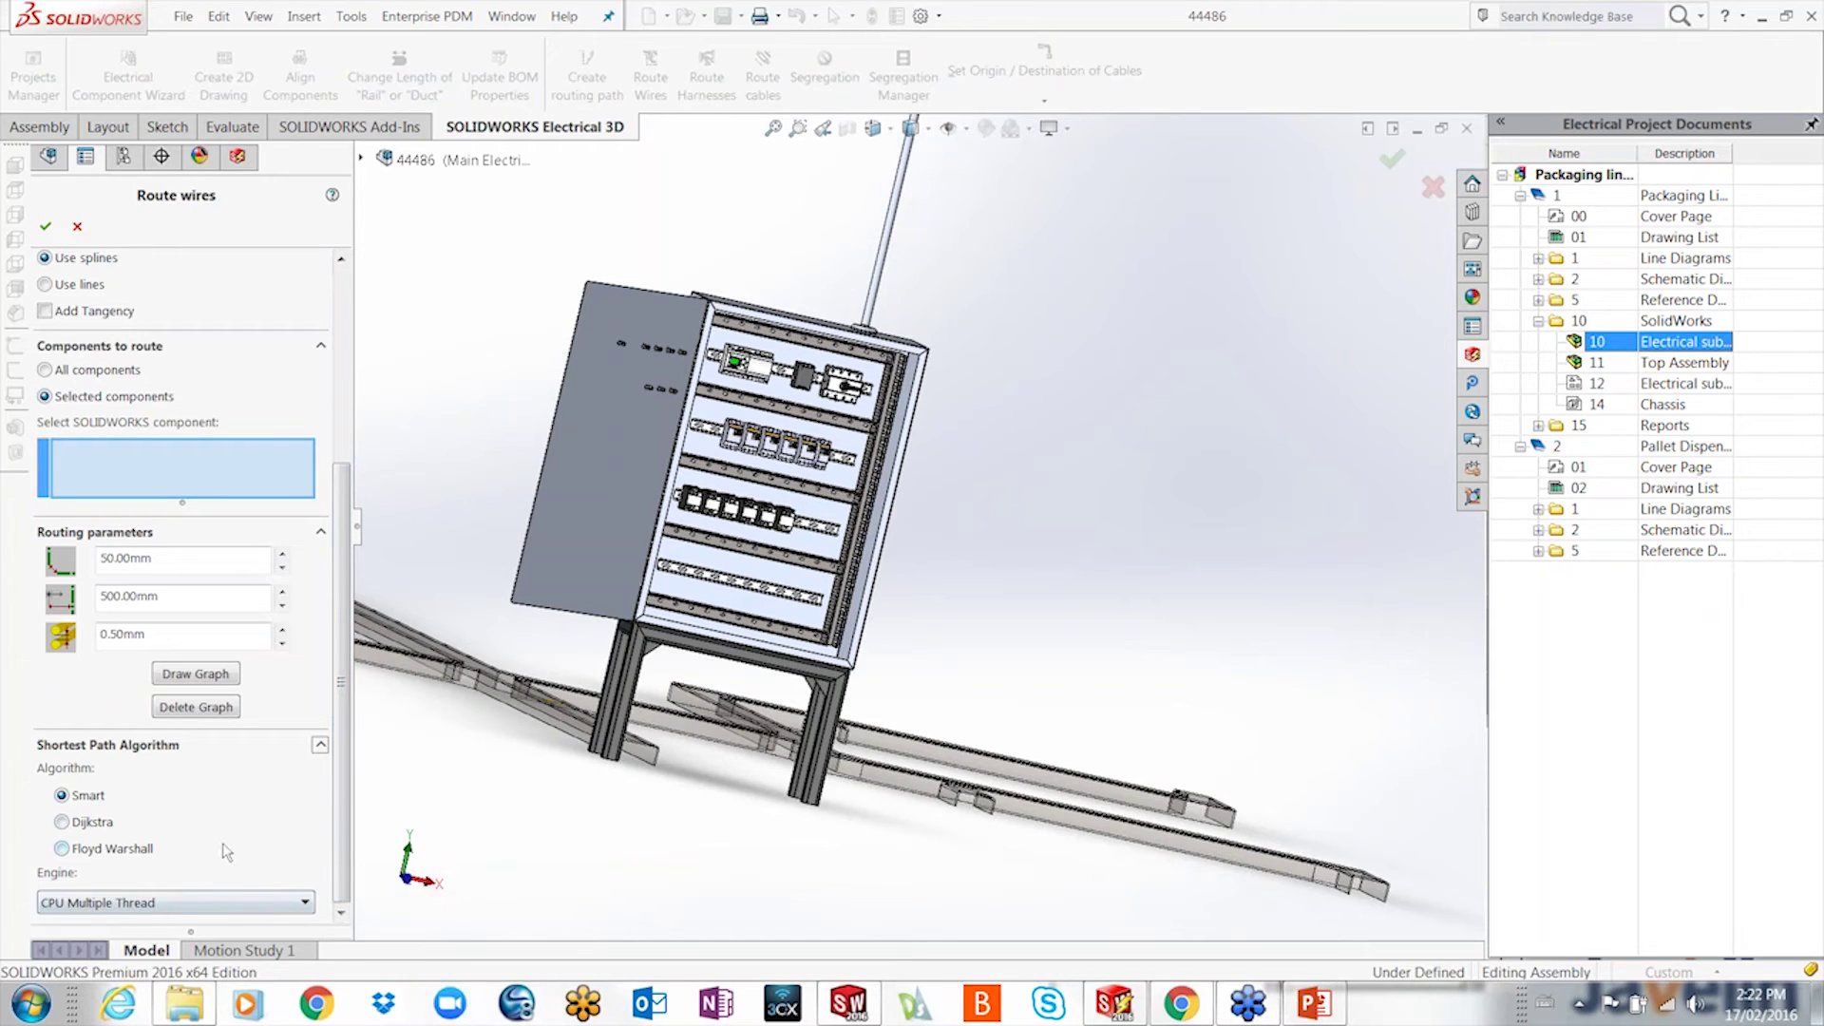
{"action": "left_click_drag", "start_coordinate": [341, 807], "coordinate": [340, 613]}
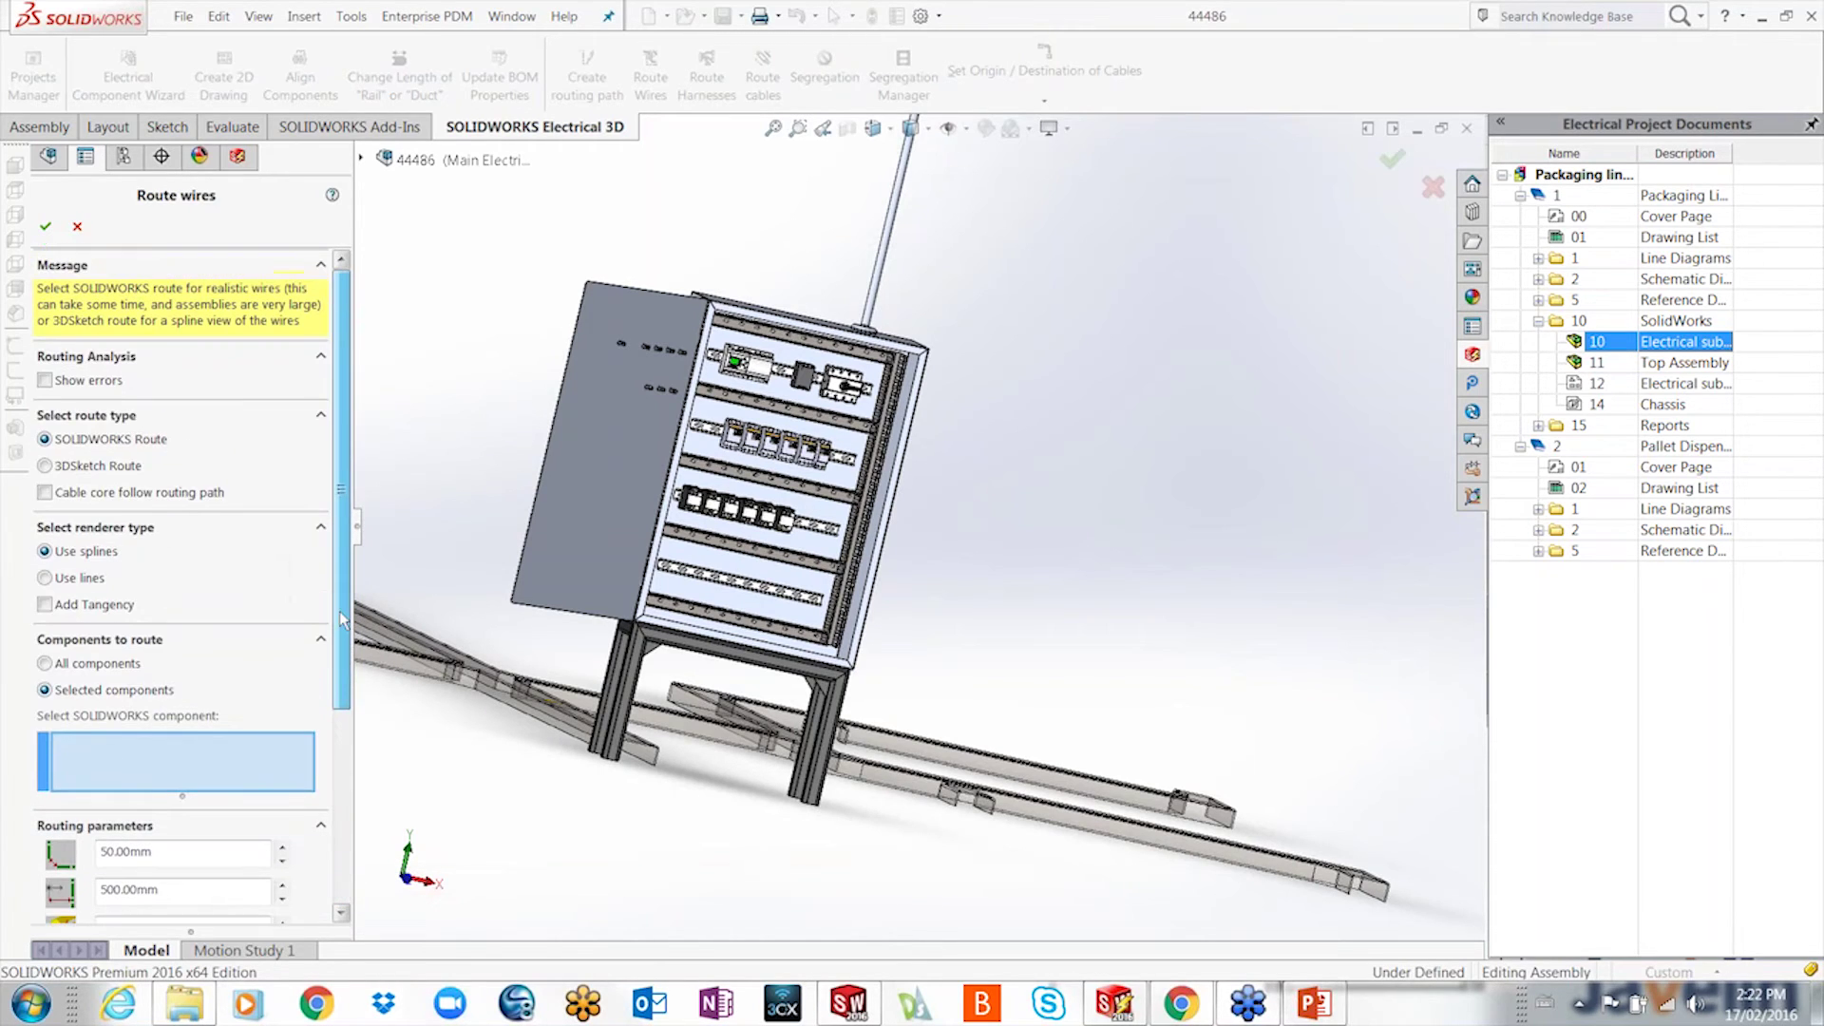
{"action": "left_click", "coordinate": [70, 466]}
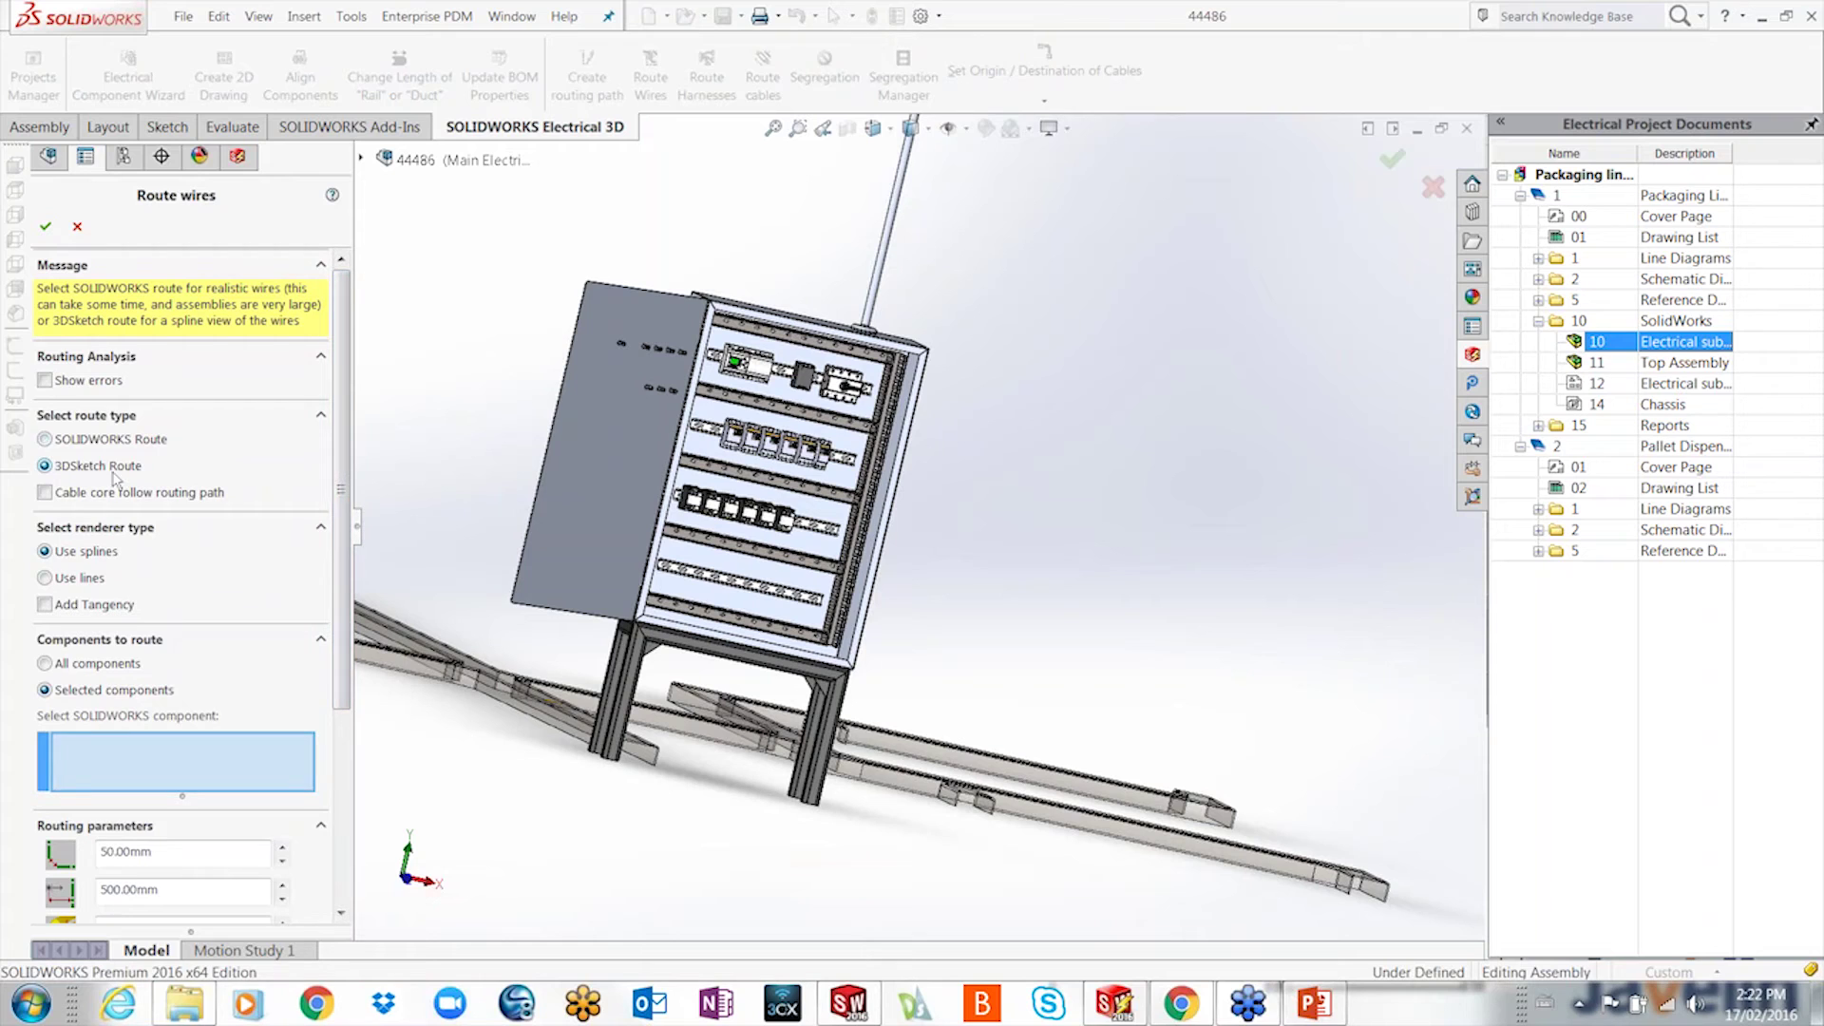
{"action": "left_click_drag", "start_coordinate": [988, 670], "coordinate": [537, 299]}
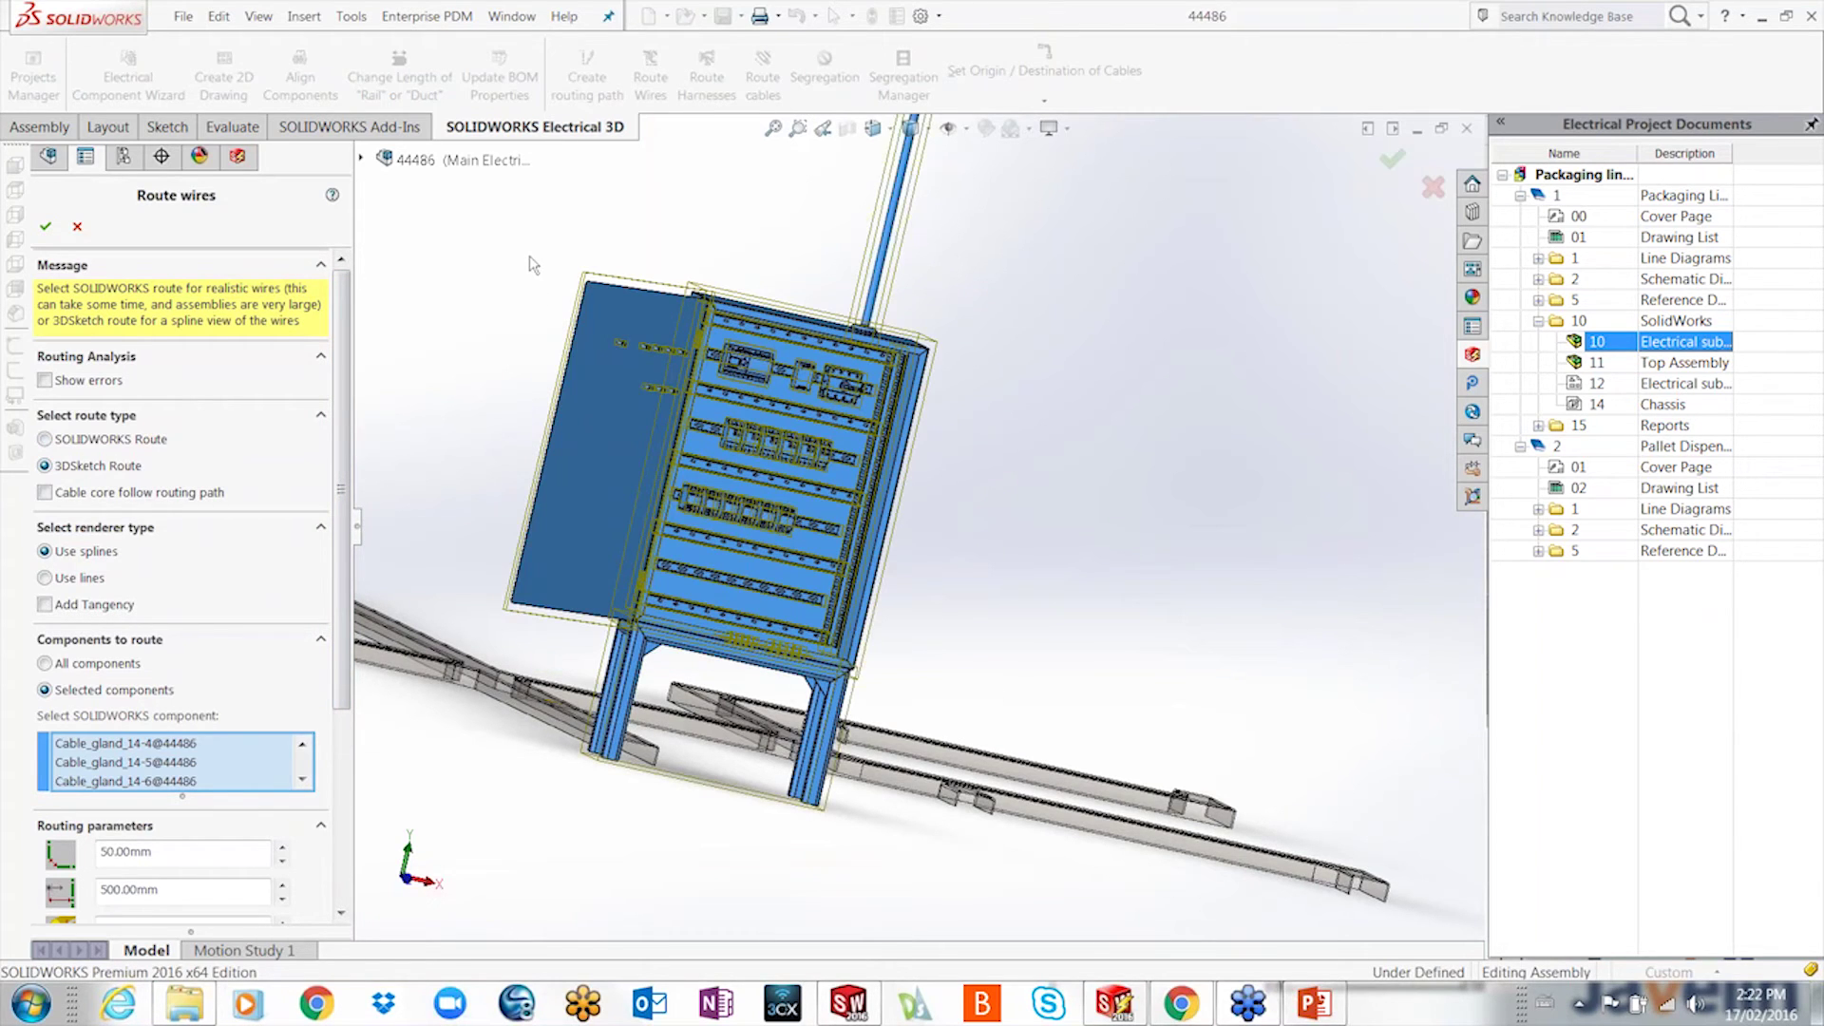
{"action": "left_click", "coordinate": [46, 227]}
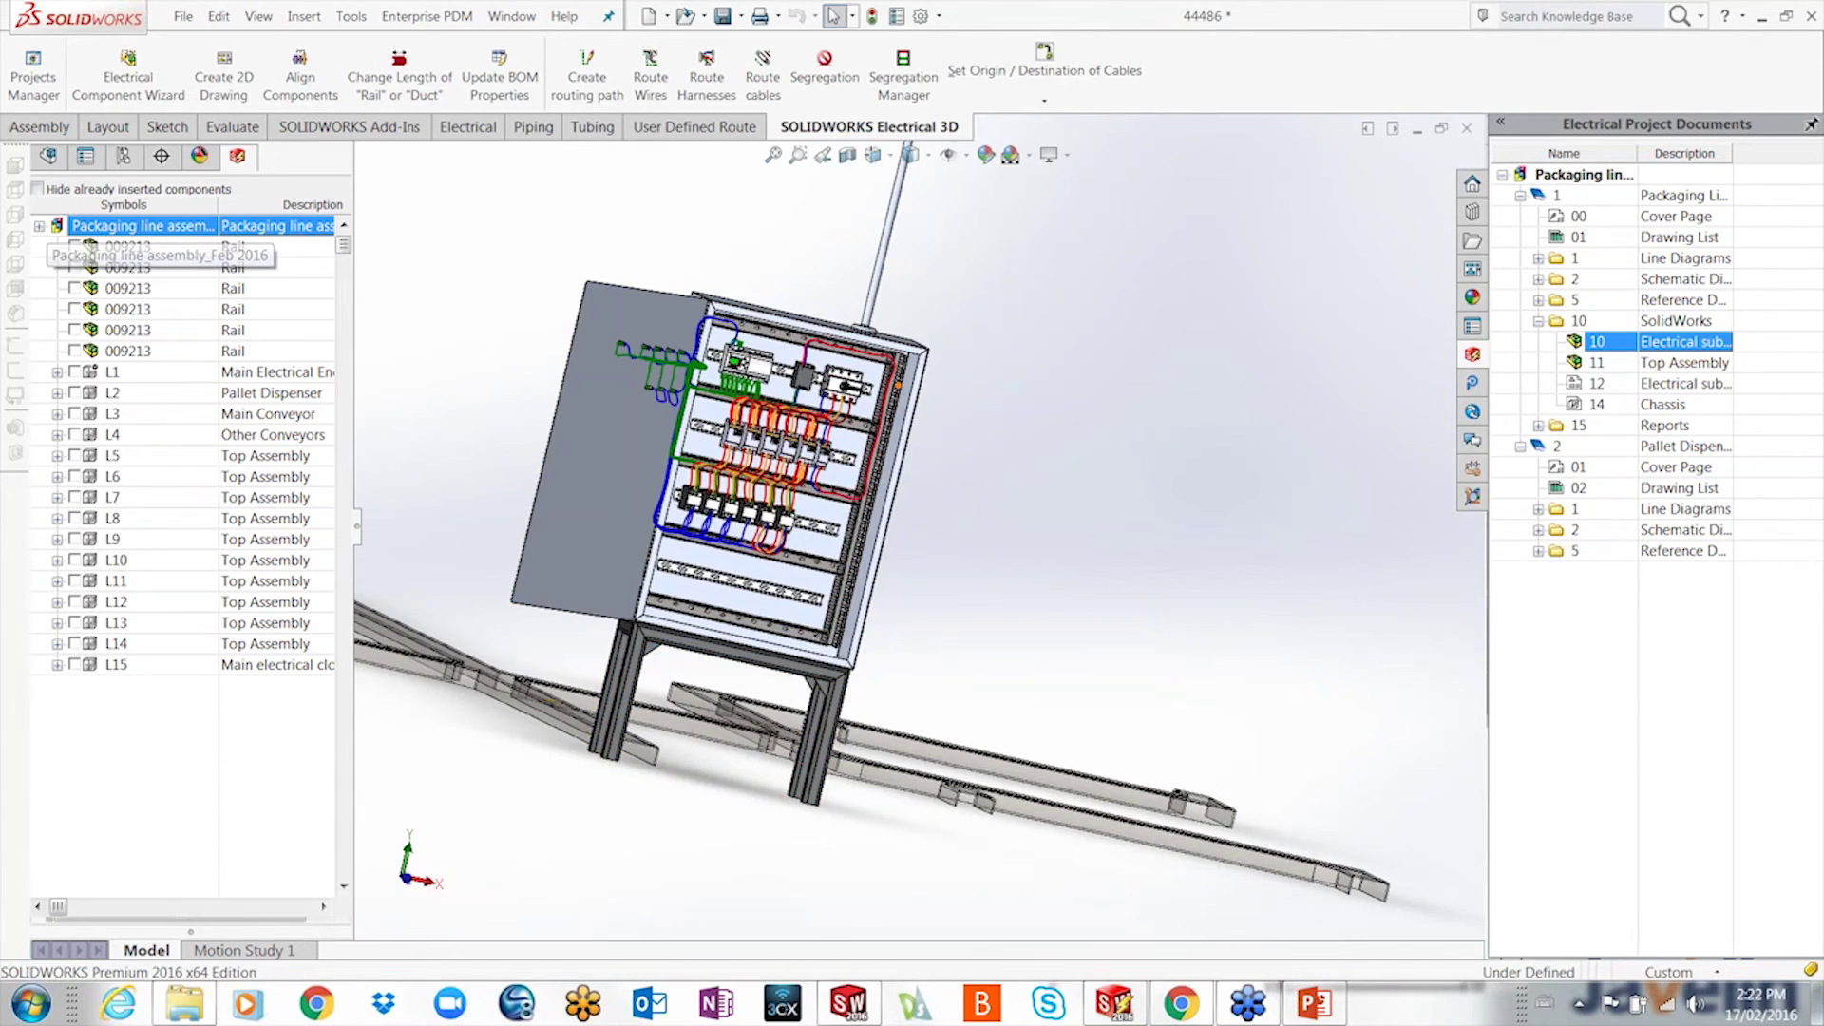
- Orbit and zoom around the cabinet to inspect the routed wires, then return to SOLIDWORKS Electrical
{"action": "scroll", "coordinate": [898, 362], "scroll_direction": "down", "scroll_amount": 3}
{"action": "middle_click_drag", "start_coordinate": [1056, 528], "coordinate": [1047, 565]}
{"action": "scroll", "coordinate": [1046, 565], "scroll_direction": "up", "scroll_amount": 2}
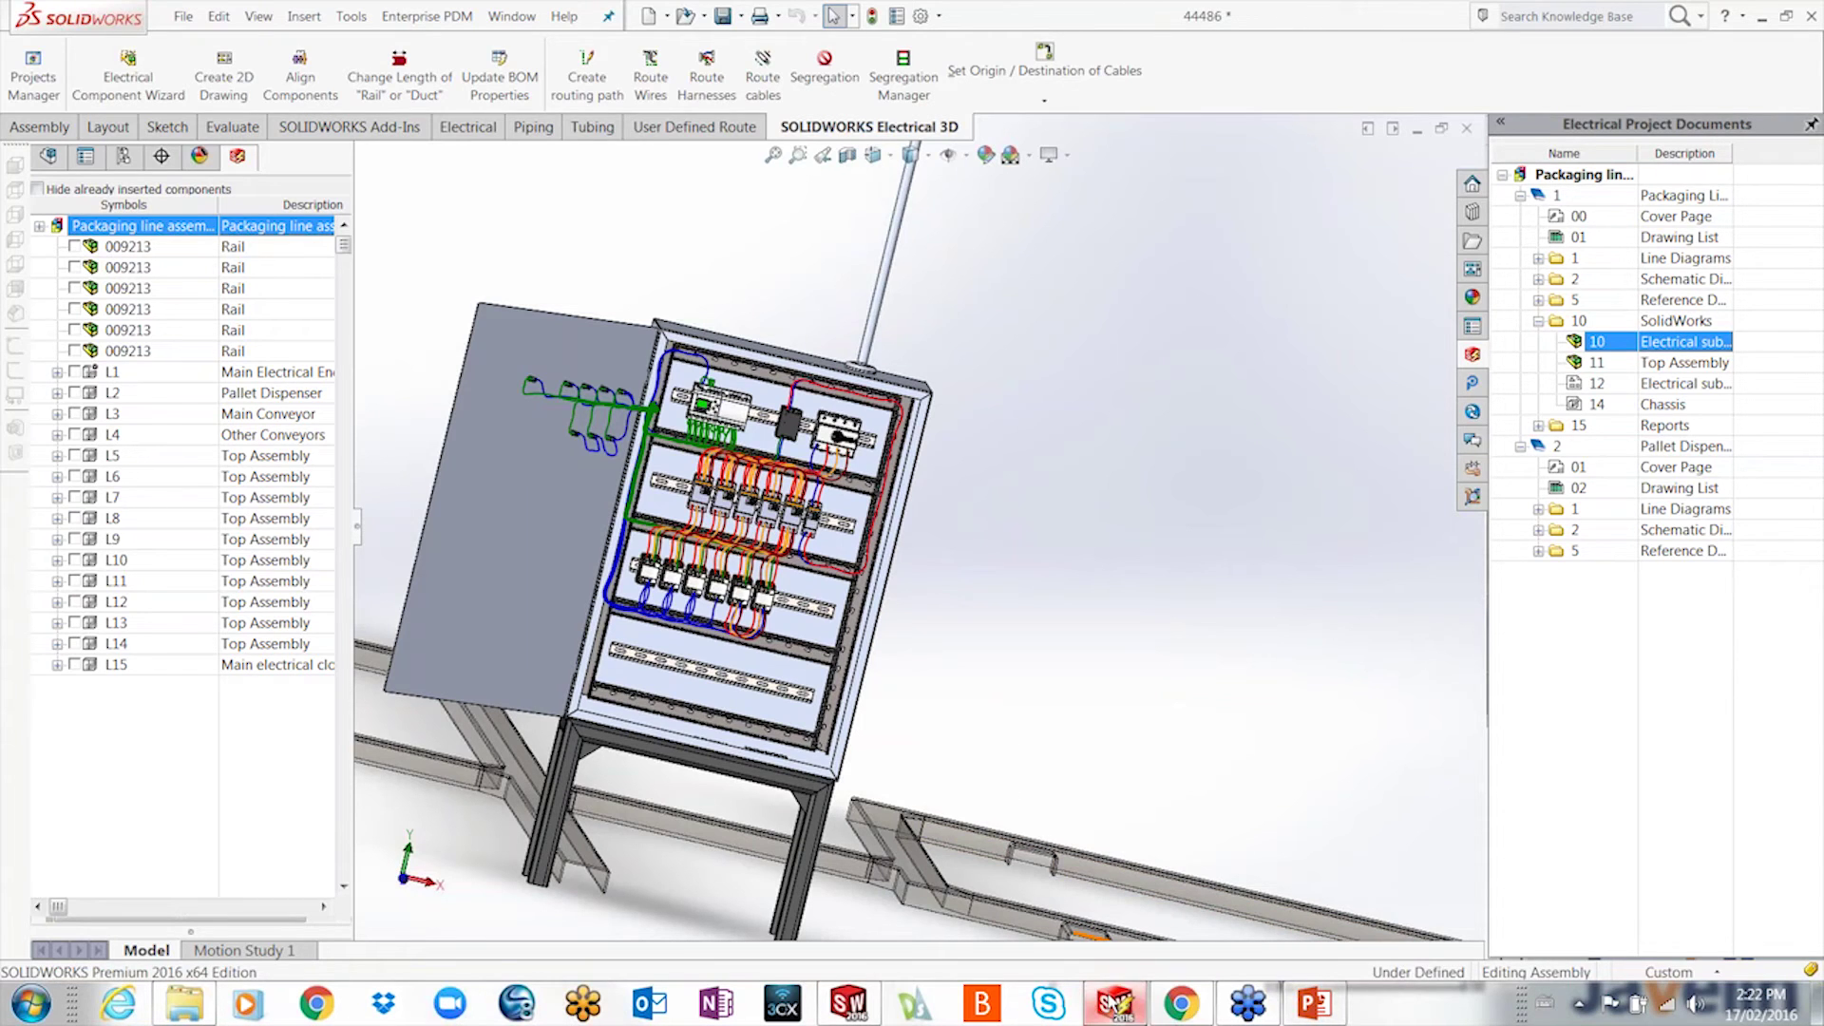
{"action": "left_click", "coordinate": [1114, 1003]}
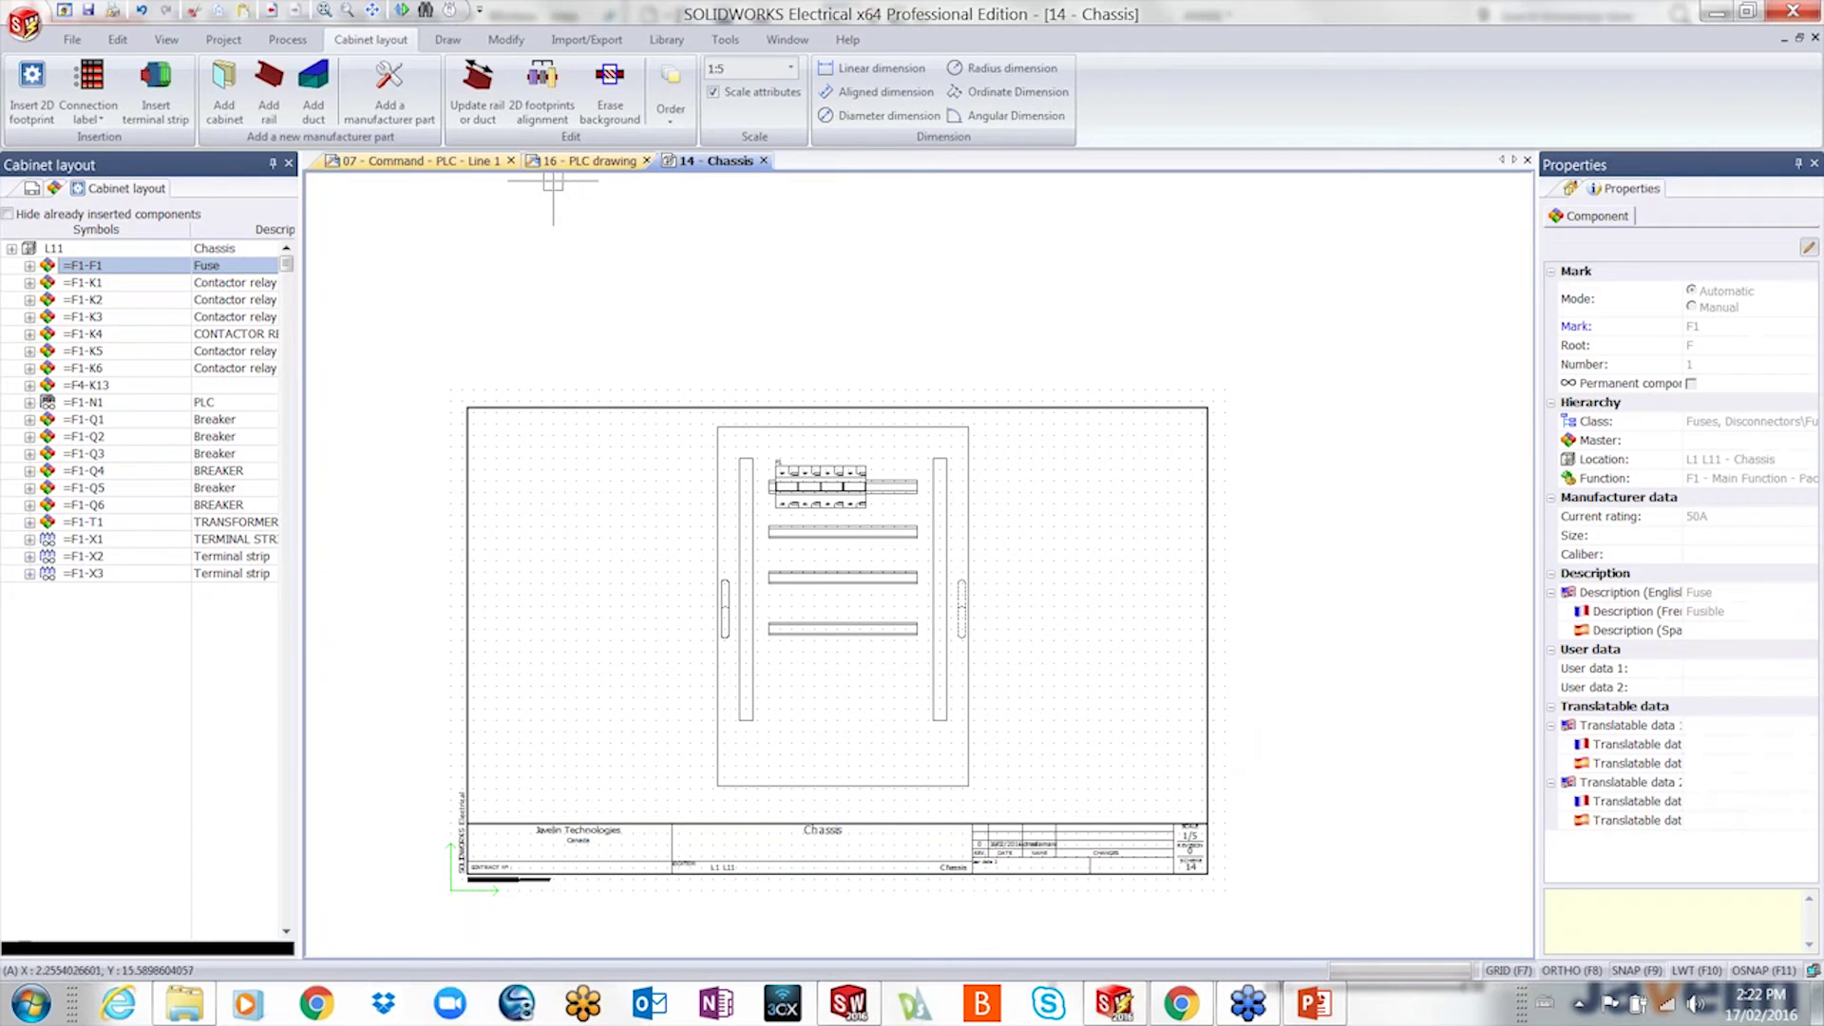
- On the 16 - PLC sheet, change the cabling order of K13's green wire to lamps H17 and H18
{"action": "left_click", "coordinate": [553, 164]}
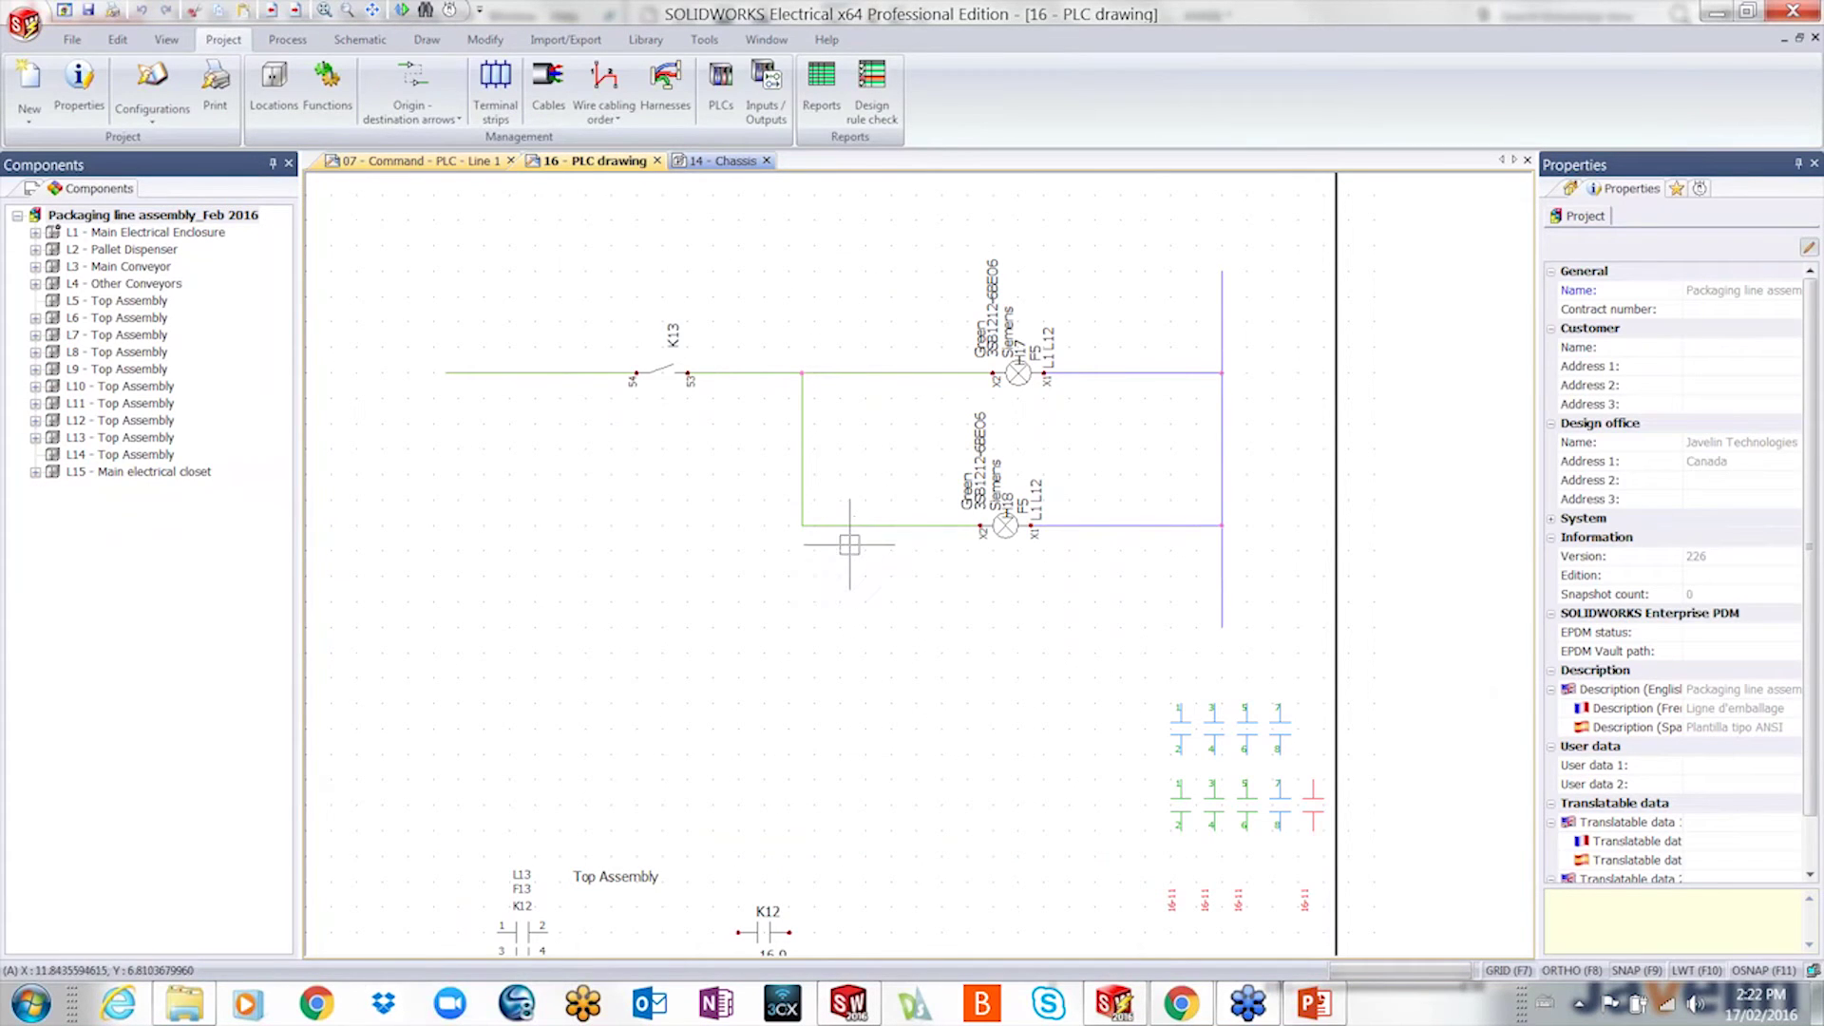
{"action": "right_click", "coordinate": [802, 441]}
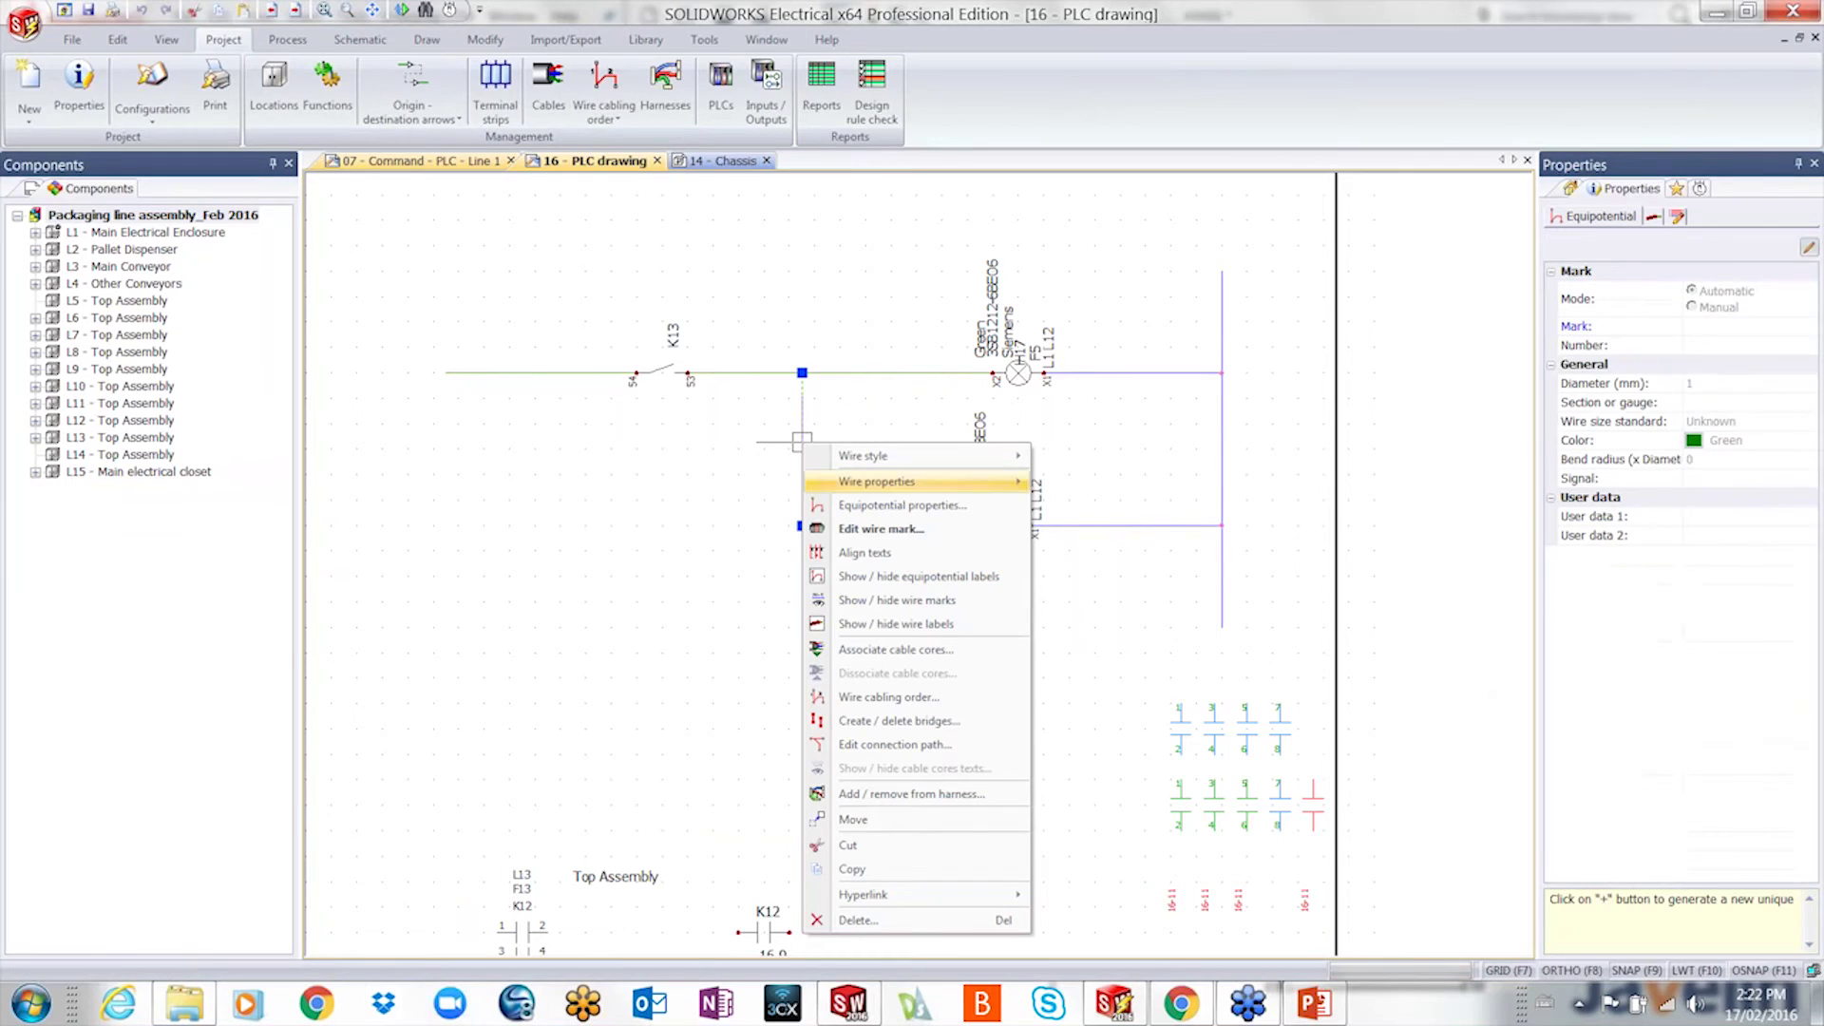
{"action": "left_click", "coordinate": [870, 746]}
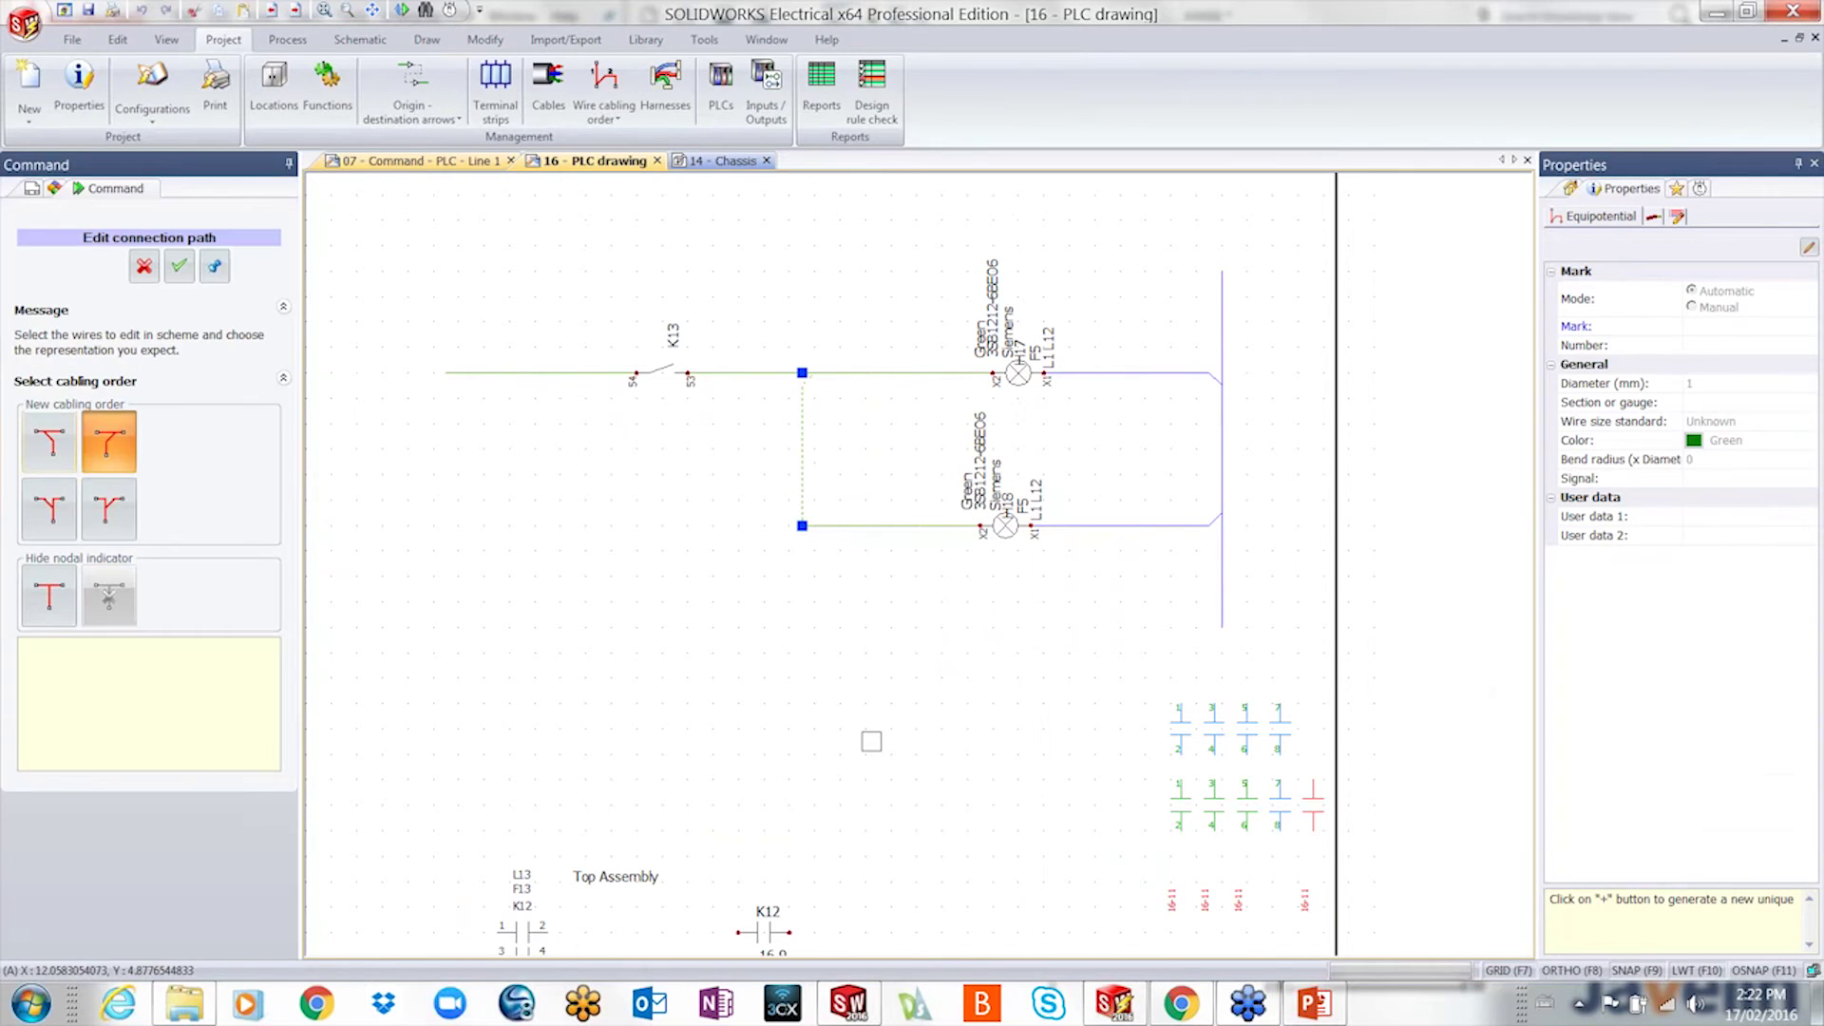
{"action": "left_click", "coordinate": [44, 511]}
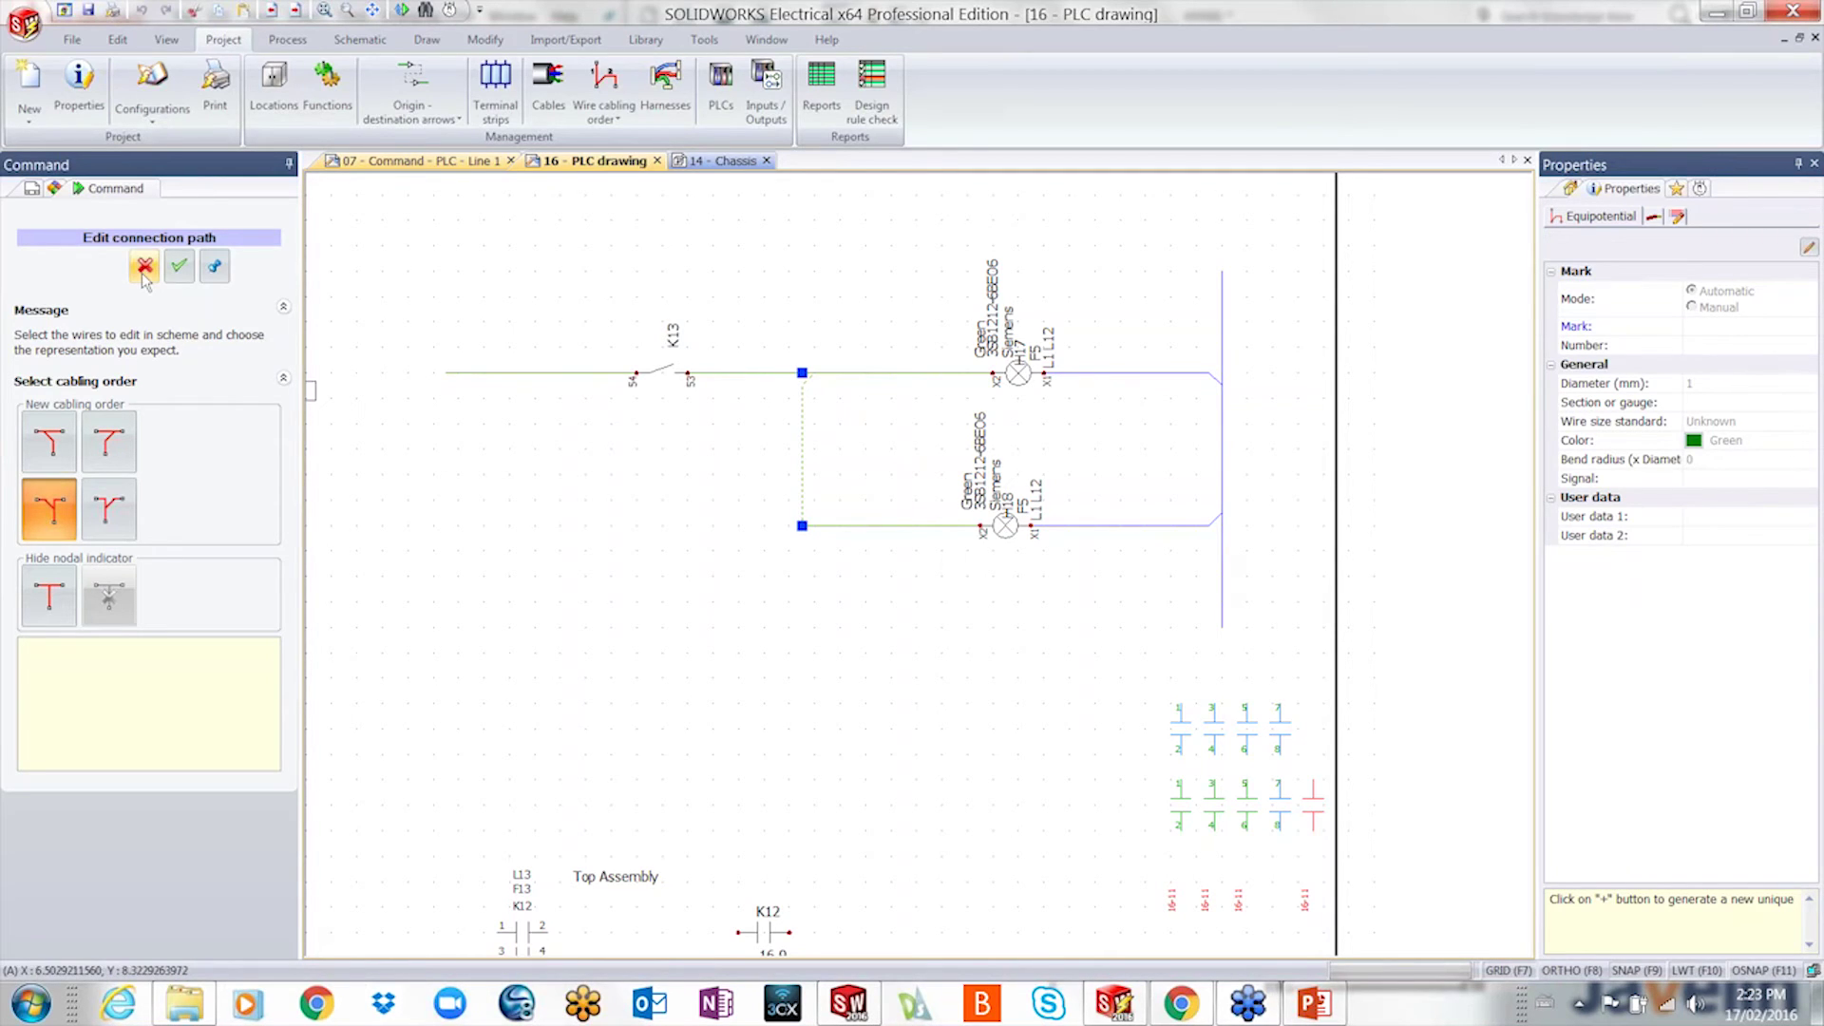
{"action": "left_click", "coordinate": [119, 439]}
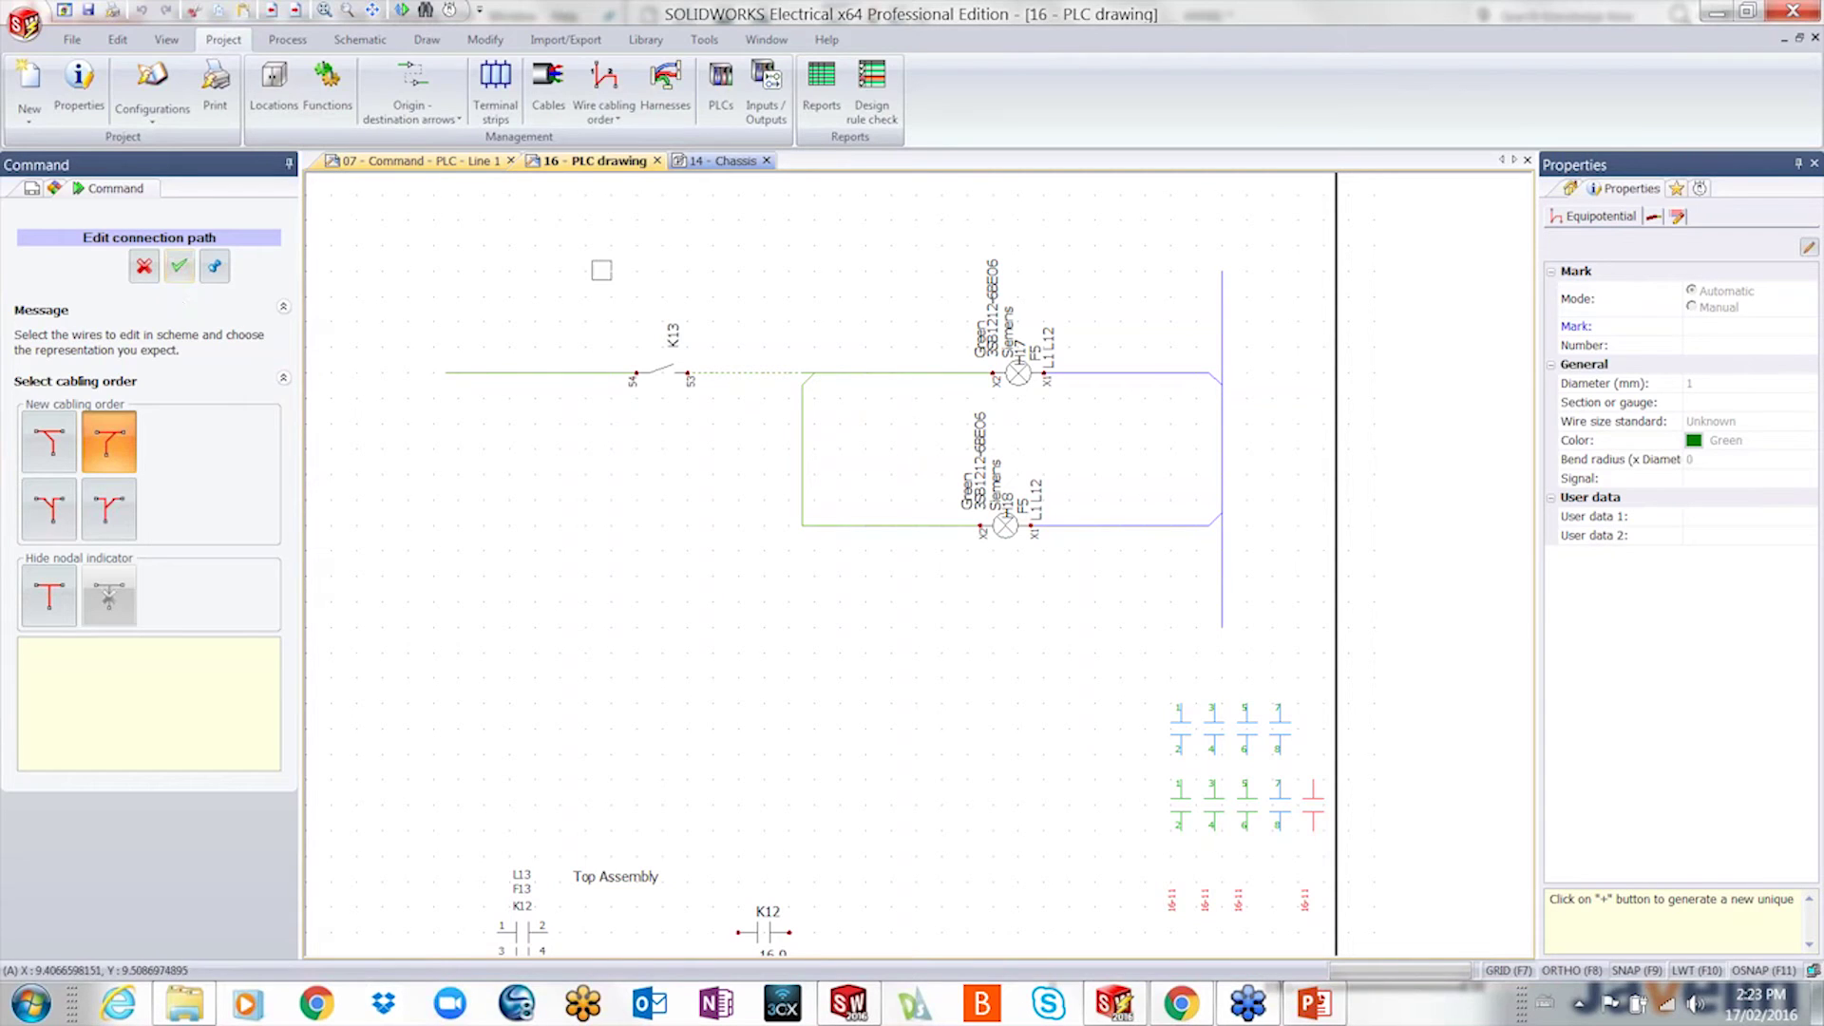
{"action": "scroll", "coordinate": [647, 503], "scroll_direction": "up", "scroll_amount": 3}
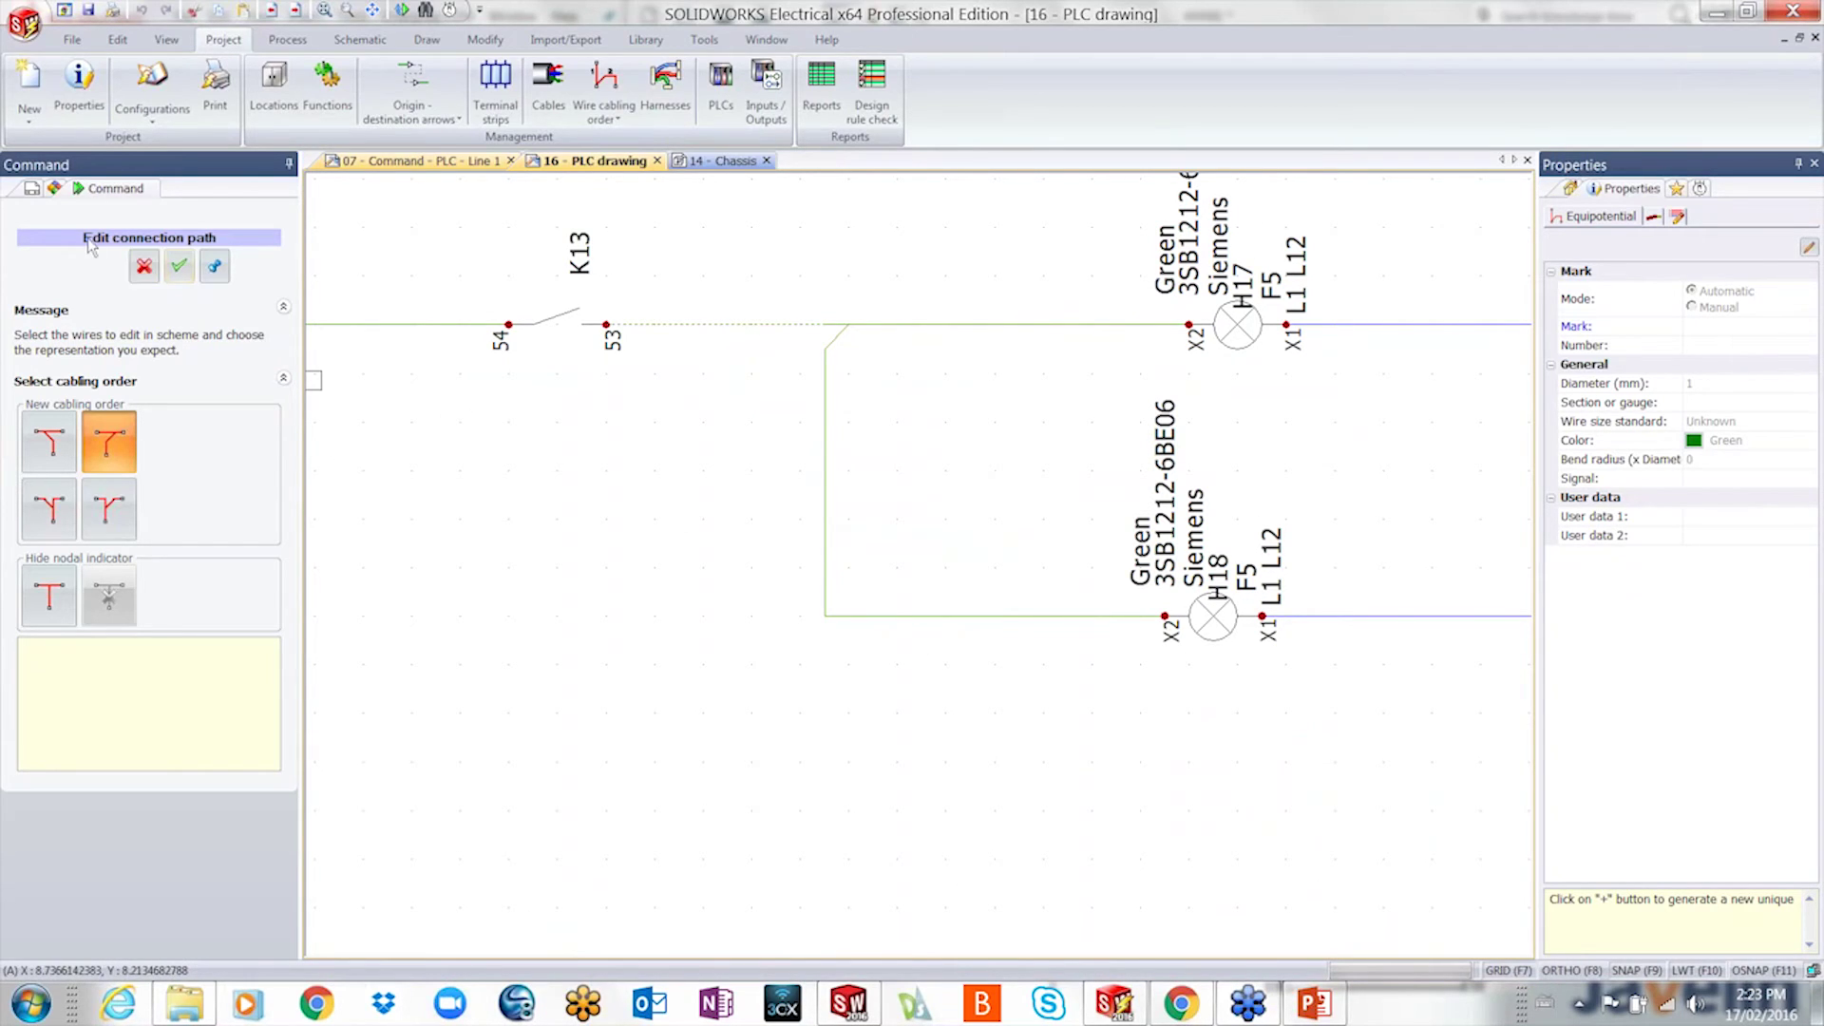
{"action": "left_click", "coordinate": [144, 266]}
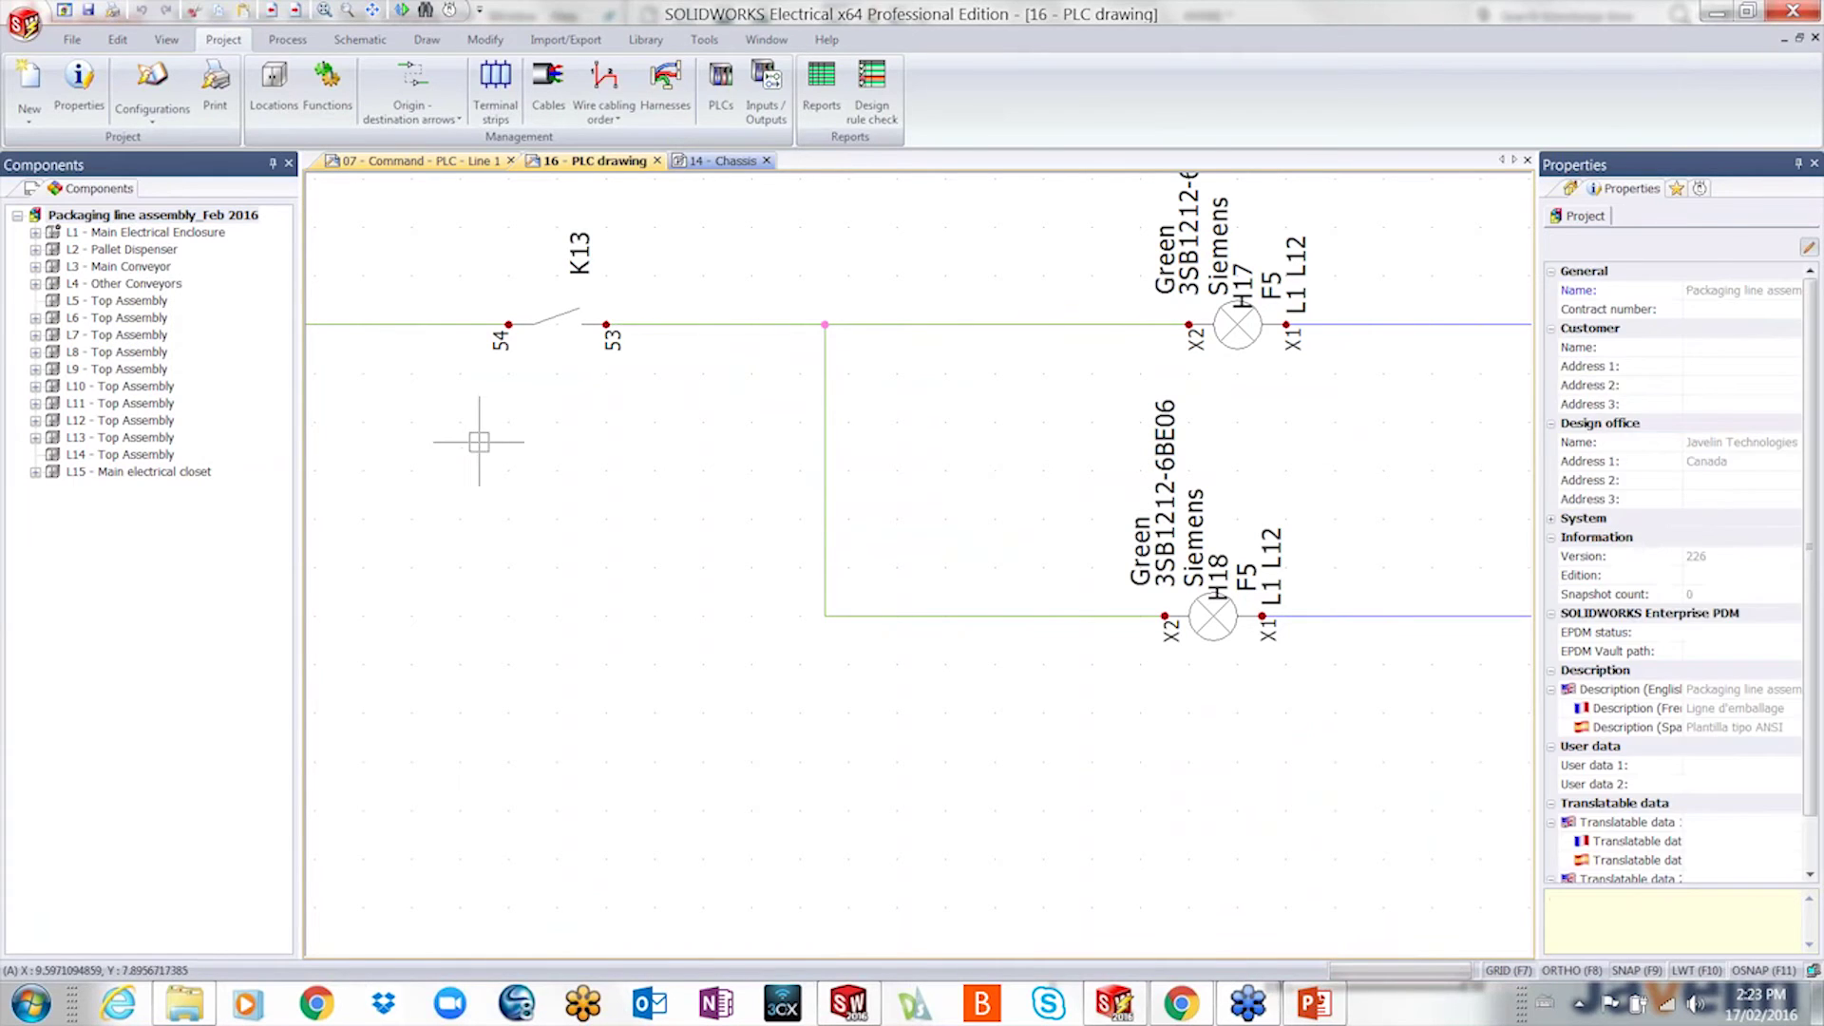
- From the 07 - Command - PLC - Line 1 sheet, follow the arrow reference to the power sheet
{"action": "scroll", "coordinate": [712, 498], "scroll_direction": "down", "scroll_amount": 3}
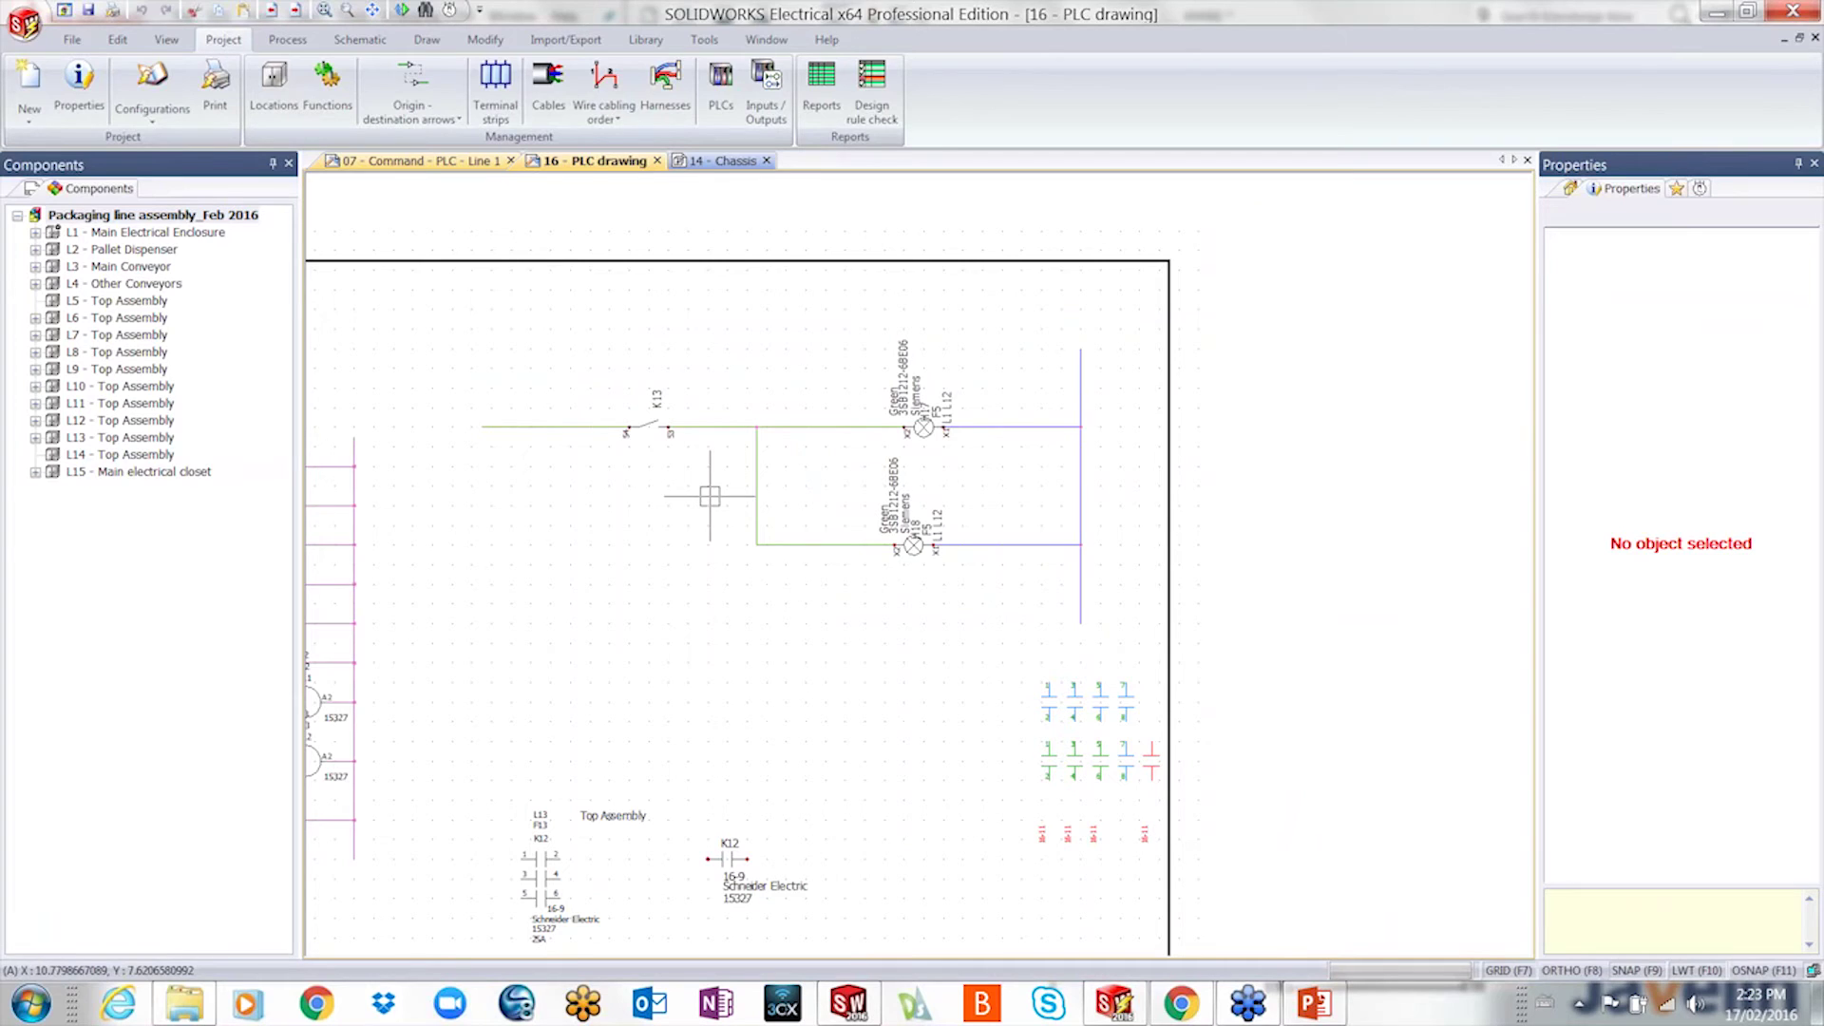
{"action": "scroll", "coordinate": [710, 496], "scroll_direction": "down", "scroll_amount": 3}
{"action": "middle_click_drag", "start_coordinate": [670, 530], "coordinate": [1013, 449]}
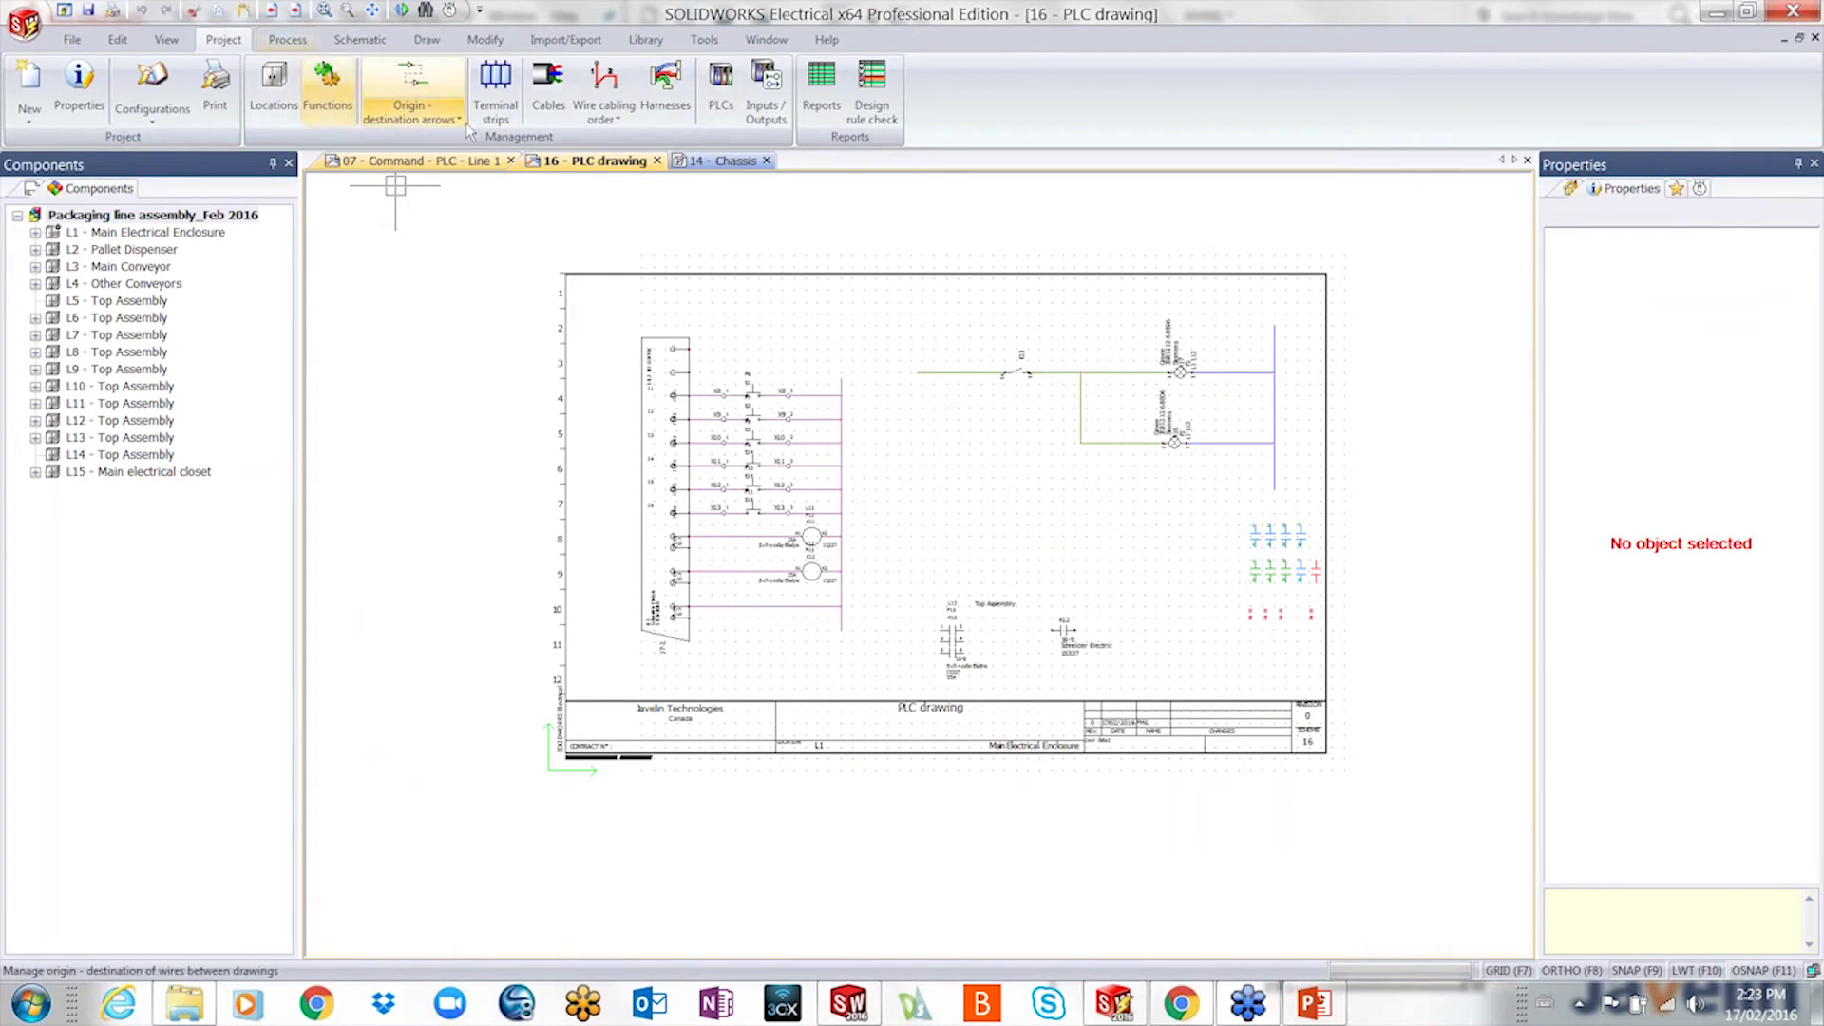
{"action": "left_click", "coordinate": [421, 161]}
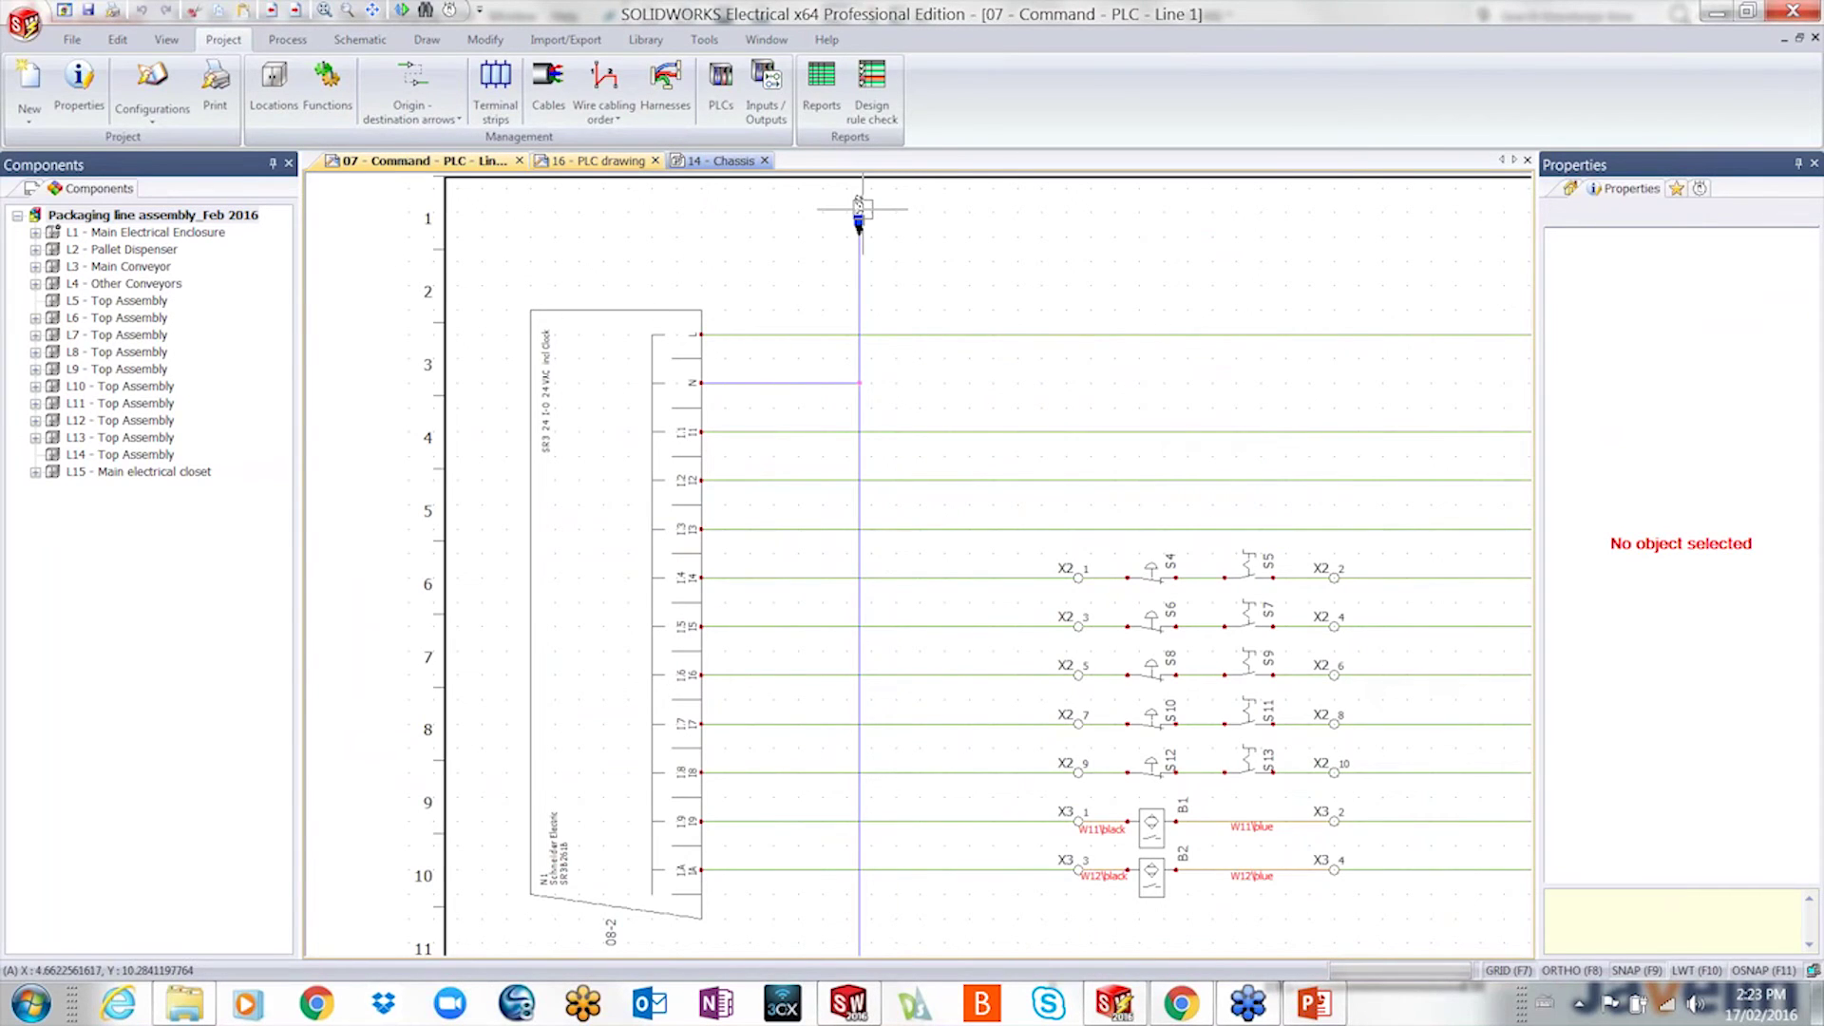
{"action": "double_click", "coordinate": [858, 220]}
{"action": "scroll", "coordinate": [807, 504], "scroll_direction": "down", "scroll_amount": 6}
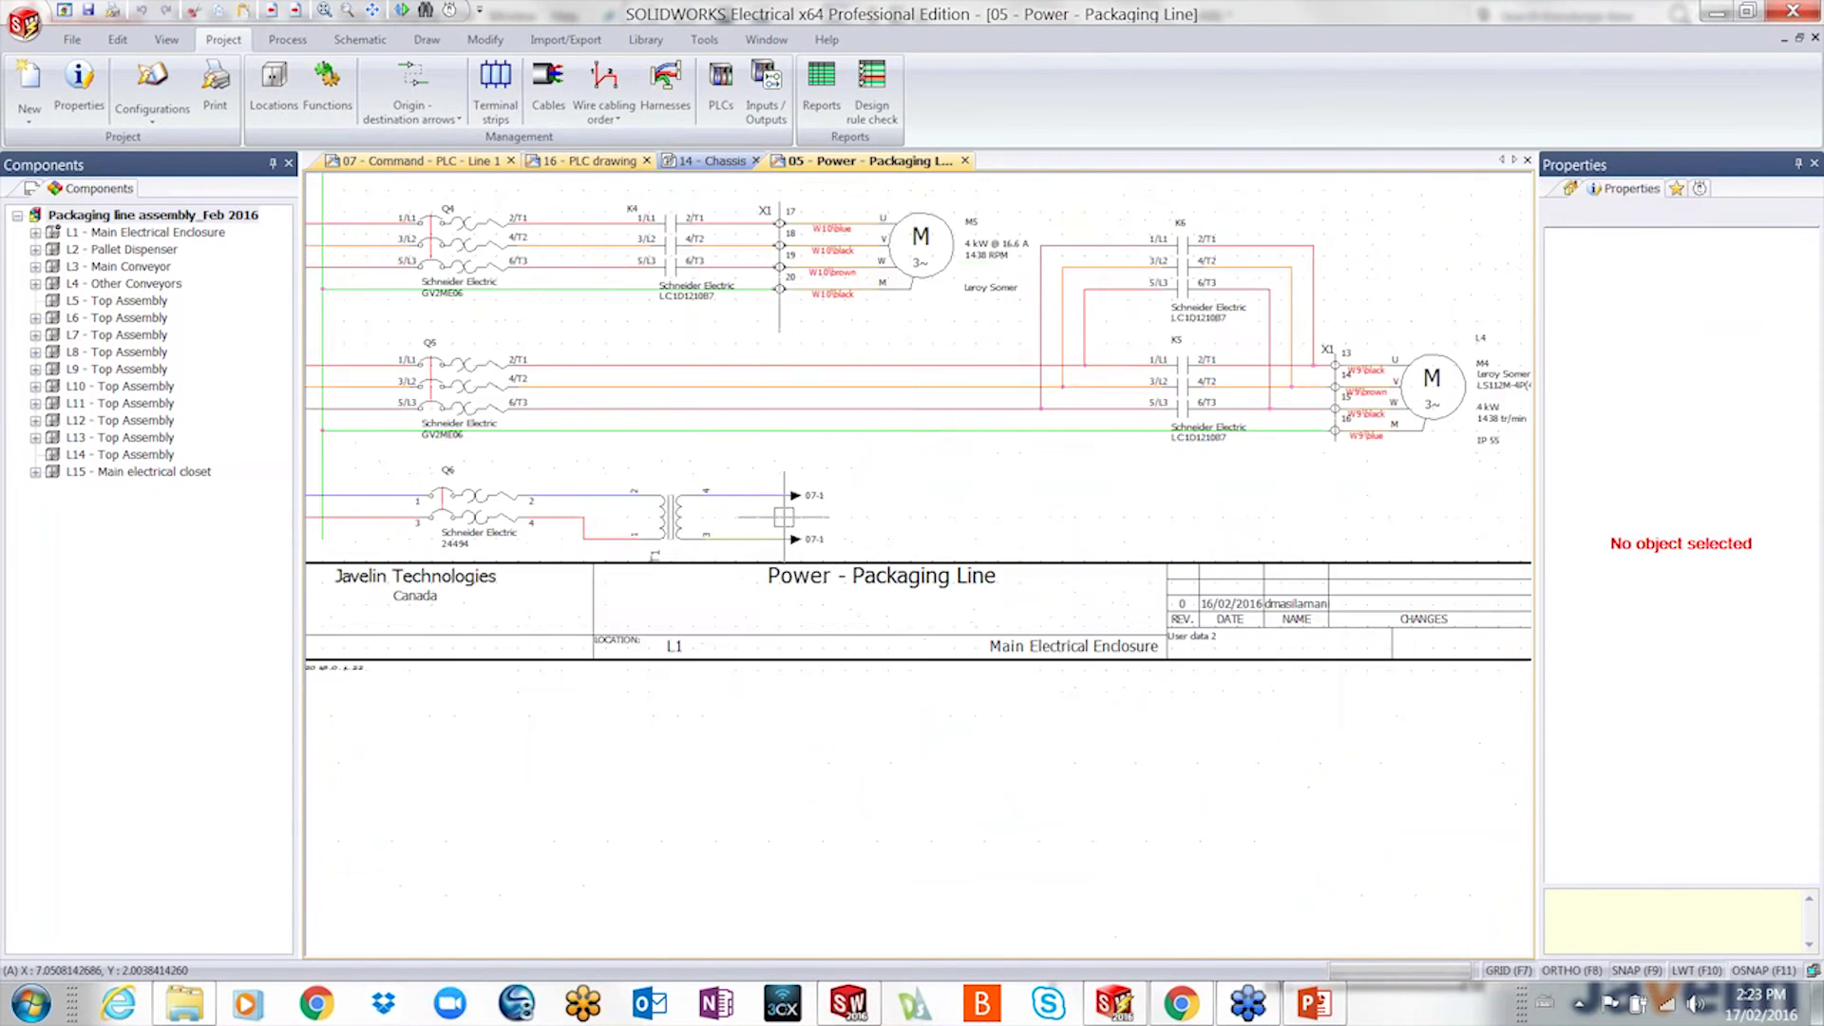
{"action": "middle_click_drag", "start_coordinate": [797, 476], "coordinate": [856, 599]}
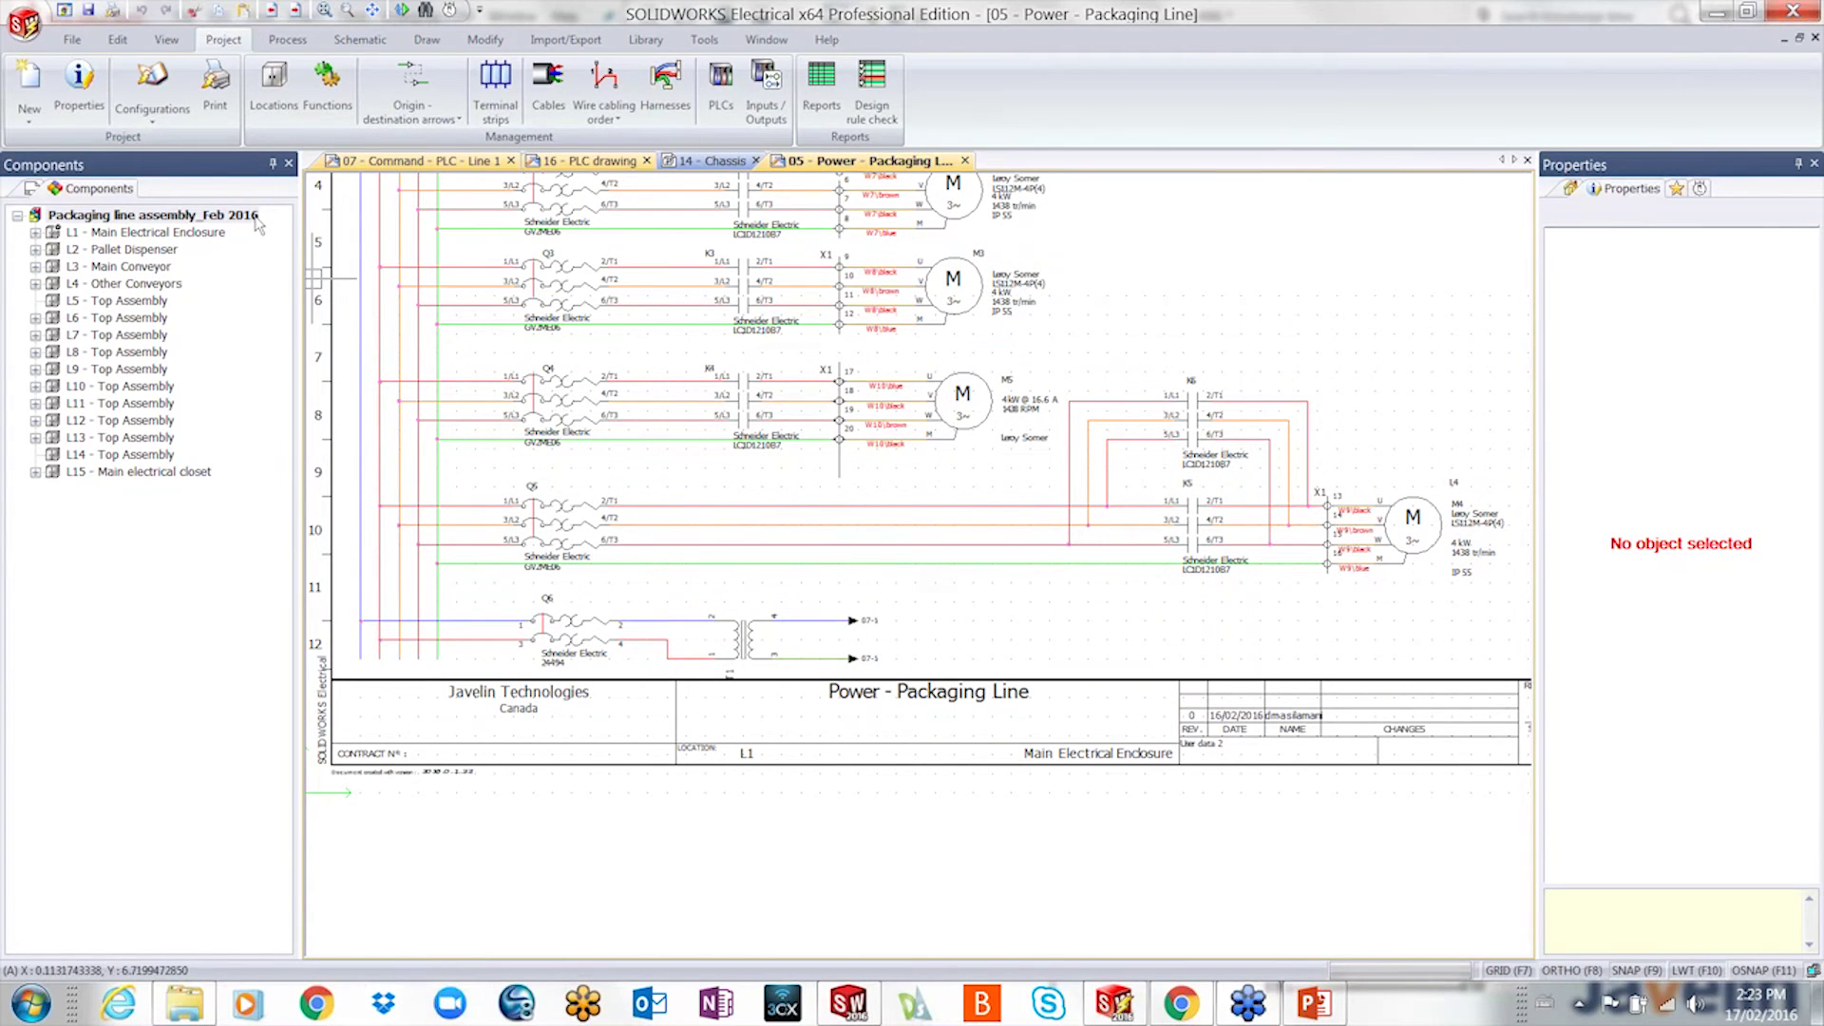
- Number only the new wires, keeping existing numbers, so they get marks like L1-7, L2-7, L3-7
{"action": "left_click", "coordinate": [285, 39]}
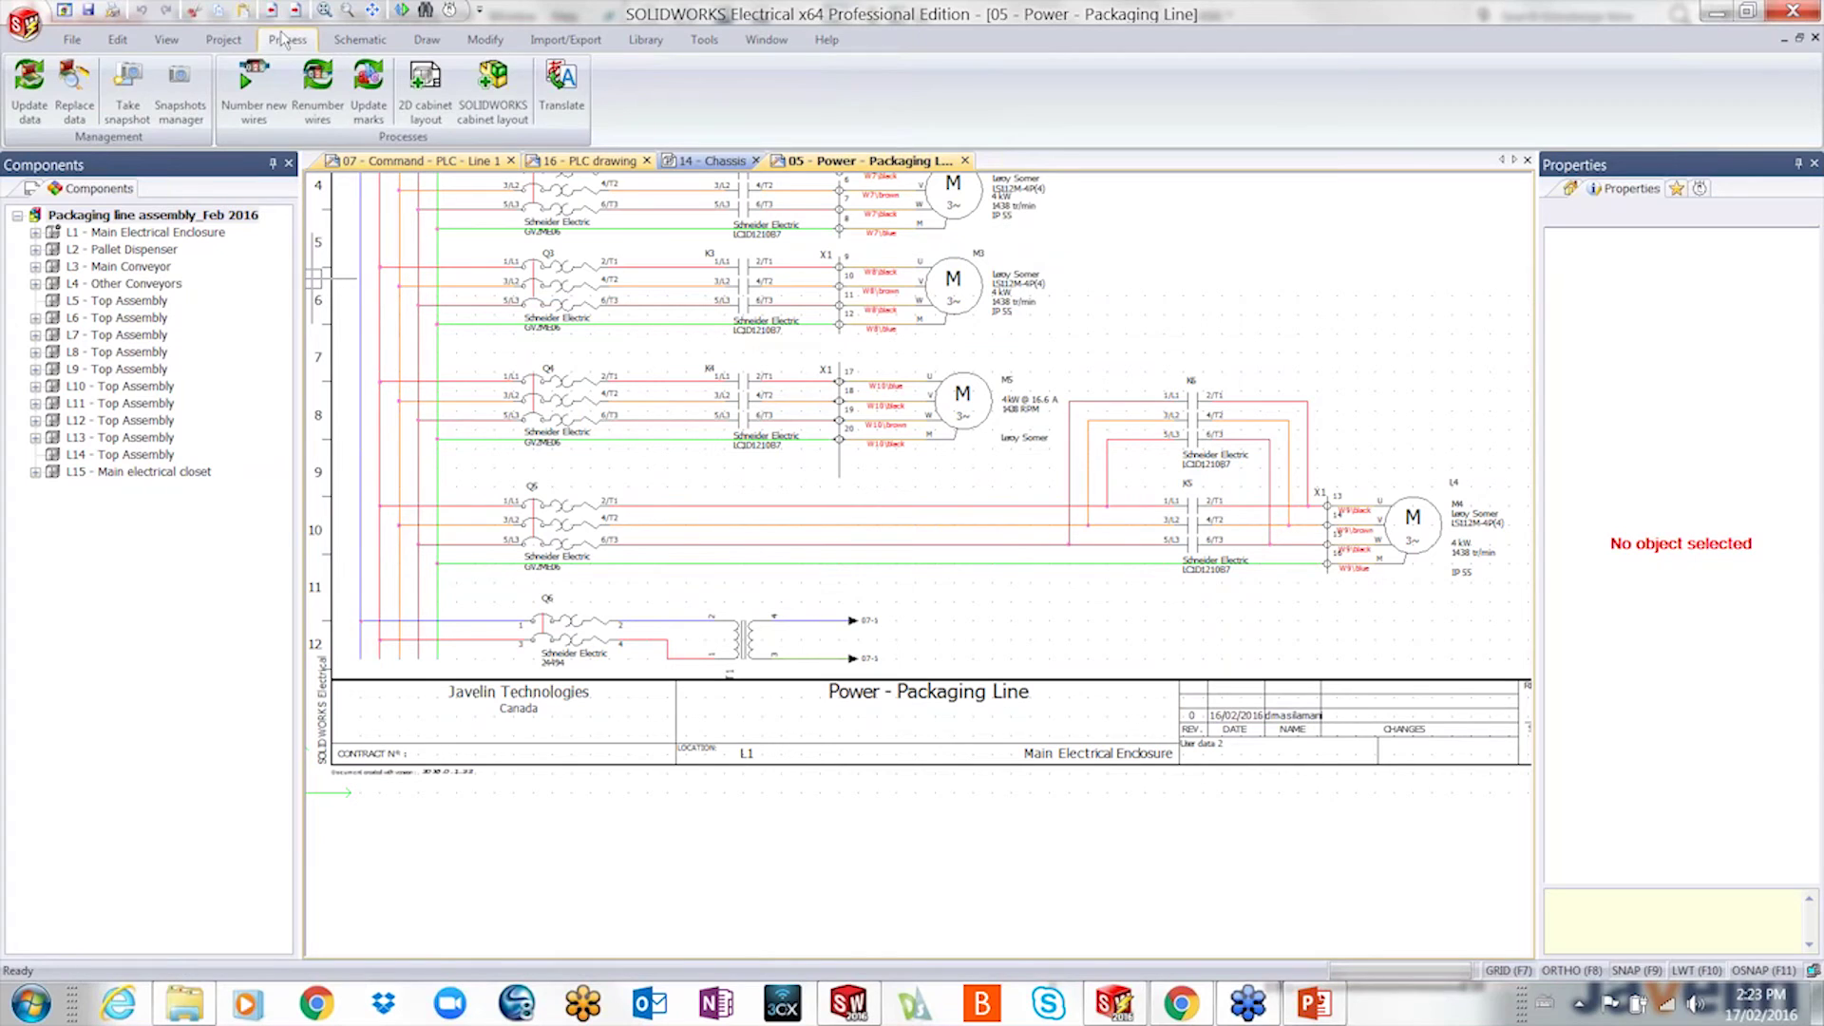
{"action": "left_click", "coordinate": [274, 103]}
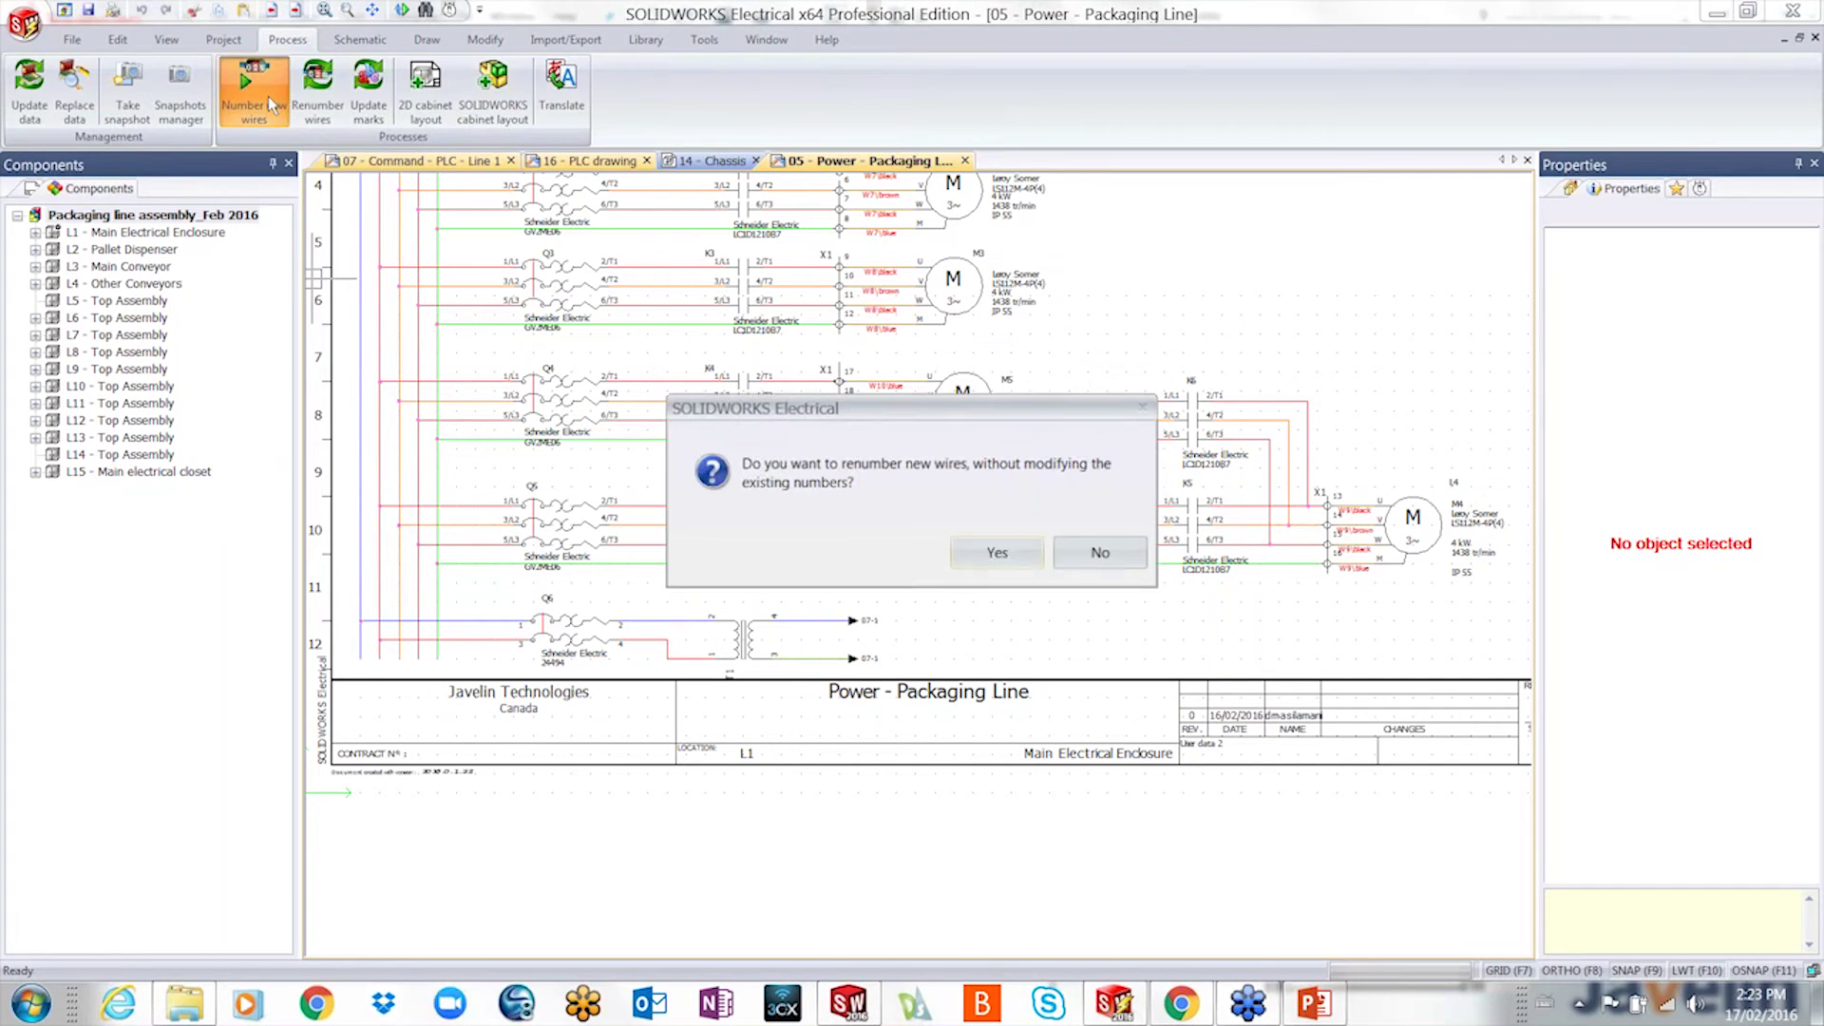
{"action": "left_click", "coordinate": [978, 551]}
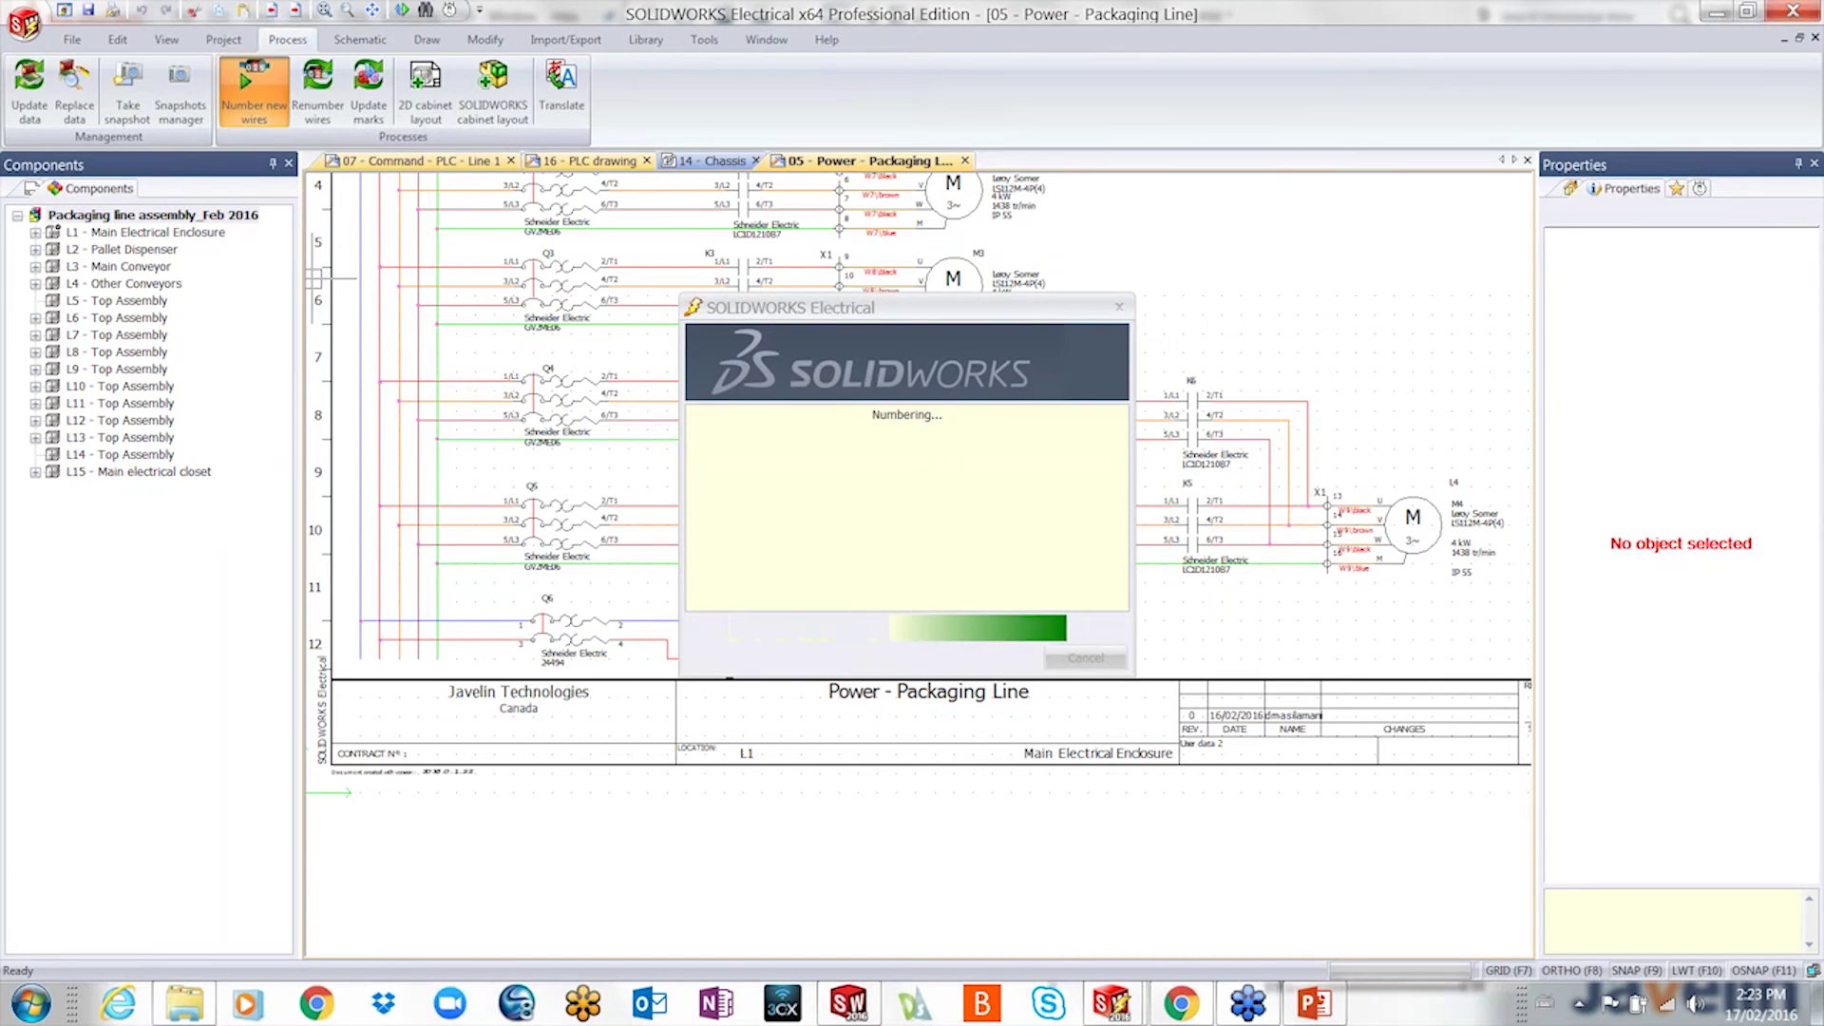
{"action": "scroll", "coordinate": [976, 548], "scroll_direction": "up", "scroll_amount": 5}
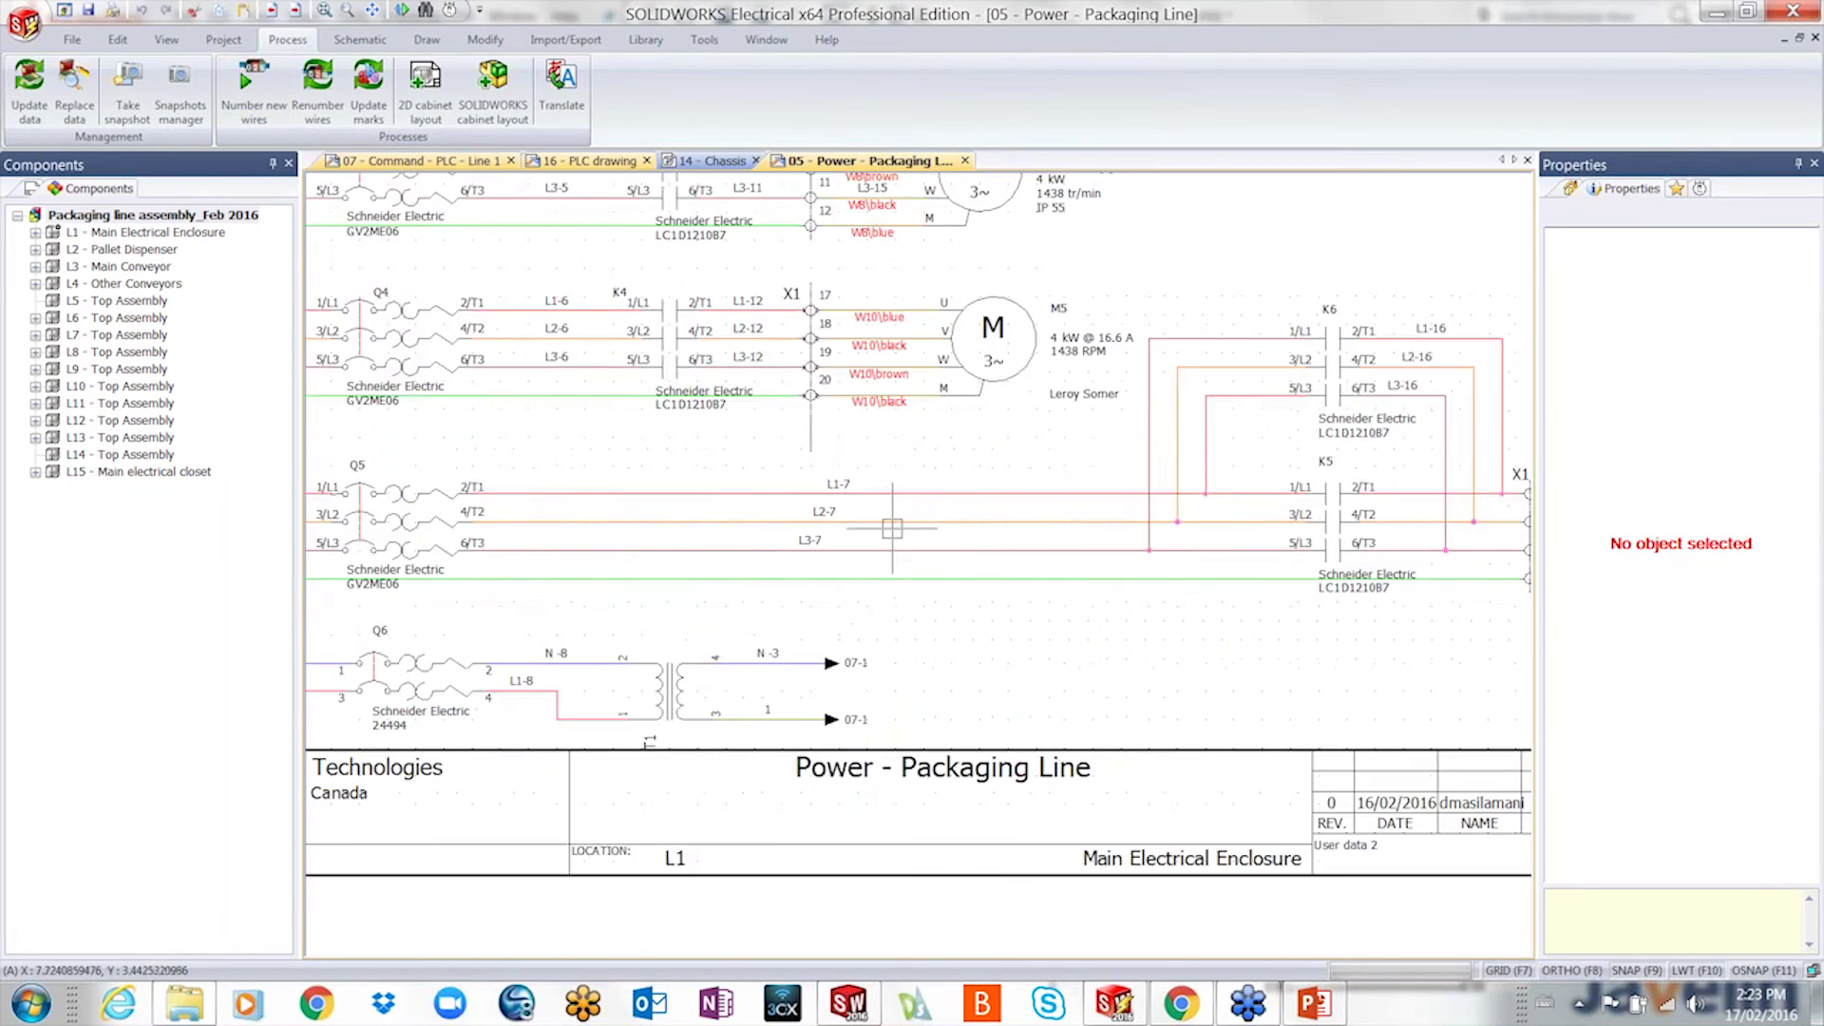
{"action": "right_click", "coordinate": [782, 496]}
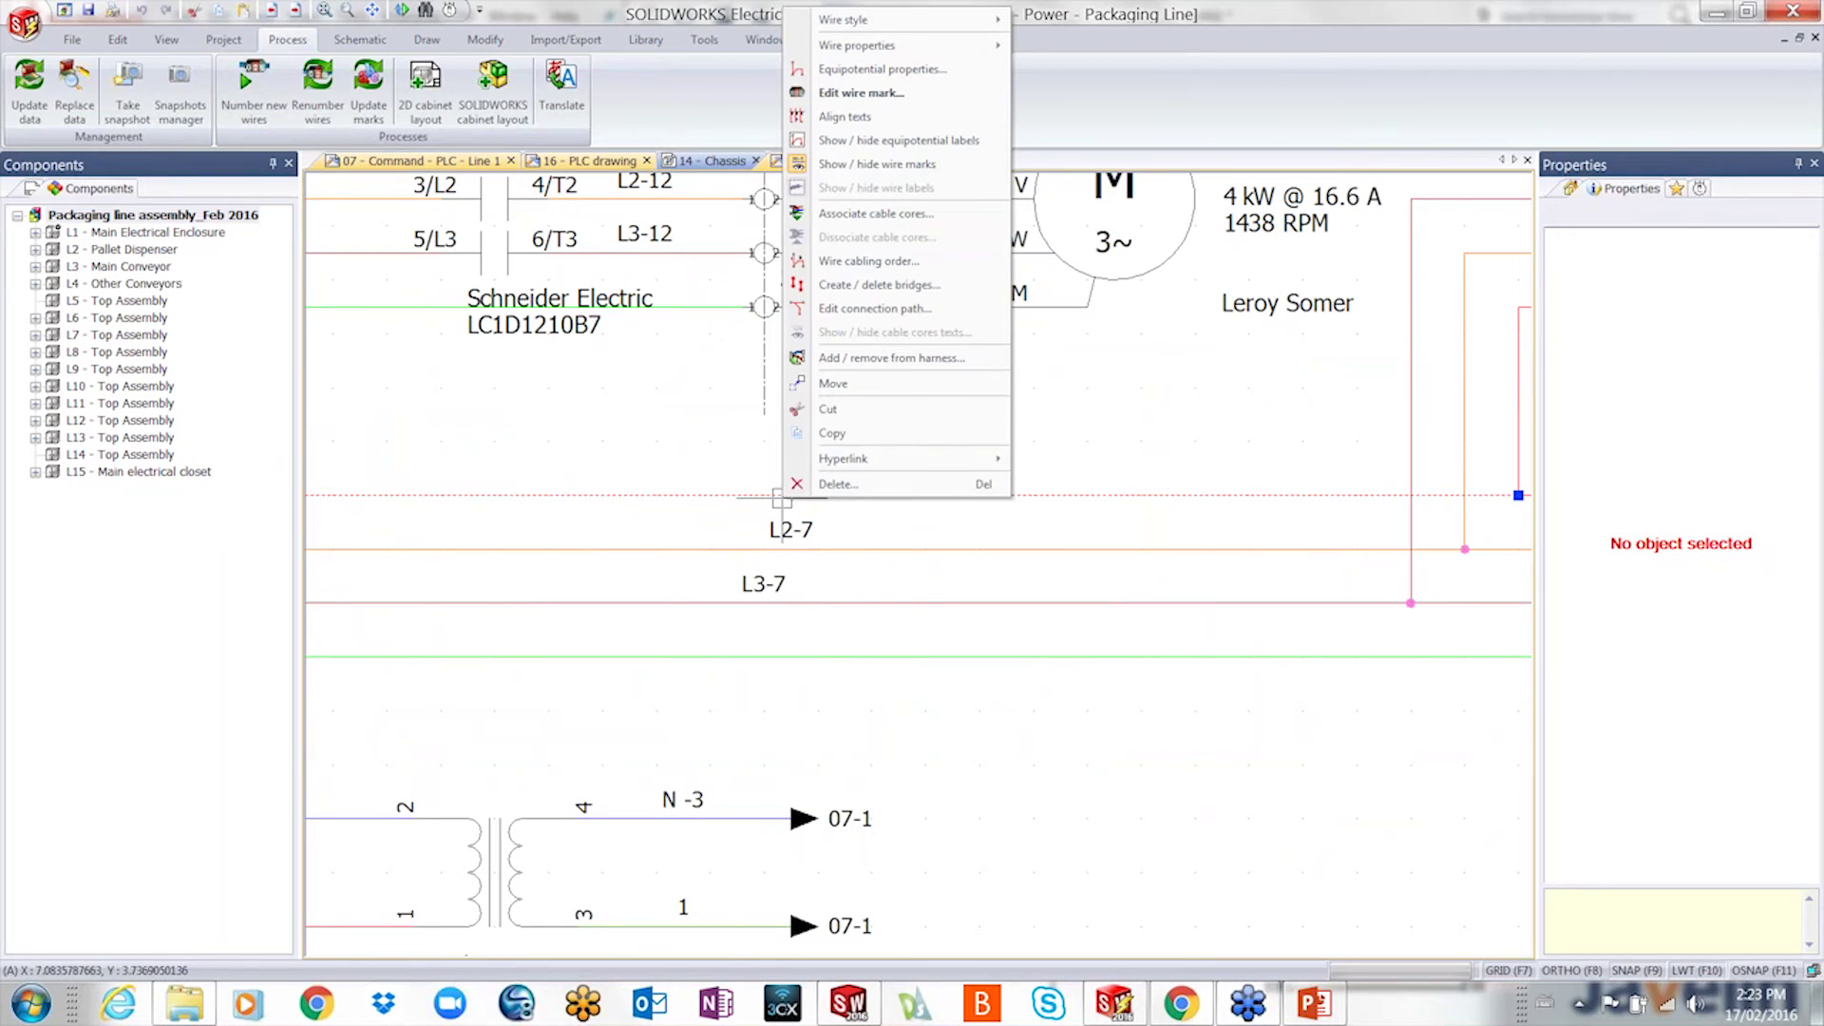
- Review the L1-7 wire style's "L1-" + EQUIPOTENTIAL_ORDERNO formula, test it gives L1-1, and cancel
{"action": "mouse_move", "coordinate": [938, 26]}
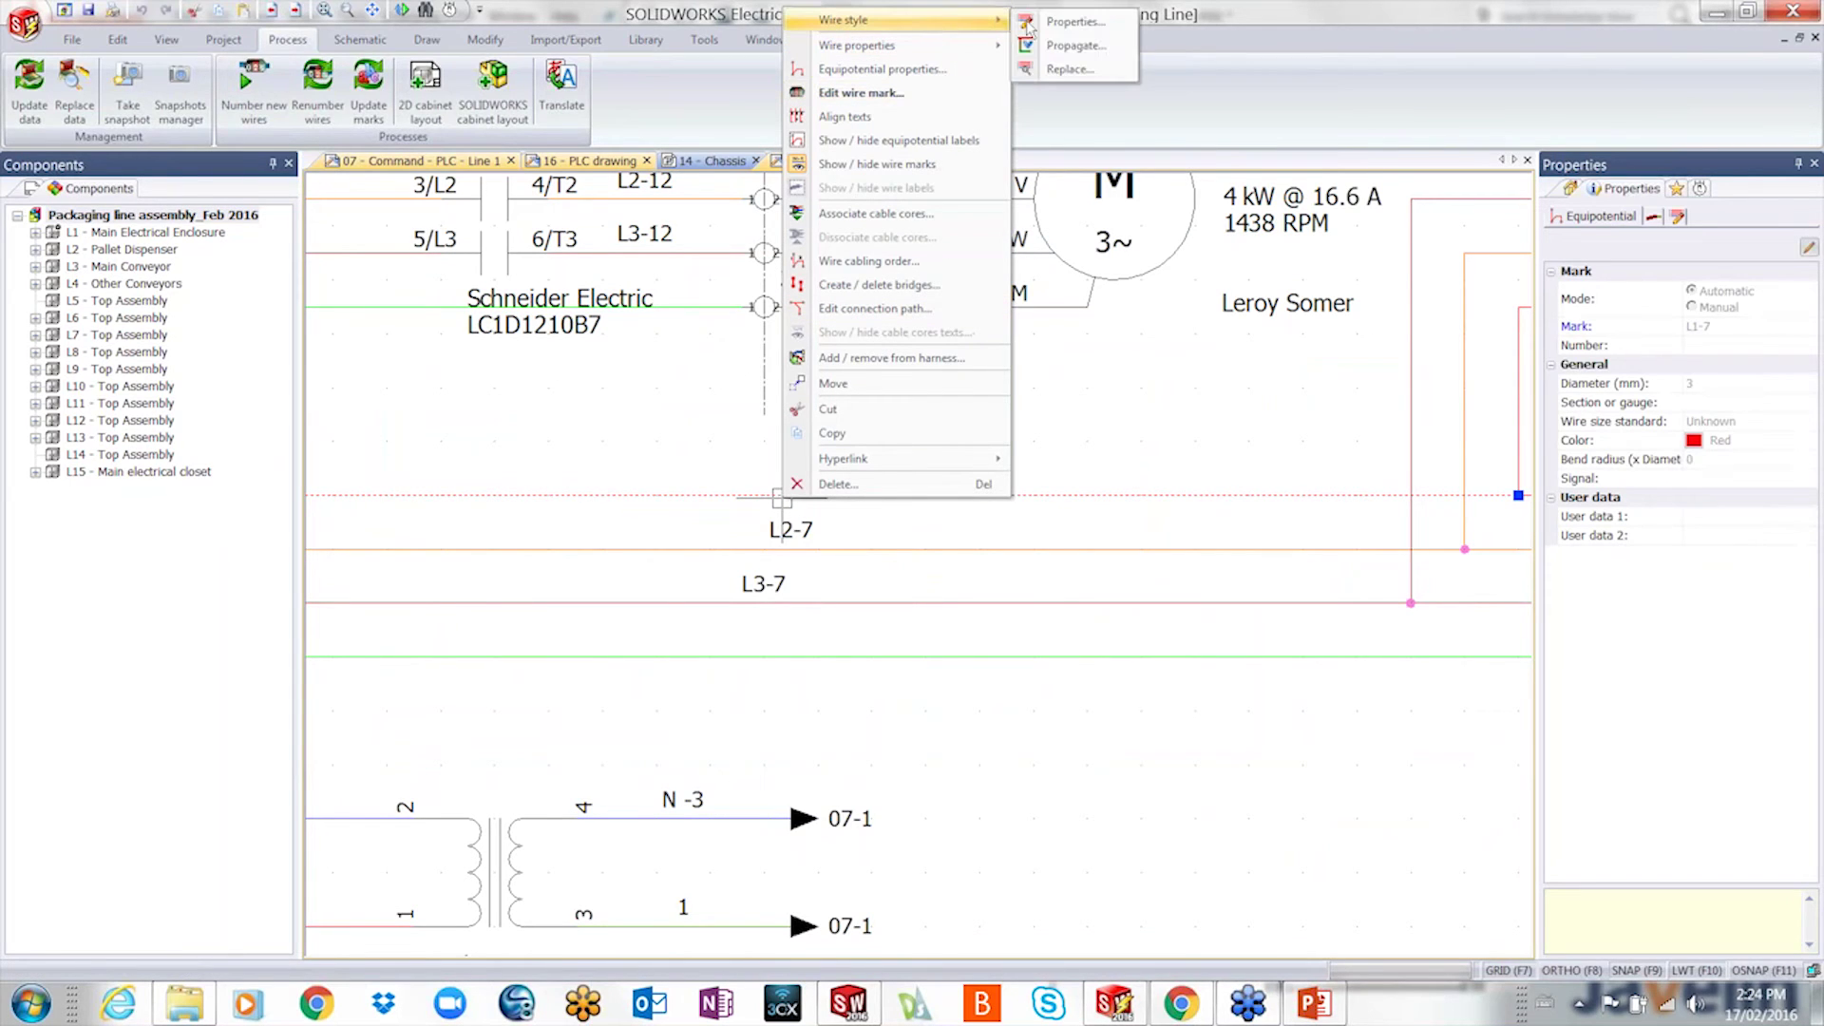
{"action": "left_click", "coordinate": [1035, 23]}
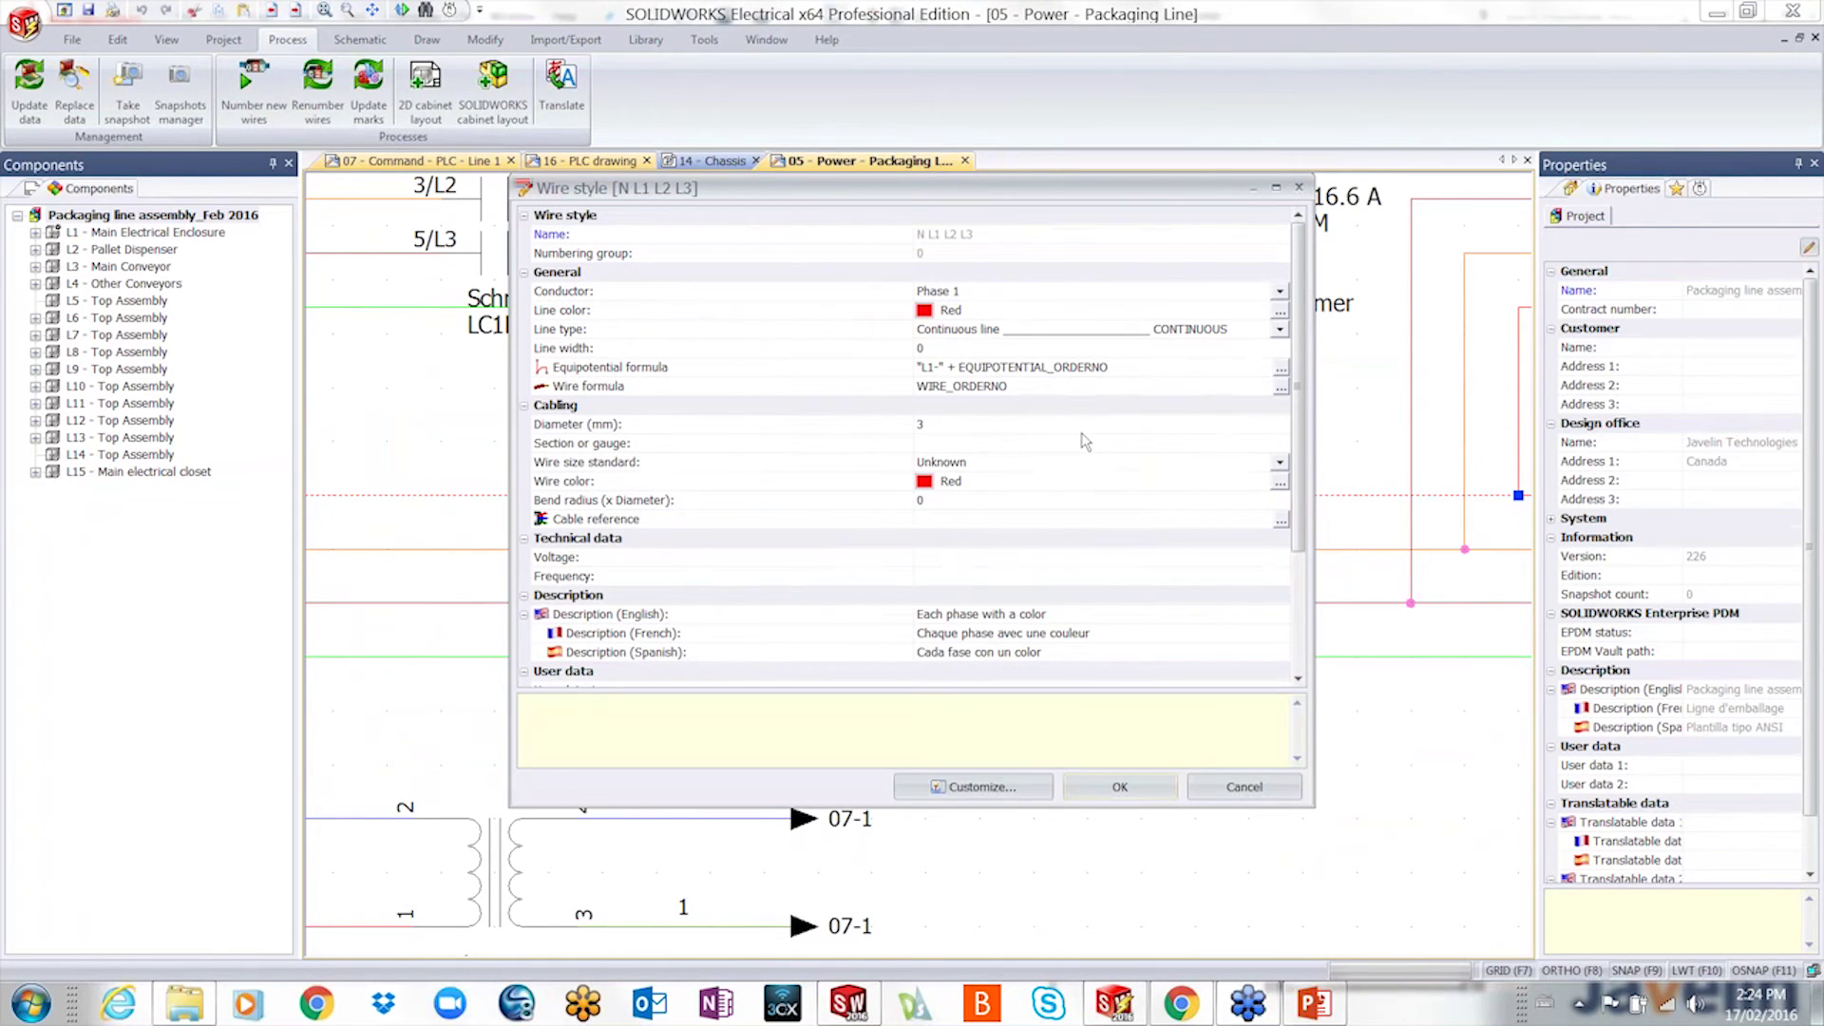
{"action": "left_click", "coordinate": [1280, 368]}
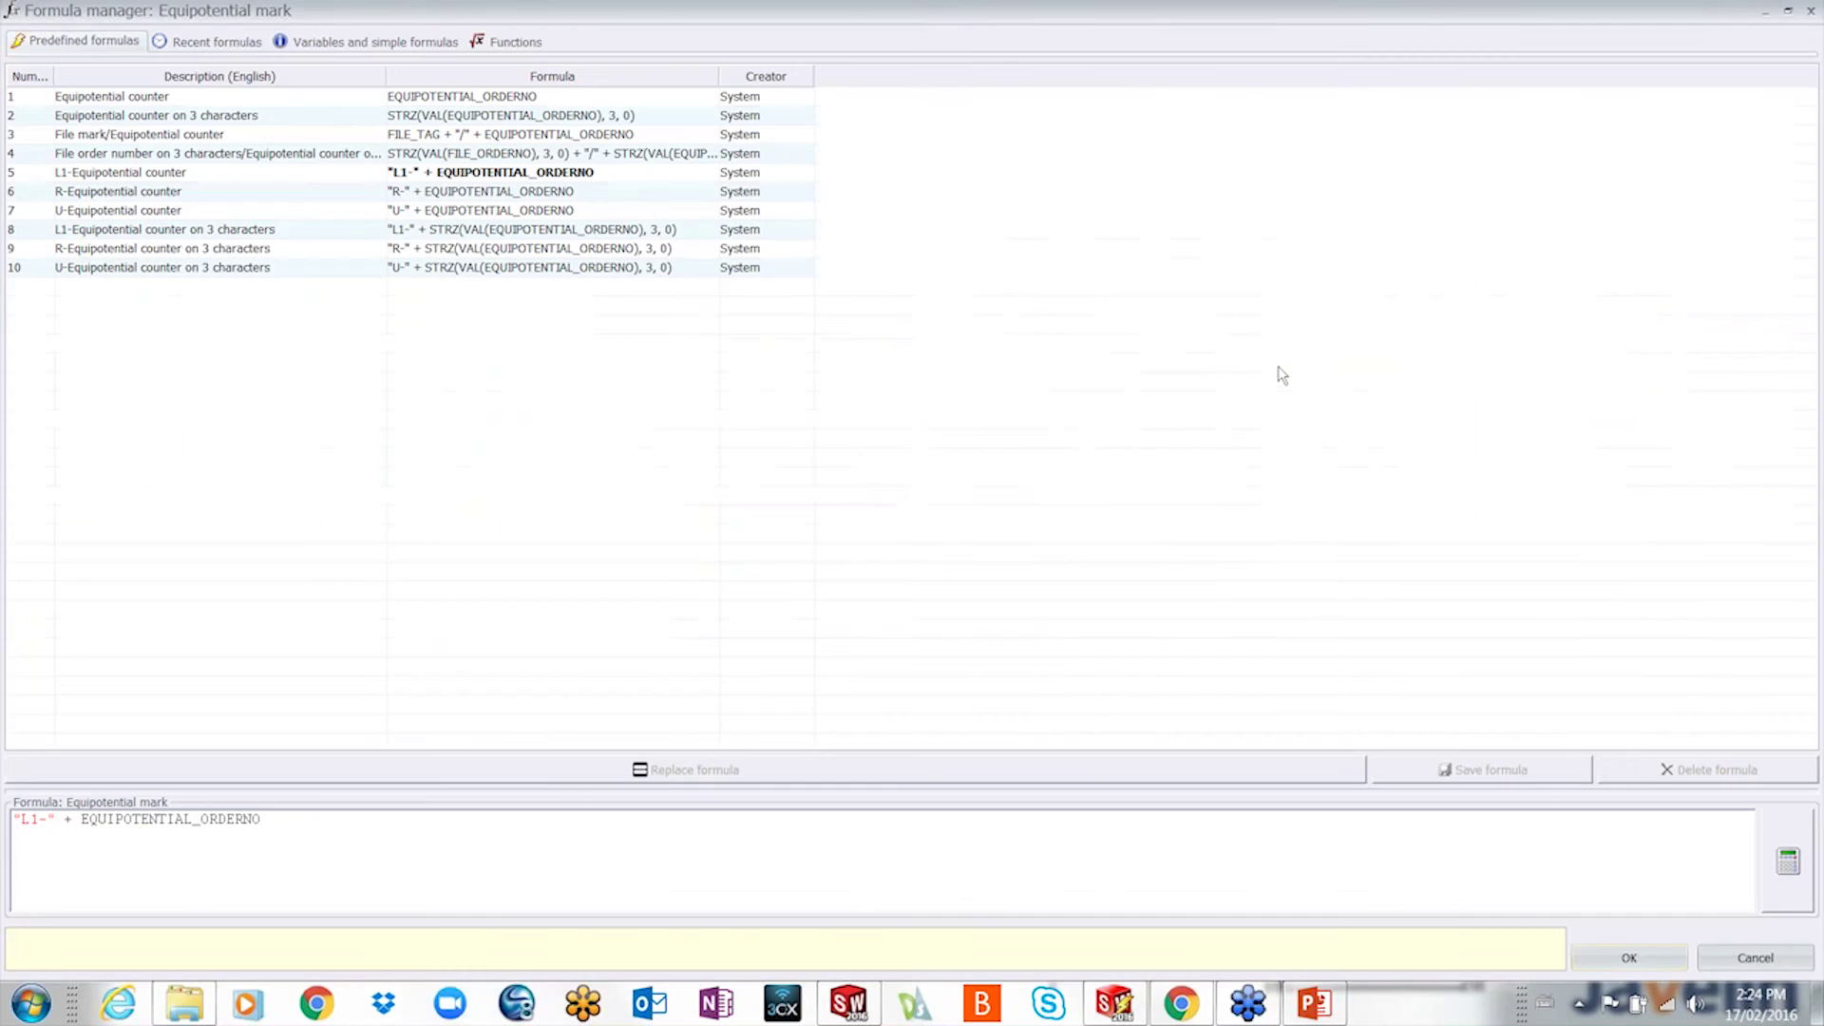
{"action": "left_click", "coordinate": [350, 43]}
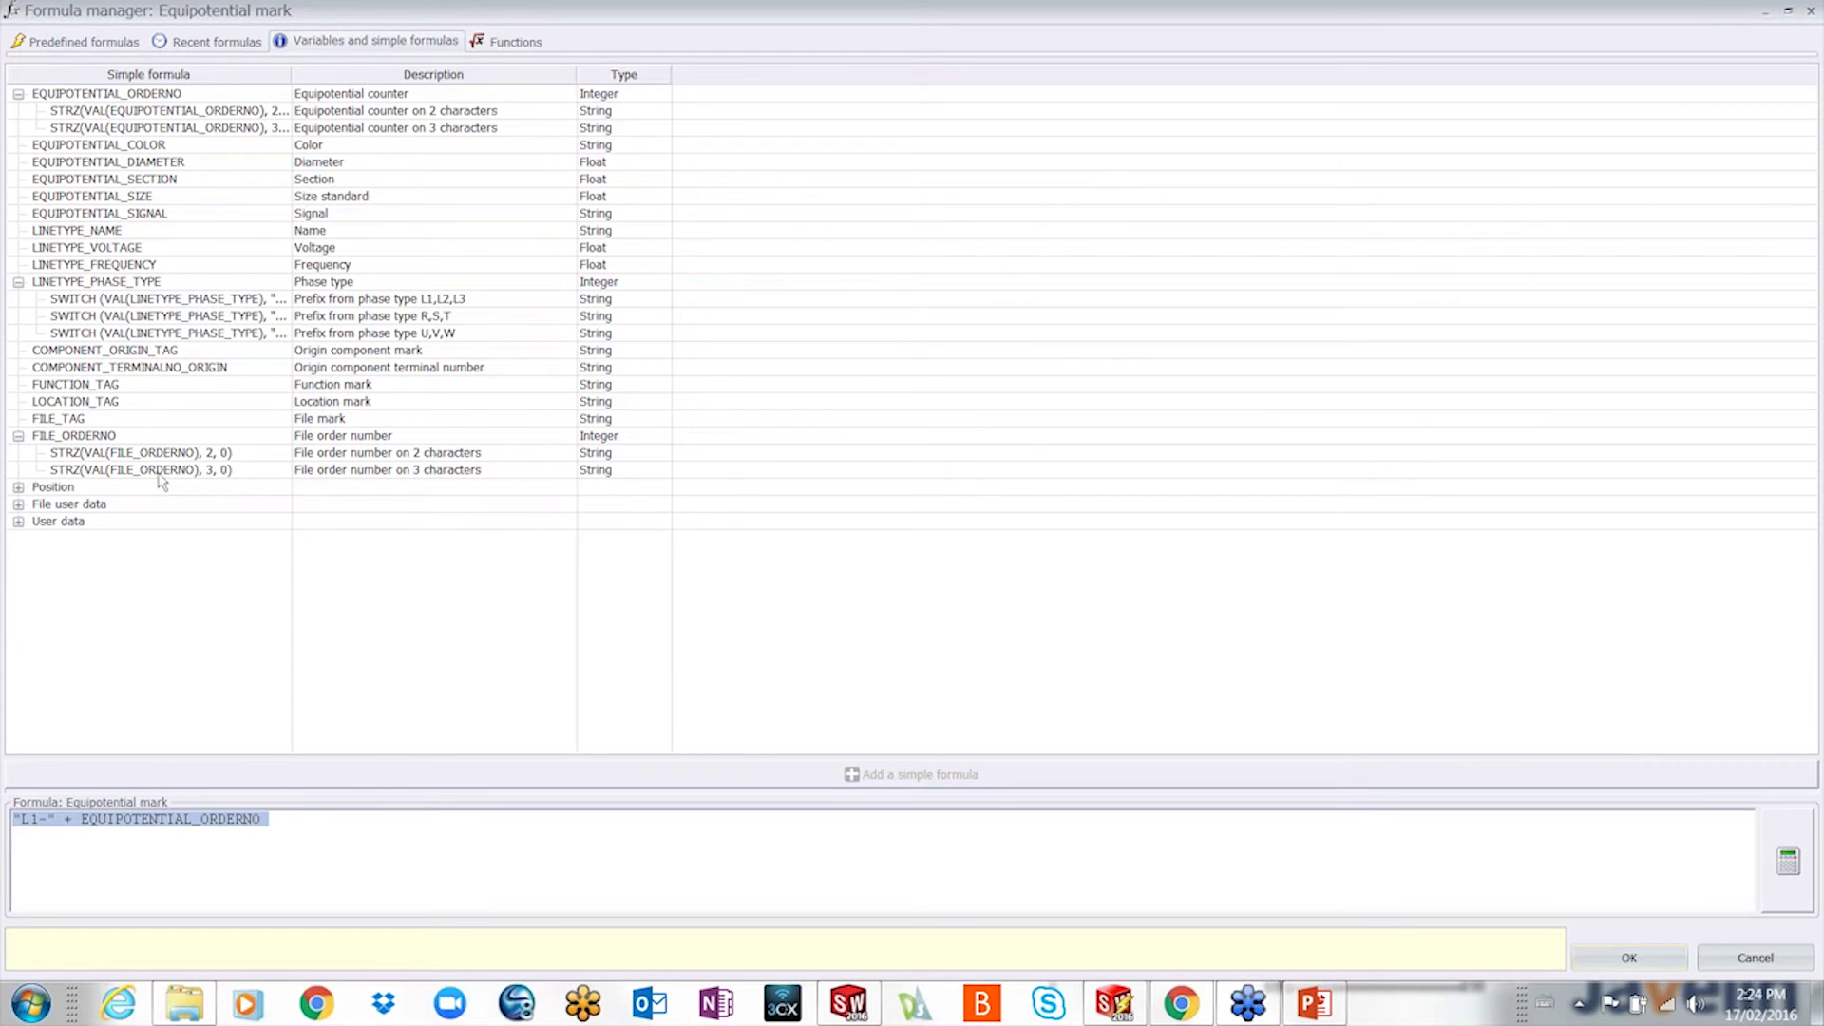
{"action": "left_click", "coordinate": [491, 46]}
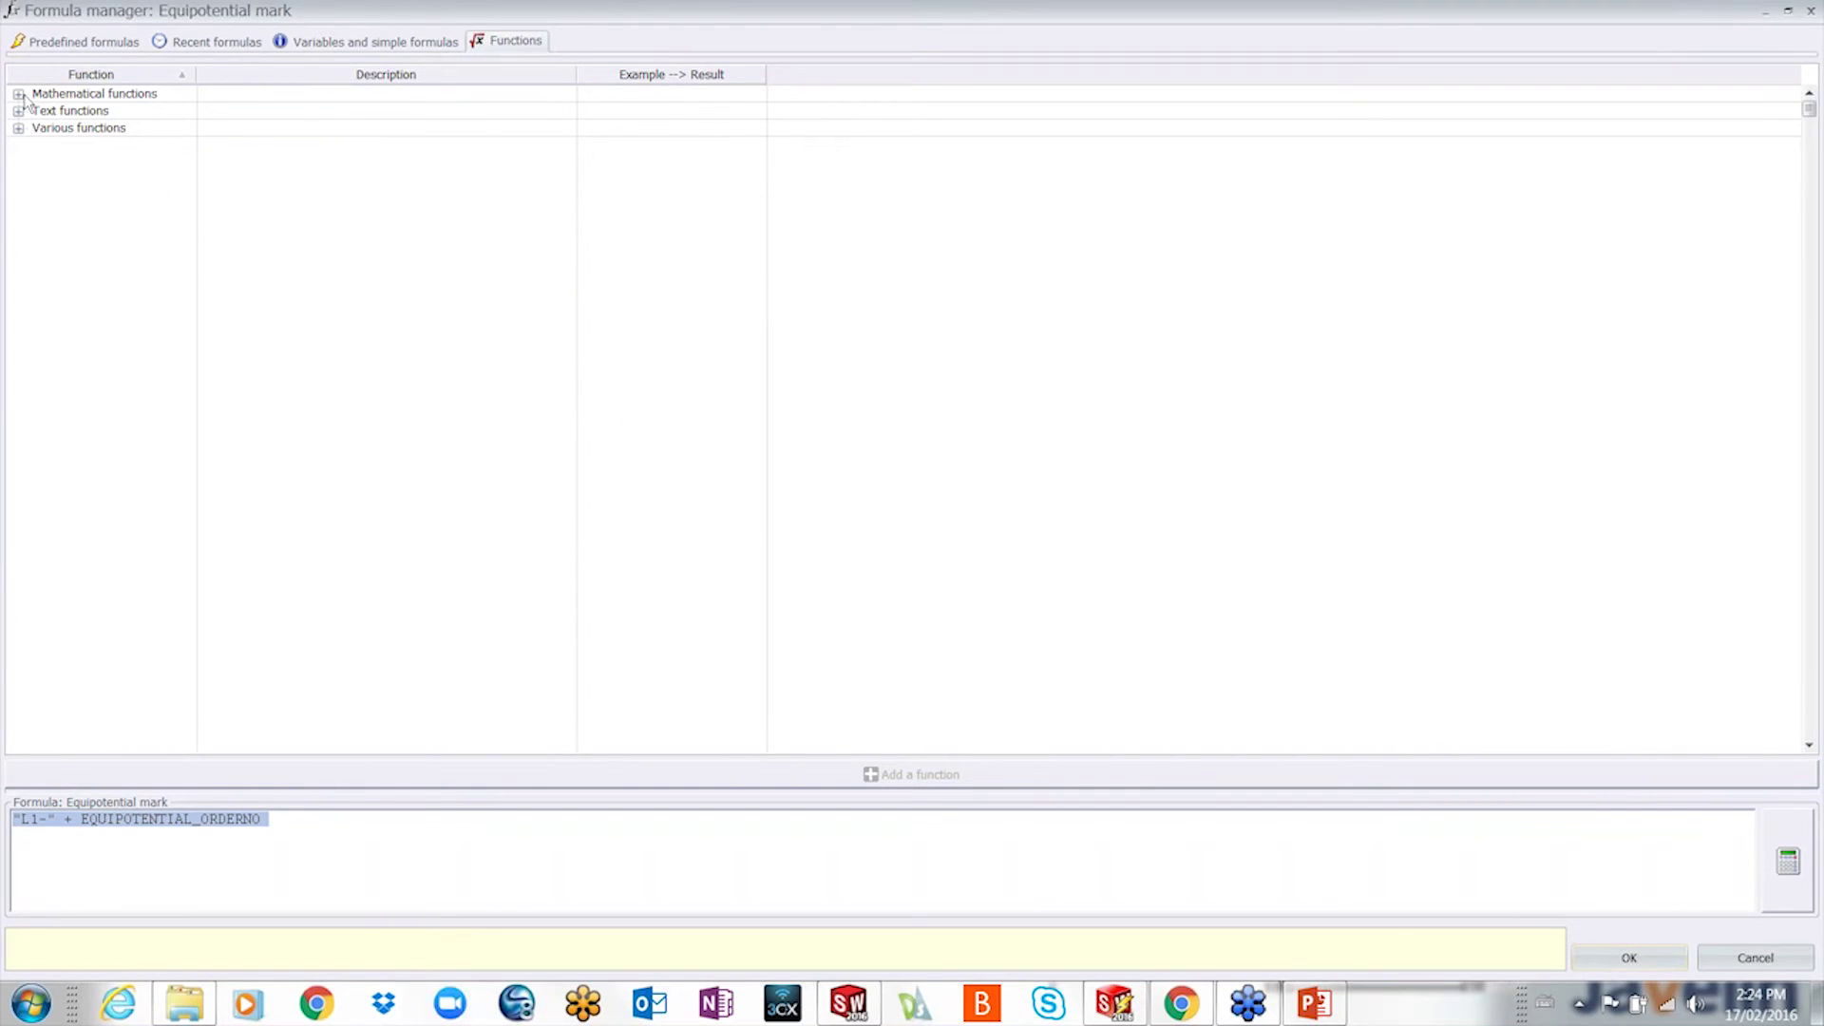
{"action": "left_click", "coordinate": [158, 818]}
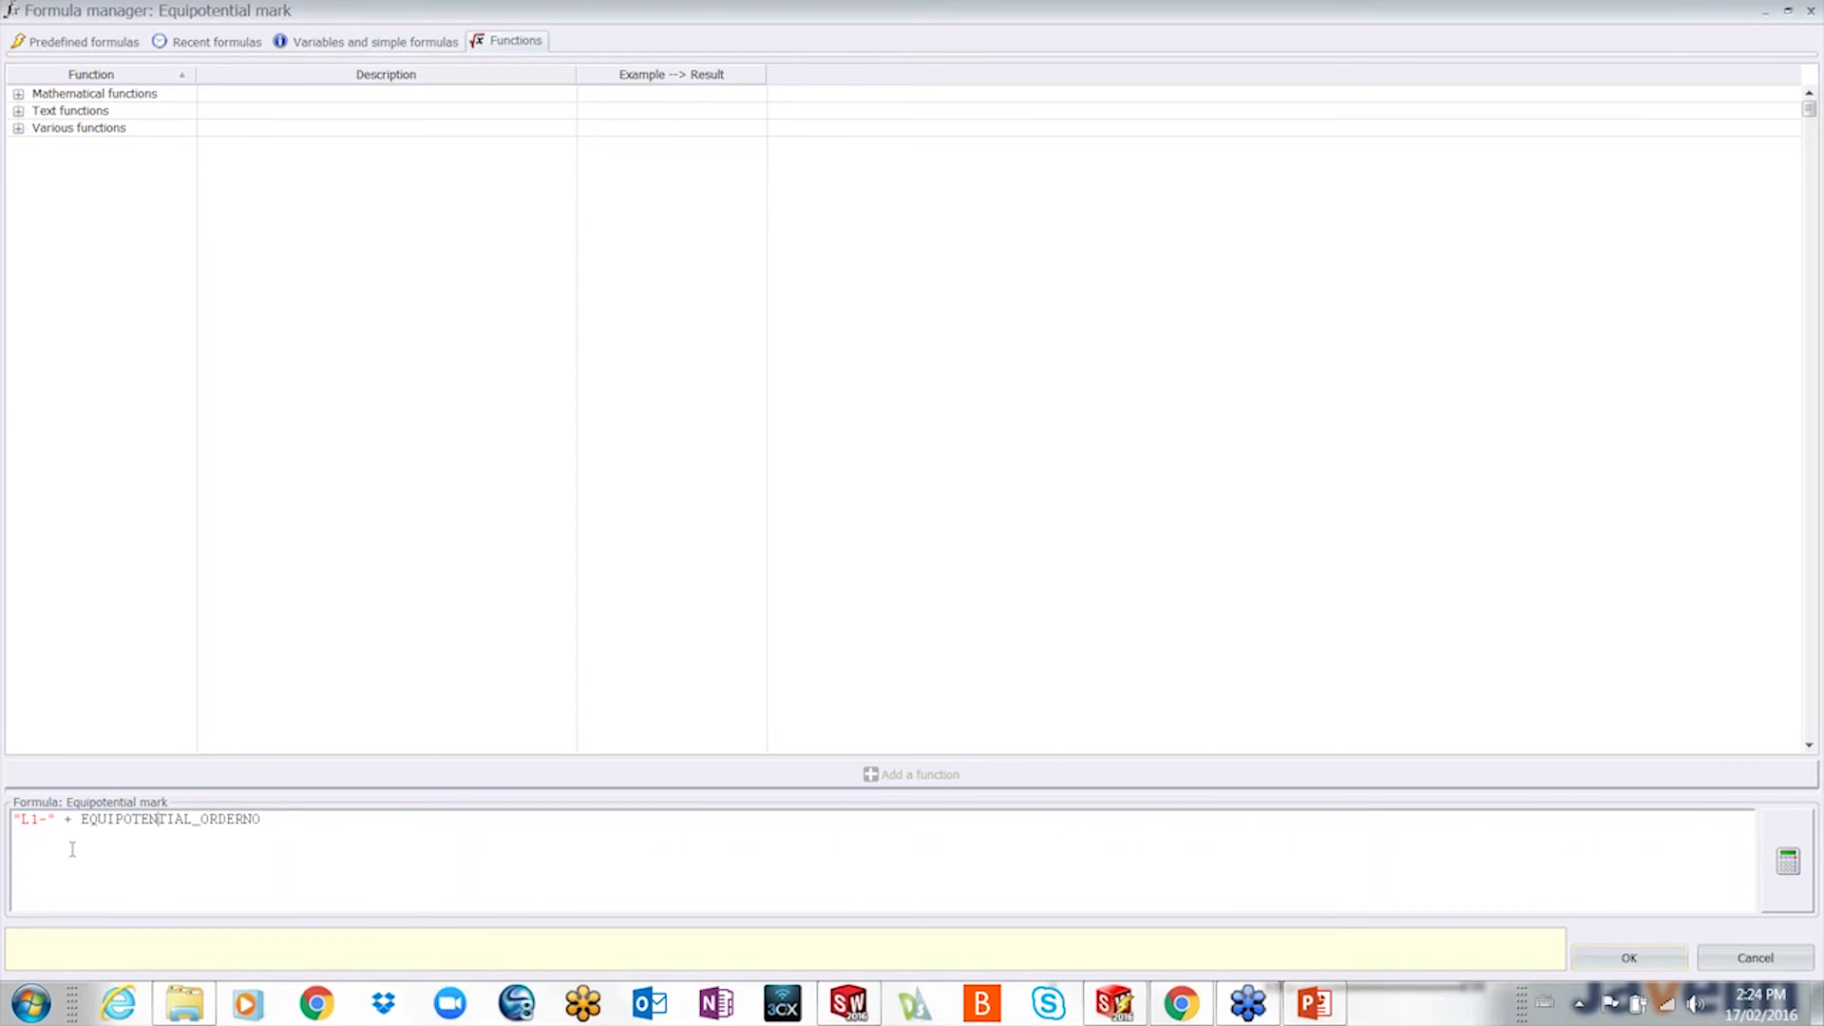
{"action": "left_click", "coordinate": [1780, 864]}
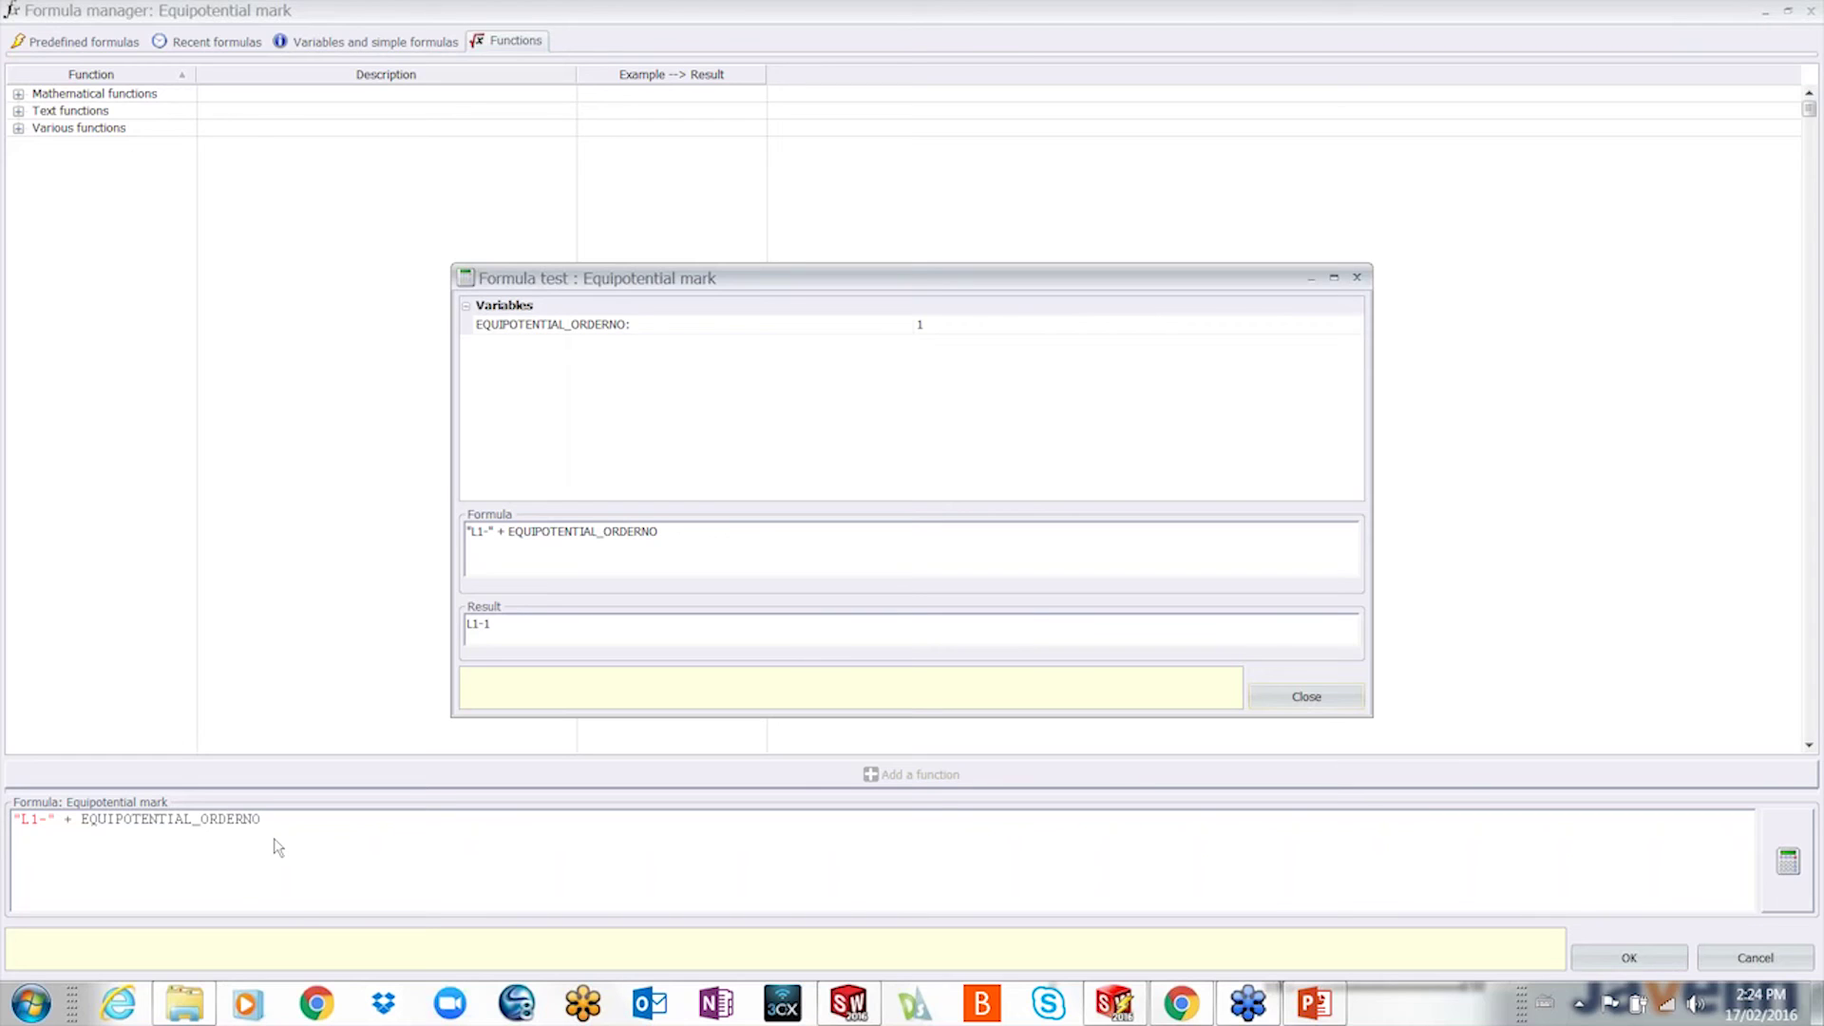
{"action": "left_click", "coordinate": [1305, 696]}
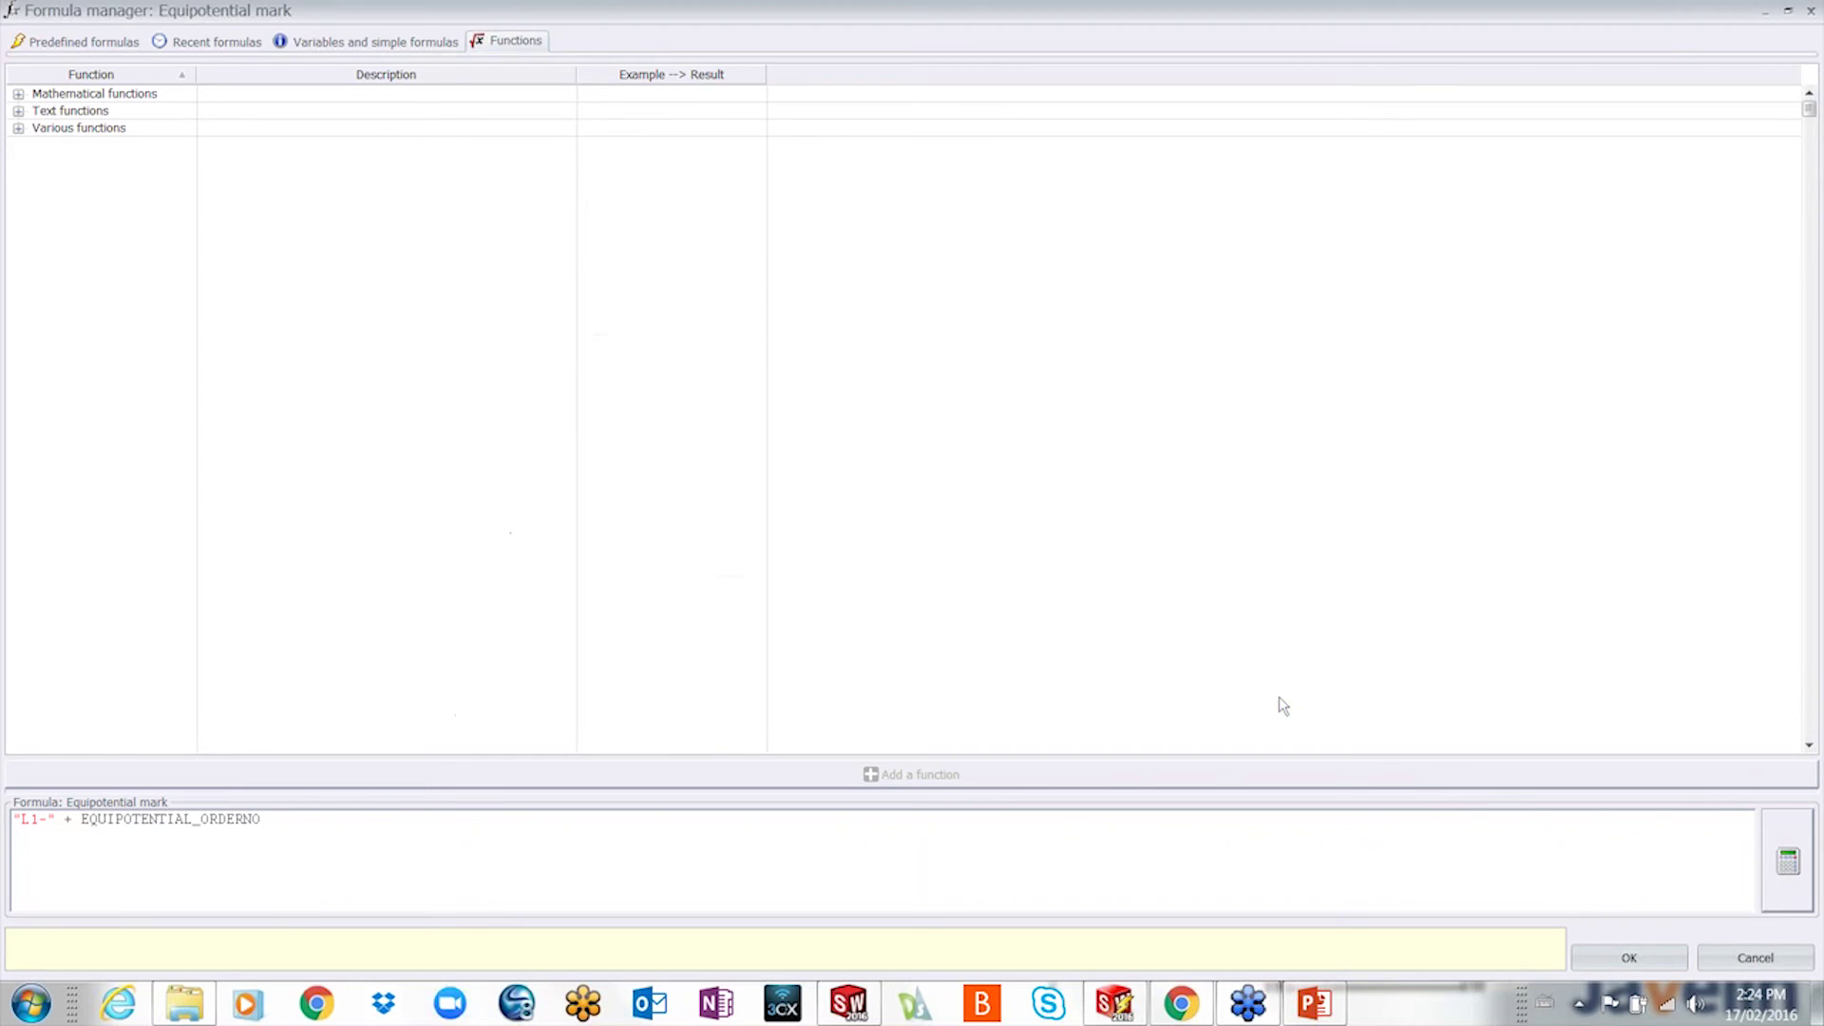
{"action": "left_click", "coordinate": [1746, 959]}
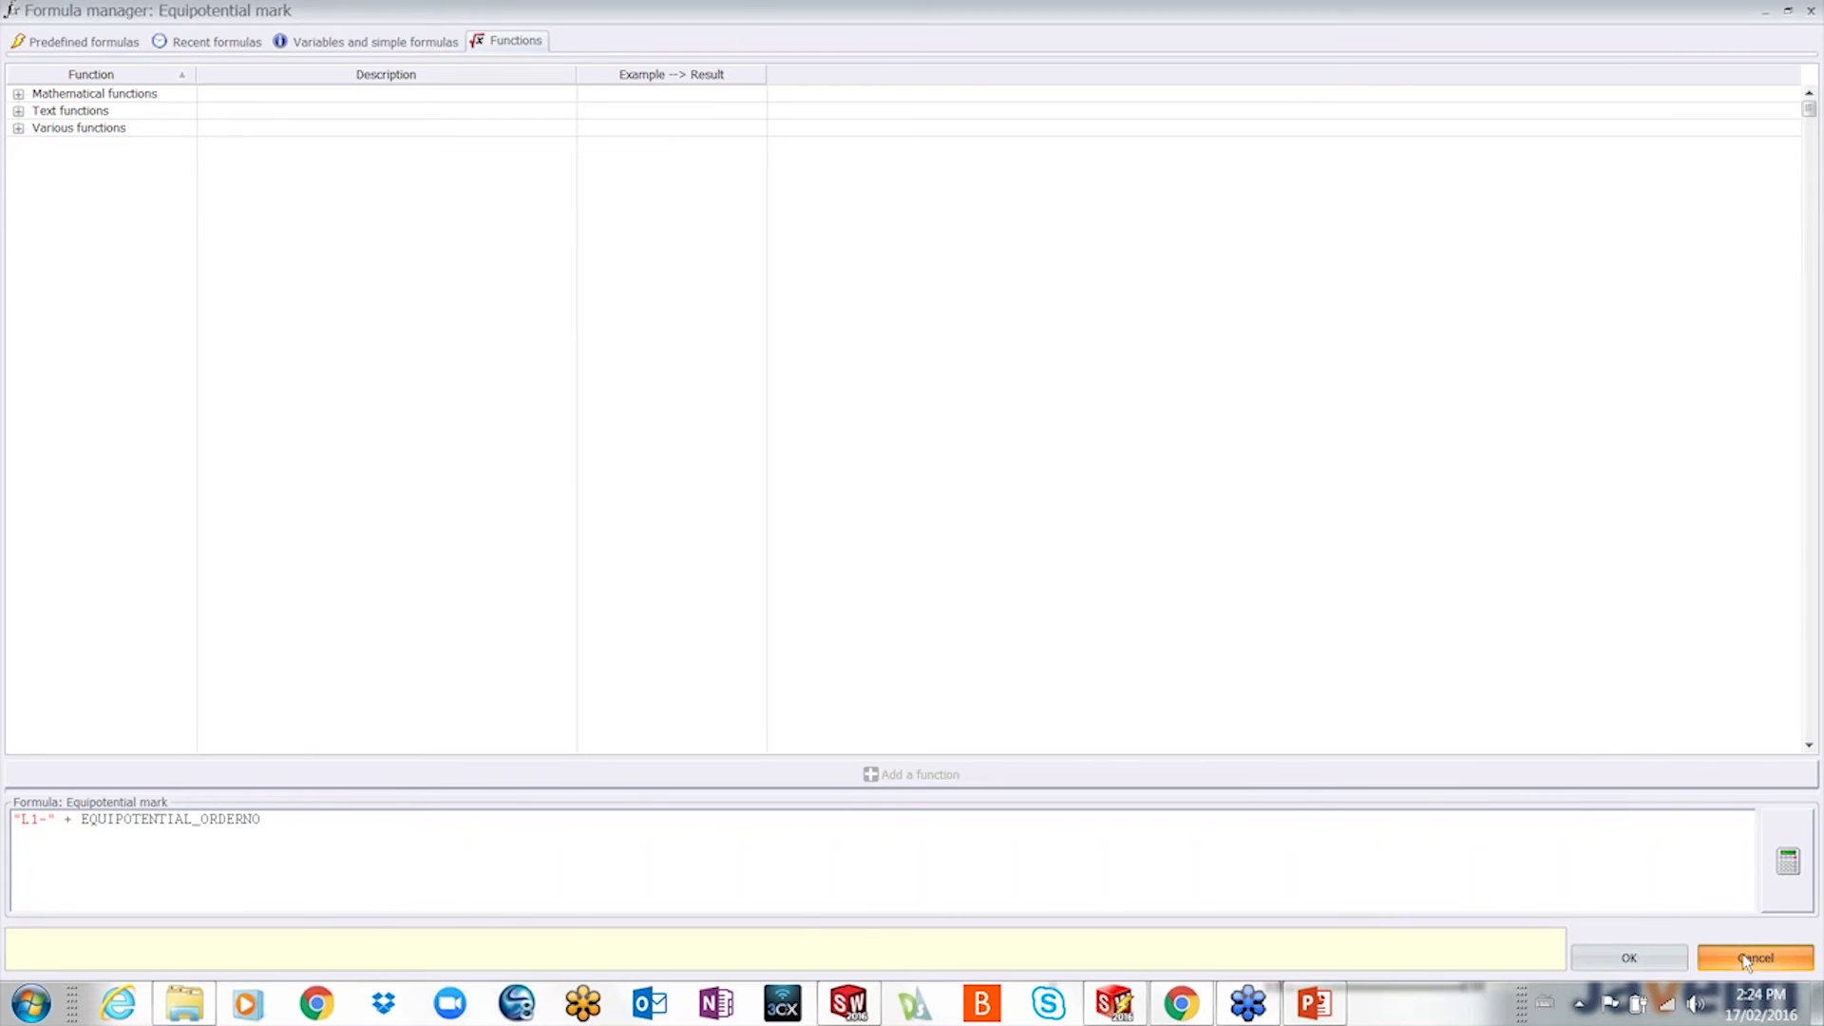
- Cancel the Wire style dialog, zoom out to the full power sheet, and switch to PowerPoint
{"action": "left_click", "coordinate": [1278, 784]}
{"action": "scroll", "coordinate": [1282, 790], "scroll_direction": "down", "scroll_amount": 6}
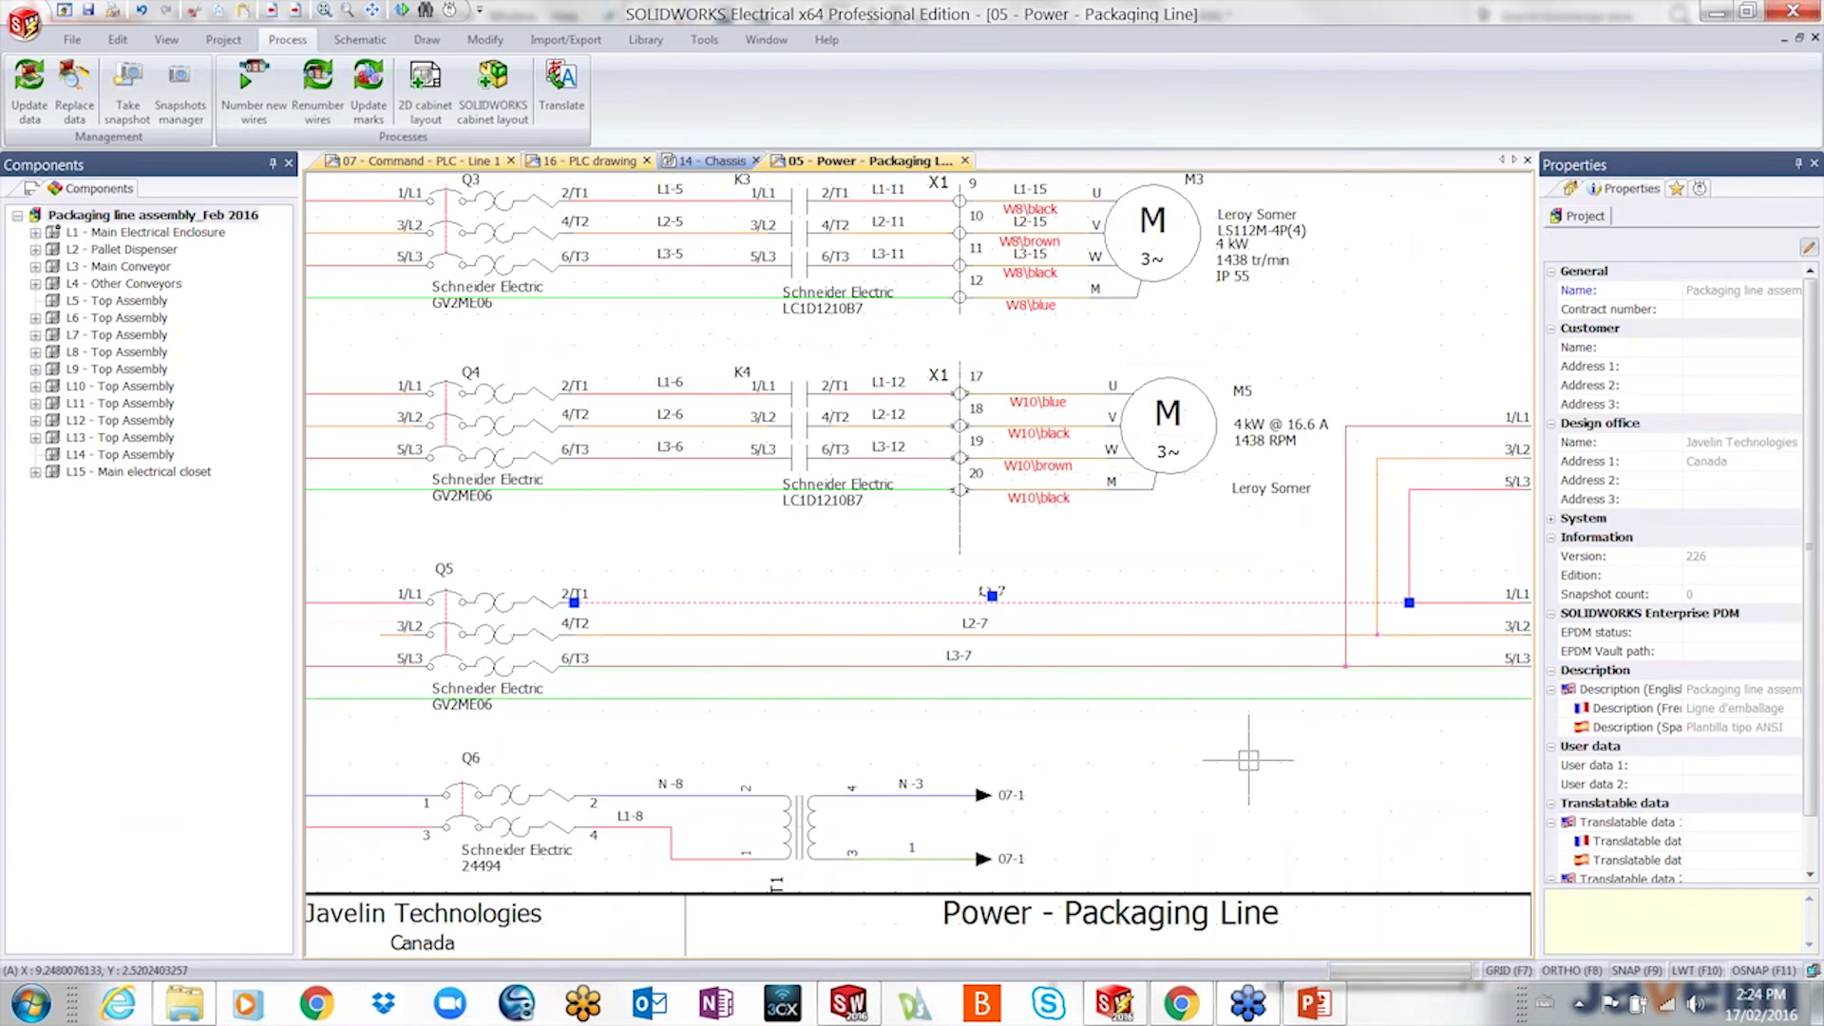
{"action": "scroll", "coordinate": [1248, 760], "scroll_direction": "down", "scroll_amount": 2}
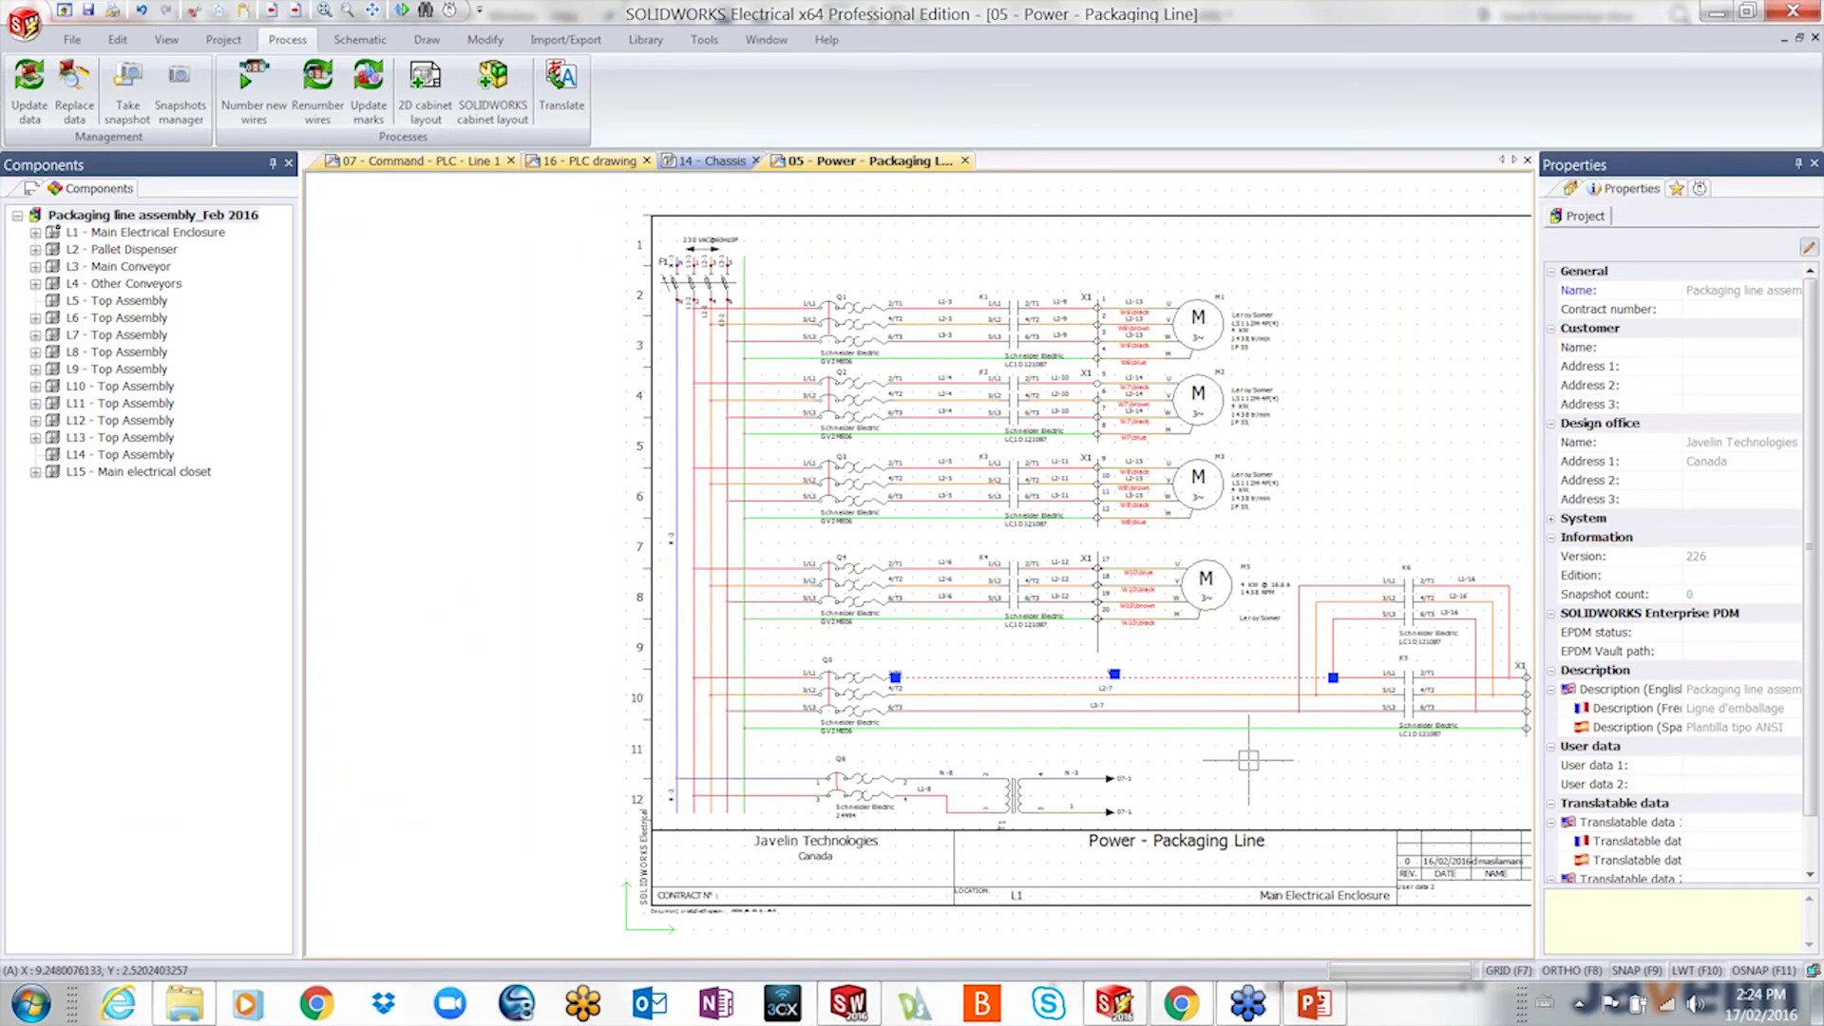
{"action": "left_click", "coordinate": [1277, 855]}
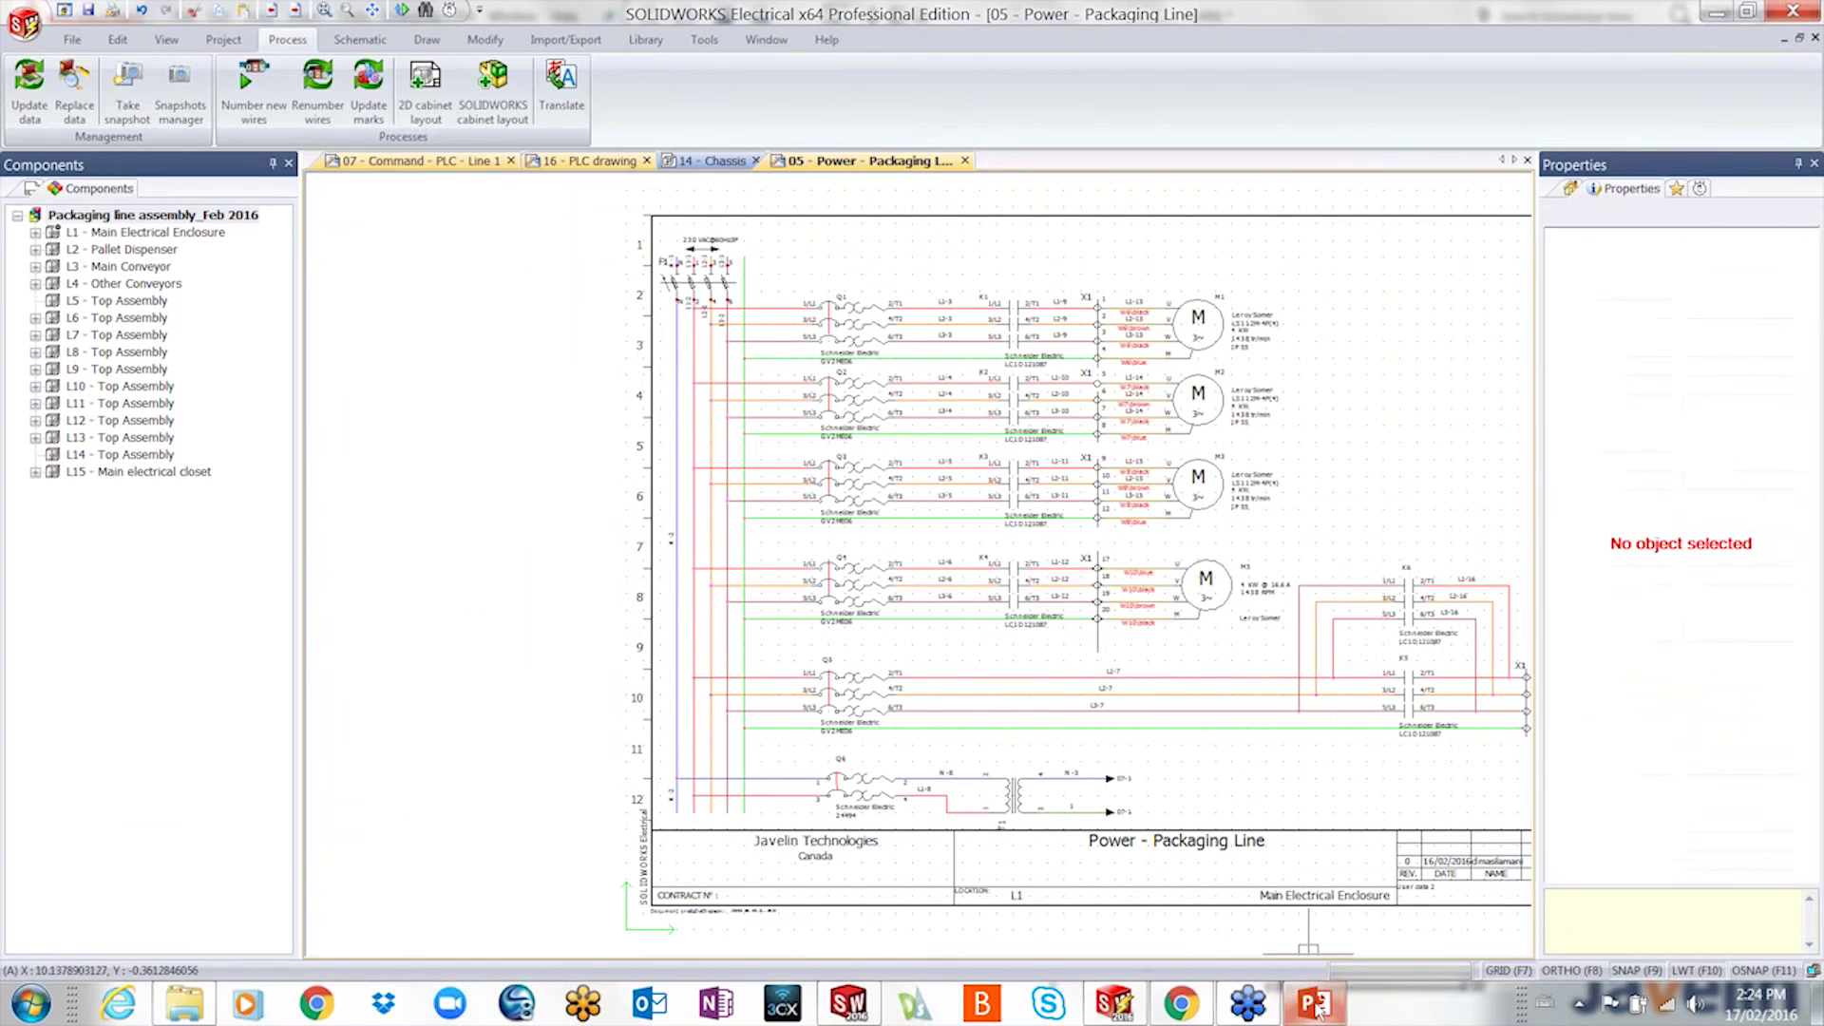
{"action": "left_click", "coordinate": [1314, 1002]}
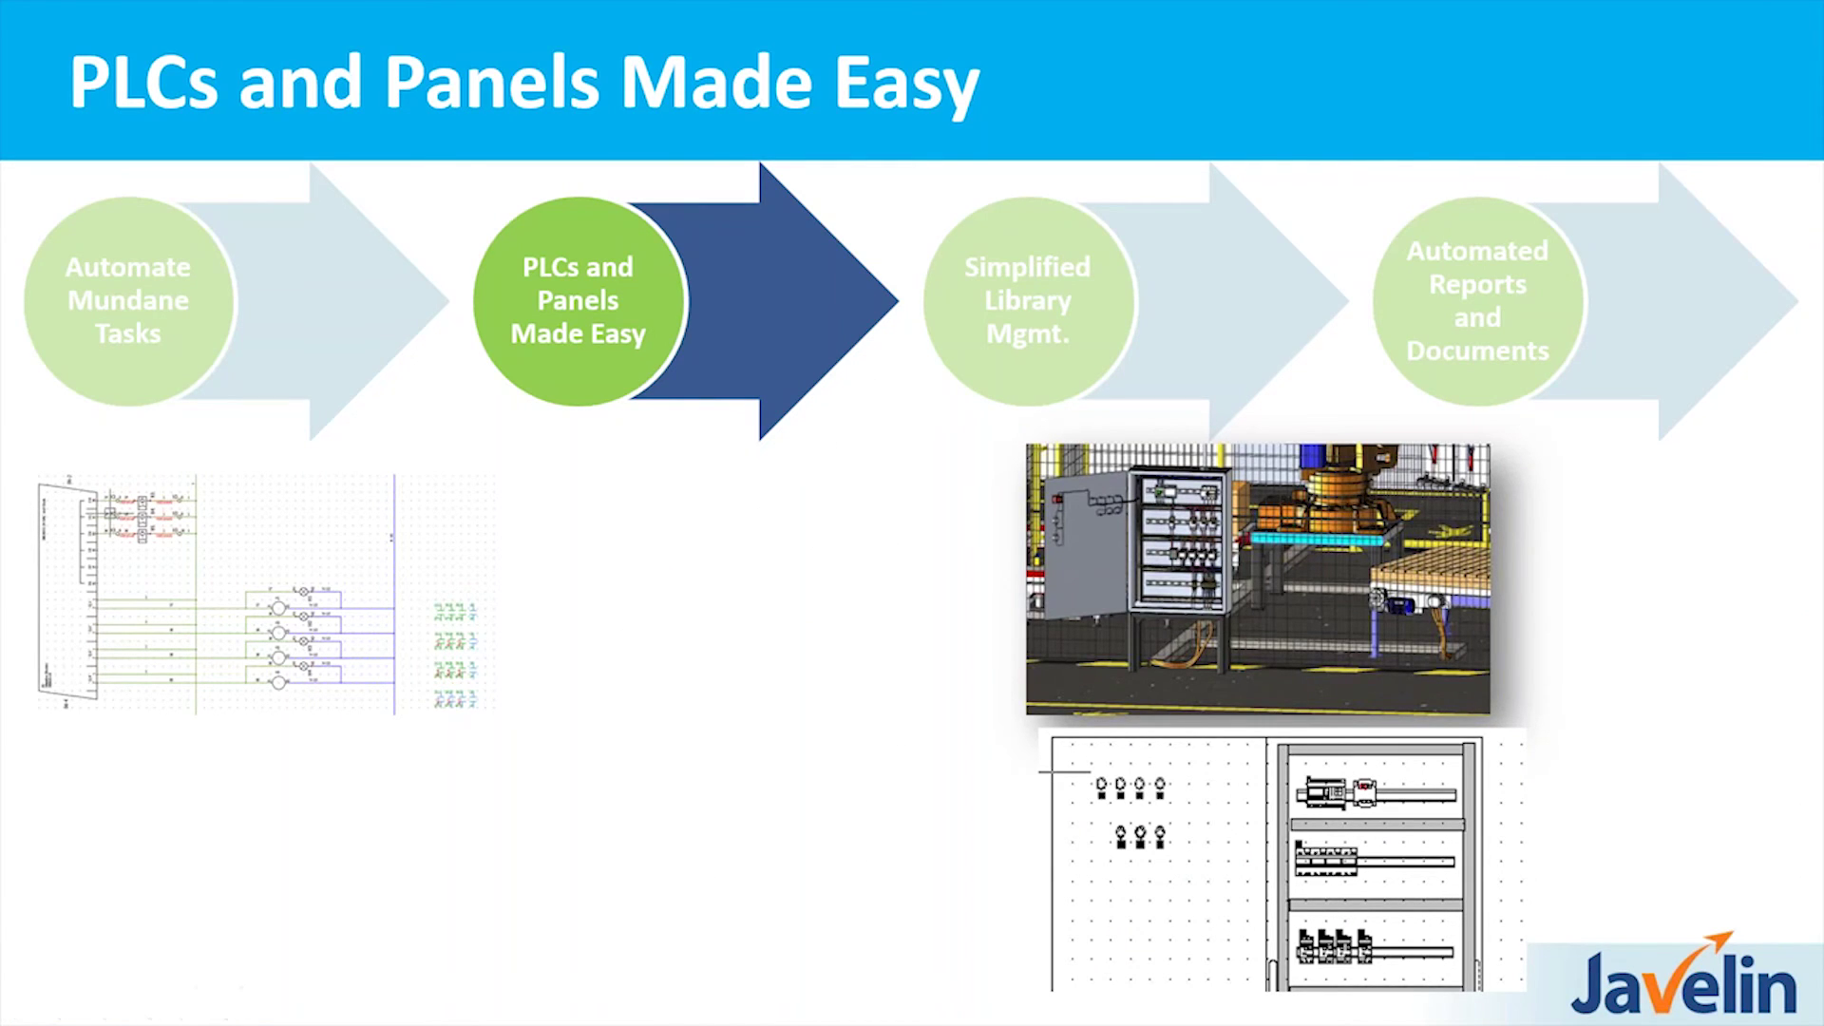
- Reveal the Dynamic PLC Creation and 2D and 3D Panel Layout bullets on the slide
{"action": "key", "text": "Right"}
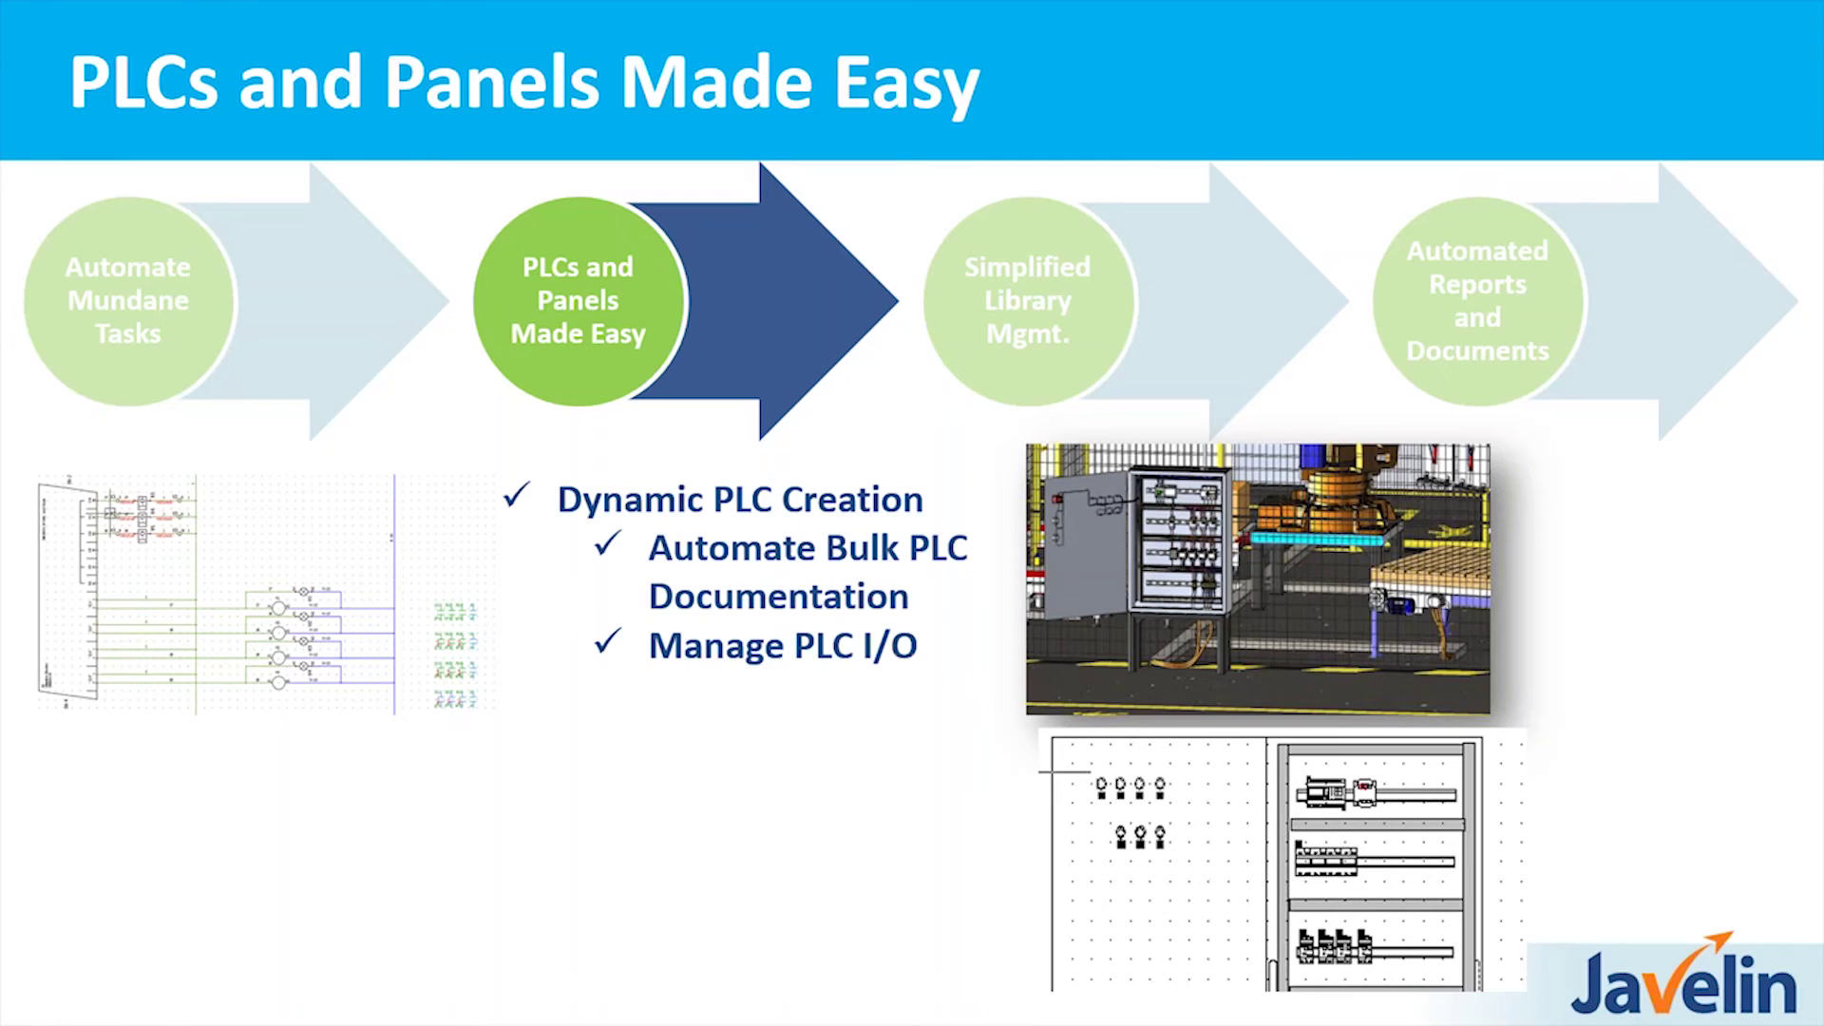
{"action": "key", "text": "Right"}
{"action": "key", "text": "Right"}
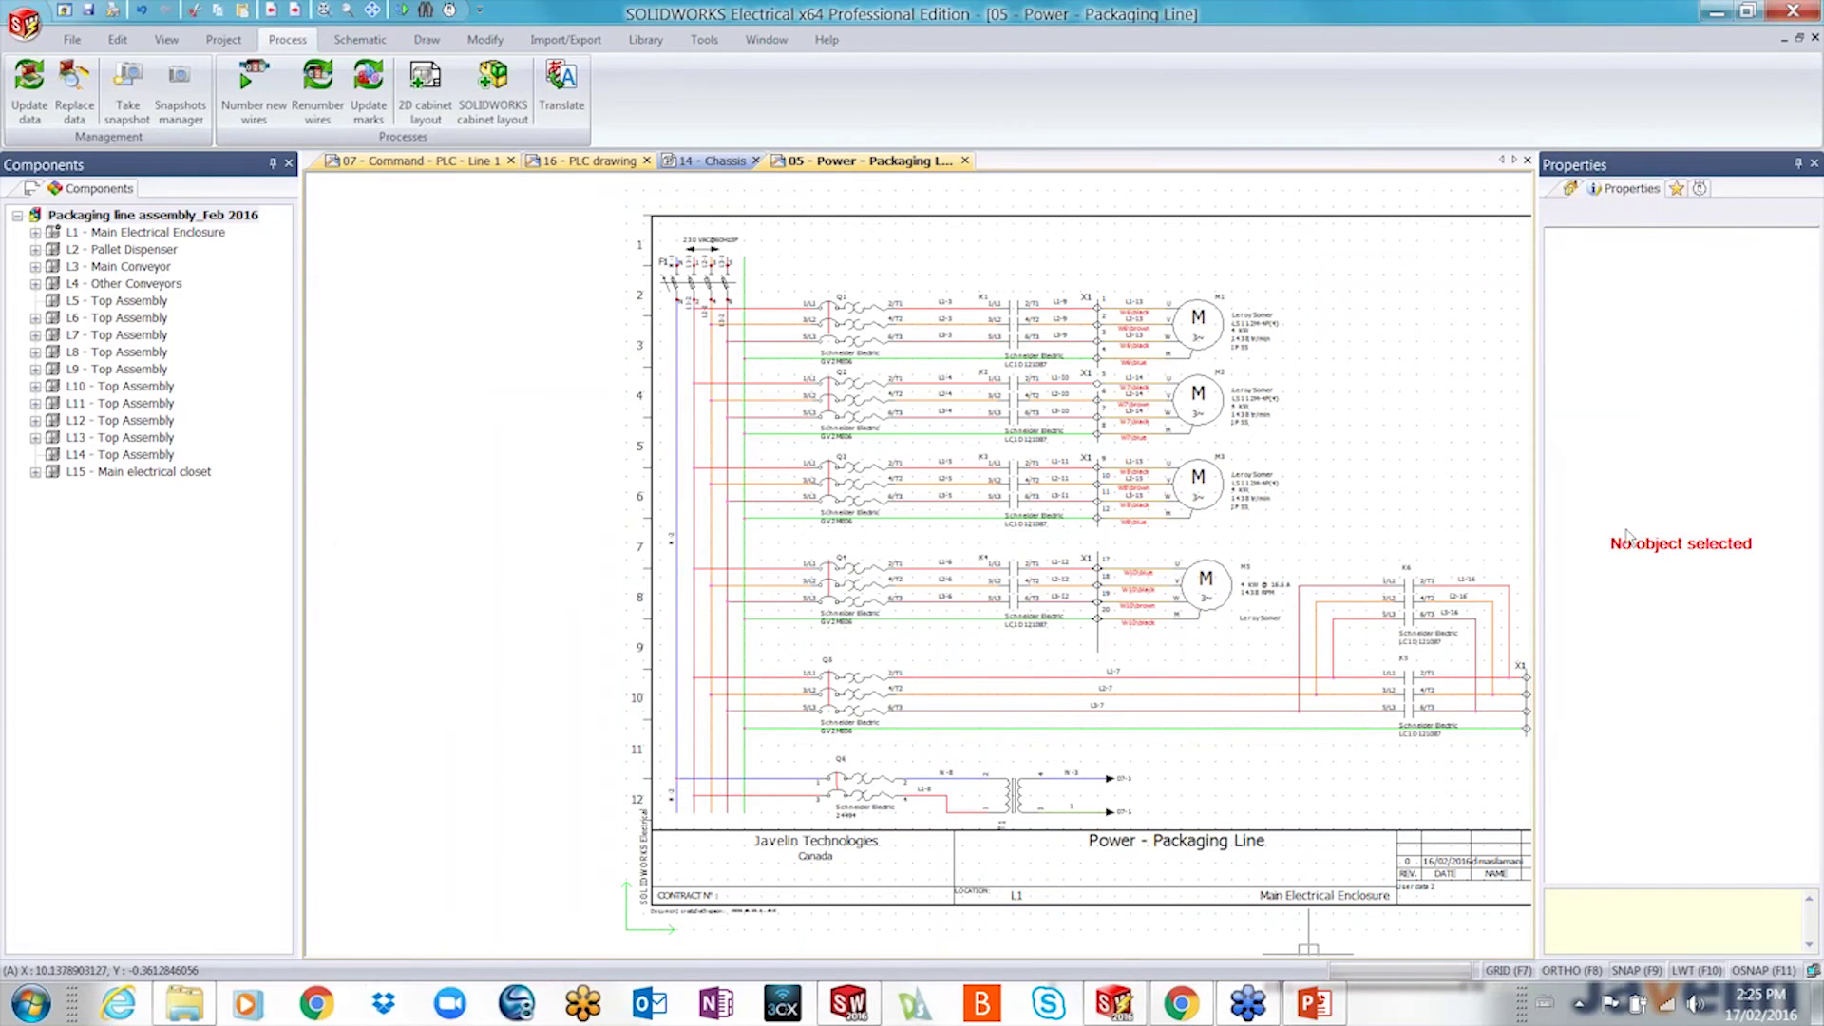
- Inspect motor M5's Leroy Somer part properties, close them unchanged, and exit SOLIDWORKS Electrical
{"action": "scroll", "coordinate": [1282, 598], "scroll_direction": "up", "scroll_amount": 3}
{"action": "scroll", "coordinate": [1150, 734], "scroll_direction": "up", "scroll_amount": 2}
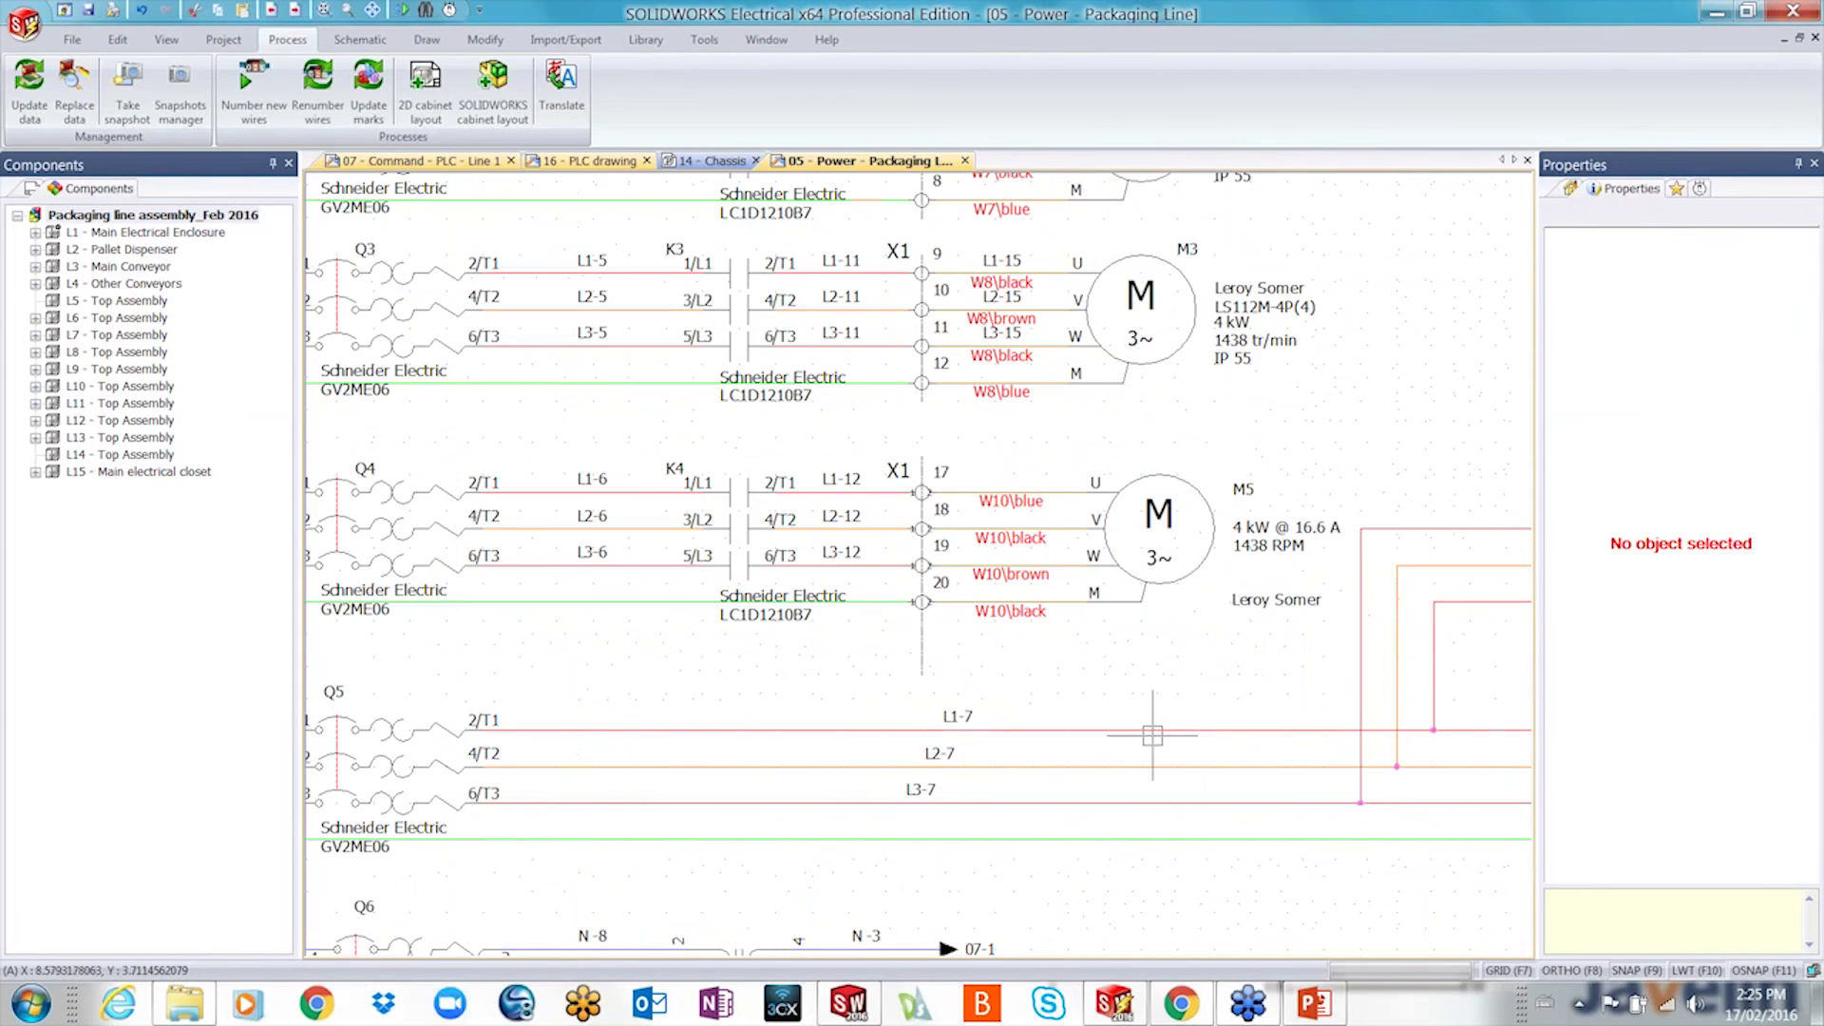
{"action": "scroll", "coordinate": [1168, 627], "scroll_direction": "up", "scroll_amount": 2}
{"action": "left_click", "coordinate": [1174, 562]}
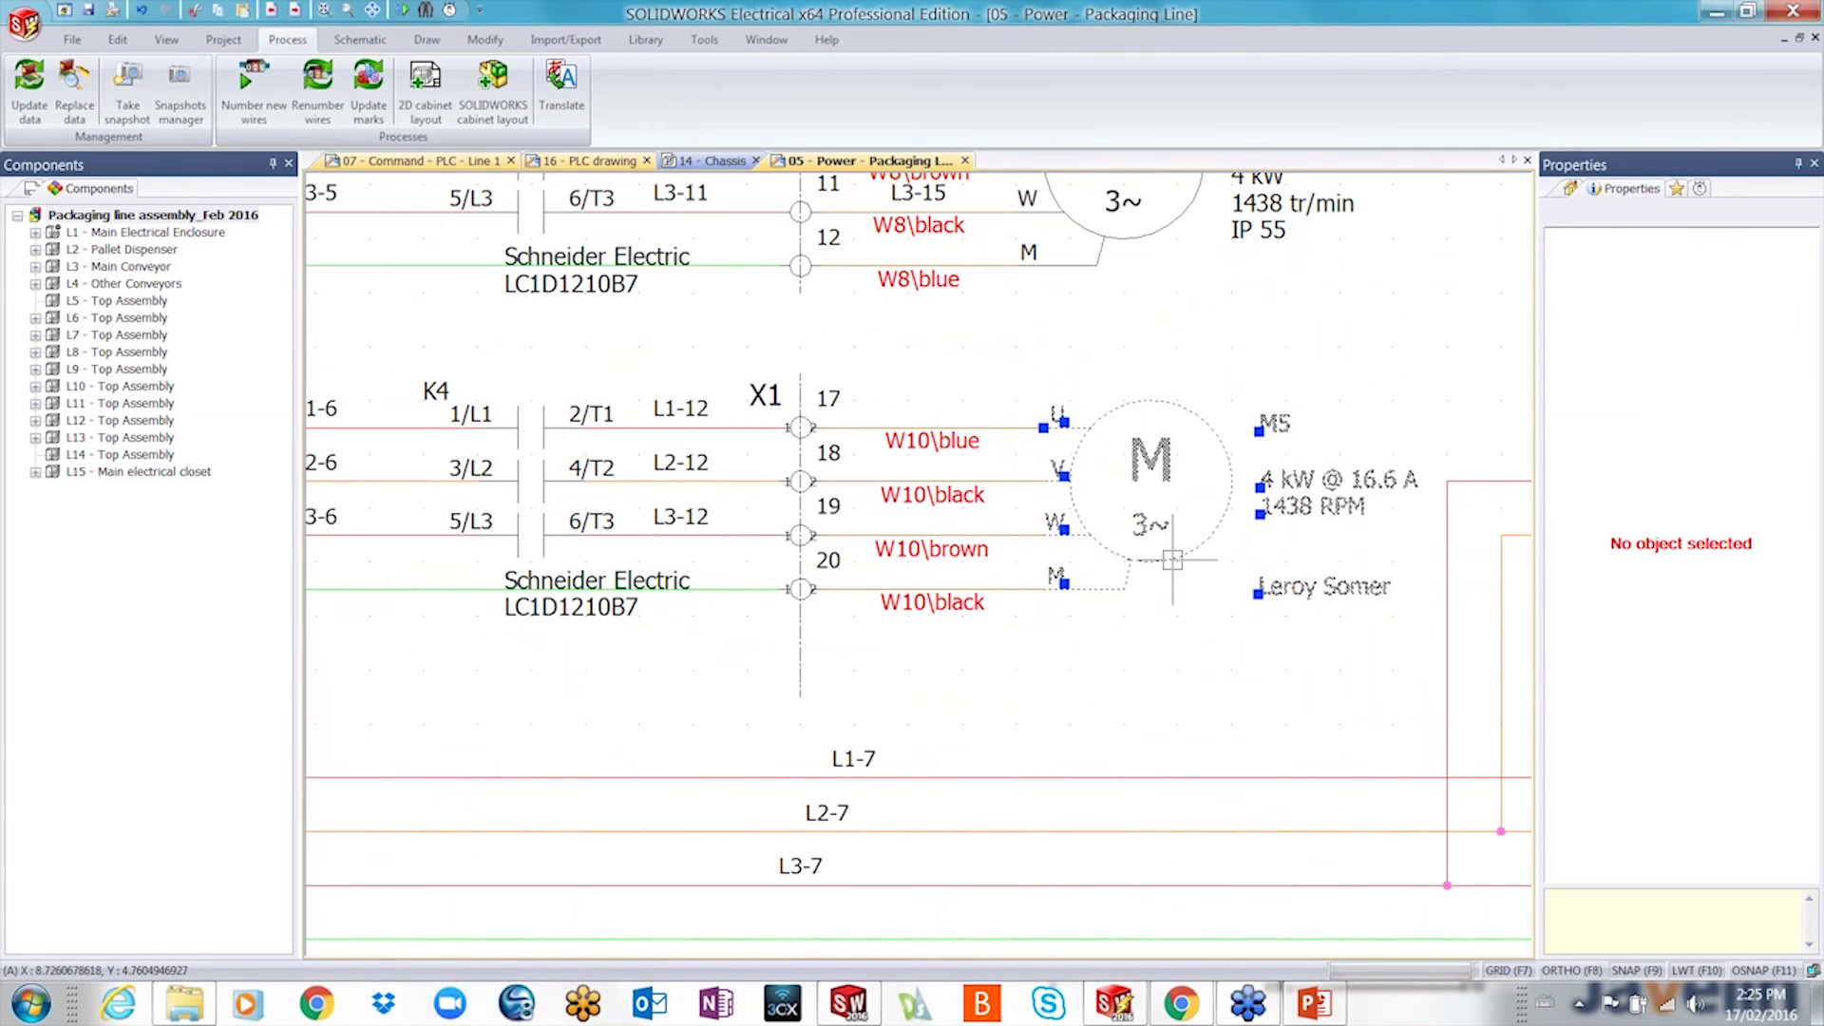
{"action": "right_click", "coordinate": [1172, 561]}
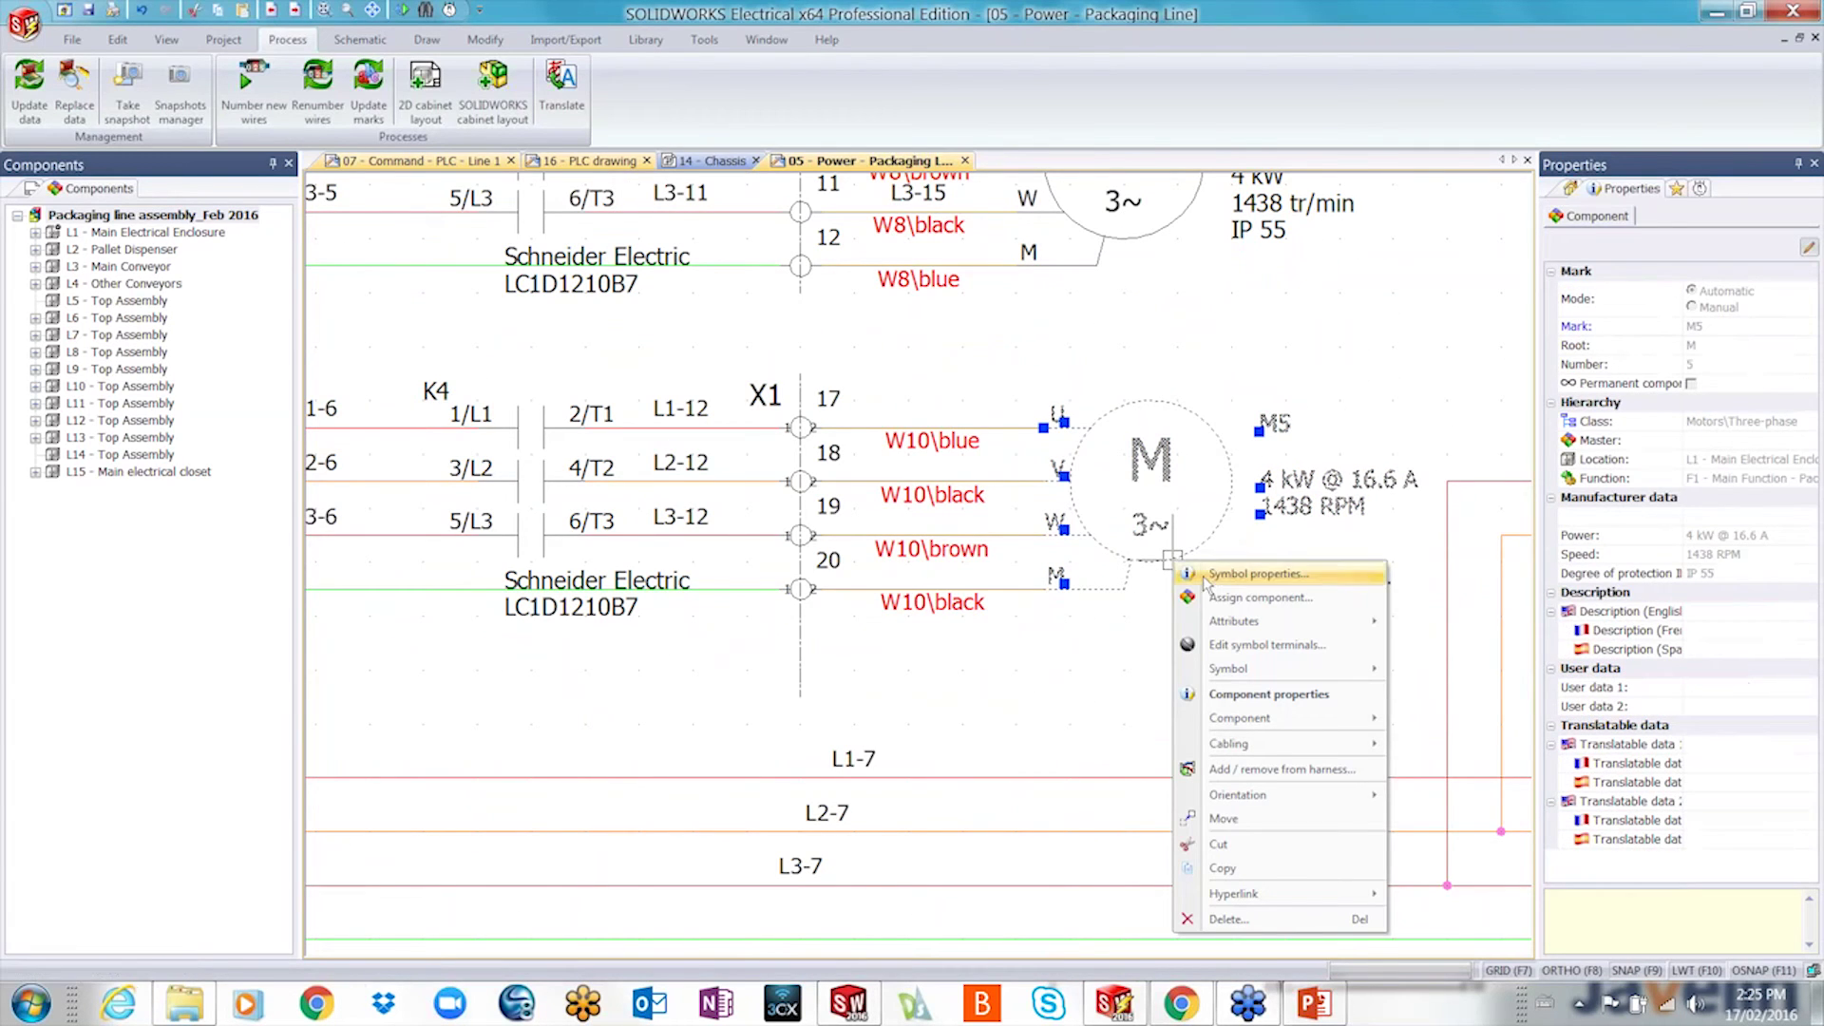
{"action": "left_click", "coordinate": [1244, 573]}
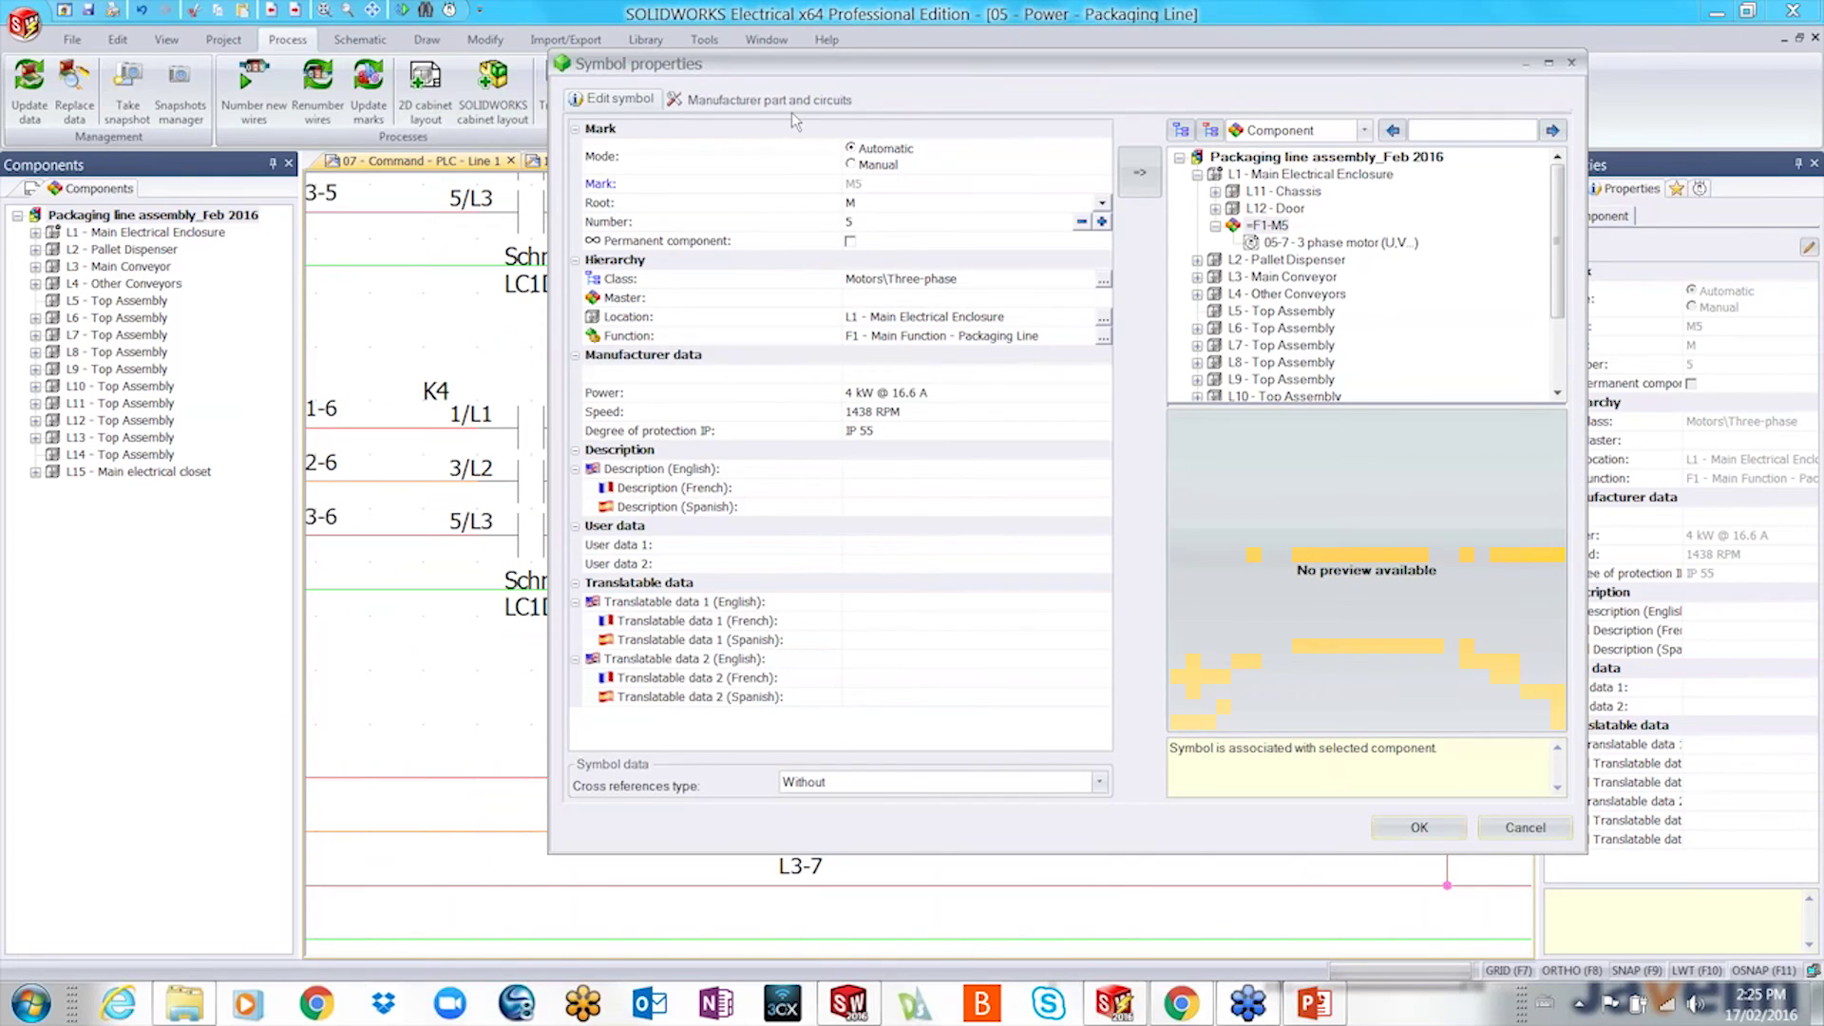
{"action": "left_click", "coordinate": [760, 98]}
{"action": "double_click", "coordinate": [785, 164]}
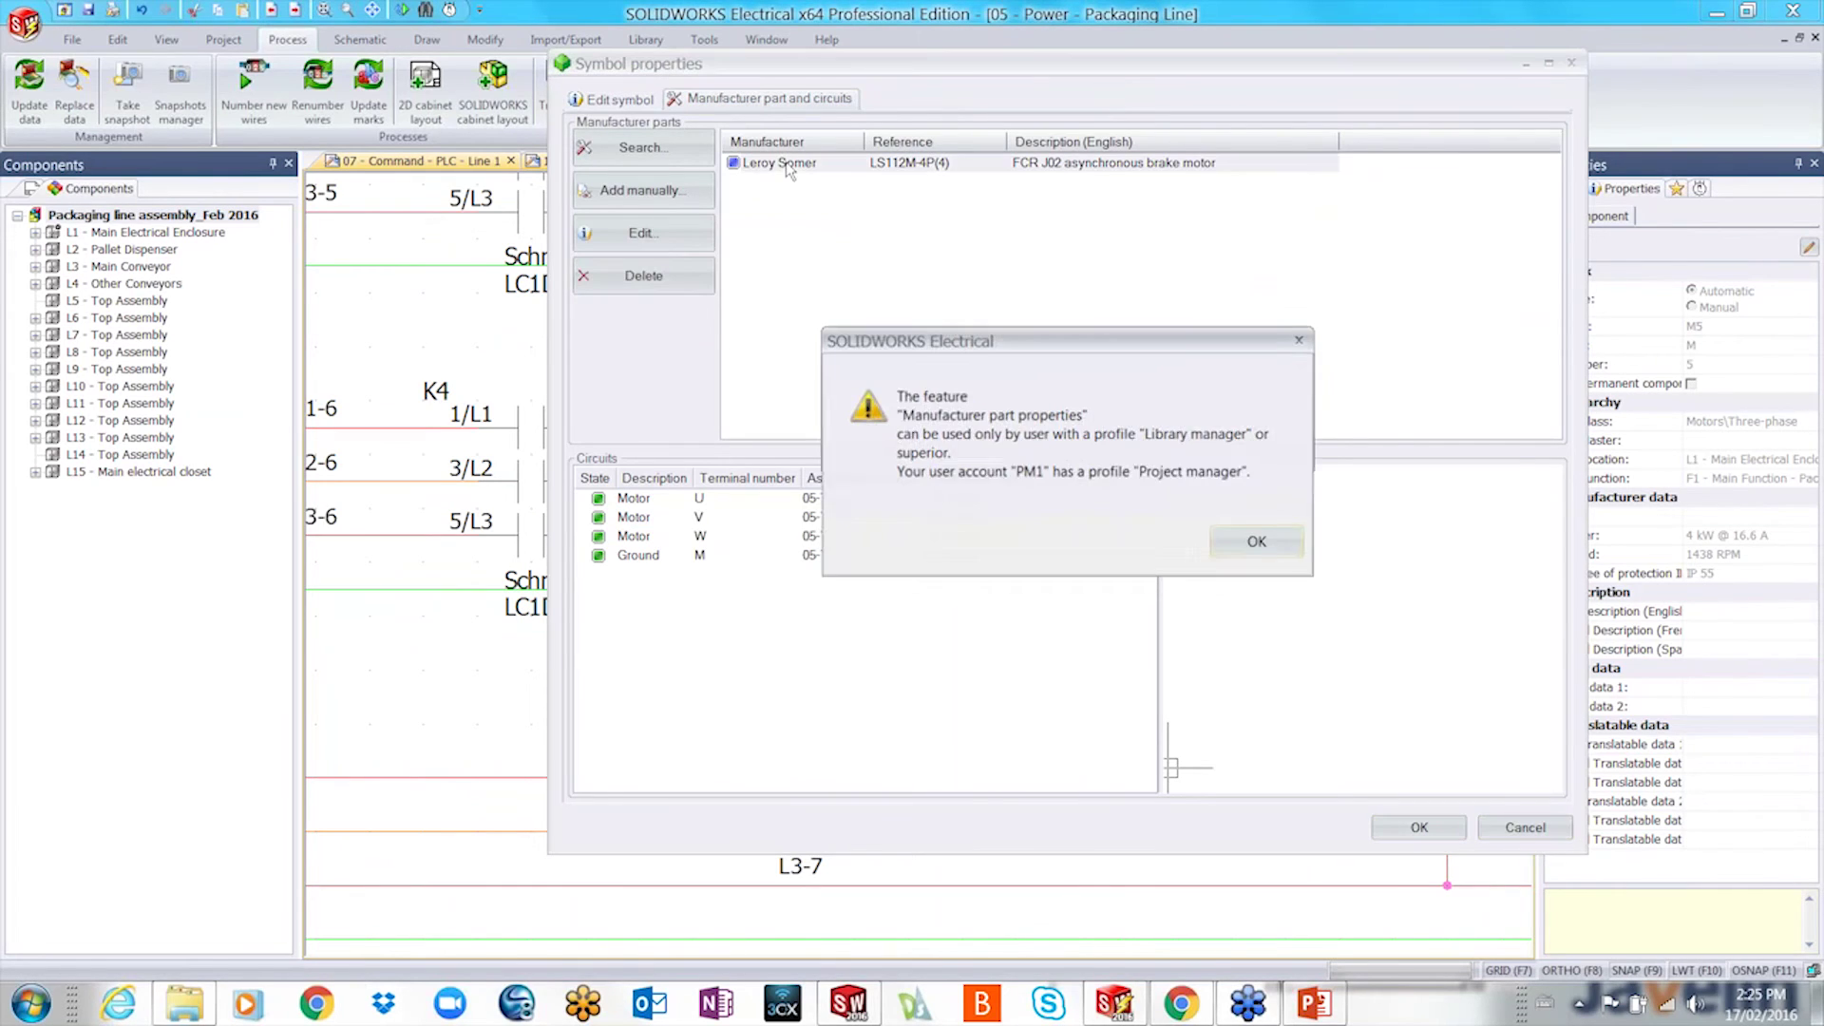
{"action": "left_click", "coordinate": [1280, 542]}
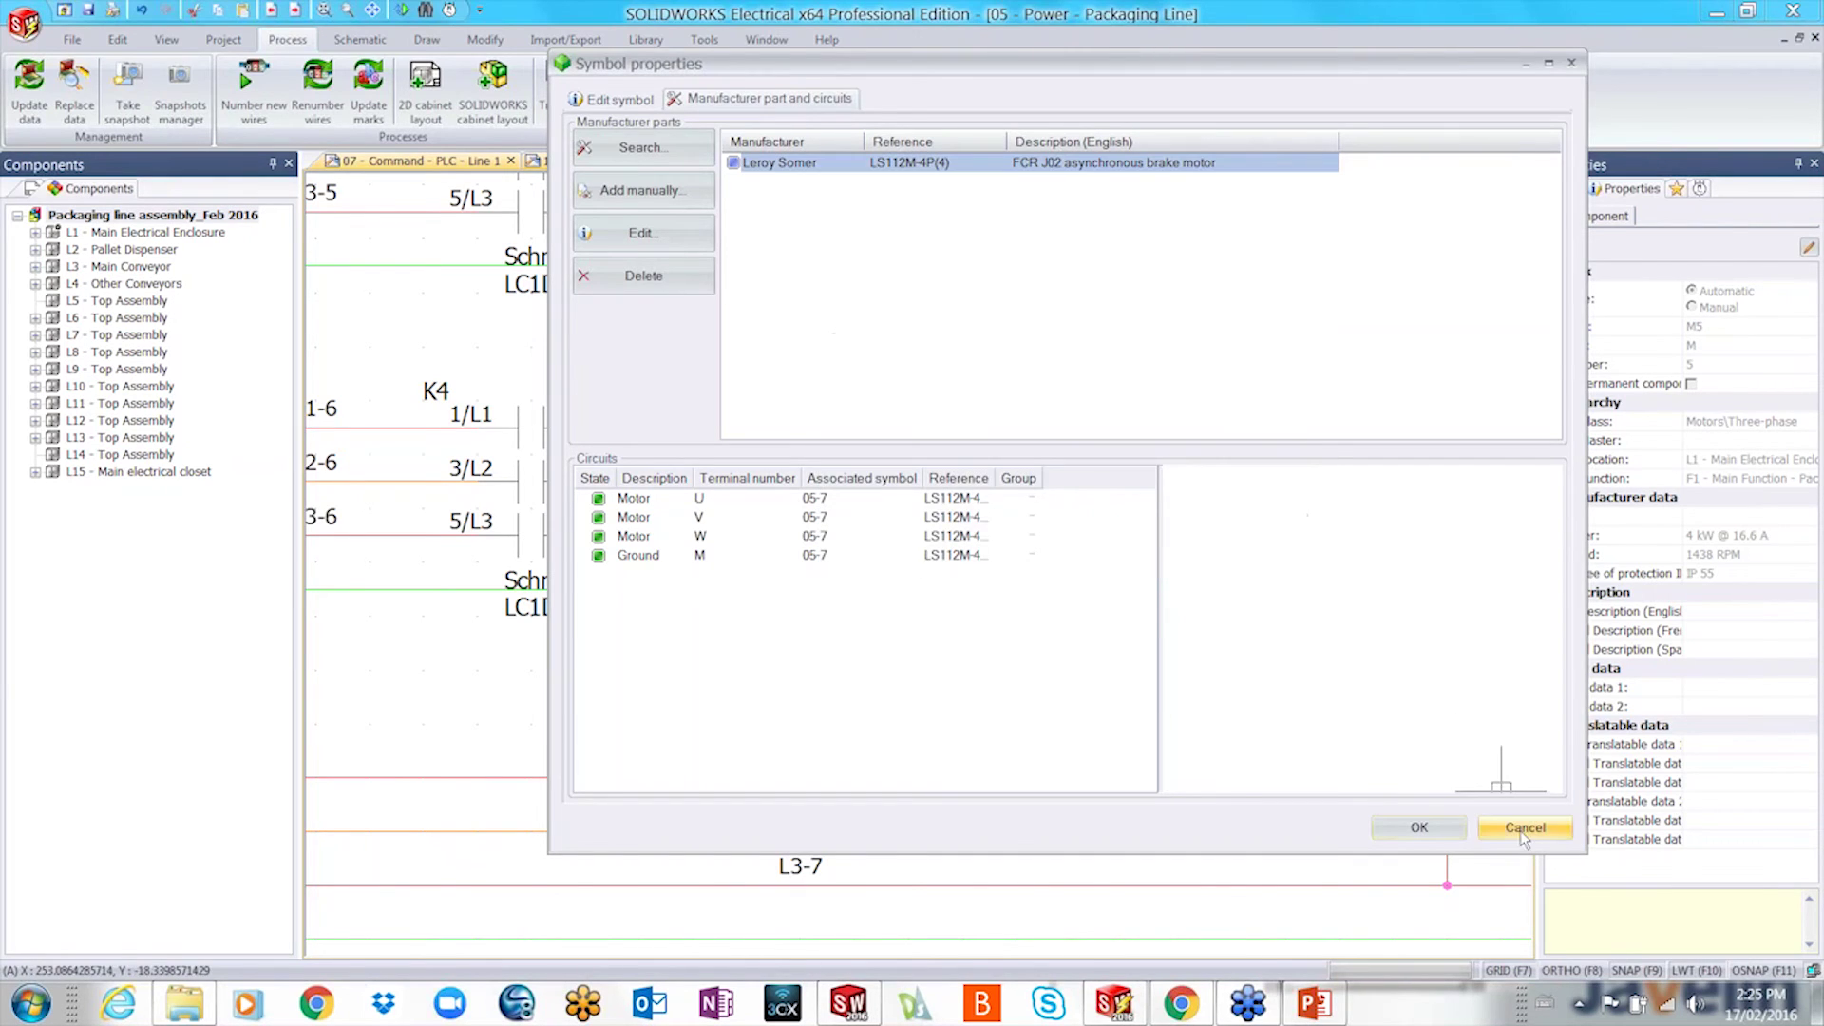
{"action": "left_click", "coordinate": [1510, 821]}
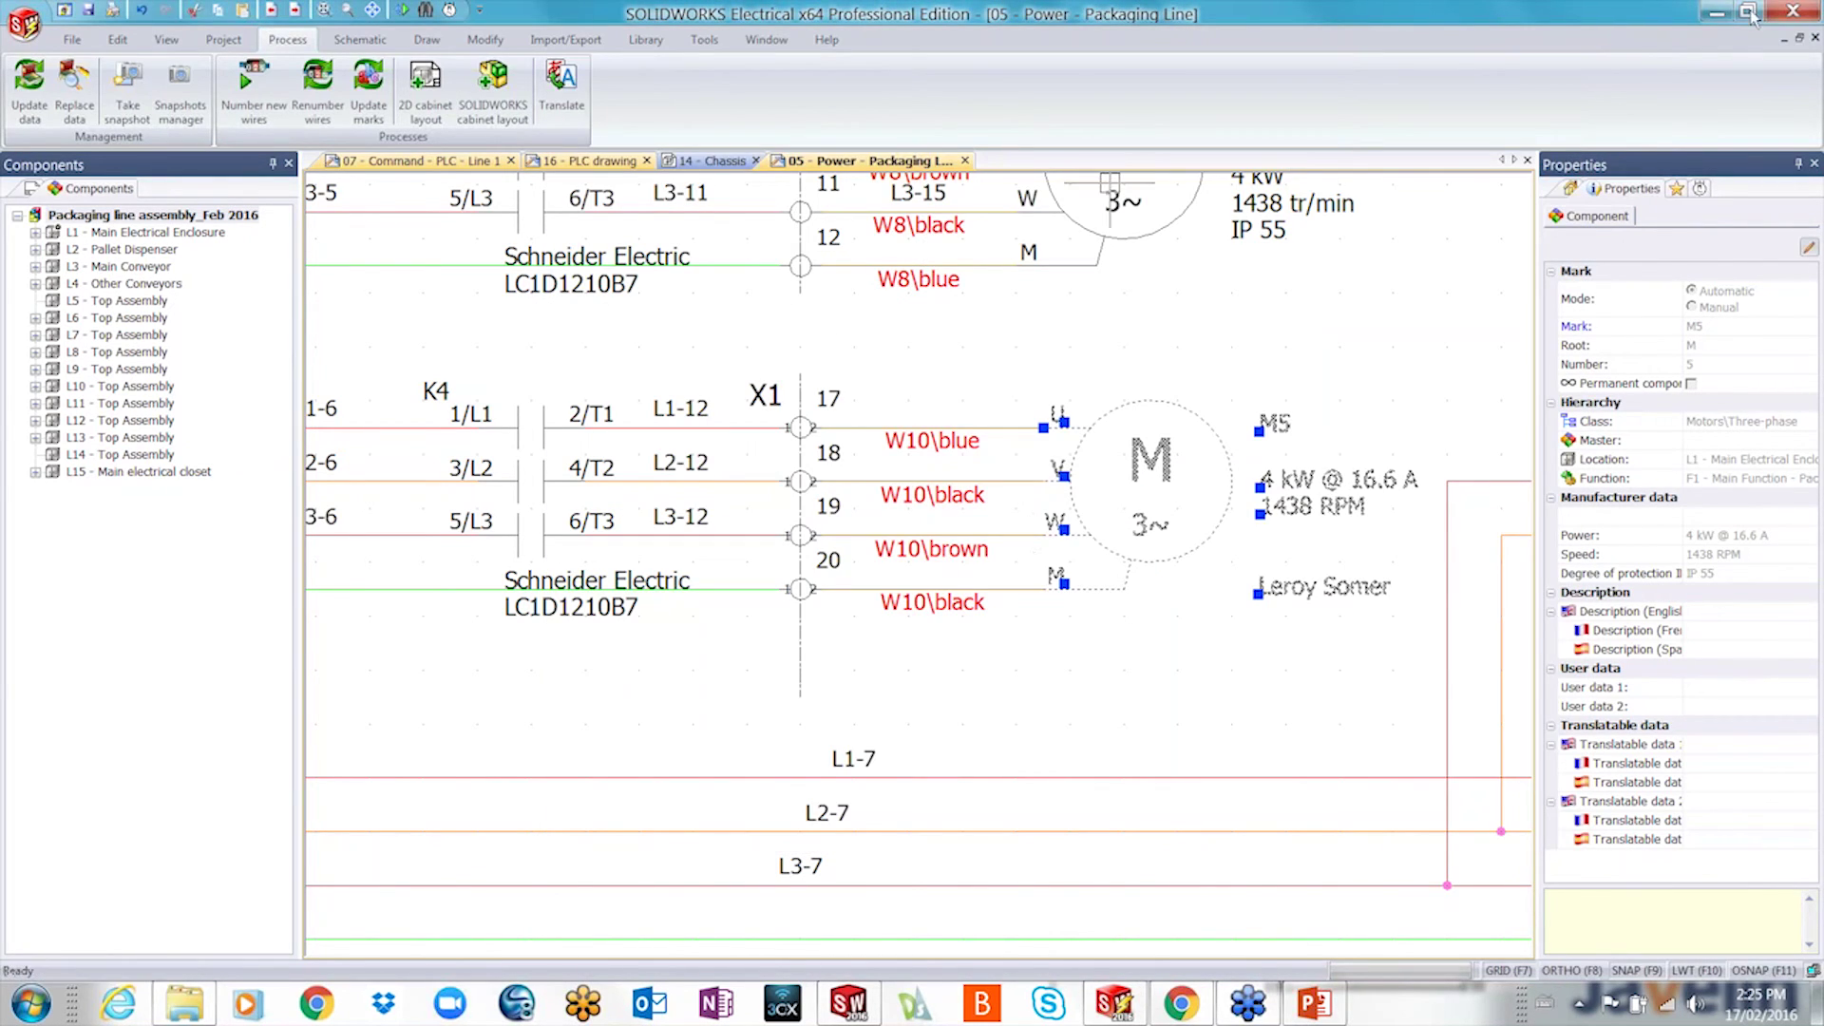
{"action": "left_click", "coordinate": [1784, 13]}
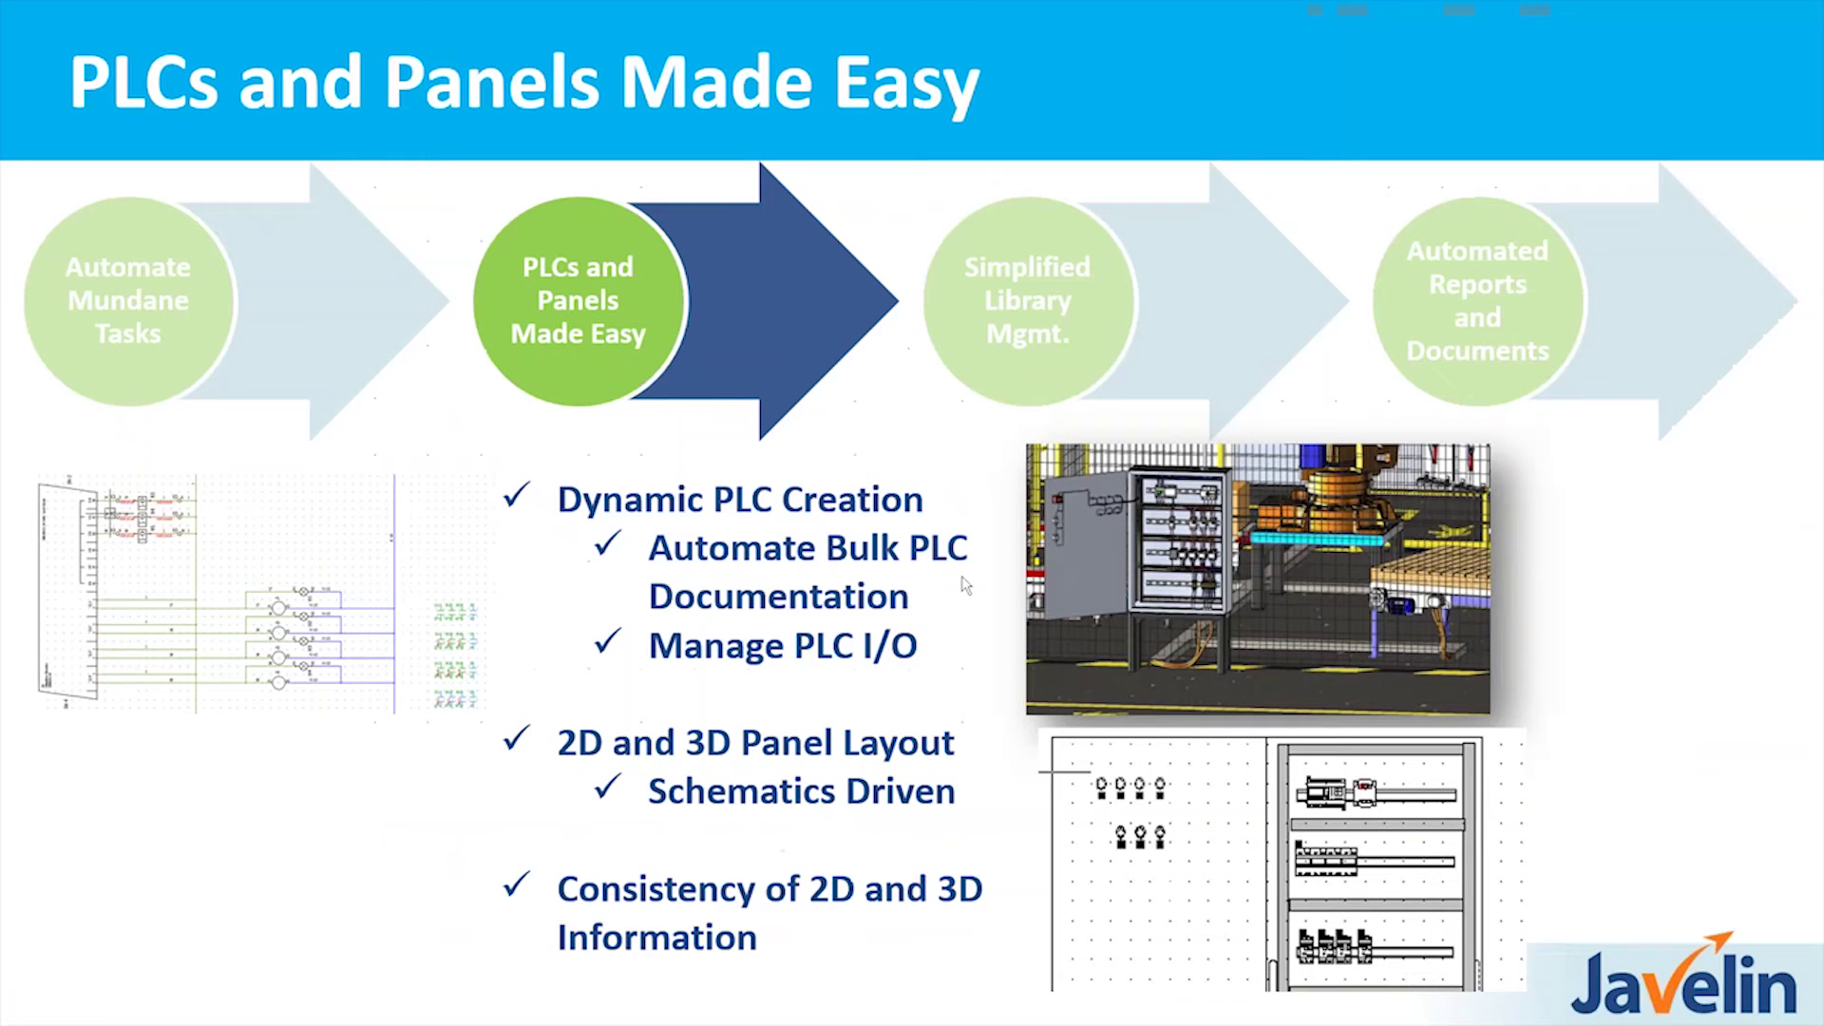
- Advance PowerPoint to the Simplified Library Mgmt. slide, then switch back to the desktop
{"action": "key", "text": "alt+Tab"}
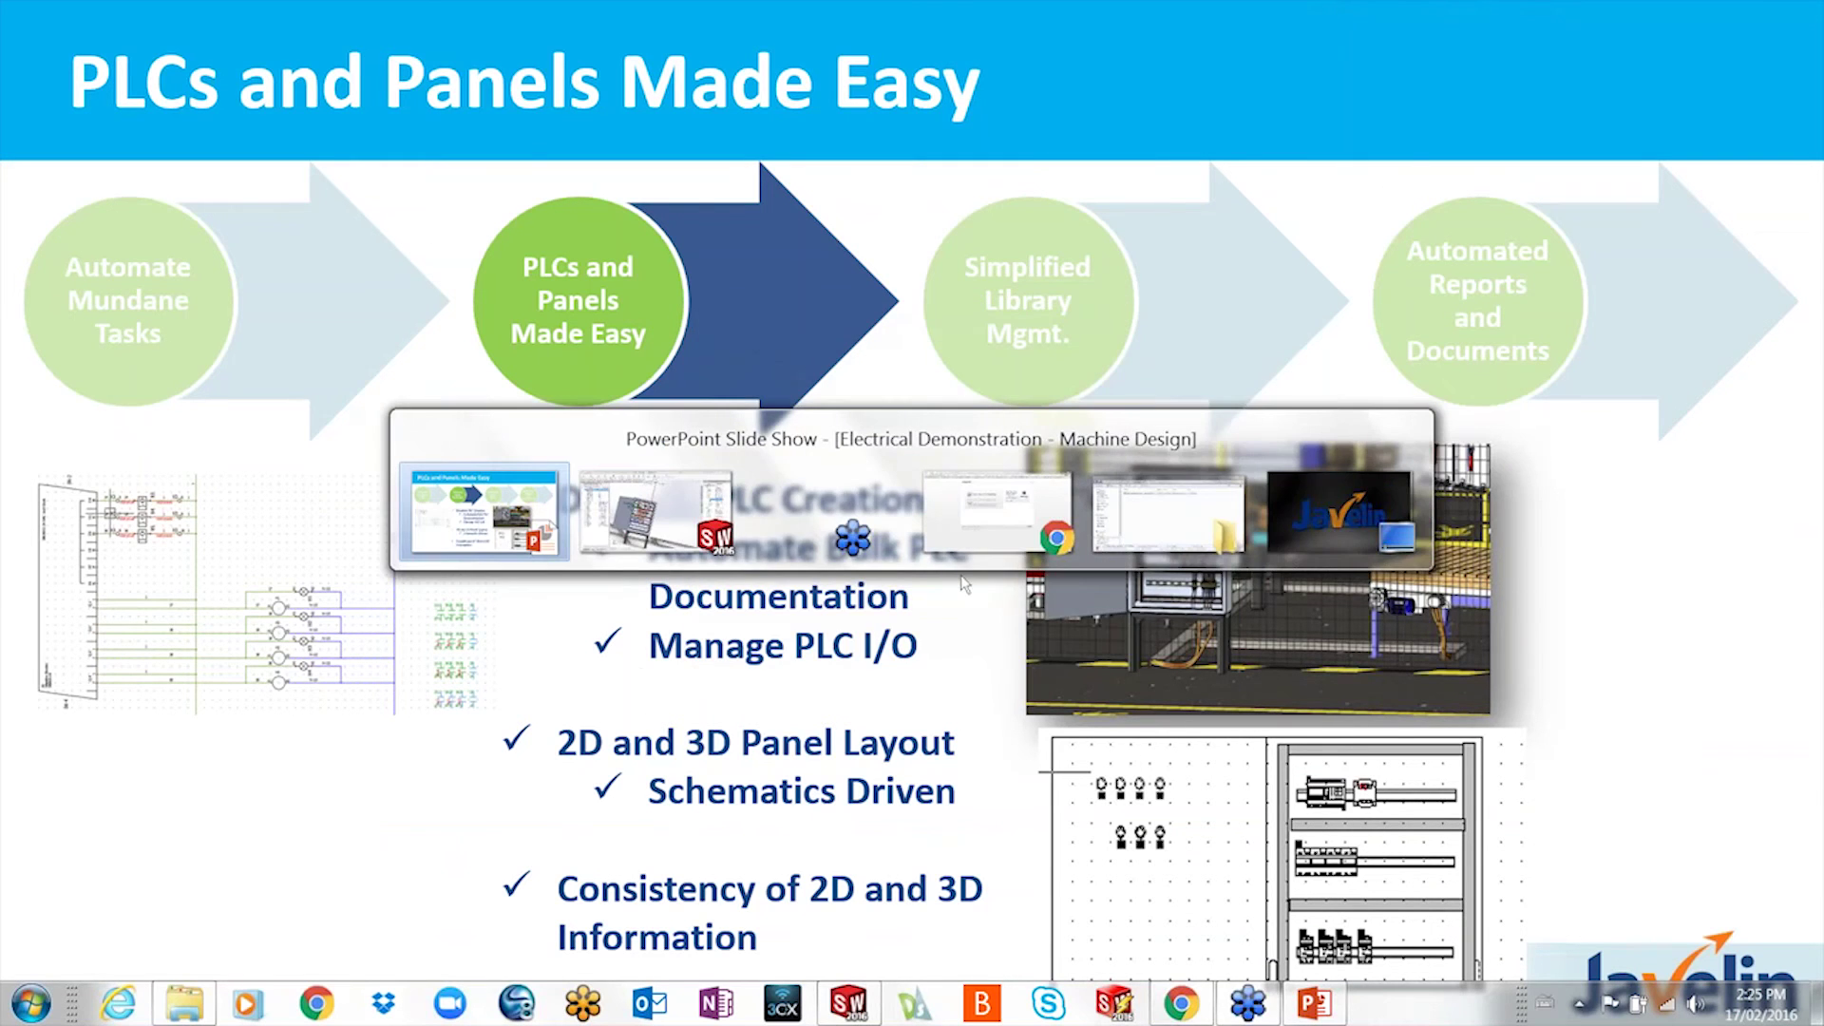
{"action": "mouse_move", "coordinate": [698, 518]}
{"action": "left_click", "coordinate": [1123, 1016]}
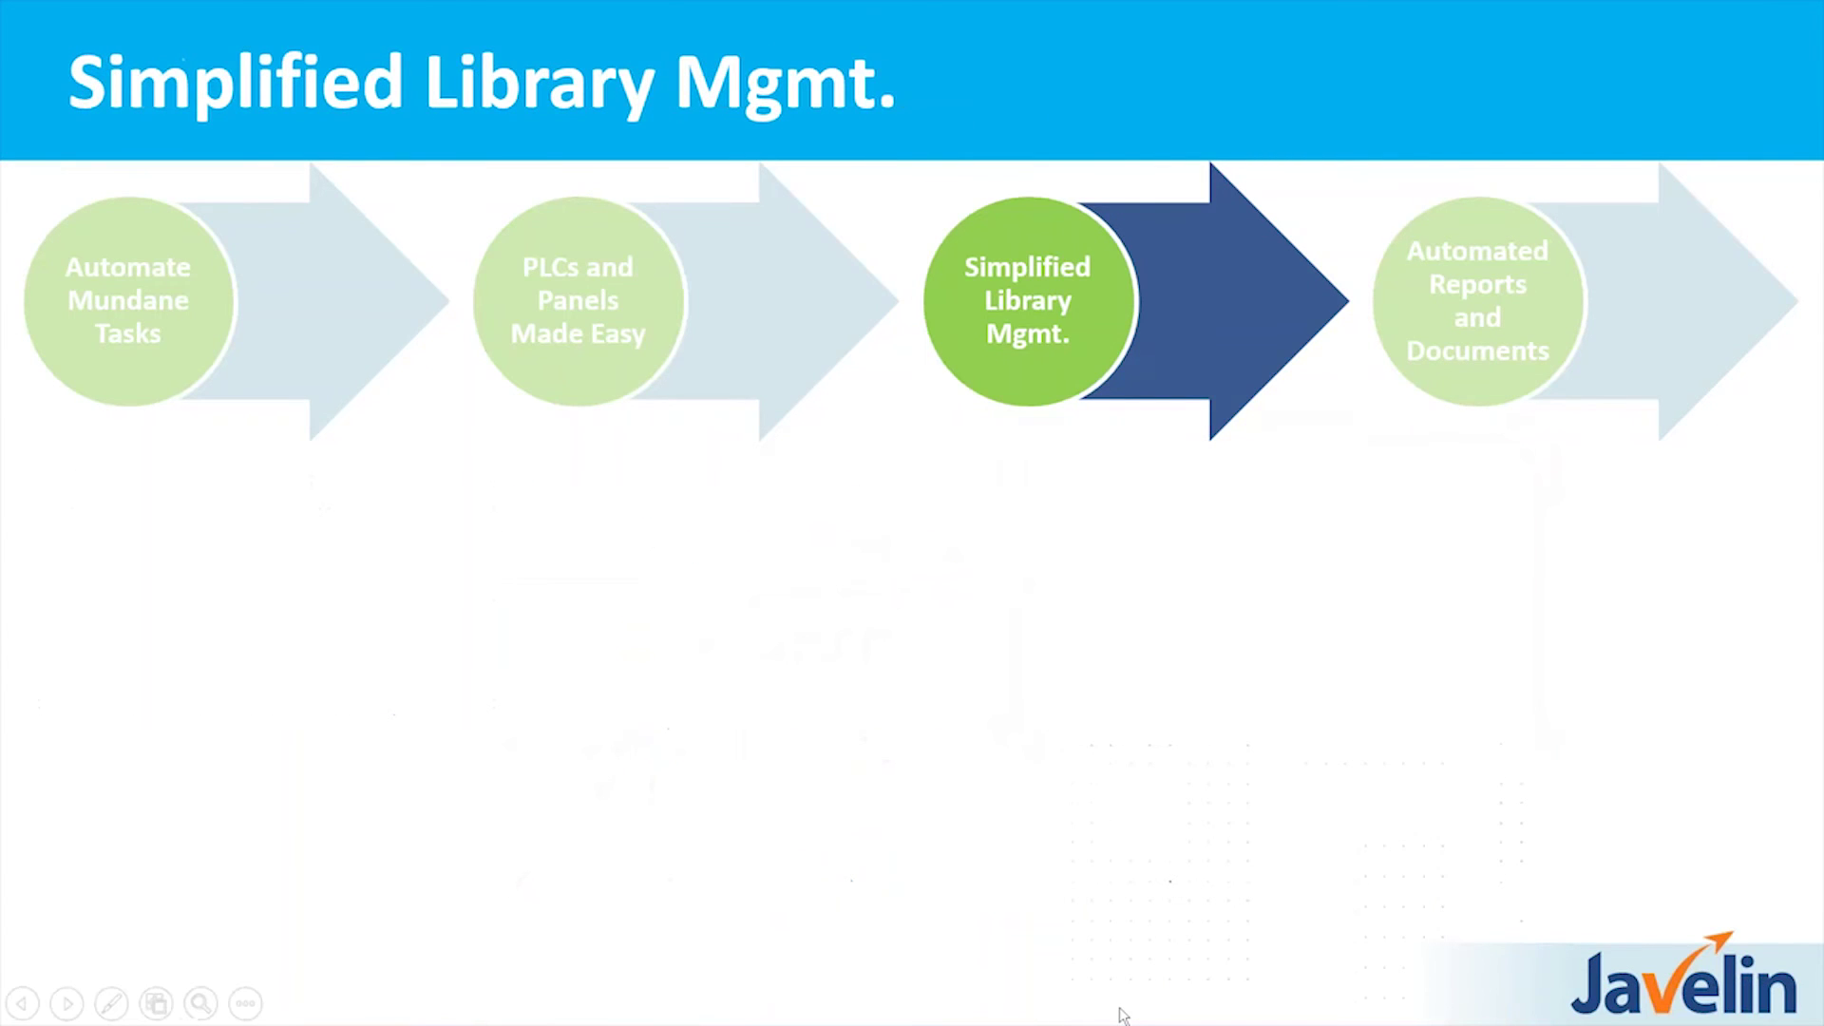
{"action": "key", "text": "alt+Tab"}
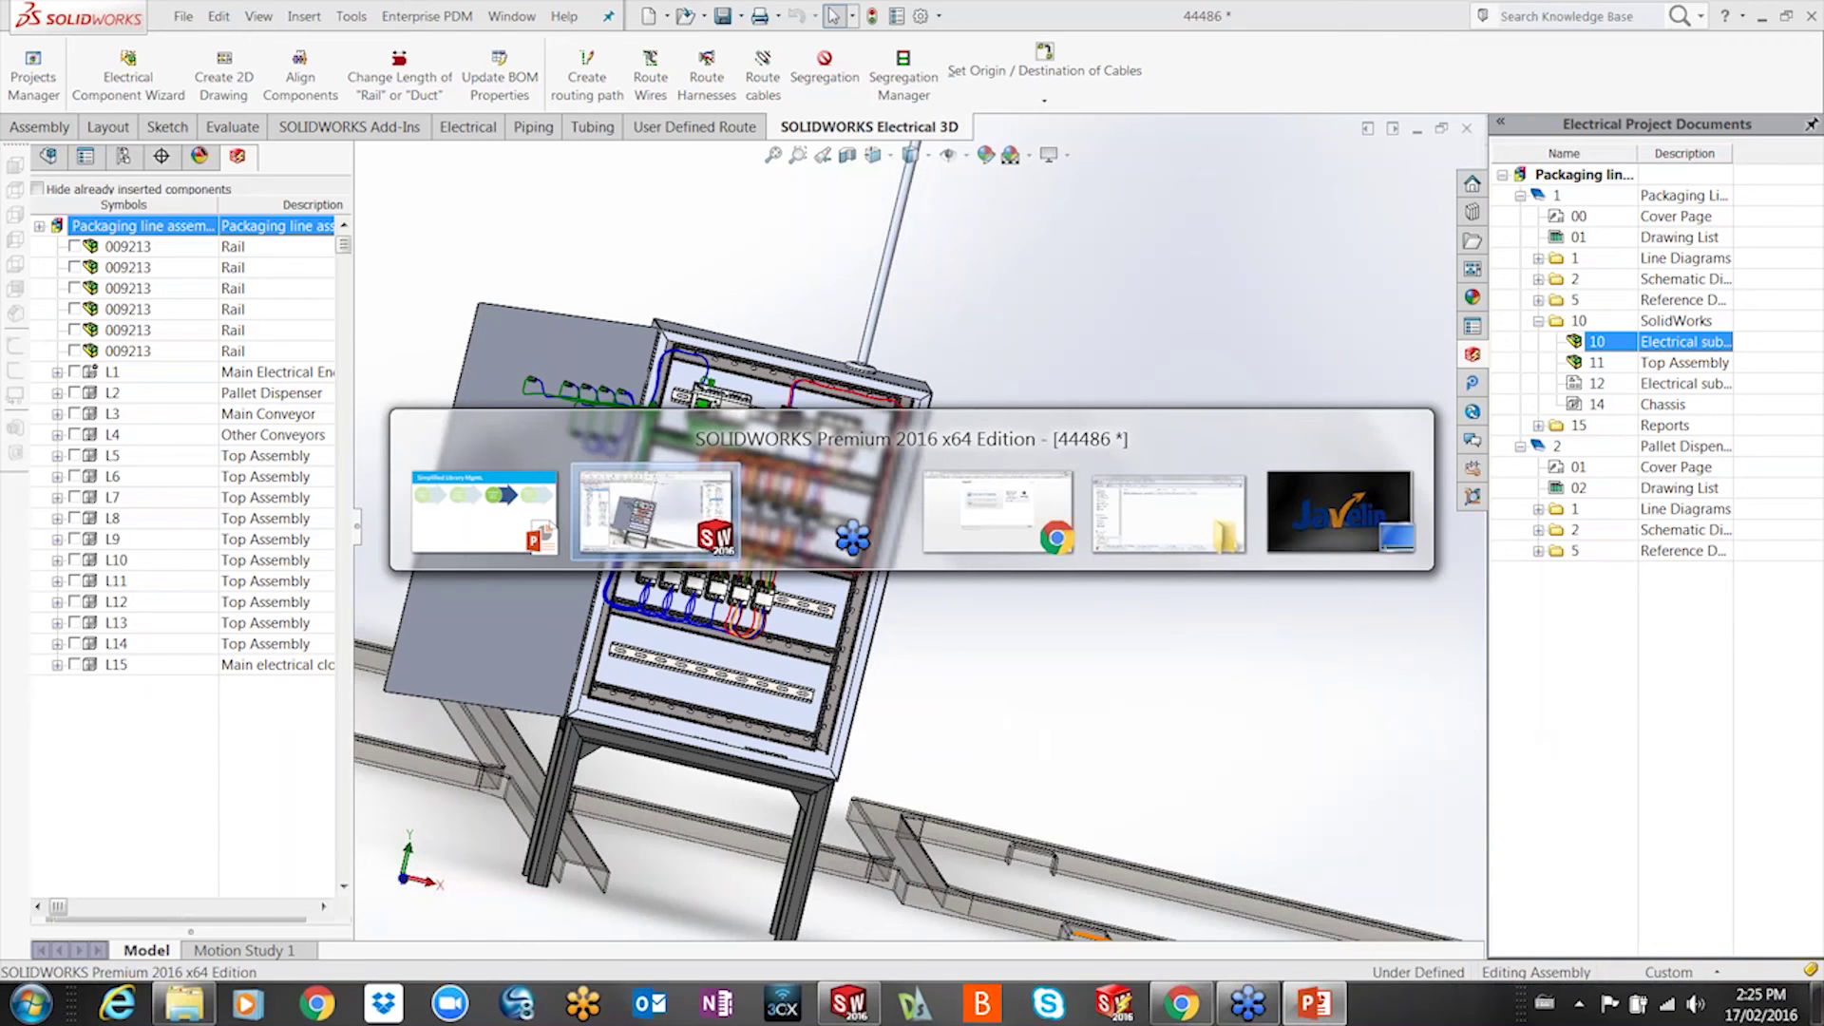
{"action": "key", "text": "alt+Tab"}
{"action": "key", "text": "alt+Tab"}
{"action": "key", "text": "alt+Tab"}
{"action": "key", "text": "alt+Tab"}
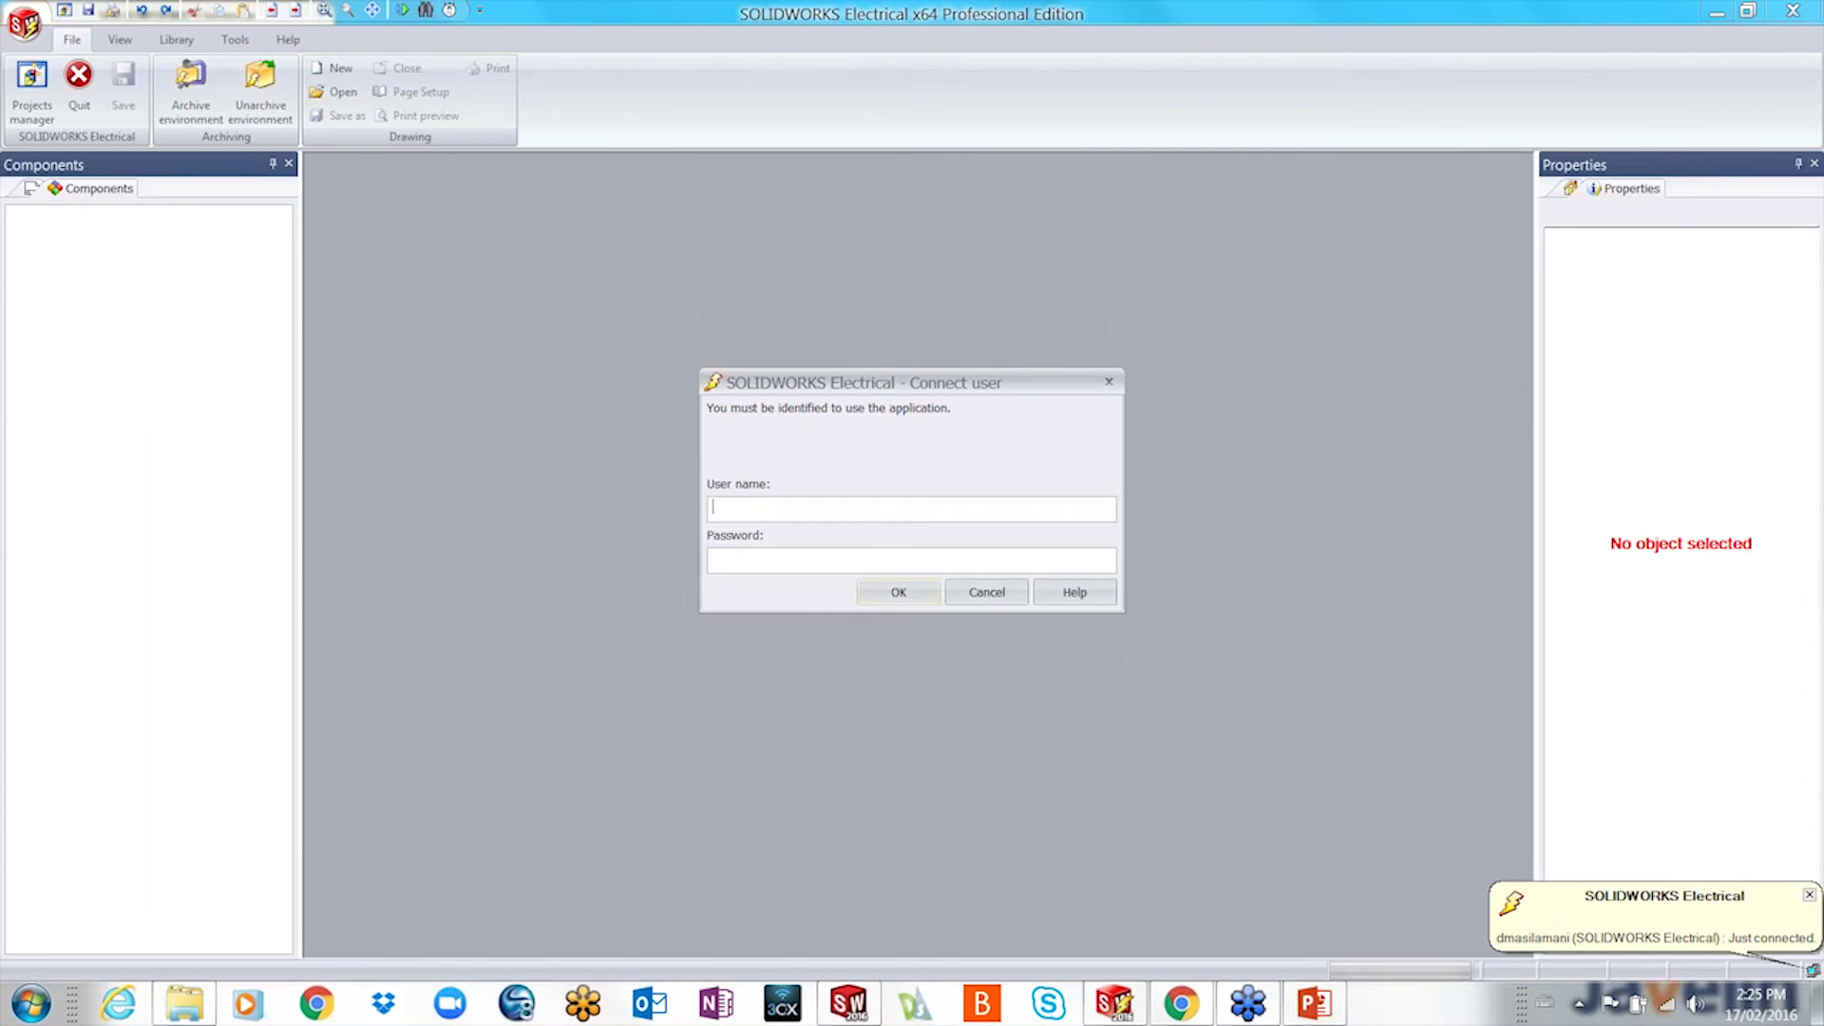
- Sign in and reopen the Packaging line assembly_Feb 2016 project, confirming it despite being in use
{"action": "type", "text": "admin******"}
{"action": "key", "text": "Return"}
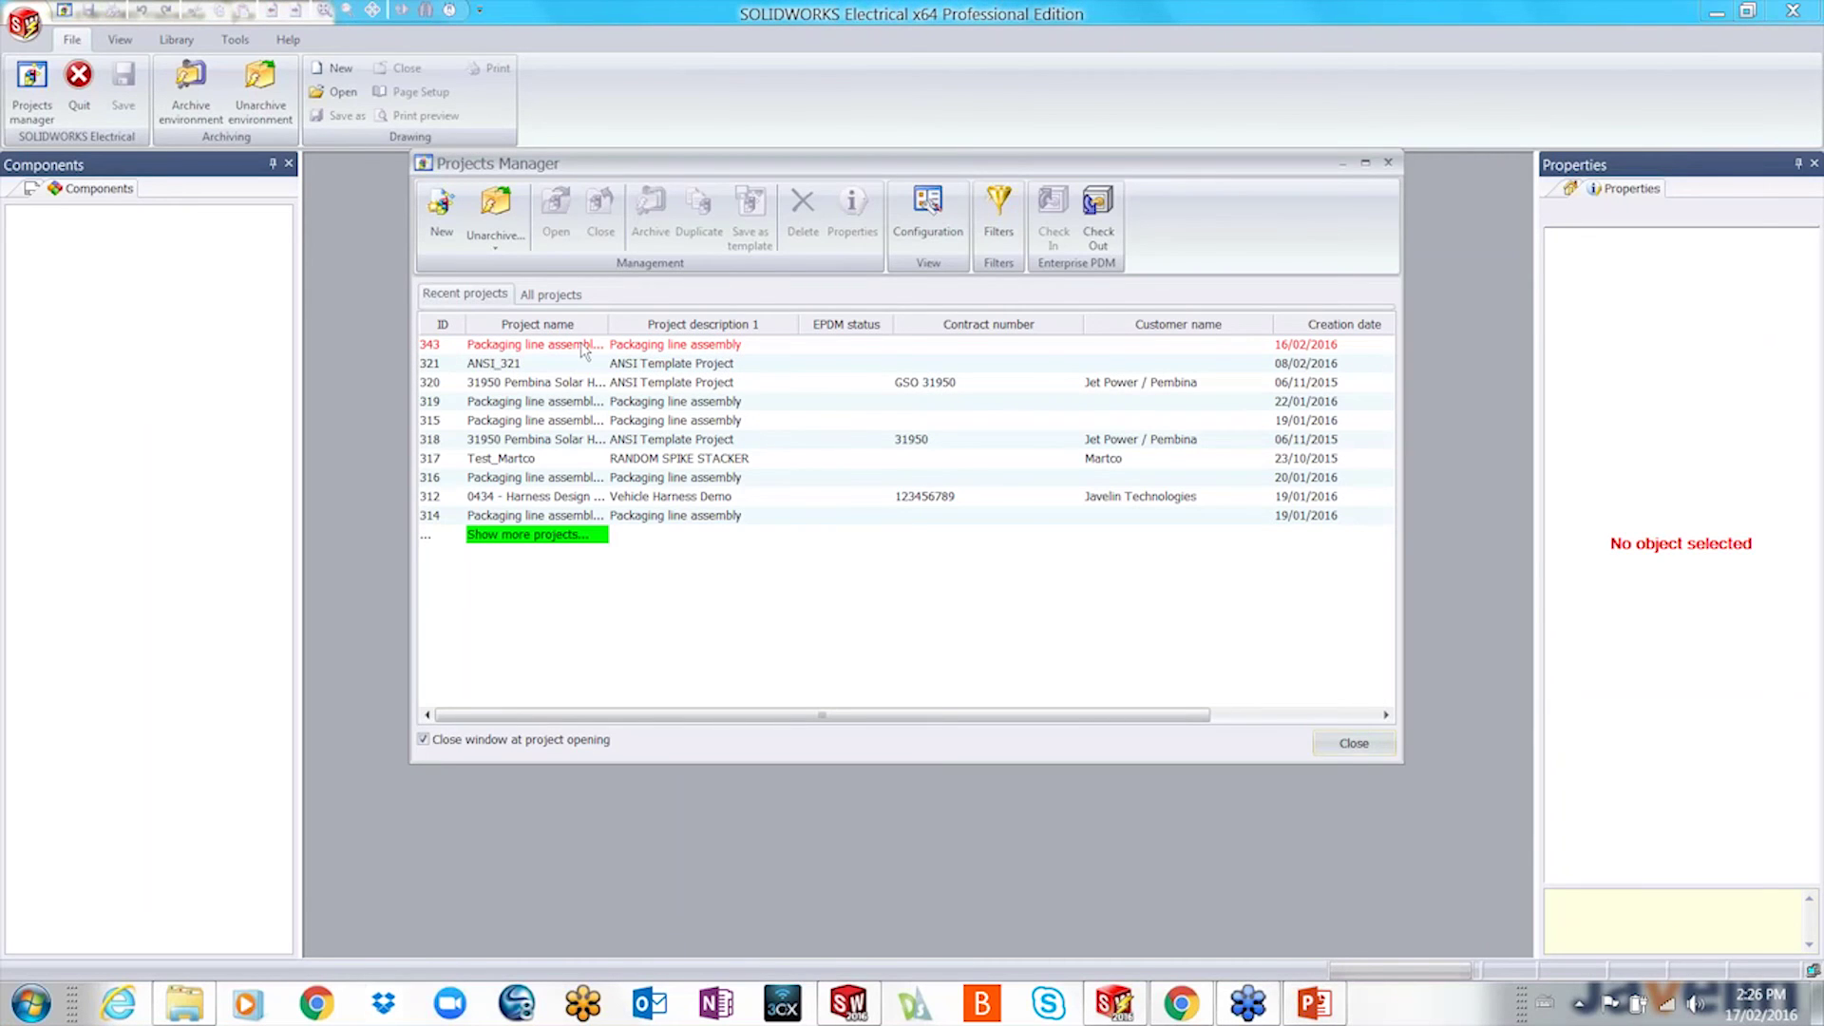
{"action": "double_click", "coordinate": [580, 346]}
{"action": "left_click", "coordinate": [987, 567]}
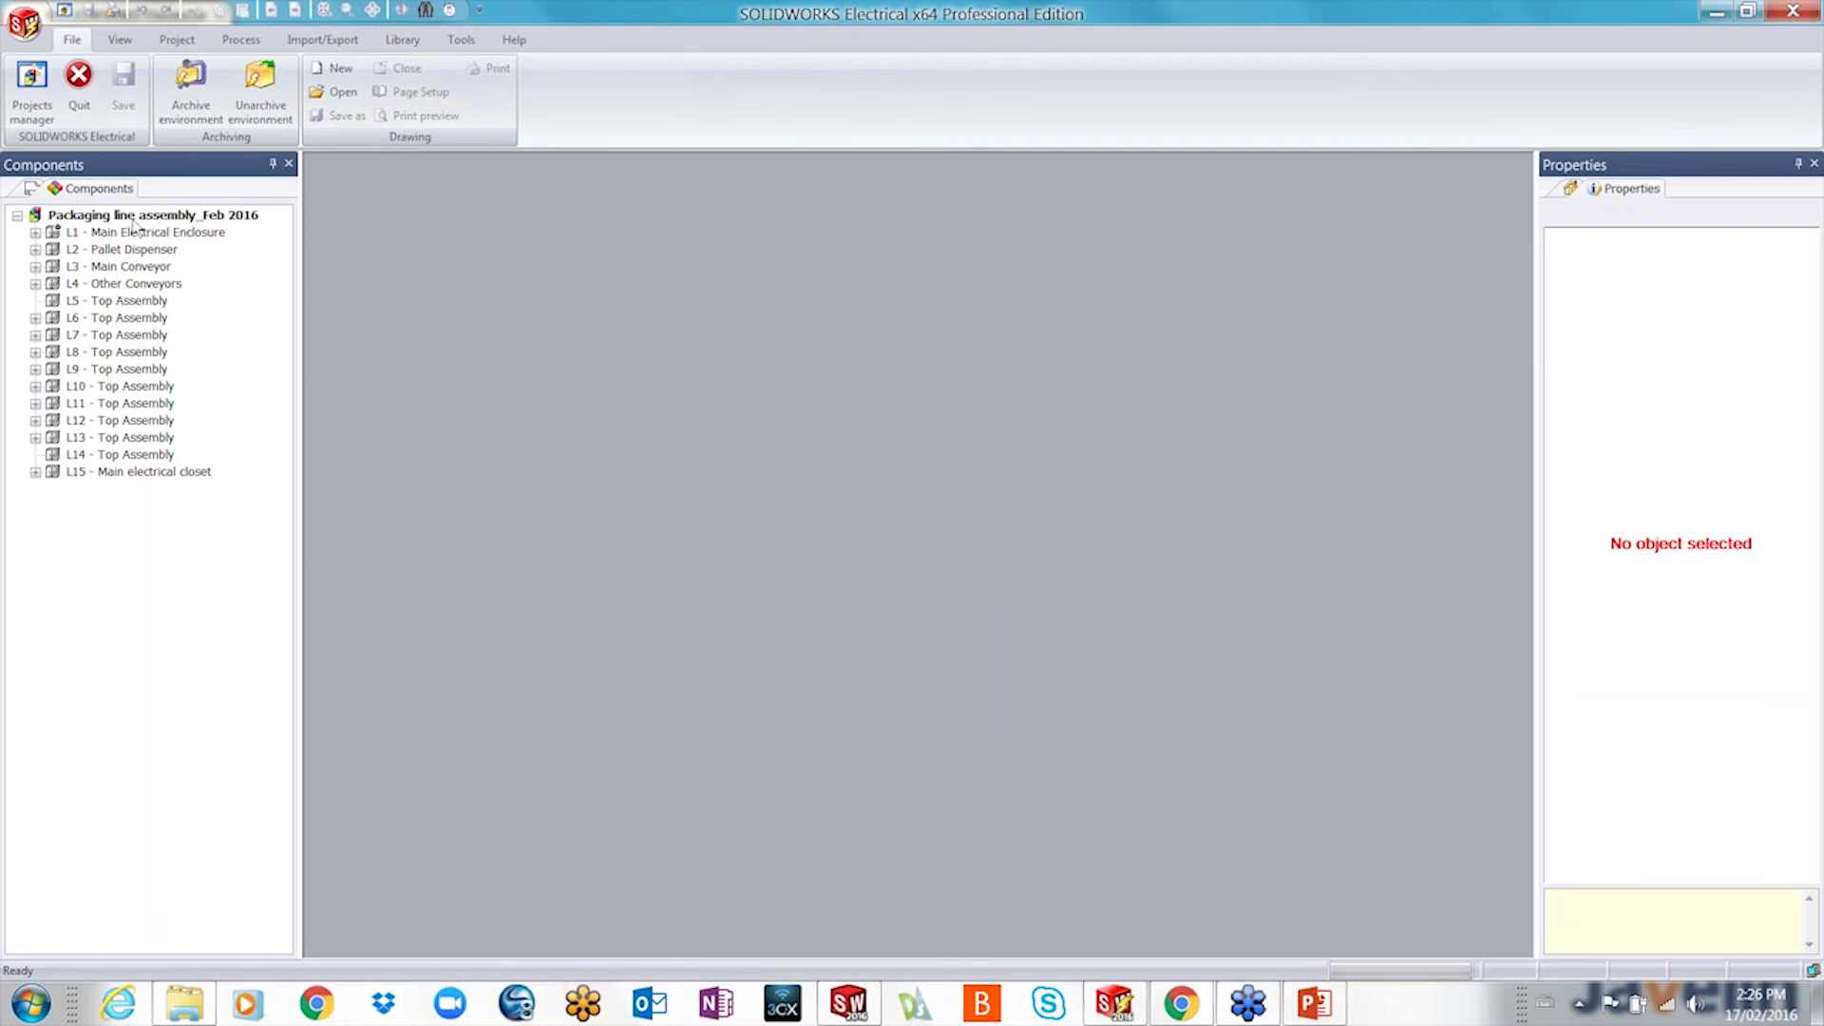
- Open drawing 05 - Power - Packaging Line from book 1's Schematic Diagrams folder
{"action": "left_click", "coordinate": [33, 189]}
{"action": "left_click", "coordinate": [35, 233]}
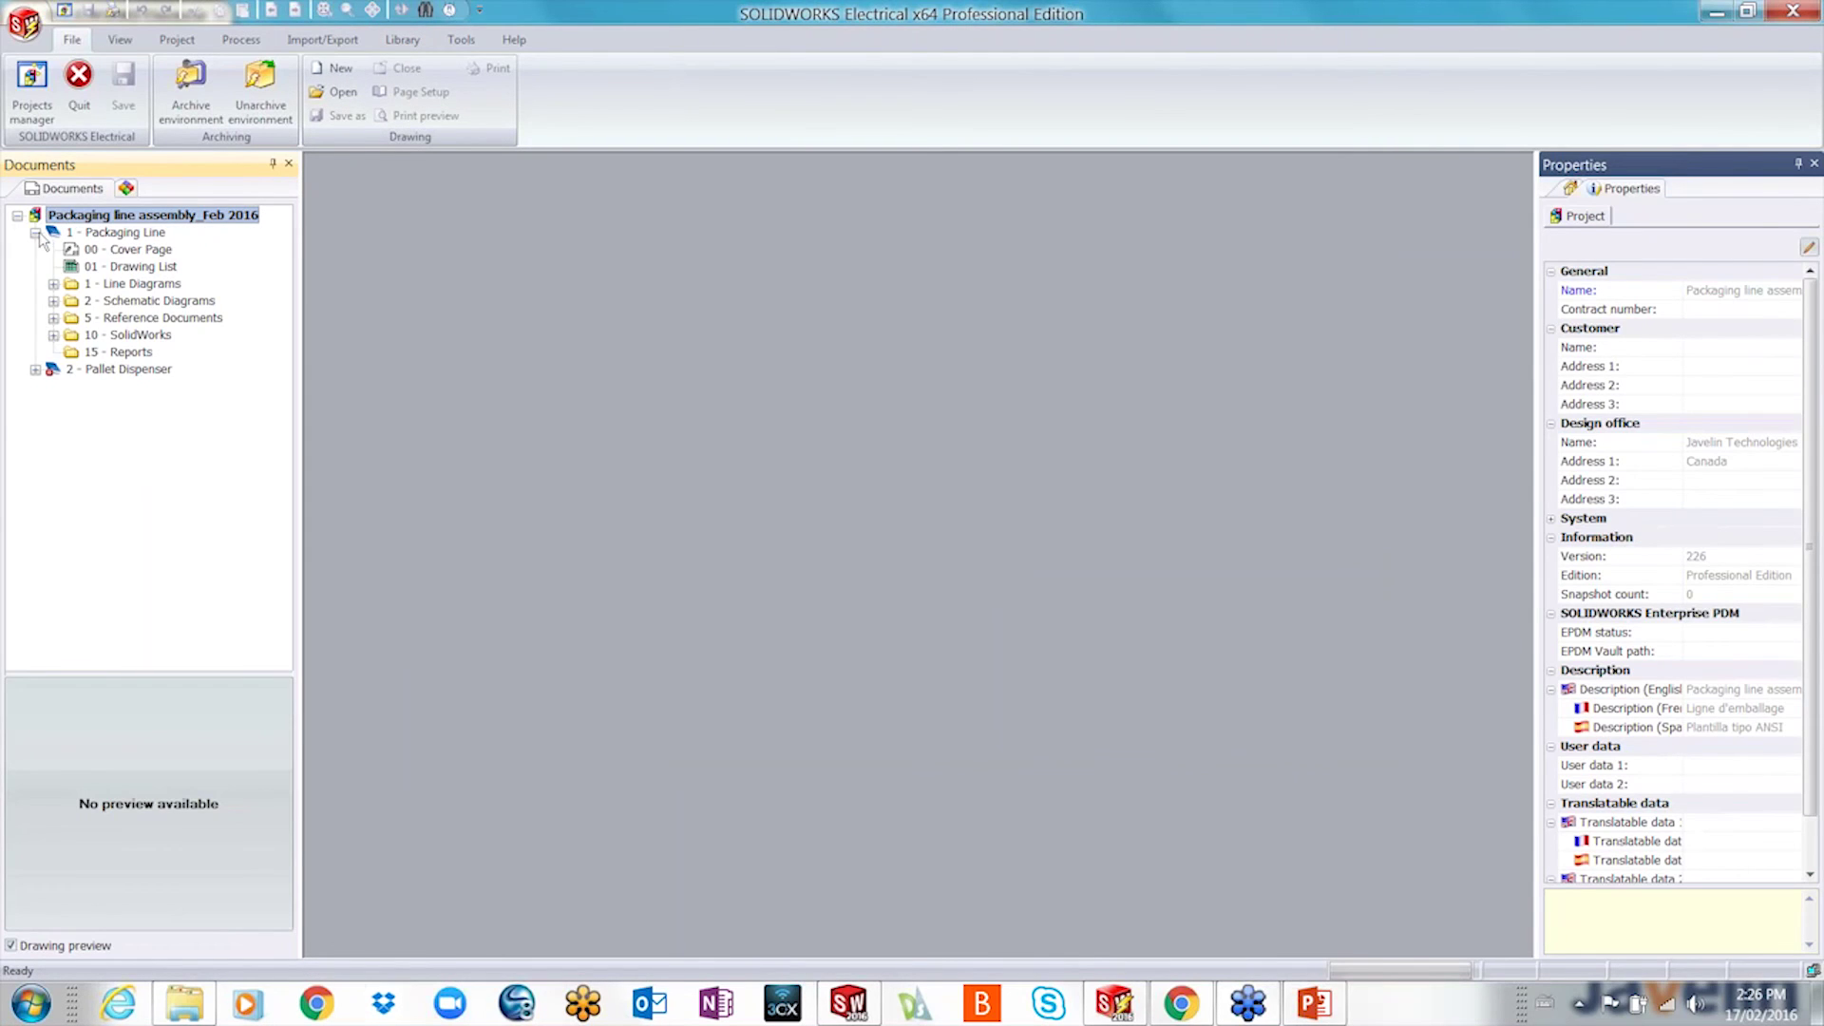
{"action": "left_click", "coordinate": [54, 302]}
{"action": "left_click", "coordinate": [156, 319]}
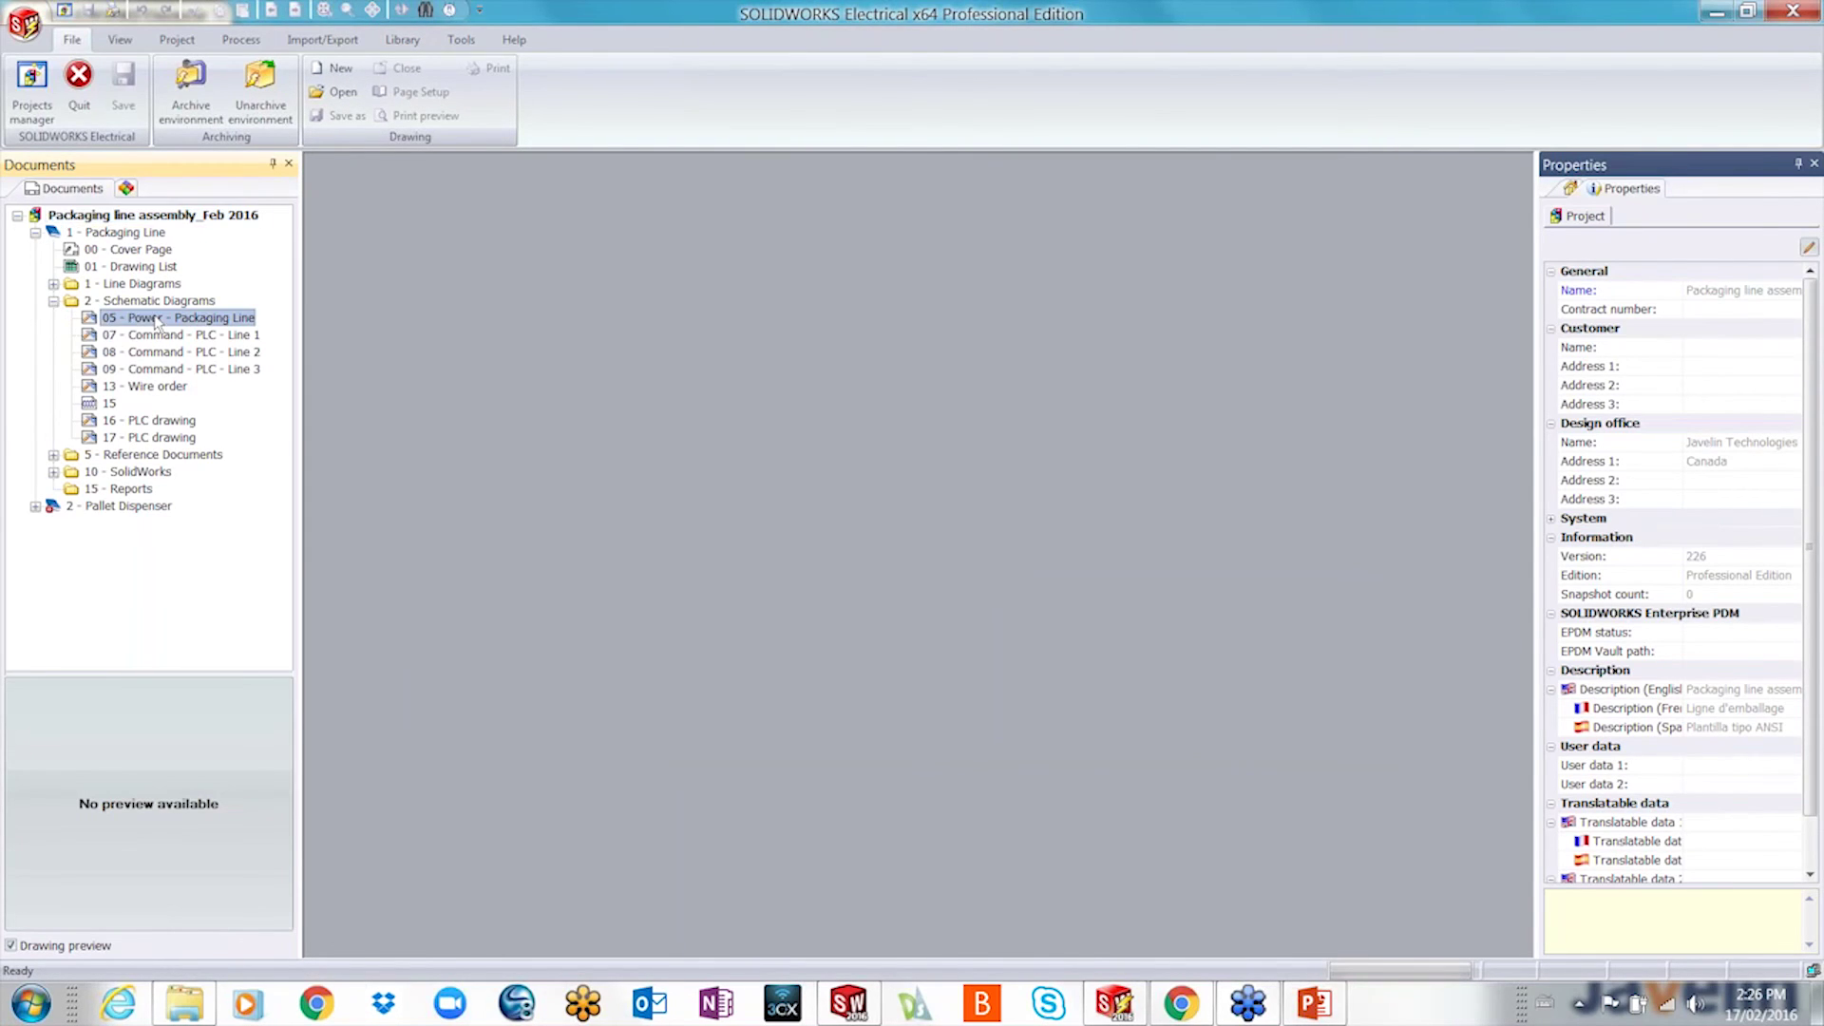
{"action": "double_click", "coordinate": [157, 320]}
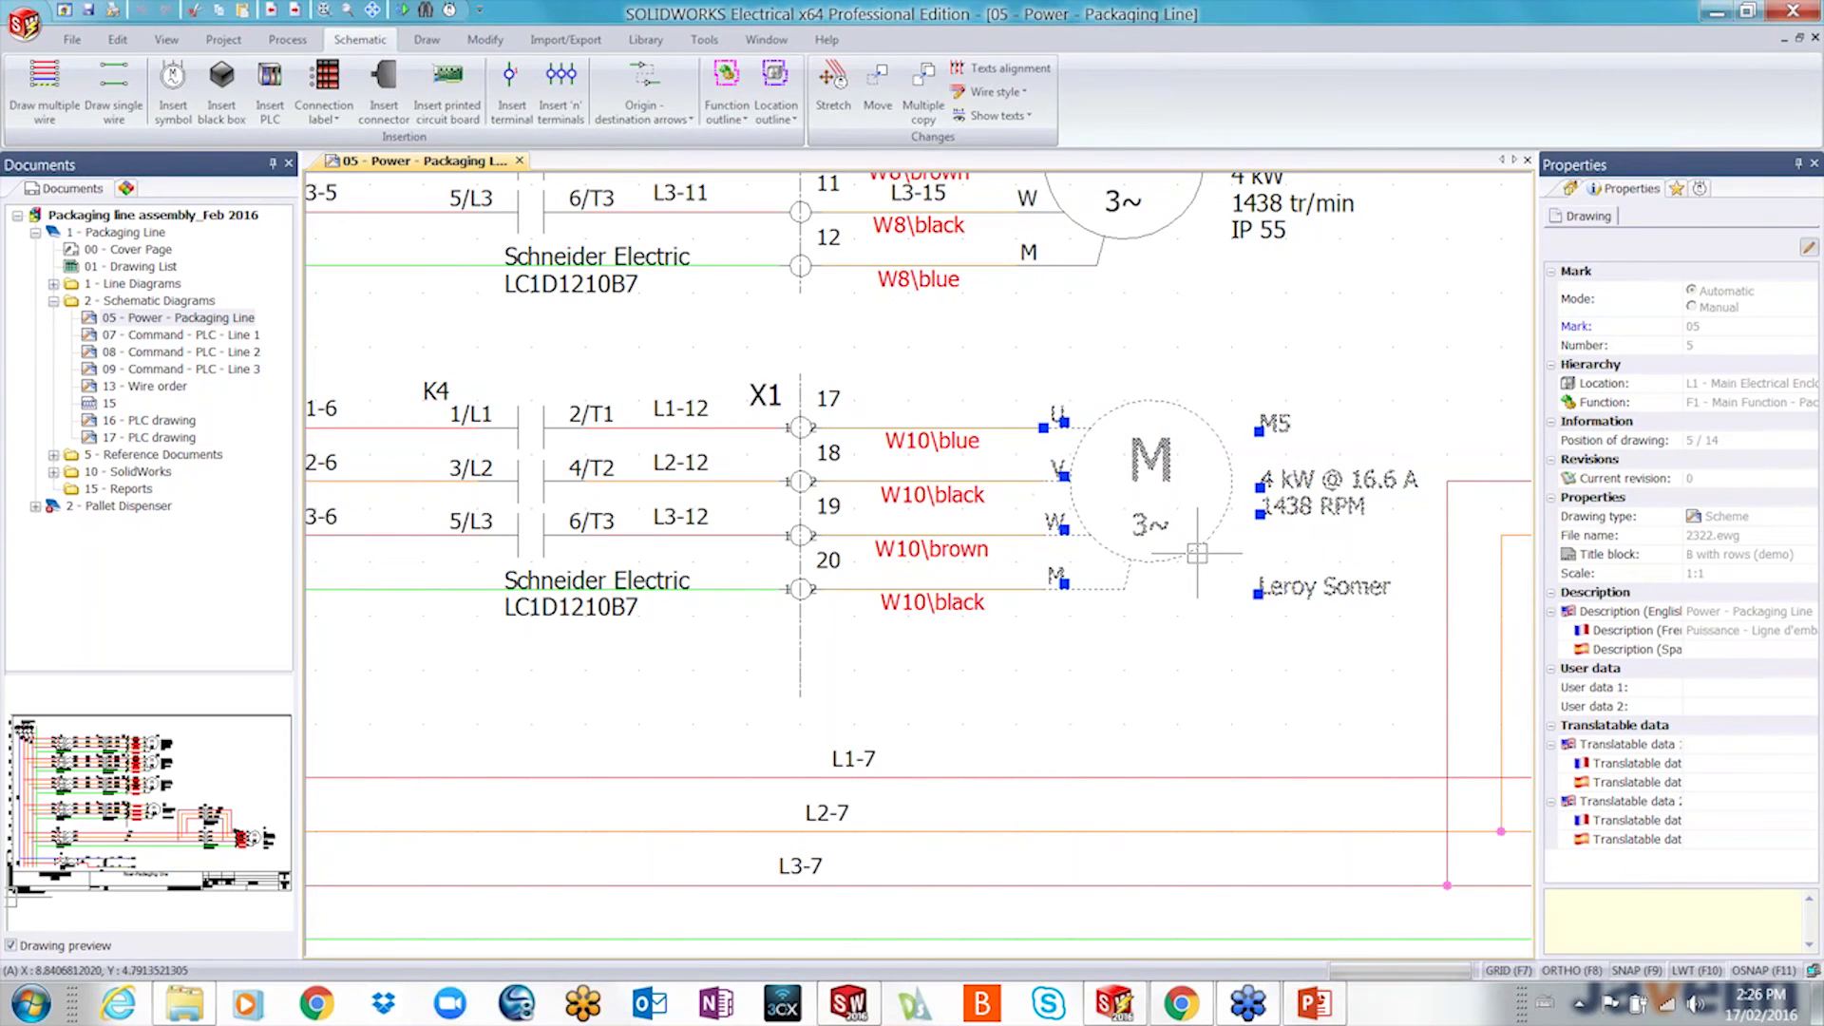
{"action": "right_click", "coordinate": [1197, 553]}
{"action": "left_click", "coordinate": [1254, 575]}
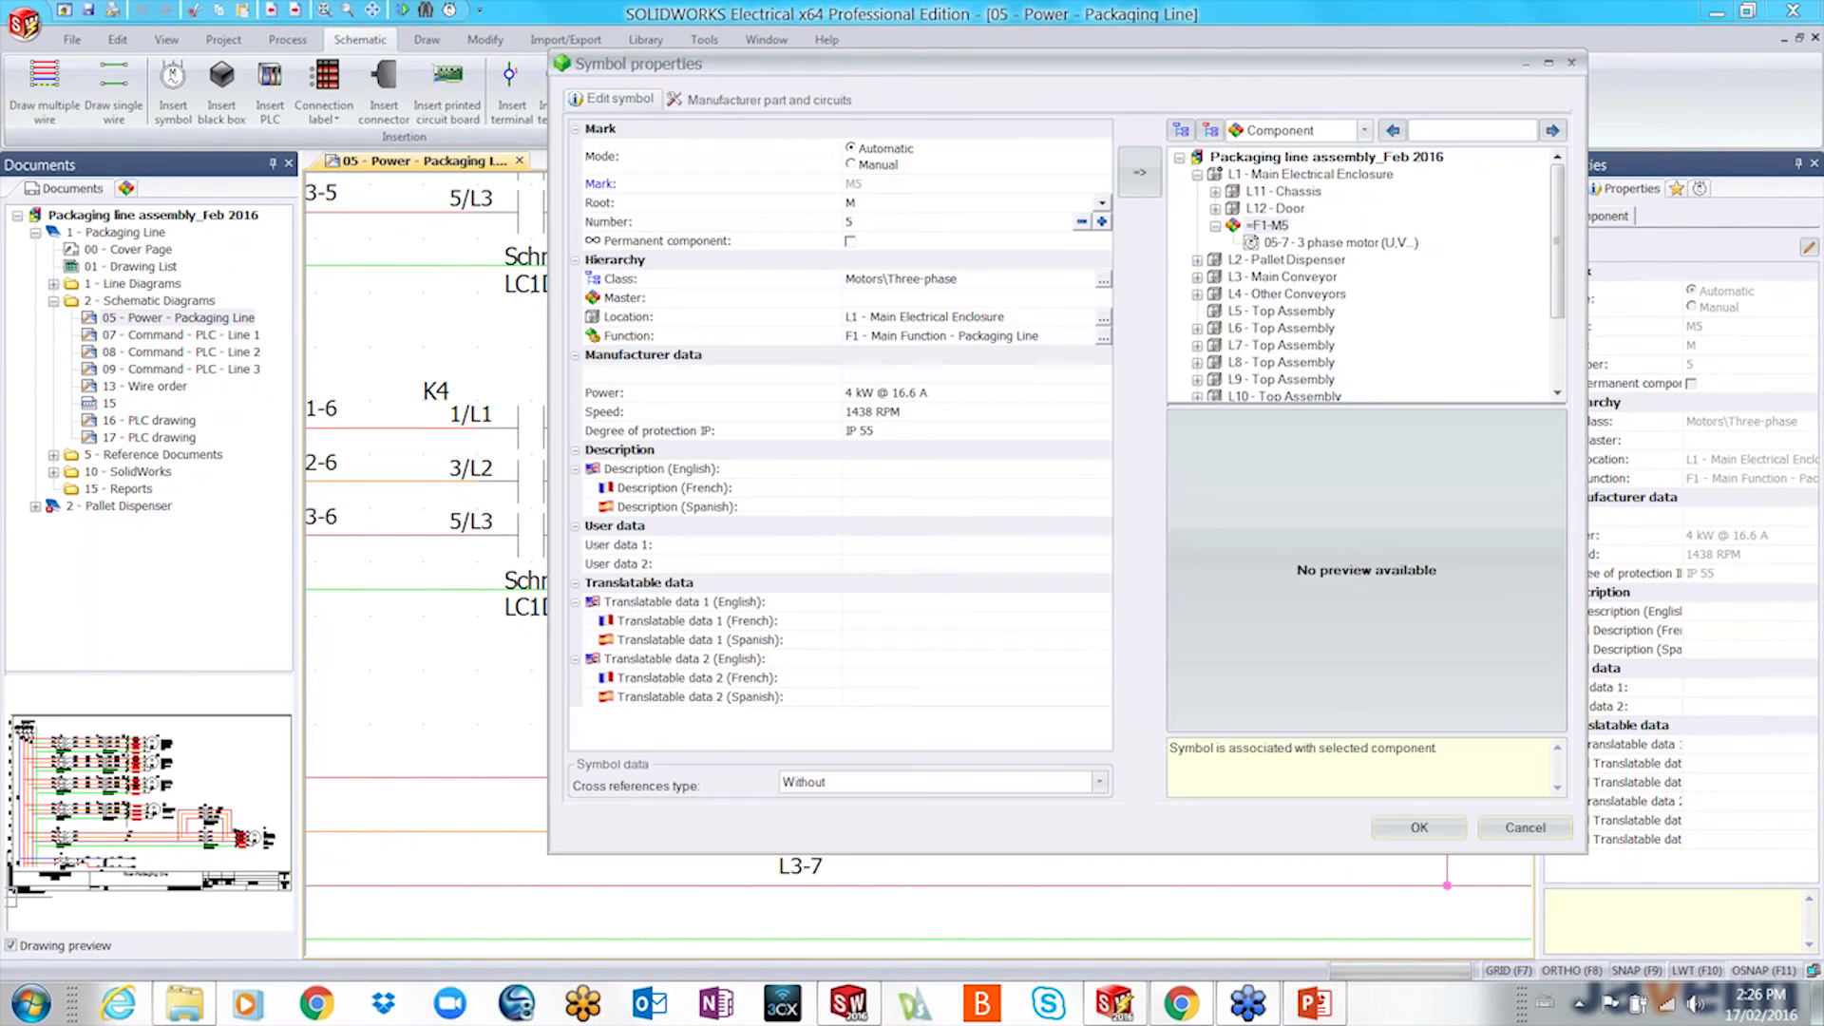
{"action": "left_click", "coordinate": [739, 100]}
{"action": "left_click", "coordinate": [777, 163]}
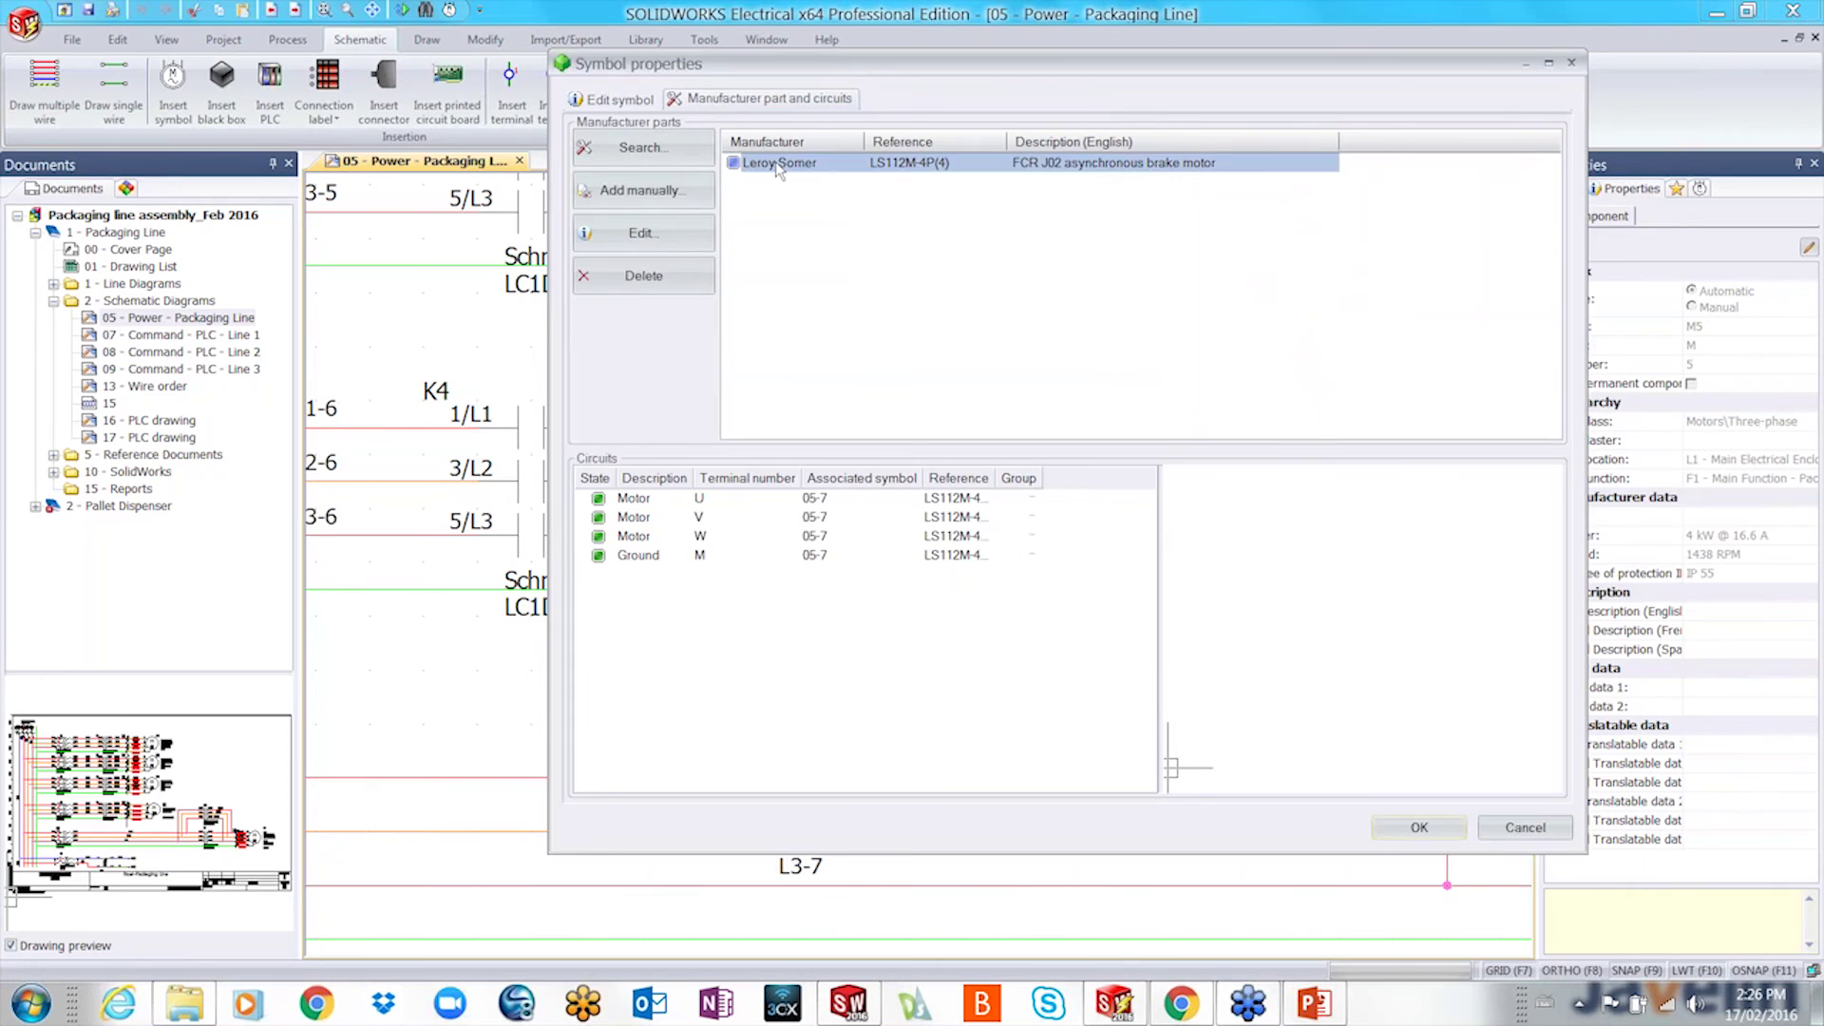
{"action": "double_click", "coordinate": [777, 163]}
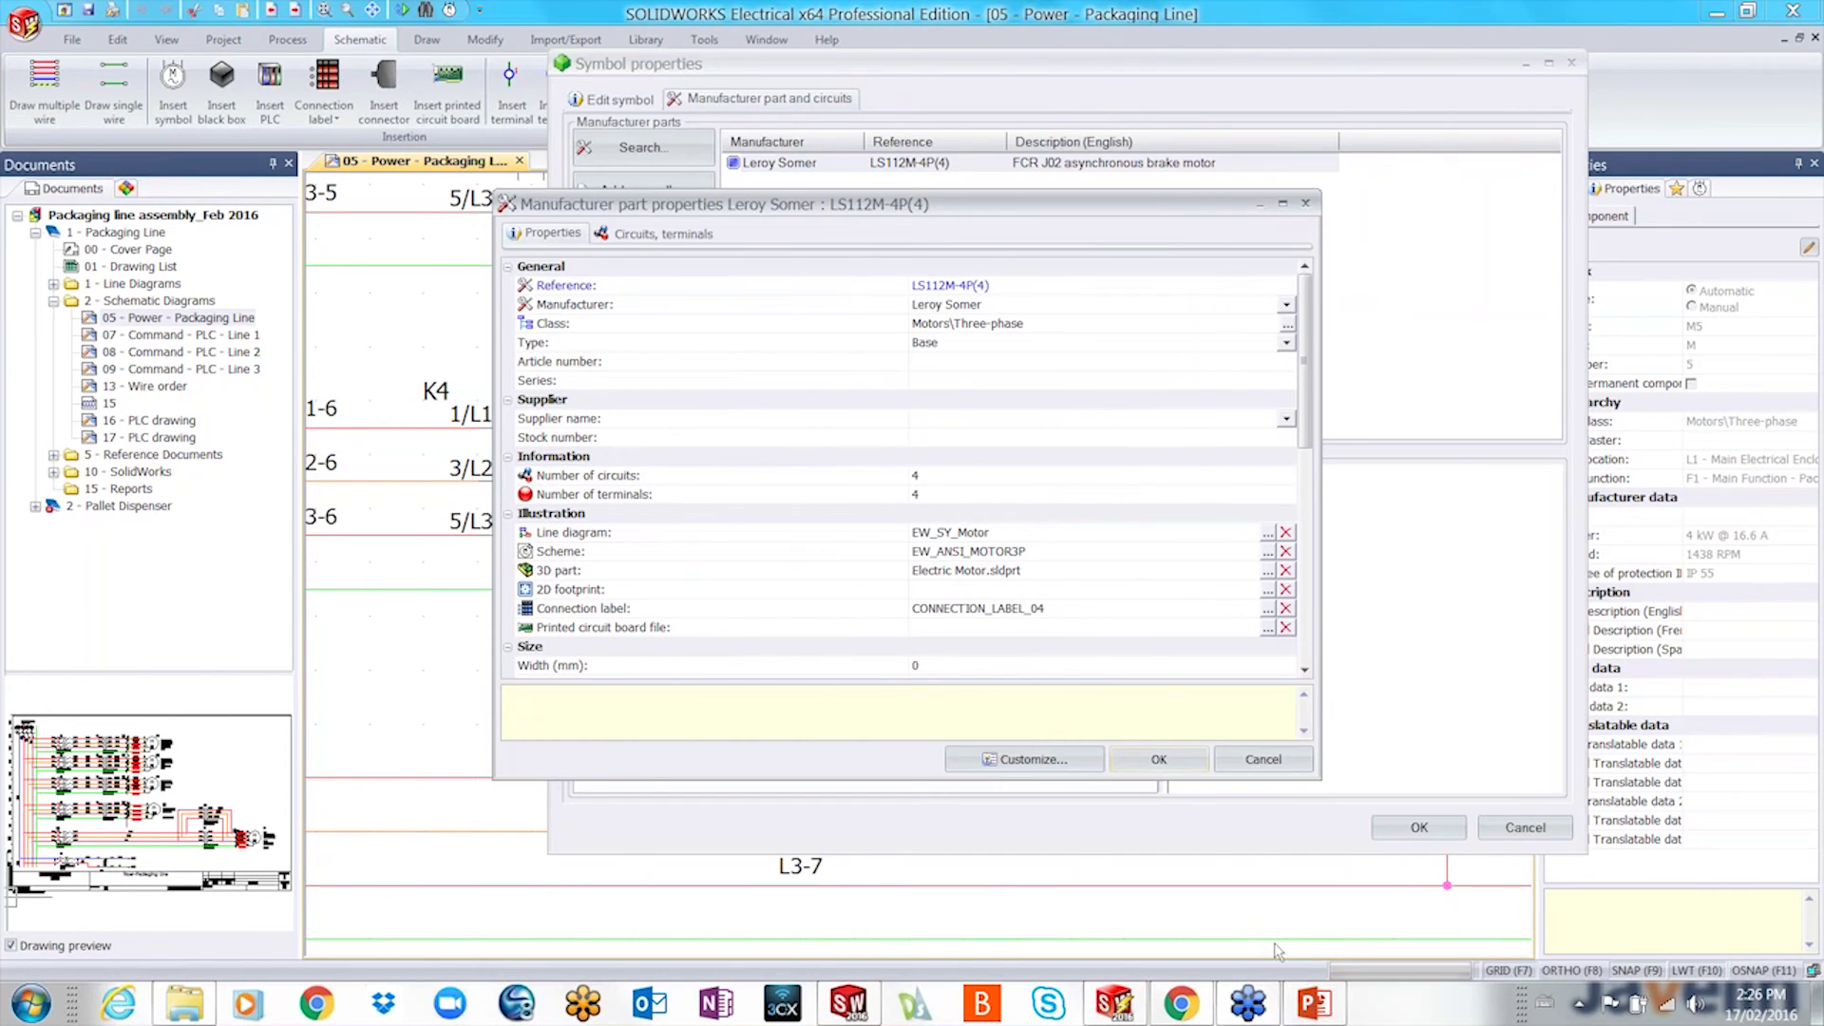
{"action": "left_click", "coordinate": [1315, 1003]}
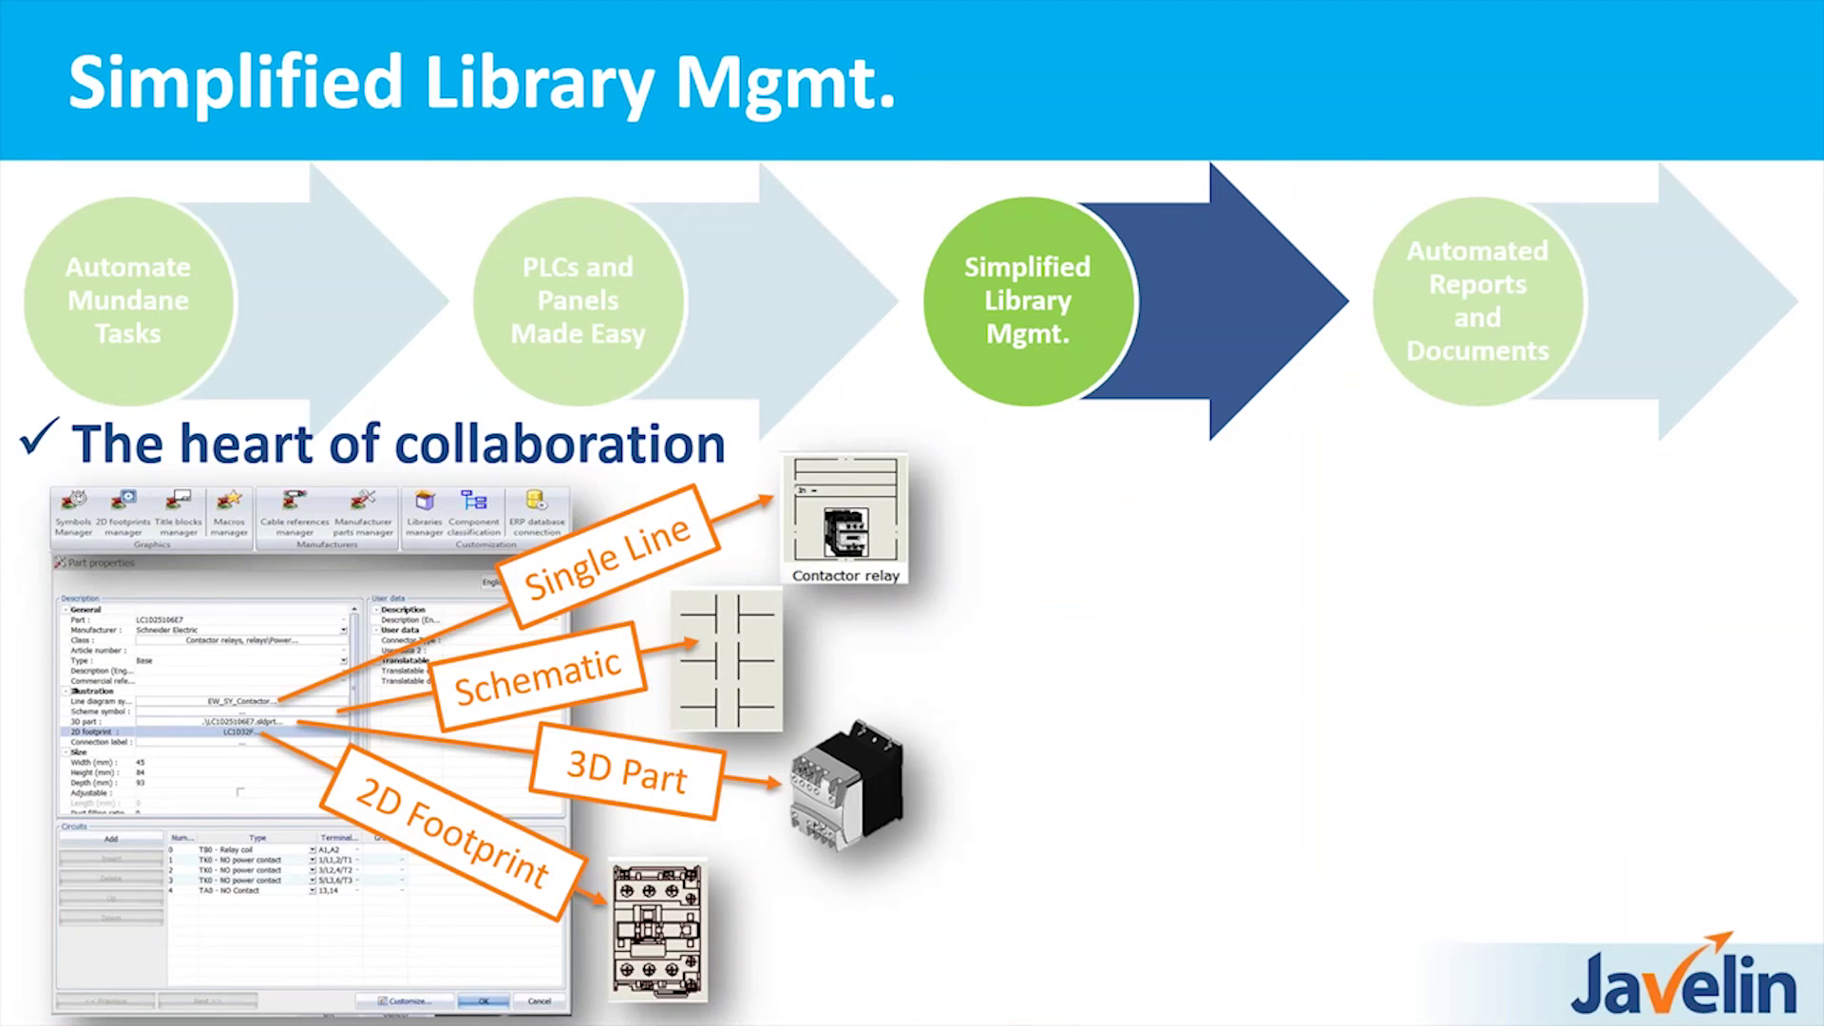
{"action": "key", "text": "alt+Tab"}
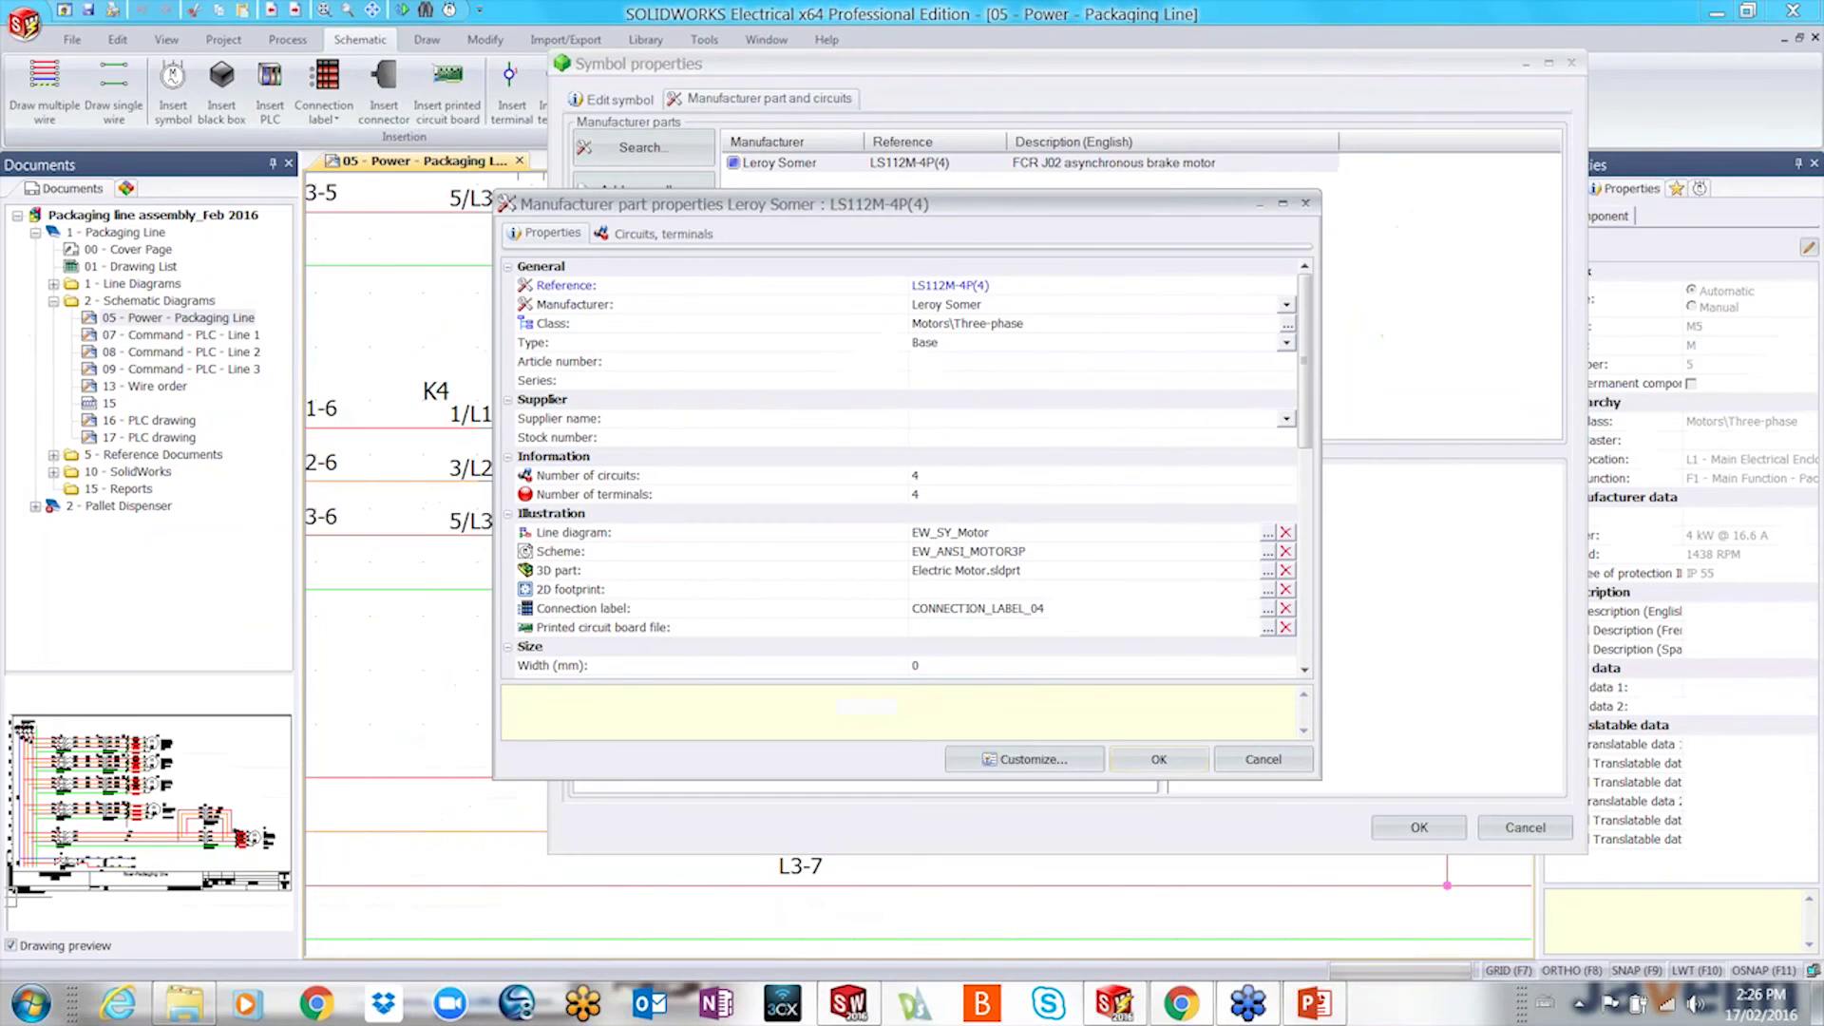
{"action": "left_click", "coordinate": [1298, 759]}
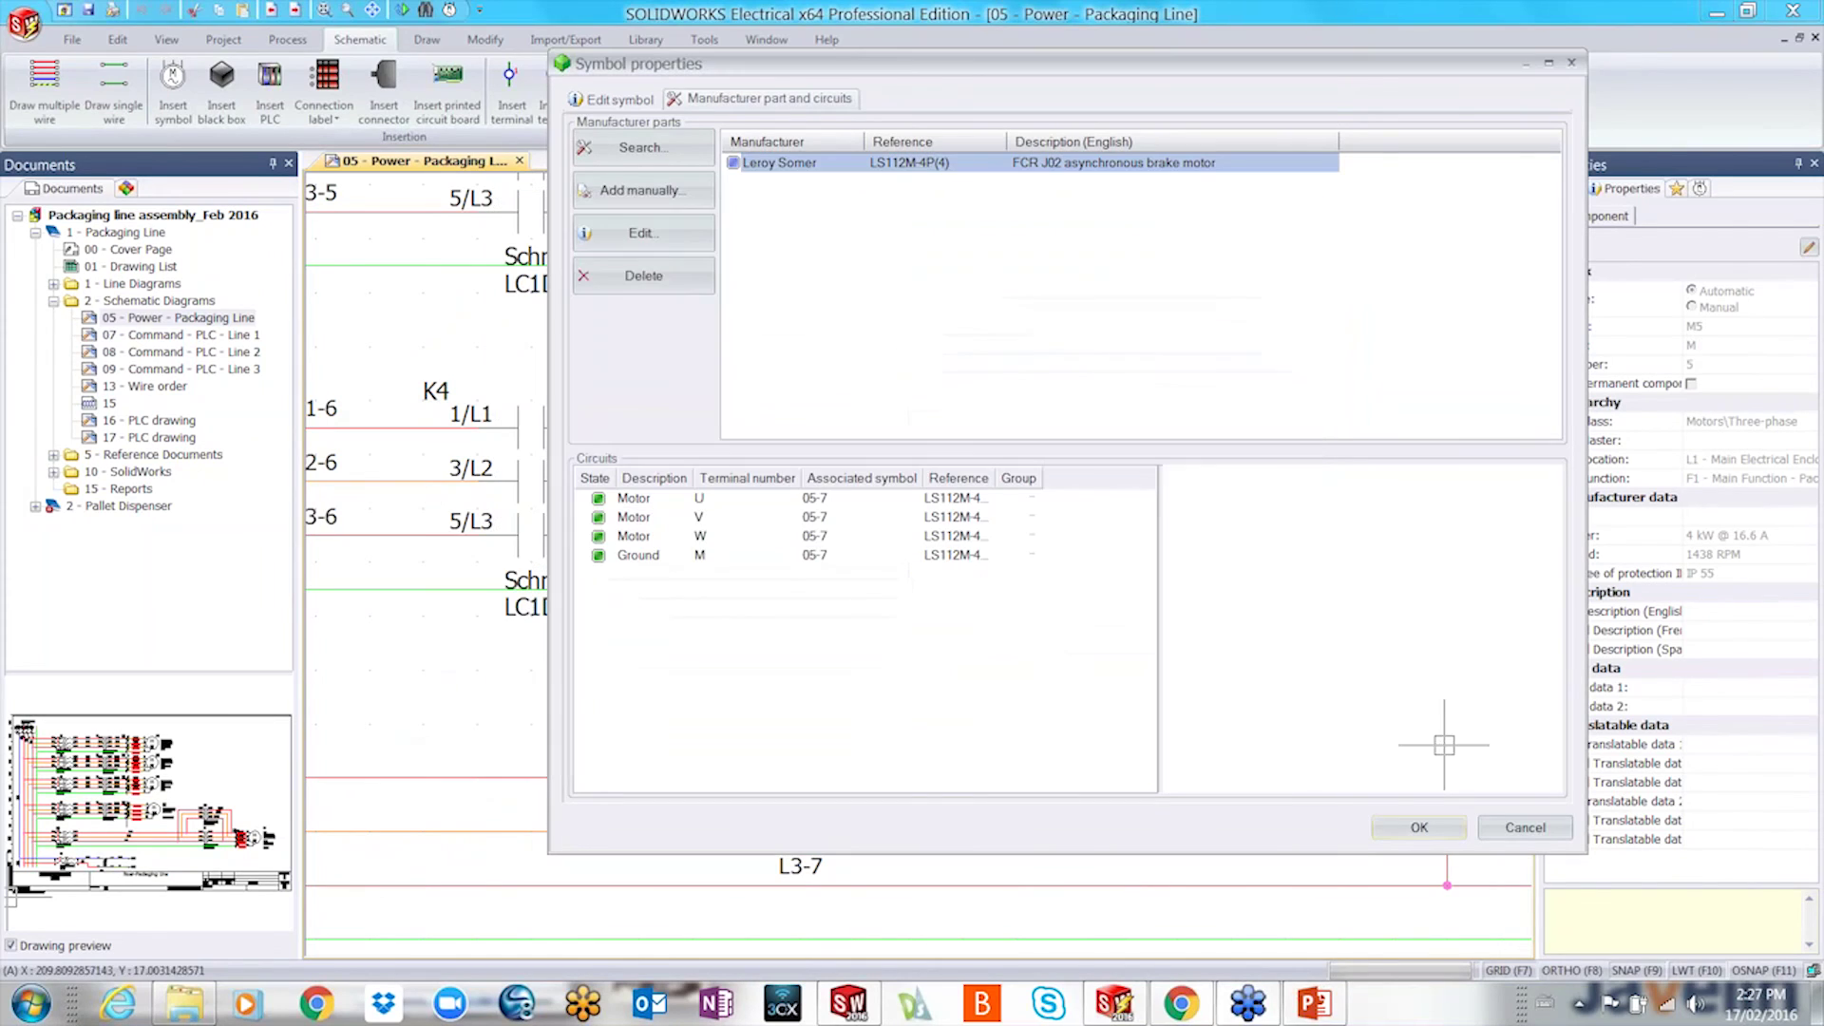
{"action": "left_click", "coordinate": [1538, 828]}
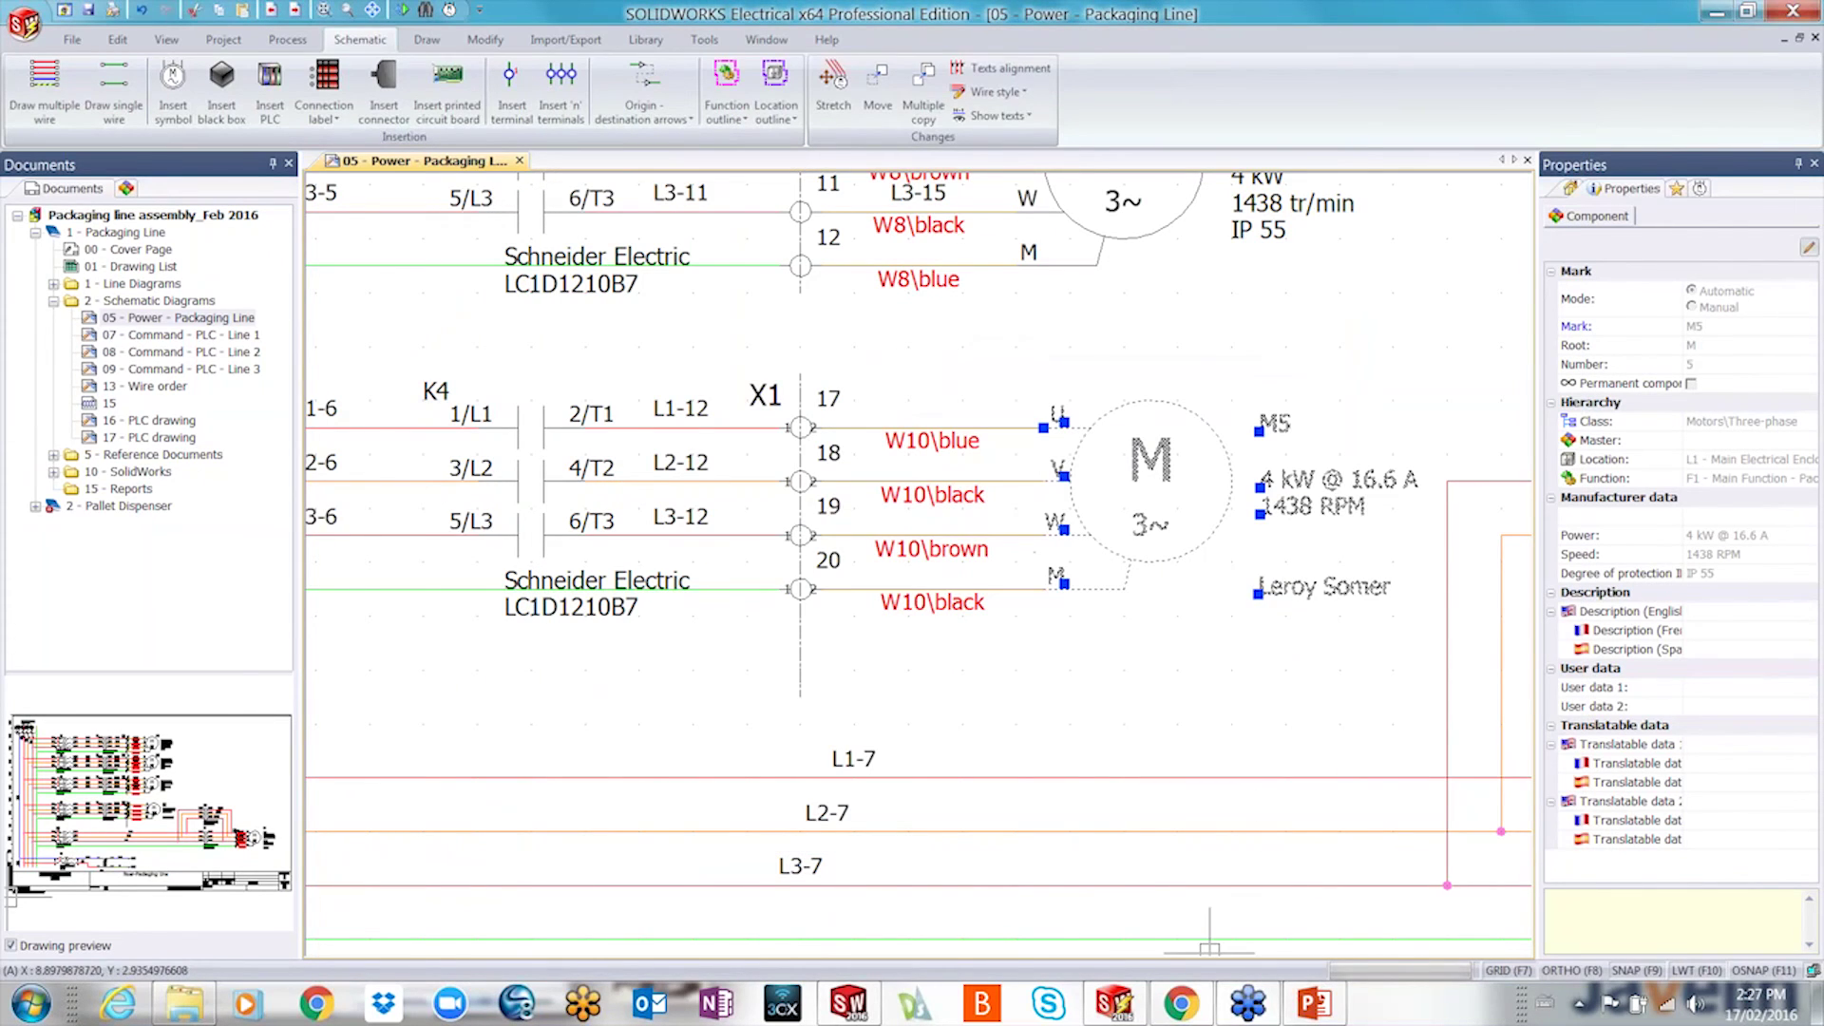
{"action": "mouse_move", "coordinate": [1172, 998]}
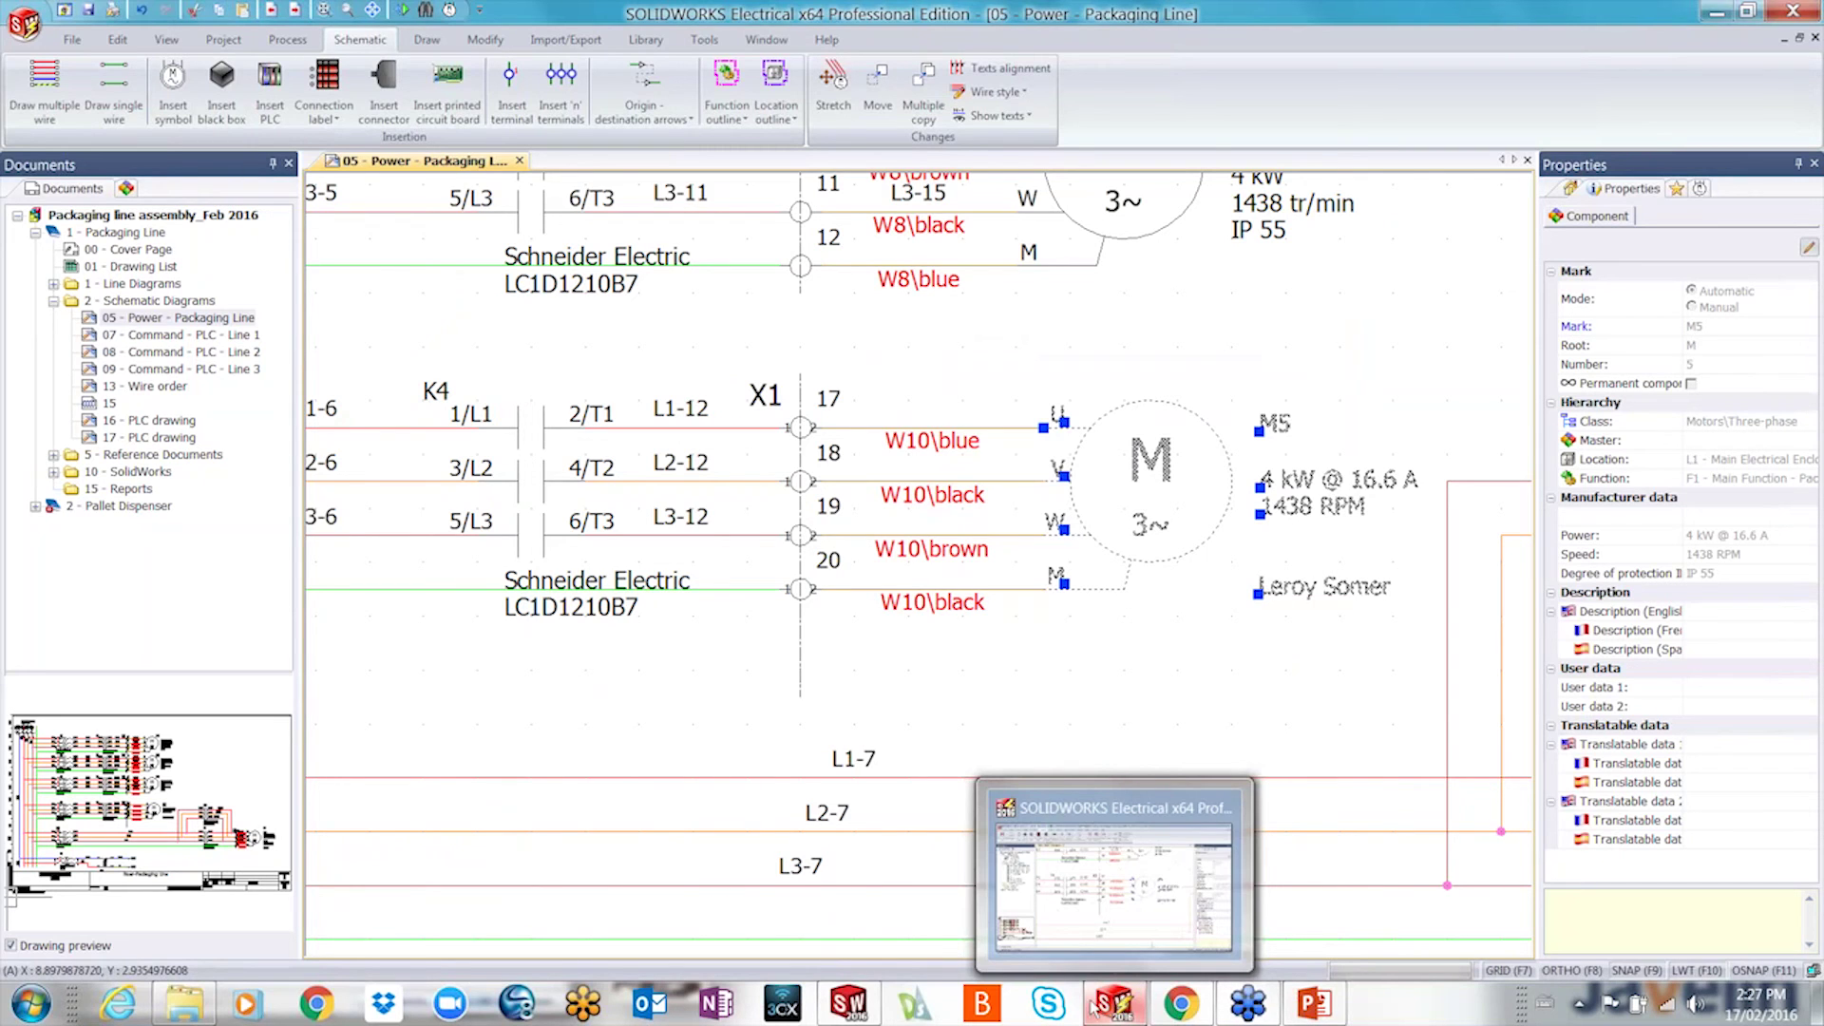
{"action": "left_click", "coordinate": [852, 1005]}
- Zoom the cabinet and conveyor assembly out and back in, then return to the Electrical power schematic
{"action": "scroll", "coordinate": [918, 758], "scroll_direction": "up", "scroll_amount": 4}
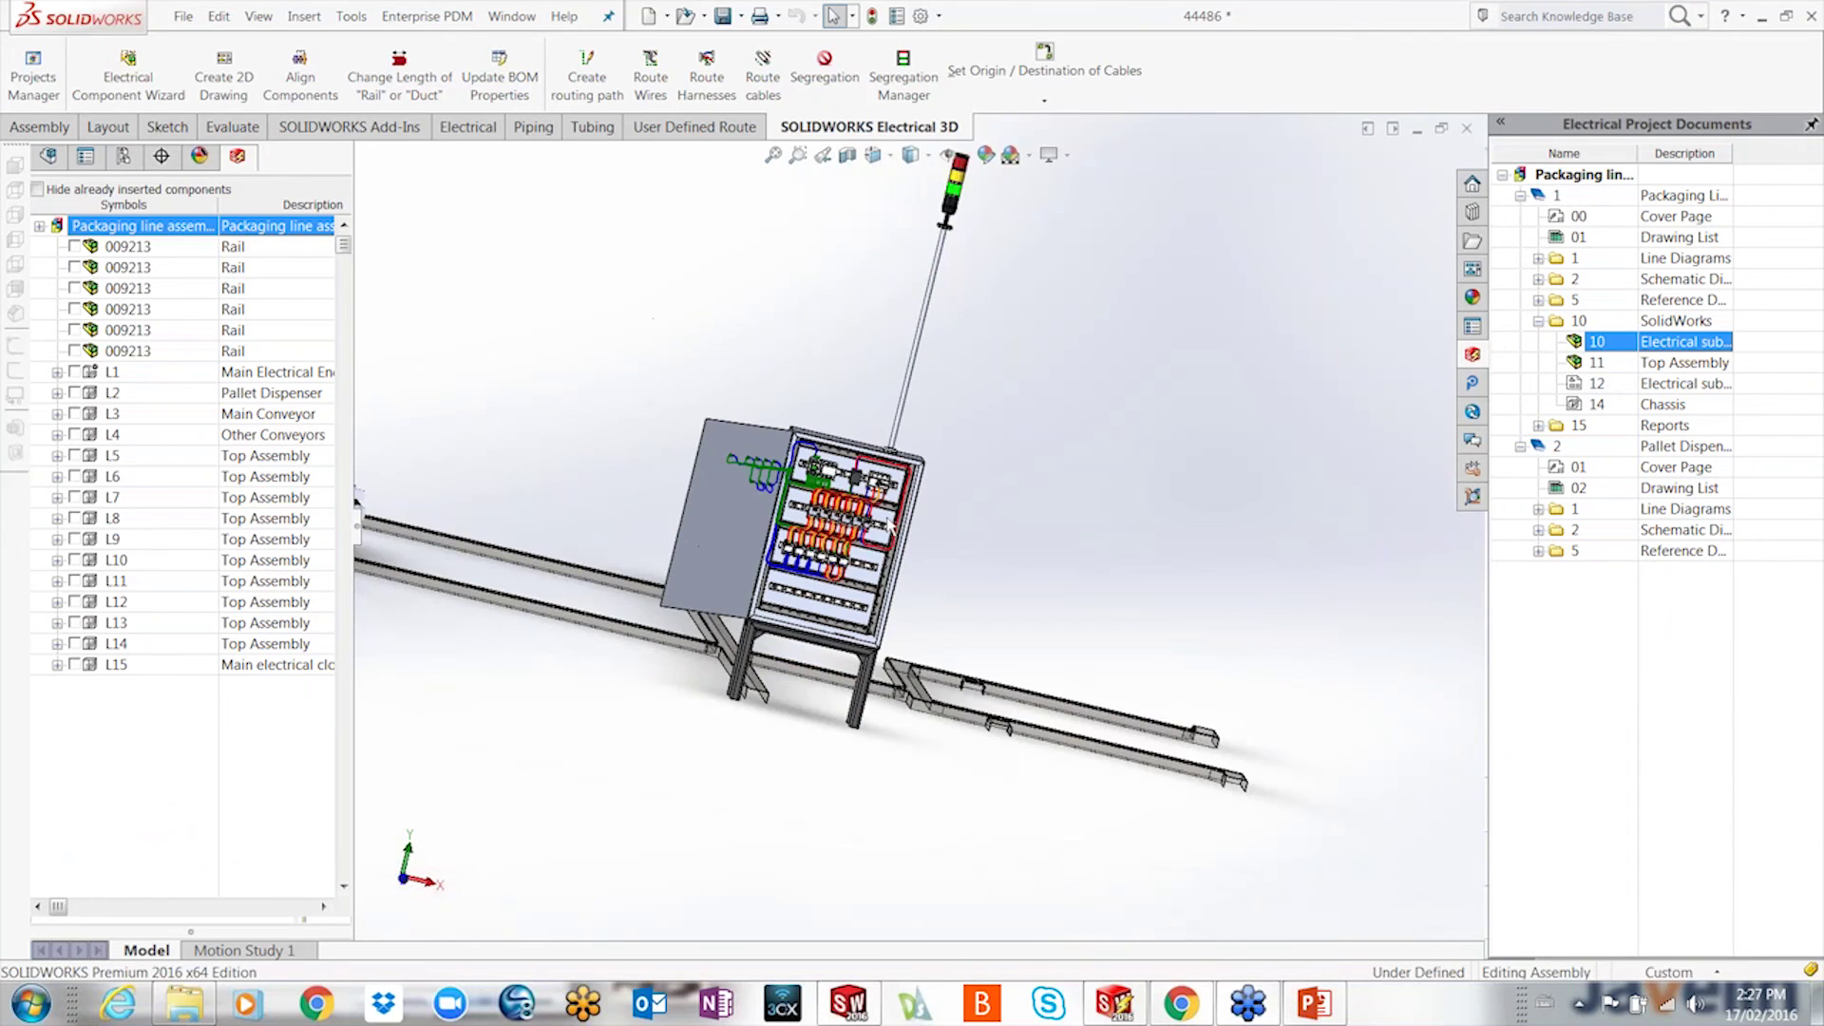
{"action": "scroll", "coordinate": [622, 808], "scroll_direction": "up", "scroll_amount": 2}
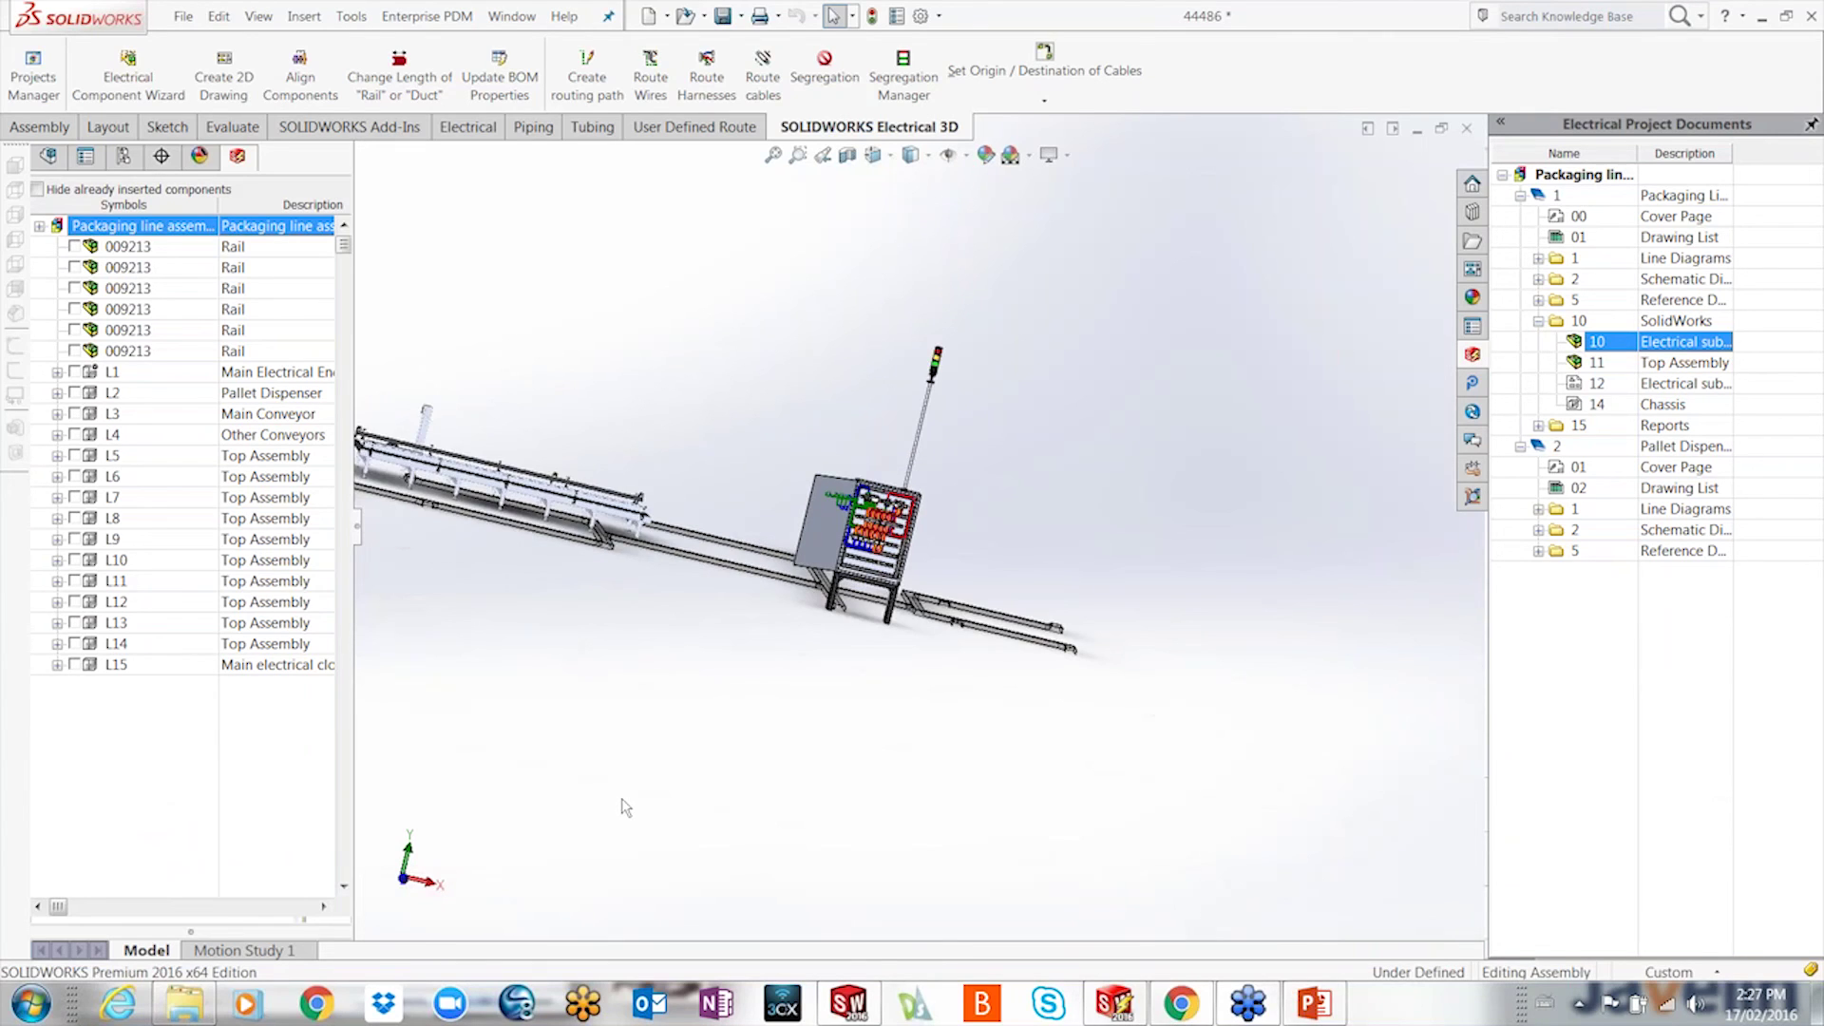
{"action": "scroll", "coordinate": [627, 651], "scroll_direction": "up", "scroll_amount": 2}
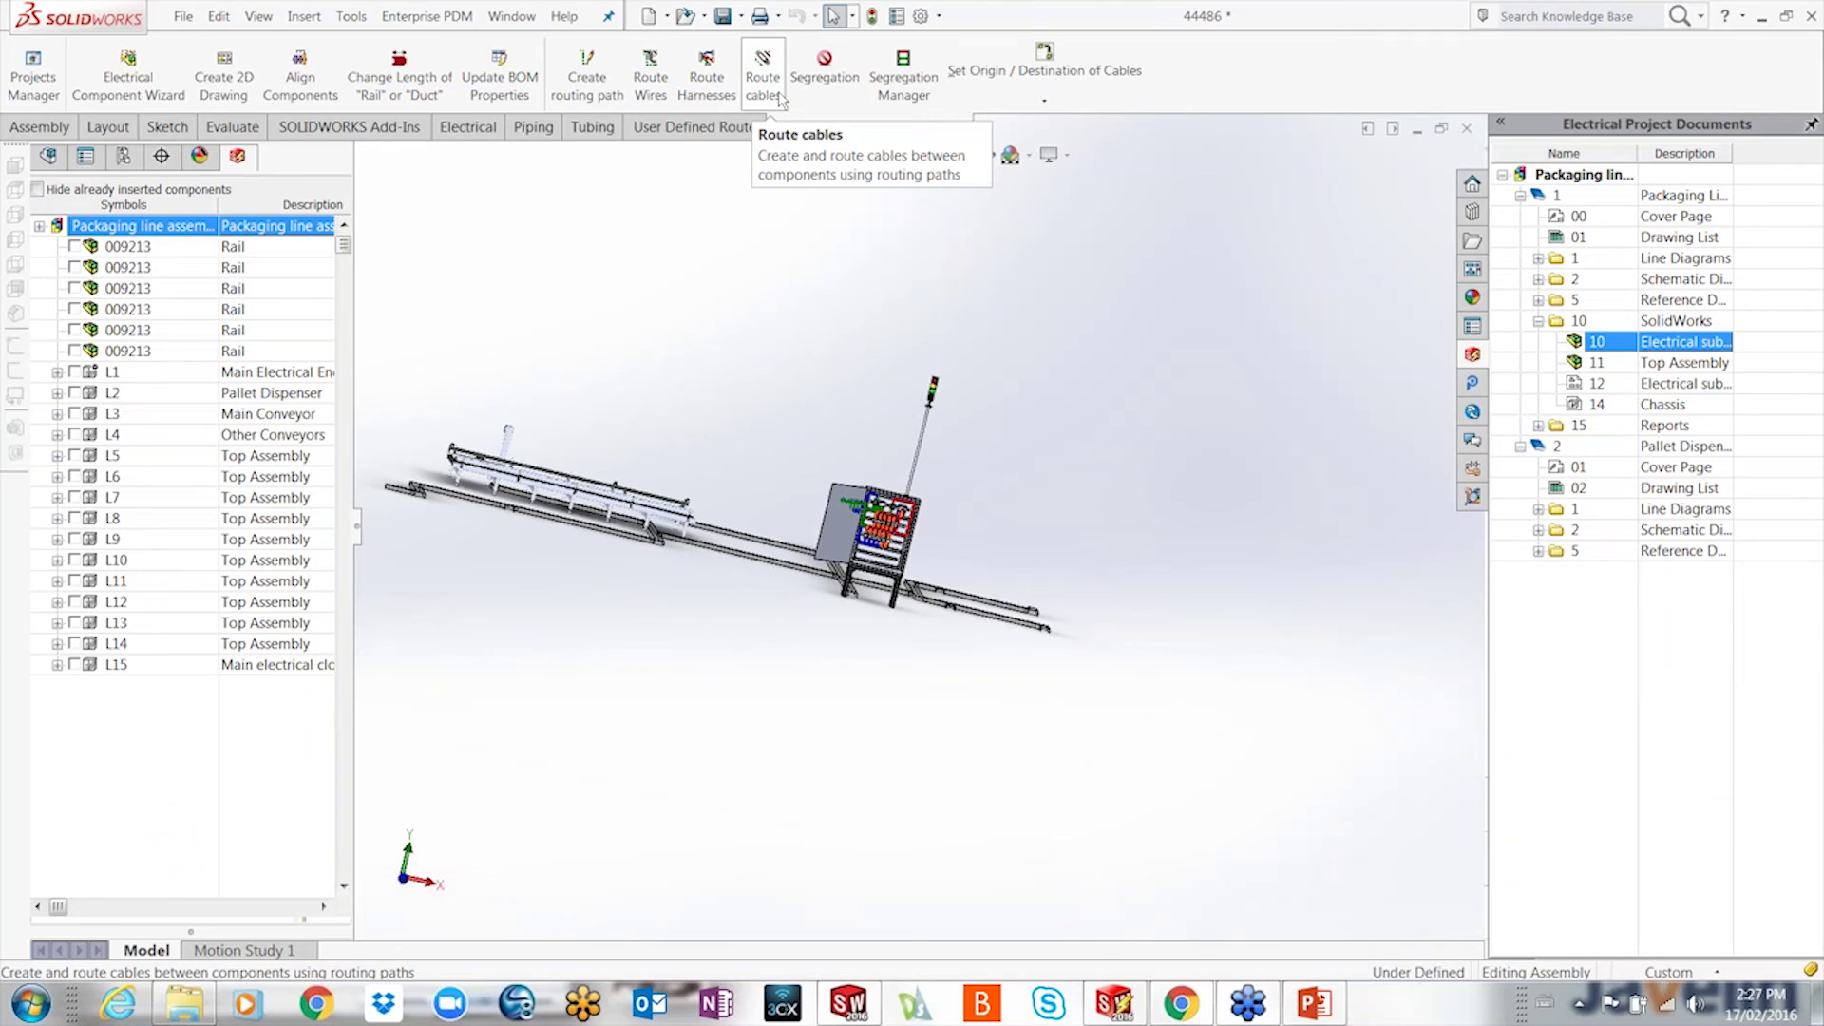
{"action": "scroll", "coordinate": [848, 574], "scroll_direction": "down", "scroll_amount": 5}
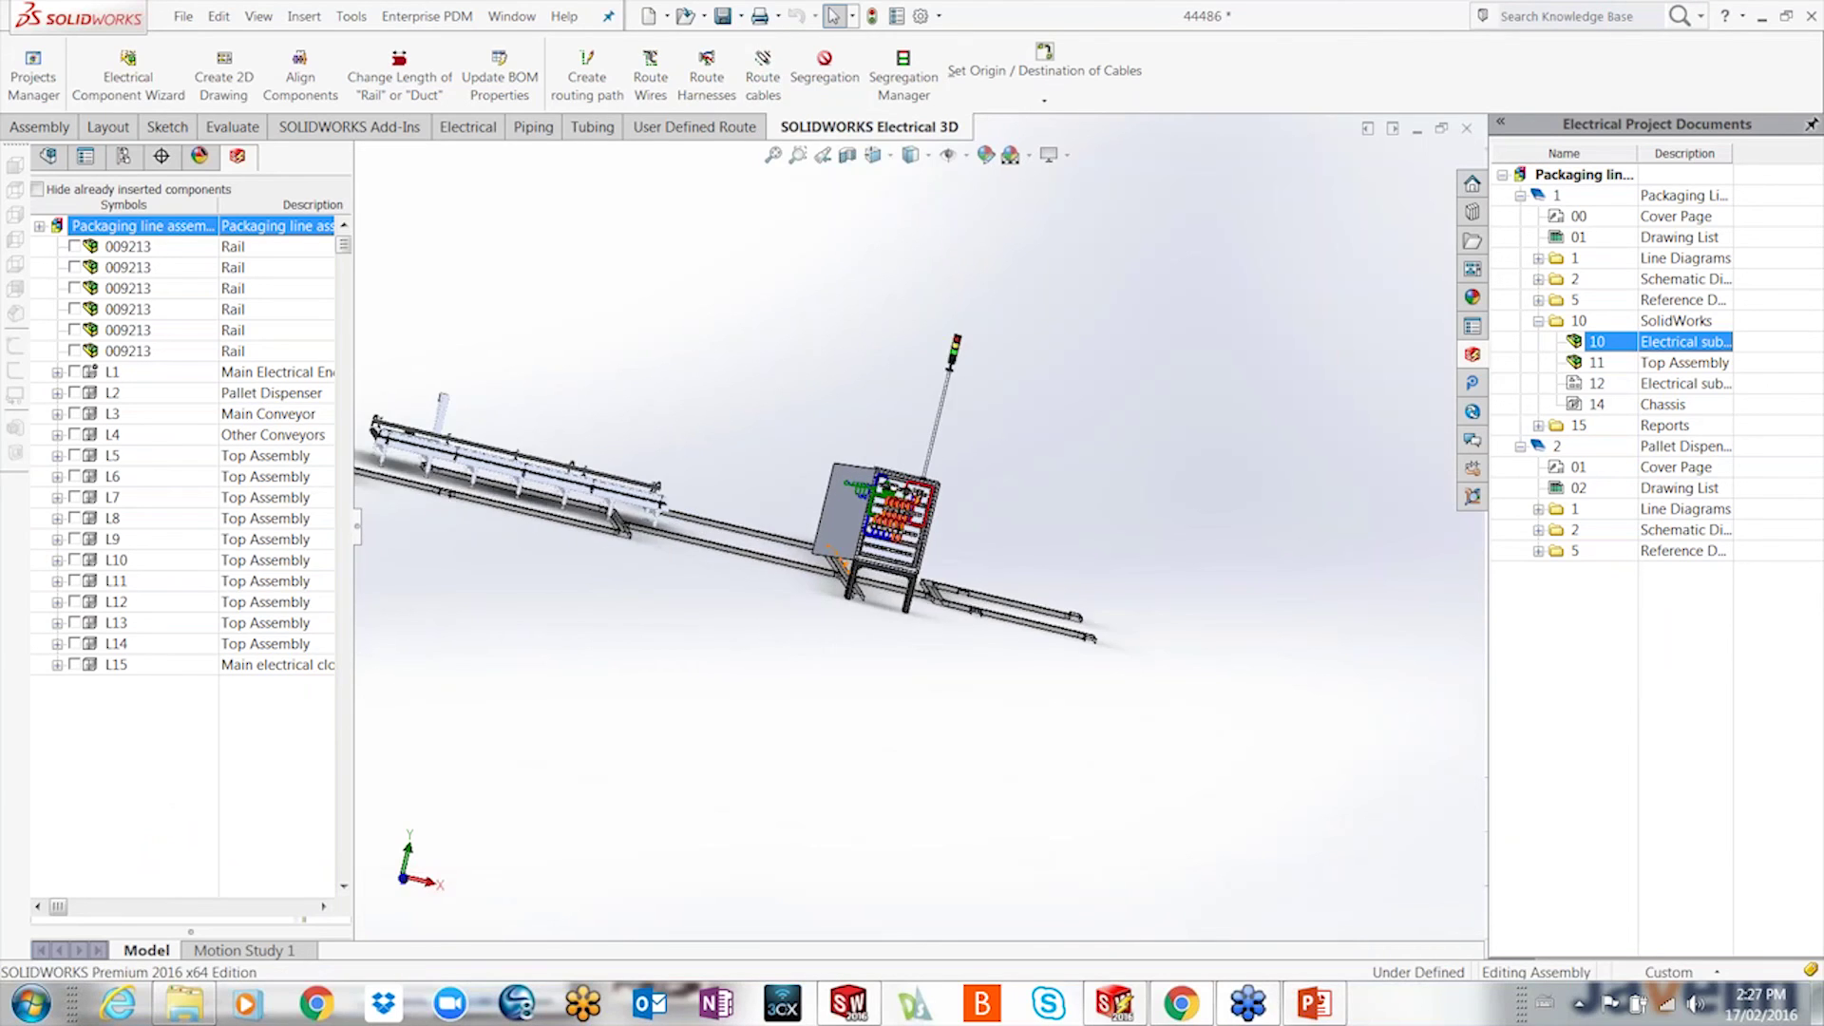
{"action": "scroll", "coordinate": [848, 575], "scroll_direction": "down", "scroll_amount": 1}
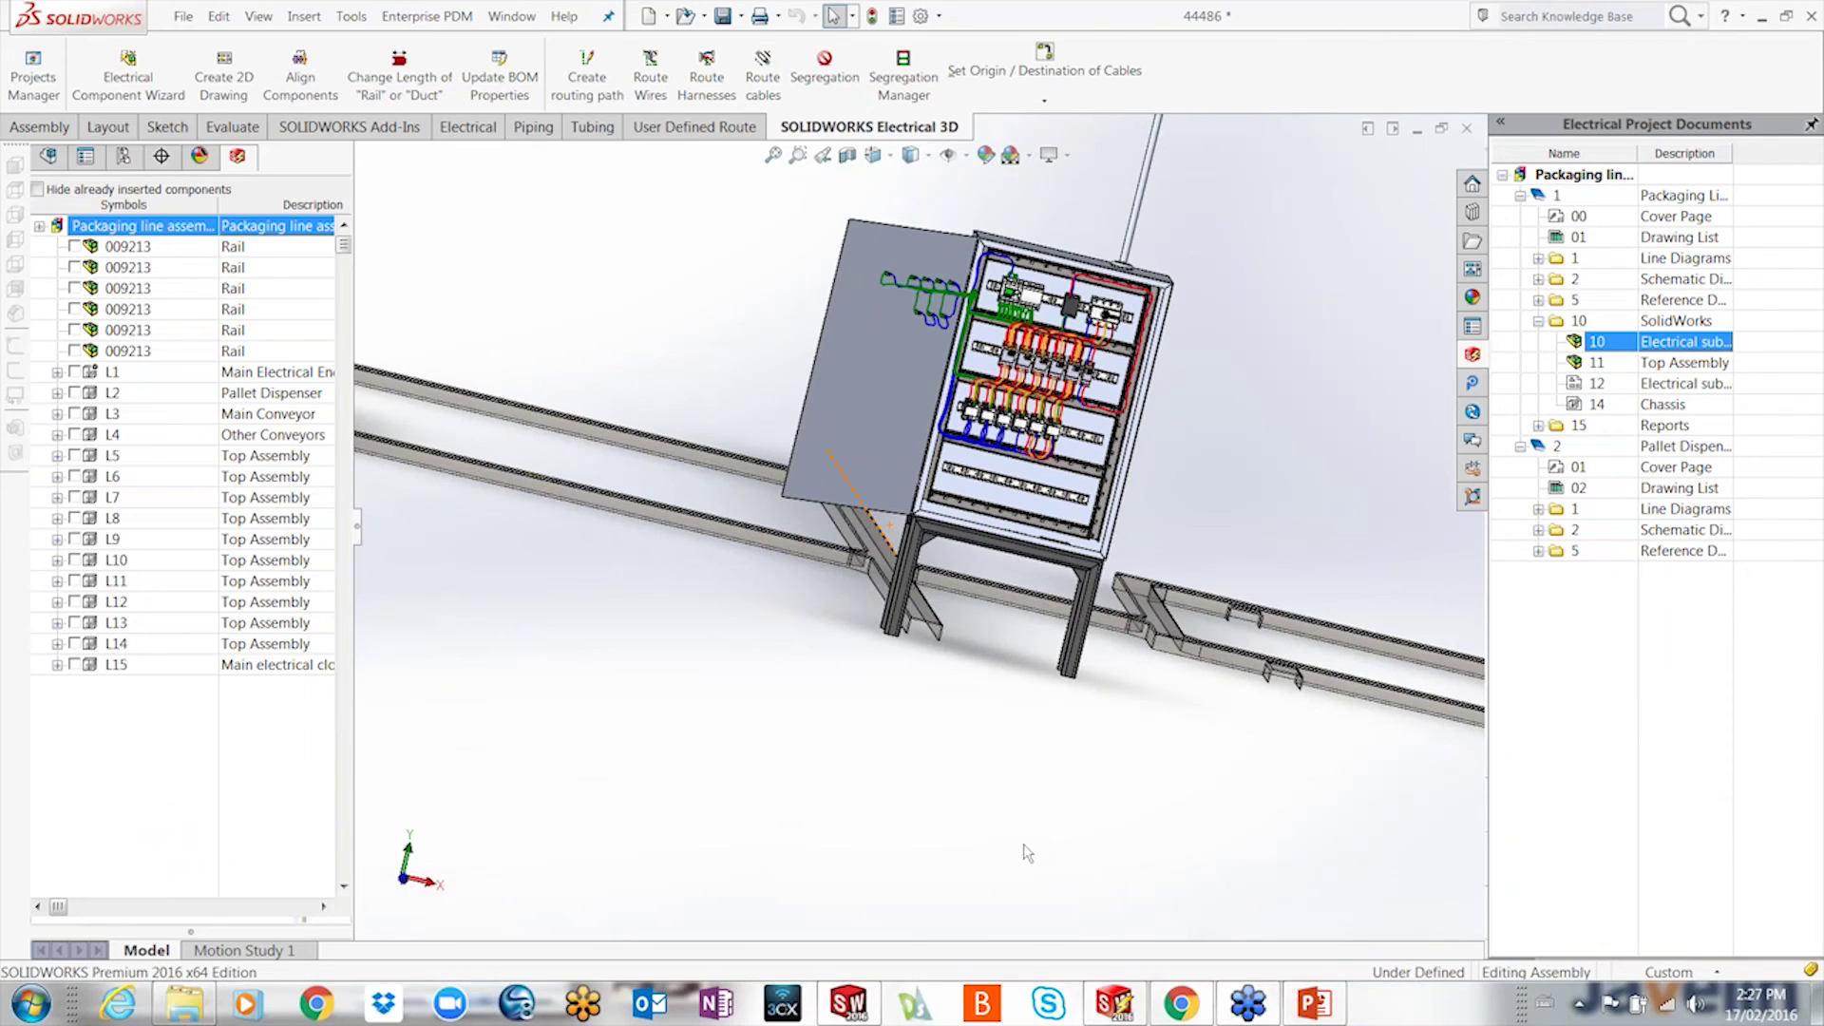
{"action": "left_click", "coordinate": [1114, 1007]}
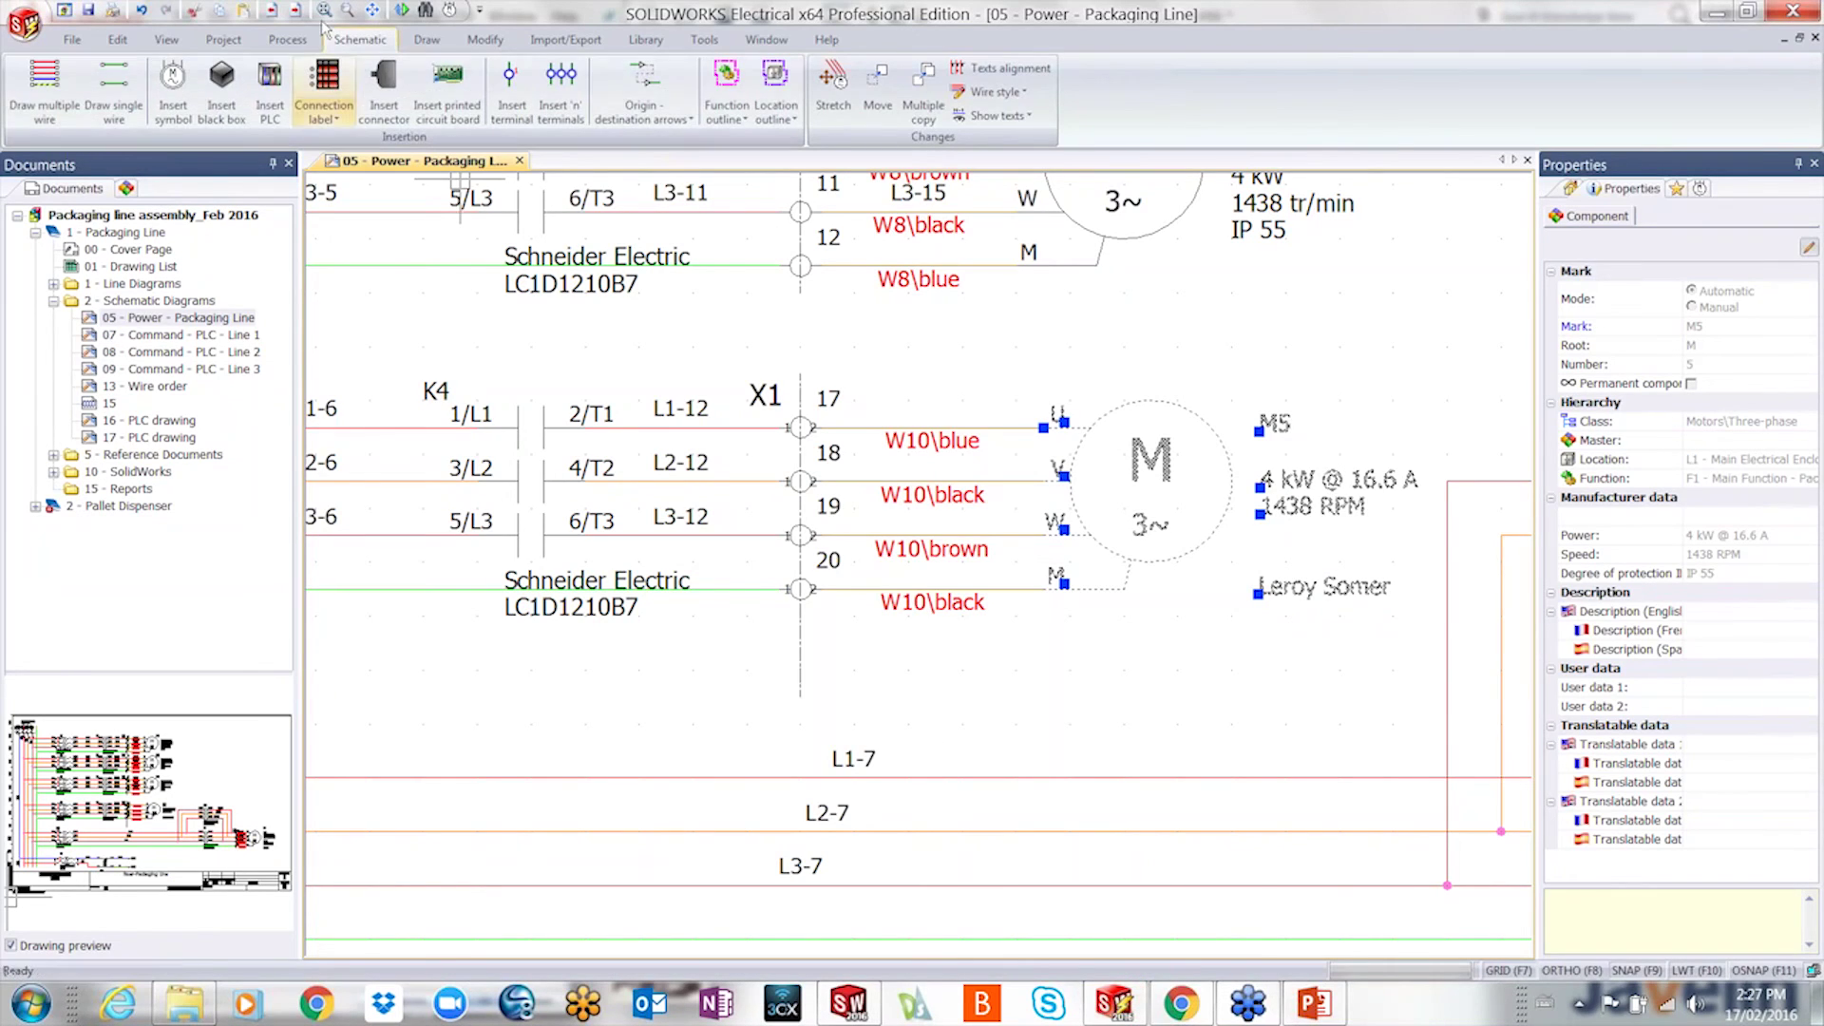
- Open Report manager full screen and show the Motor IP 55 bill of materials listing only the FCR 302 motor
{"action": "left_click", "coordinate": [224, 40]}
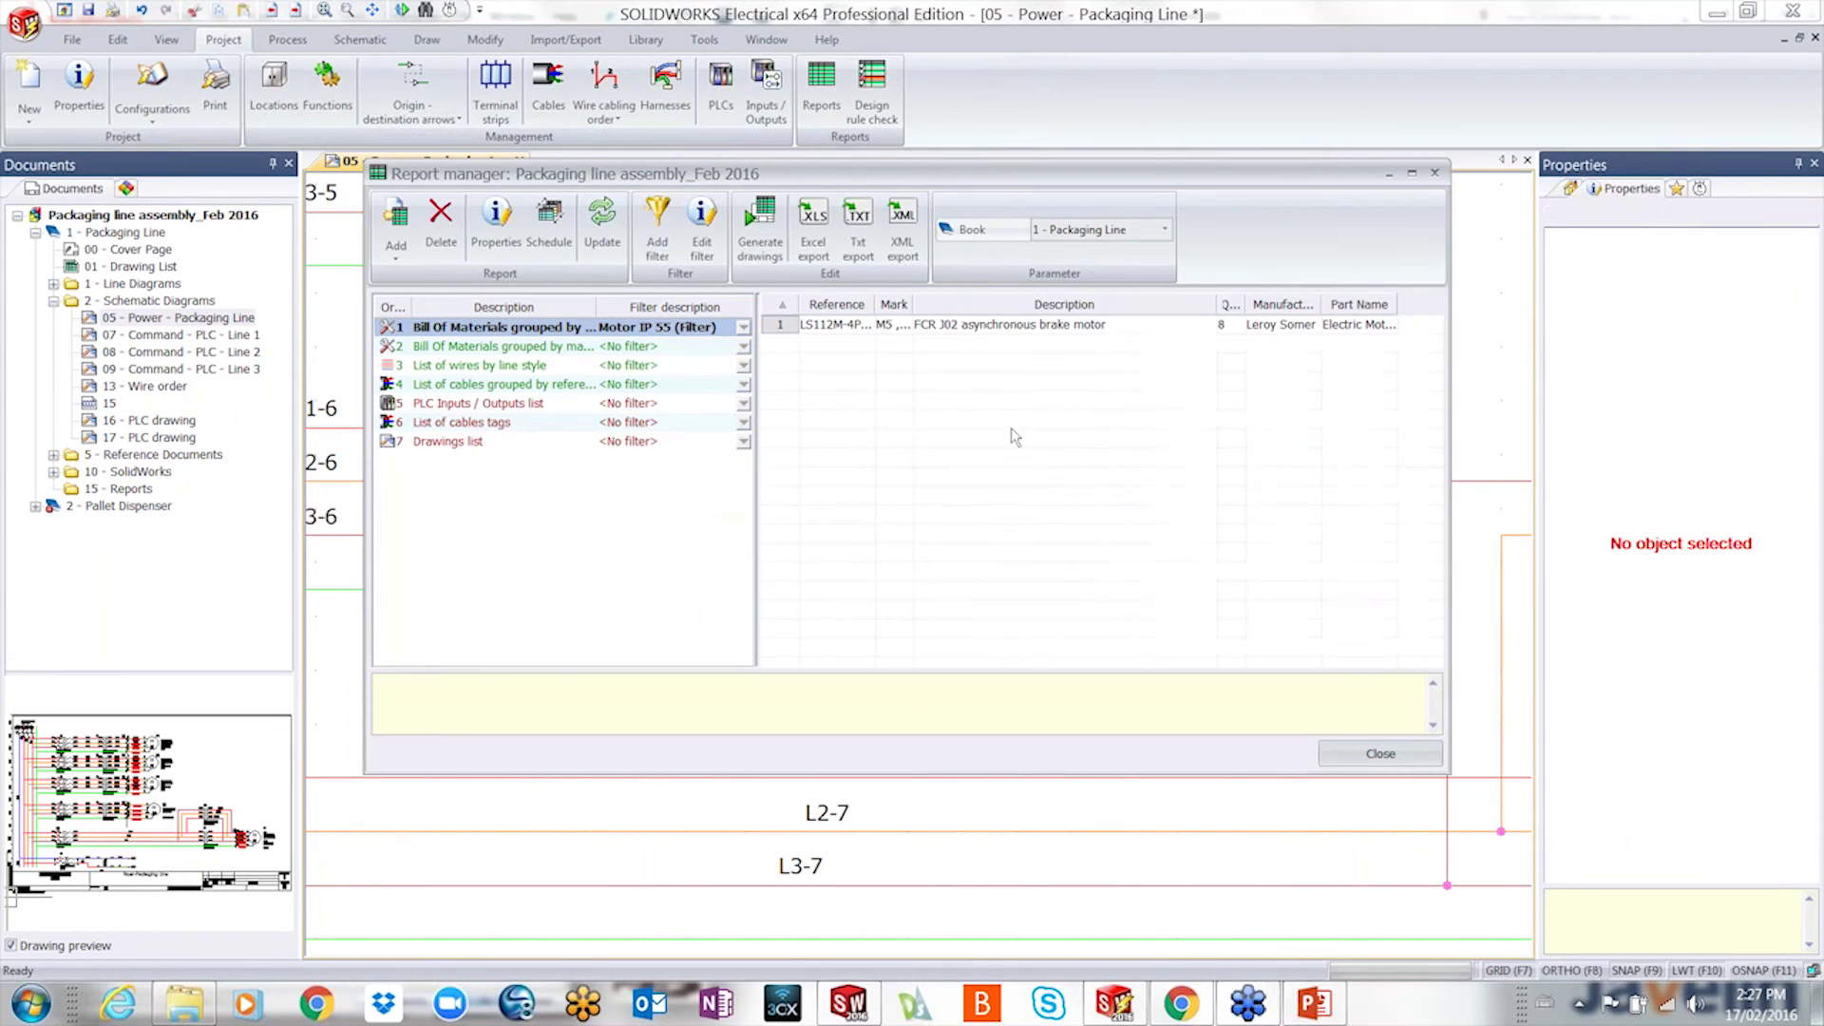
{"action": "left_click", "coordinate": [501, 347]}
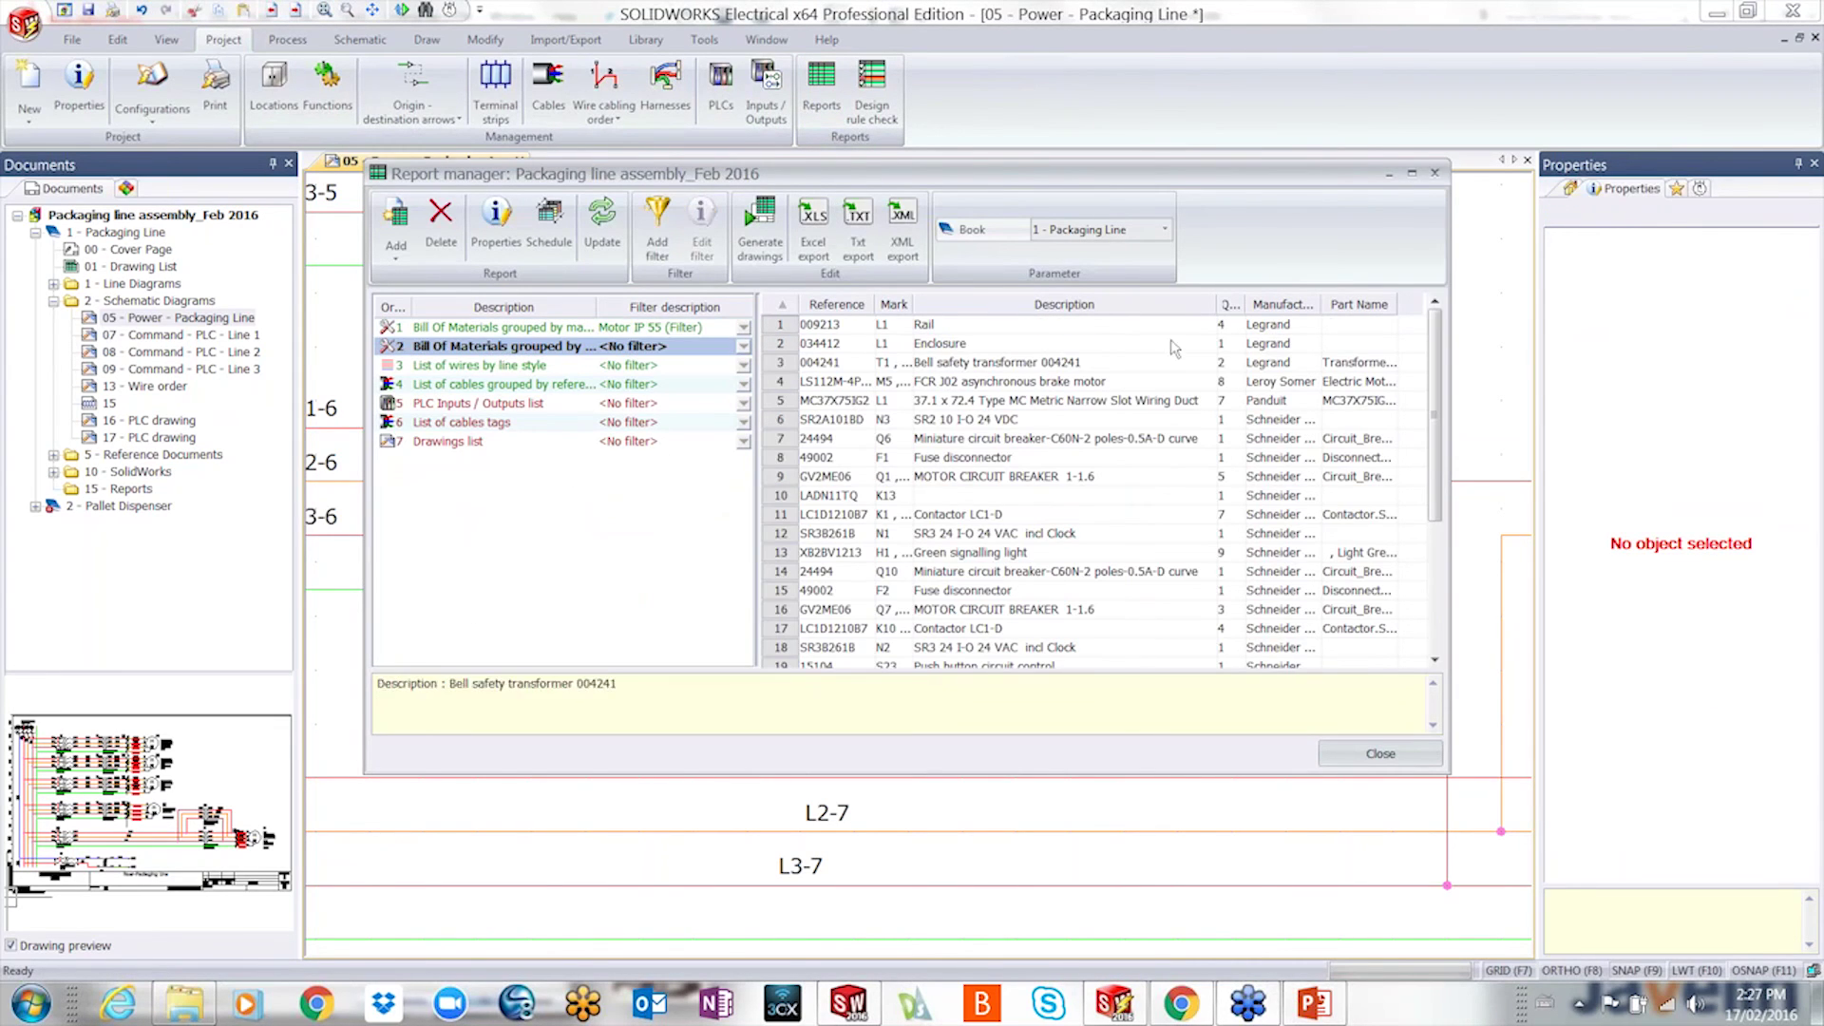
{"action": "left_click", "coordinate": [1415, 174]}
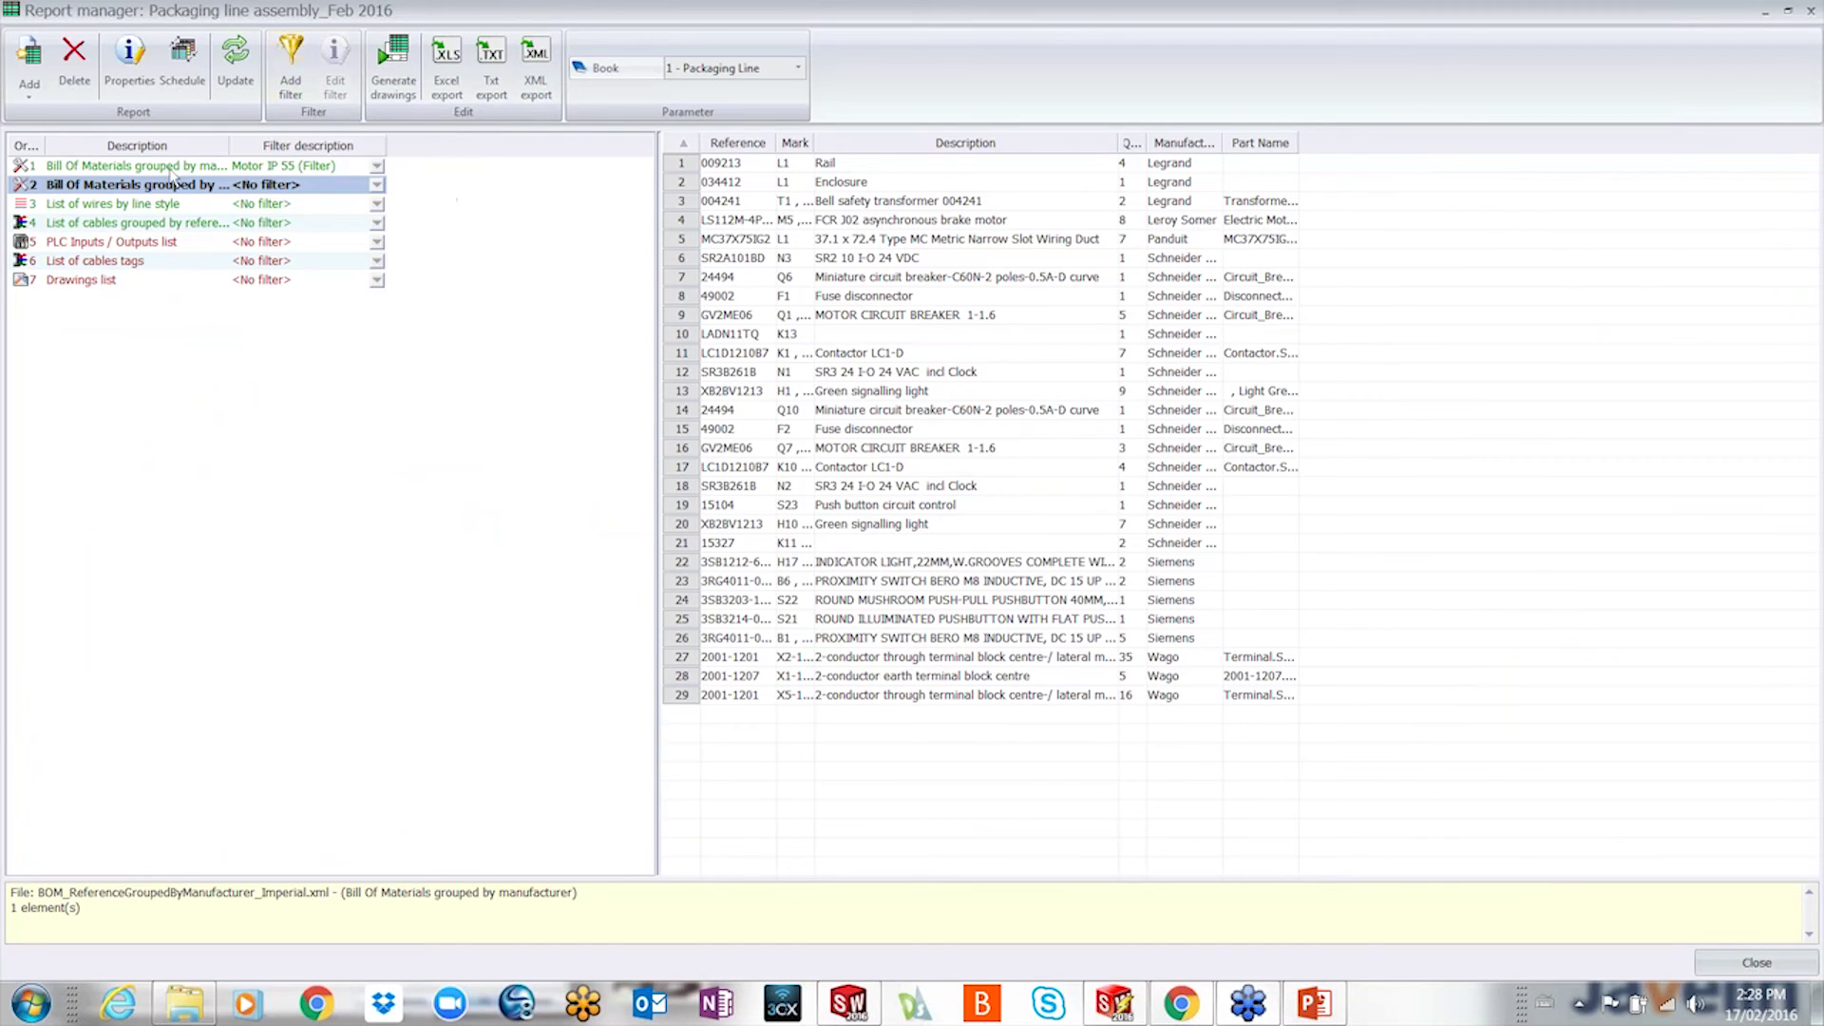
{"action": "left_click", "coordinate": [134, 167]}
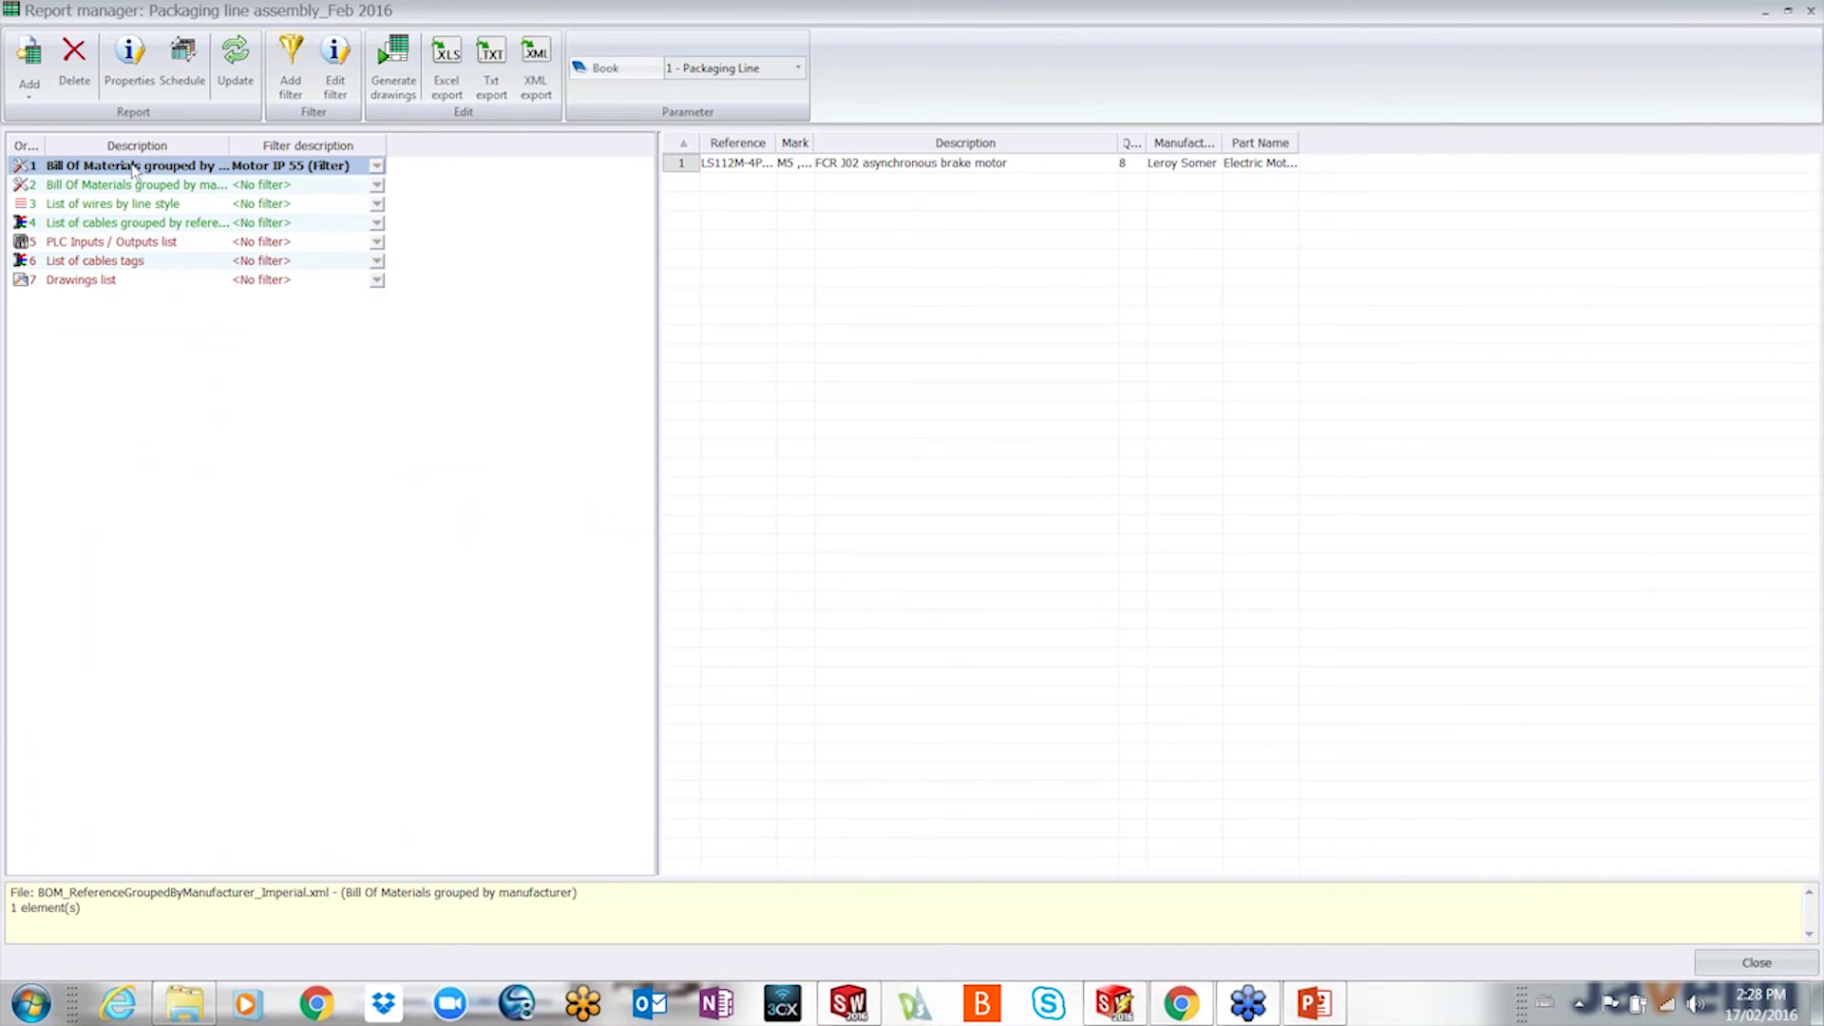
- Check the bom_value5 = IP 55 filter condition without changes, then widen the Mark column to show M1–M8
{"action": "left_click", "coordinate": [334, 68]}
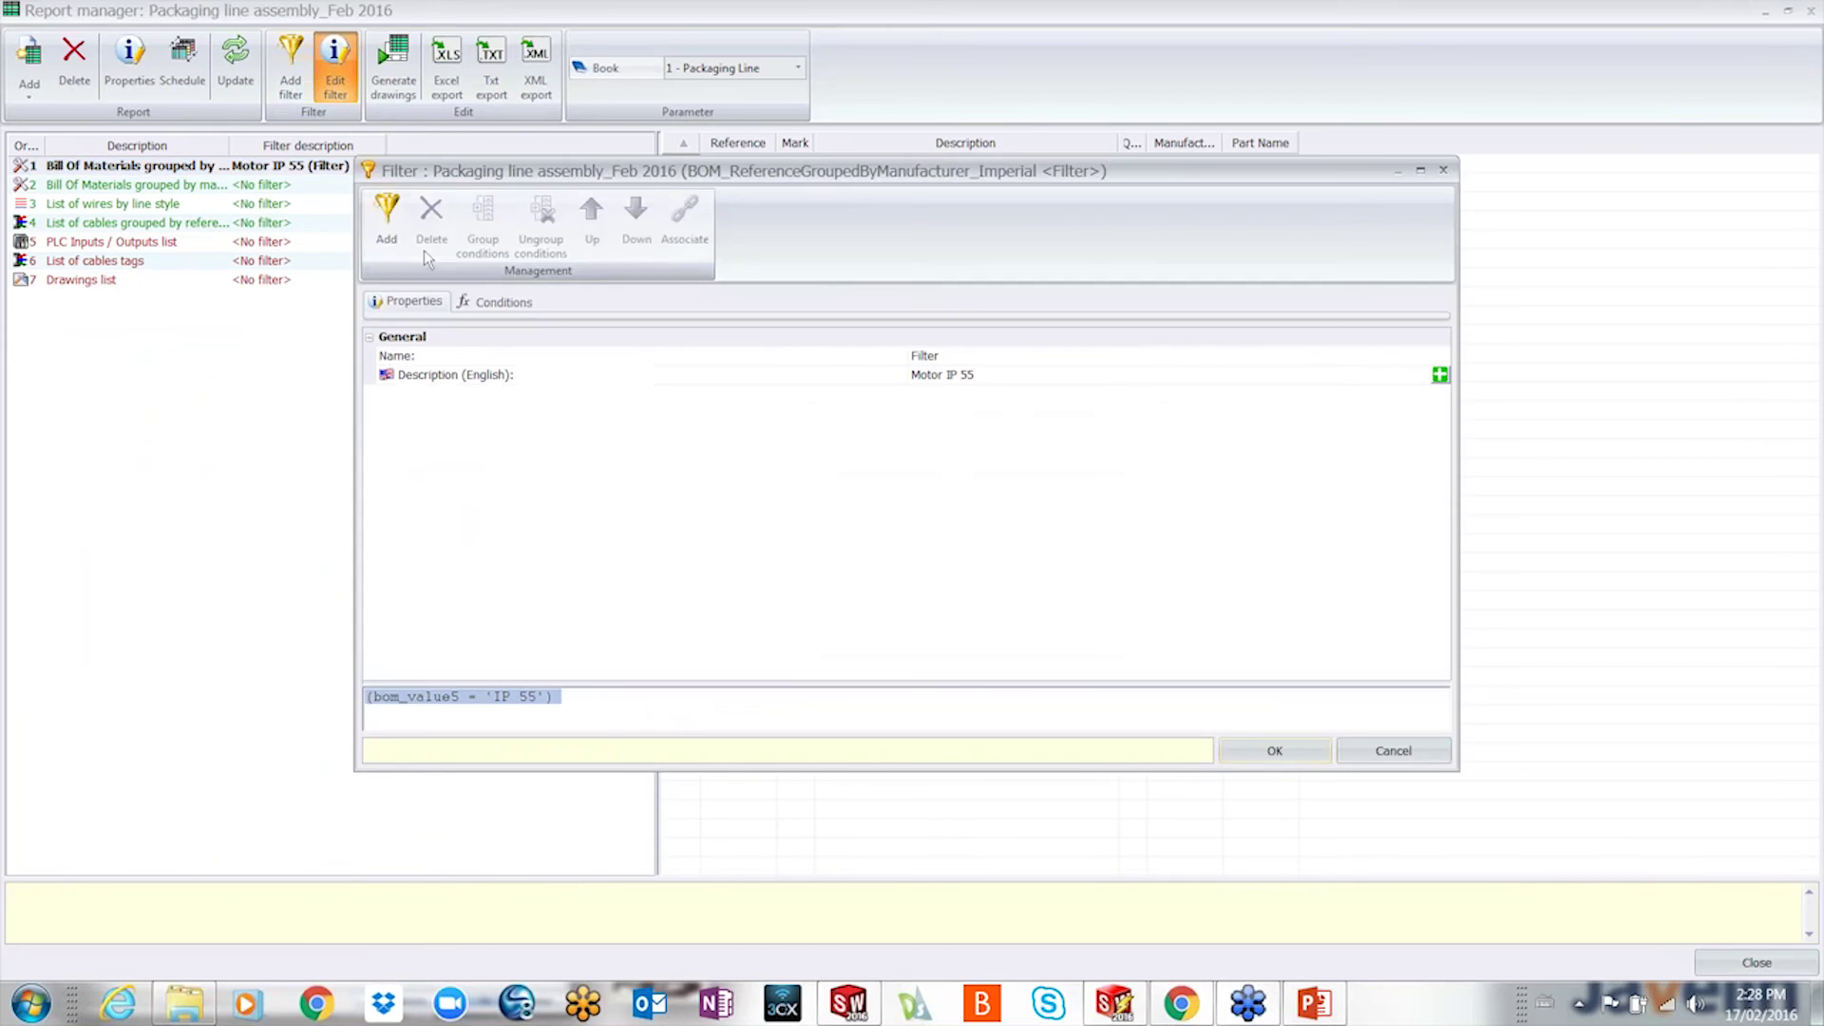
{"action": "left_click", "coordinate": [490, 302]}
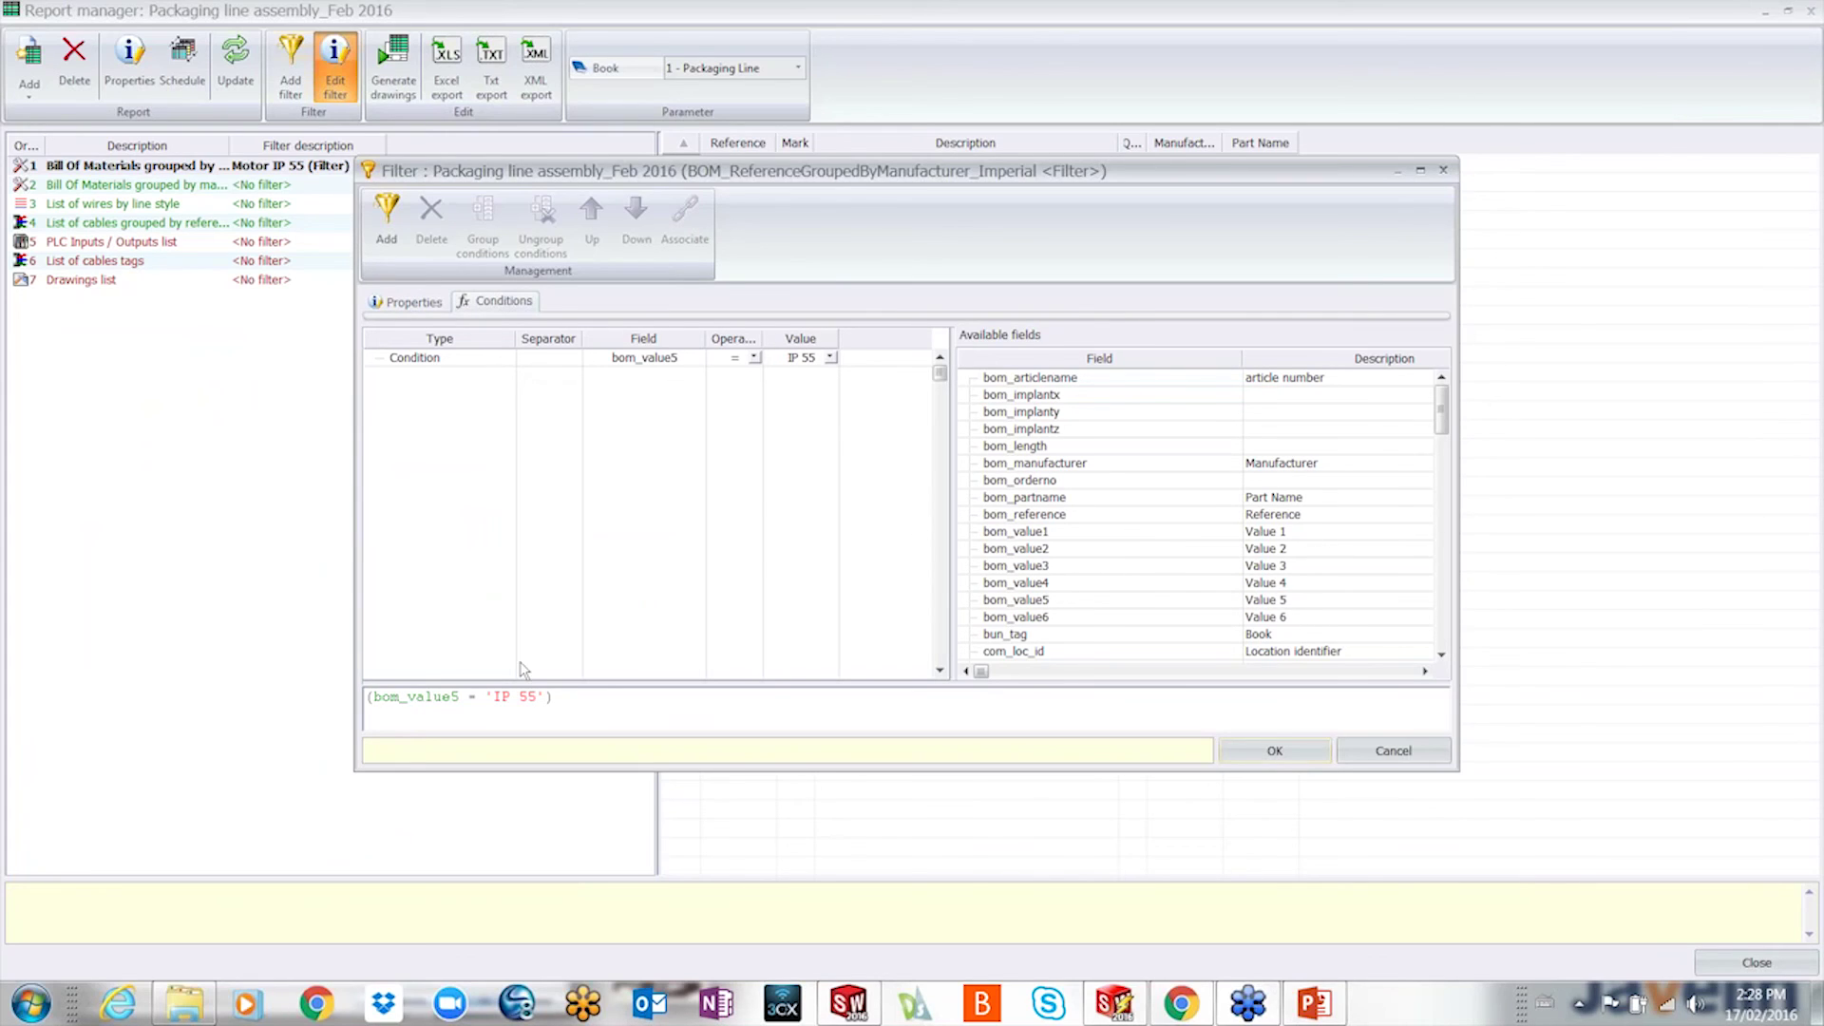
{"action": "left_click", "coordinate": [1360, 749]}
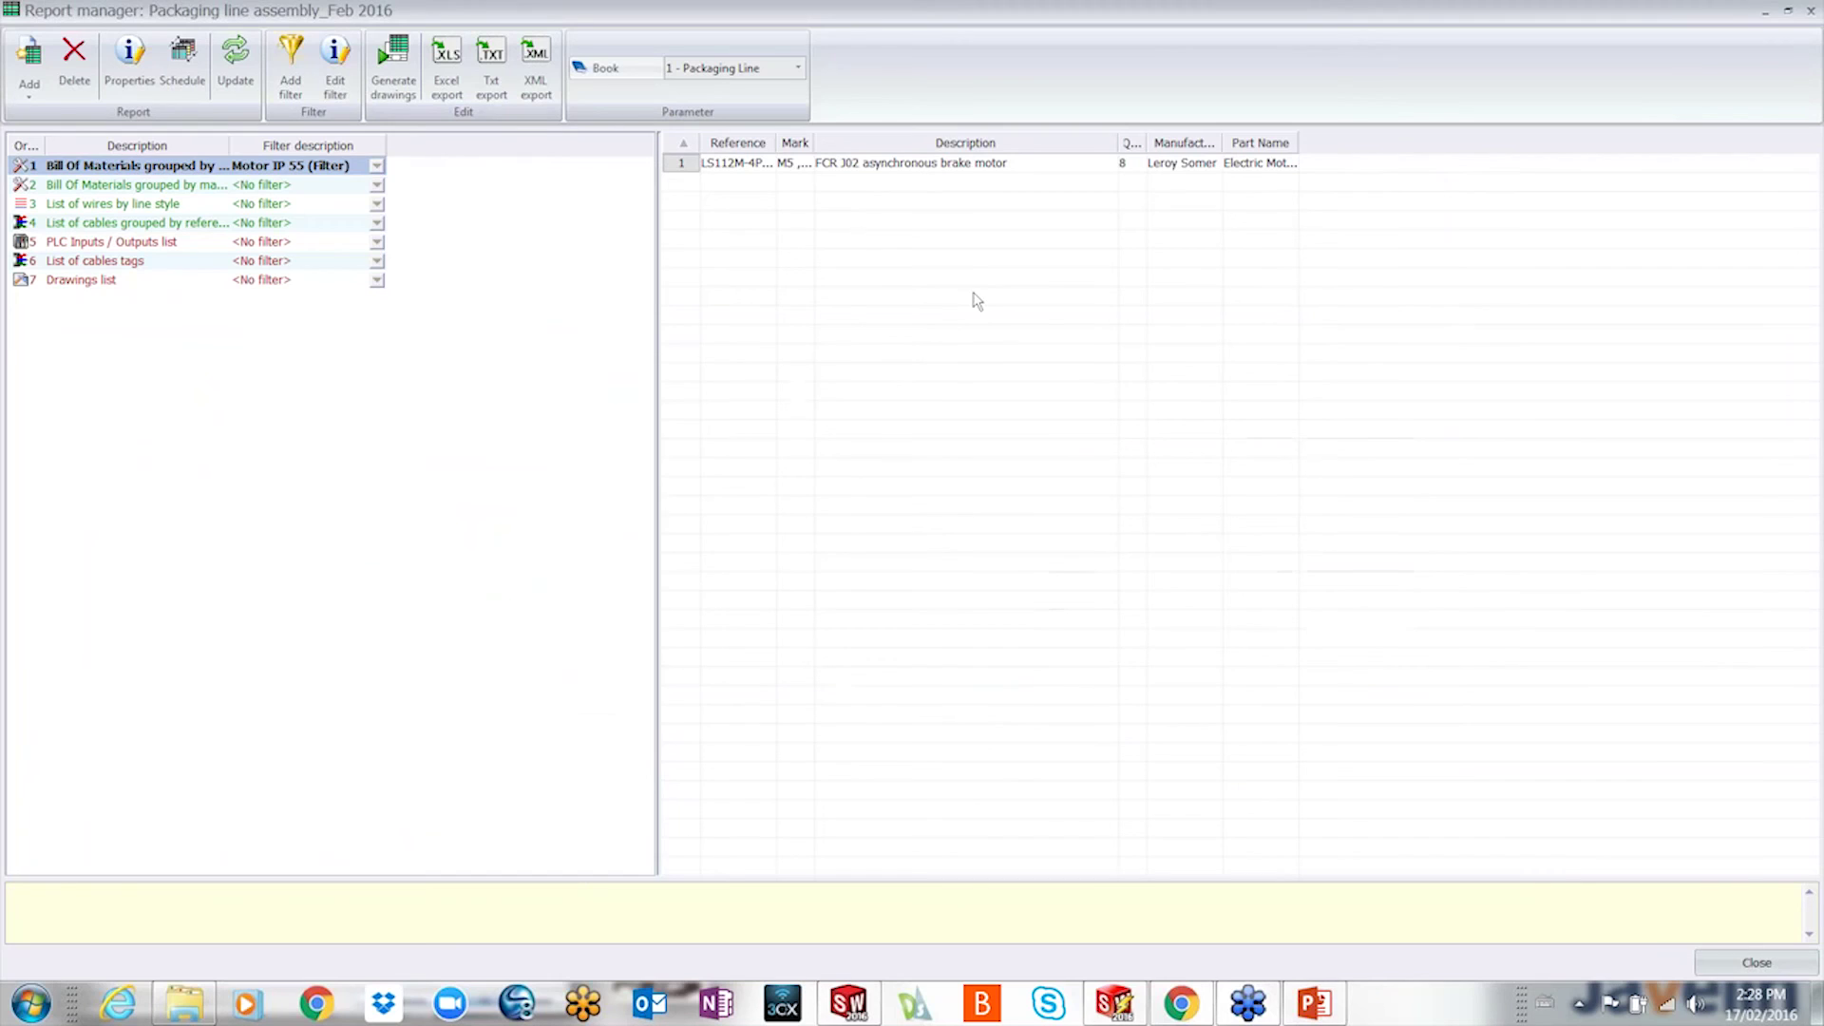
{"action": "left_click_drag", "start_coordinate": [813, 142], "coordinate": [1023, 137]}
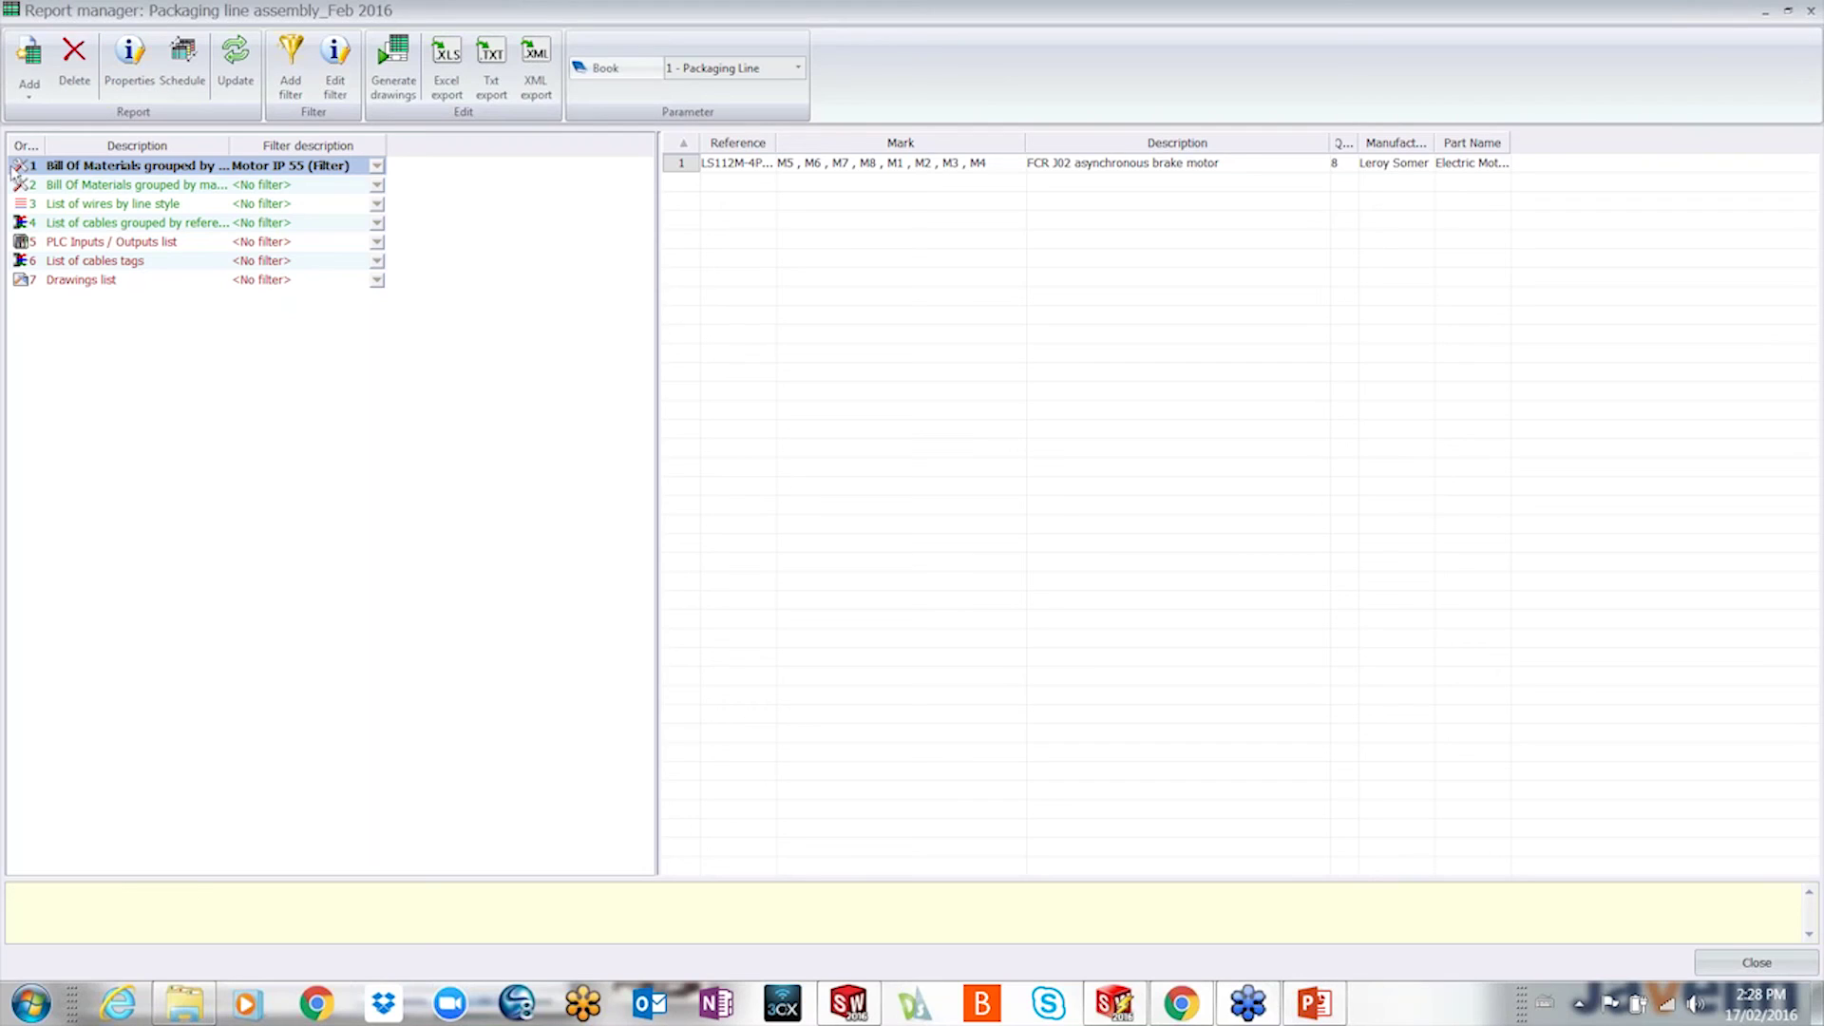
- Generate book 1's report drawings (BOM, wires, cables, PLC I/O) without book 2's drawings list, then advance the slides
{"action": "left_click", "coordinate": [393, 68]}
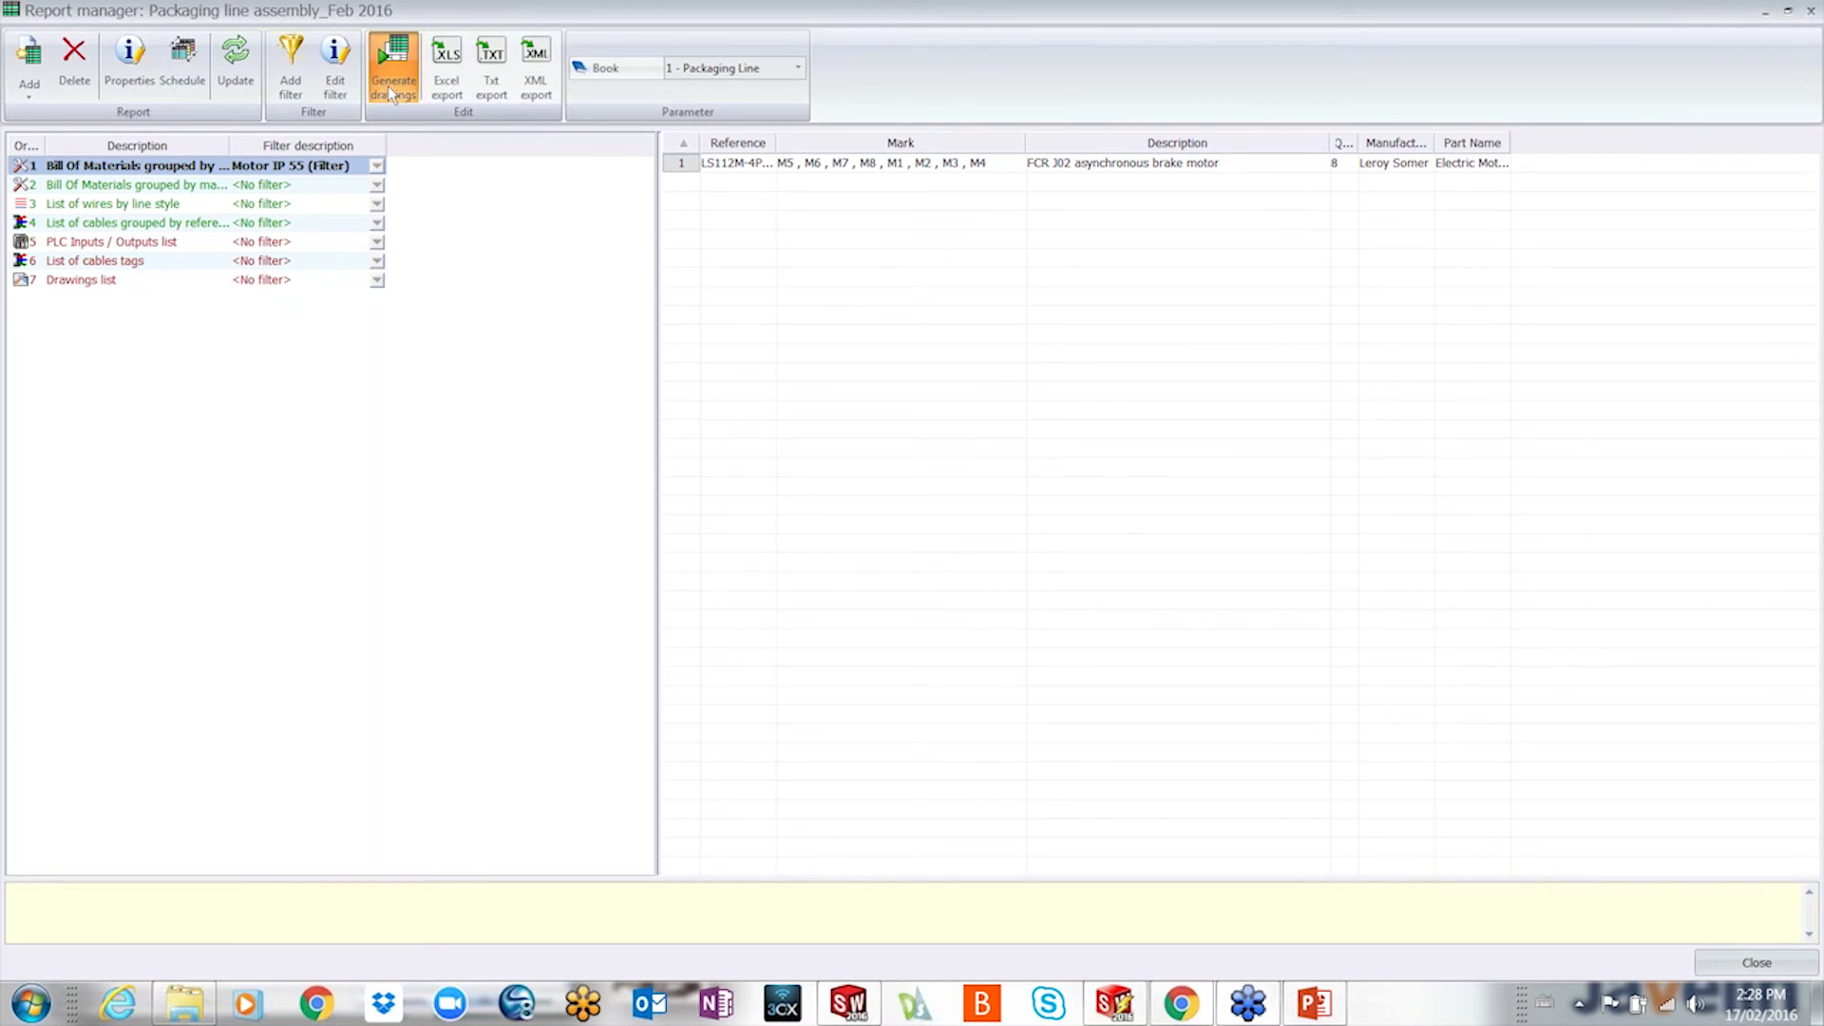
{"action": "left_click", "coordinate": [542, 343]}
{"action": "left_click", "coordinate": [543, 360]}
{"action": "left_click", "coordinate": [543, 377]}
{"action": "left_click", "coordinate": [544, 395]}
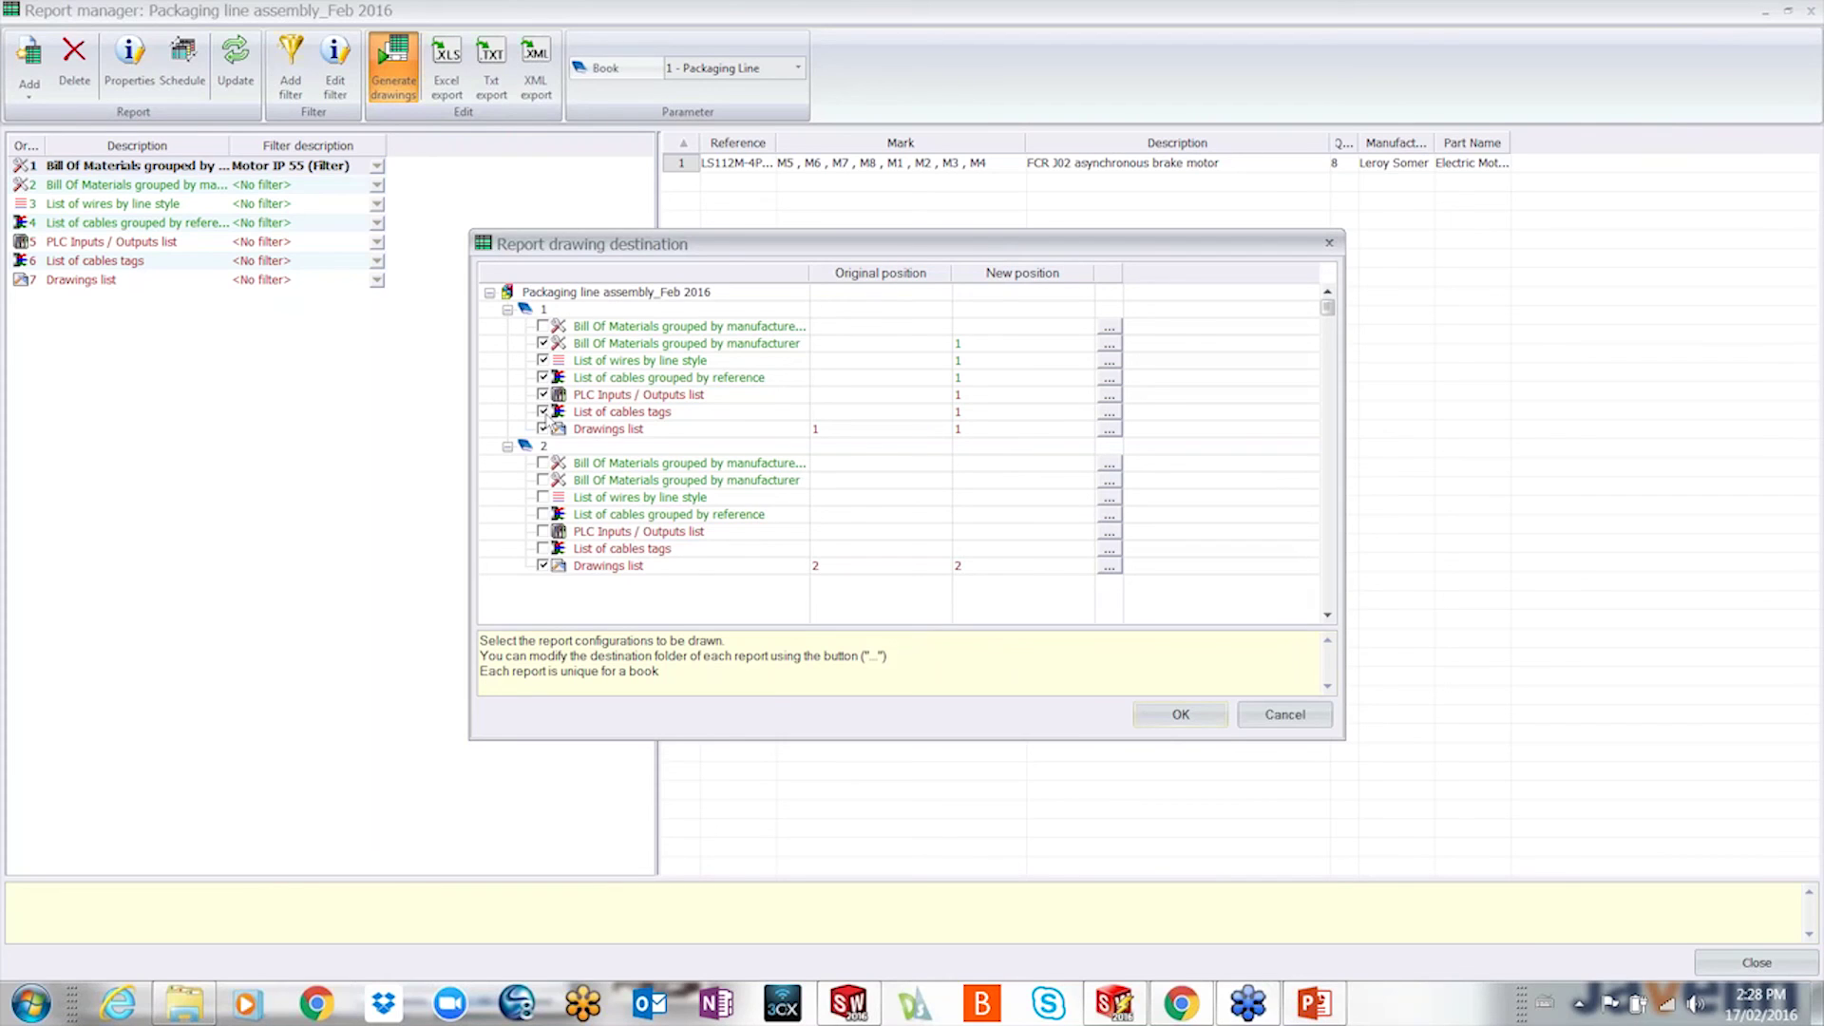
{"action": "left_click", "coordinate": [542, 565]}
{"action": "left_click", "coordinate": [1147, 710]}
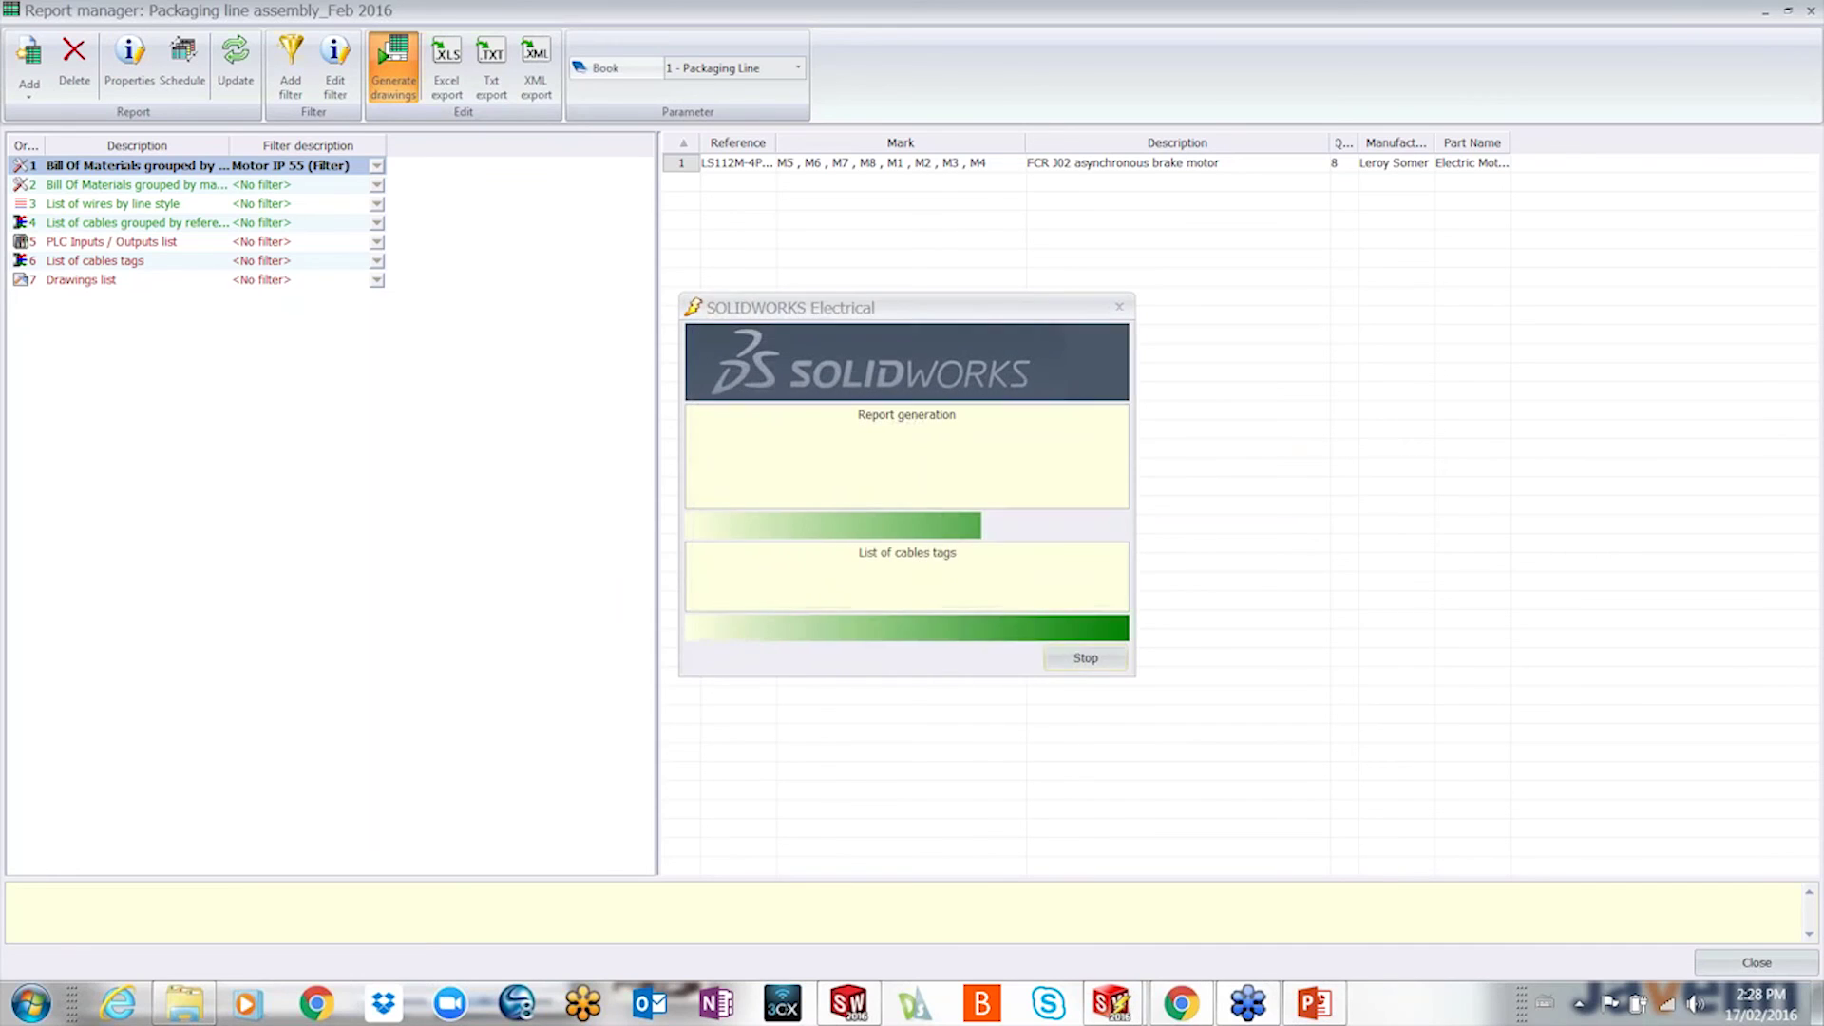
{"action": "left_click", "coordinate": [1316, 1009]}
{"action": "key", "text": "Right"}
{"action": "key", "text": "Right"}
{"action": "key", "text": "Right"}
{"action": "key", "text": "Right"}
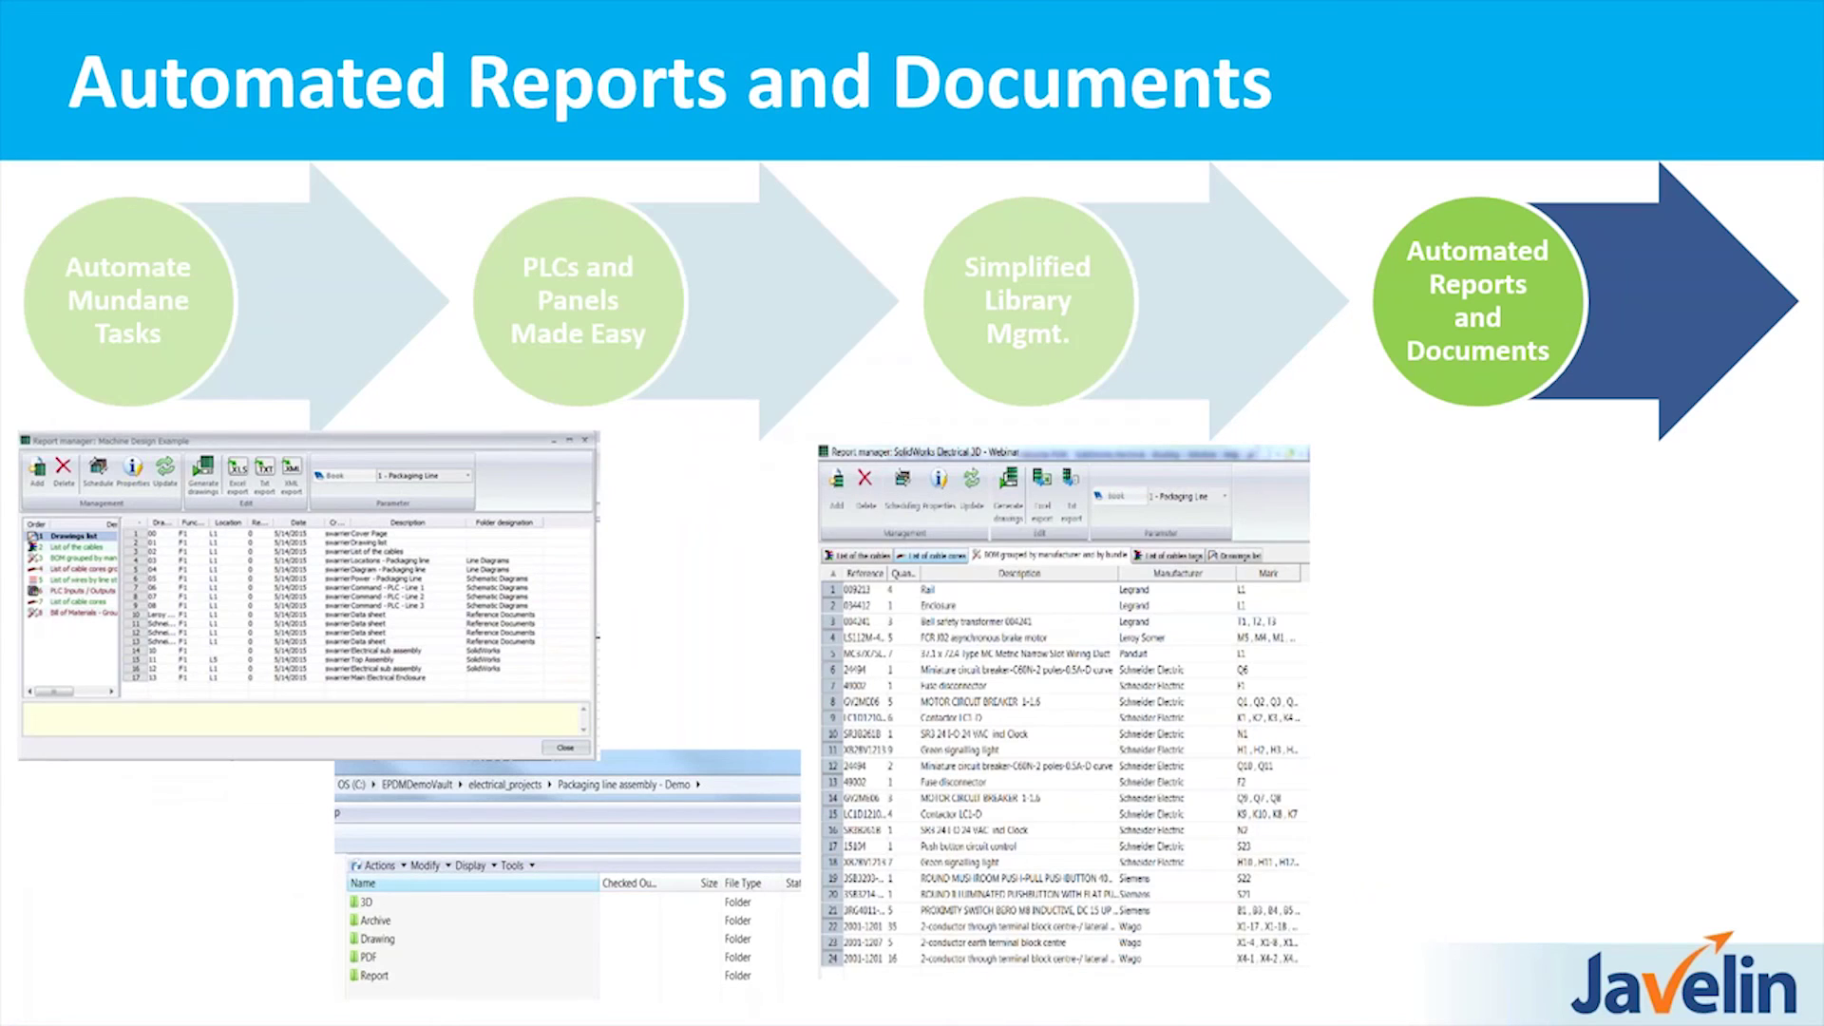
- Return from the slide show to Report manager and close the report generation summary
{"action": "key", "text": "alt+Tab"}
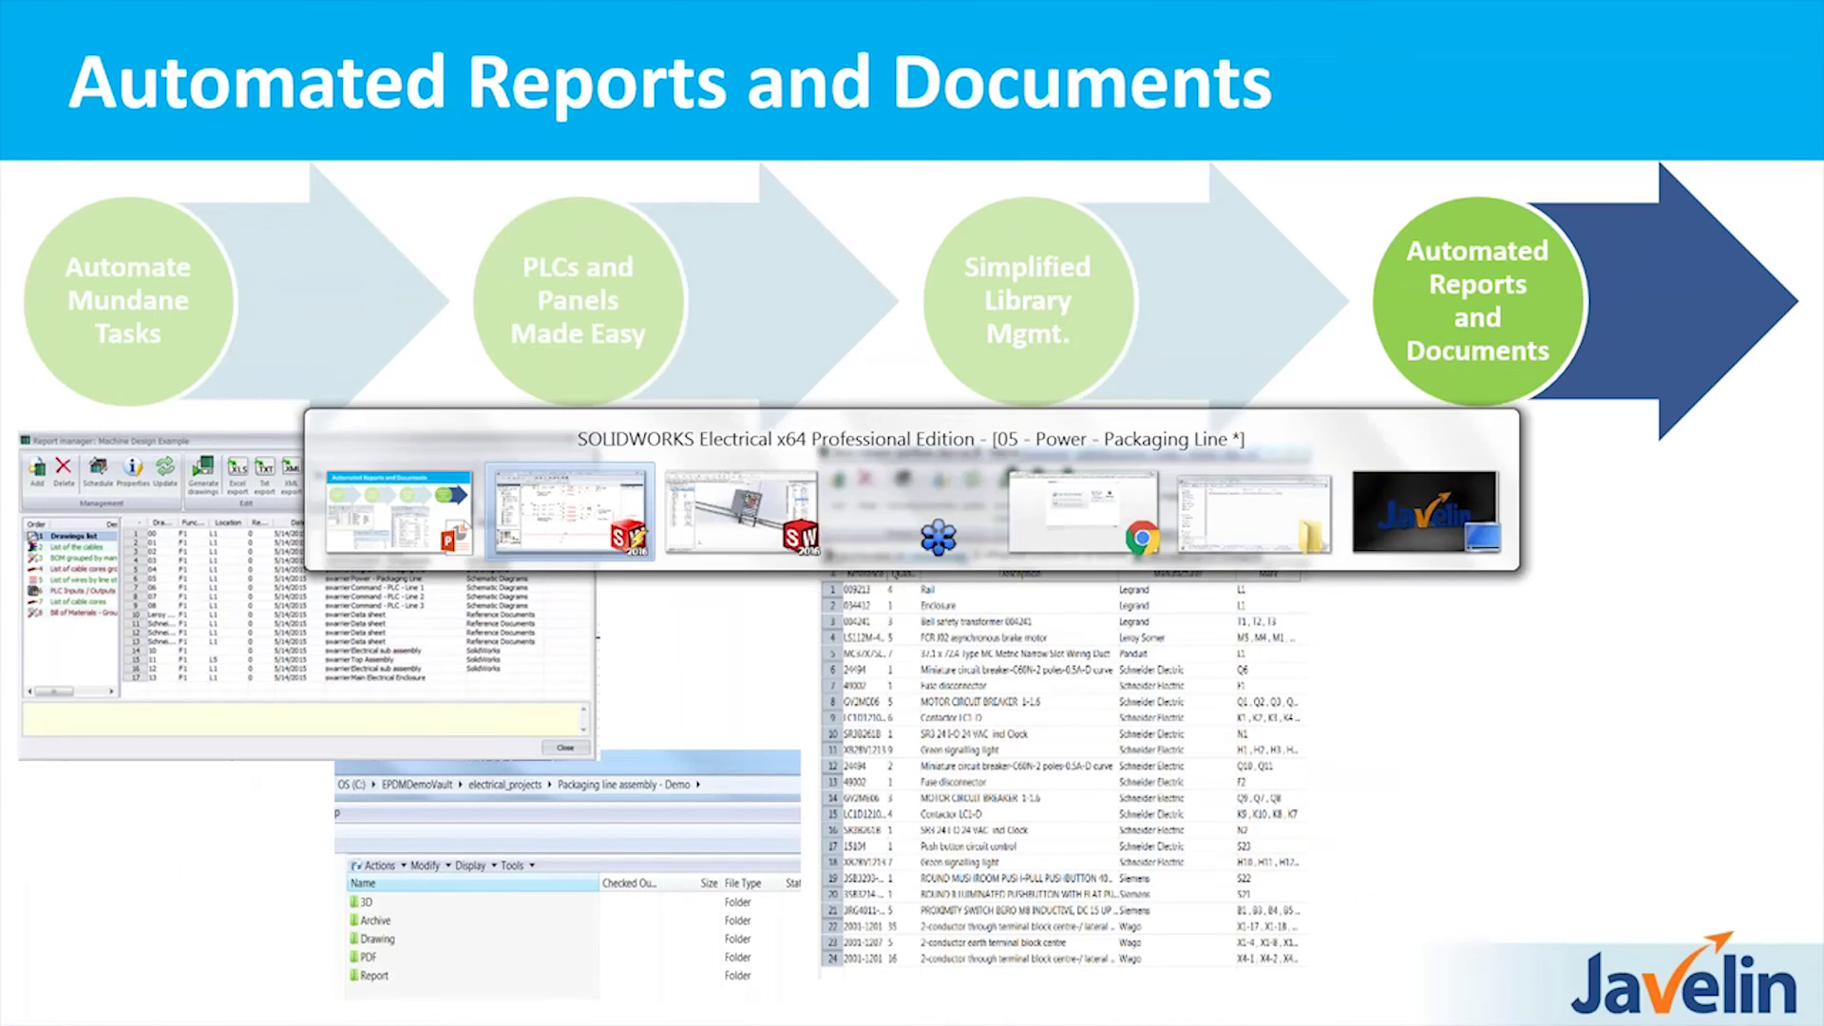
{"action": "left_click", "coordinate": [1187, 686]}
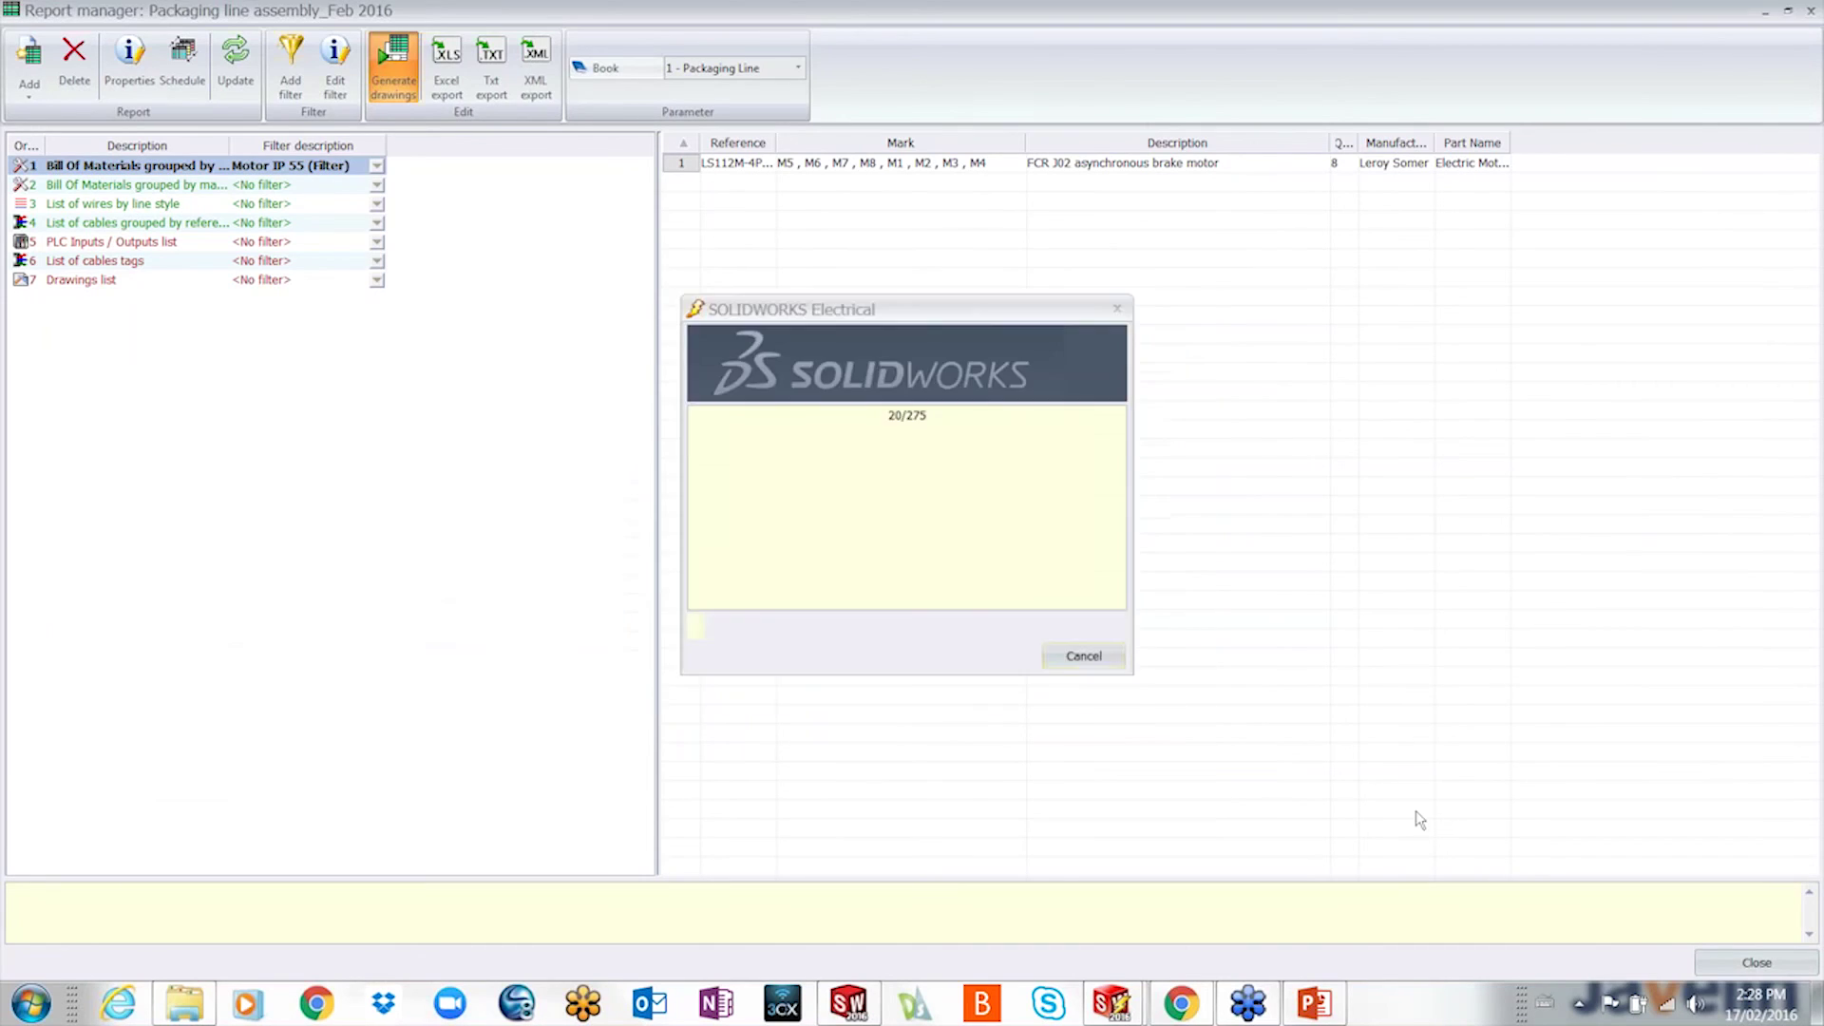
- Close Report manager and open the 18 - Bill of materials and 22 - List of wires drawings, zooming in
{"action": "left_click", "coordinate": [1756, 963]}
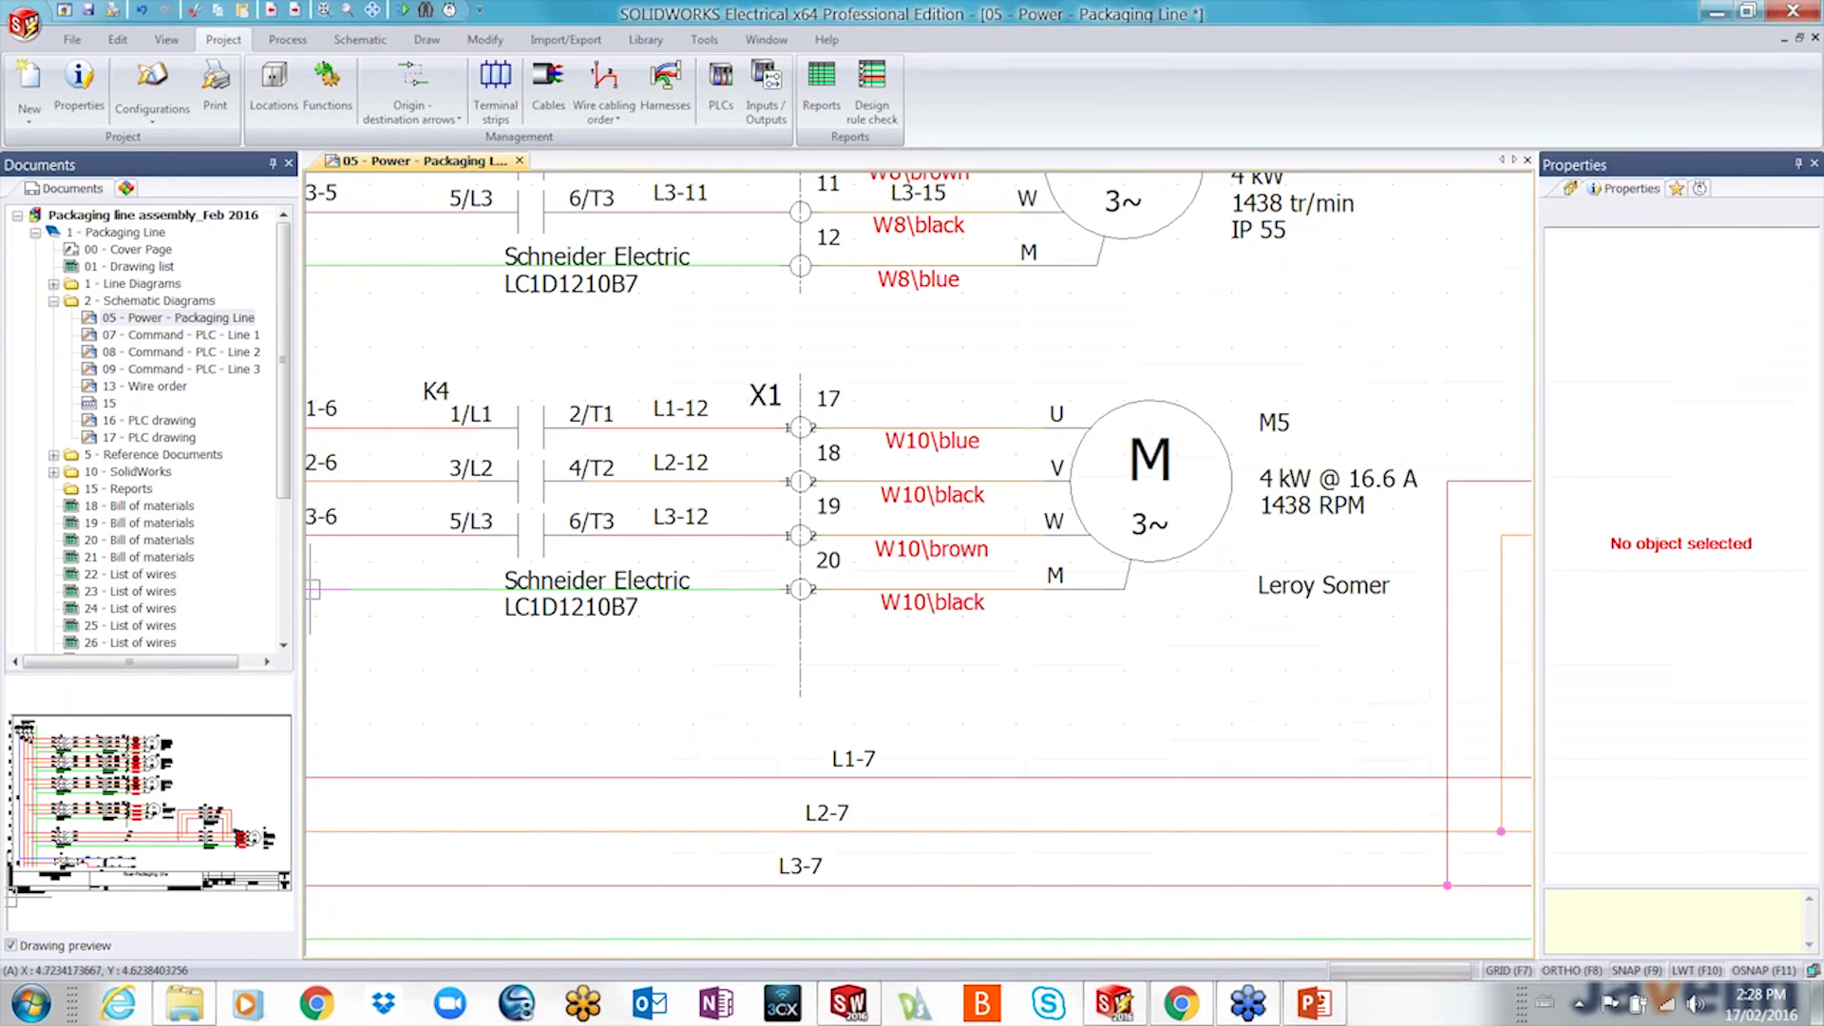
{"action": "double_click", "coordinate": [148, 509]}
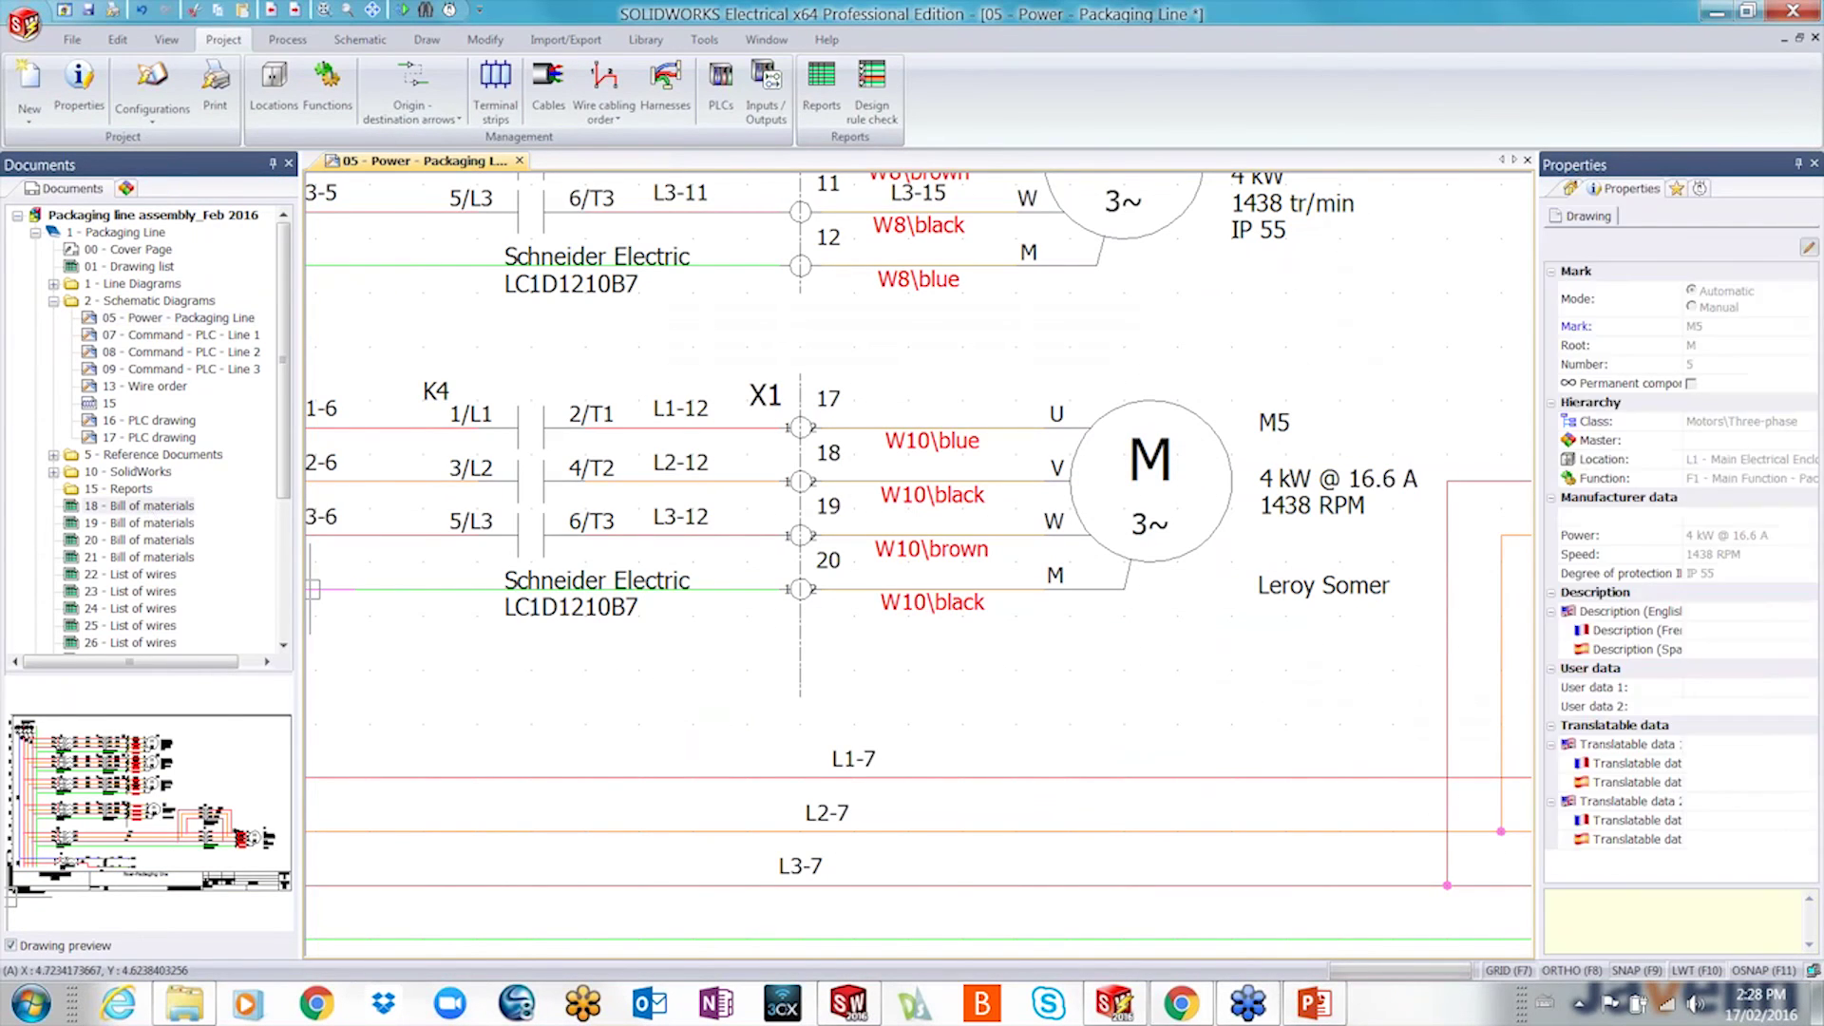
{"action": "scroll", "coordinate": [598, 504], "scroll_direction": "up", "scroll_amount": 4}
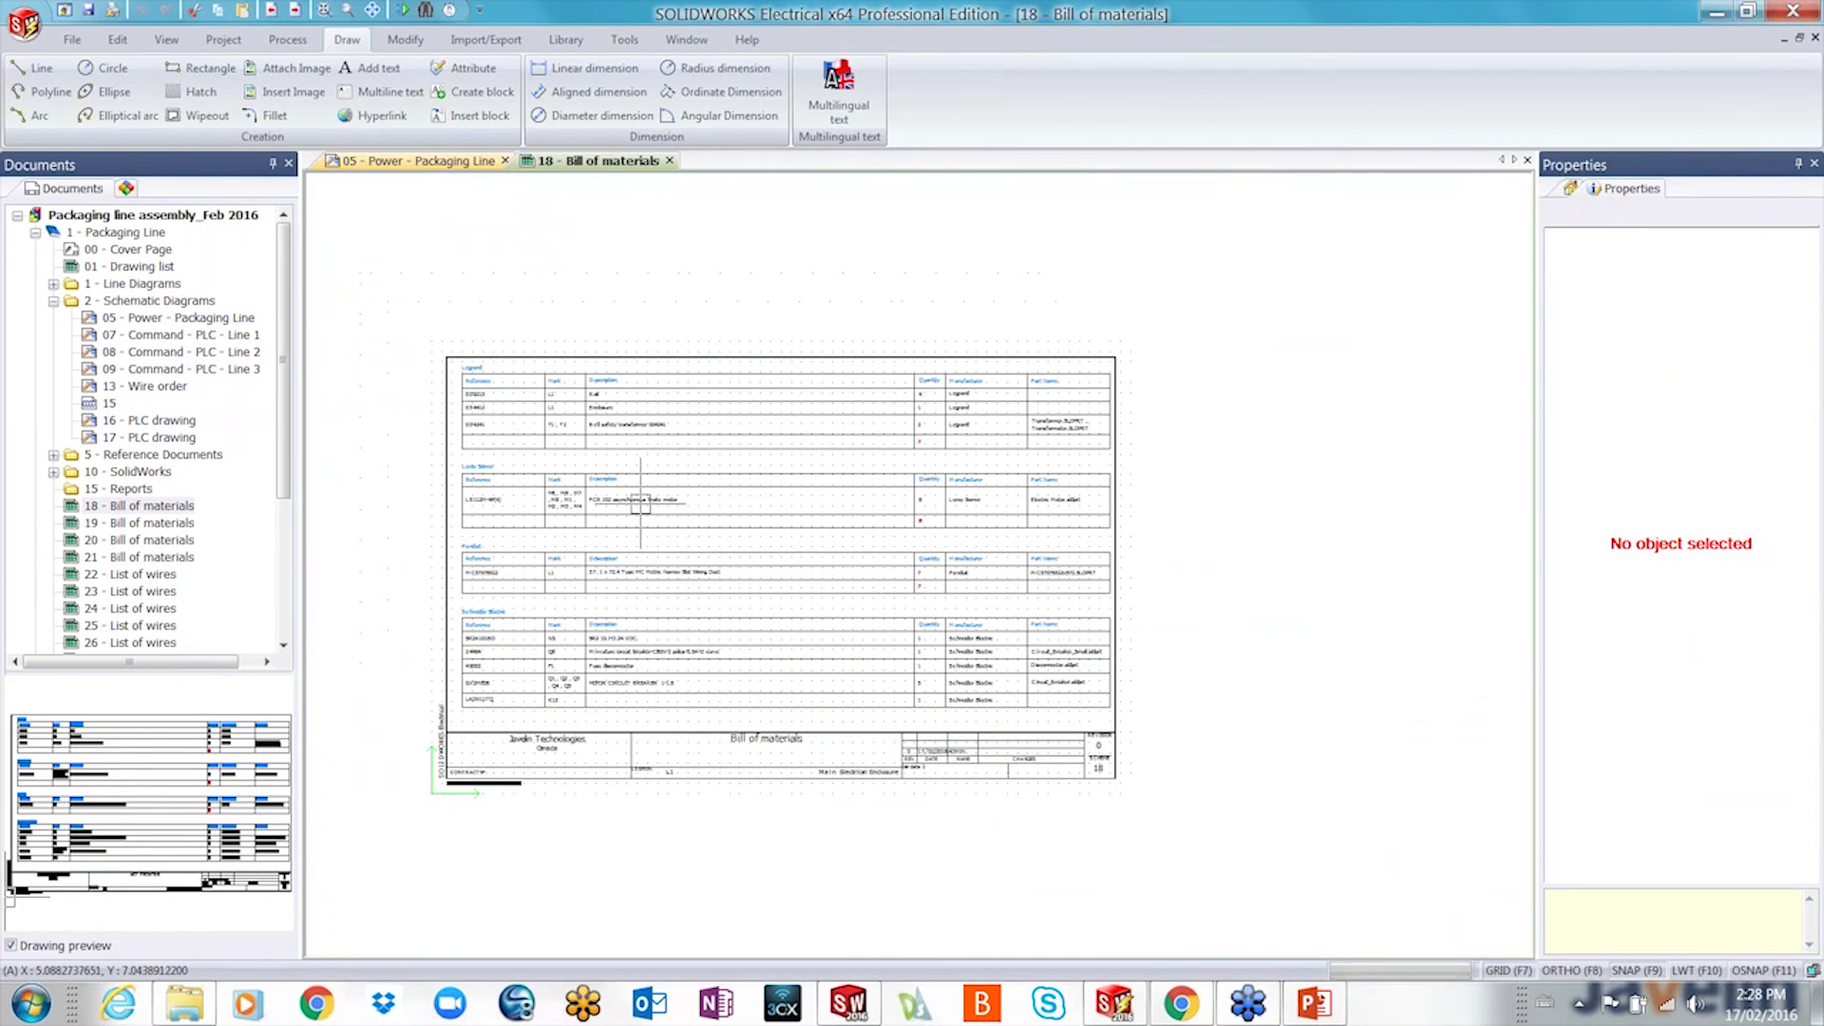
{"action": "double_click", "coordinate": [148, 575]}
{"action": "scroll", "coordinate": [495, 411], "scroll_direction": "up", "scroll_amount": 2}
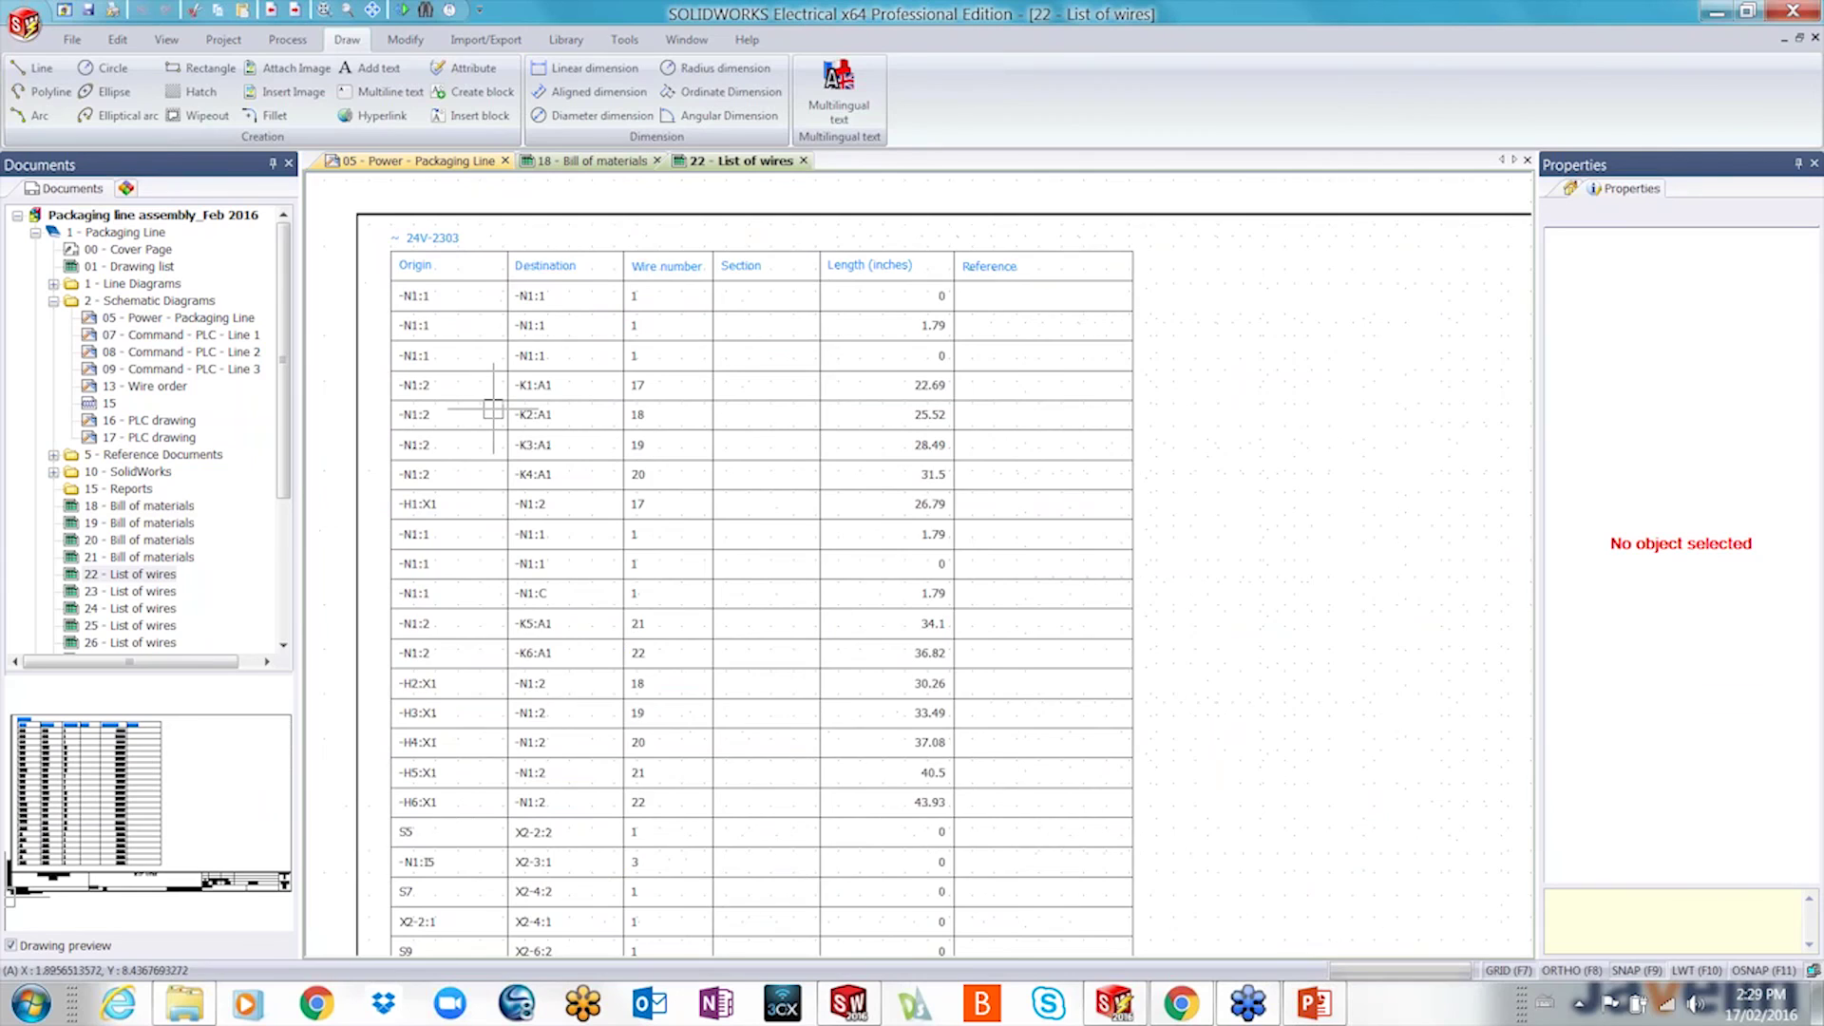
{"action": "scroll", "coordinate": [494, 585], "scroll_direction": "up", "scroll_amount": 1}
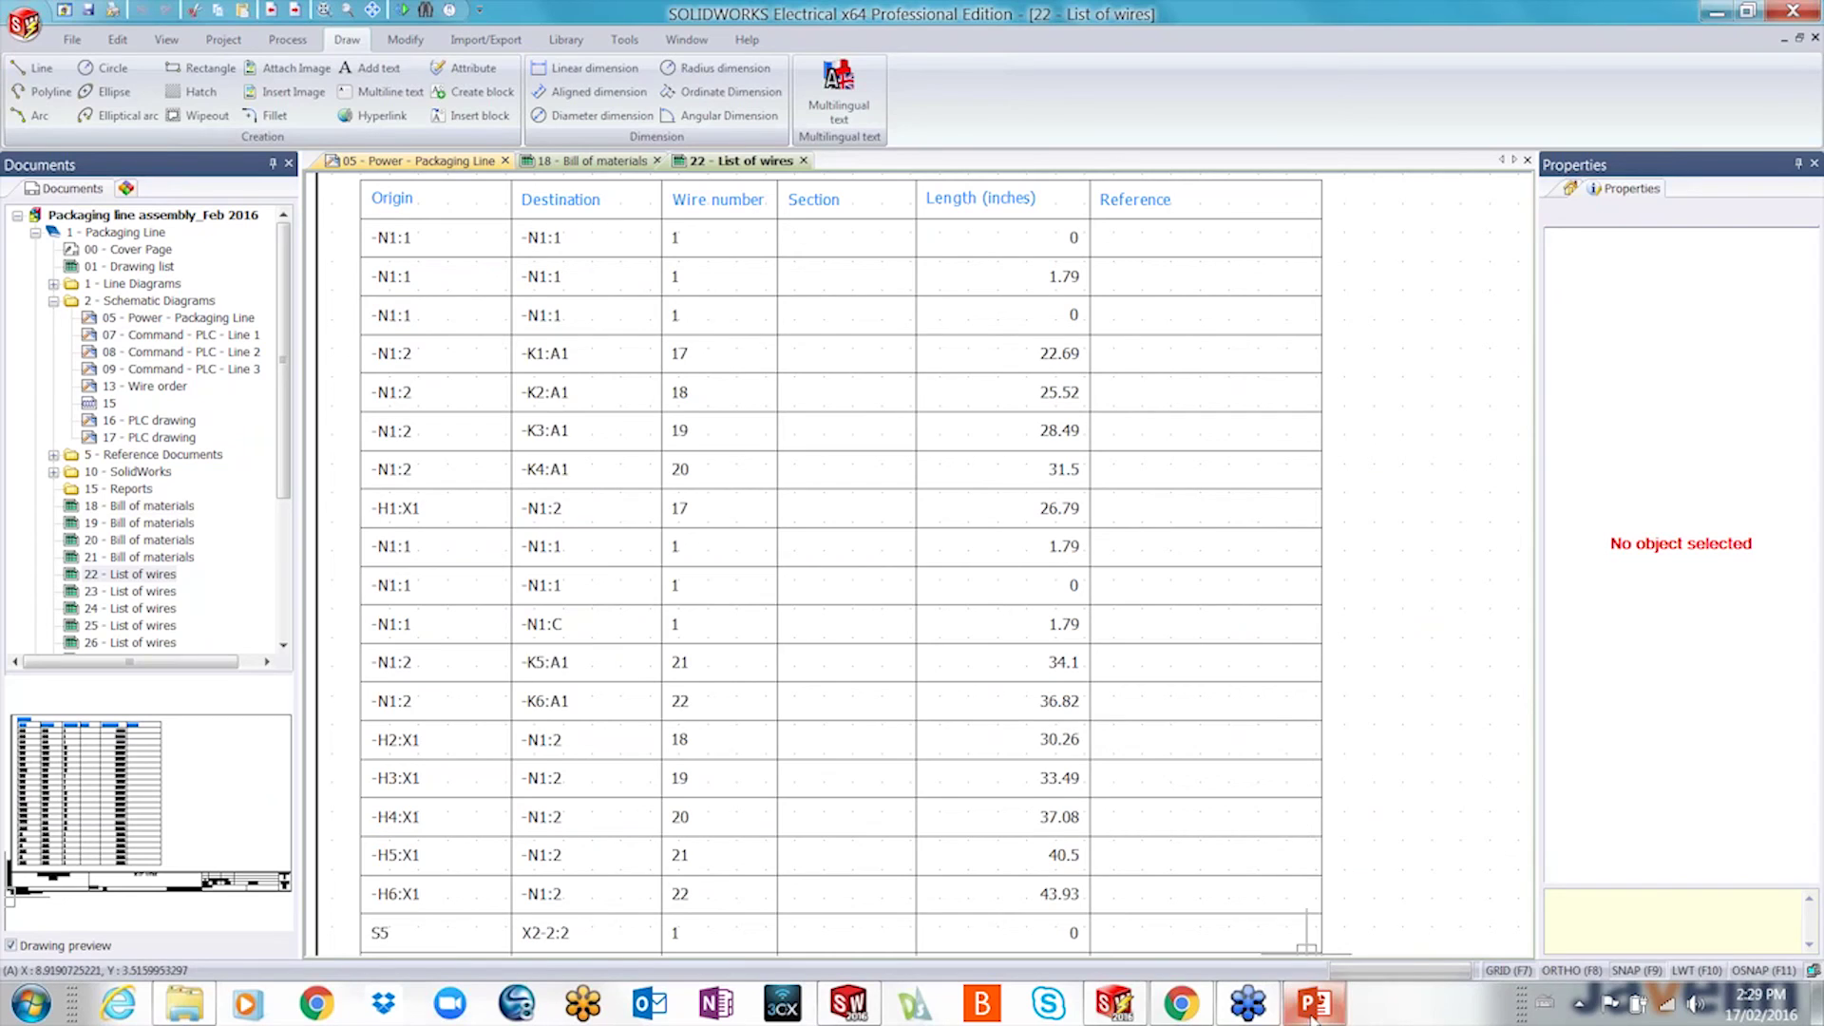
{"action": "mouse_move", "coordinate": [1313, 1014]}
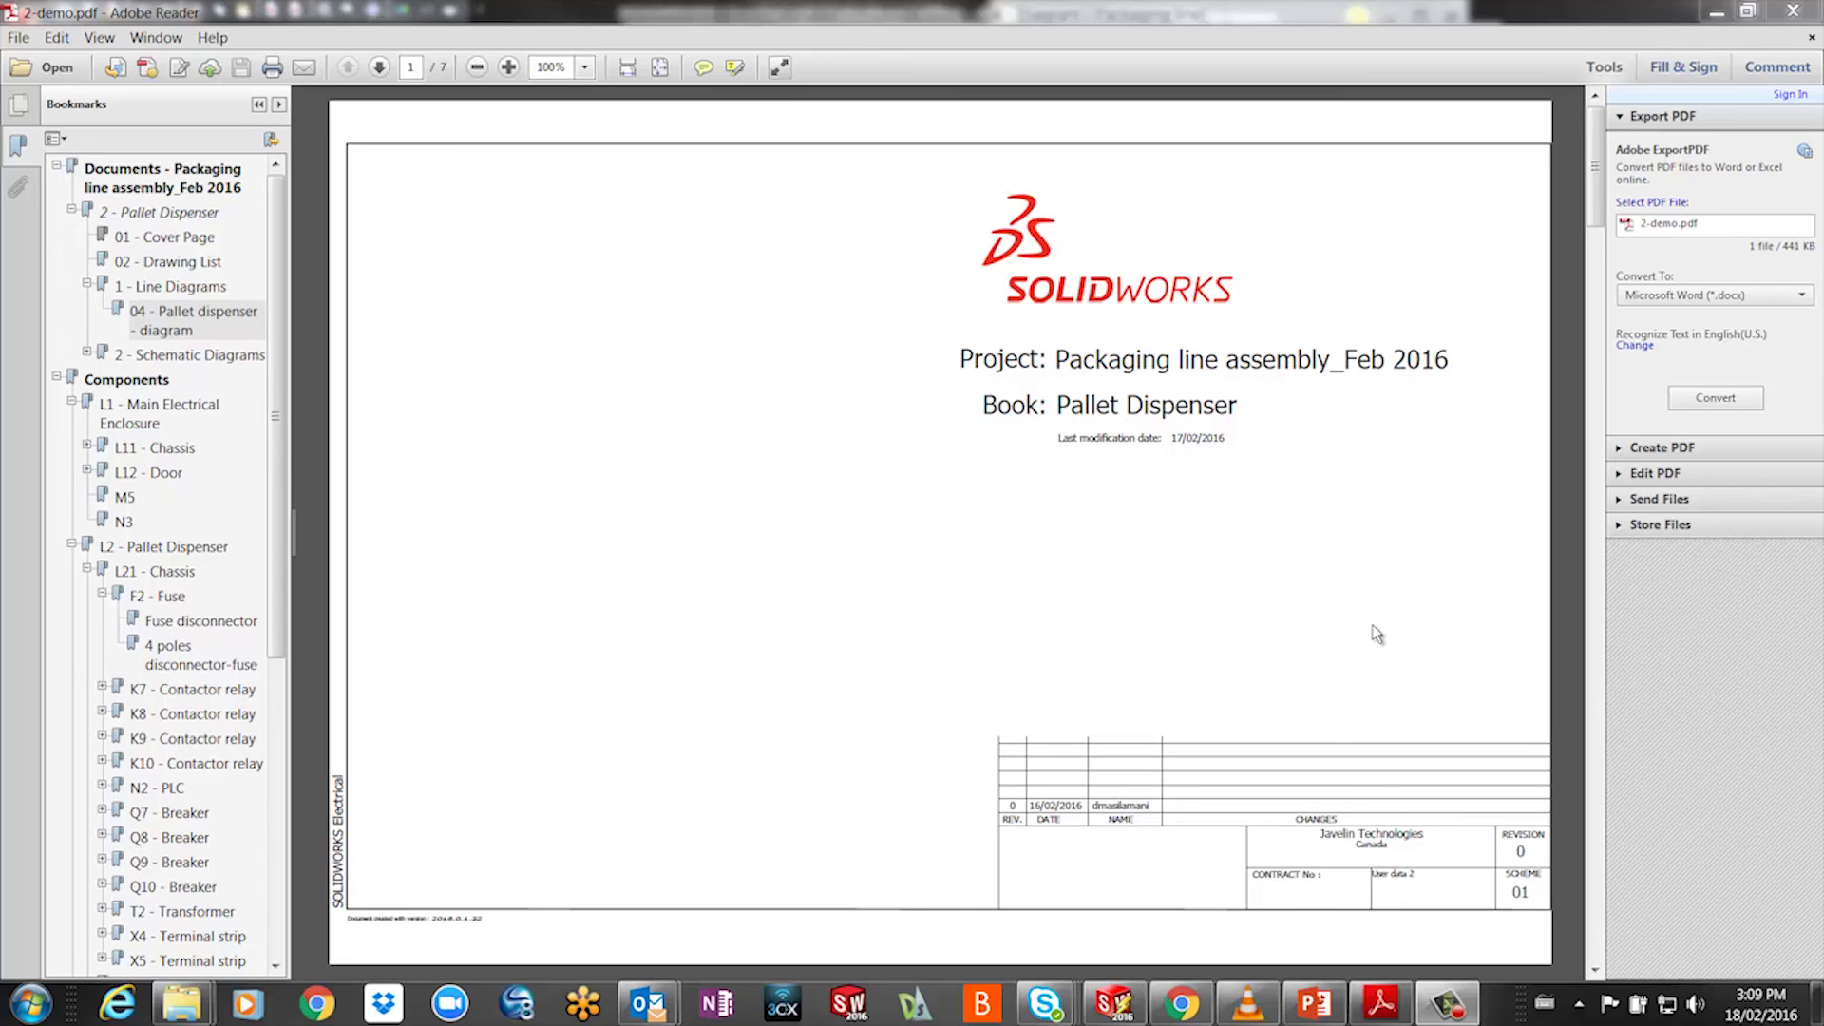
- Scroll through 2-demo.pdf and follow a wire cross-reference to page 6 and back to page 5
{"action": "scroll", "coordinate": [1377, 632], "scroll_direction": "down", "scroll_amount": 3}
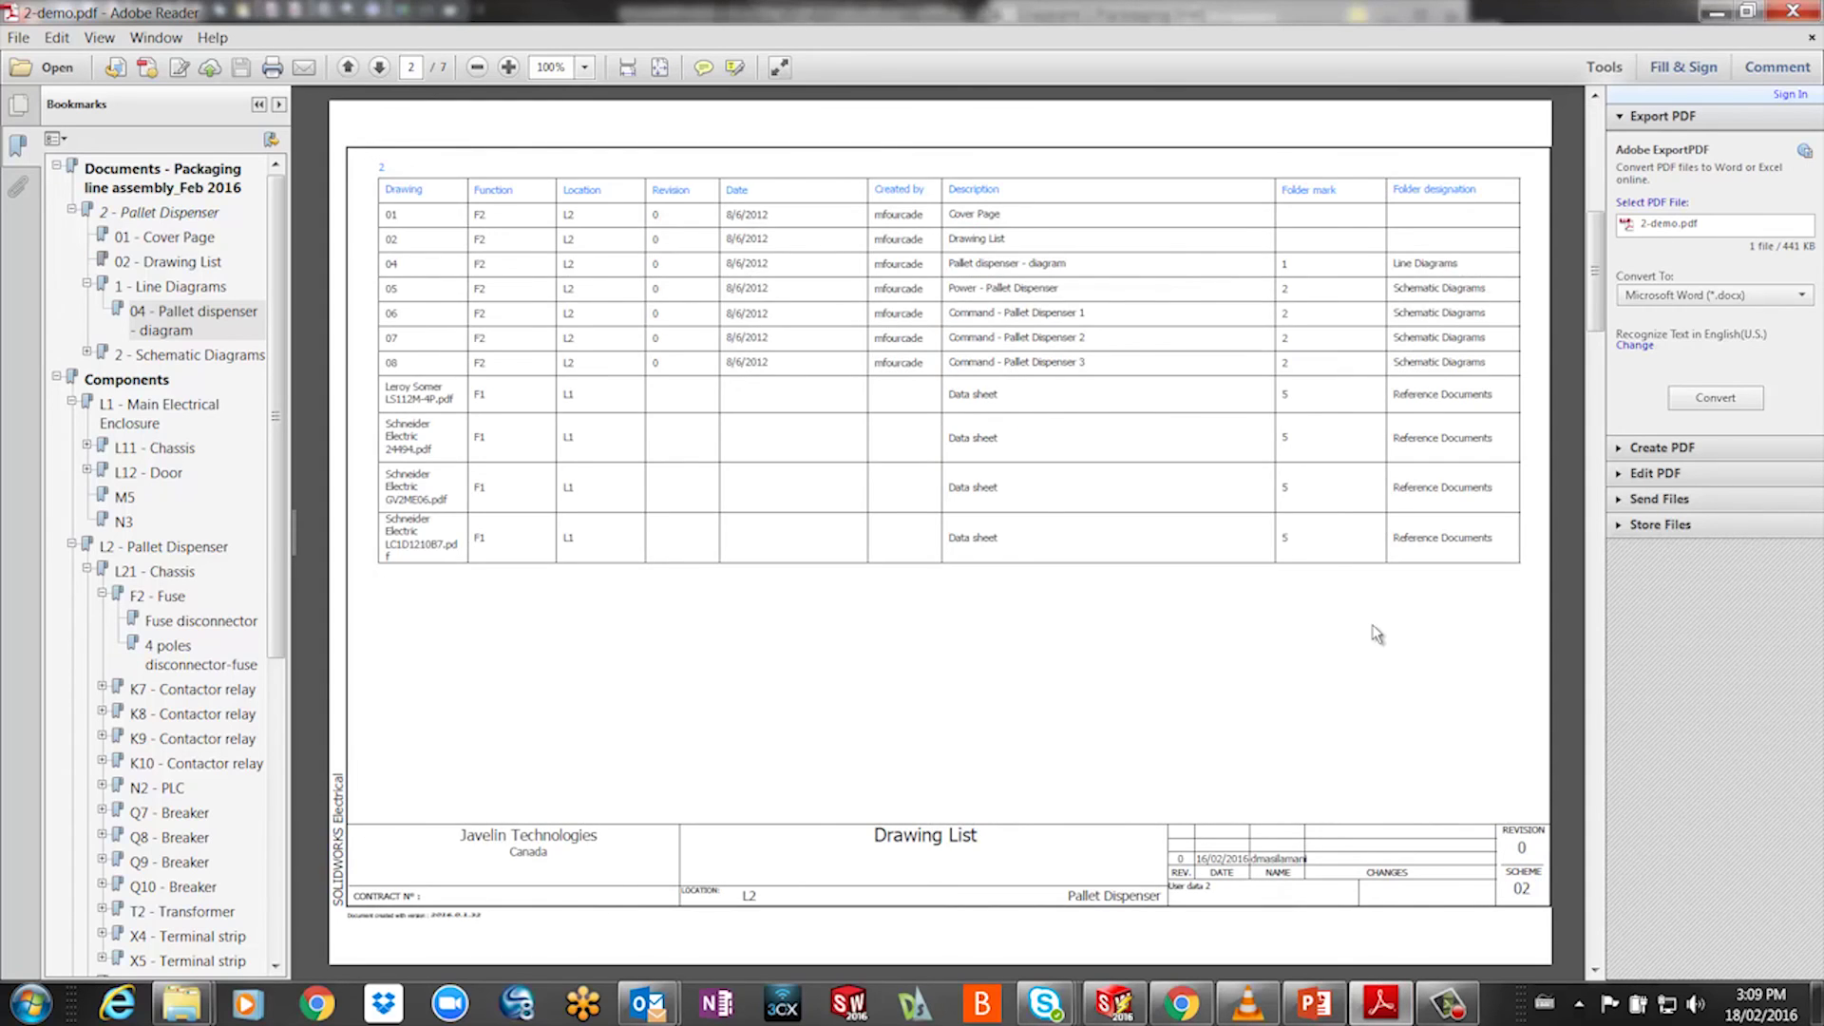
{"action": "scroll", "coordinate": [1377, 633], "scroll_direction": "down", "scroll_amount": 6}
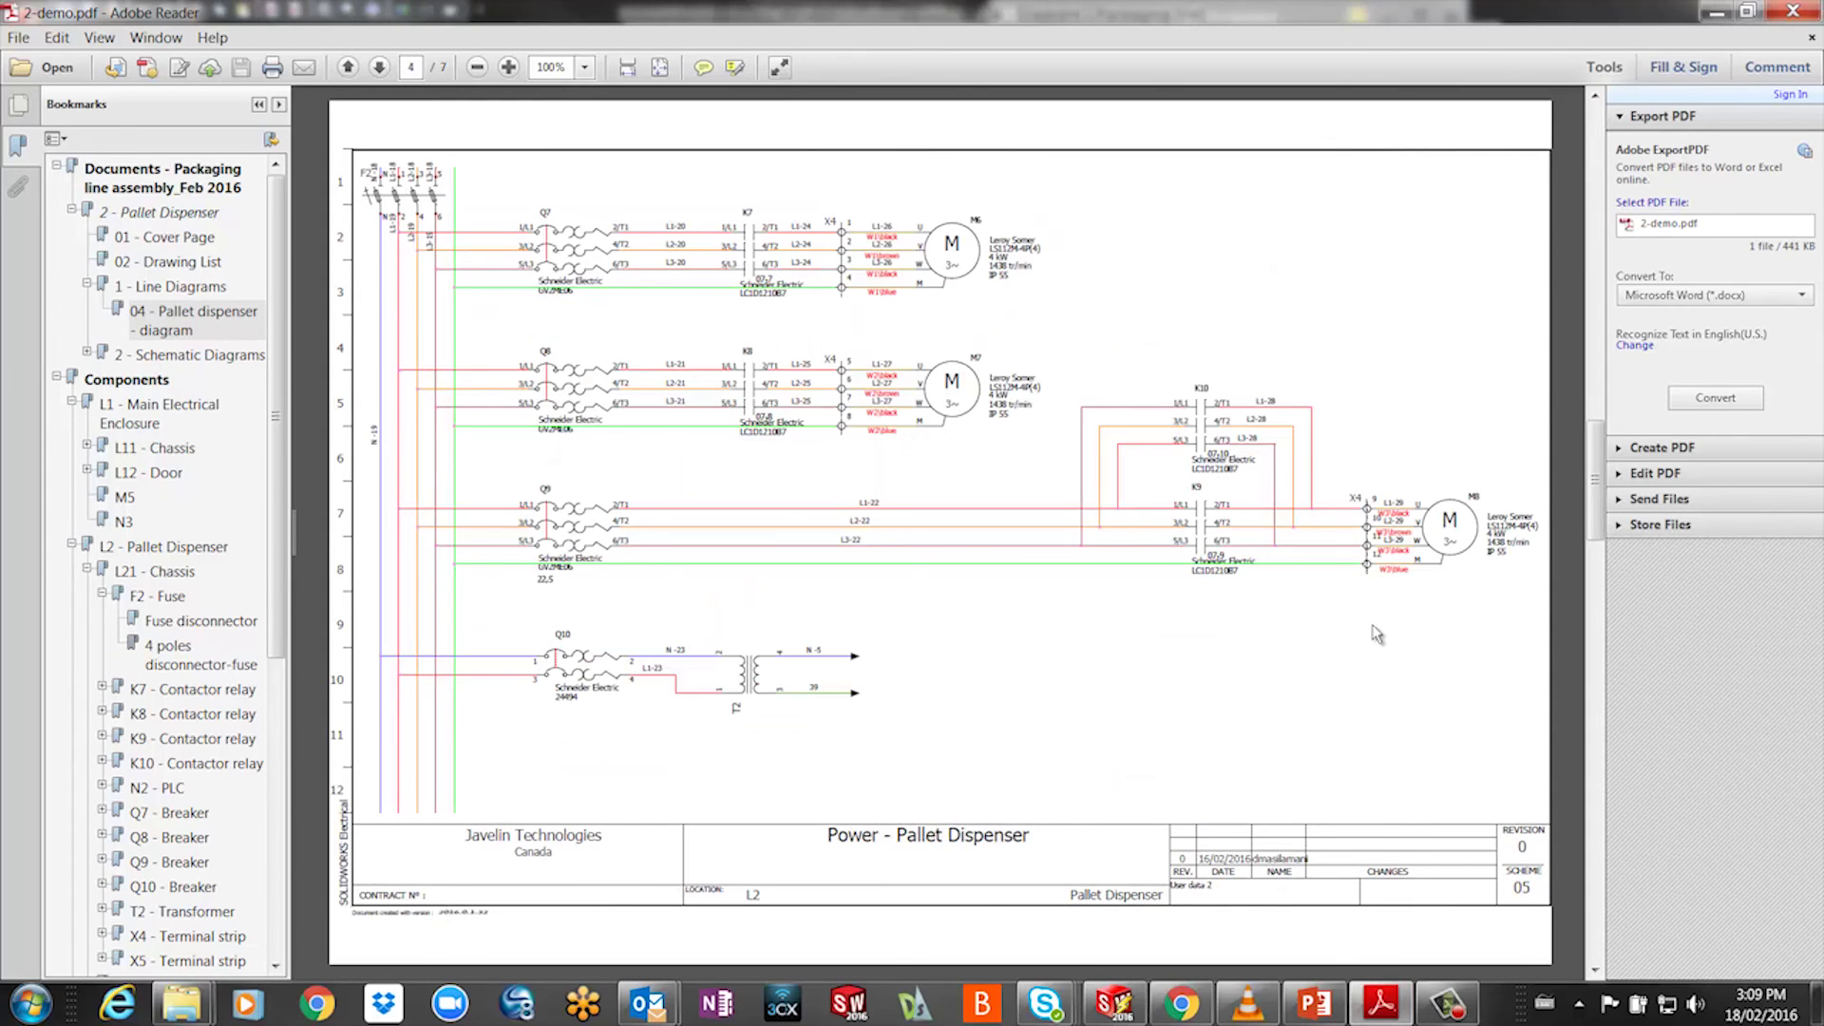
{"action": "scroll", "coordinate": [952, 634], "scroll_direction": "down", "scroll_amount": 3}
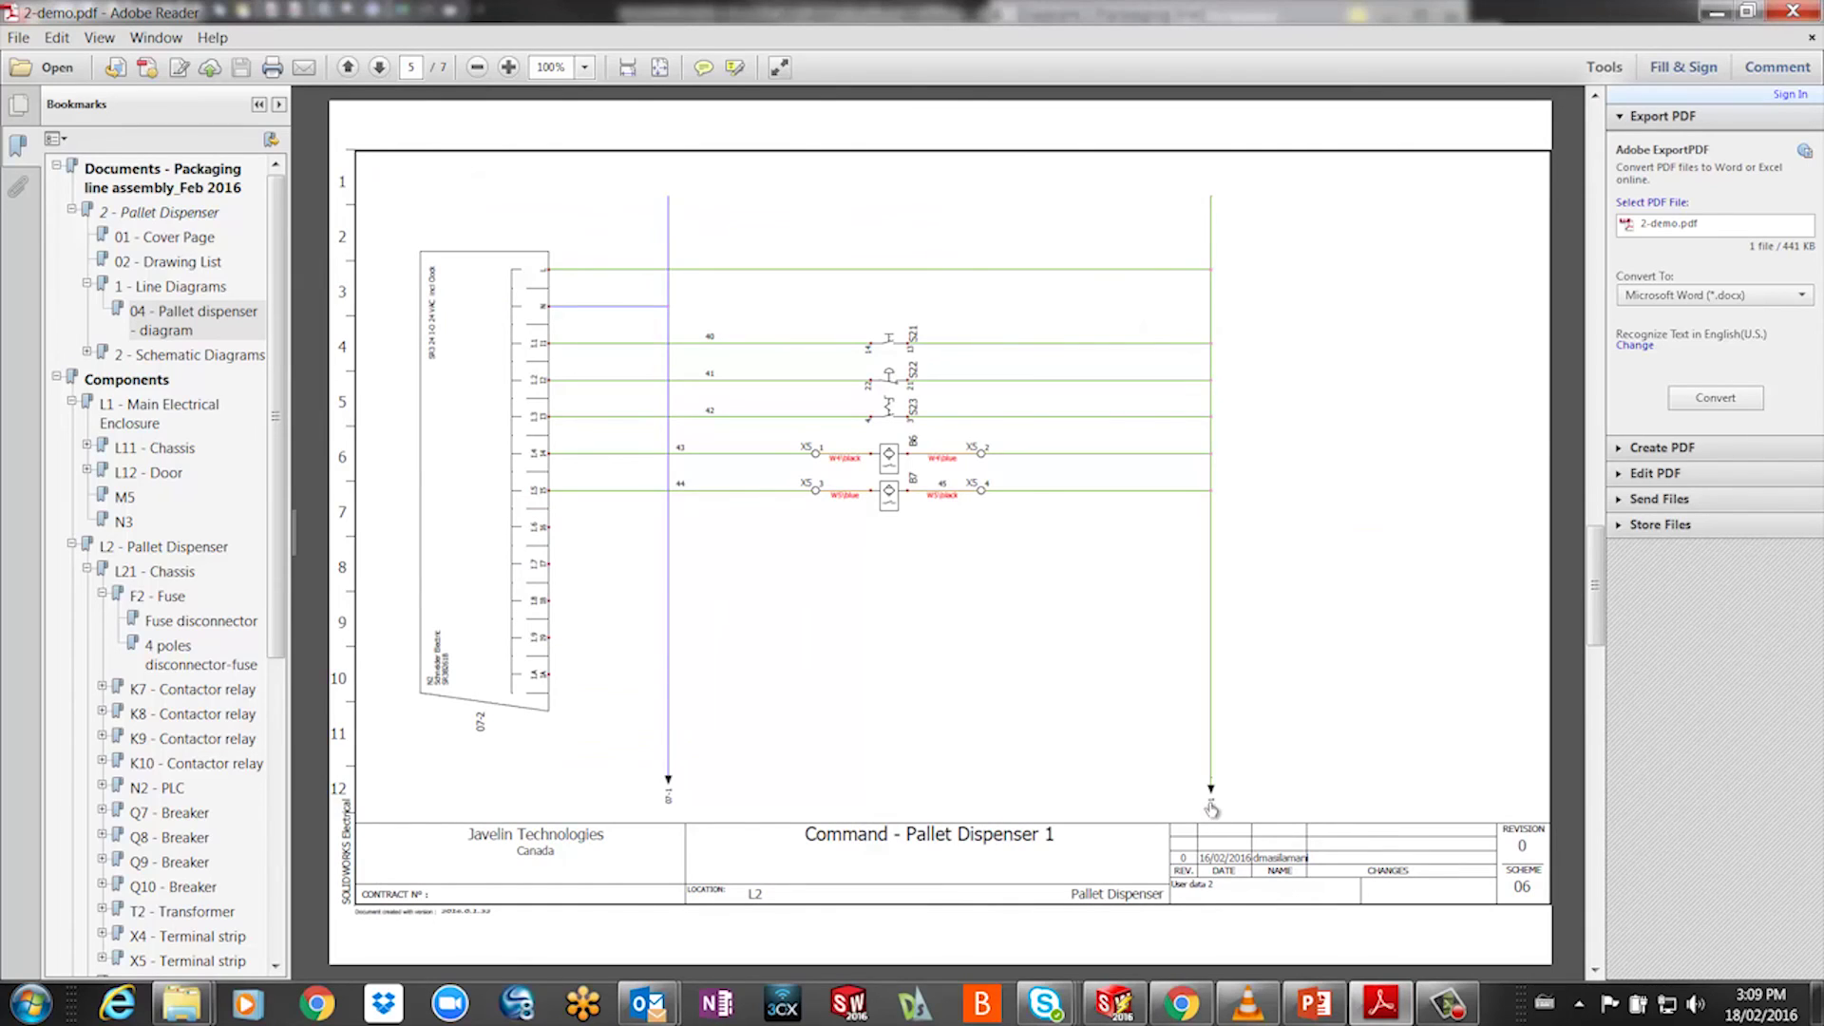
{"action": "left_click", "coordinate": [1211, 808]}
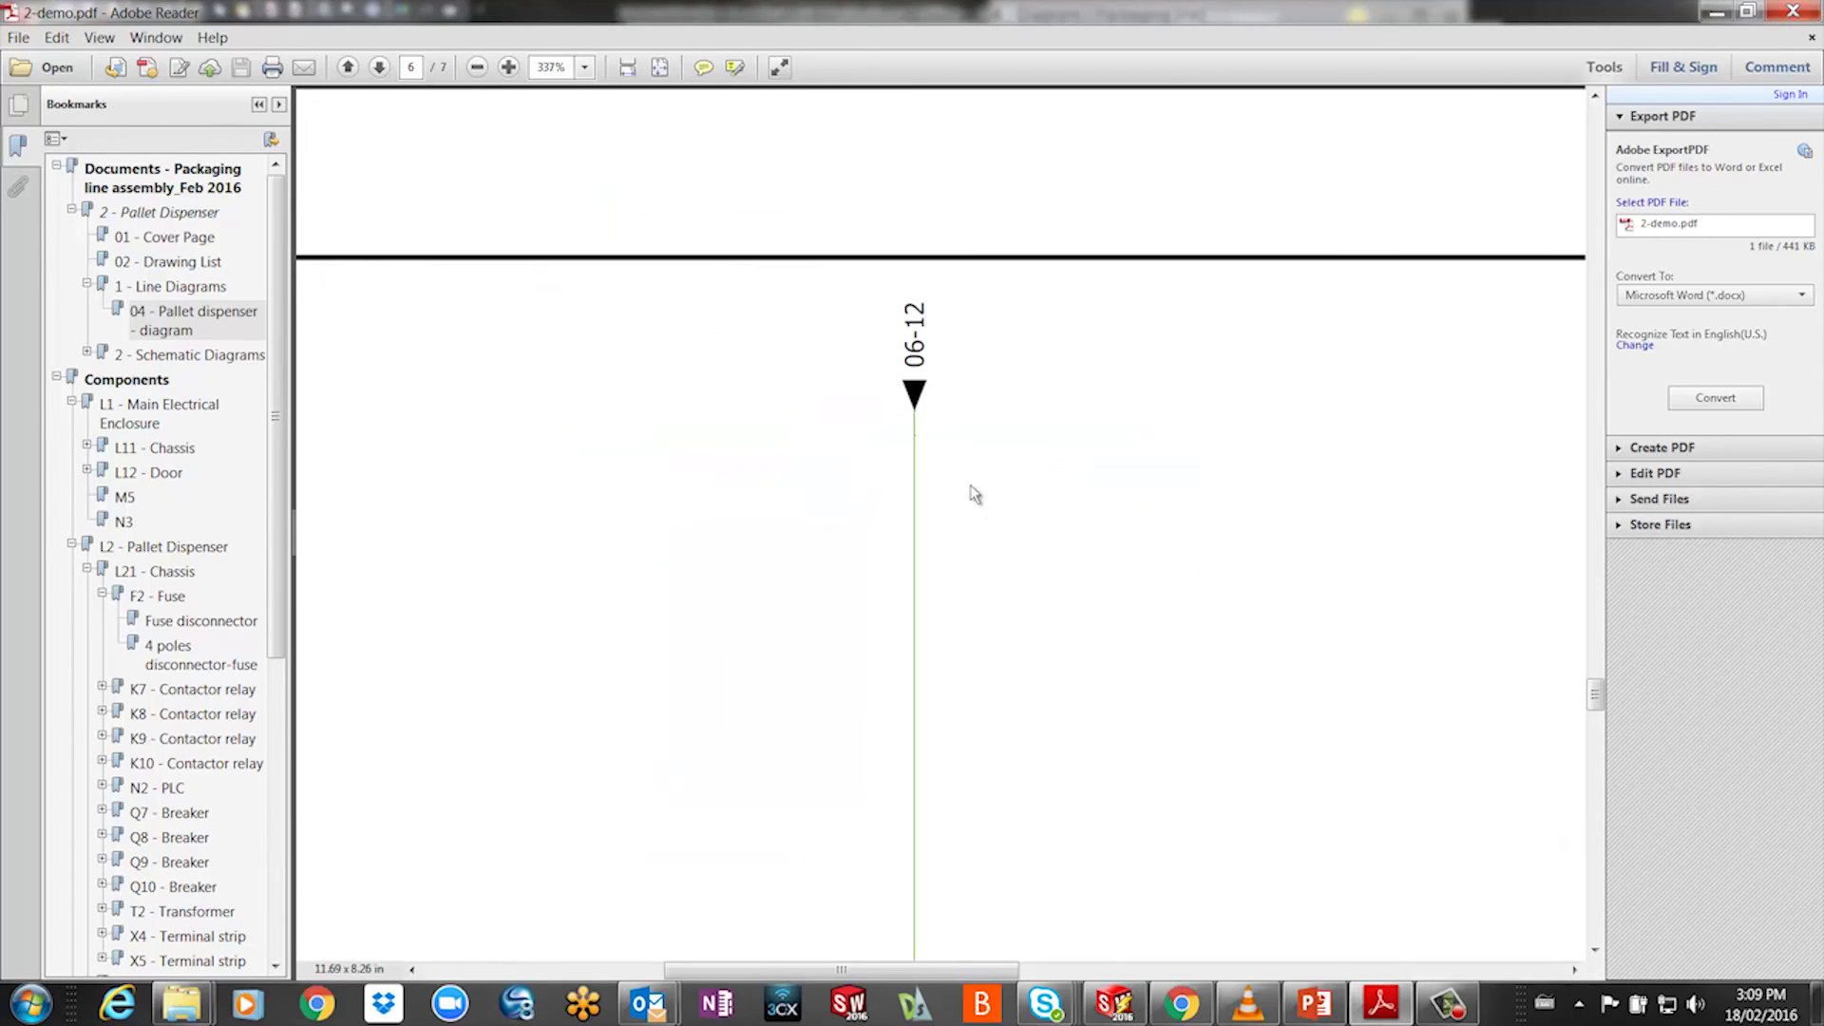
{"action": "left_click", "coordinate": [915, 338]}
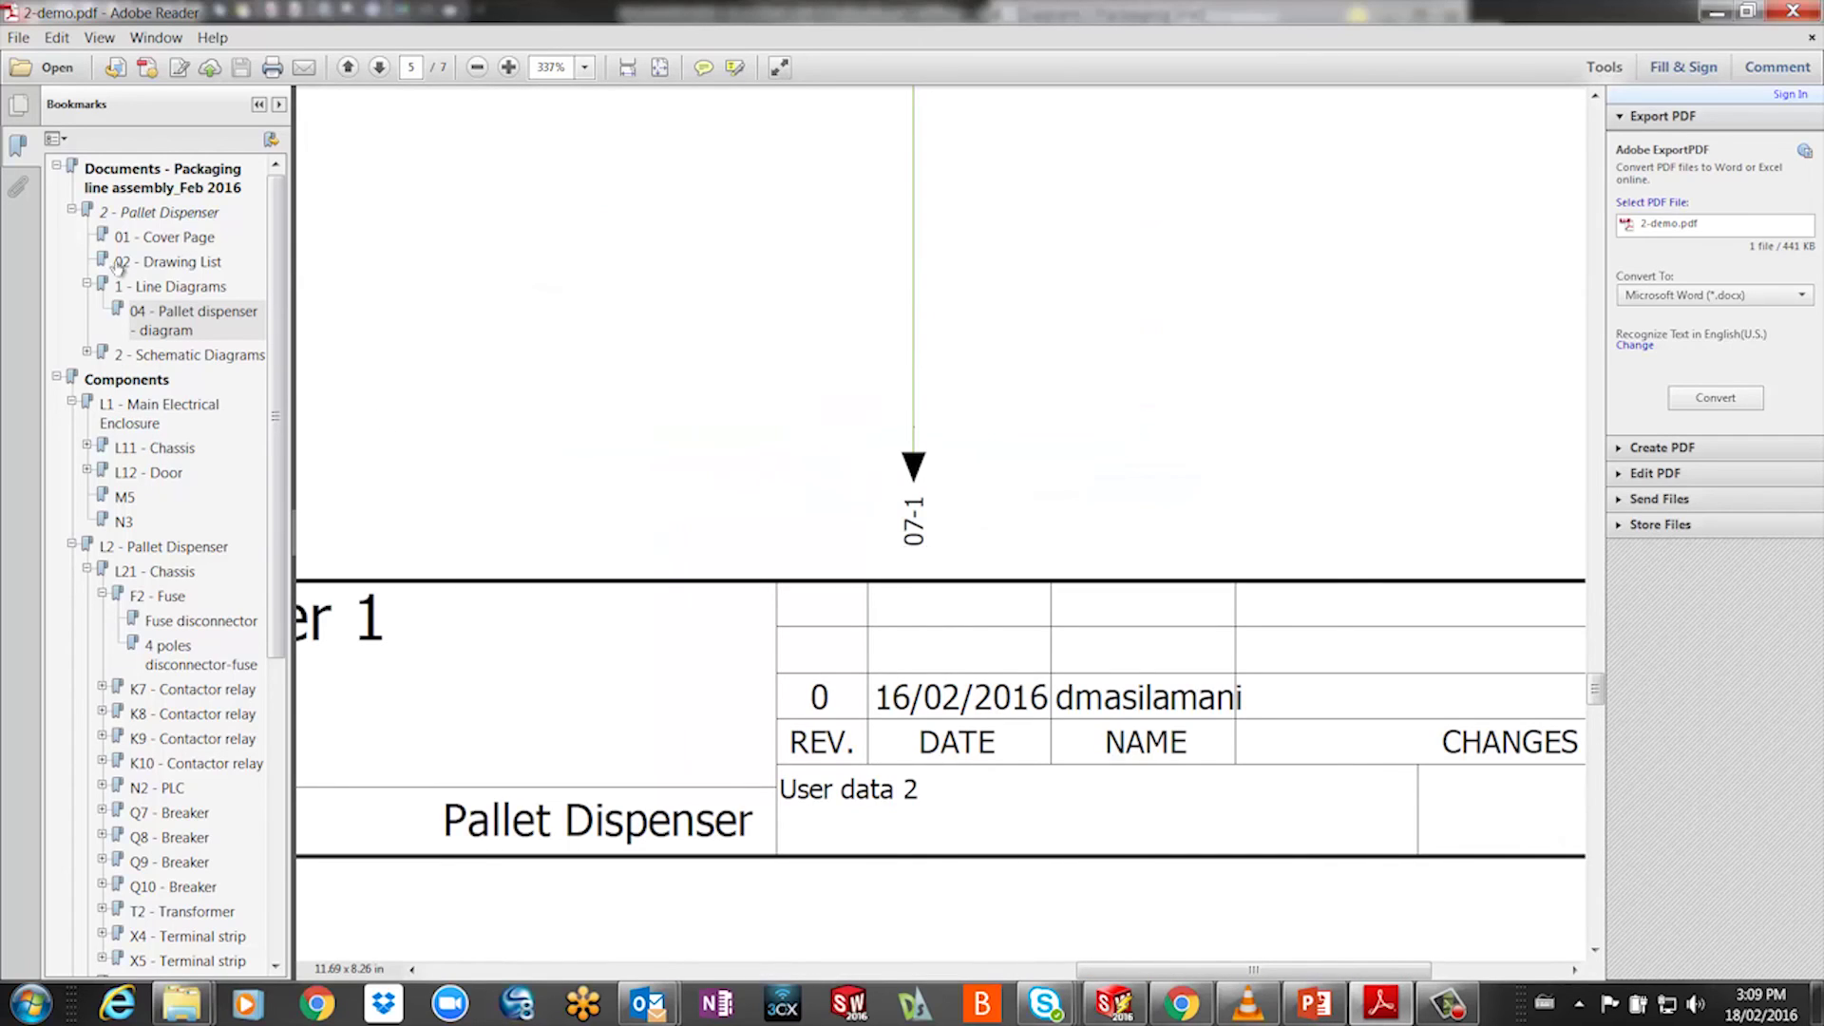
- Jump via bookmarks to the Pallet dispenser diagram, motor M8's wiring, and fuse disconnector F2
{"action": "left_click", "coordinate": [166, 321]}
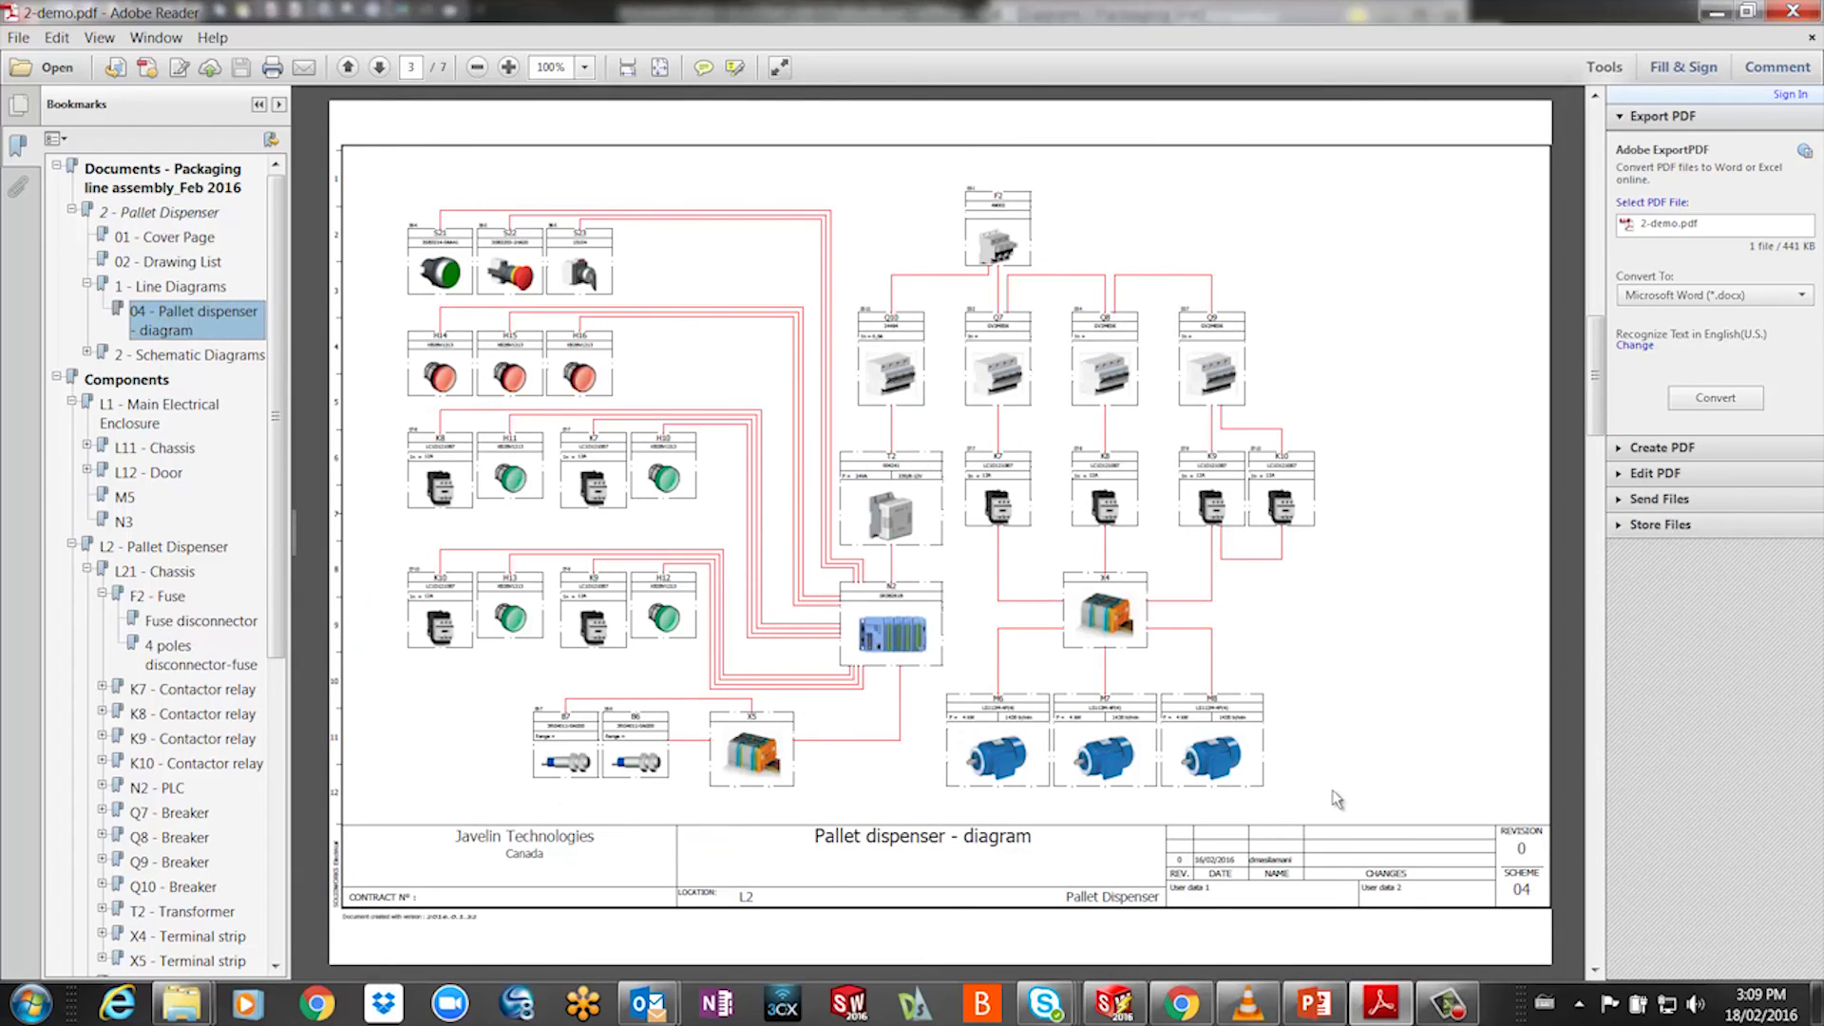
{"action": "left_click", "coordinate": [1209, 755]}
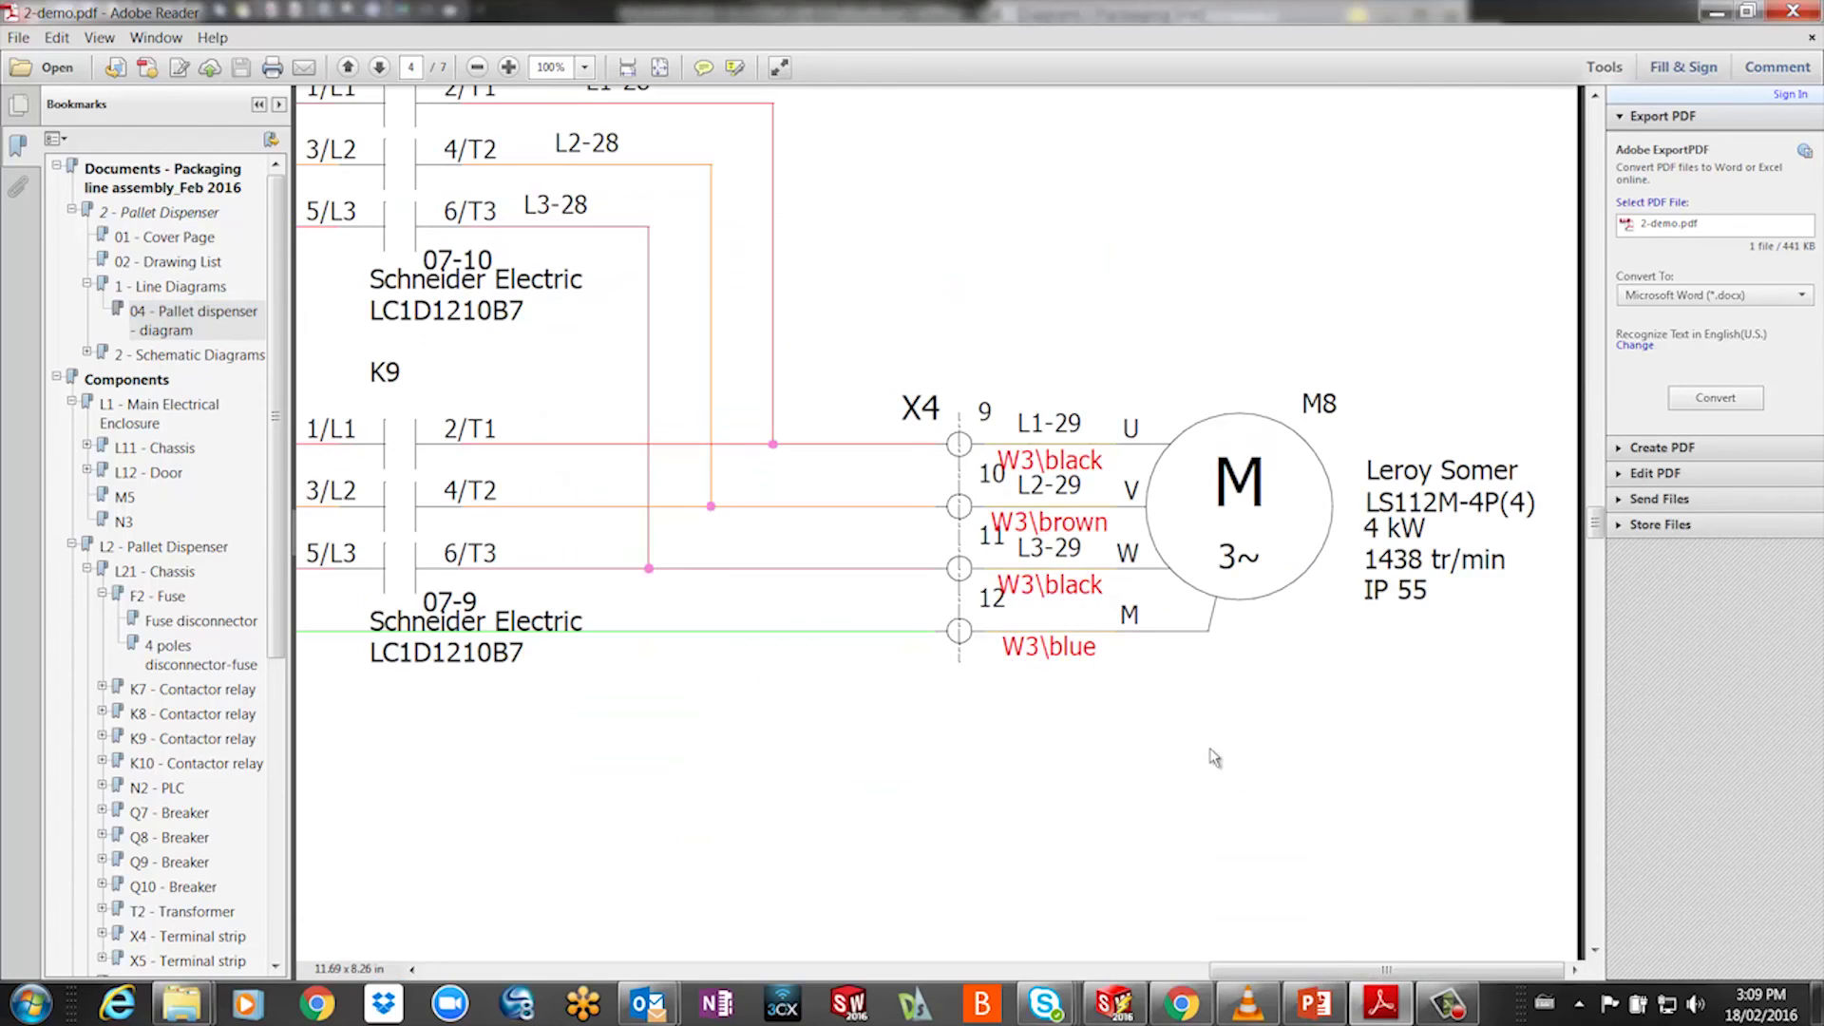
{"action": "left_click", "coordinate": [165, 623]}
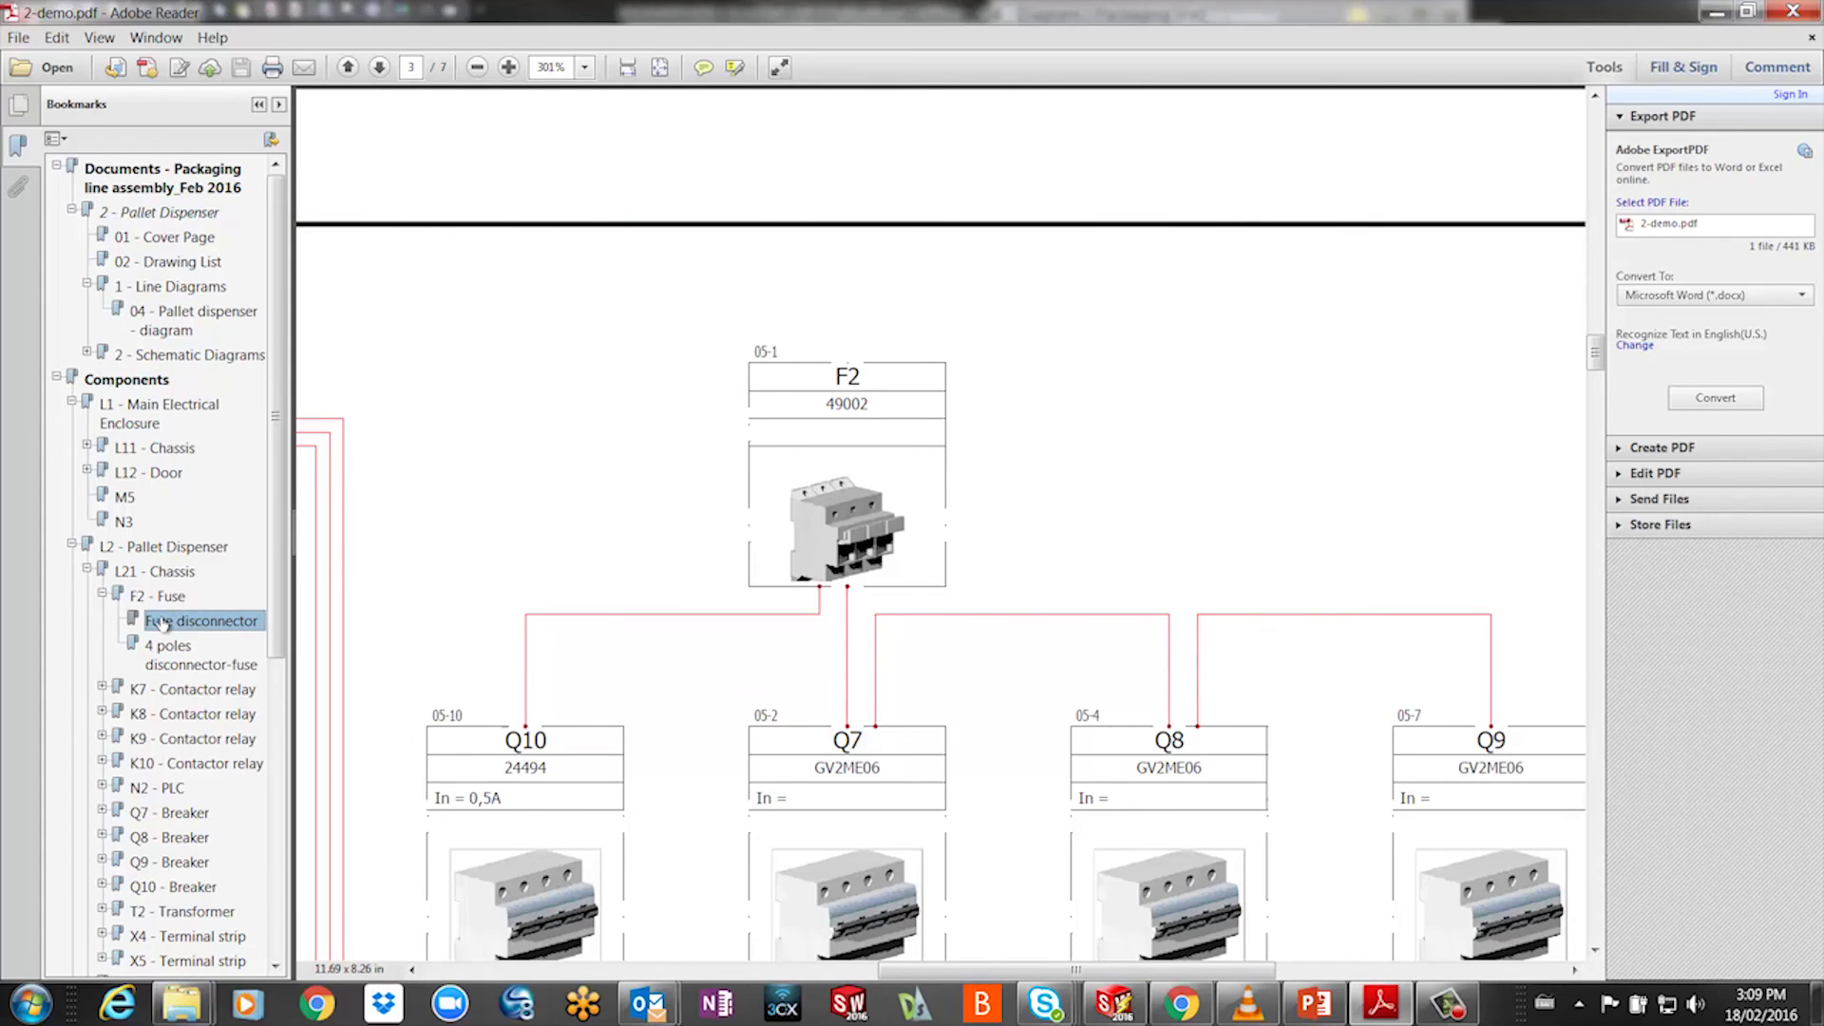